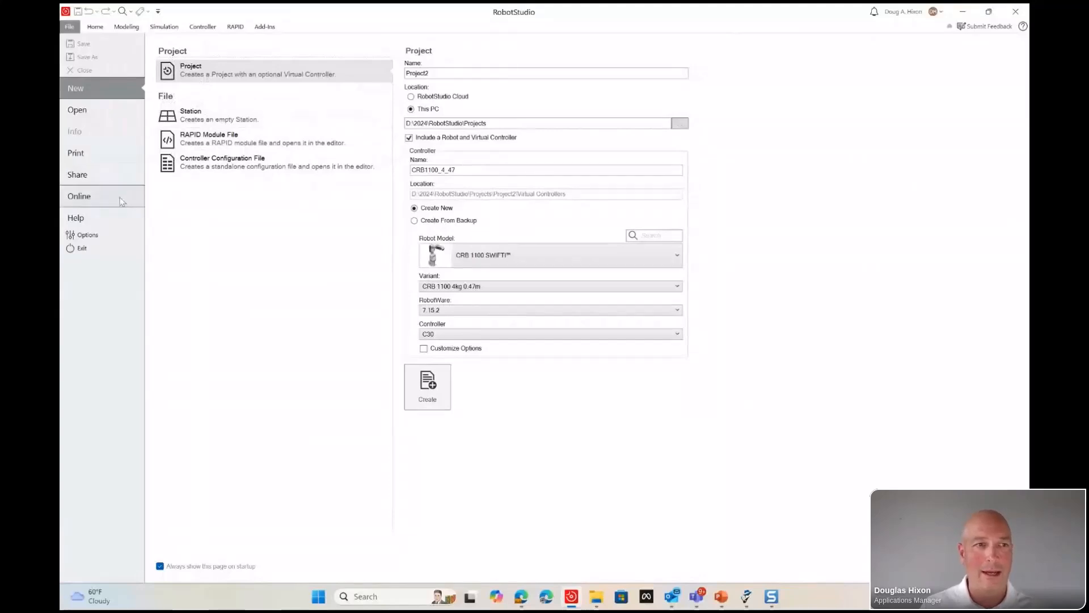
Open the RobotStudio homepage from the help resources and go to its Downloads and resources page.
{"action": "left_click", "coordinate": [93, 219]}
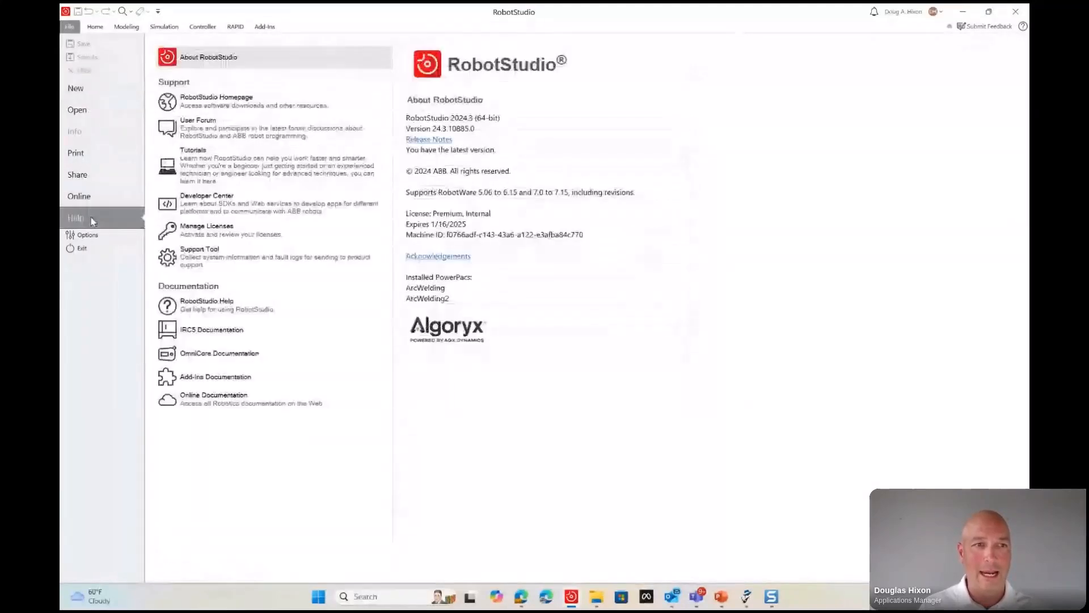
{"action": "left_click", "coordinate": [246, 108]}
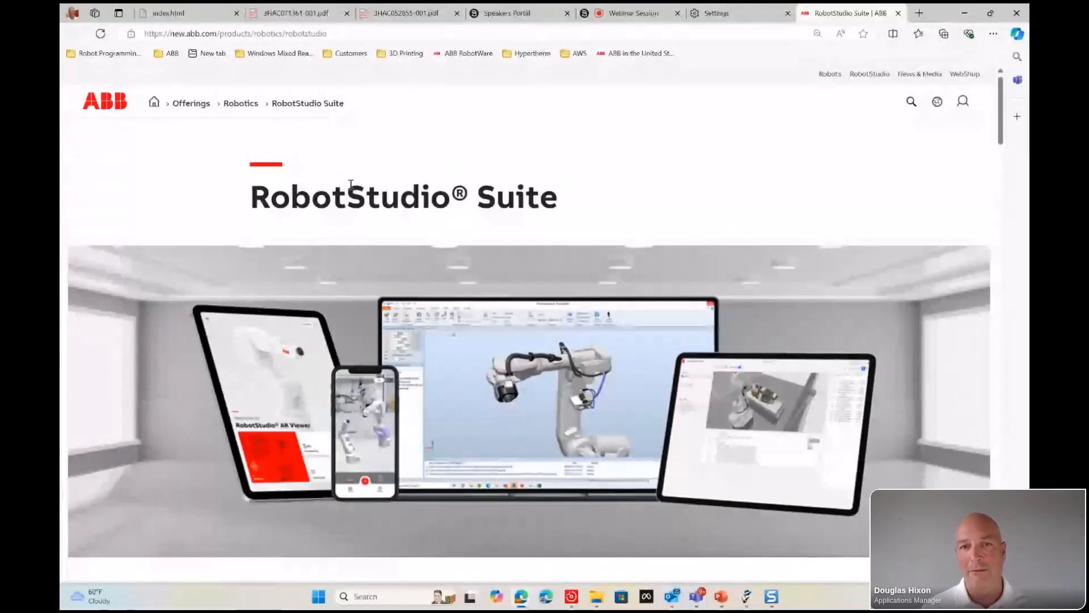
{"action": "scroll", "coordinate": [357, 224], "scroll_direction": "down", "scroll_amount": 15}
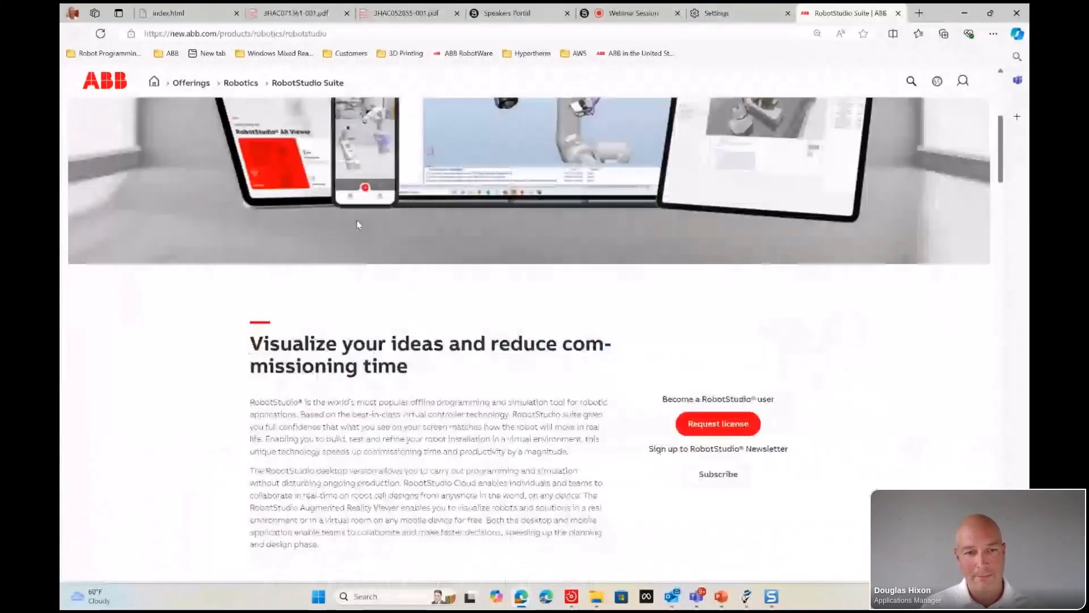
{"action": "scroll", "coordinate": [363, 225], "scroll_direction": "down", "scroll_amount": 10}
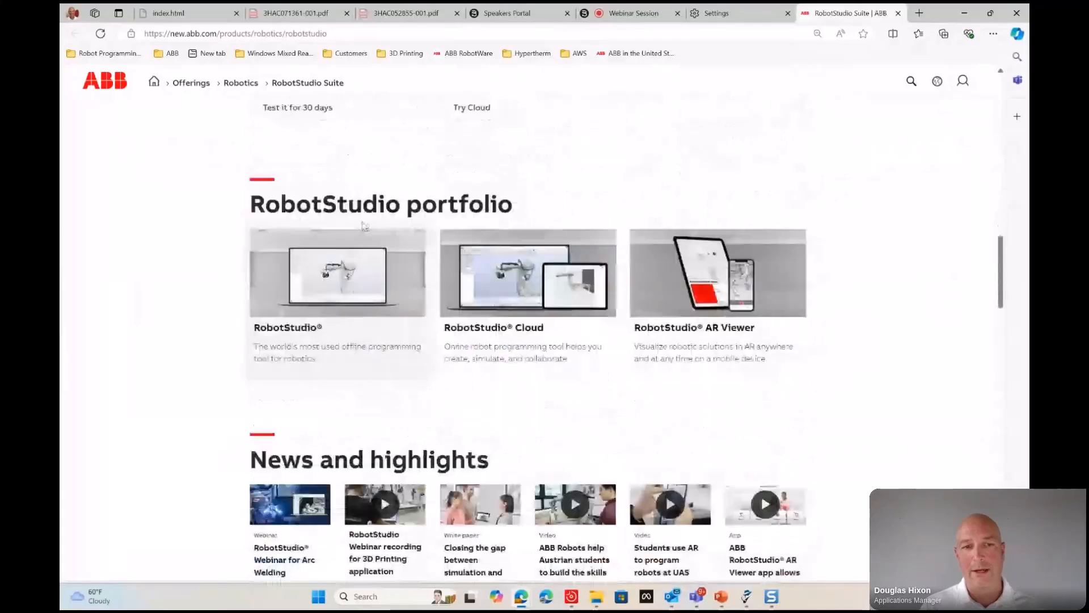
{"action": "scroll", "coordinate": [363, 229], "scroll_direction": "down", "scroll_amount": 2}
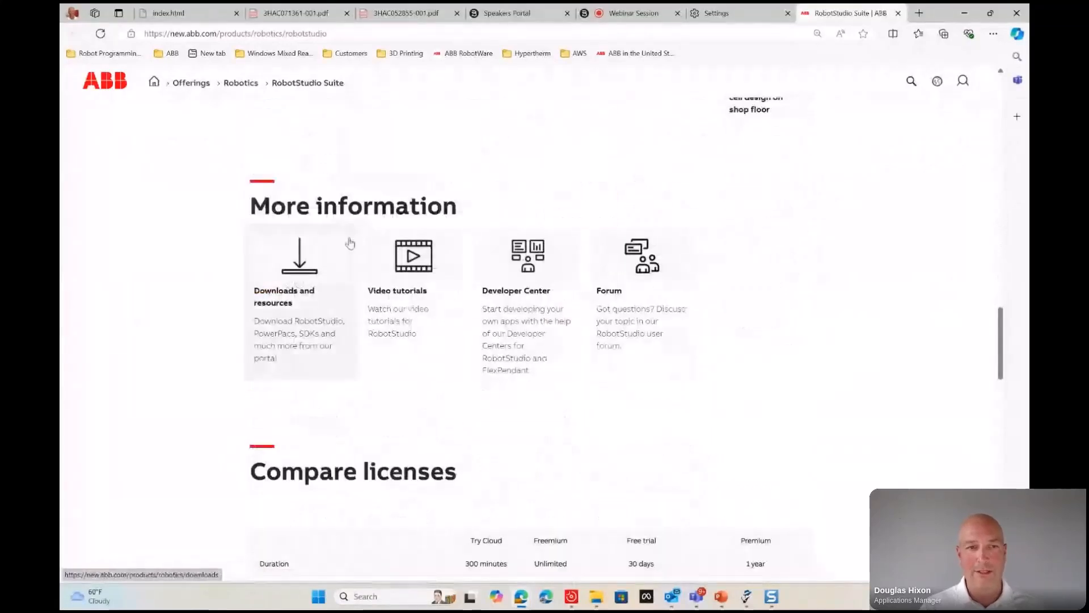
{"action": "left_click", "coordinate": [312, 266]}
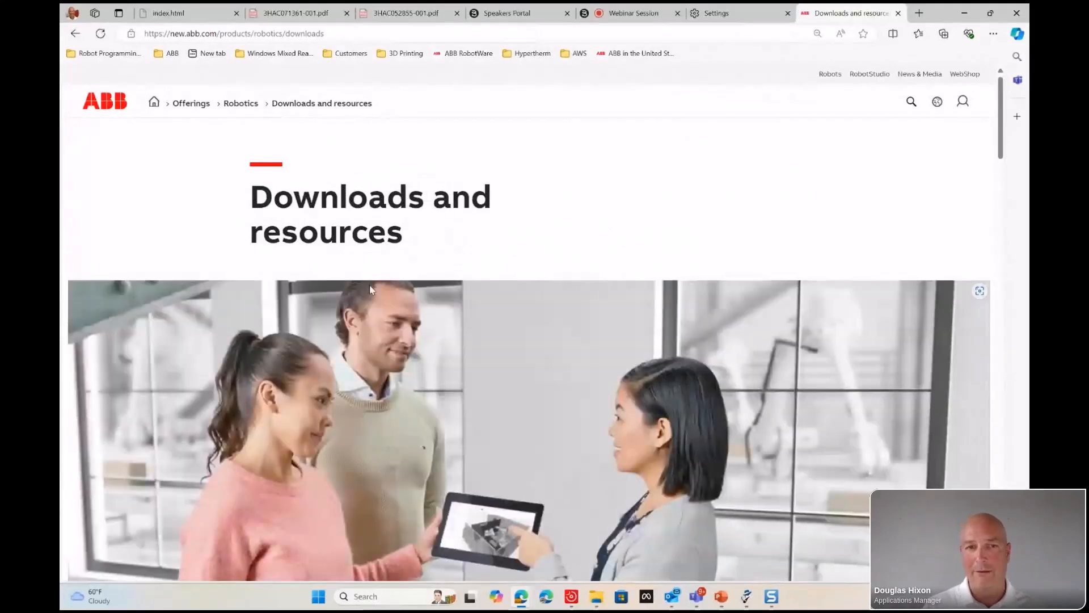
Look through the RobotStudio, PowerPac and SDK downloads offered on the Downloads and resources page.
{"action": "scroll", "coordinate": [448, 292], "scroll_direction": "down", "scroll_amount": 2}
{"action": "scroll", "coordinate": [448, 295], "scroll_direction": "down", "scroll_amount": 10}
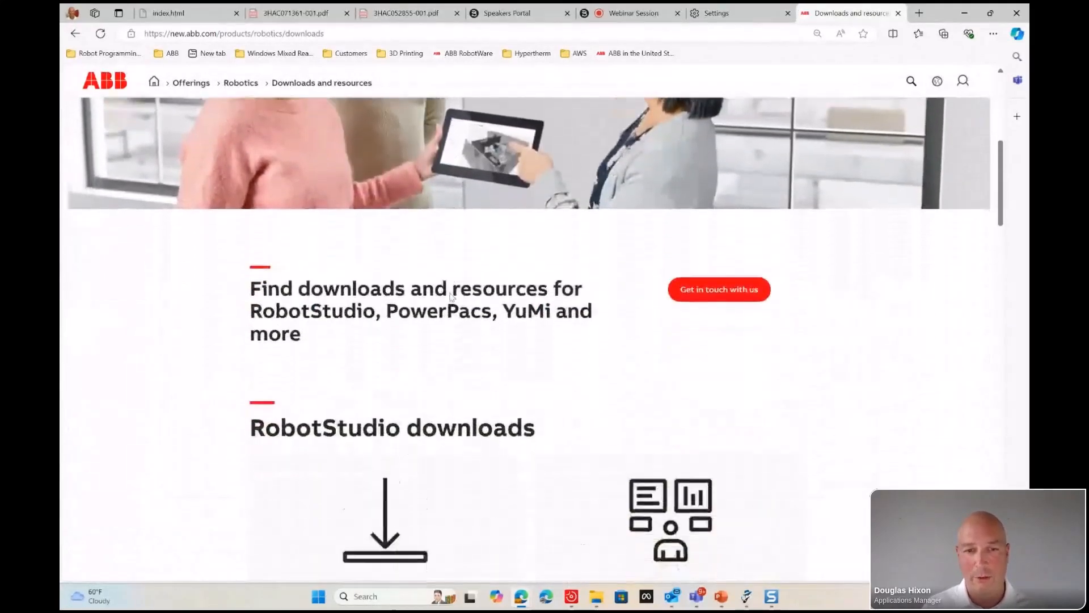
{"action": "scroll", "coordinate": [451, 298], "scroll_direction": "down", "scroll_amount": 3}
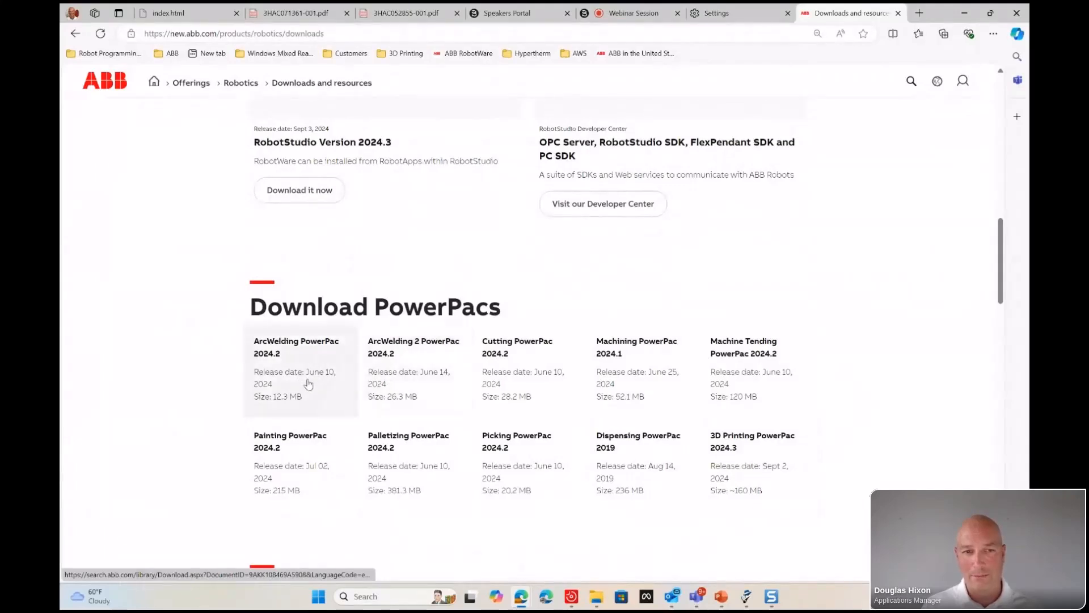
{"action": "scroll", "coordinate": [340, 352], "scroll_direction": "down", "scroll_amount": 1}
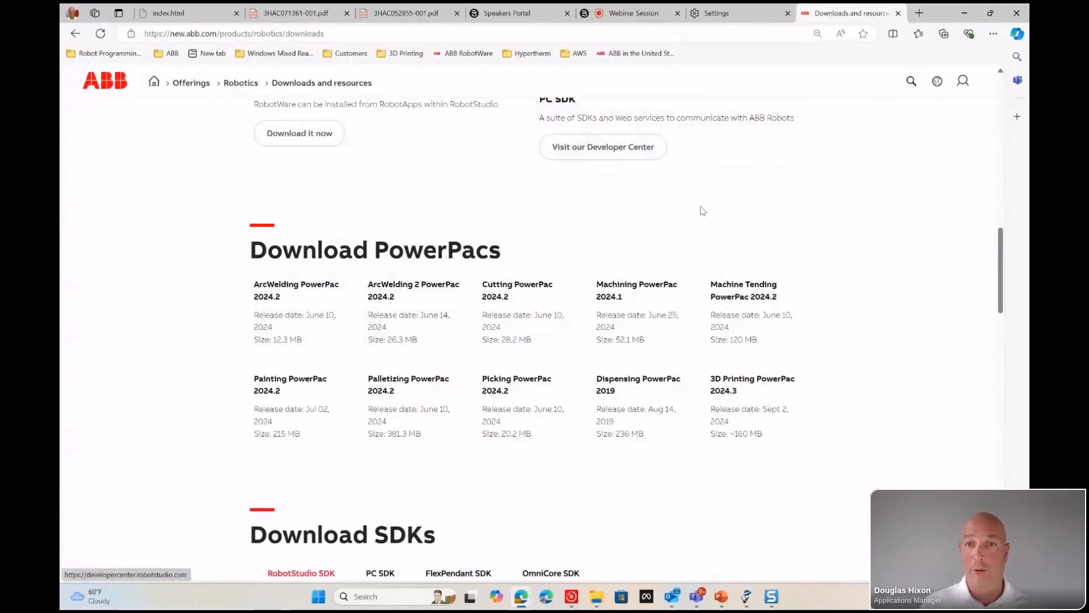
{"action": "scroll", "coordinate": [1001, 267], "scroll_direction": "up", "scroll_amount": 3}
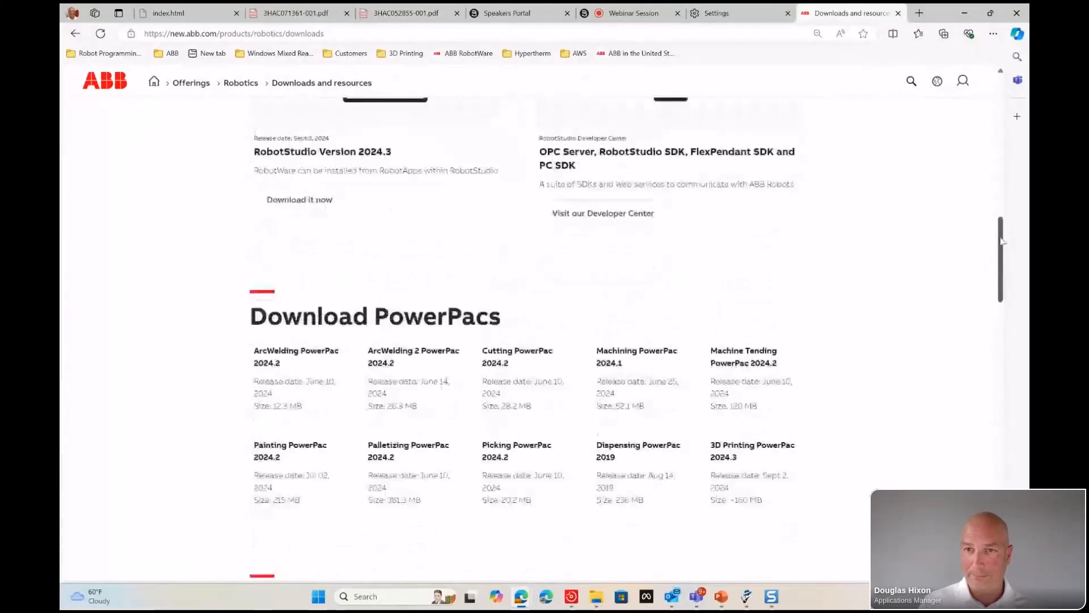
Return to RobotStudio, open its online tutorials, and look through the popular, getting-started, VR and ArcWelding PowerPac sections.
{"action": "left_click", "coordinate": [571, 596]}
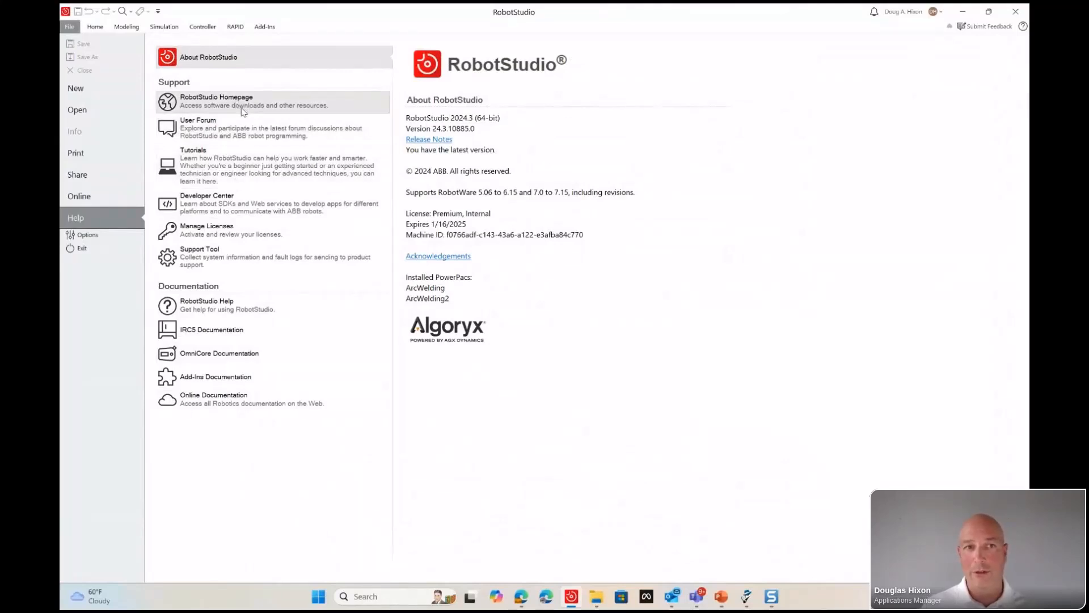
{"action": "left_click", "coordinate": [248, 162]}
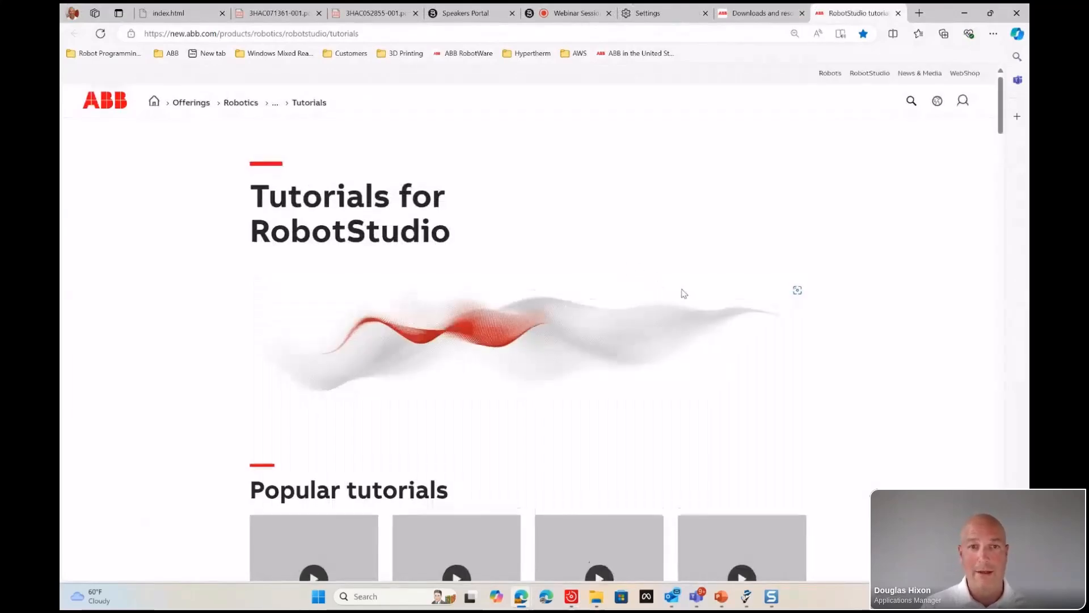
{"action": "scroll", "coordinate": [686, 294], "scroll_direction": "down", "scroll_amount": 4}
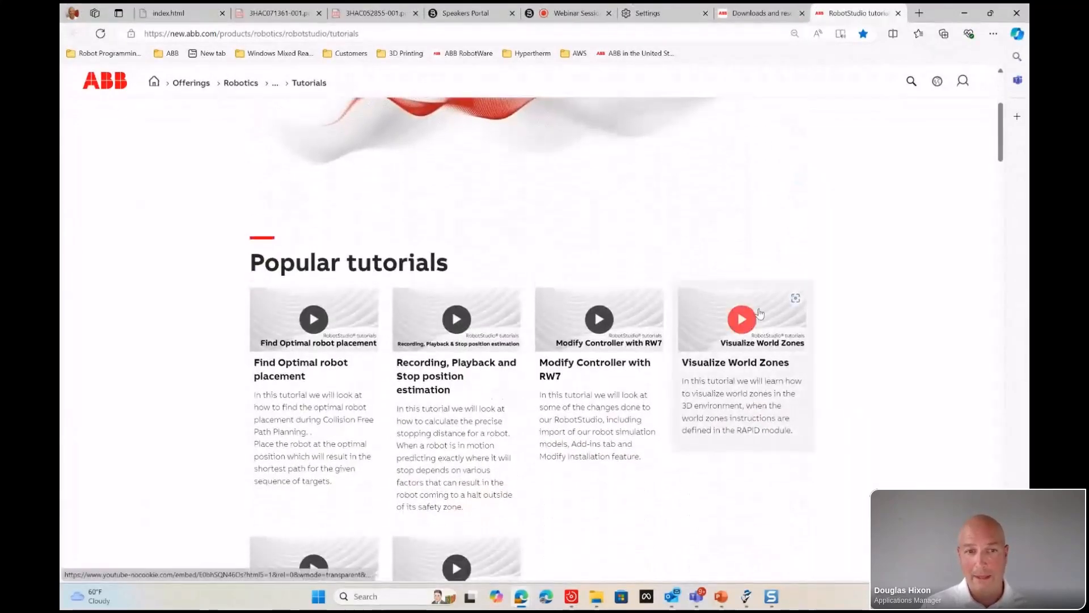
{"action": "scroll", "coordinate": [755, 306], "scroll_direction": "down", "scroll_amount": 3}
{"action": "scroll", "coordinate": [689, 333], "scroll_direction": "down", "scroll_amount": 6}
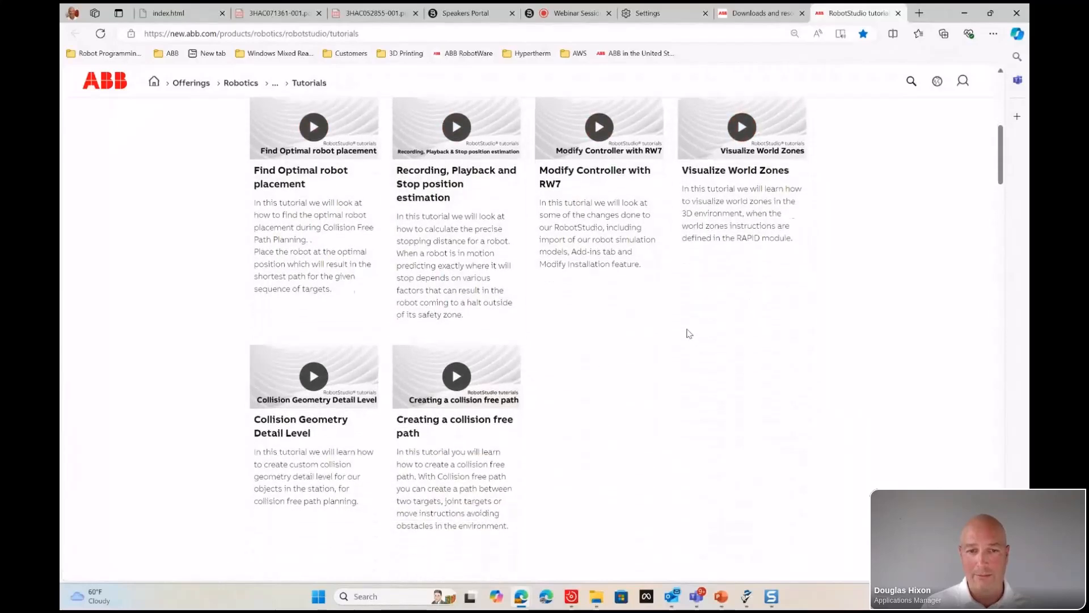
{"action": "scroll", "coordinate": [328, 339], "scroll_direction": "down", "scroll_amount": 8}
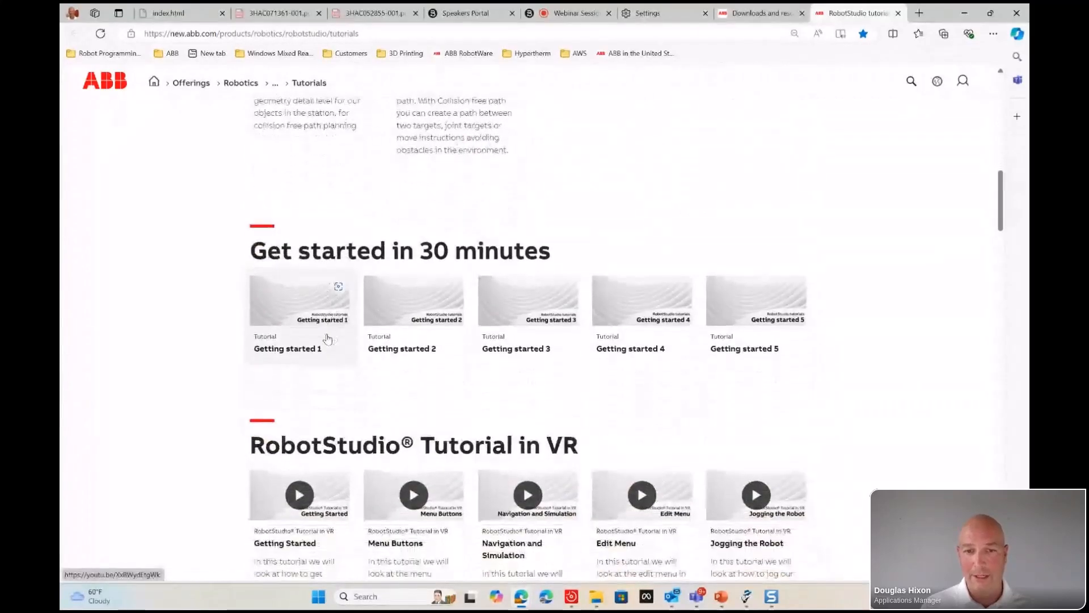
{"action": "scroll", "coordinate": [335, 327], "scroll_direction": "down", "scroll_amount": 5}
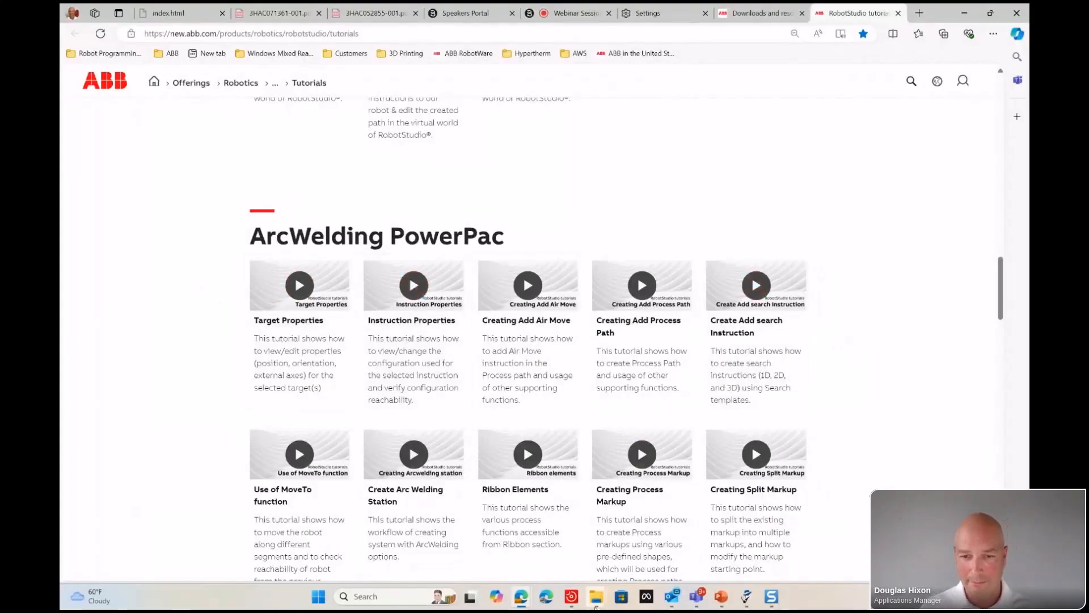
Switch back to RobotStudio and create a new empty station.
{"action": "left_click", "coordinate": [572, 596]}
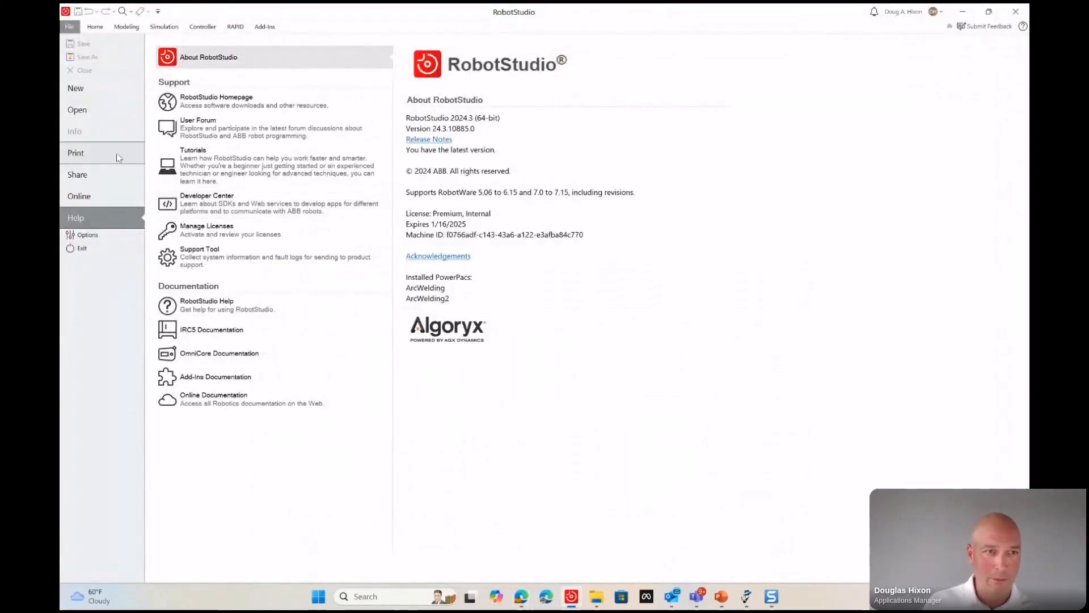
{"action": "left_click", "coordinate": [111, 86]}
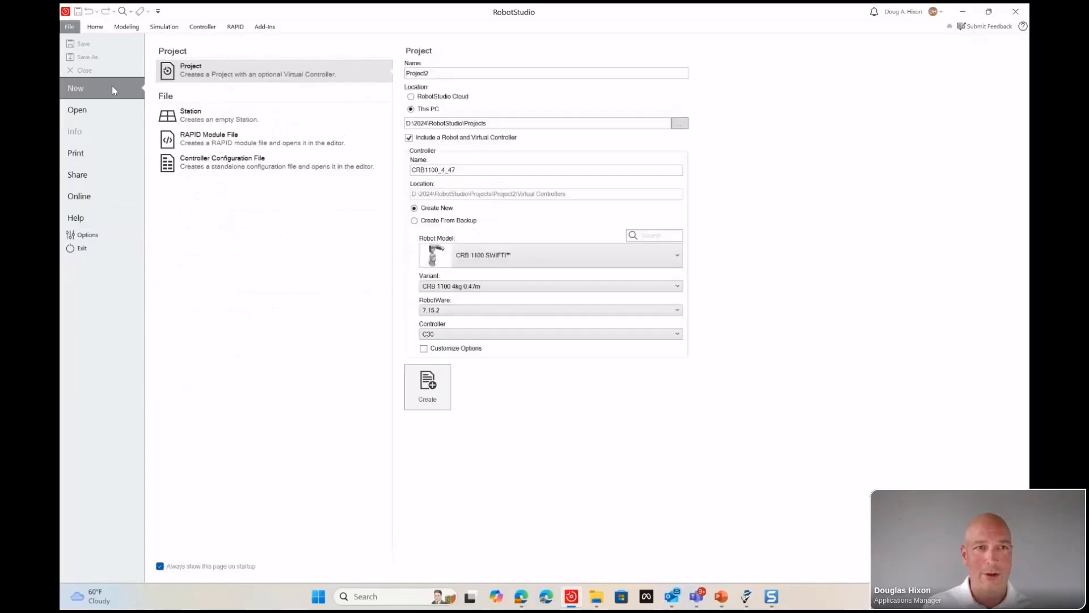
{"action": "left_click", "coordinate": [209, 115]}
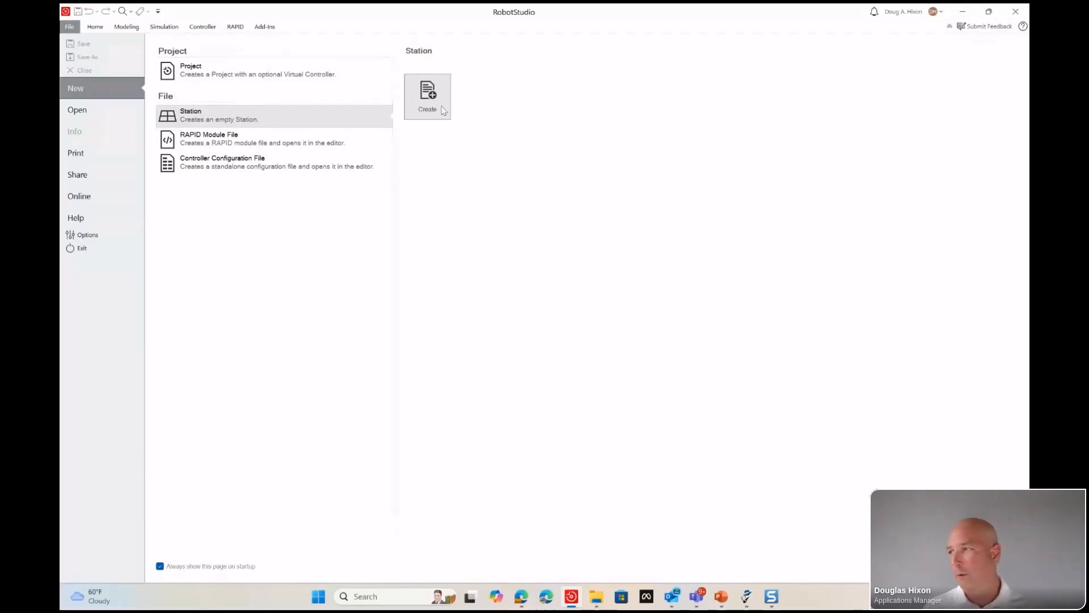
{"action": "left_click", "coordinate": [442, 107]}
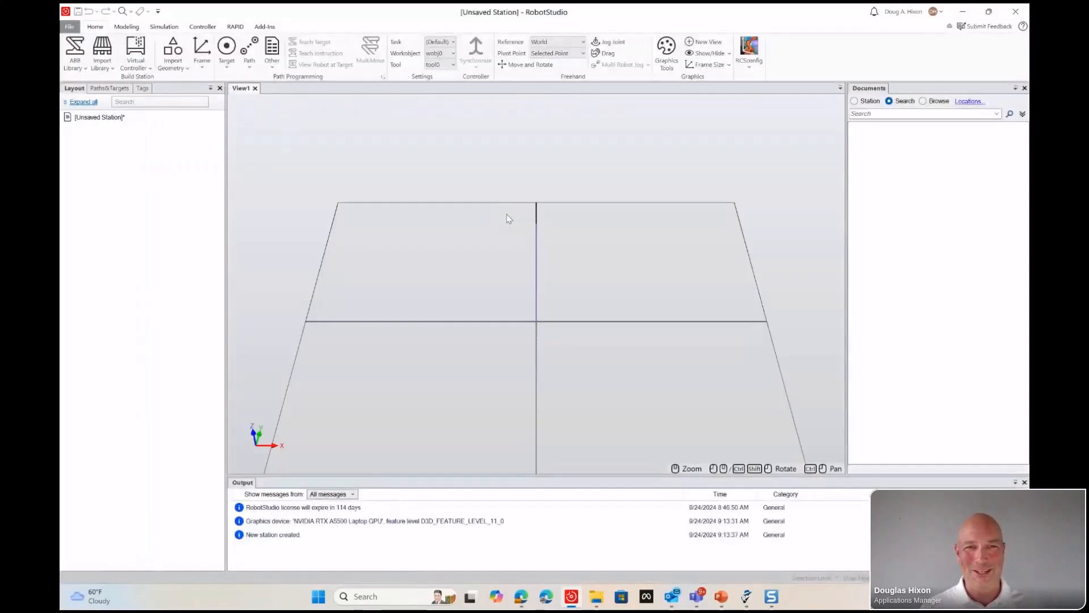
Add an IRB 2600ID robot with 8 kg capacity and 2.0 m reach from the ABB library to the station.
{"action": "mouse_move", "coordinate": [480, 233]}
{"action": "left_mouse_down", "text": "ctrl+shift"}
{"action": "mouse_move", "coordinate": [501, 216]}
{"action": "mouse_move", "coordinate": [486, 225]}
{"action": "left_mouse_up", "text": "ctrl+shift"}
{"action": "scroll", "coordinate": [487, 225], "scroll_direction": "down", "scroll_amount": 2}
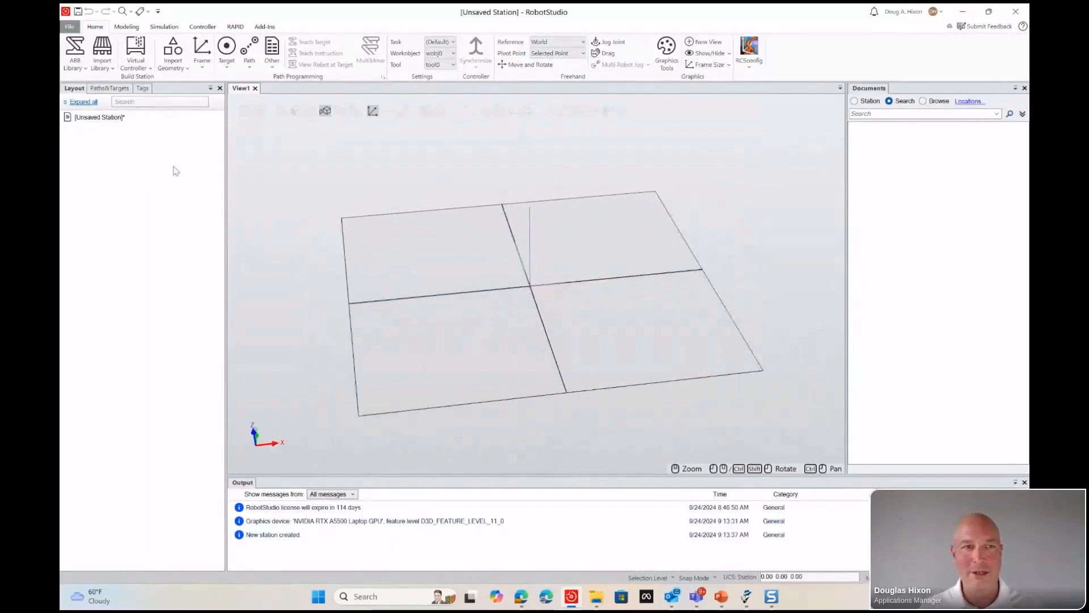
{"action": "left_click", "coordinate": [84, 68]}
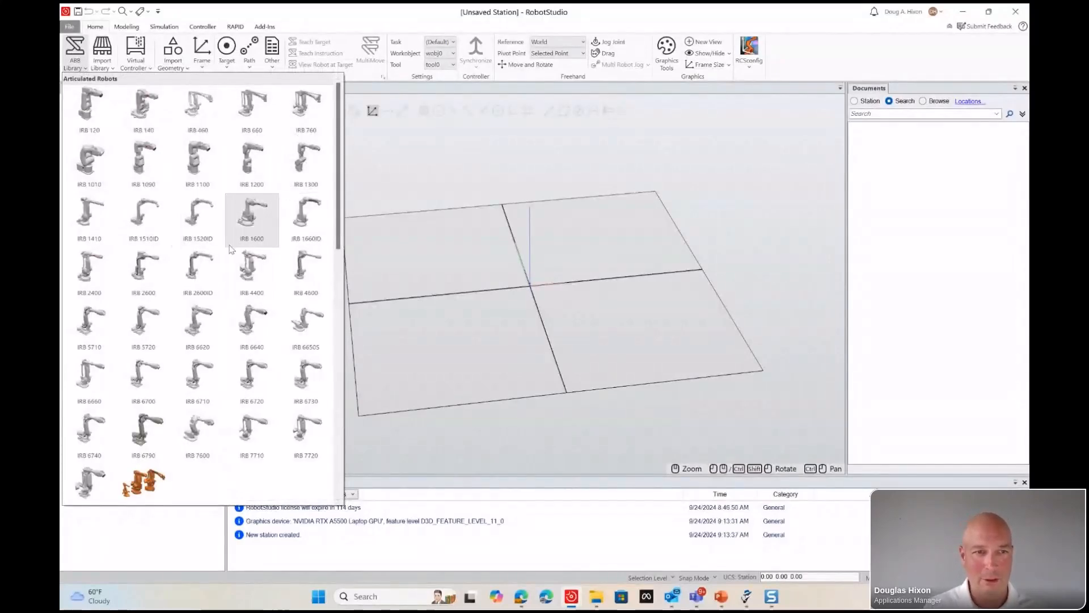
{"action": "left_click", "coordinate": [198, 277]}
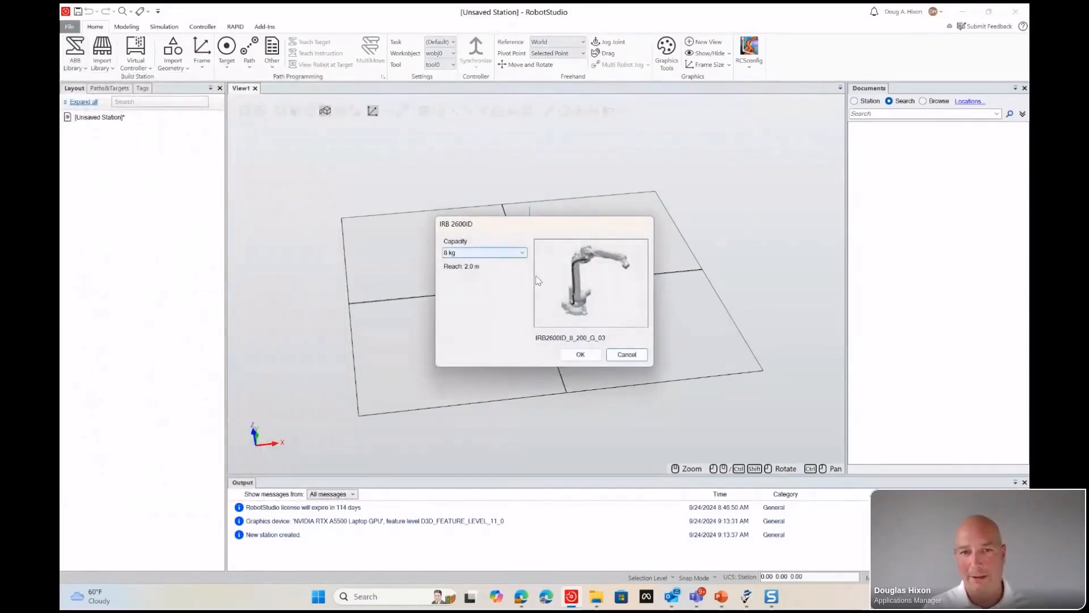
{"action": "left_click", "coordinate": [579, 354]}
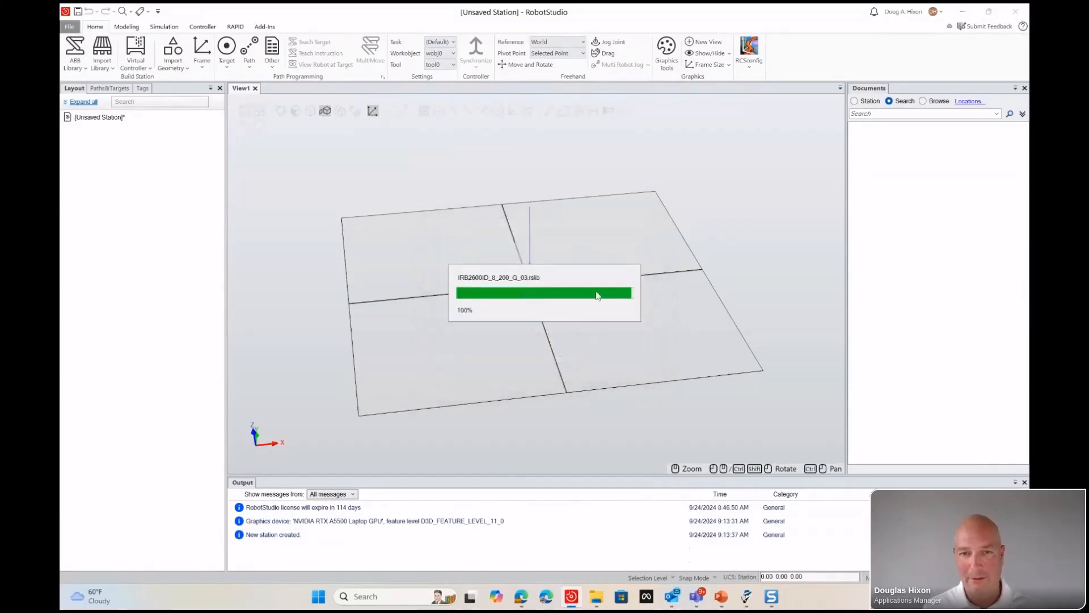
{"action": "left_click_drag", "start_coordinate": [664, 236], "coordinate": [579, 248], "text": "ctrl+shift"}
{"action": "scroll", "coordinate": [580, 247], "scroll_direction": "up", "scroll_amount": 2}
{"action": "scroll", "coordinate": [579, 247], "scroll_direction": "down", "scroll_amount": 2}
{"action": "left_click", "coordinate": [74, 59]}
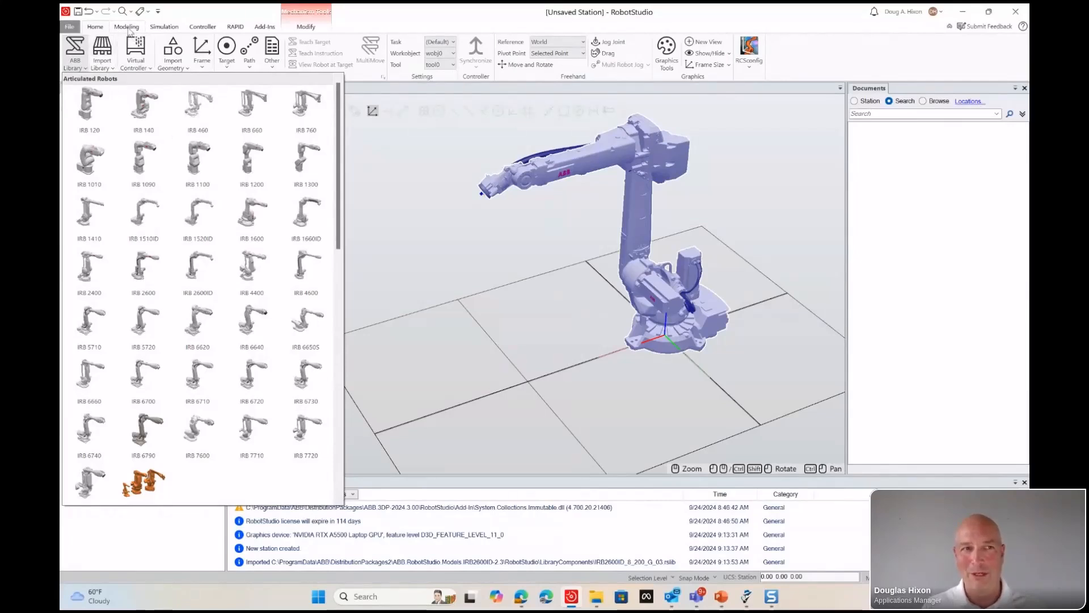
{"action": "left_click", "coordinate": [128, 28]}
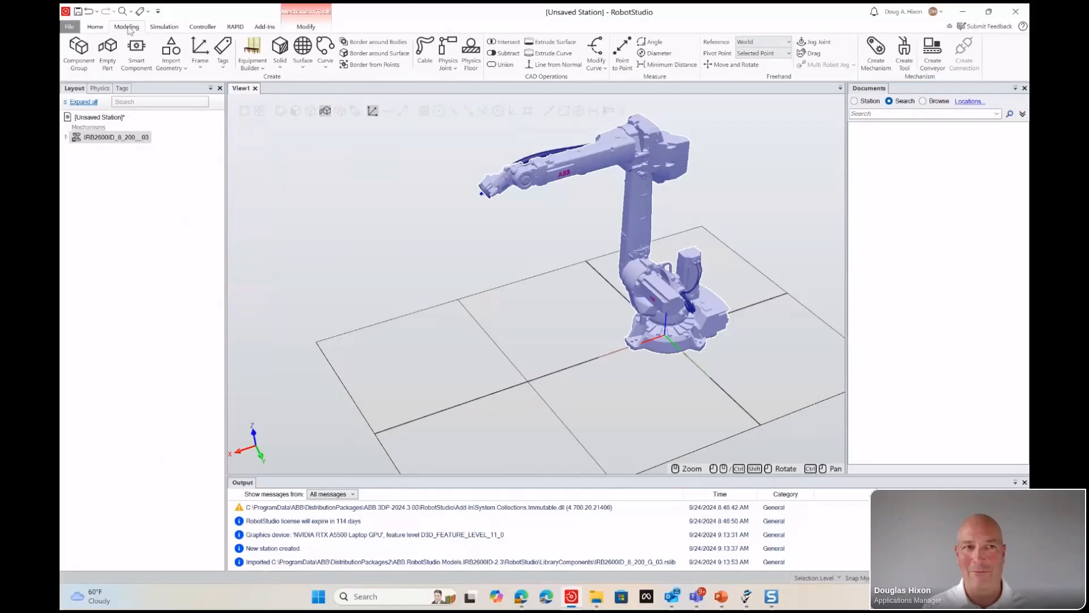
{"action": "left_click", "coordinate": [89, 28]}
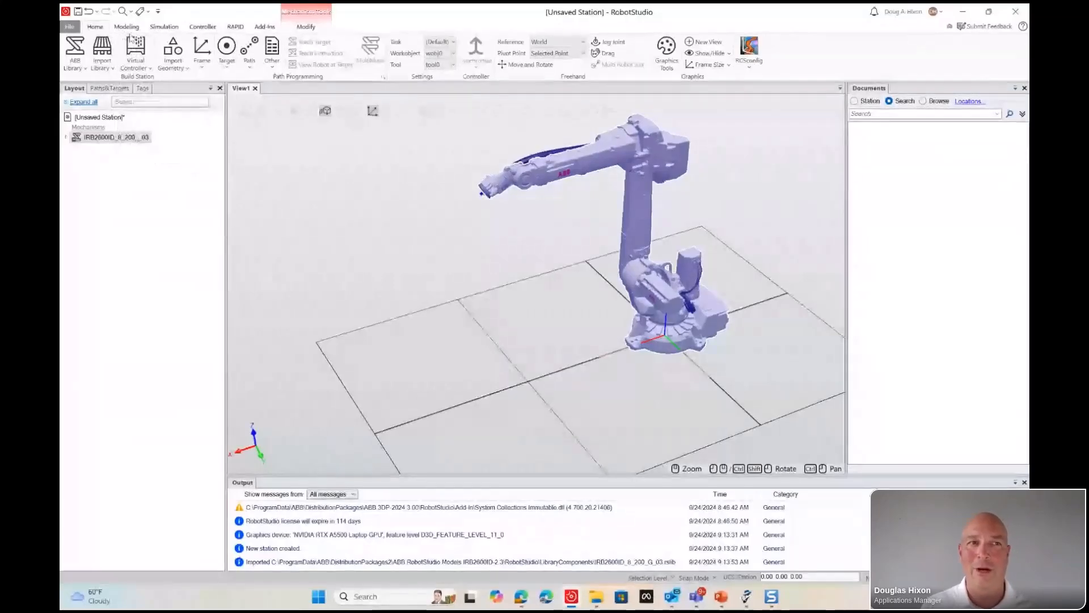
Add an IRBP/IRP R positioner from the ABB library with 600 kg capacity, 1600 mm length and 1000 mm diameter.
{"action": "left_click", "coordinate": [81, 68]}
{"action": "scroll", "coordinate": [175, 341], "scroll_direction": "down", "scroll_amount": 5}
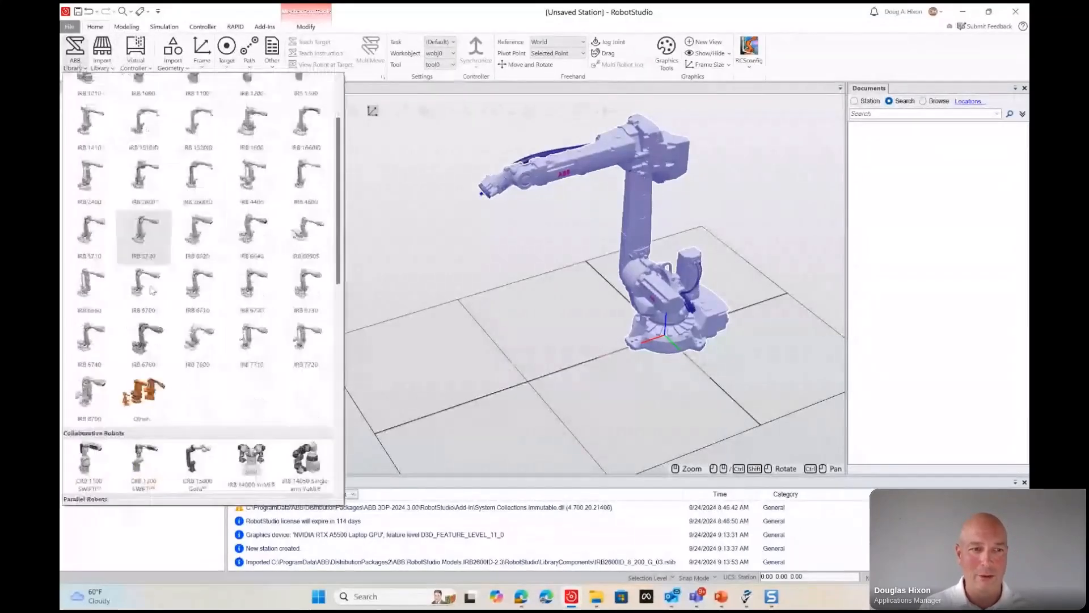
{"action": "scroll", "coordinate": [176, 341], "scroll_direction": "down", "scroll_amount": 4}
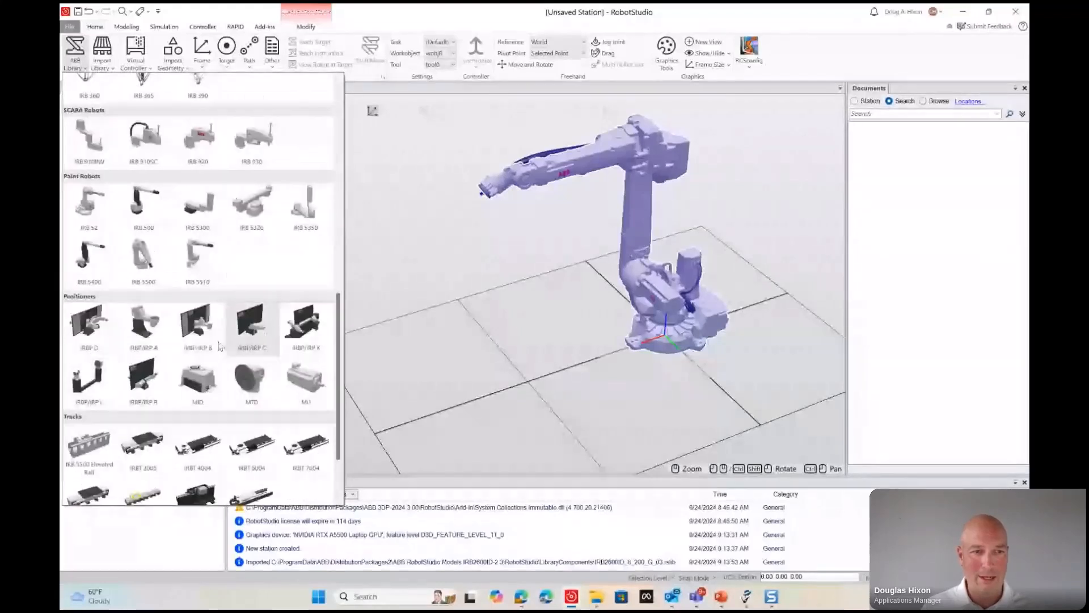
{"action": "left_click", "coordinate": [143, 379]}
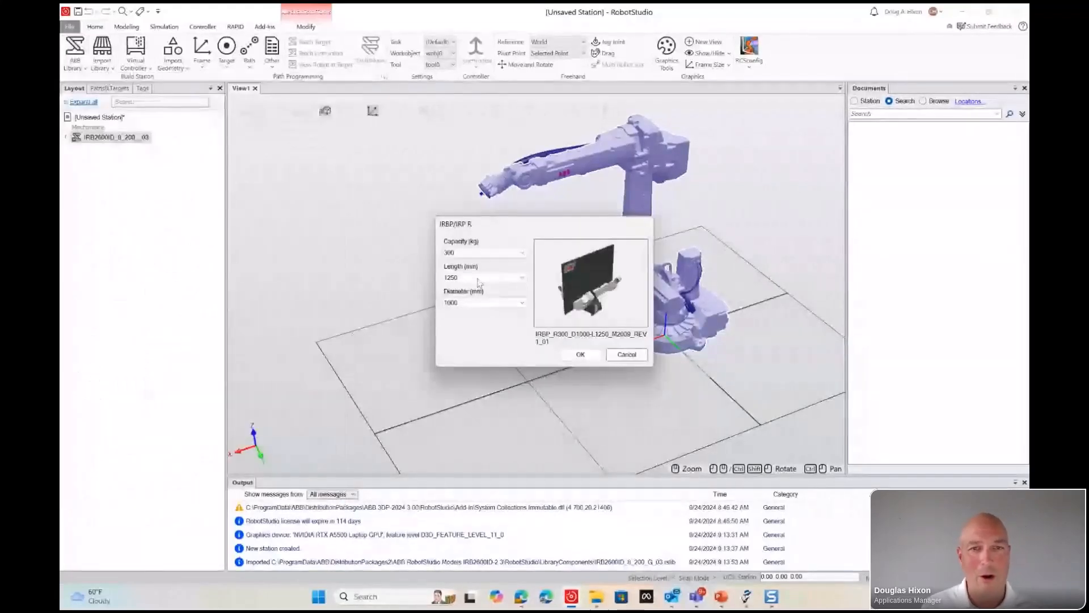
{"action": "left_click", "coordinate": [471, 270]}
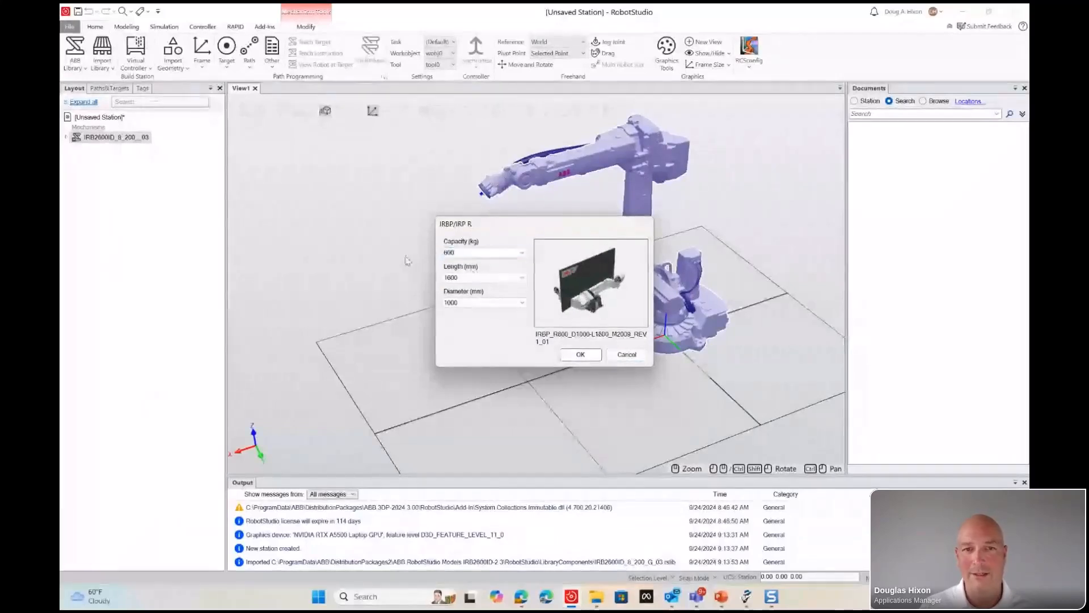
{"action": "left_click", "coordinate": [466, 276]}
{"action": "left_click", "coordinate": [523, 277]}
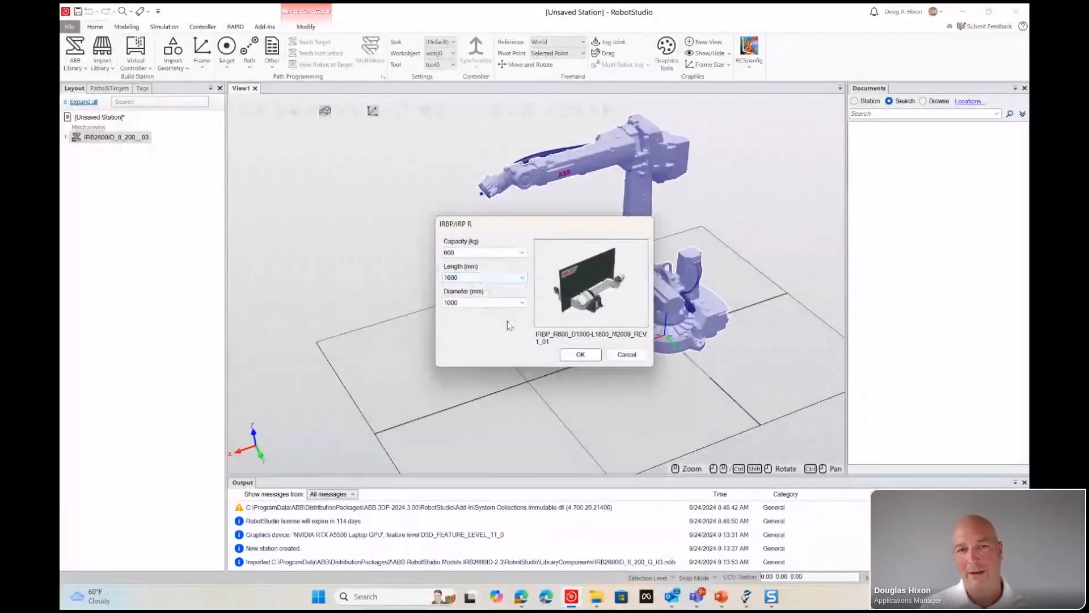
{"action": "left_click", "coordinate": [581, 354]}
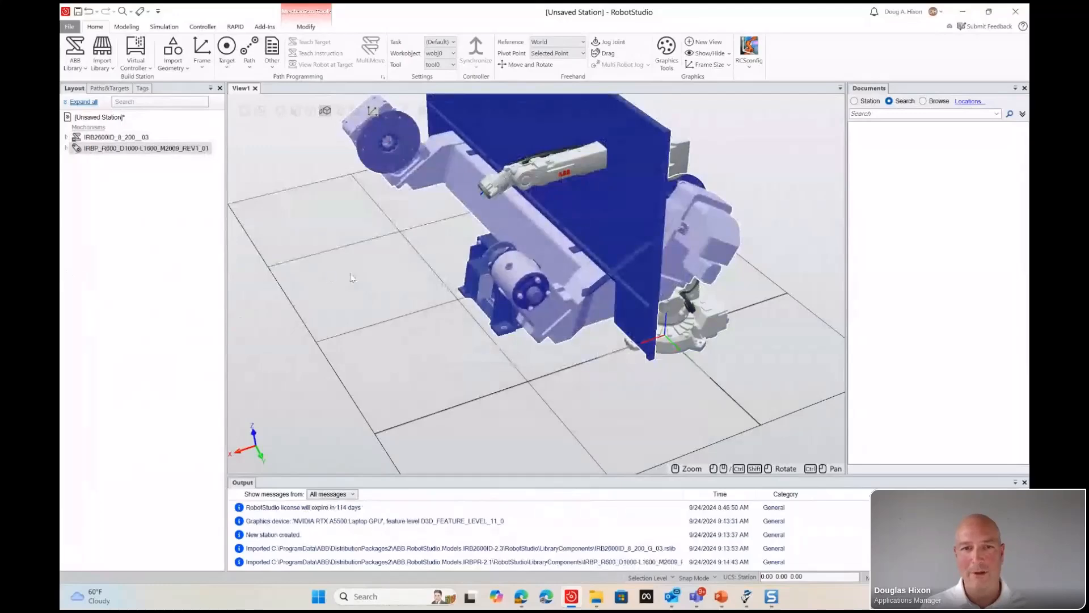
Import the FlexArc 2600ID 600R D1000 L1600 Pallet from the AWPP Webinar Library into the station.
{"action": "left_click_drag", "start_coordinate": [352, 277], "coordinate": [585, 352], "text": "ctrl+shift"}
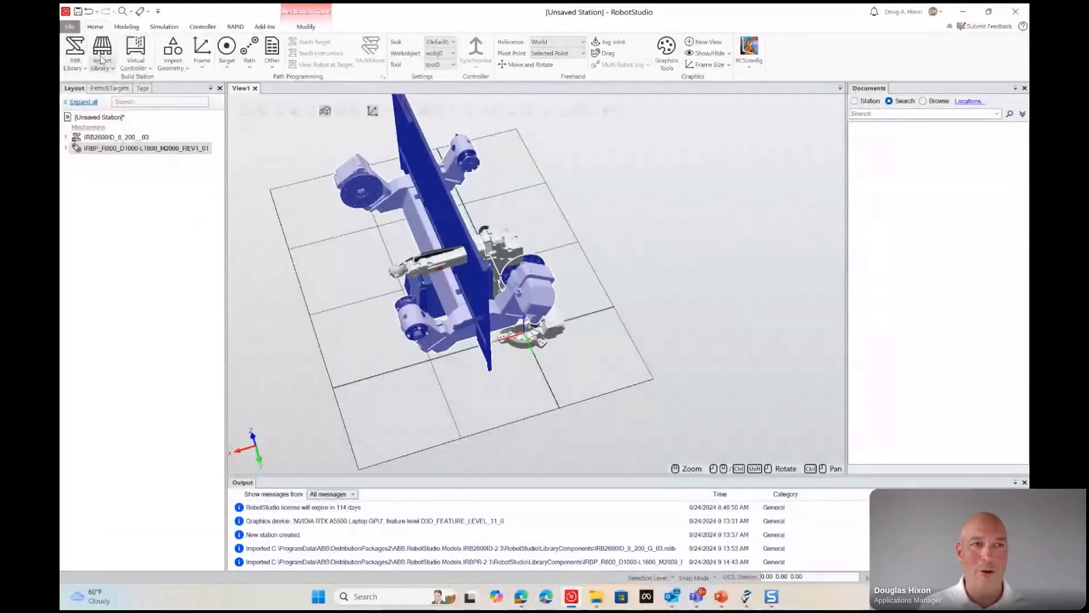
{"action": "left_click", "coordinate": [101, 64]}
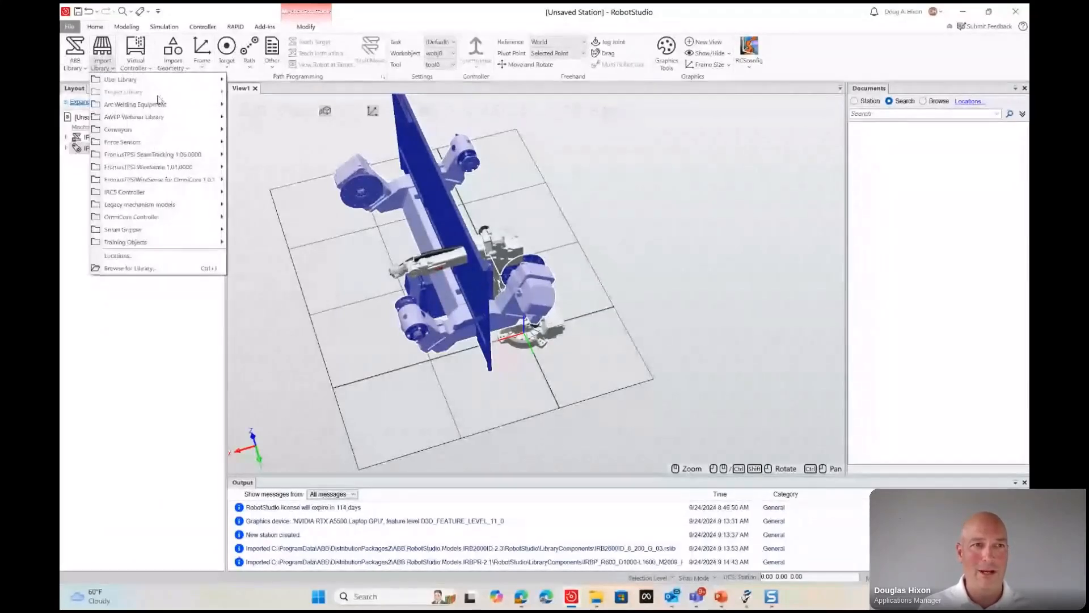
{"action": "mouse_move", "coordinate": [186, 124]}
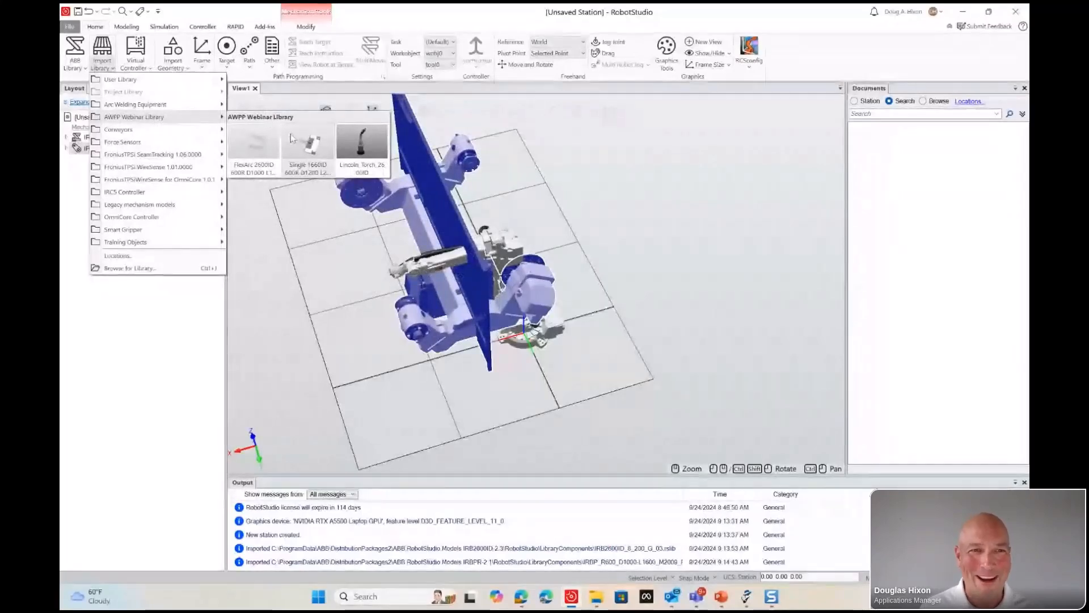
{"action": "left_click", "coordinate": [253, 145]}
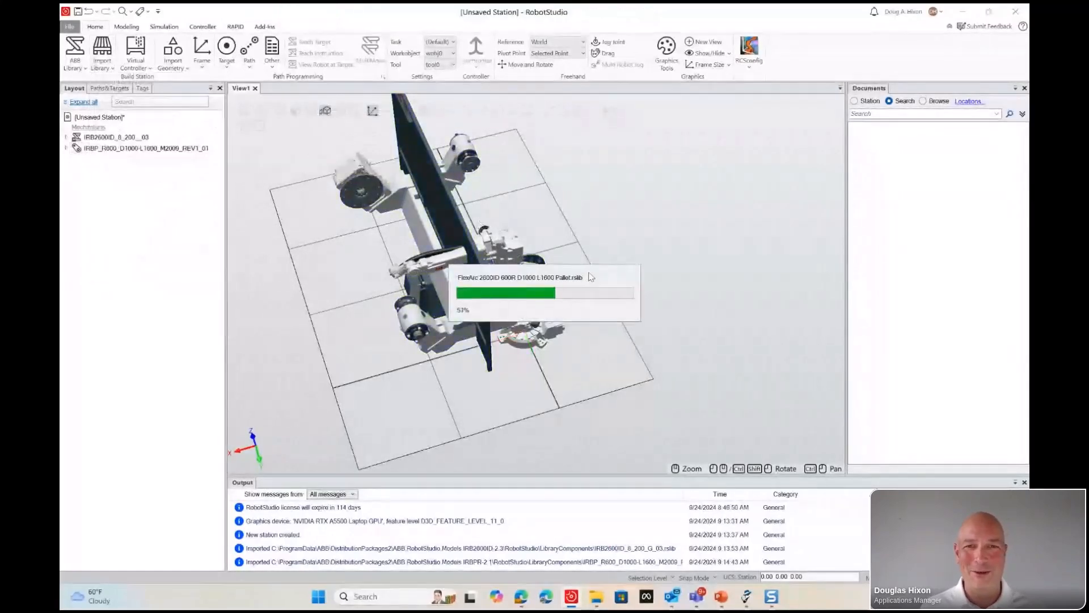
{"action": "scroll", "coordinate": [487, 306], "scroll_direction": "down", "scroll_amount": 1}
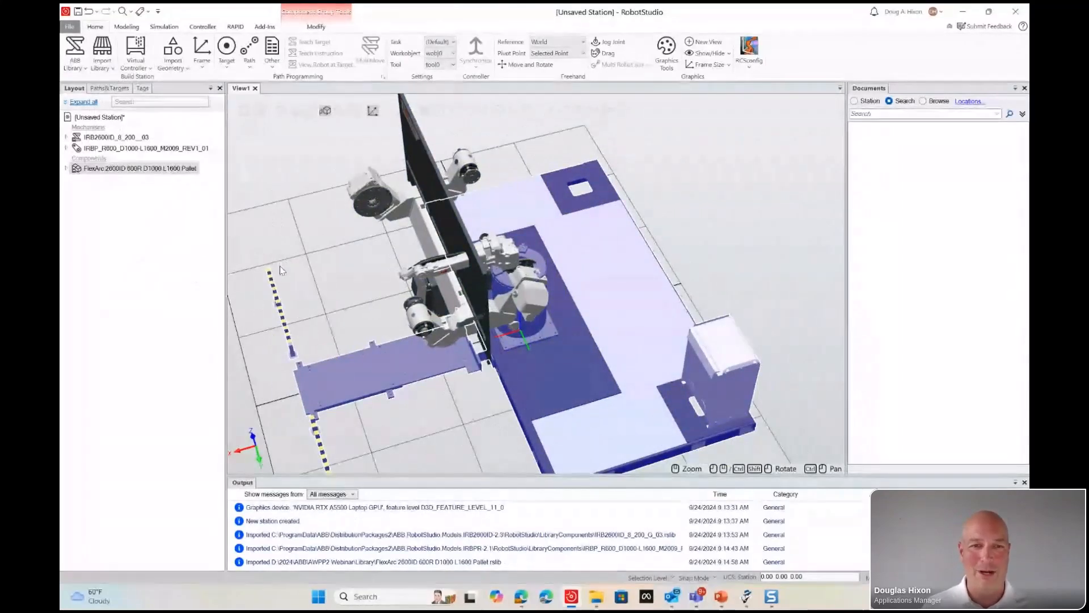
Place the IRBP R positioner by one point, moving it along Z only to the pallet's positioner mounting plate surface at 57.62 mm.
{"action": "left_click_drag", "start_coordinate": [499, 253], "coordinate": [539, 243], "text": "ctrl+shift"}
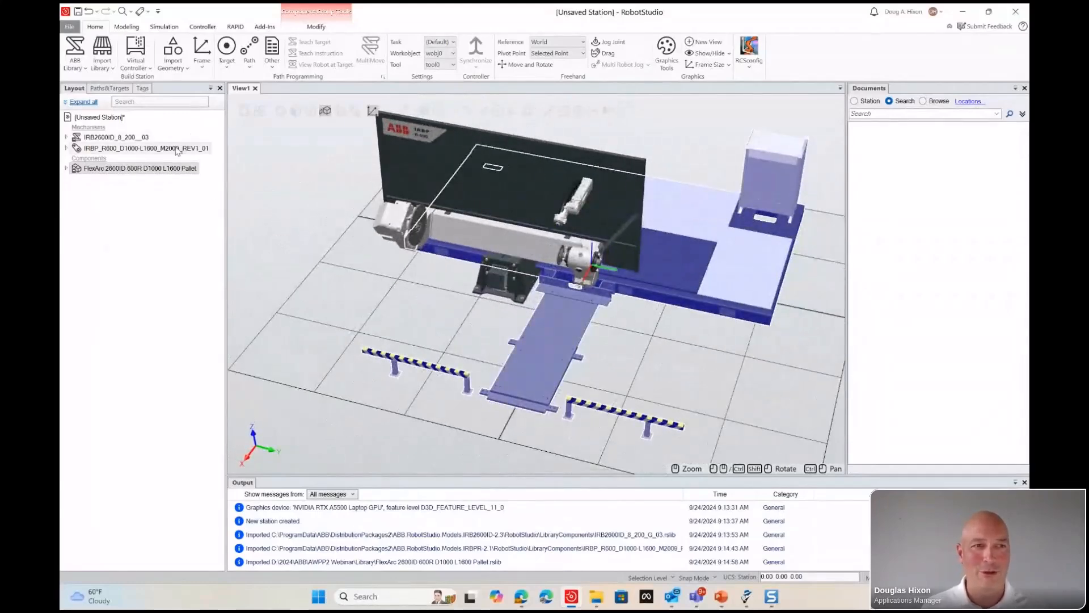
{"action": "left_click", "coordinate": [139, 149]}
{"action": "left_click", "coordinate": [306, 27]}
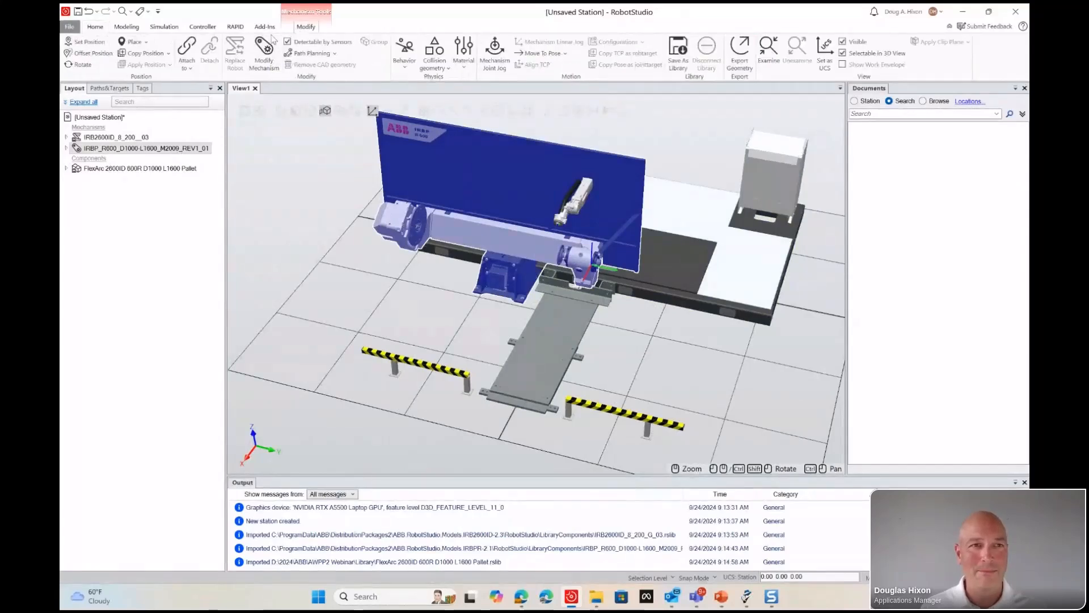
{"action": "left_click", "coordinate": [130, 42]}
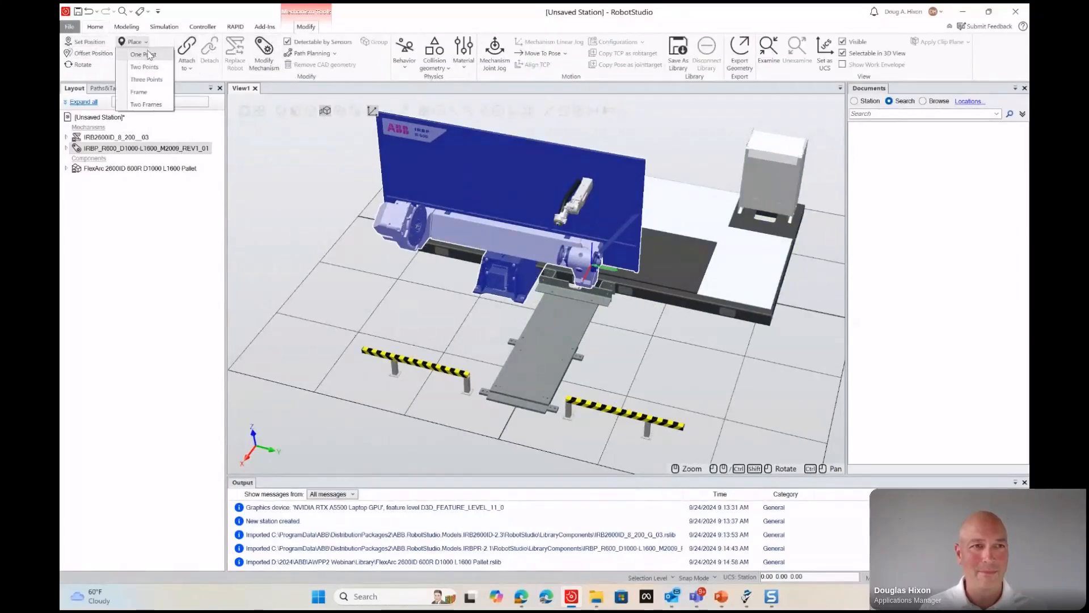
{"action": "left_click", "coordinate": [142, 49]}
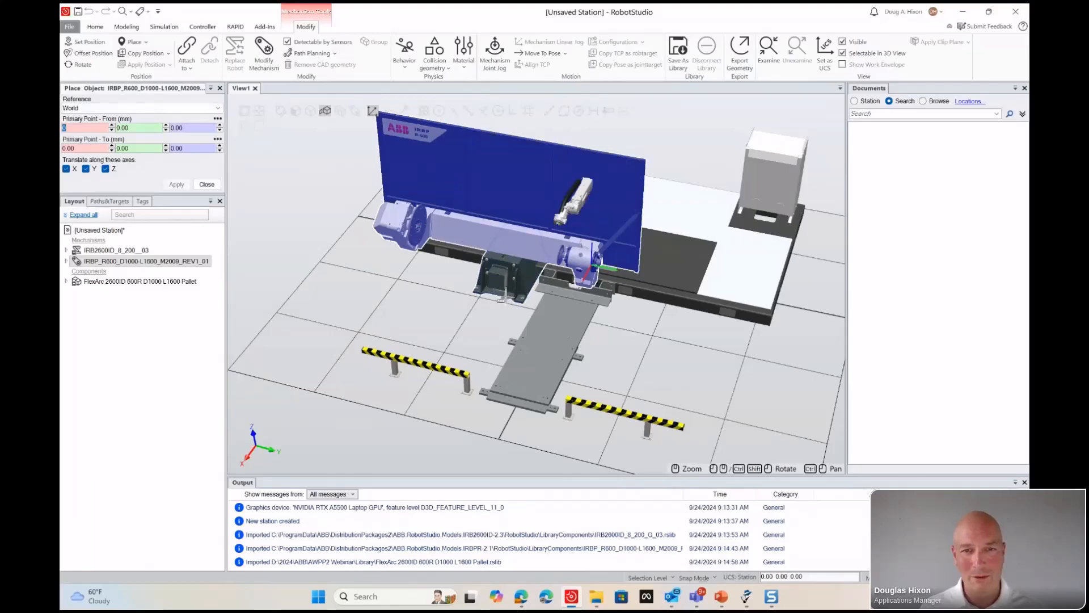
{"action": "scroll", "coordinate": [508, 279], "scroll_direction": "up", "scroll_amount": 5}
{"action": "left_click", "coordinate": [438, 111]}
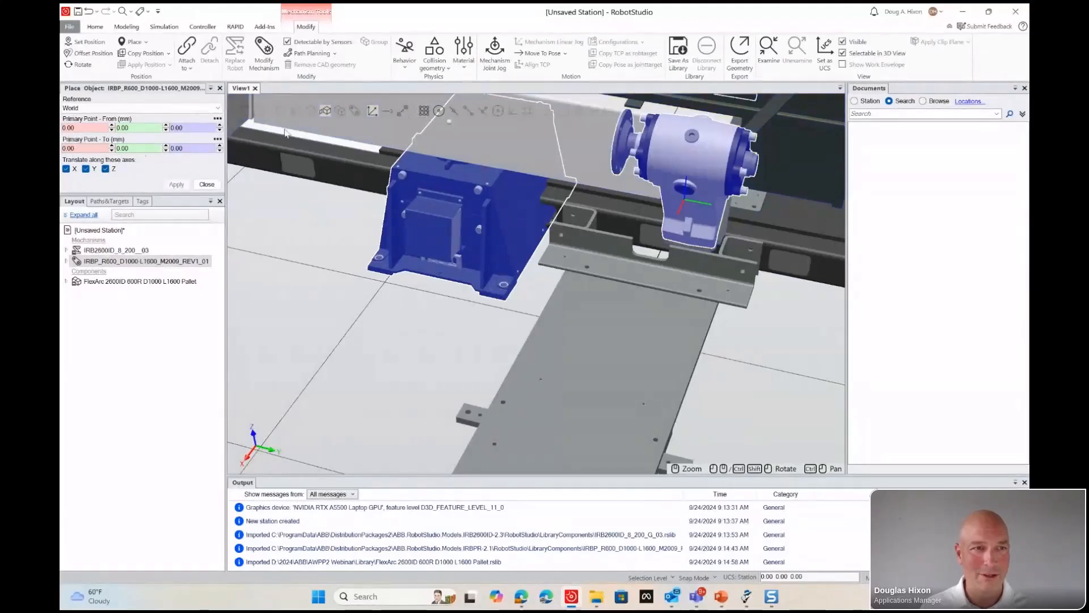
{"action": "left_click", "coordinate": [65, 169]}
{"action": "left_click", "coordinate": [86, 168]}
{"action": "left_click", "coordinate": [561, 415]}
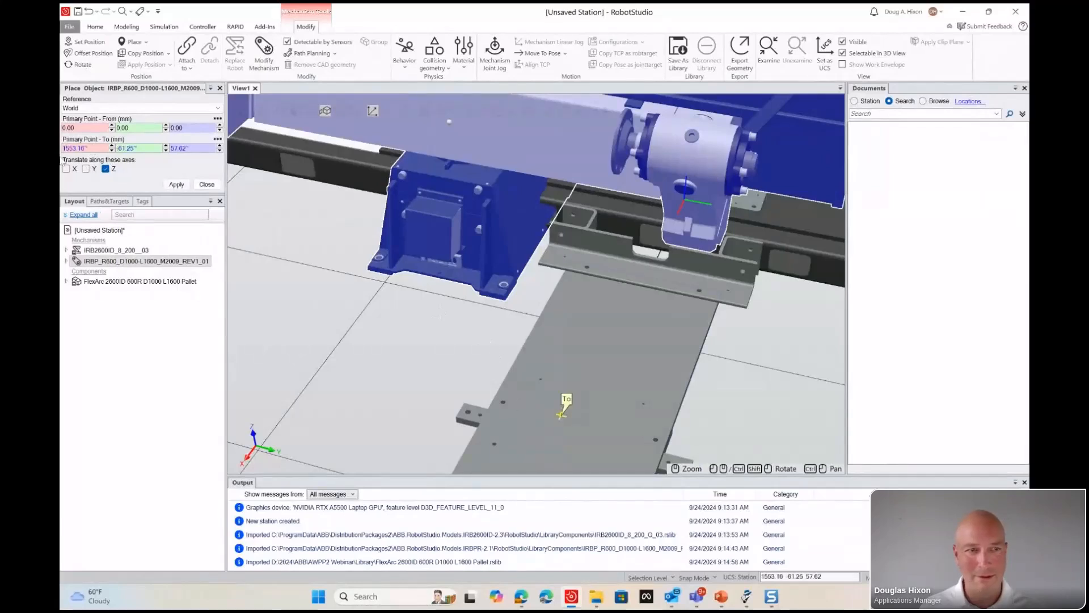
{"action": "left_click", "coordinate": [177, 185]}
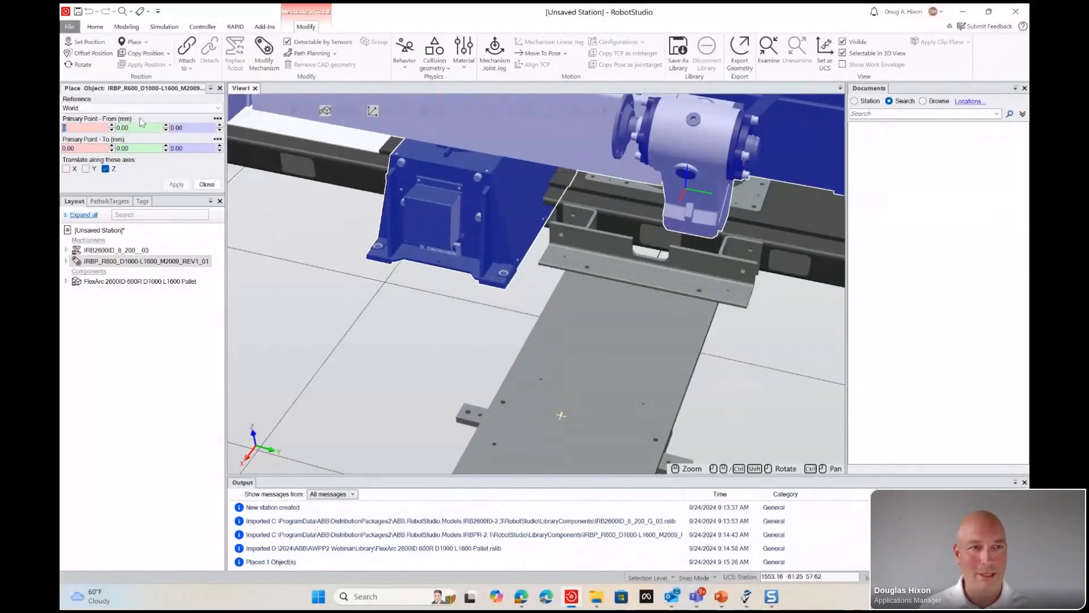
Move the positioner along X and Y only, matching its base's corner hole to the mounting plate's outer corner hole at X 2355.71, Y 275.00.
{"action": "left_click", "coordinate": [86, 169]}
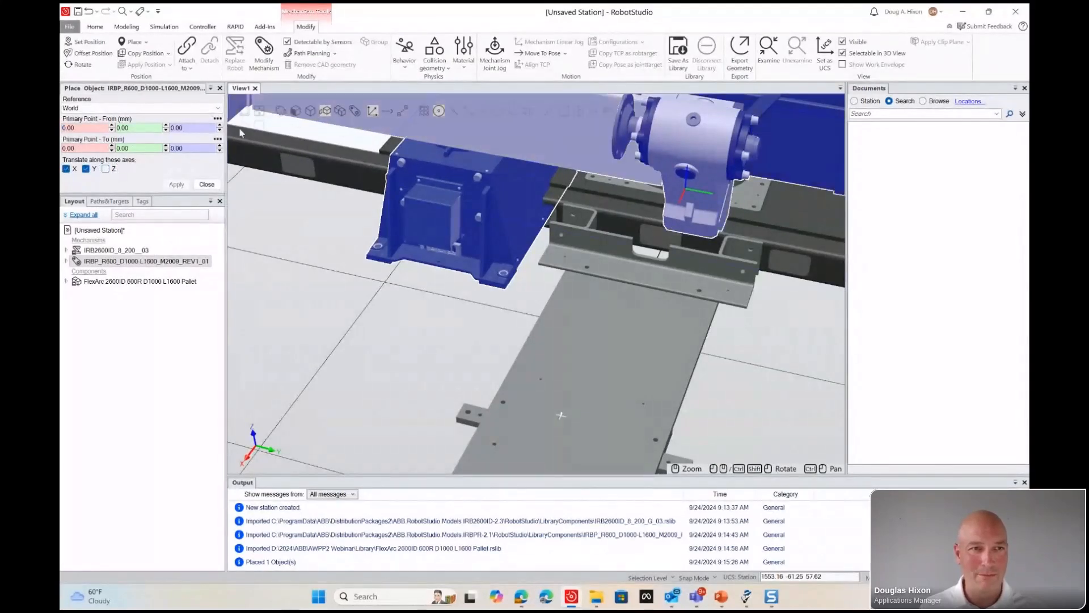
{"action": "left_click", "coordinate": [197, 131]}
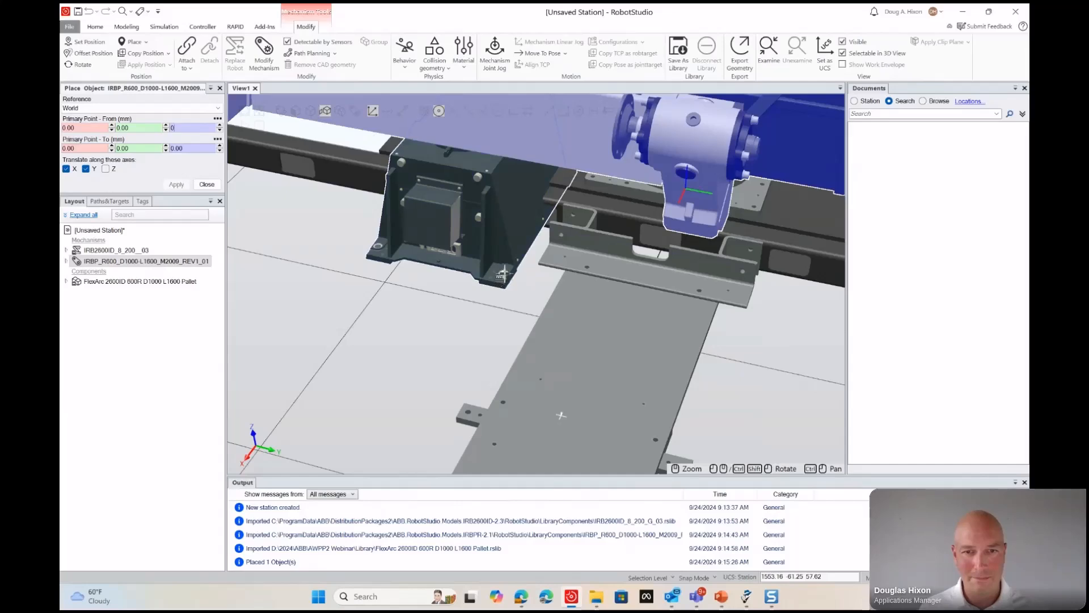
{"action": "left_click", "coordinate": [504, 274]}
{"action": "scroll", "coordinate": [554, 288], "scroll_direction": "up", "scroll_amount": 4}
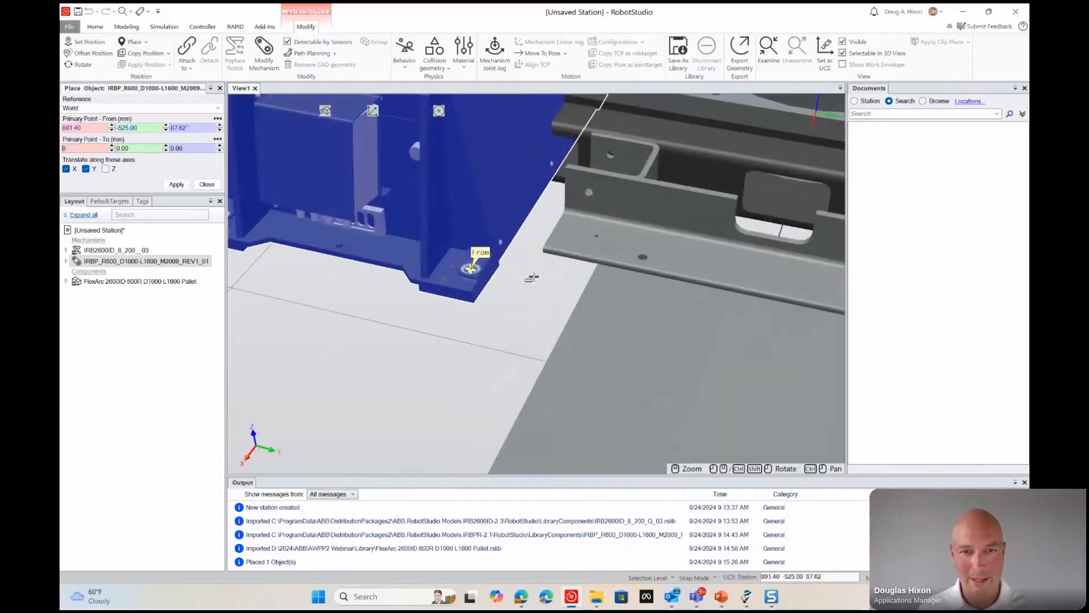
{"action": "scroll", "coordinate": [553, 288], "scroll_direction": "down", "scroll_amount": 3}
{"action": "scroll", "coordinate": [573, 374], "scroll_direction": "down", "scroll_amount": 4}
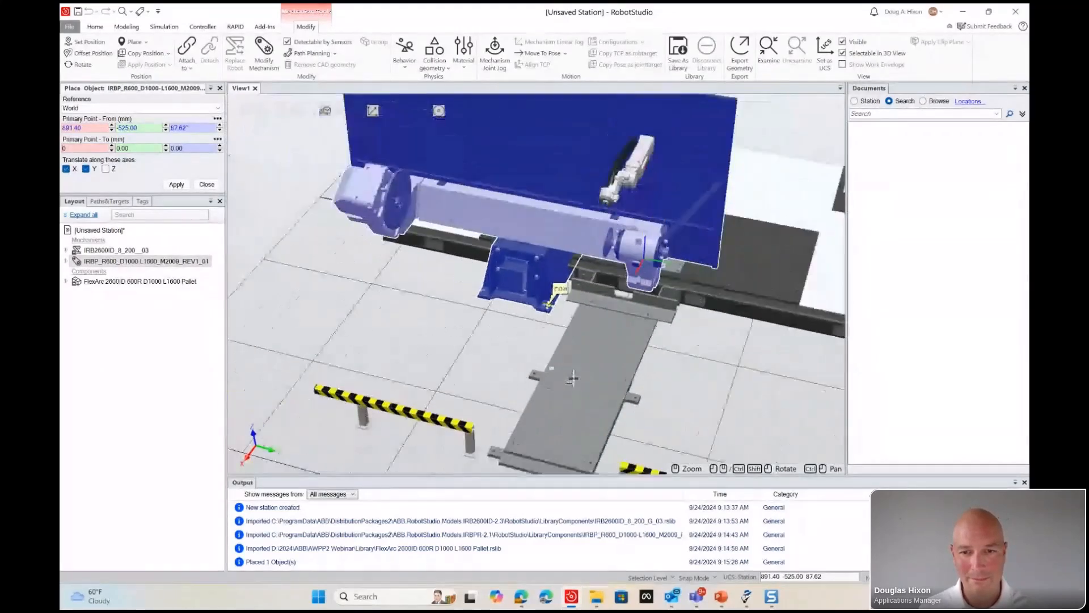
{"action": "scroll", "coordinate": [587, 453], "scroll_direction": "up", "scroll_amount": 5}
{"action": "scroll", "coordinate": [587, 454], "scroll_direction": "up", "scroll_amount": 5}
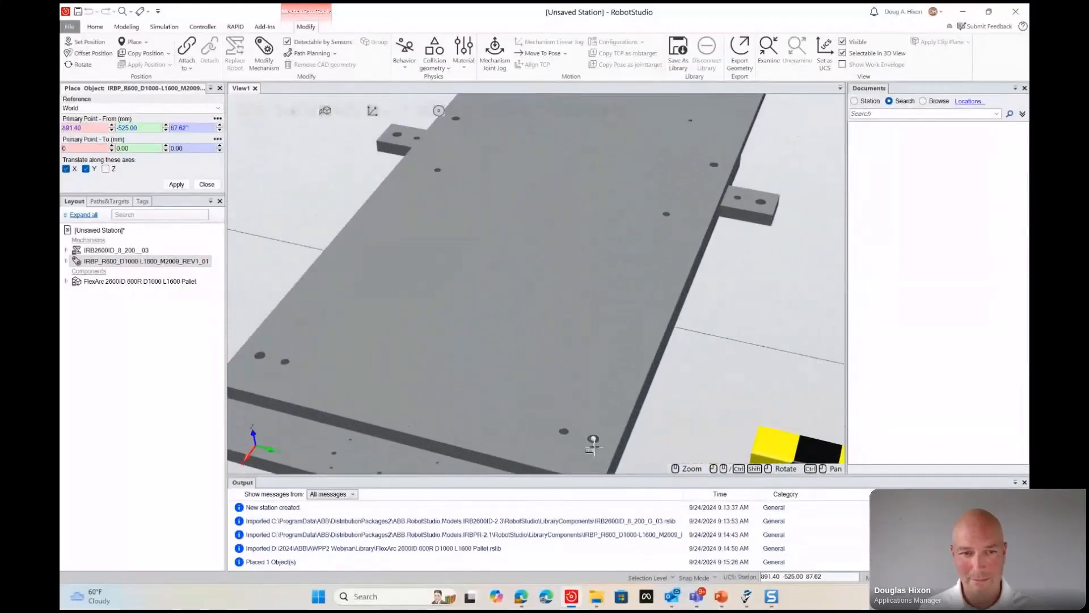
{"action": "left_click", "coordinate": [596, 451]}
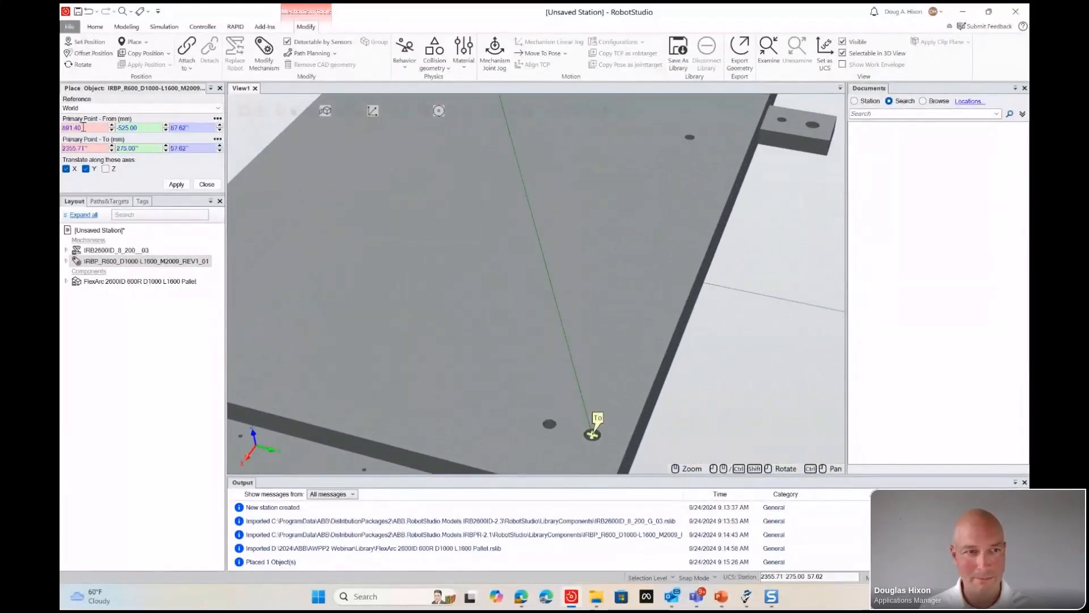
{"action": "left_click", "coordinate": [176, 184]}
{"action": "scroll", "coordinate": [397, 187], "scroll_direction": "down", "scroll_amount": 5}
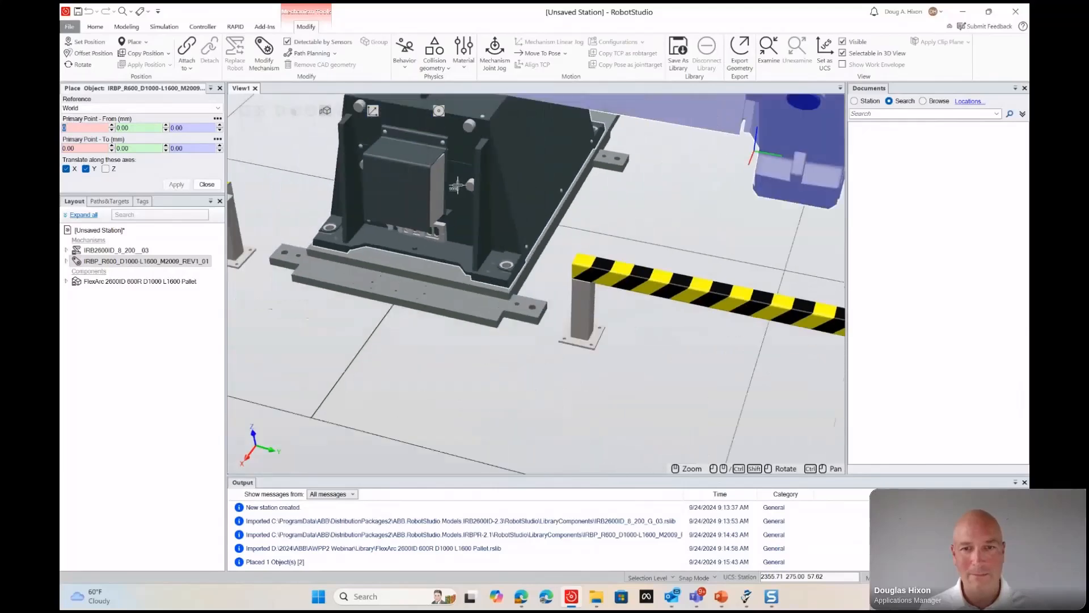
{"action": "scroll", "coordinate": [453, 190], "scroll_direction": "down", "scroll_amount": 4}
Place the IRB 2600ID robot on its pedestal by moving it along Z only to the top mounting pad at 1090.50 mm.
{"action": "left_click_drag", "start_coordinate": [557, 205], "coordinate": [488, 274], "text": "ctrl+shift"}
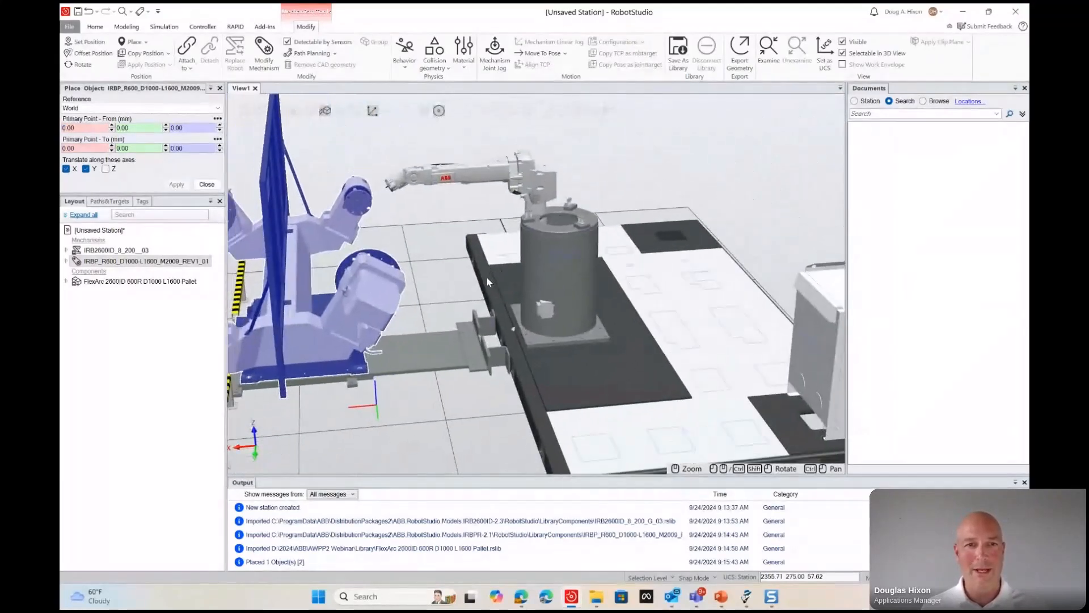
{"action": "left_click", "coordinate": [104, 252]}
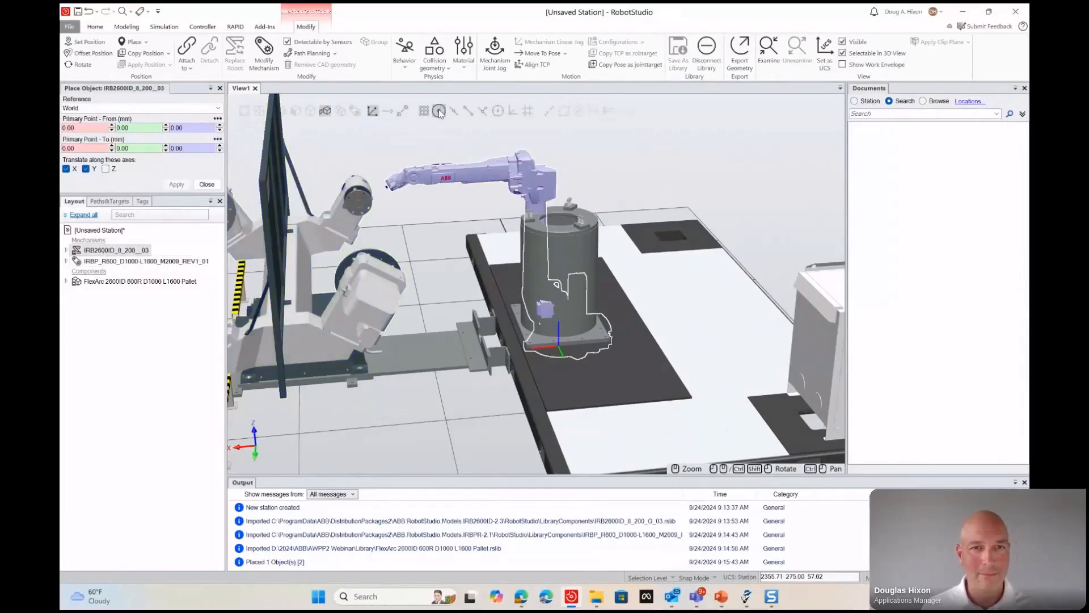
{"action": "left_click", "coordinate": [65, 169]}
{"action": "left_click", "coordinate": [86, 168]}
{"action": "left_click", "coordinate": [135, 148]}
{"action": "scroll", "coordinate": [574, 244], "scroll_direction": "up", "scroll_amount": 7}
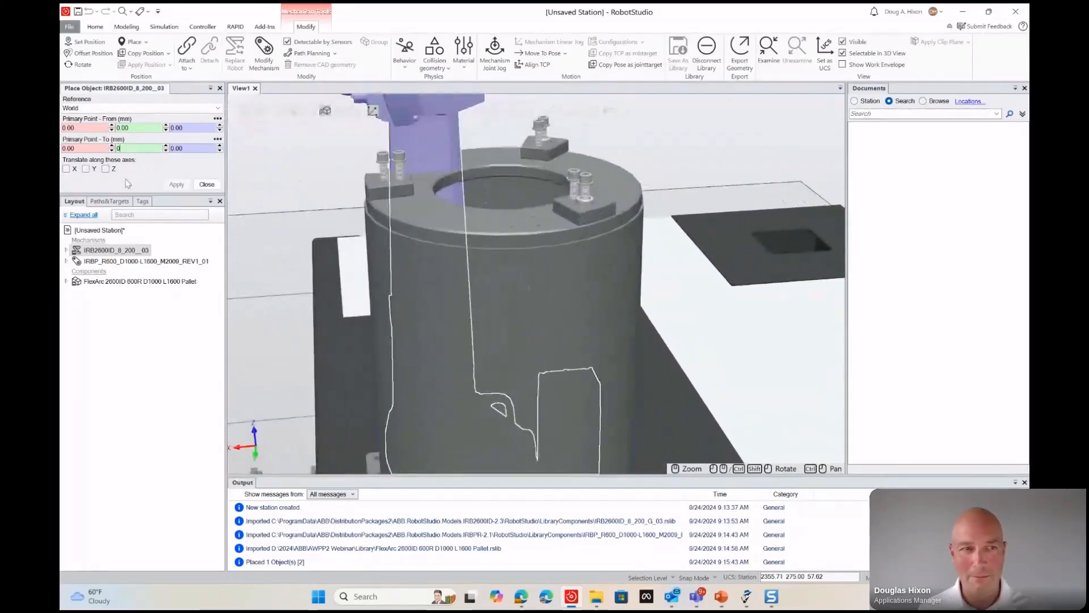
{"action": "left_click", "coordinate": [72, 149]}
{"action": "left_click", "coordinate": [577, 208]}
{"action": "left_click", "coordinate": [106, 169]}
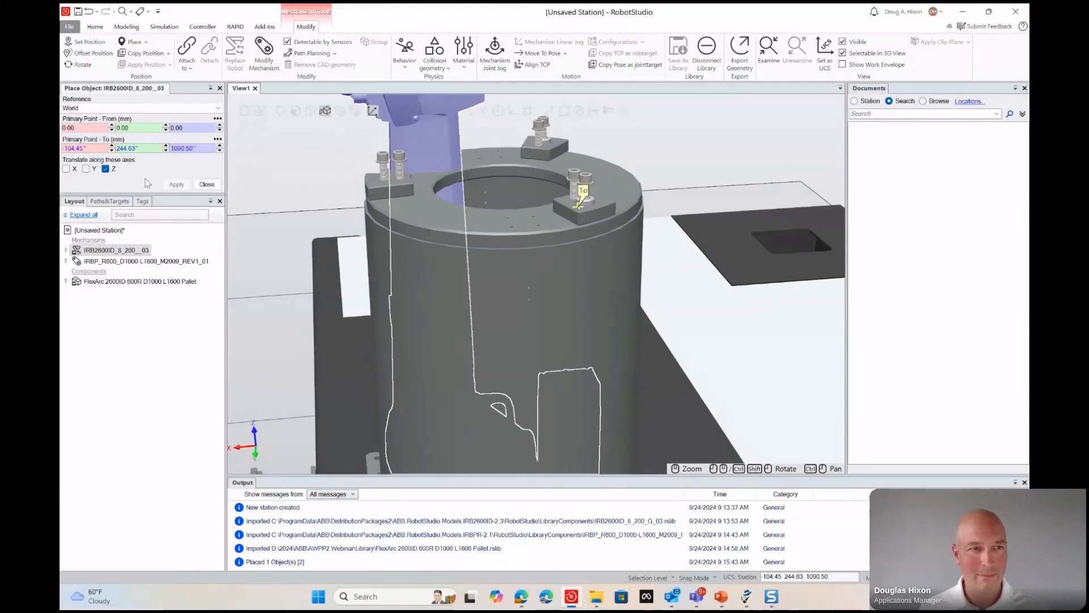
{"action": "left_click", "coordinate": [176, 185]}
{"action": "scroll", "coordinate": [382, 234], "scroll_direction": "down", "scroll_amount": 8}
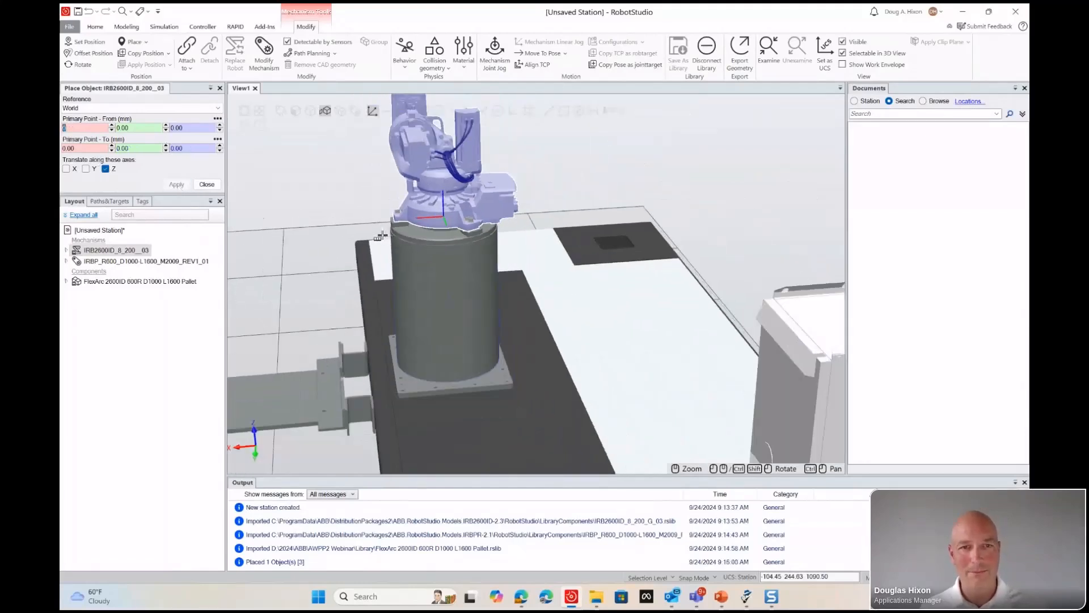
{"action": "left_click_drag", "start_coordinate": [350, 249], "coordinate": [476, 248], "text": "ctrl+shift"}
{"action": "left_click_drag", "start_coordinate": [488, 249], "coordinate": [386, 215], "text": "ctrl"}
{"action": "left_click_drag", "start_coordinate": [403, 236], "coordinate": [434, 244], "text": "ctrl+shift"}
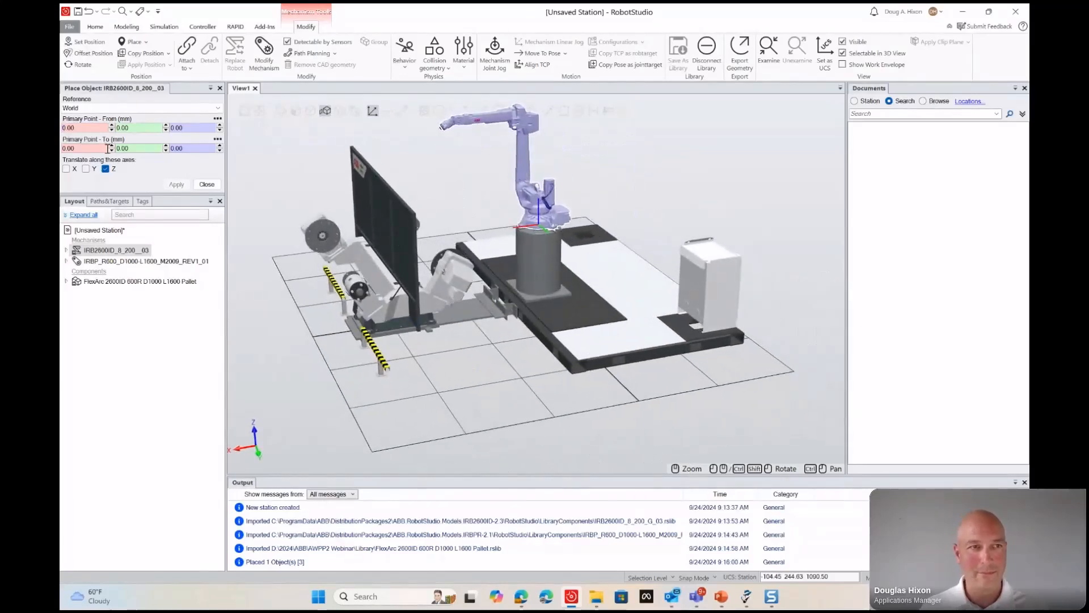
Import the FlexArc 2600ID 600R D1000 L1600 Fence from the AWPP Webinar Library into the station.
{"action": "left_click", "coordinate": [106, 29]}
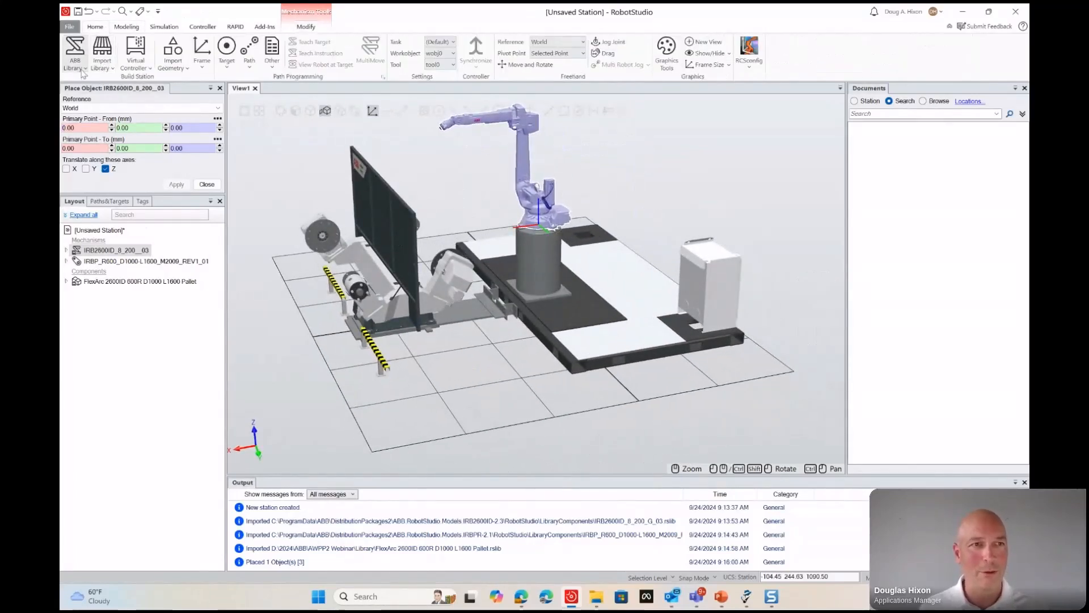
{"action": "left_click", "coordinate": [96, 66]}
{"action": "mouse_move", "coordinate": [156, 118]}
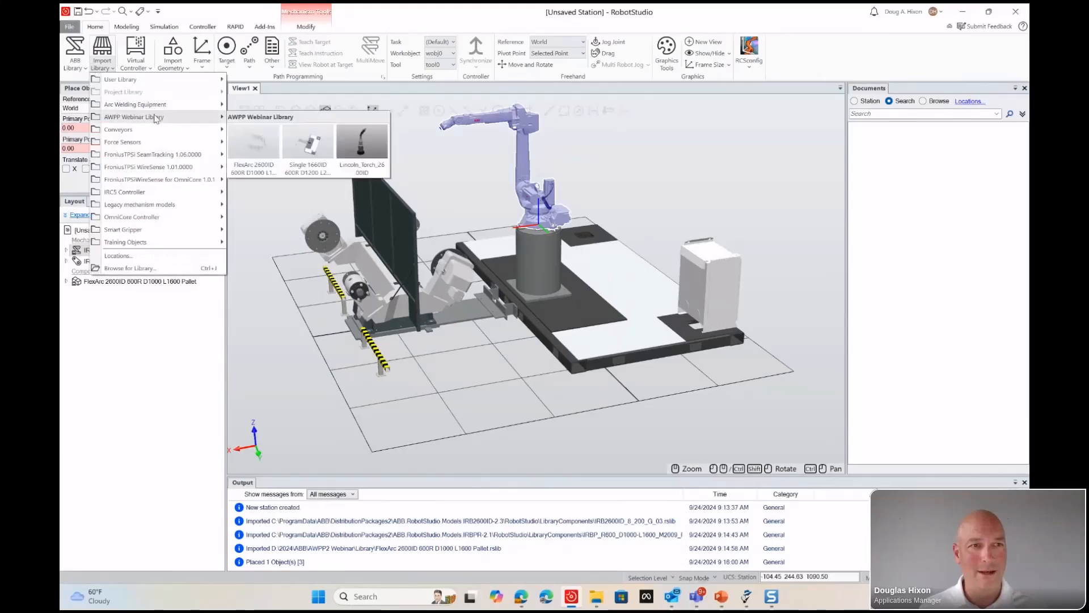
{"action": "left_click", "coordinate": [264, 159]}
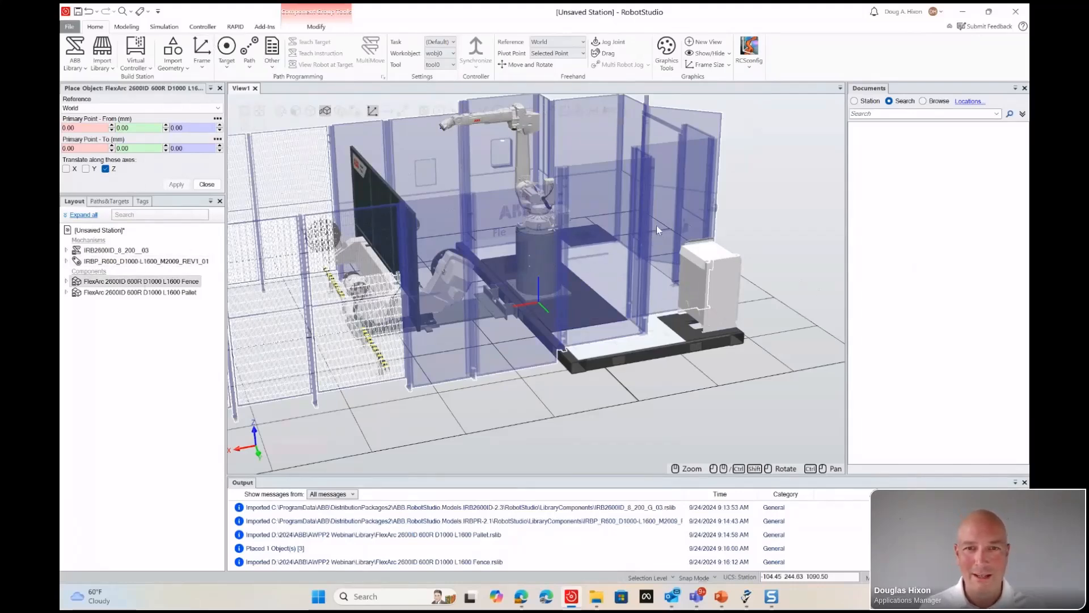
Compare the 3D-view selectability settings of the FlexArc pallet and fence components, and inspect the fenced cell.
{"action": "left_click", "coordinate": [535, 249]}
{"action": "left_click", "coordinate": [114, 292]}
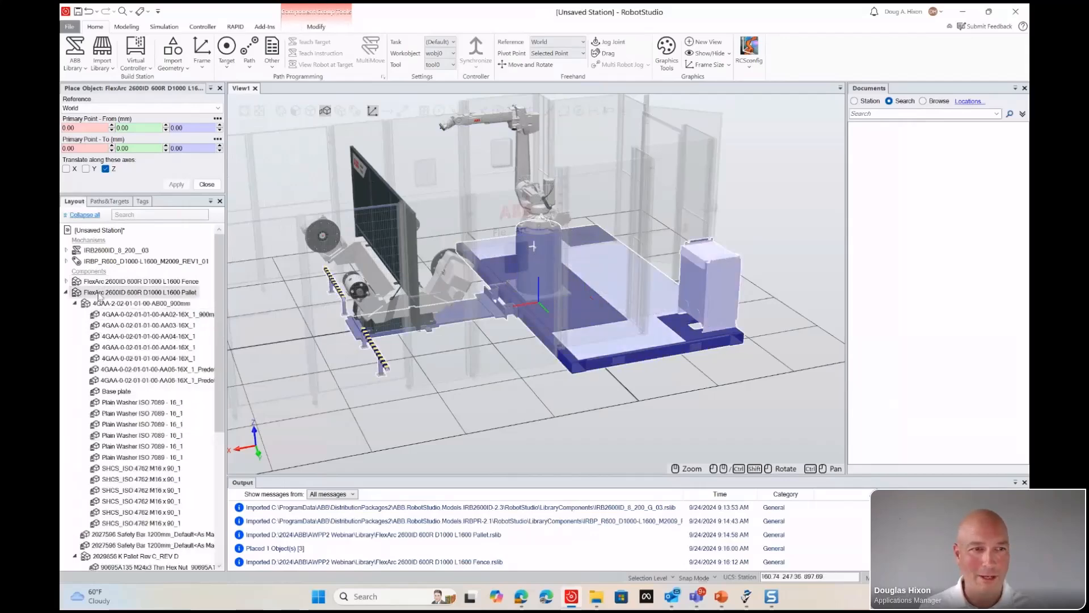
{"action": "left_click", "coordinate": [325, 28]}
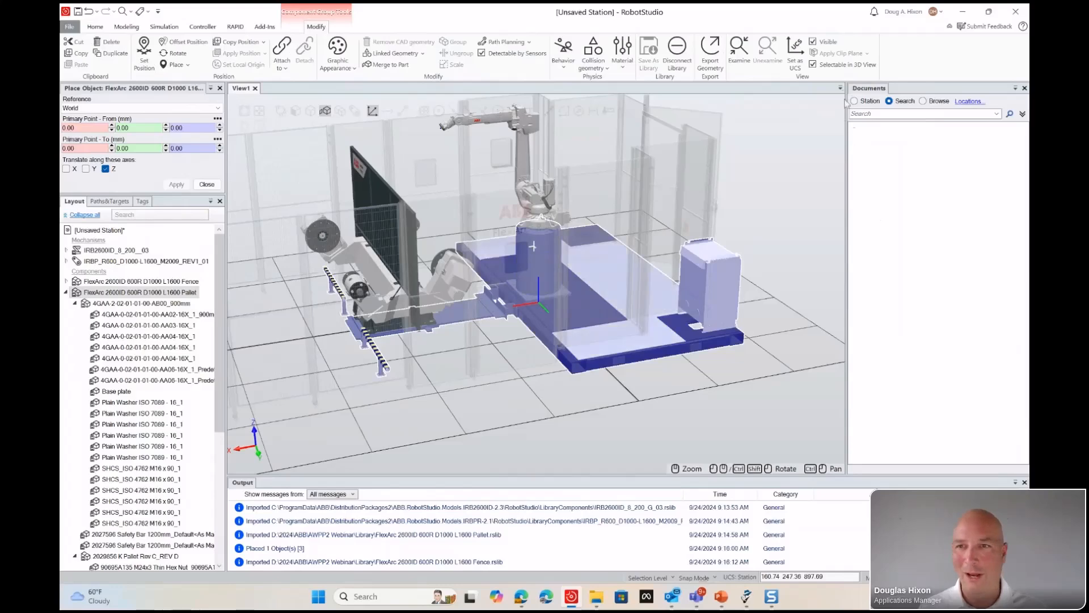
{"action": "left_click", "coordinate": [121, 282]}
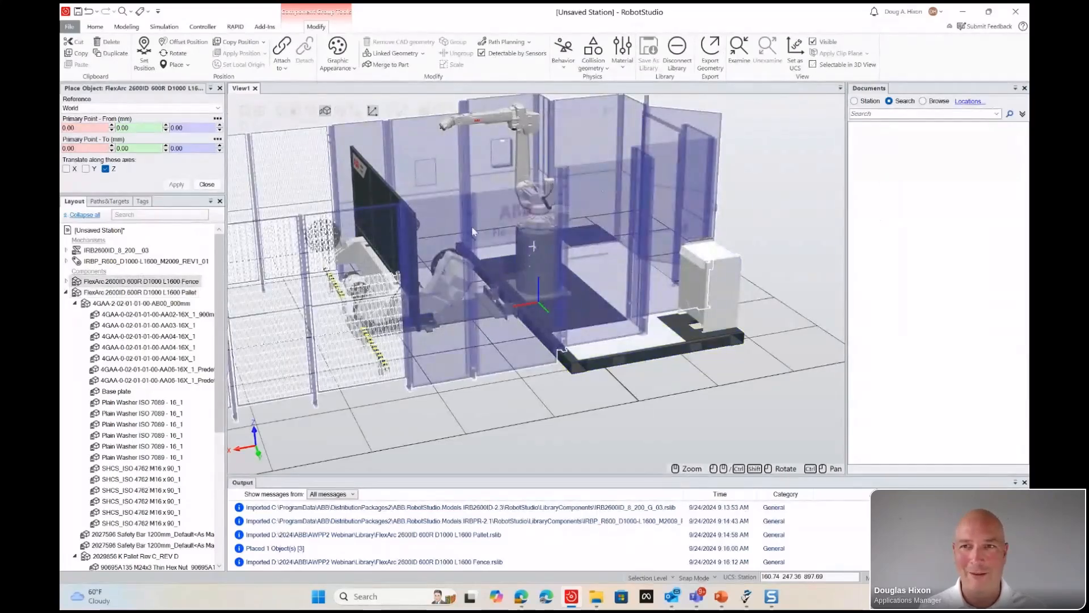
{"action": "left_click_drag", "start_coordinate": [600, 228], "coordinate": [385, 338], "text": "ctrl+shift"}
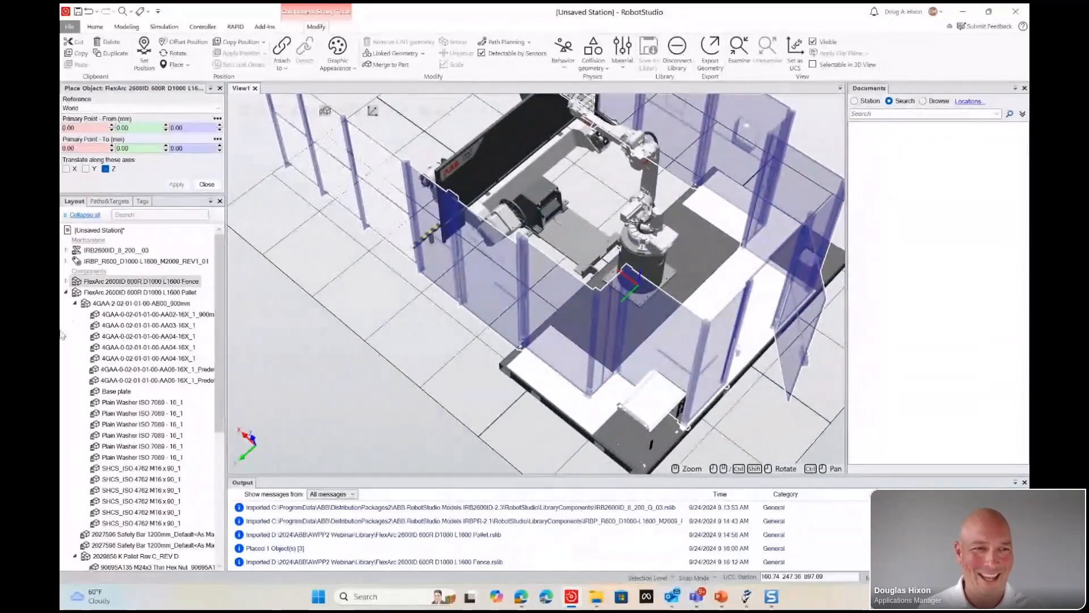
{"action": "left_click", "coordinate": [66, 292]}
{"action": "left_click_drag", "start_coordinate": [448, 283], "coordinate": [435, 321], "text": "ctrl"}
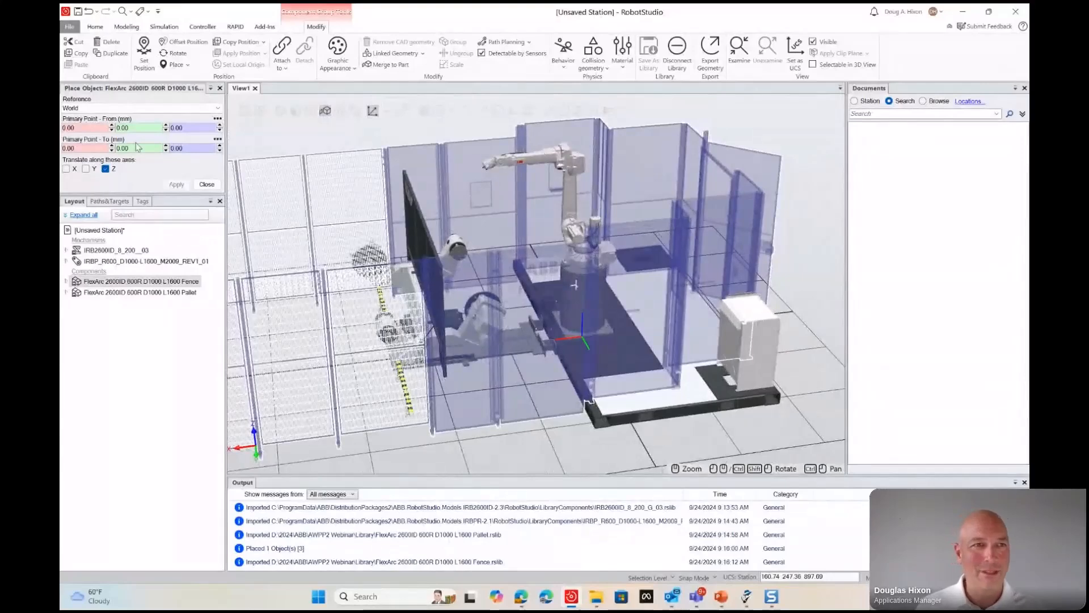
Import the Lincoln_Torch_2600ID welding torch from the AWPP Webinar Library into the station.
{"action": "left_click", "coordinate": [95, 28]}
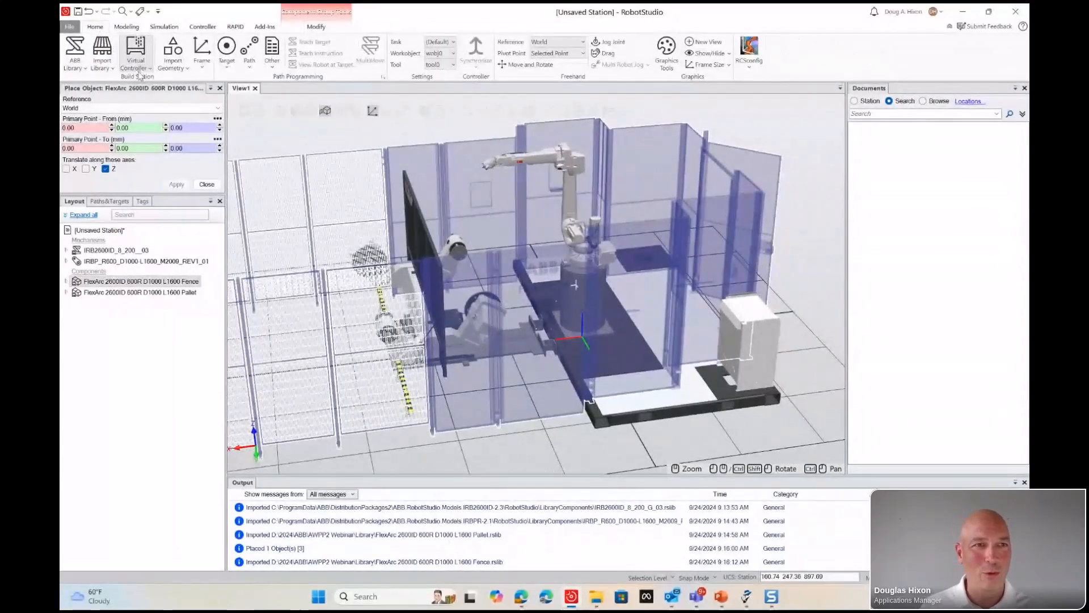
{"action": "left_click", "coordinate": [102, 65]}
{"action": "mouse_move", "coordinate": [159, 117]}
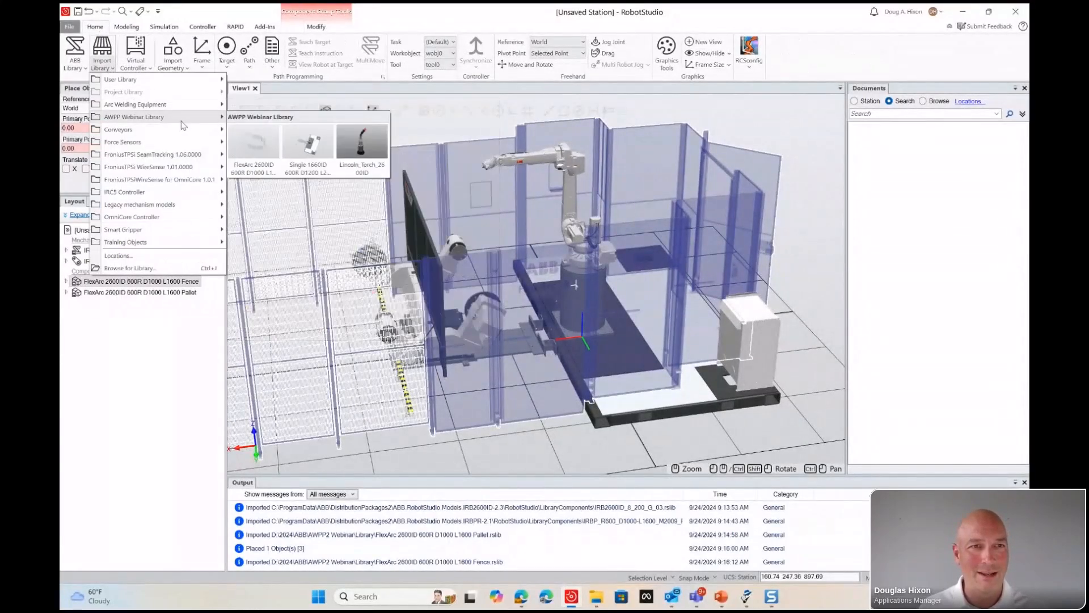
{"action": "left_click", "coordinate": [361, 164]}
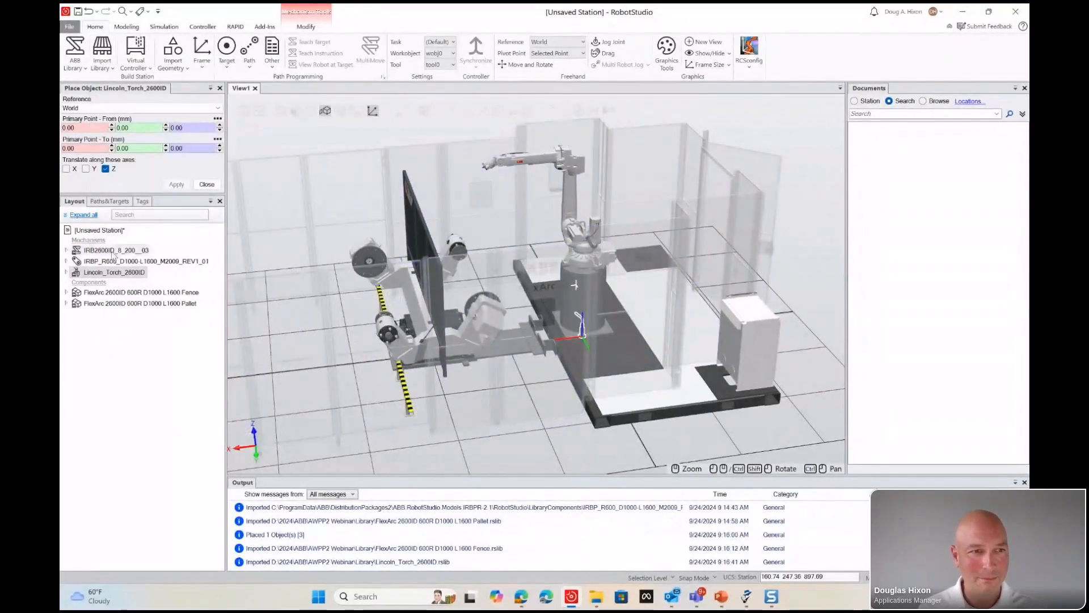
Attach the Lincoln torch to the IRB 2600ID robot and update the torch's position to the robot's flange.
{"action": "left_click_drag", "start_coordinate": [717, 403], "coordinate": [716, 366], "text": "ctrl+shift"}
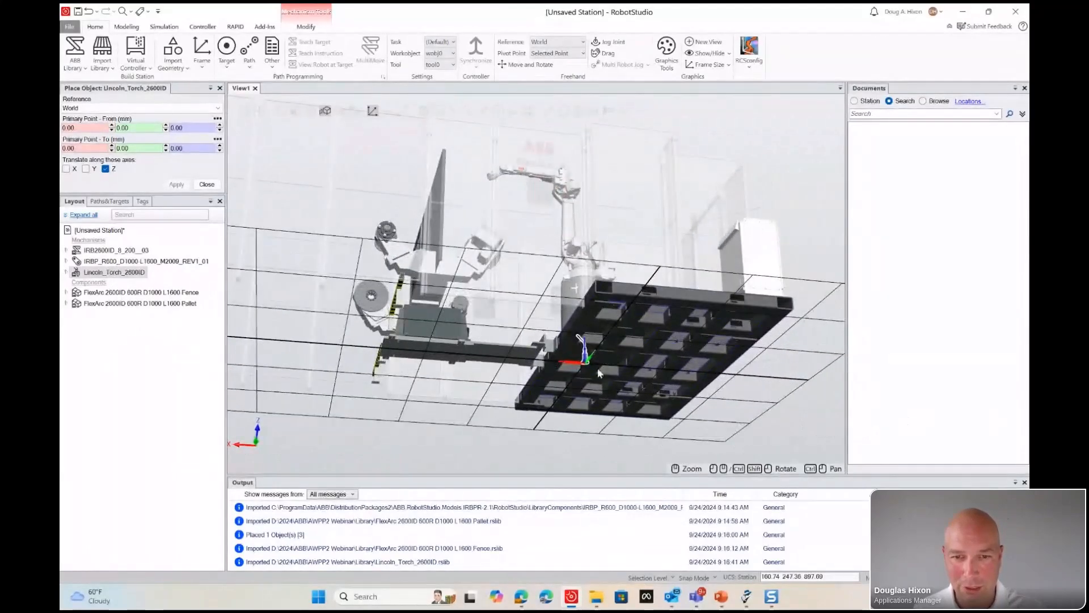
{"action": "mouse_move", "coordinate": [595, 352]}
{"action": "left_mouse_down", "text": "ctrl+shift"}
{"action": "mouse_move", "coordinate": [590, 394]}
{"action": "mouse_move", "coordinate": [588, 345]}
{"action": "left_mouse_up", "text": "ctrl+shift"}
{"action": "scroll", "coordinate": [488, 265], "scroll_direction": "up", "scroll_amount": 5}
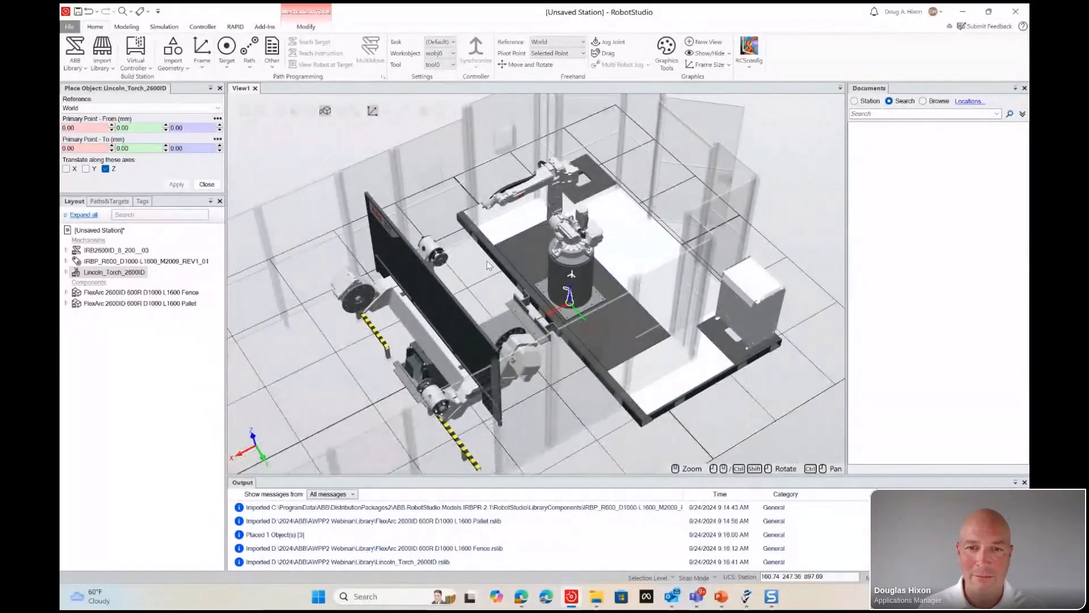
{"action": "scroll", "coordinate": [588, 311], "scroll_direction": "up", "scroll_amount": 5}
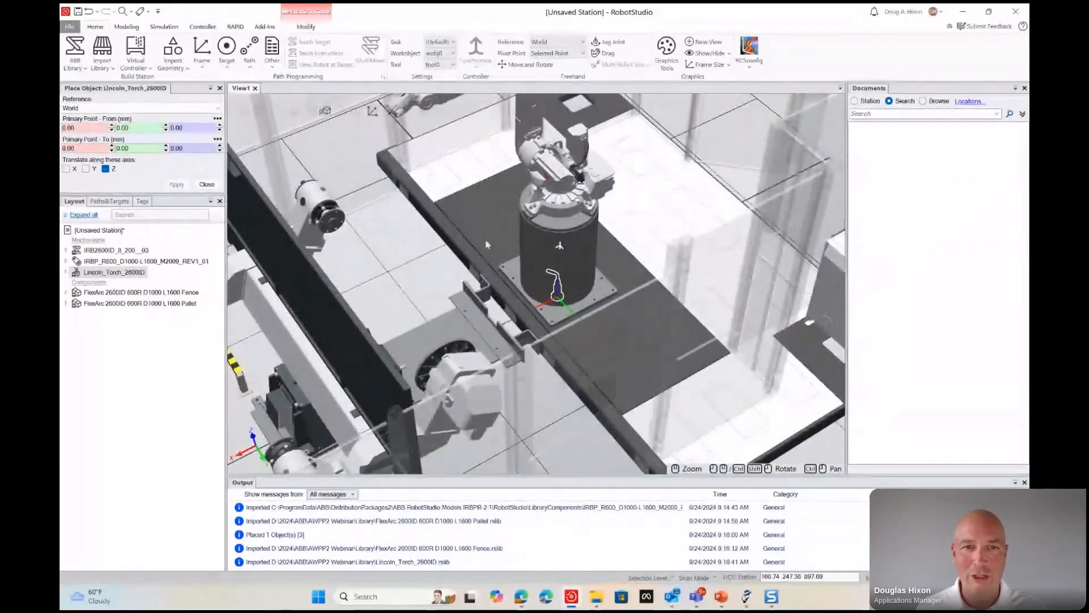
{"action": "left_click_drag", "start_coordinate": [424, 160], "coordinate": [448, 137], "text": "ctrl+shift"}
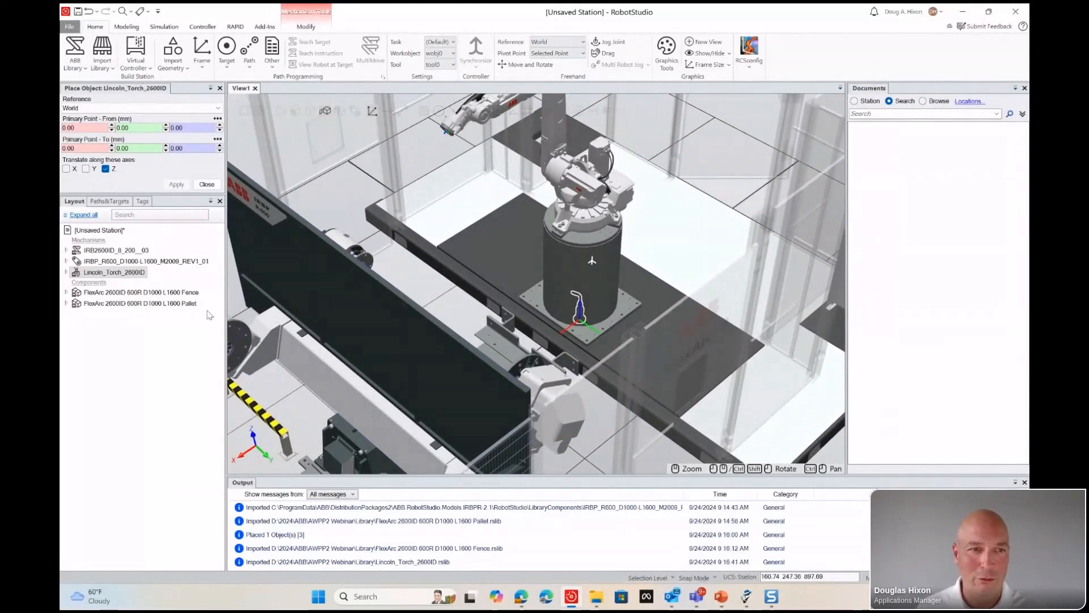
{"action": "left_click_drag", "start_coordinate": [131, 275], "coordinate": [136, 251]}
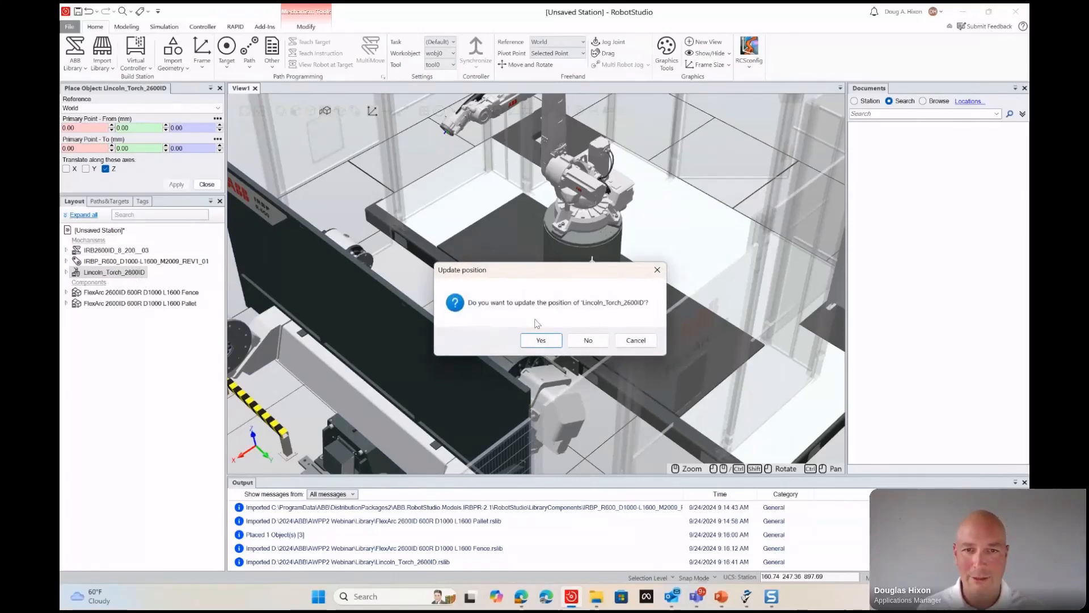
{"action": "left_click", "coordinate": [530, 341]}
{"action": "scroll", "coordinate": [391, 271], "scroll_direction": "down", "scroll_amount": 3}
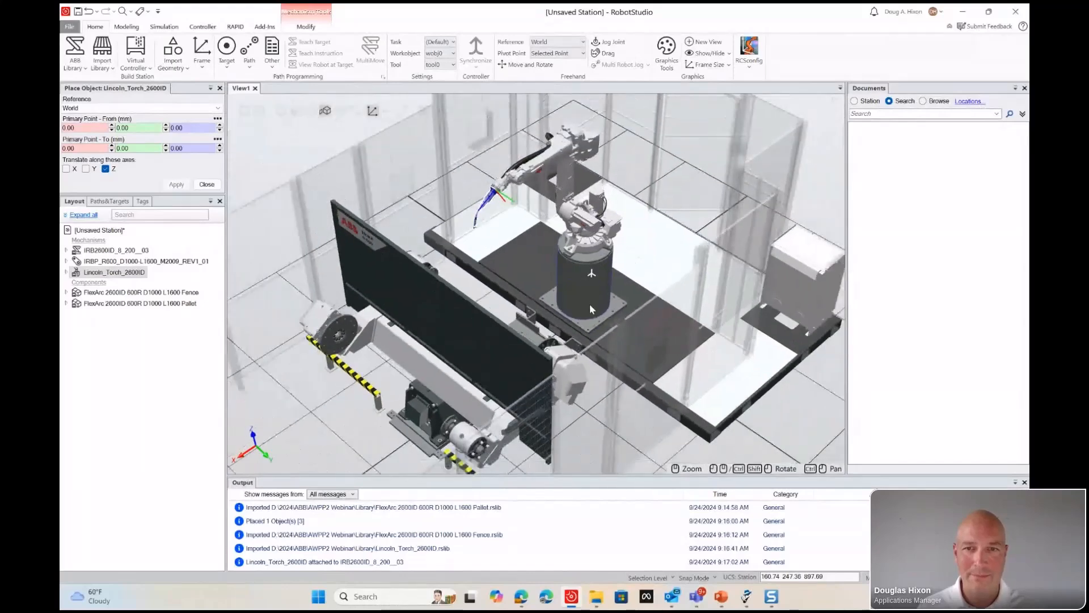
Inspect the torch mounting and tool frame at the robot wrist, and the overall layout of the welding cell.
{"action": "left_click", "coordinate": [322, 211]}
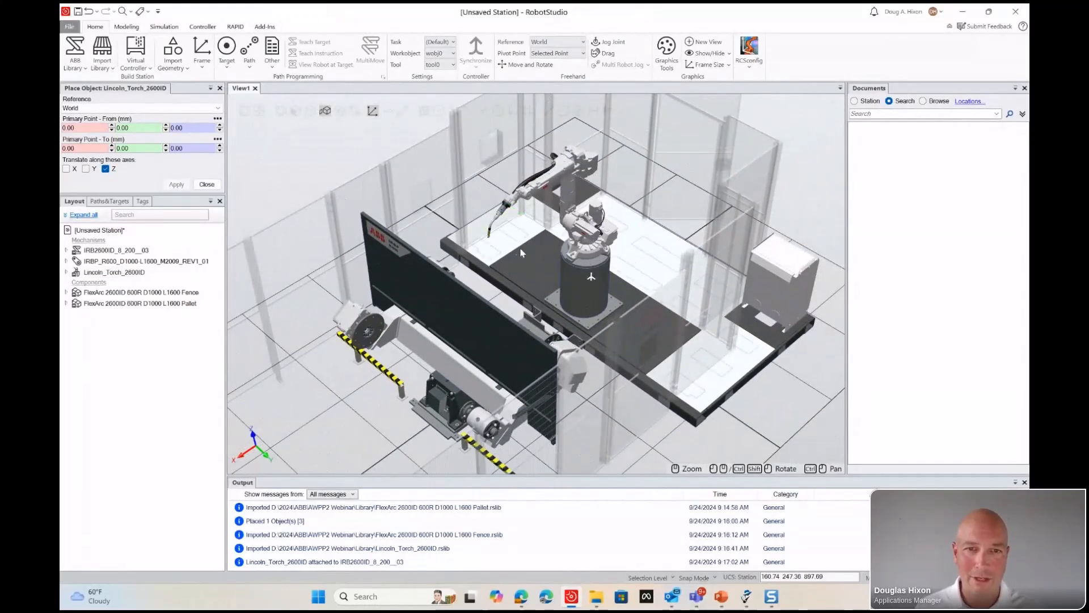
{"action": "scroll", "coordinate": [492, 241], "scroll_direction": "up", "scroll_amount": 5}
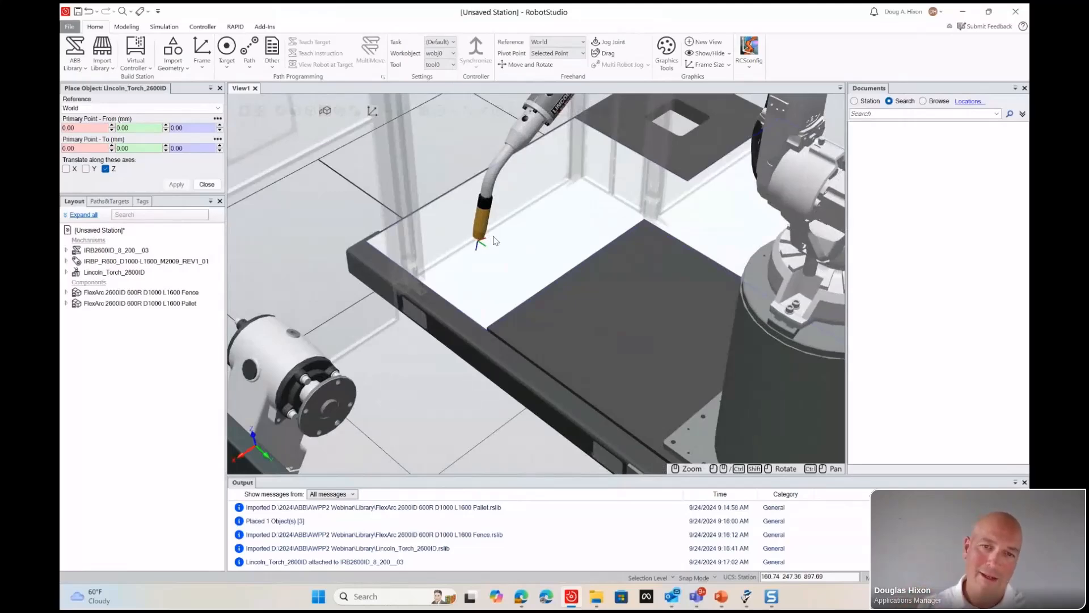
{"action": "left_click_drag", "start_coordinate": [530, 236], "coordinate": [568, 295], "text": "ctrl+shift"}
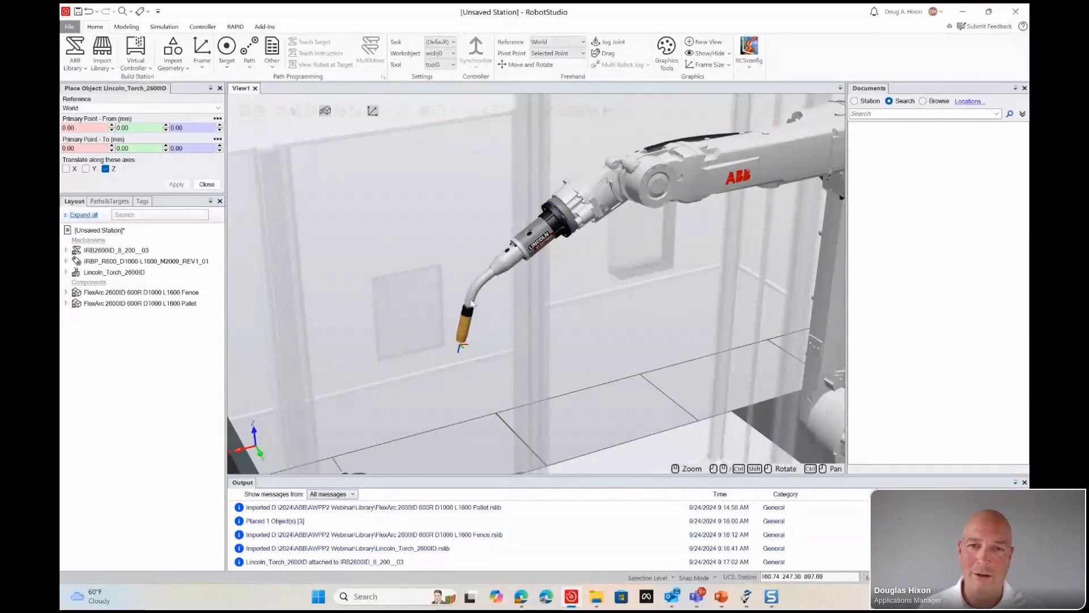
{"action": "scroll", "coordinate": [519, 296], "scroll_direction": "down", "scroll_amount": 8}
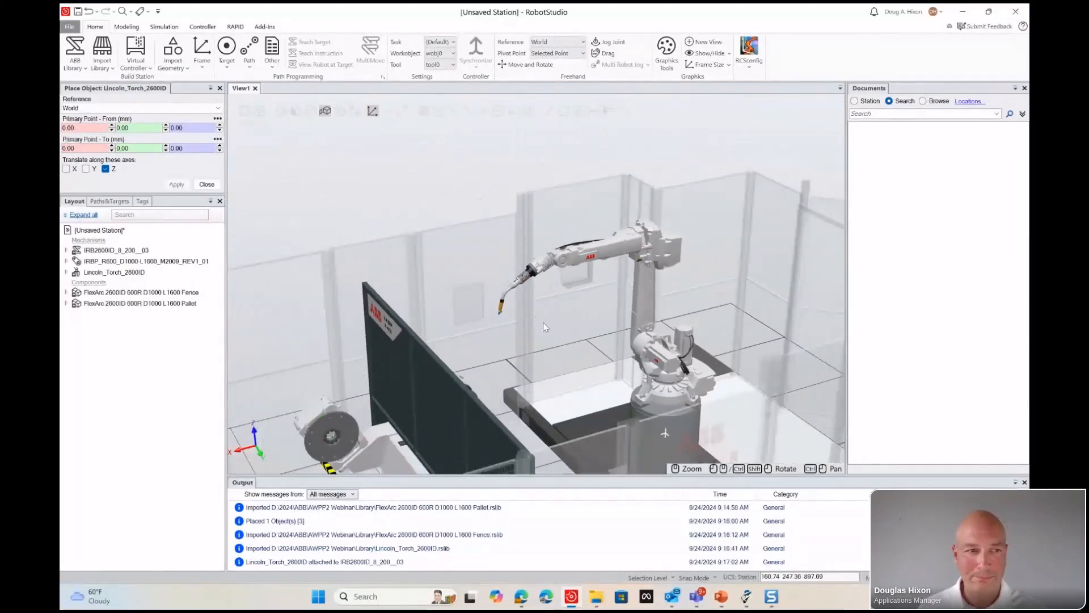
{"action": "left_click_drag", "start_coordinate": [542, 309], "coordinate": [549, 200], "text": "ctrl"}
{"action": "left_click_drag", "start_coordinate": [549, 200], "coordinate": [544, 282], "text": "ctrl+shift"}
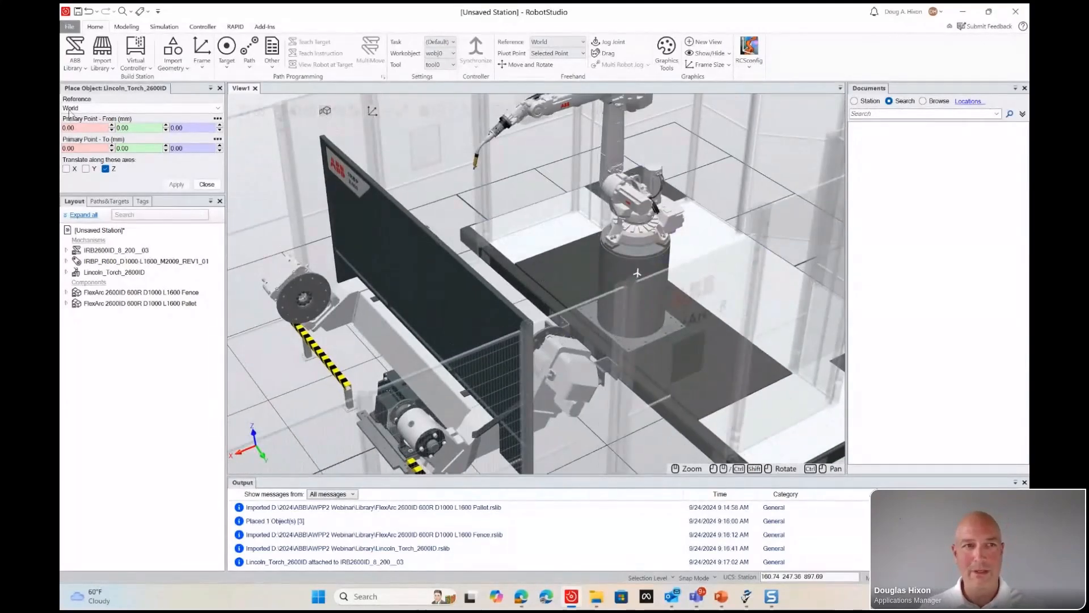
{"action": "left_click_drag", "start_coordinate": [689, 274], "coordinate": [701, 260], "text": "ctrl"}
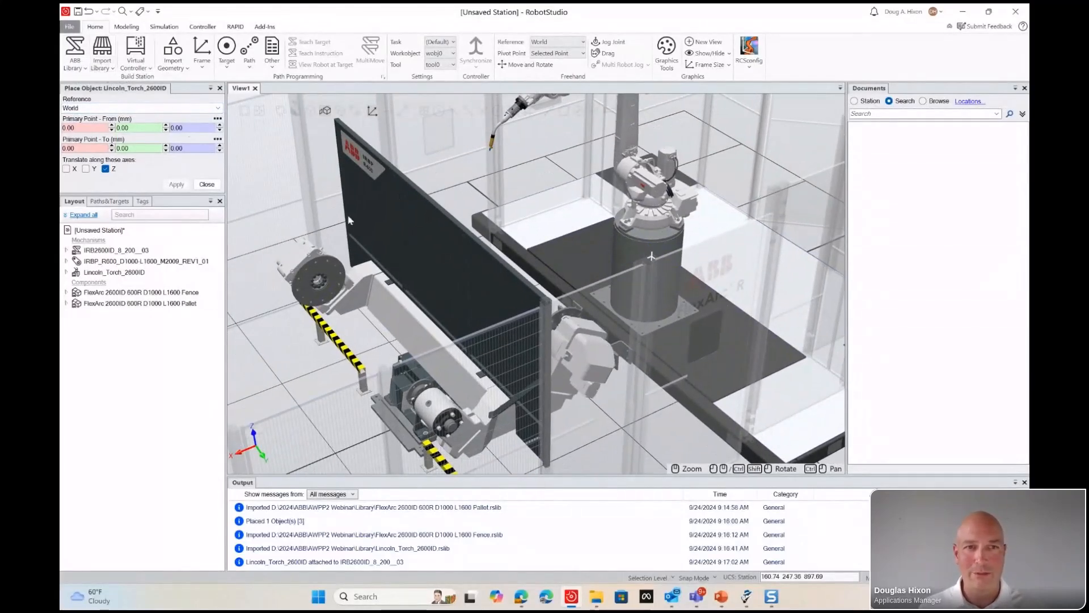
{"action": "scroll", "coordinate": [577, 260], "scroll_direction": "down", "scroll_amount": 2}
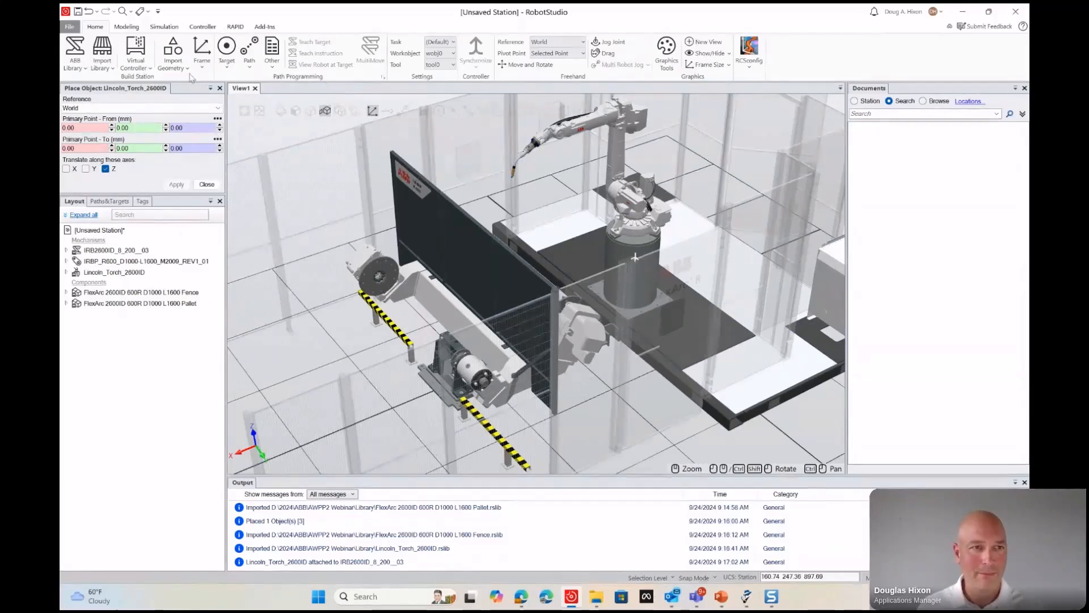
{"action": "left_click", "coordinate": [134, 68]}
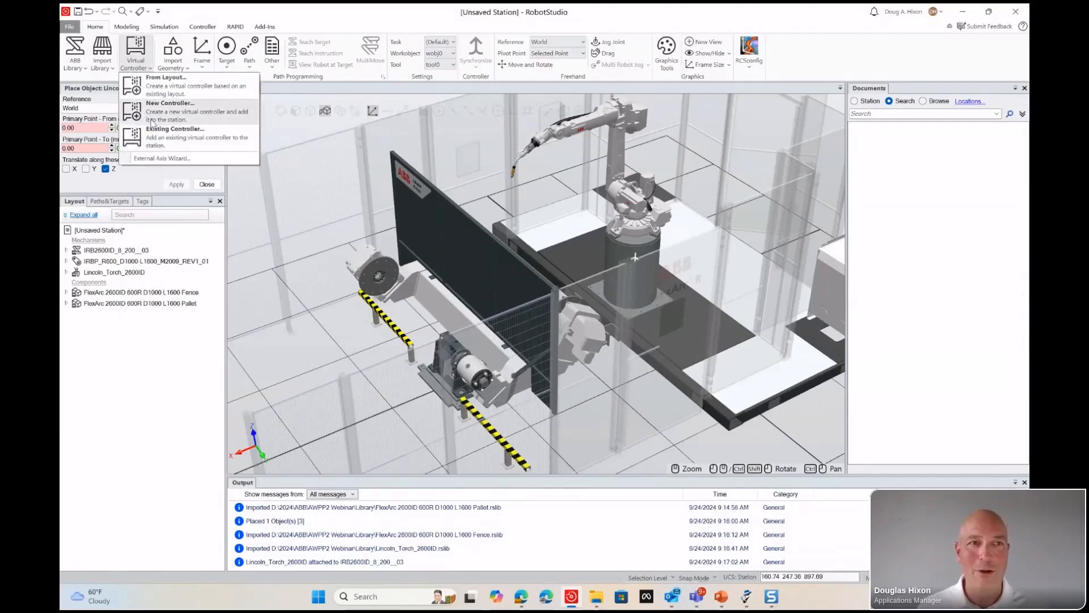
{"action": "left_click", "coordinate": [211, 19]}
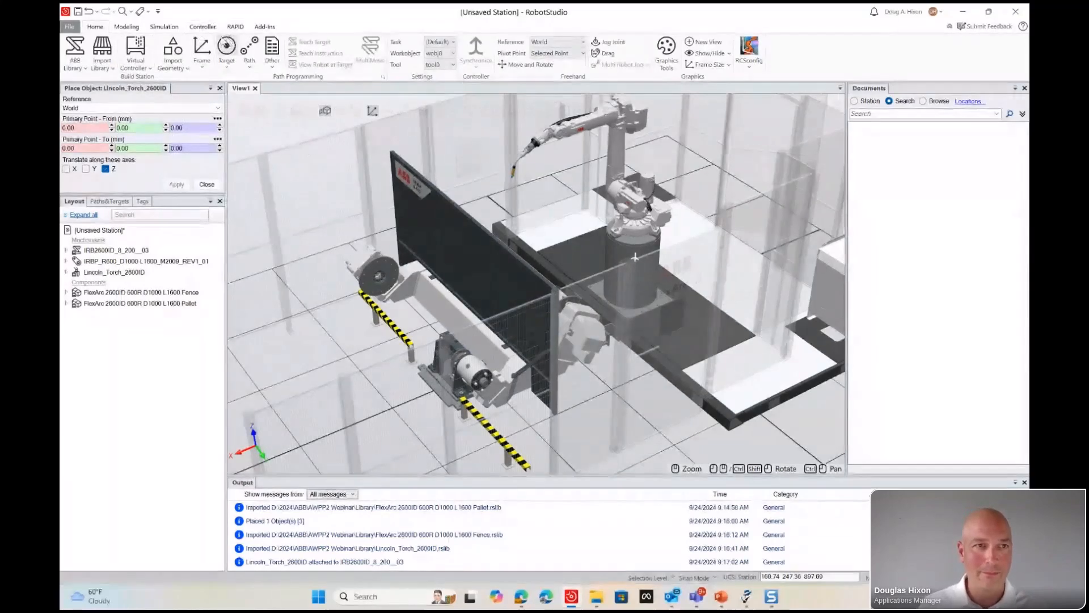
Review the RobotWare for IRC5, RobotWare for OmniCore and ArcWare for OmniCore packages in the add-in gallery.
{"action": "left_click", "coordinate": [265, 27]}
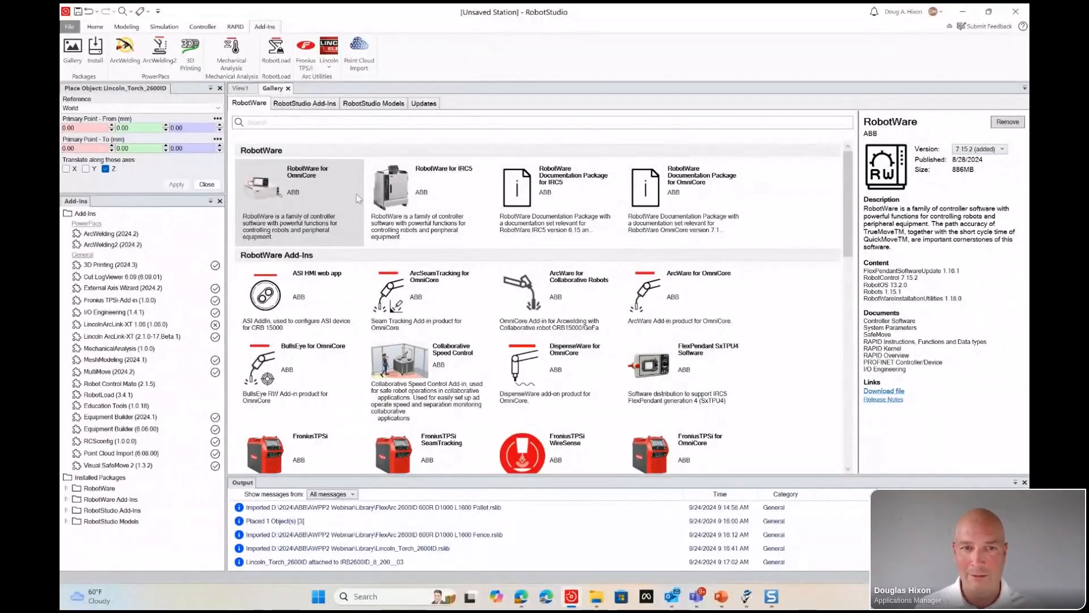
{"action": "left_click", "coordinate": [397, 179]}
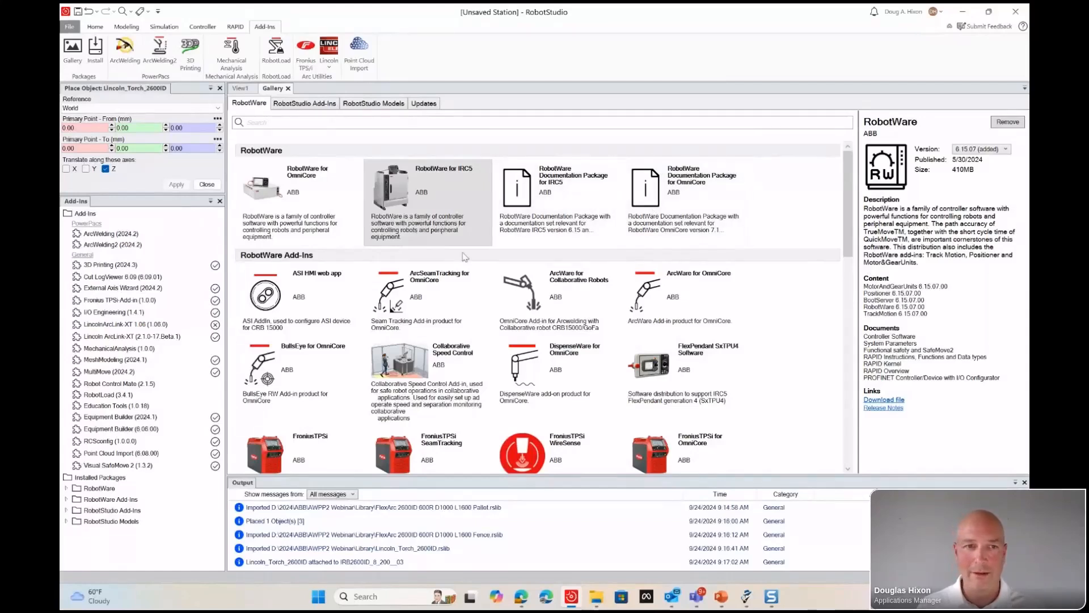
{"action": "left_click", "coordinate": [300, 224]}
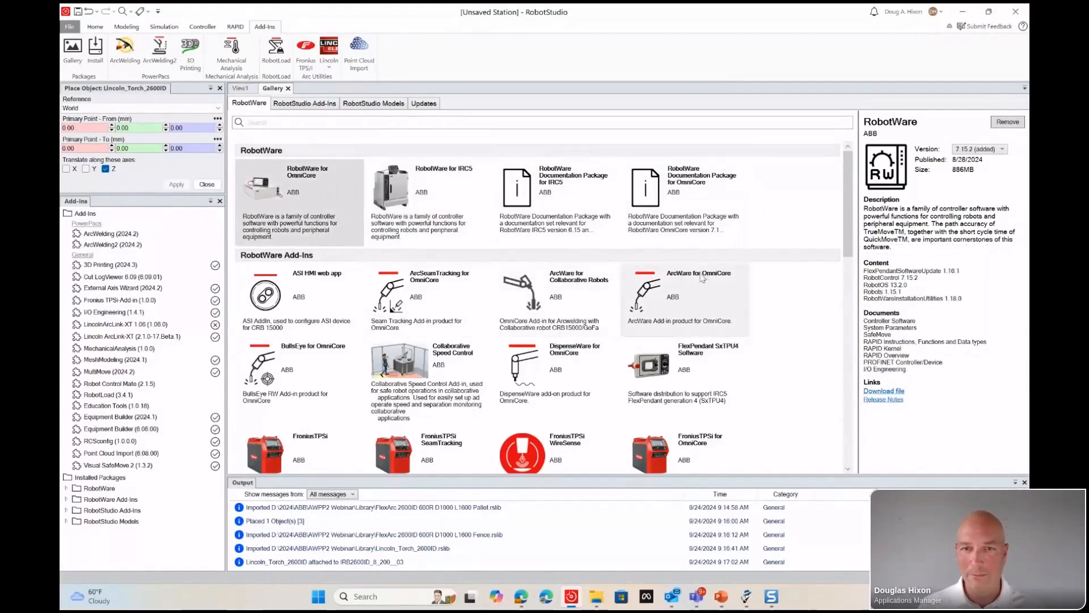
{"action": "scroll", "coordinate": [689, 267], "scroll_direction": "down", "scroll_amount": 1}
{"action": "scroll", "coordinate": [692, 270], "scroll_direction": "up", "scroll_amount": 1}
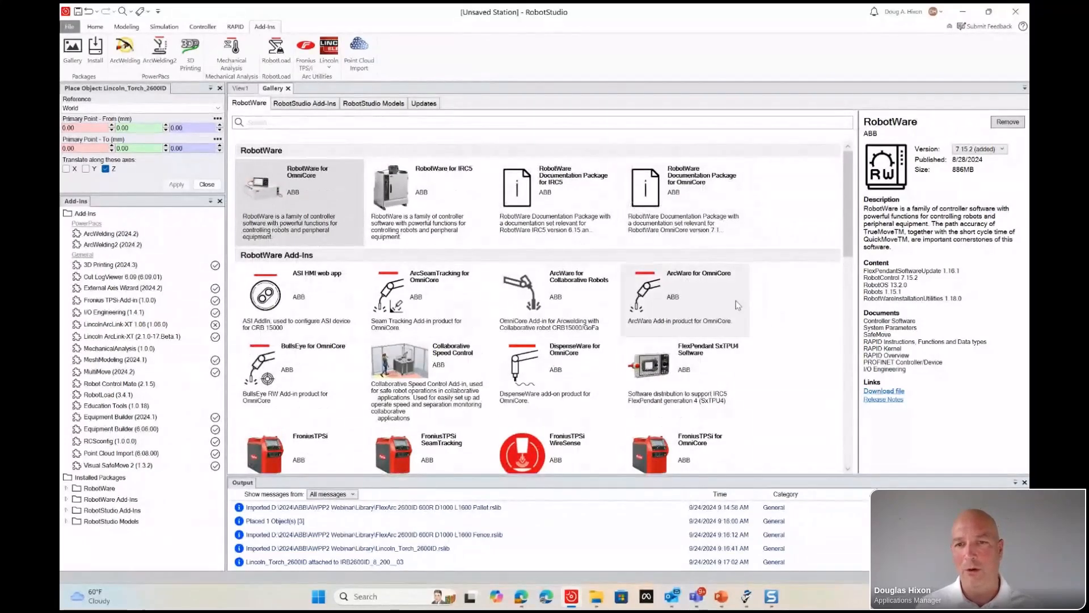
{"action": "left_click", "coordinate": [706, 290]}
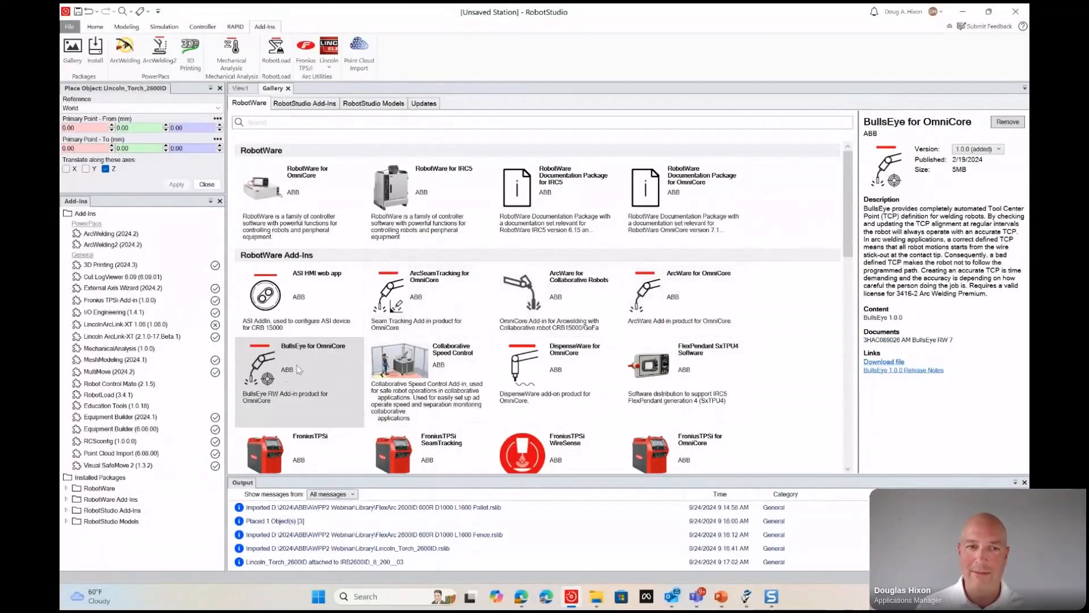
Browse the welding add-ins in the gallery and compare the details of FroniusTPSi and FroniusTPSi for OmniCore.
{"action": "scroll", "coordinate": [589, 364], "scroll_direction": "down", "scroll_amount": 3}
{"action": "scroll", "coordinate": [588, 363], "scroll_direction": "down", "scroll_amount": 6}
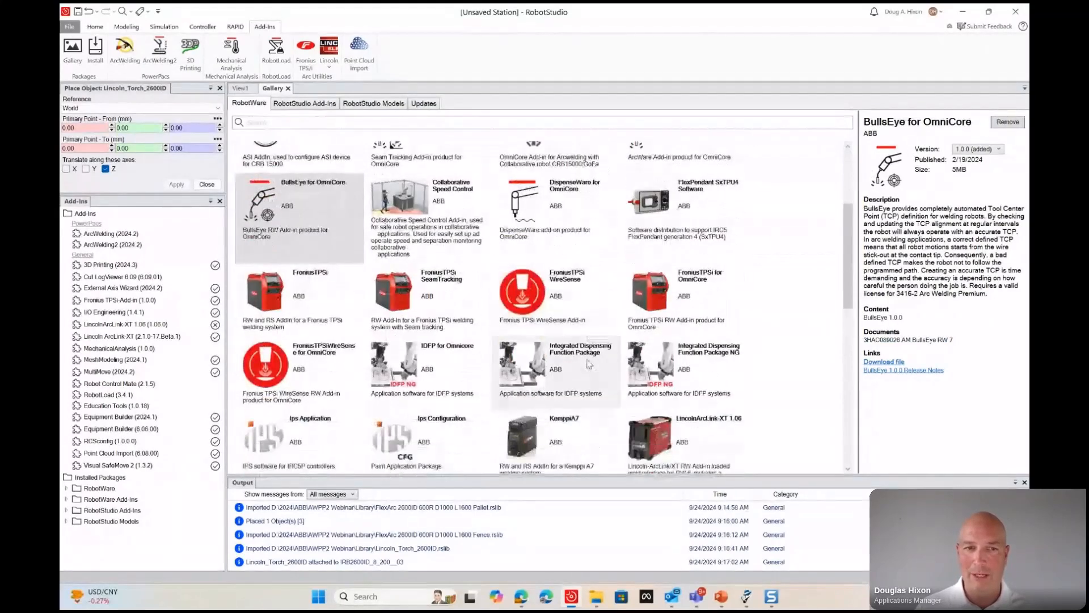
{"action": "scroll", "coordinate": [587, 364], "scroll_direction": "up", "scroll_amount": 4}
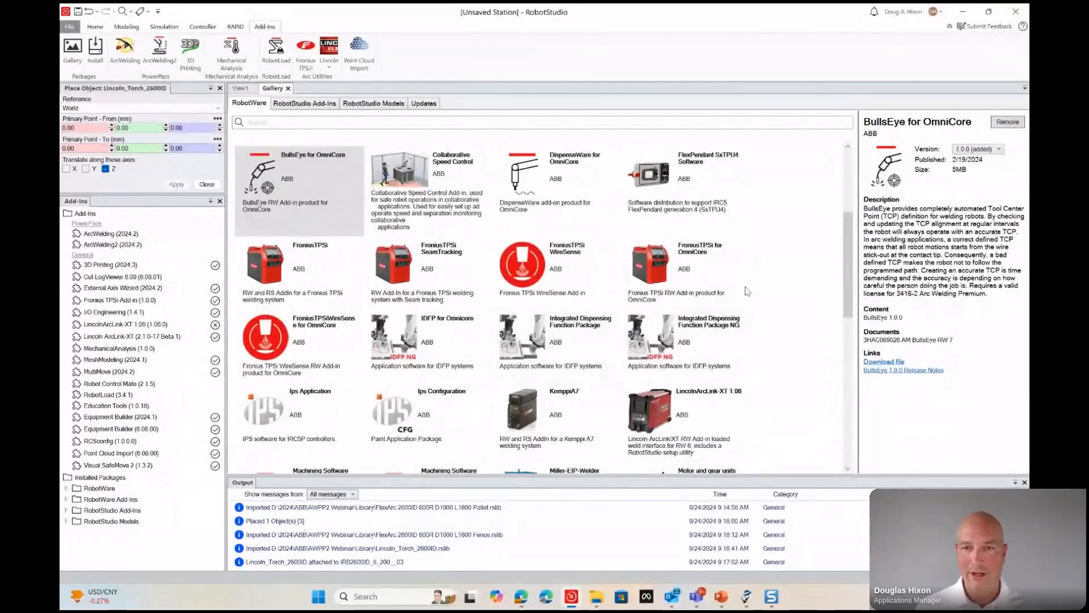
{"action": "left_click", "coordinate": [712, 278]}
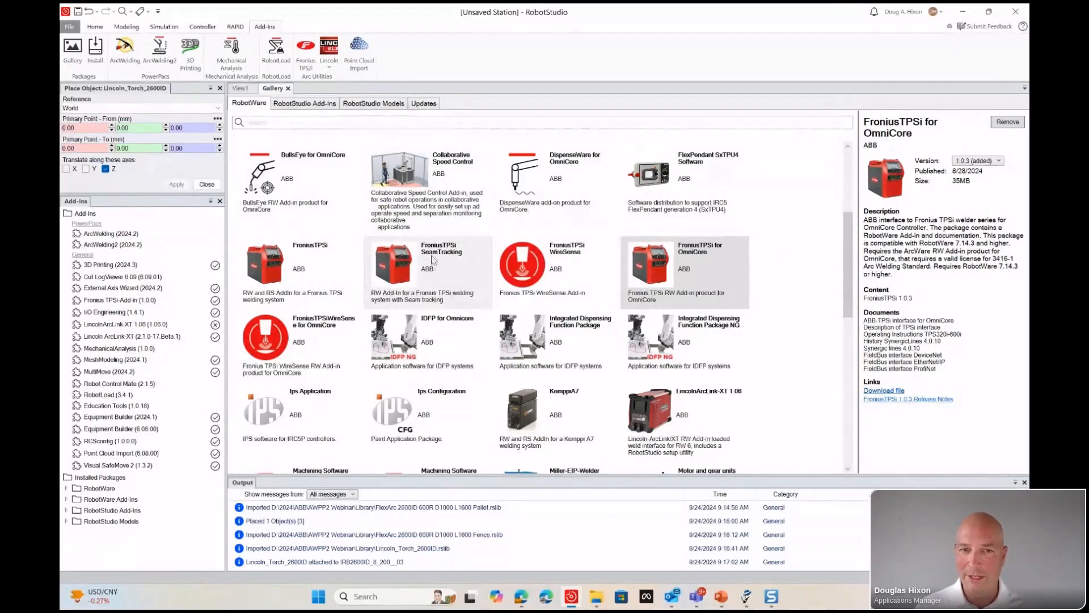
{"action": "left_click", "coordinate": [301, 261]}
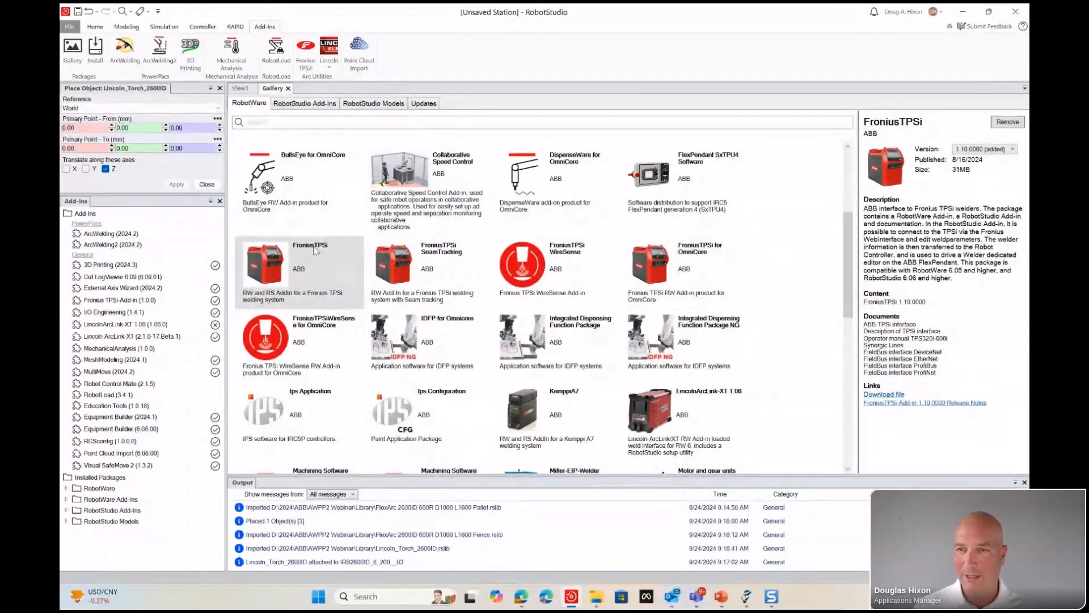
{"action": "left_click", "coordinate": [638, 273]}
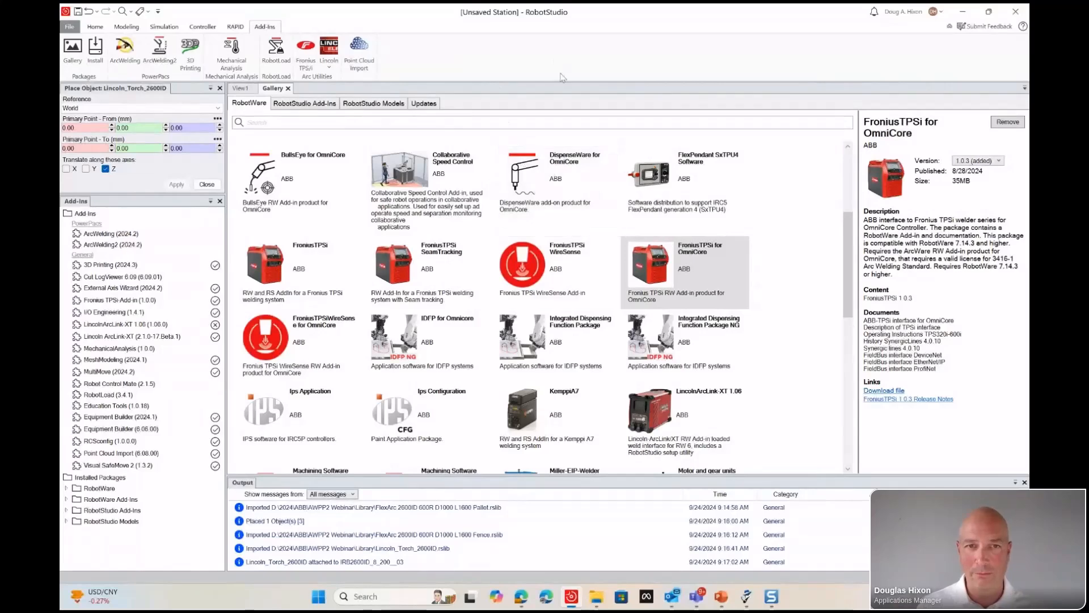
{"action": "scroll", "coordinate": [445, 269], "scroll_direction": "up", "scroll_amount": 4}
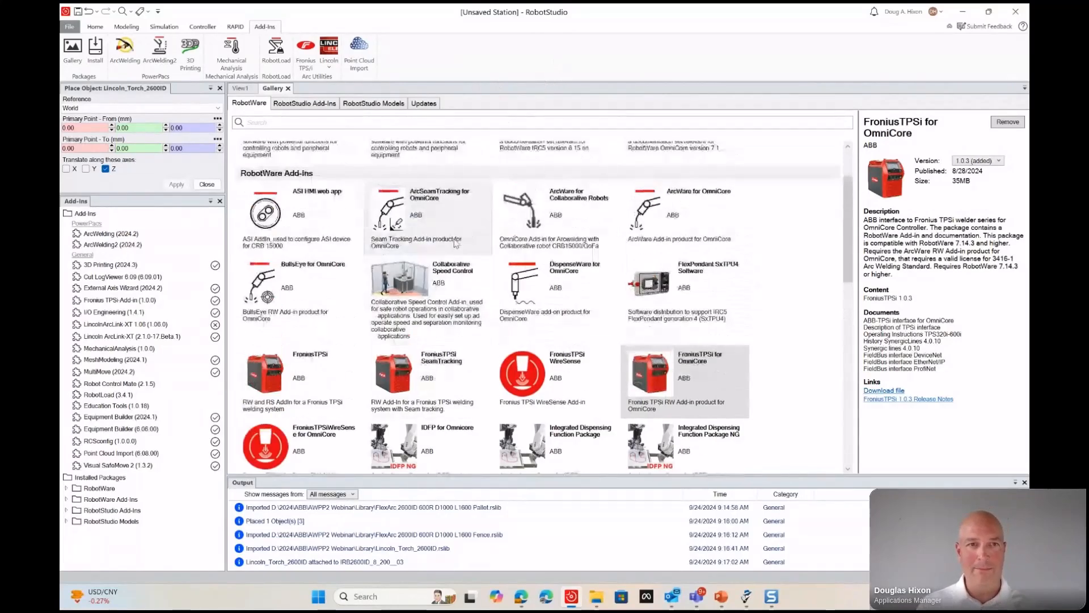
Start creating a virtual controller from the existing layout and name it vcIRB2600ID_600R.
{"action": "left_click", "coordinate": [98, 30]}
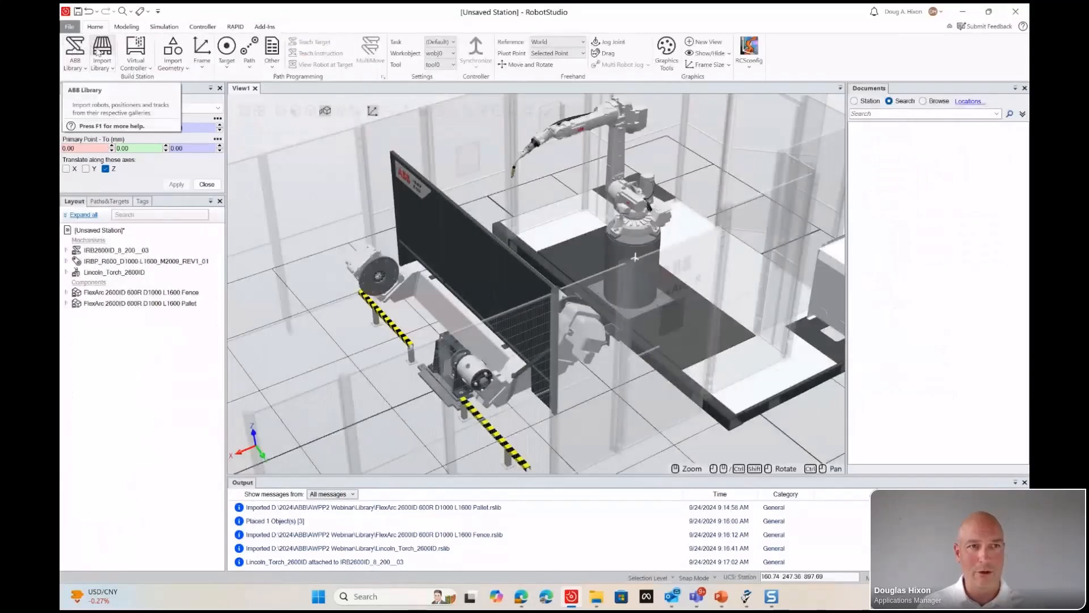
{"action": "left_click", "coordinate": [135, 59]}
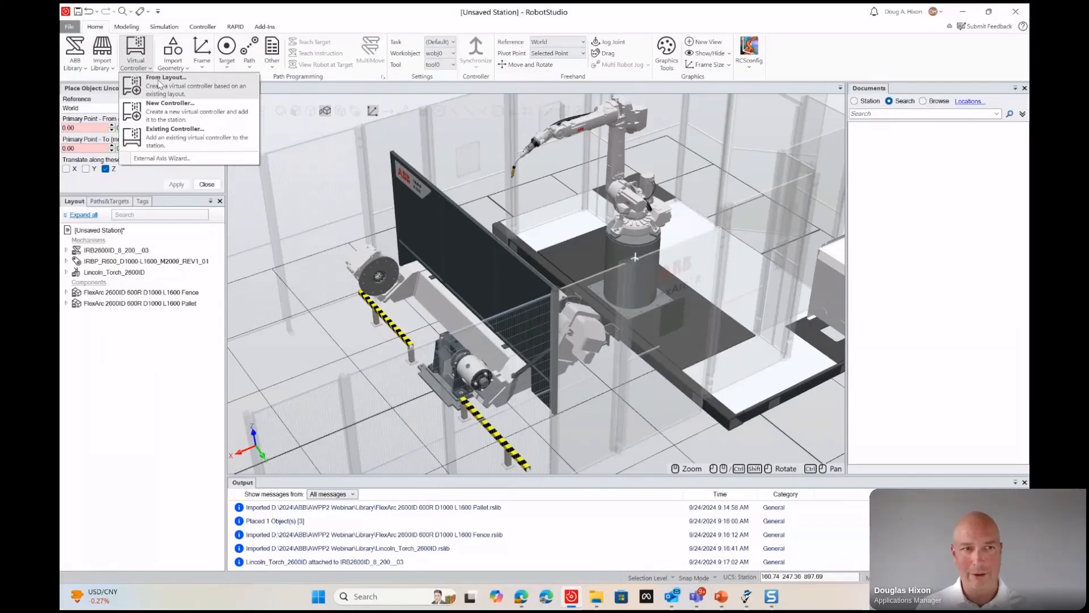
{"action": "left_click", "coordinate": [159, 85]}
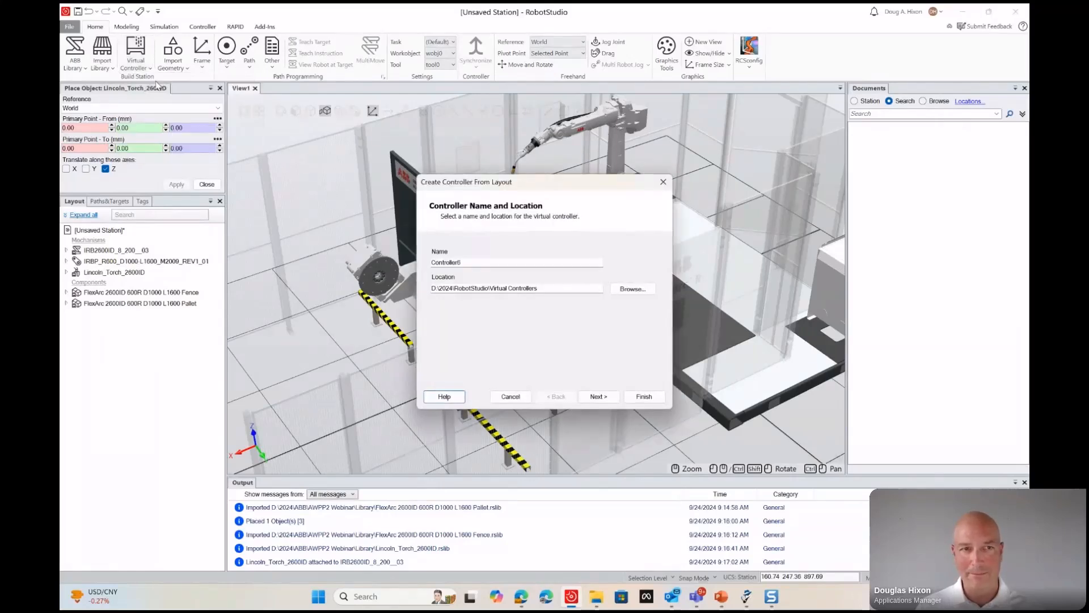
{"action": "double_click", "coordinate": [472, 261]}
{"action": "type", "text": "V"}
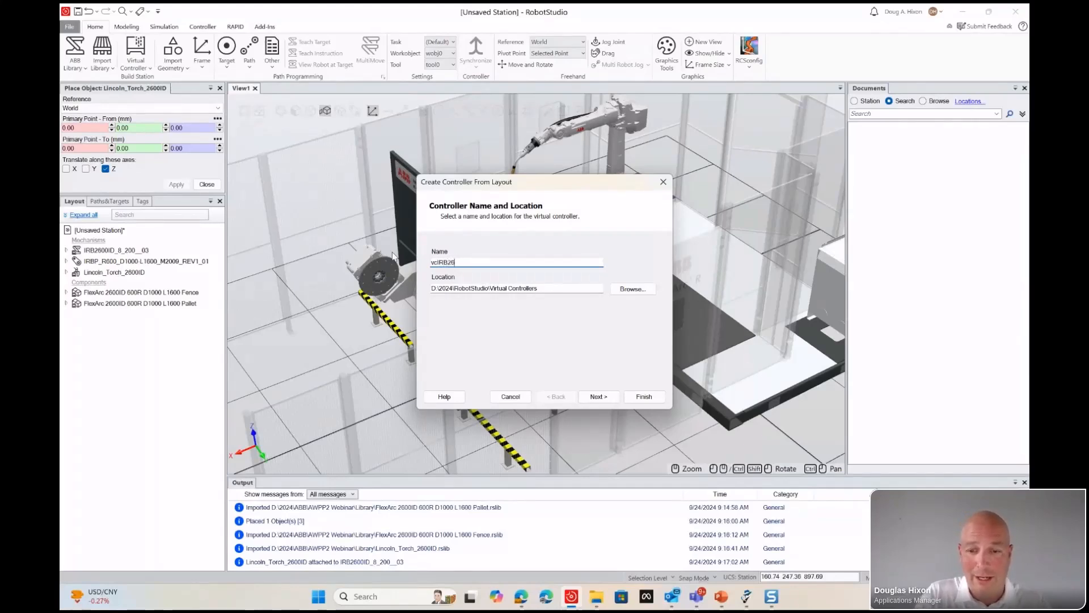
{"action": "type", "text": "00ID_"}
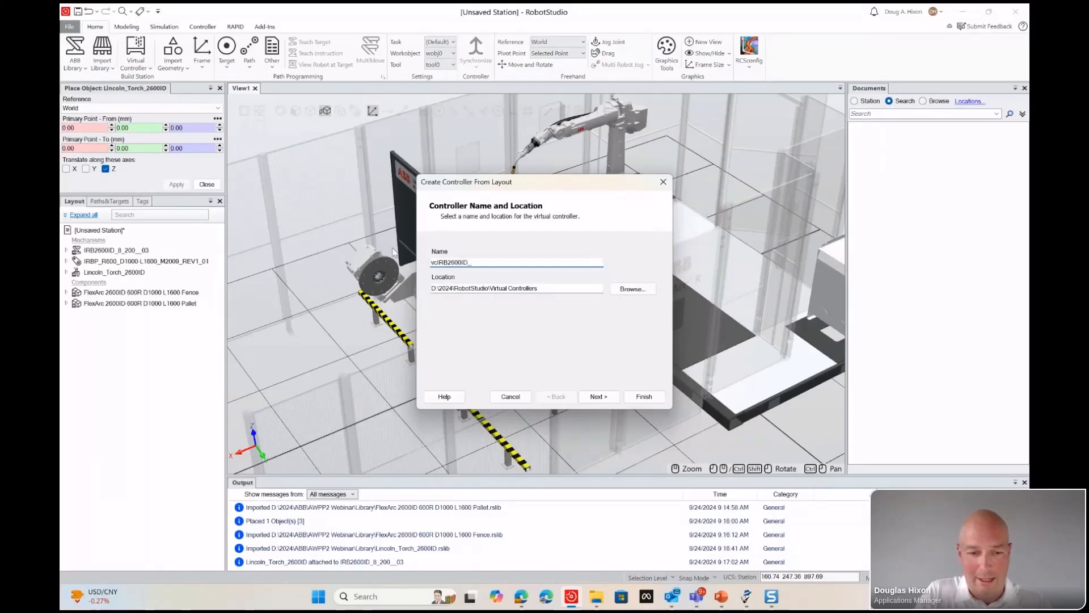
{"action": "type", "text": "600R"}
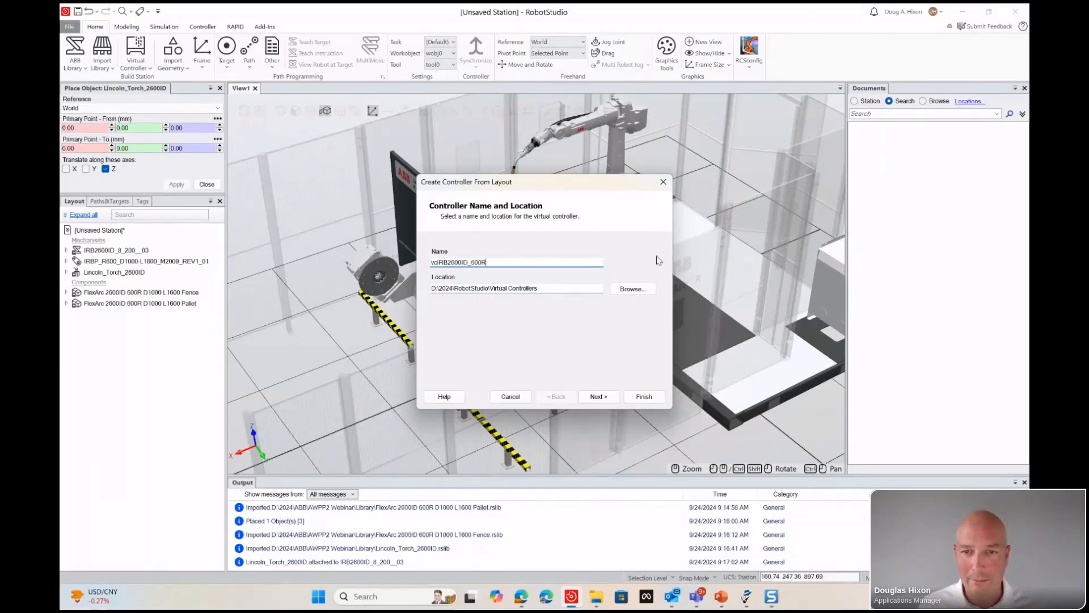
Set the virtual controller's location to the Virtual Controllers folder in D:\2024\ABB\AWPP2 Webinar.
{"action": "left_click", "coordinate": [632, 289]}
{"action": "left_click", "coordinate": [516, 221]}
{"action": "double_click", "coordinate": [434, 282]}
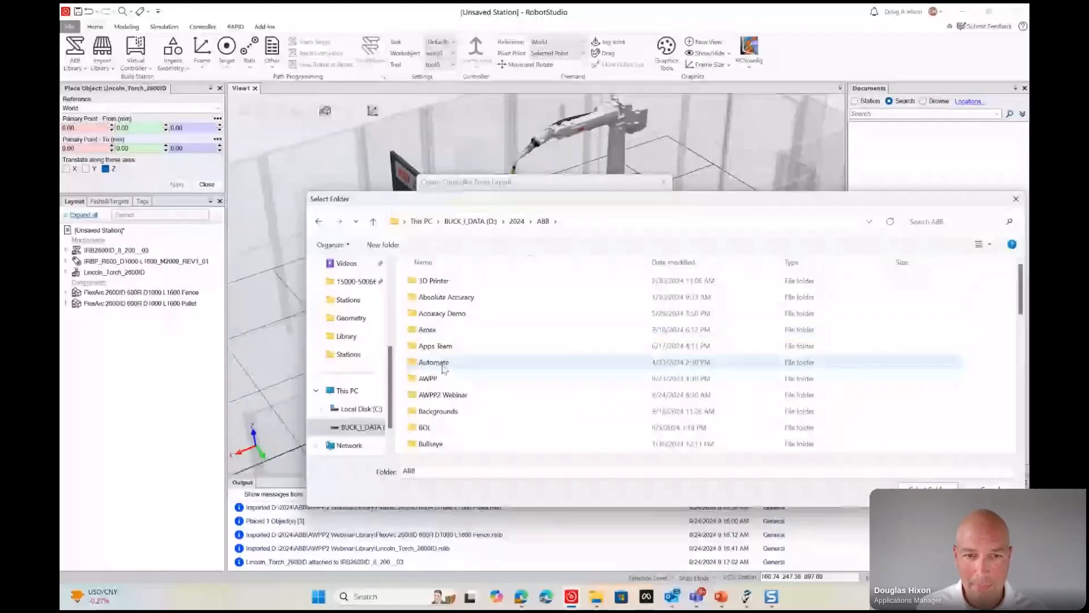
{"action": "double_click", "coordinate": [440, 394]}
{"action": "left_click", "coordinate": [437, 380]}
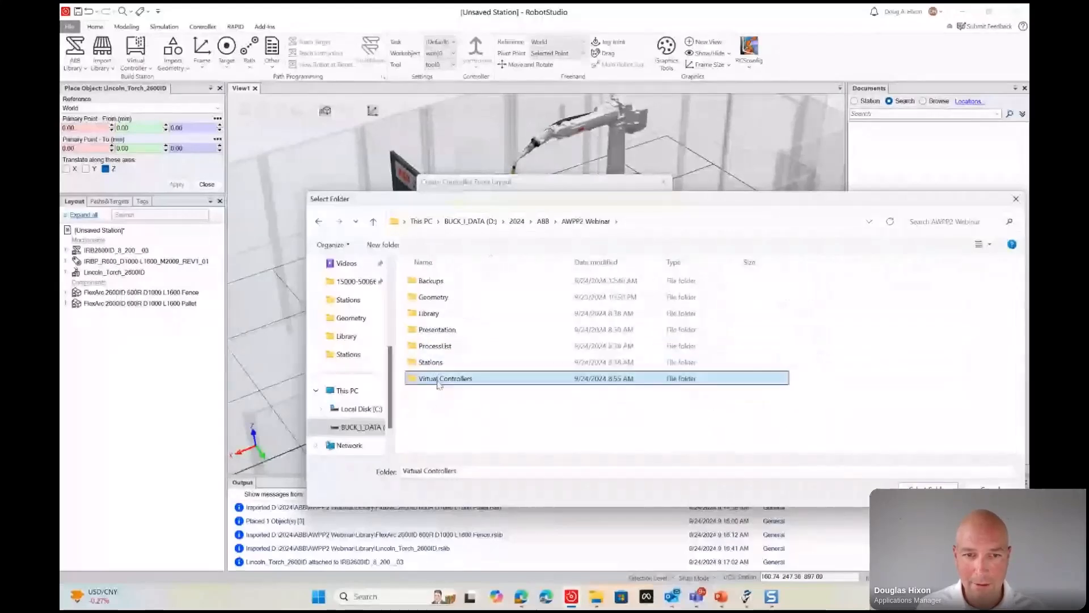
{"action": "double_click", "coordinate": [437, 381]}
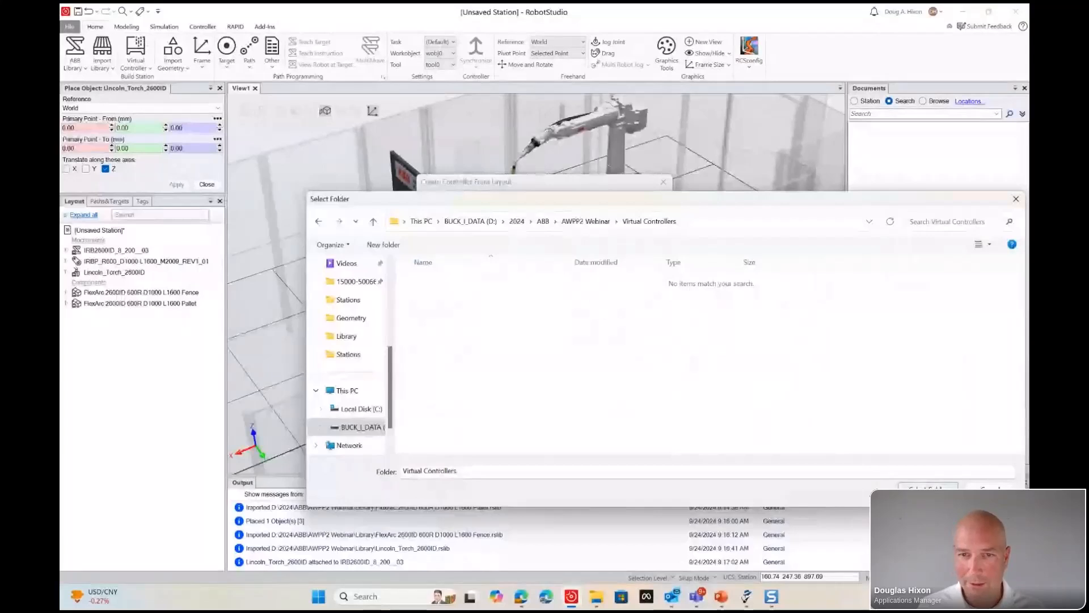
{"action": "left_click", "coordinate": [928, 489]}
{"action": "left_click", "coordinate": [599, 396]}
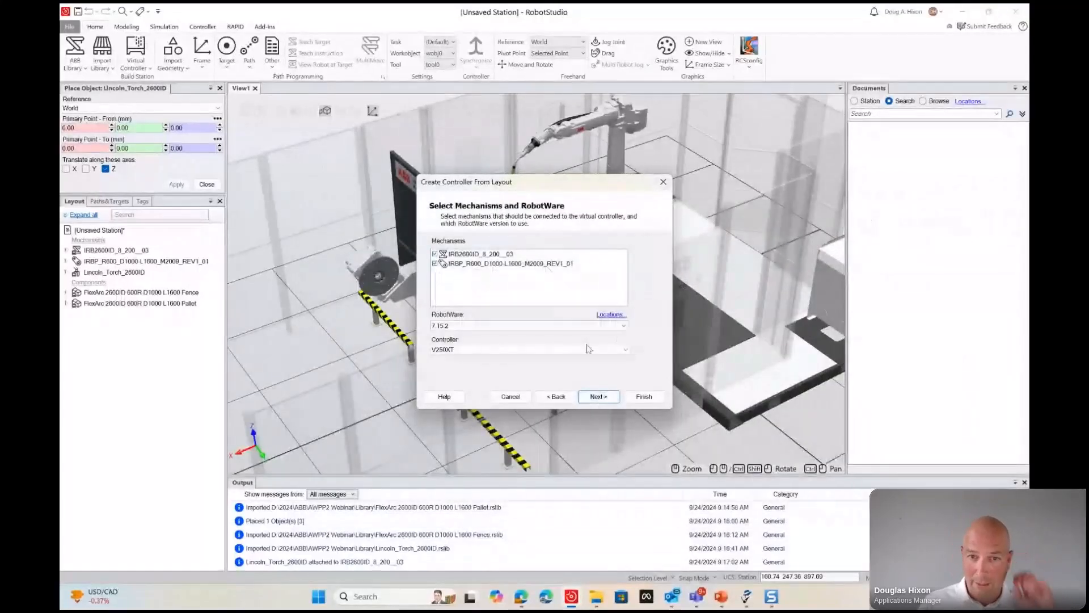
Choose RobotWare 7.15.2 for the controller and accept the robot and positioner together in TASK_1.
{"action": "left_click", "coordinate": [623, 326]}
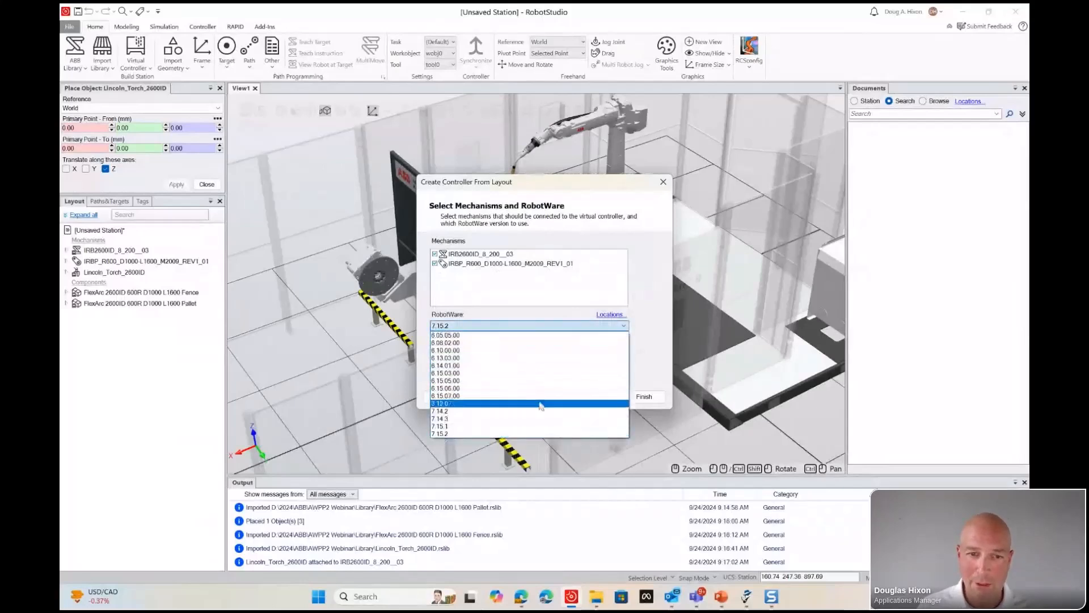
{"action": "left_click", "coordinate": [526, 434]}
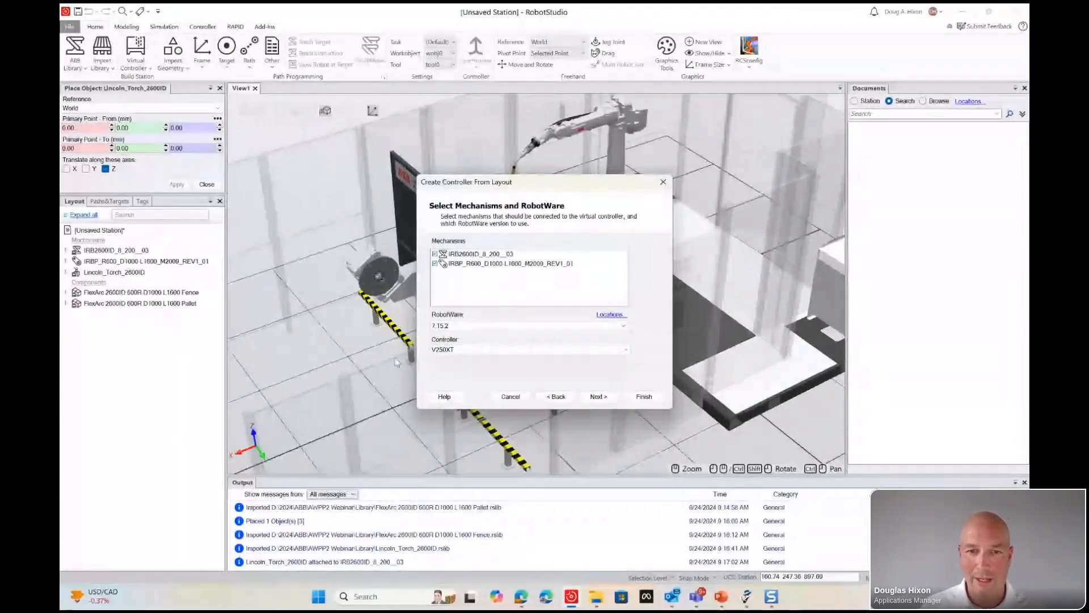
{"action": "left_click", "coordinate": [598, 396]}
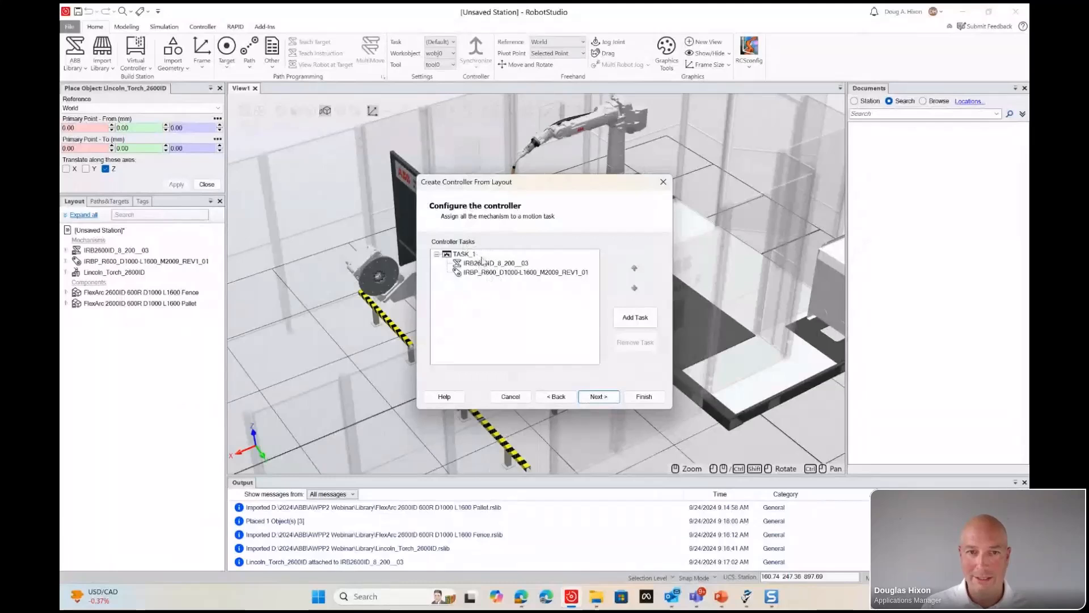
{"action": "left_click", "coordinate": [593, 397]}
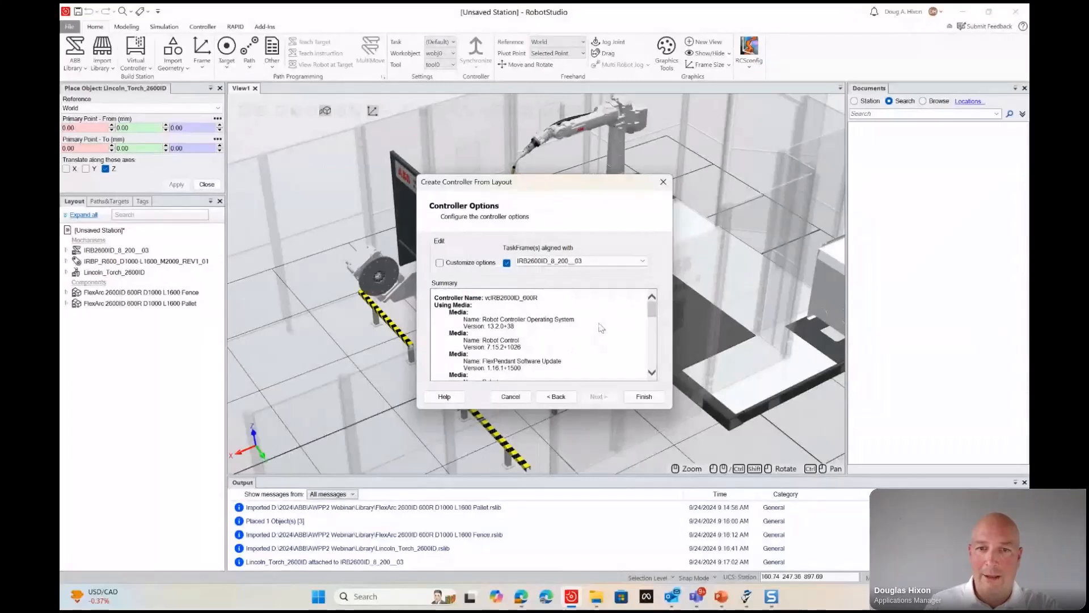
Enable customizing of the controller options and finish creating the controller from the layout.
{"action": "left_click", "coordinate": [439, 263]}
{"action": "mouse_move", "coordinate": [652, 311]}
{"action": "left_mouse_down"}
{"action": "mouse_move", "coordinate": [652, 361]}
{"action": "mouse_move", "coordinate": [652, 307]}
{"action": "left_mouse_up"}
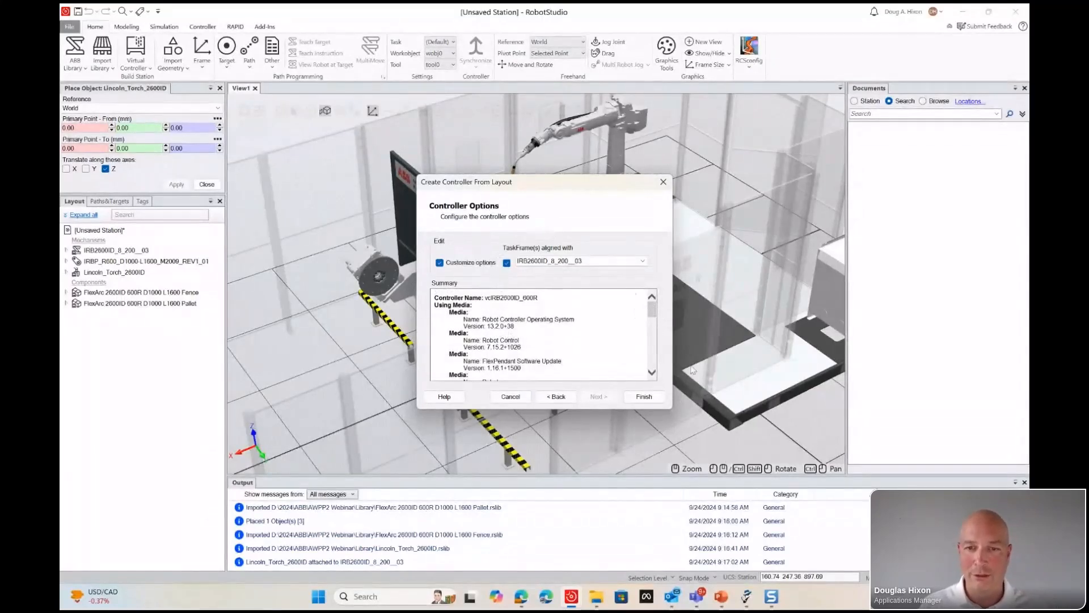
{"action": "left_click", "coordinate": [644, 396]}
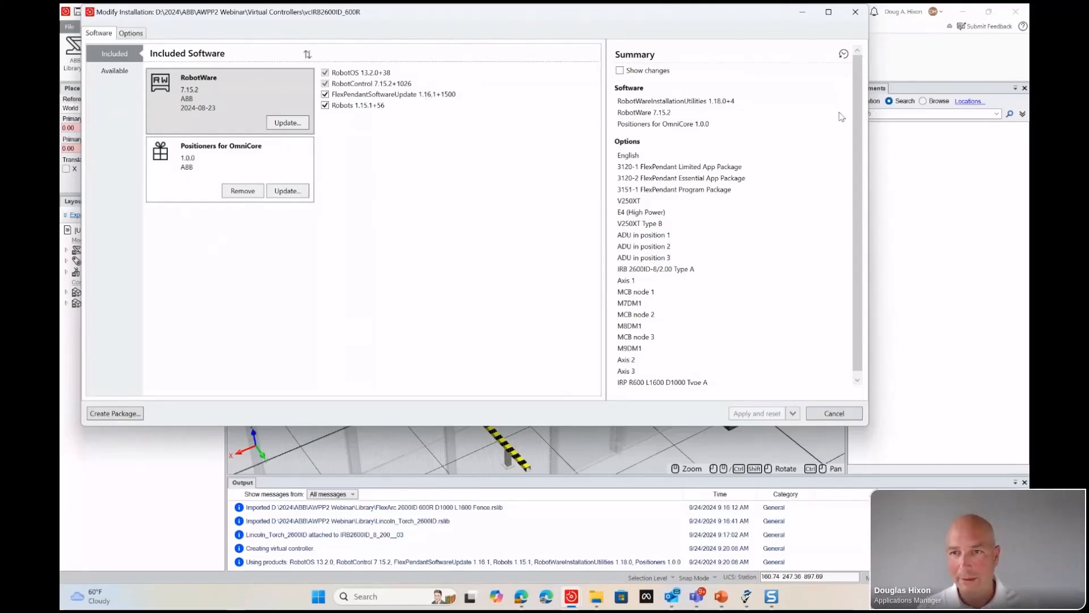
Review the installation summary and restrict it to show only changes.
{"action": "scroll", "coordinate": [840, 125], "scroll_direction": "down", "scroll_amount": 1}
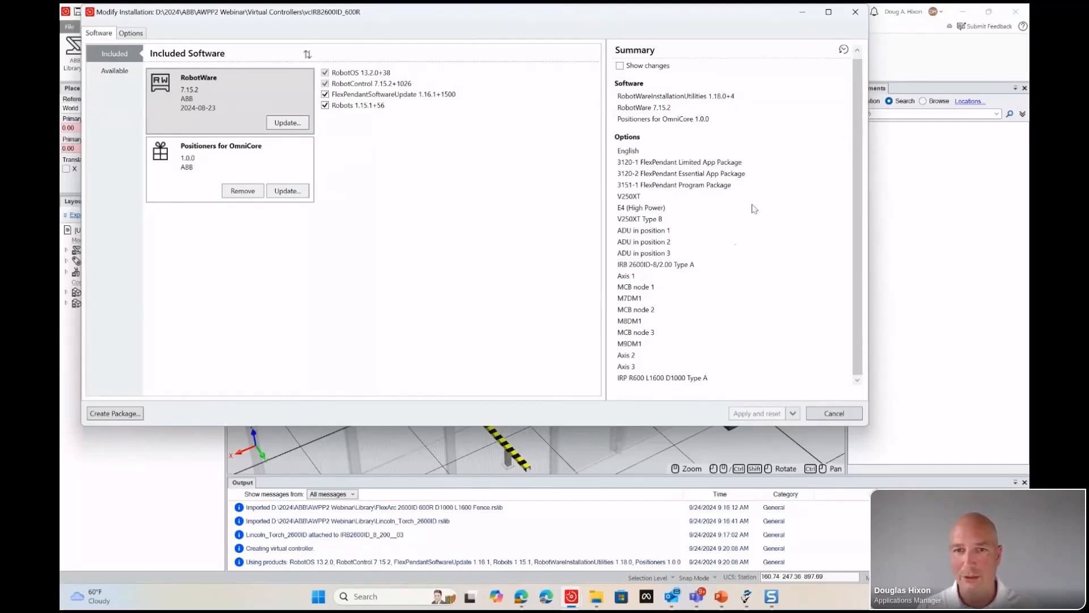
{"action": "scroll", "coordinate": [614, 191], "scroll_direction": "up", "scroll_amount": 1}
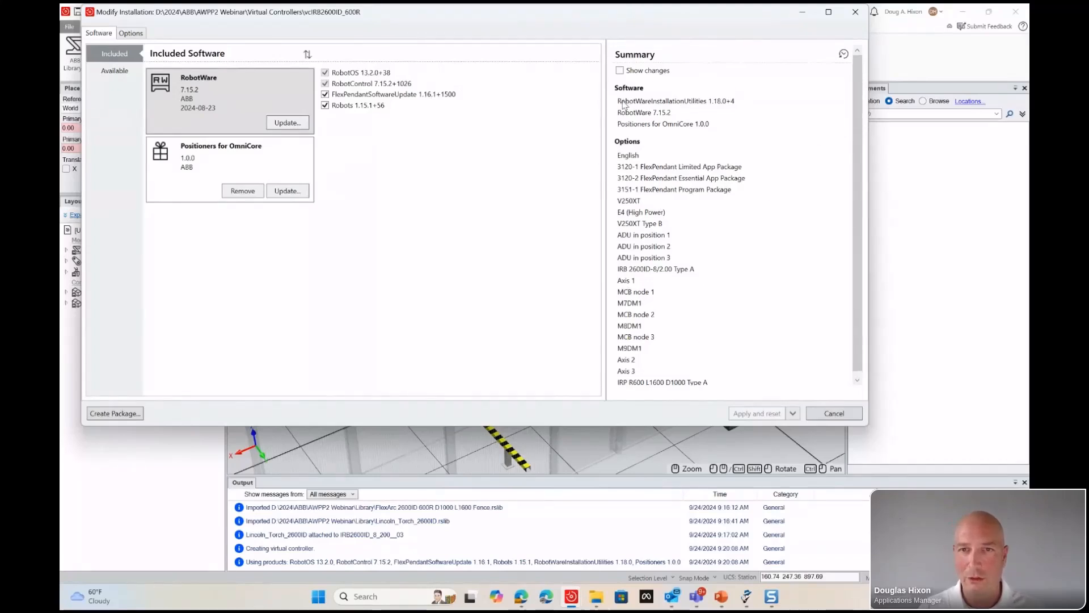
{"action": "left_click", "coordinate": [620, 71]}
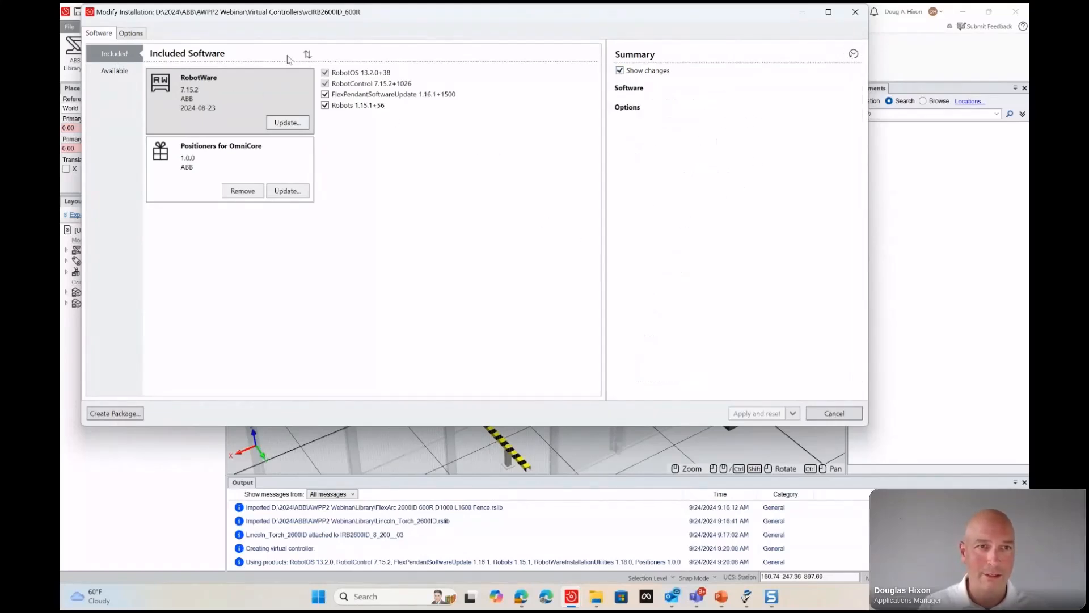
Include the available add-ins ArcWare for OmniCore 1.1.1 and BullsEye for OmniCore 1.0.0 in the controller installation.
{"action": "left_click", "coordinate": [113, 73]}
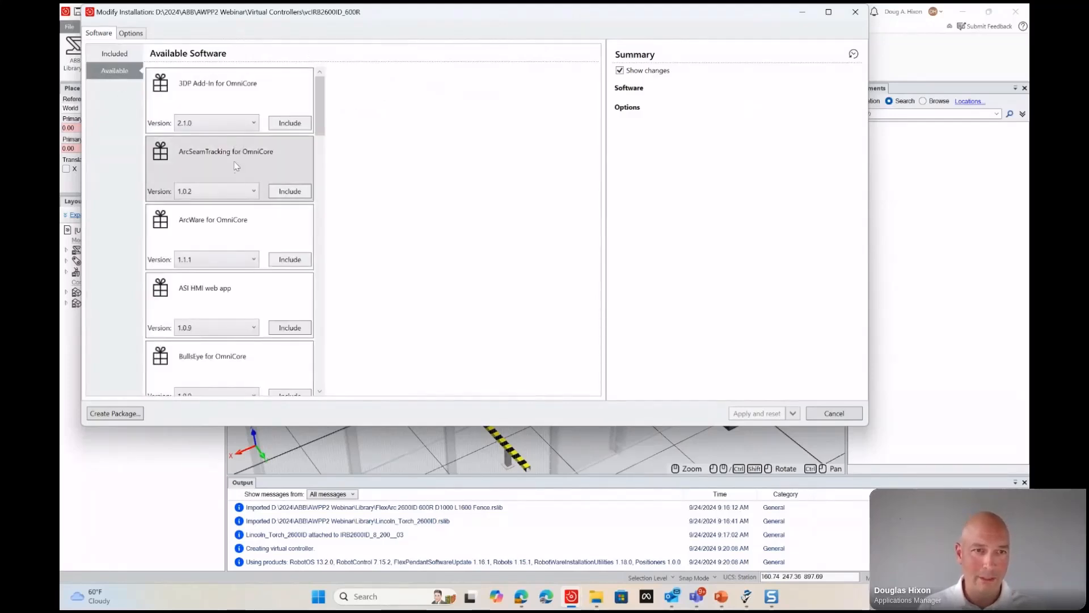
{"action": "scroll", "coordinate": [249, 239], "scroll_direction": "down", "scroll_amount": 4}
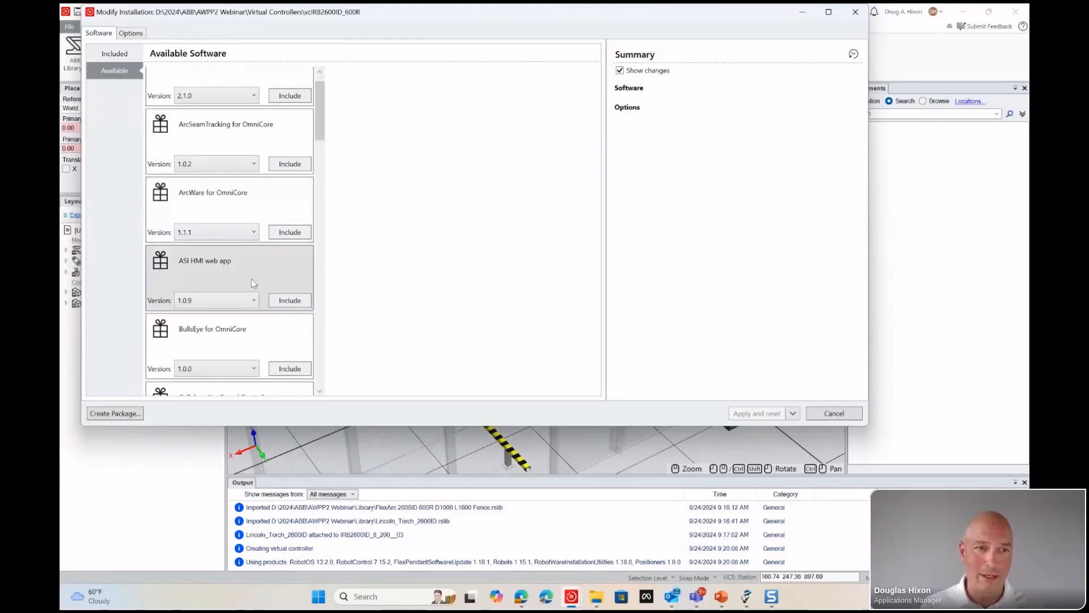
{"action": "scroll", "coordinate": [252, 281], "scroll_direction": "down", "scroll_amount": 1}
{"action": "scroll", "coordinate": [250, 277], "scroll_direction": "up", "scroll_amount": 2}
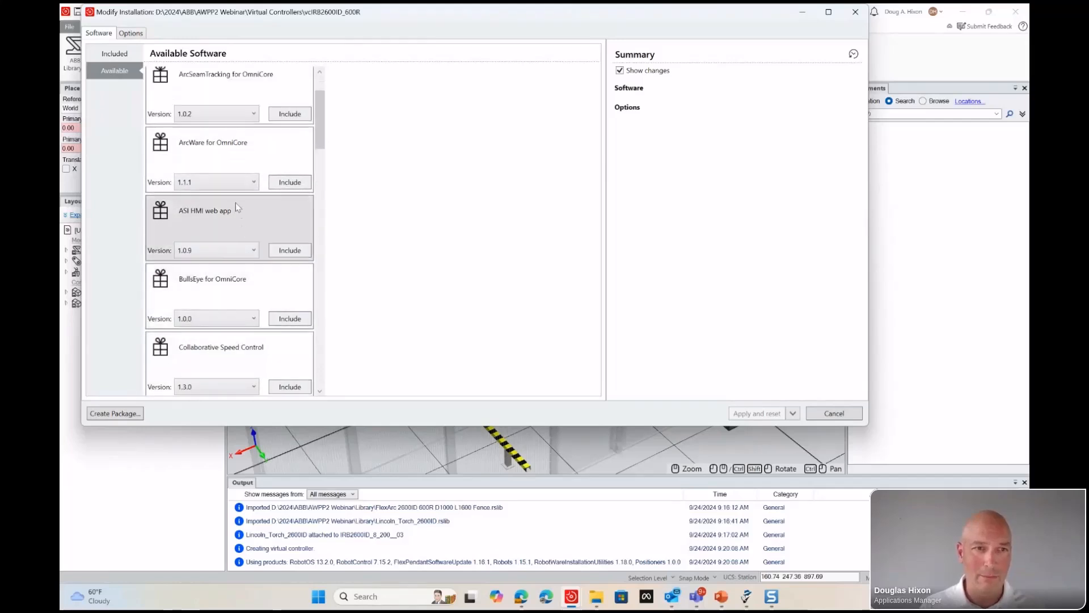
{"action": "left_click", "coordinate": [290, 184]}
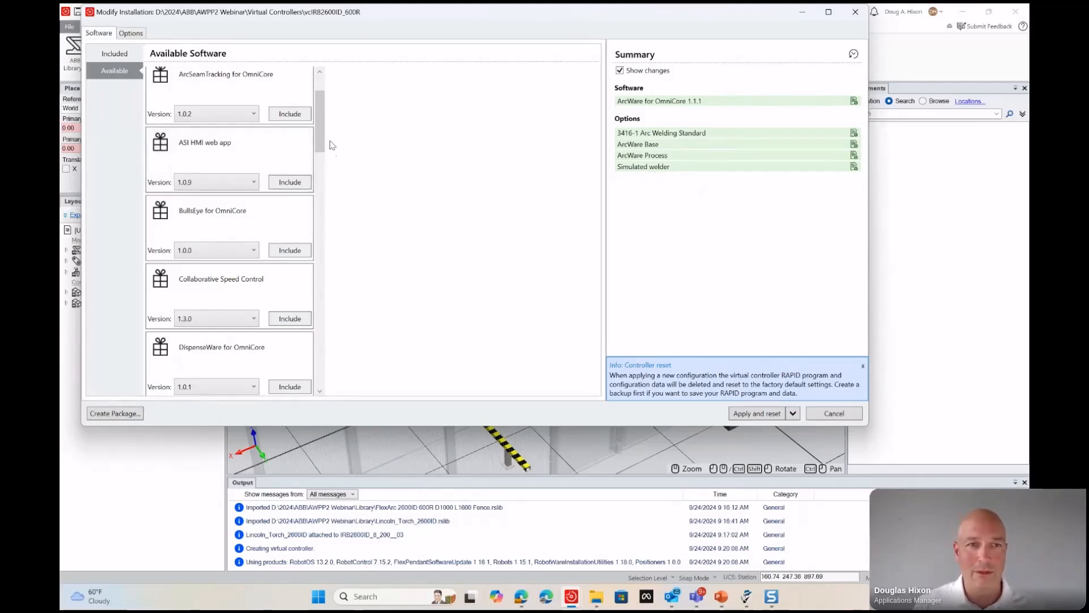
{"action": "scroll", "coordinate": [326, 139], "scroll_direction": "down", "scroll_amount": 2}
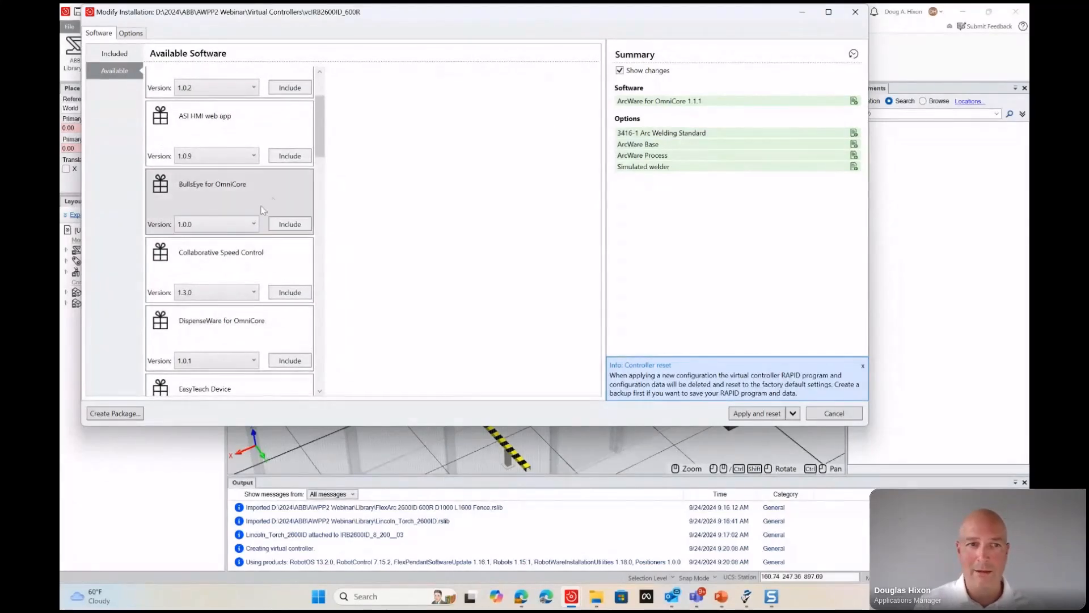
{"action": "left_click", "coordinate": [306, 228]}
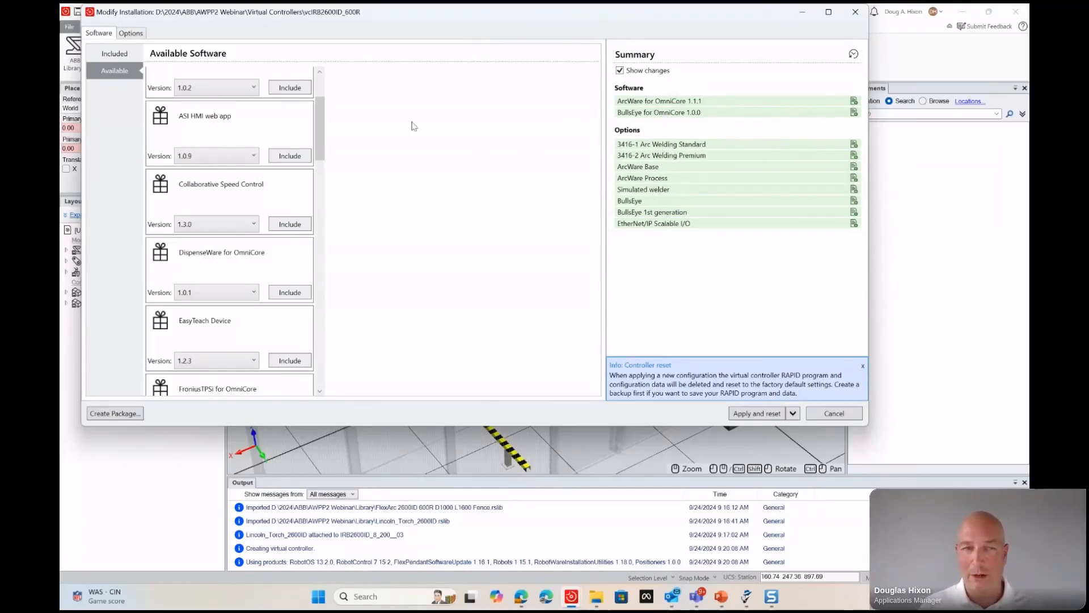
Examine the Motion Performance options and the ArcWare license level, common functionality and robot functionality options.
{"action": "left_click", "coordinate": [138, 34]}
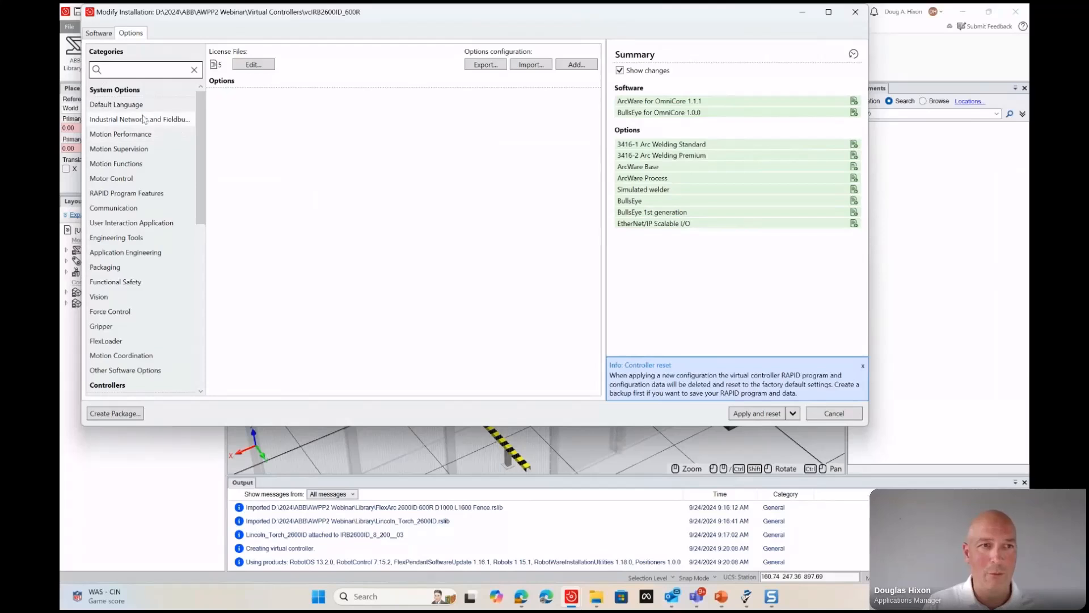
{"action": "left_click", "coordinate": [126, 135]}
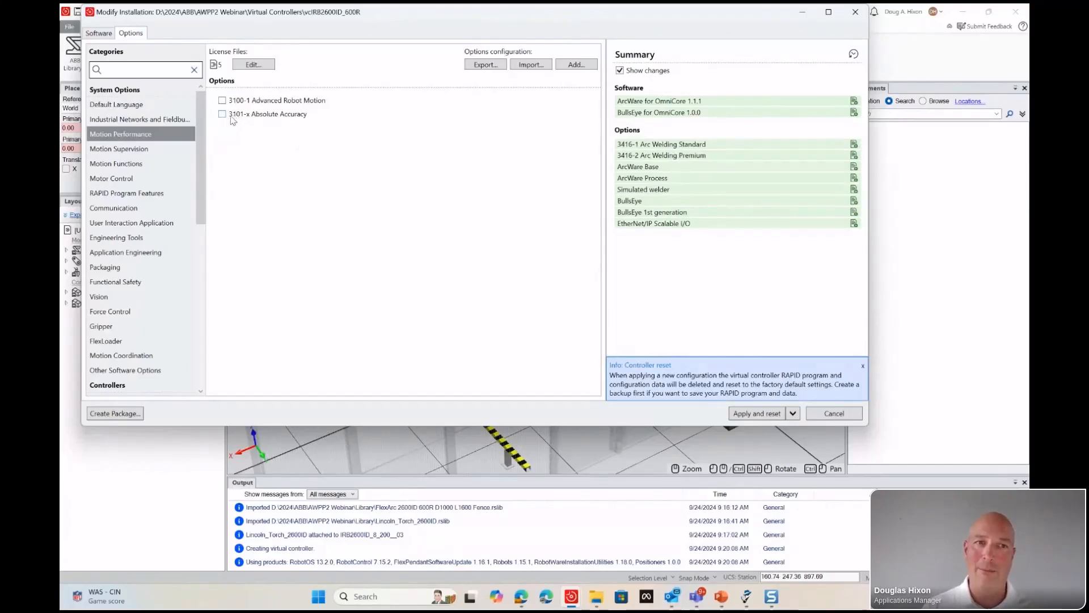
{"action": "left_click_drag", "start_coordinate": [200, 153], "coordinate": [183, 323]}
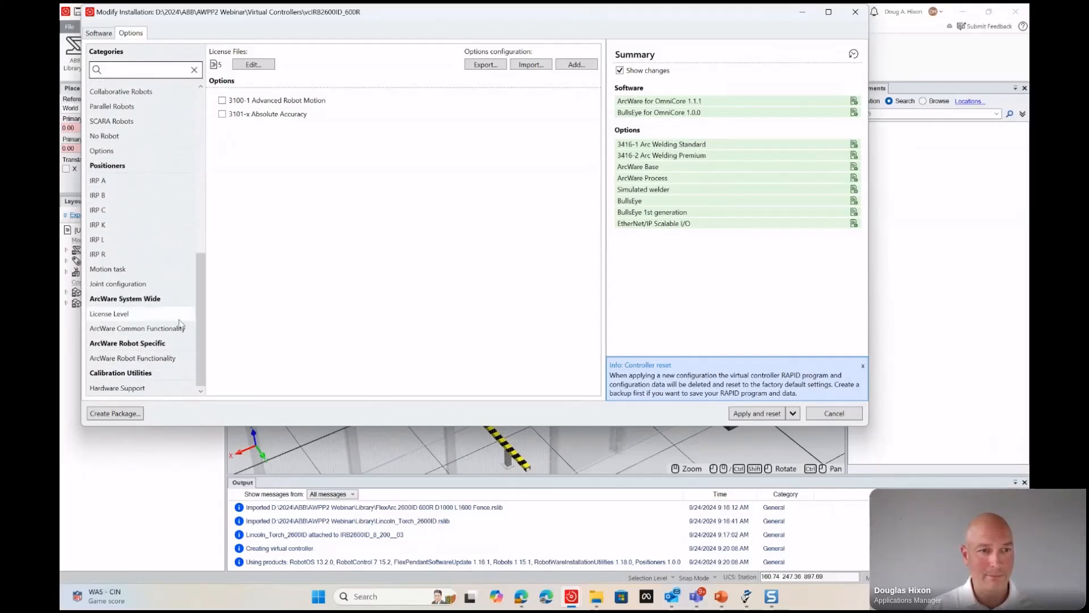
{"action": "left_click", "coordinate": [117, 314]}
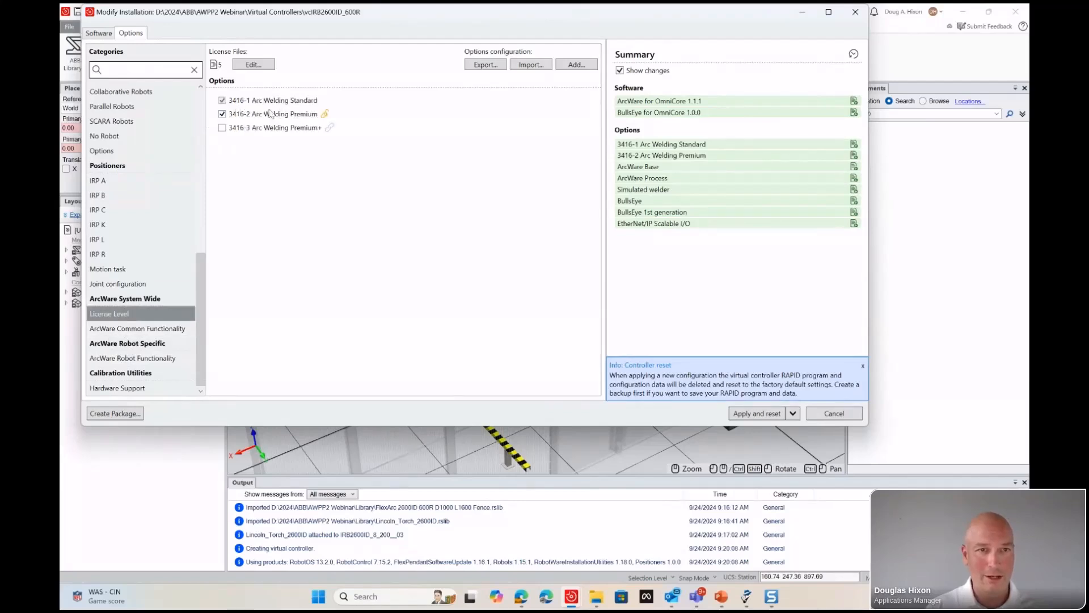
{"action": "left_click", "coordinate": [139, 329]}
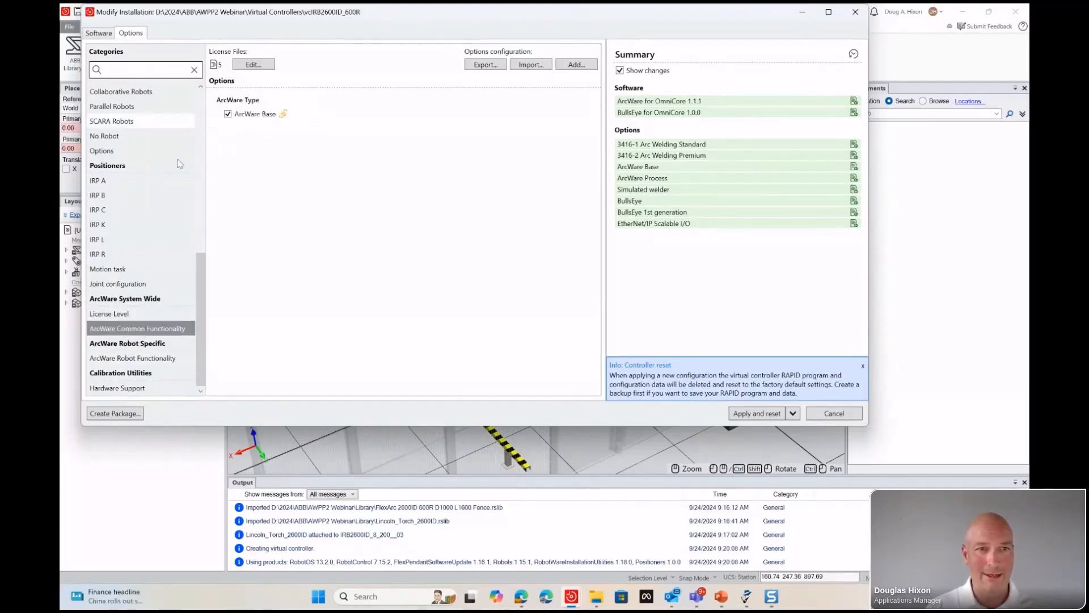
{"action": "left_click", "coordinate": [150, 358]}
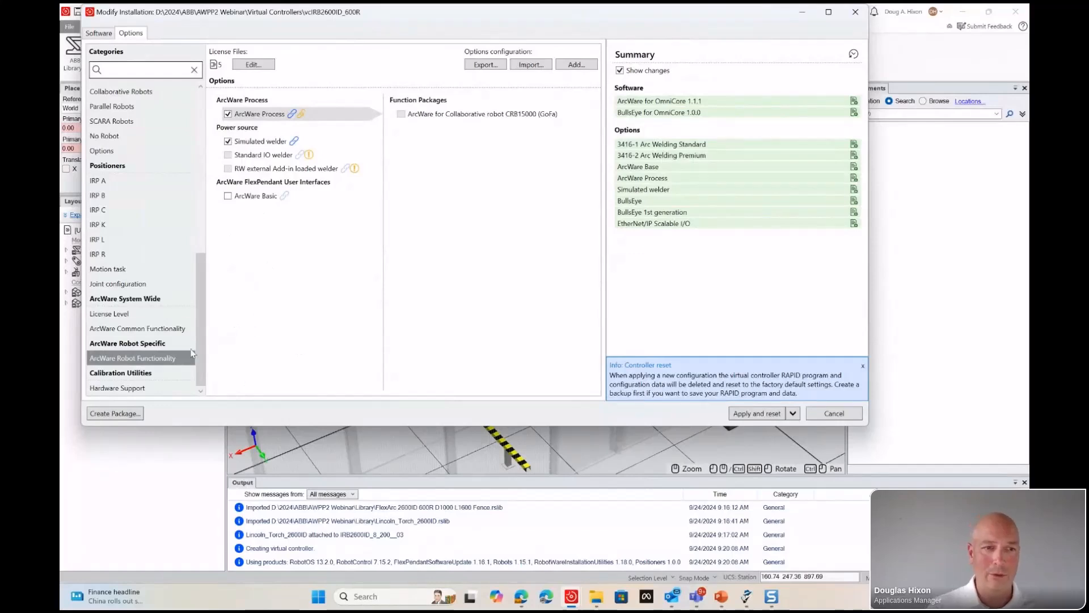
{"action": "scroll", "coordinate": [205, 318], "scroll_direction": "up", "scroll_amount": 1}
{"action": "left_click_drag", "start_coordinate": [205, 318], "coordinate": [205, 156]}
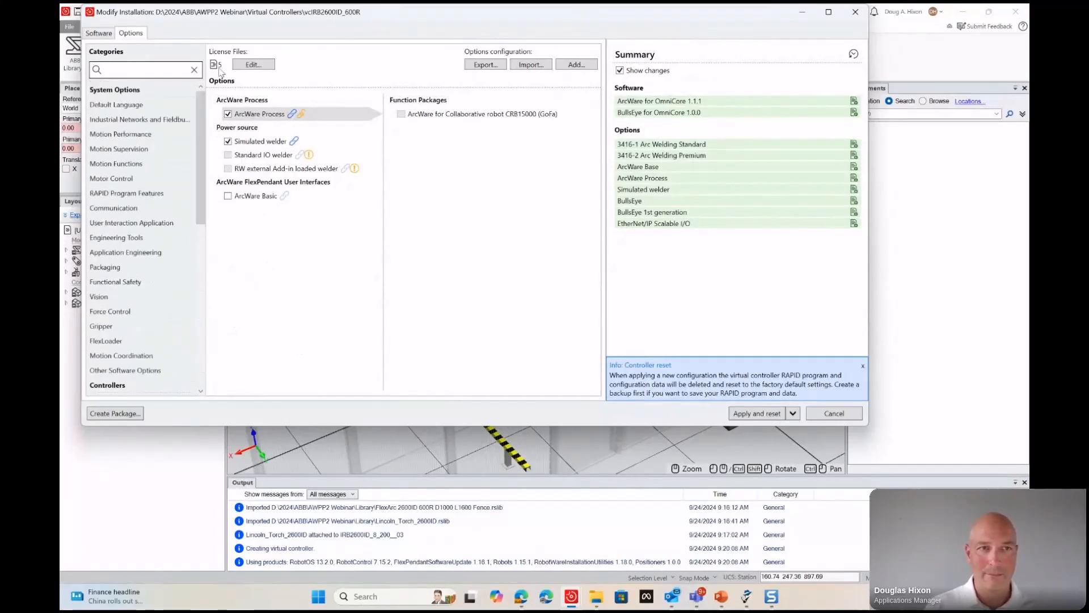
Apply the modified installation, reset the virtual controller and check its startup status.
{"action": "left_click", "coordinate": [96, 33]}
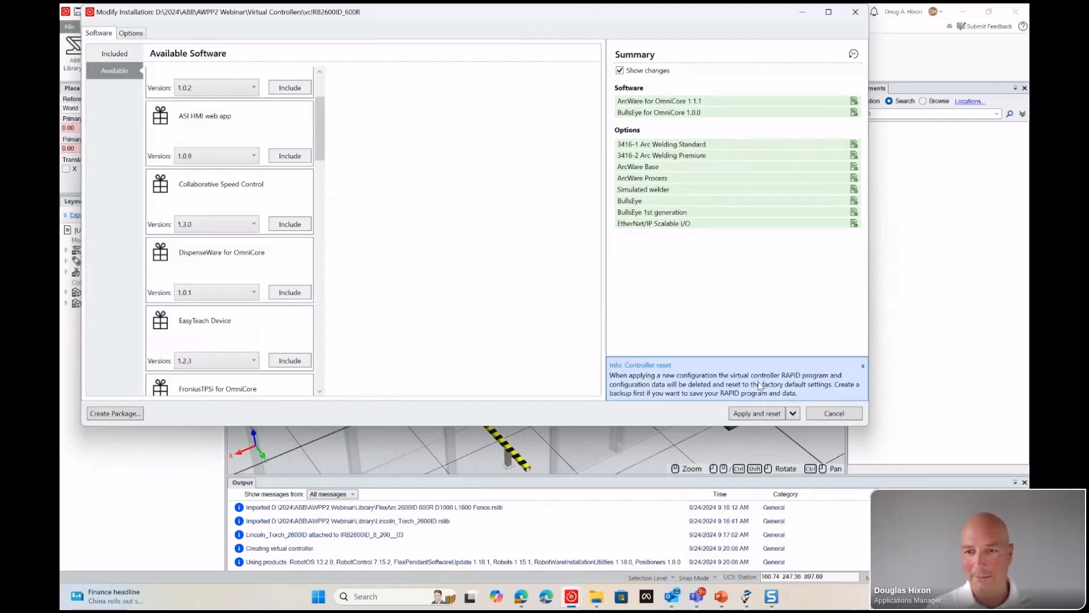
{"action": "left_click", "coordinate": [757, 414]}
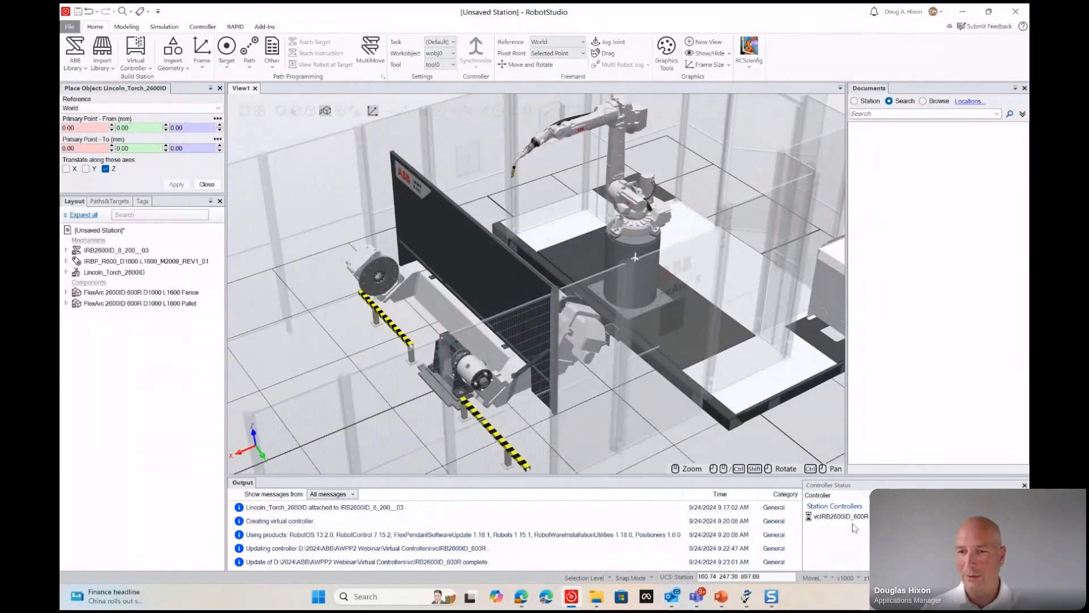
{"action": "left_click", "coordinate": [841, 520]}
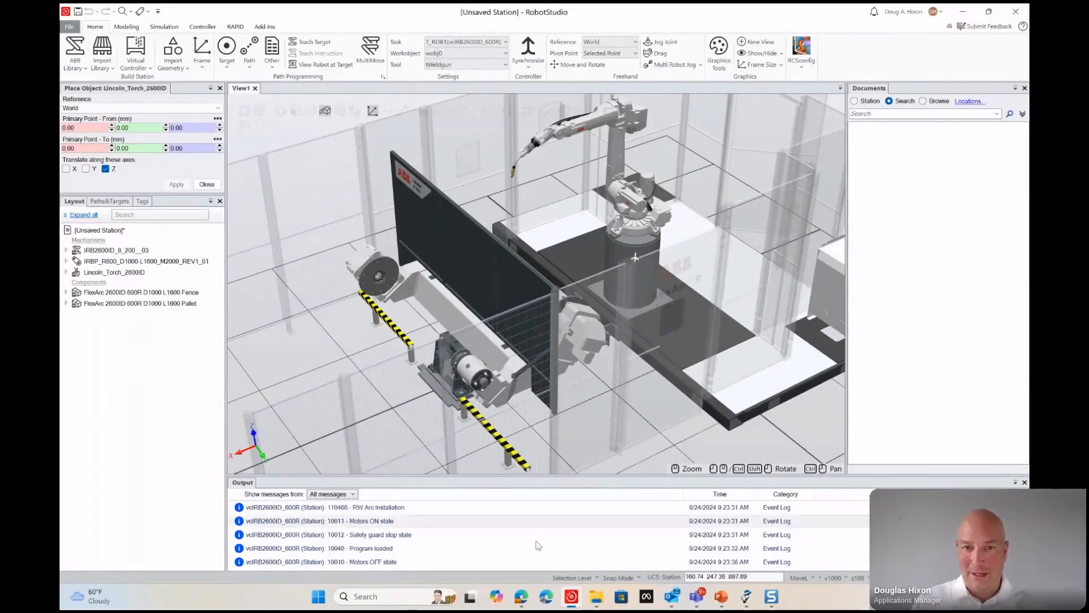
{"action": "scroll", "coordinate": [468, 257], "scroll_direction": "down", "scroll_amount": 3}
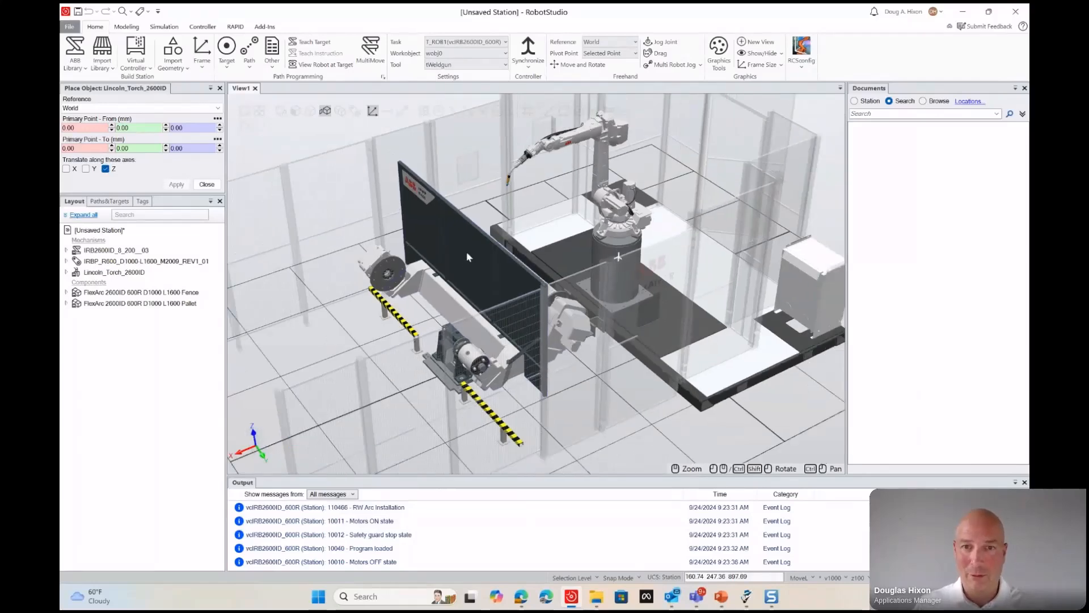
{"action": "mouse_move", "coordinate": [559, 238]}
{"action": "left_mouse_down", "text": "ctrl+shift"}
{"action": "mouse_move", "coordinate": [538, 224]}
{"action": "mouse_move", "coordinate": [566, 245]}
{"action": "left_mouse_up", "text": "ctrl+shift"}
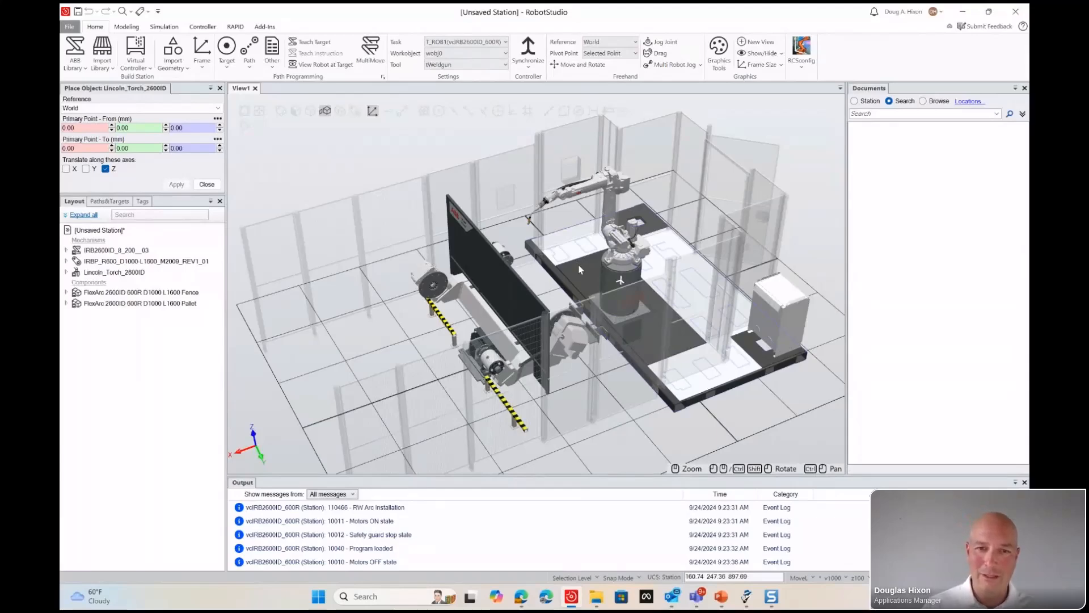
{"action": "left_click_drag", "start_coordinate": [466, 239], "coordinate": [582, 257], "text": "ctrl"}
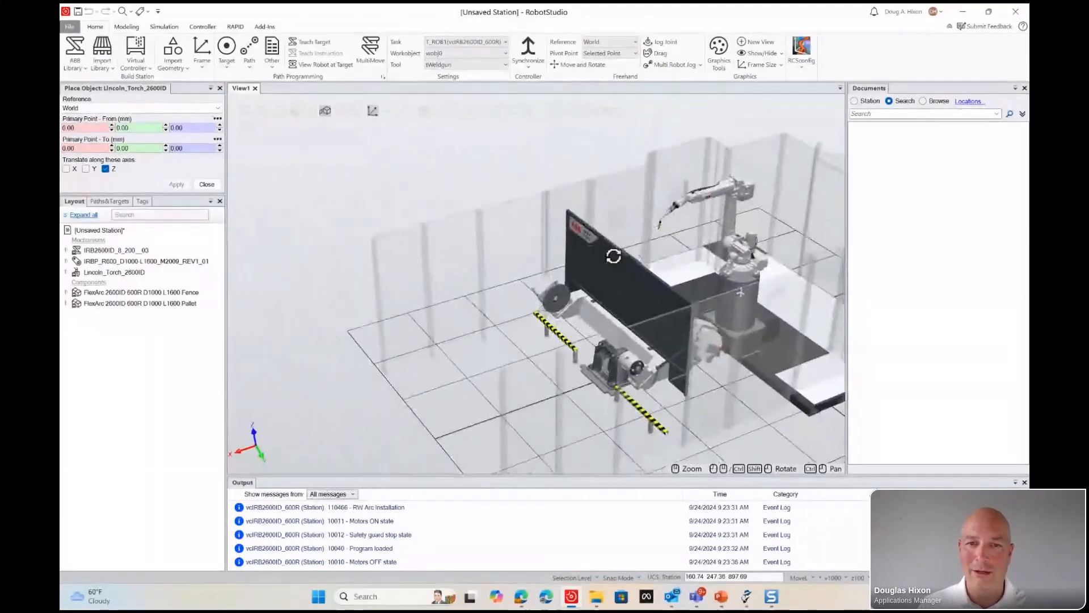
{"action": "left_click_drag", "start_coordinate": [493, 283], "coordinate": [454, 284], "text": "ctrl+shift"}
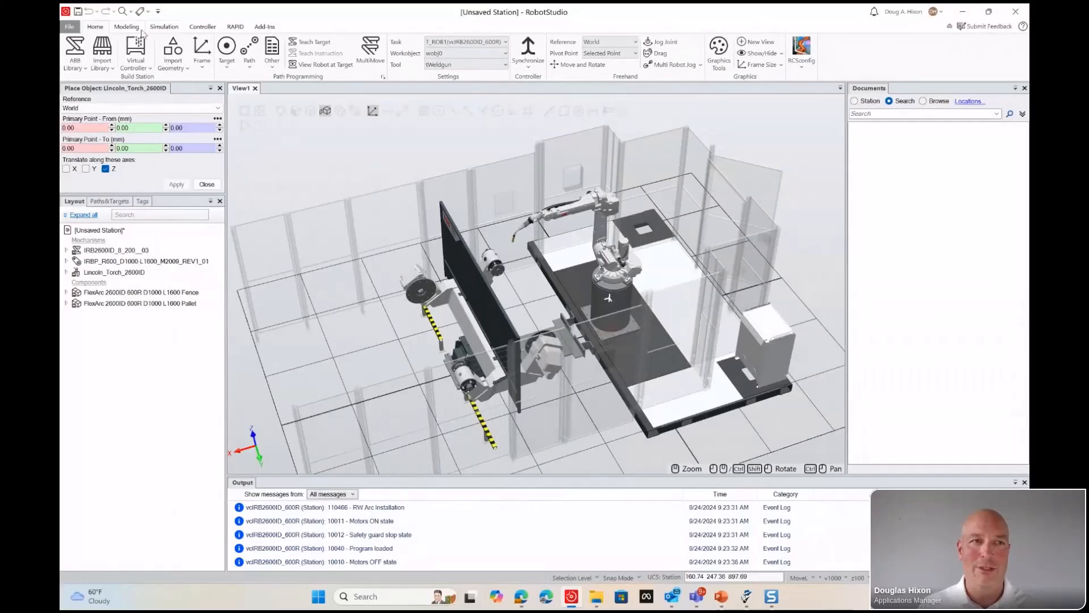
Compare the controller and current station base frame values of STN1 in the motion configuration, leaving Controller Values chosen.
{"action": "left_click", "coordinate": [202, 27]}
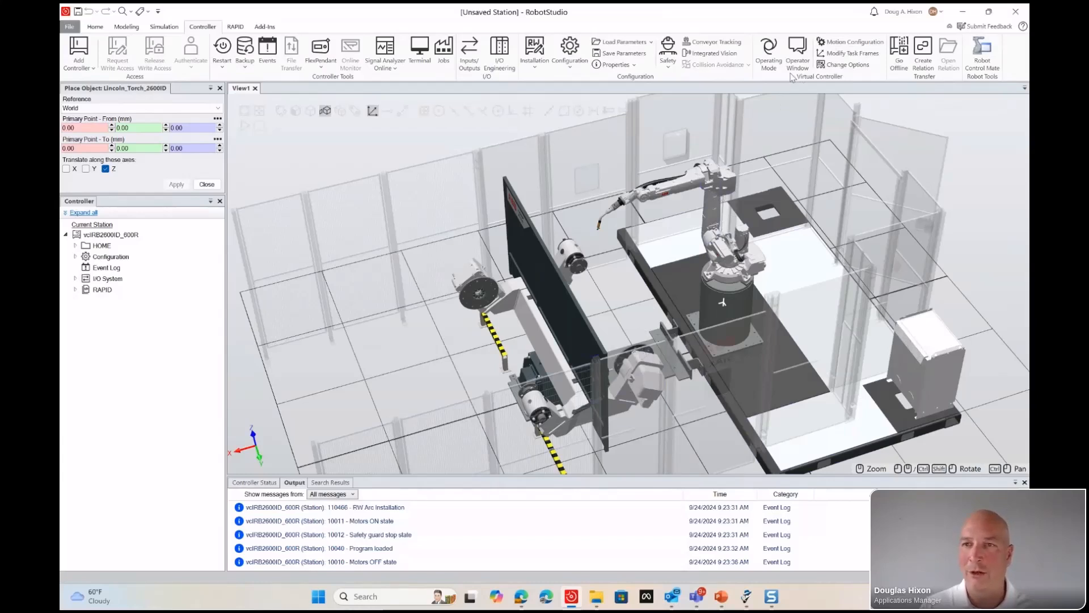
{"action": "left_click", "coordinate": [832, 46]}
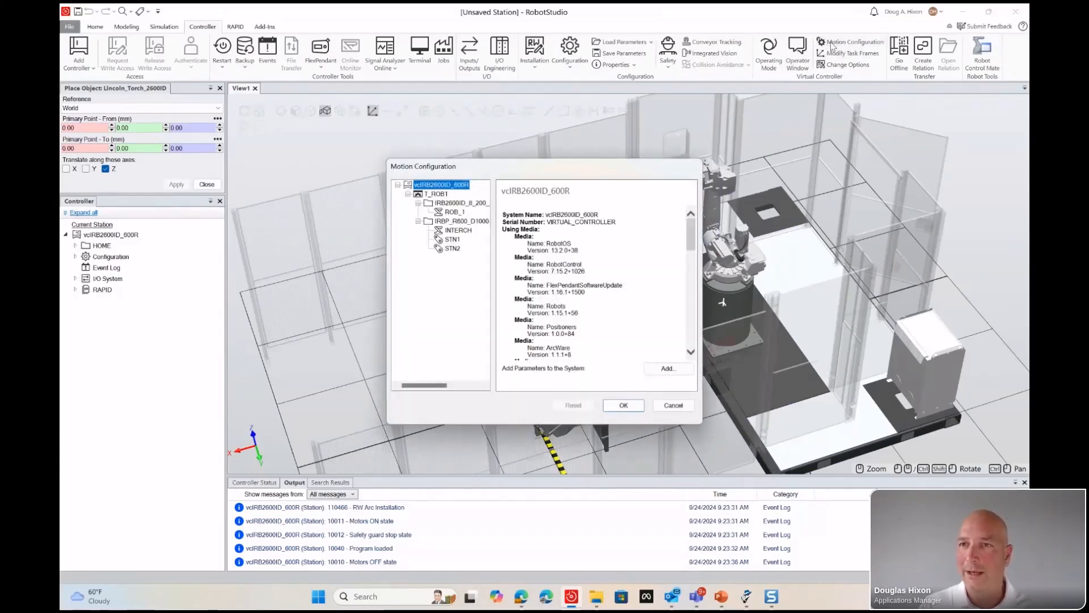
{"action": "left_click_drag", "start_coordinate": [672, 172], "coordinate": [470, 127]}
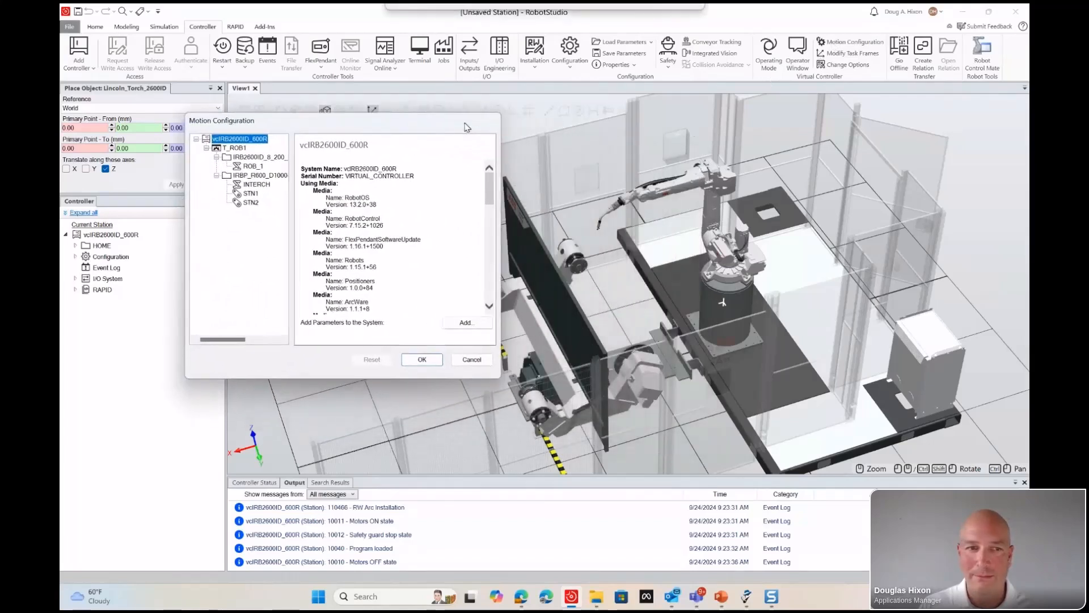
{"action": "left_click", "coordinate": [250, 193]}
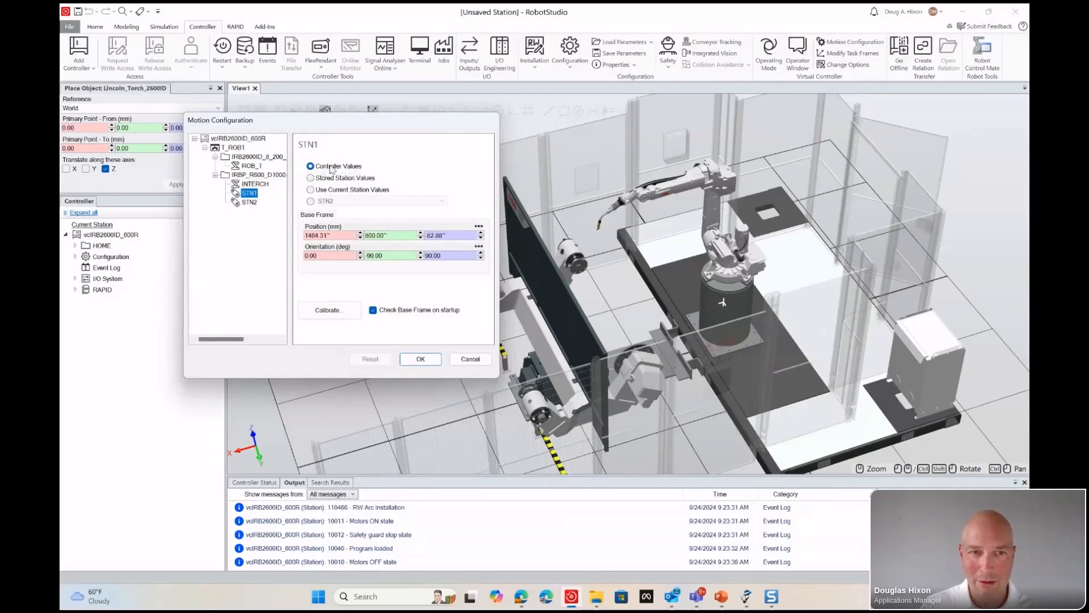
{"action": "left_click", "coordinate": [321, 190]}
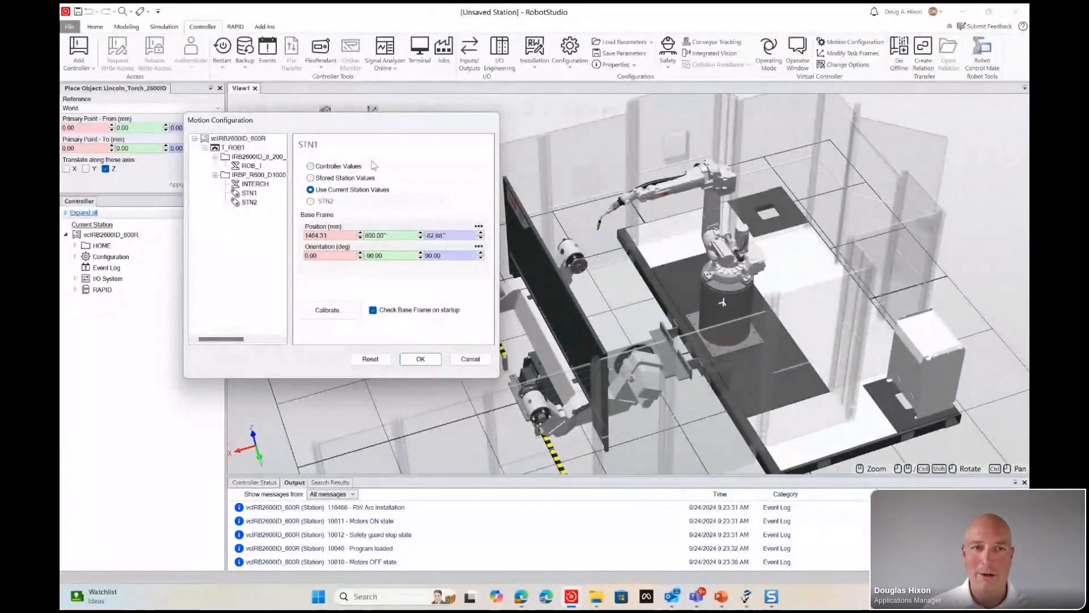
{"action": "left_click", "coordinate": [353, 166]}
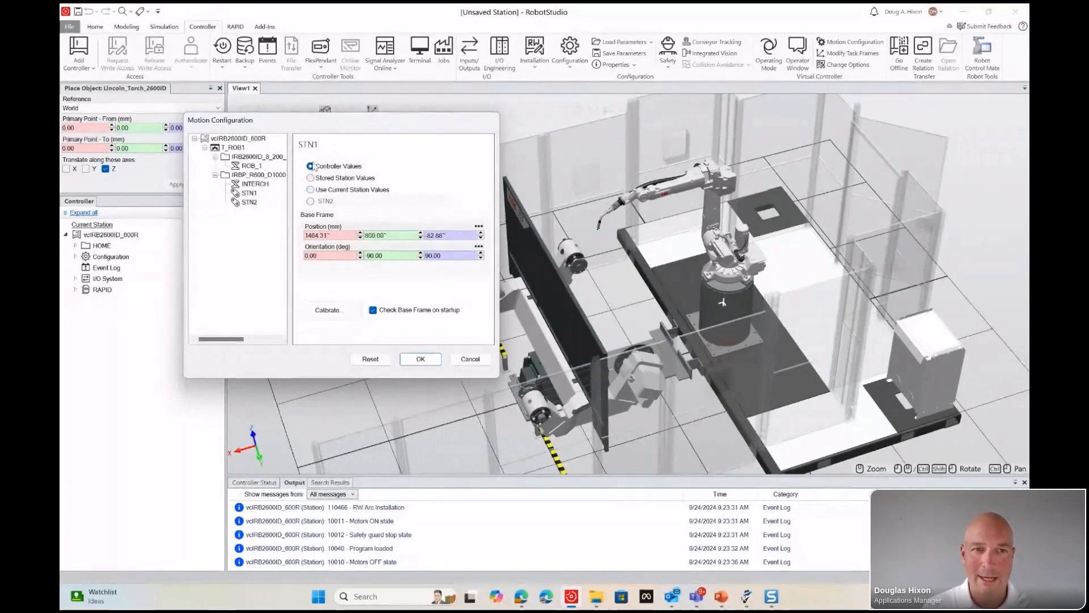
Set STN2's base frame to use STN1's values, accept the motion configuration and restart the controller.
{"action": "left_click", "coordinate": [250, 193]}
{"action": "left_click", "coordinate": [249, 203]}
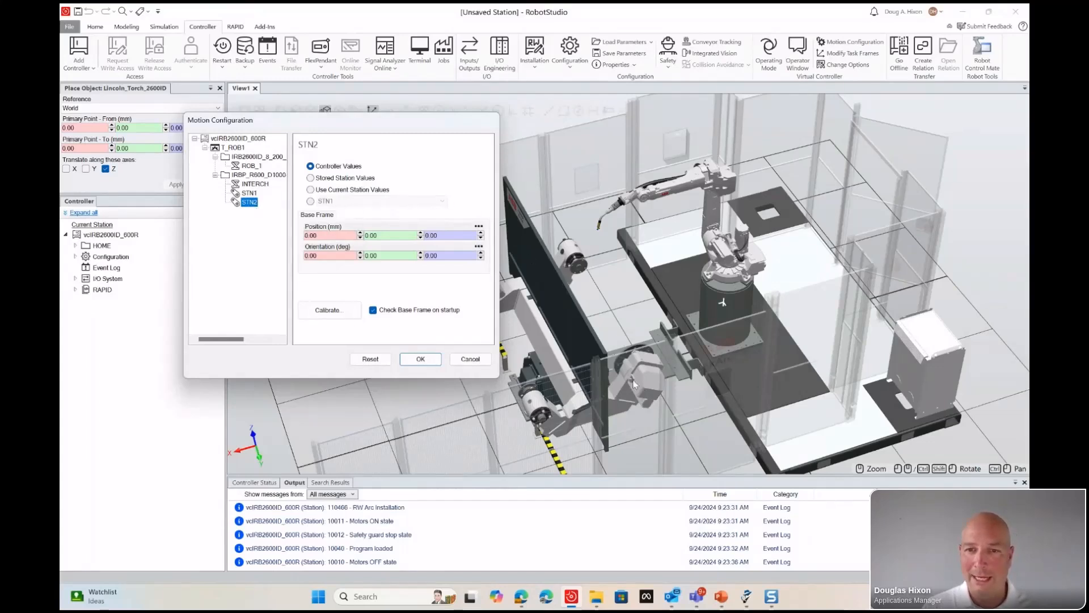
{"action": "left_click", "coordinate": [312, 201]}
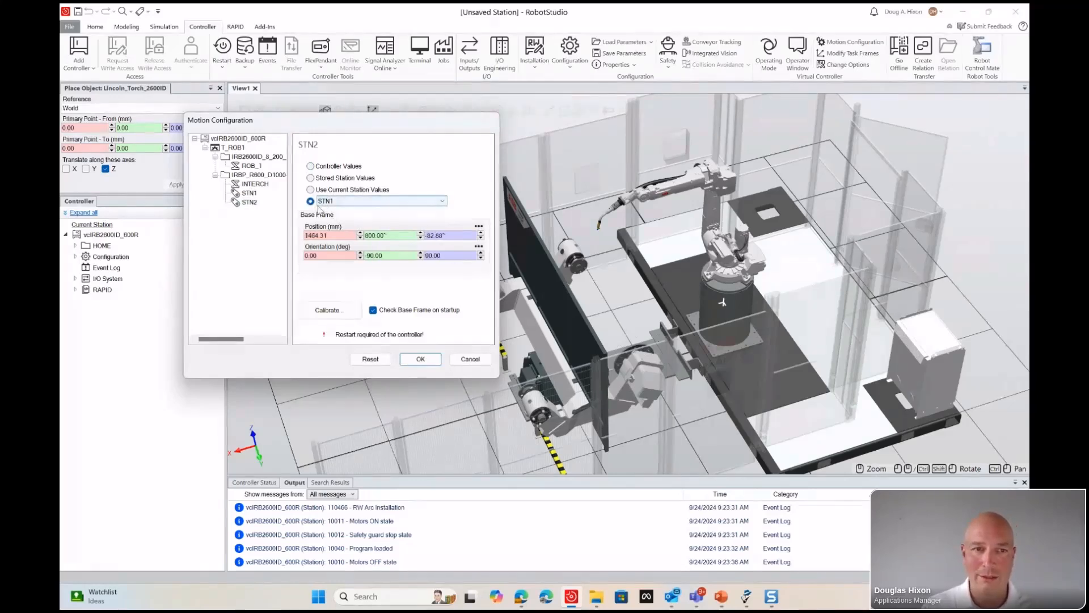
{"action": "left_click", "coordinate": [250, 193]}
{"action": "left_click", "coordinate": [250, 202]}
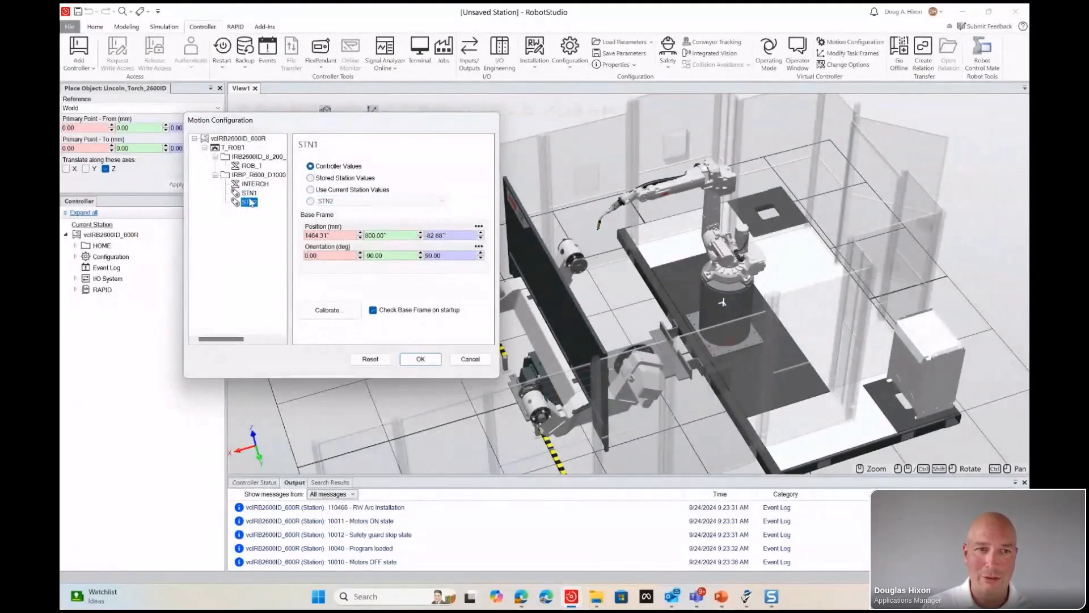
{"action": "left_click", "coordinate": [250, 194]}
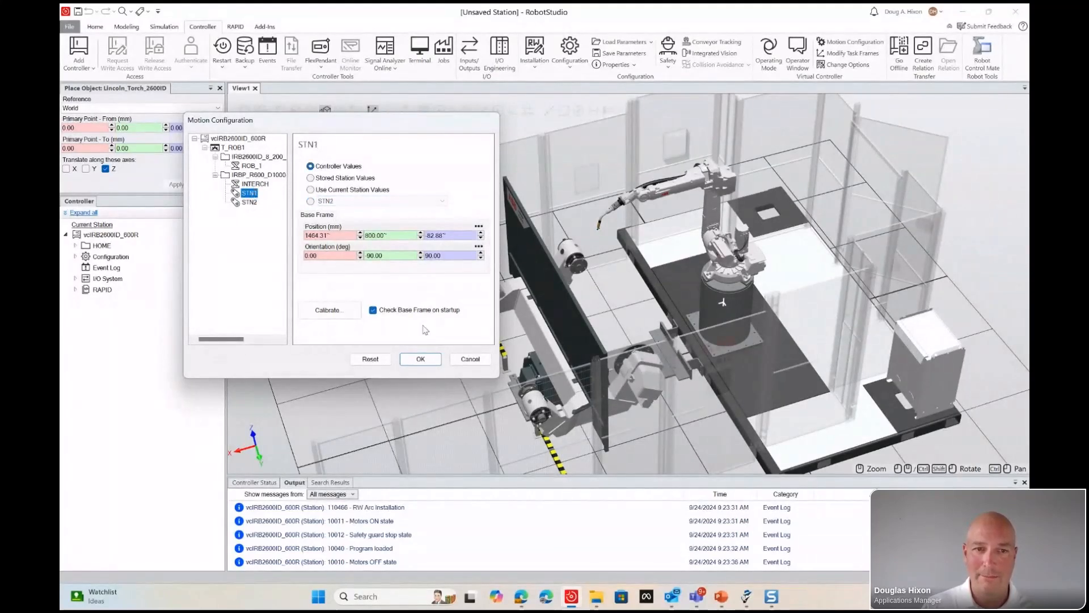
{"action": "left_click", "coordinate": [420, 358]}
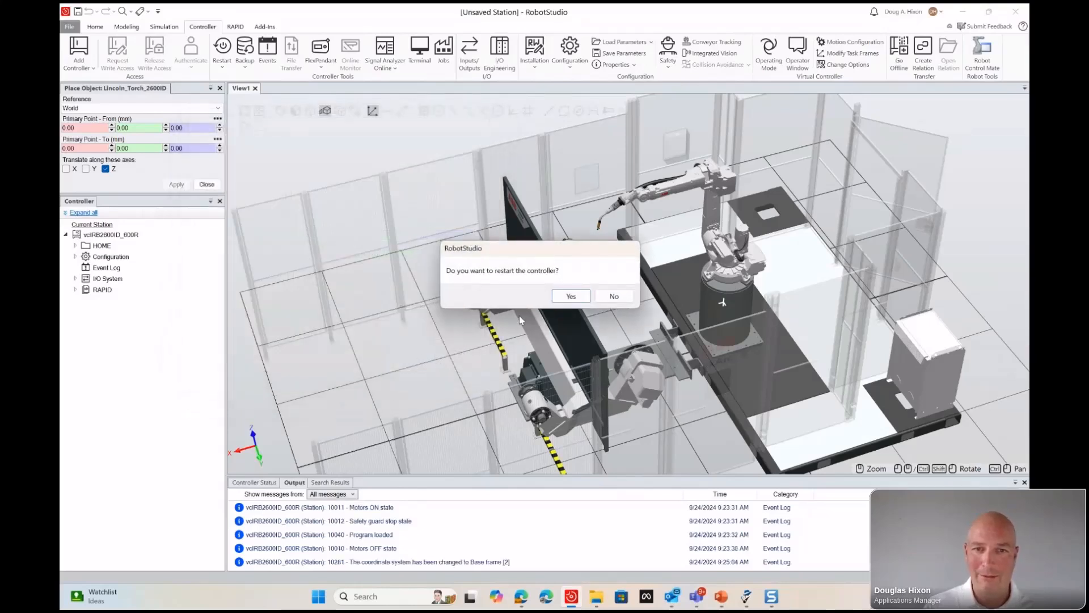
{"action": "left_click", "coordinate": [571, 297]}
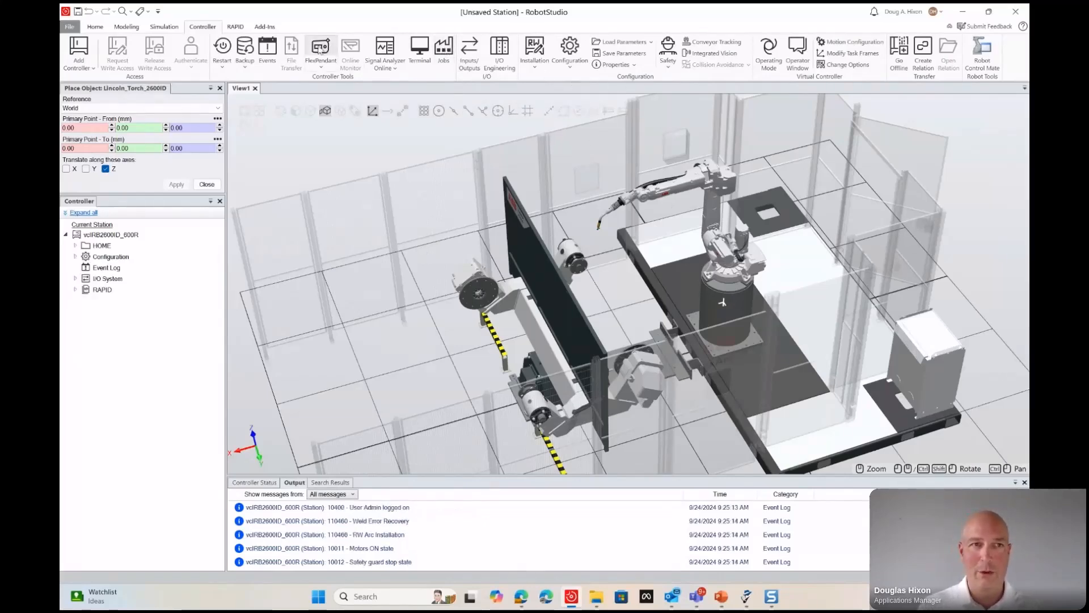
Move the IRBP_R600 positioner freehand about 262 mm along the X axis.
{"action": "left_click", "coordinate": [95, 26]}
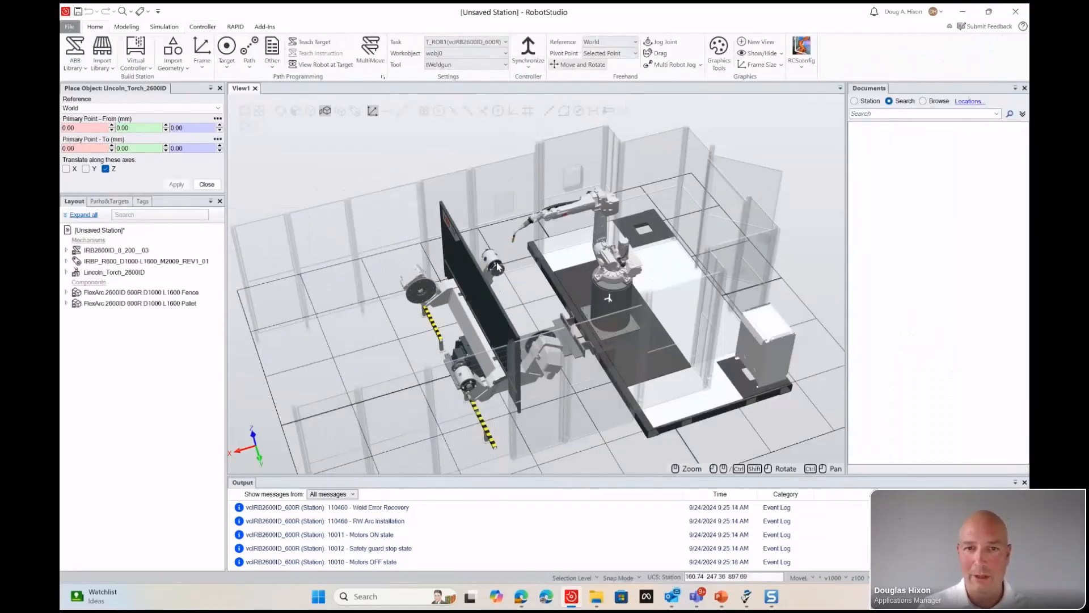
{"action": "left_click", "coordinate": [475, 338]}
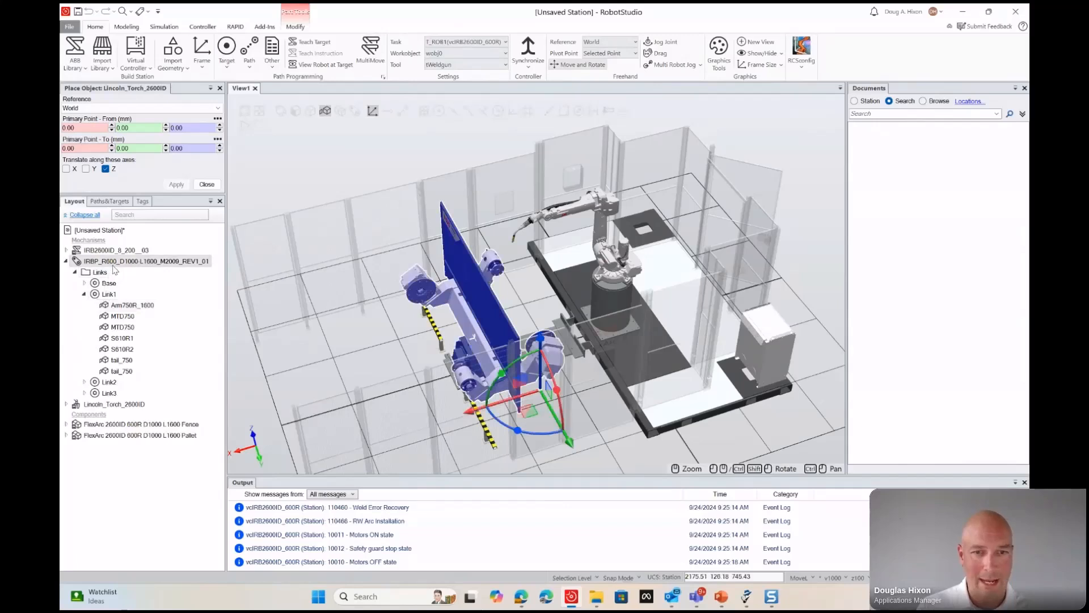
{"action": "left_click_drag", "start_coordinate": [463, 416], "coordinate": [447, 422]}
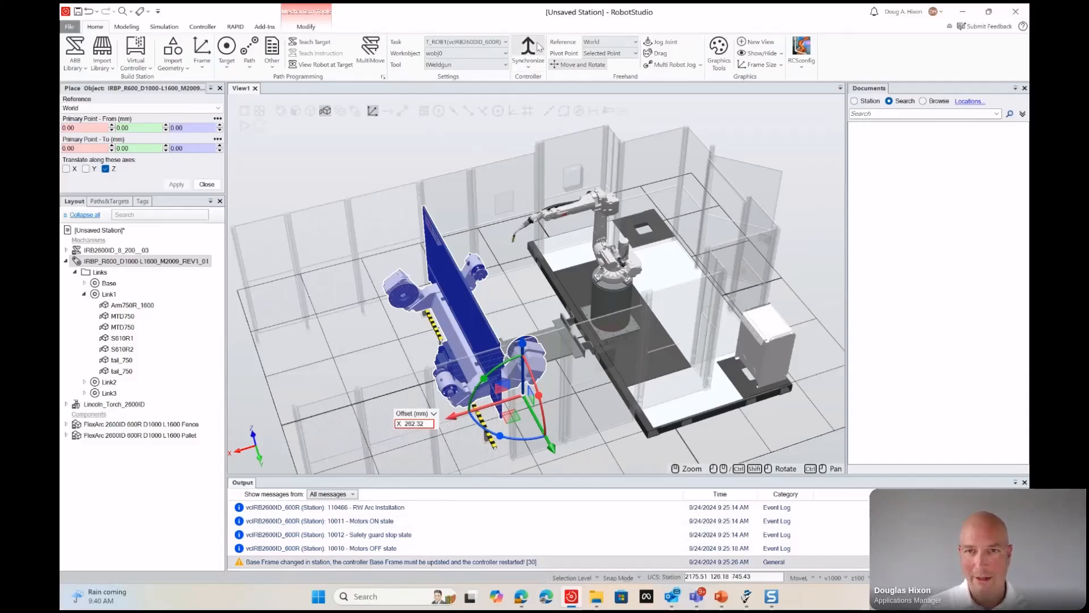
Examine STN1's base frame sources in the motion configuration, cancel it and undo the positioner's freehand move.
{"action": "left_click", "coordinate": [209, 26]}
{"action": "left_click", "coordinate": [832, 42]}
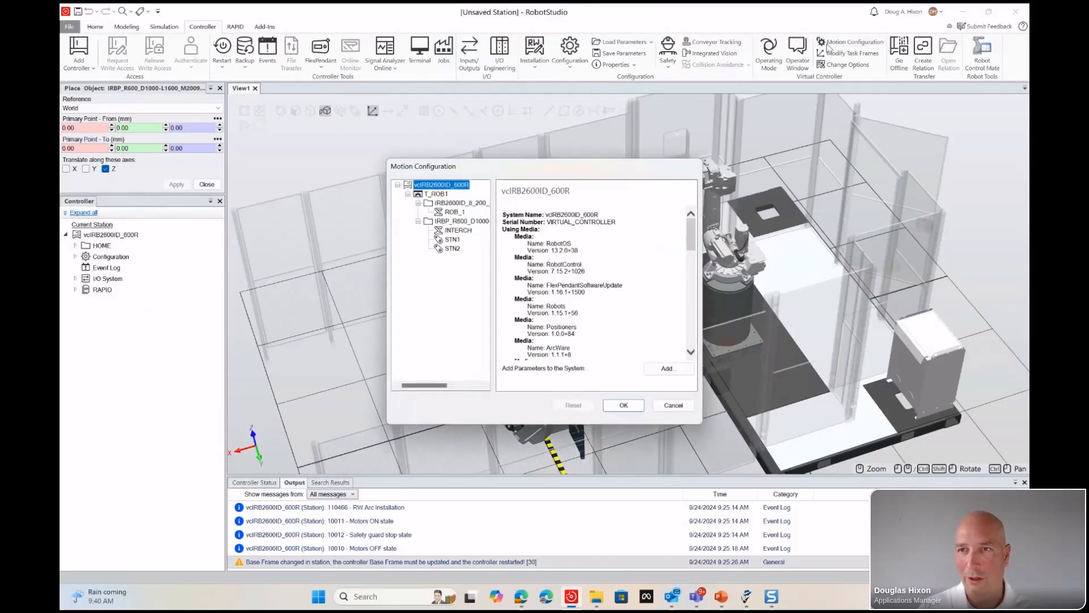
{"action": "left_click", "coordinate": [449, 240]}
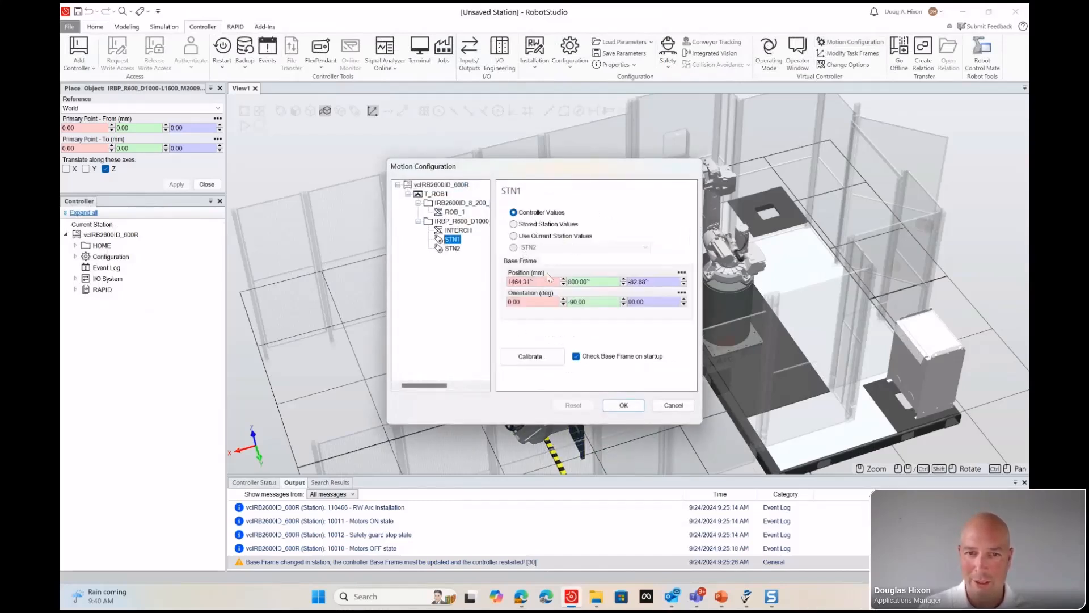
{"action": "left_click", "coordinate": [518, 247]}
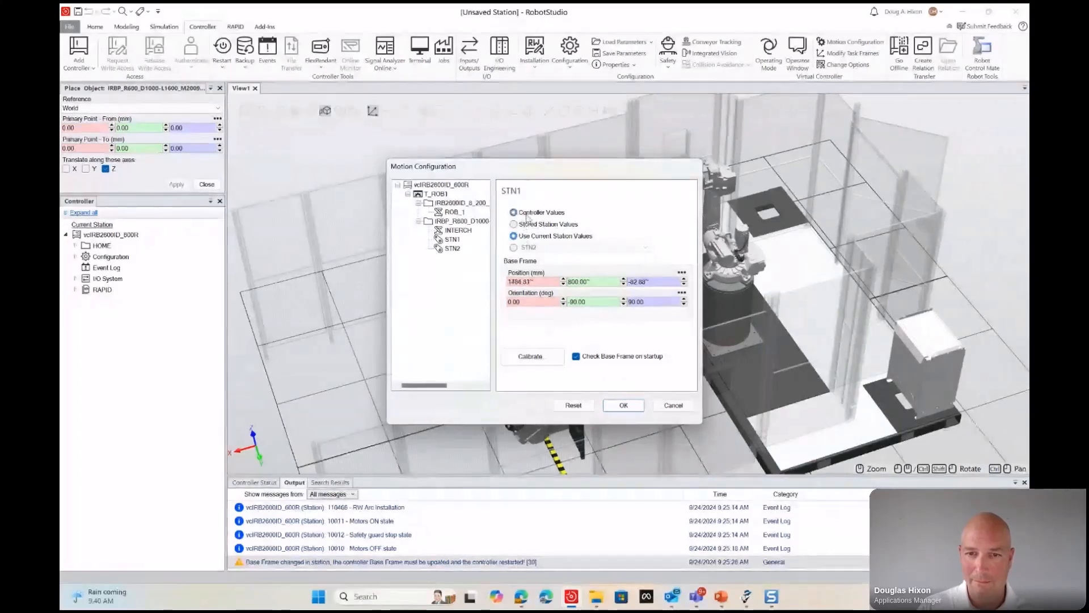
{"action": "left_click", "coordinate": [673, 405]}
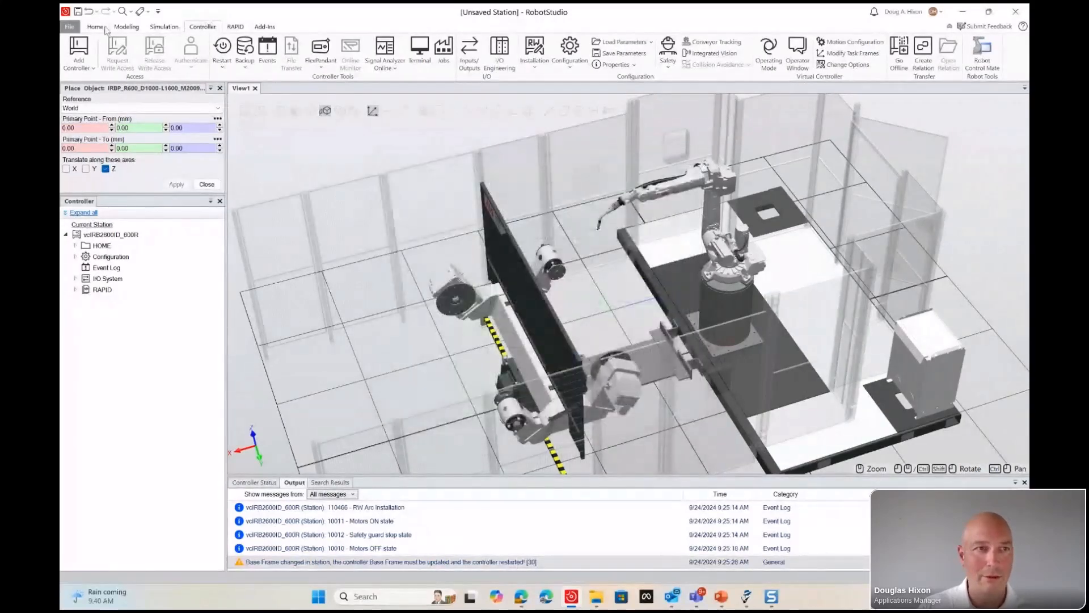
{"action": "left_click", "coordinate": [89, 12]}
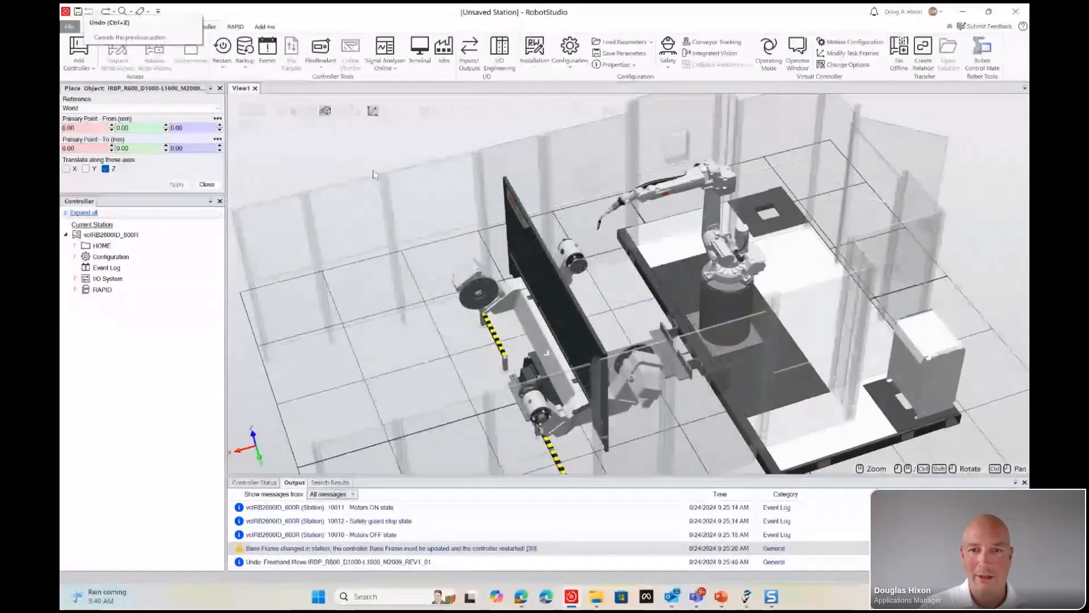
Select the IRBP_R600 positioner in the layout and move it freehand about 623 mm along the X axis.
{"action": "left_click", "coordinate": [548, 343]}
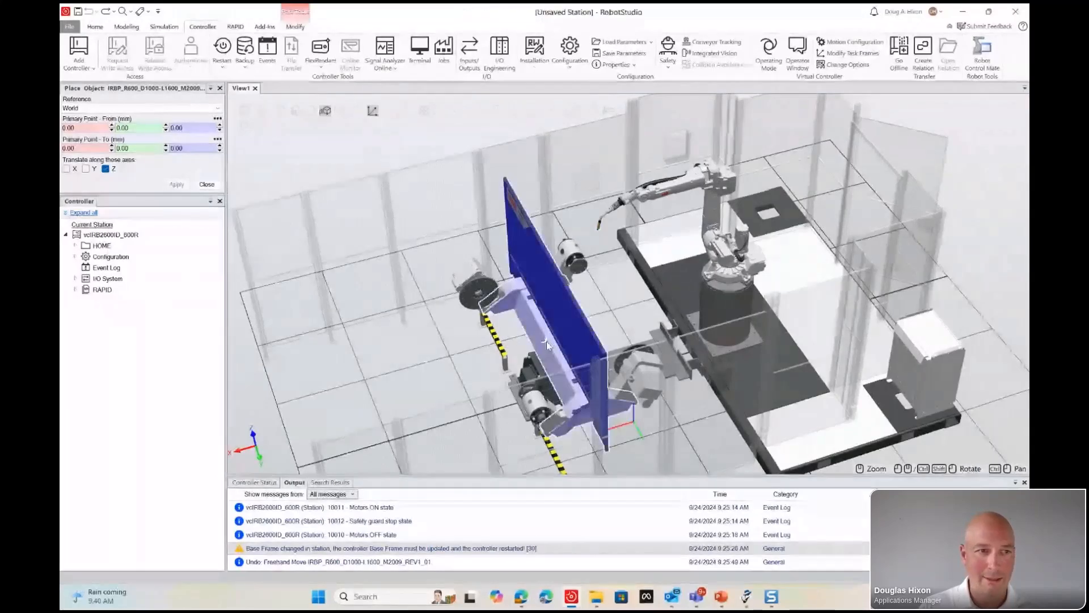
{"action": "left_click", "coordinate": [94, 26]}
{"action": "left_click", "coordinate": [113, 262]}
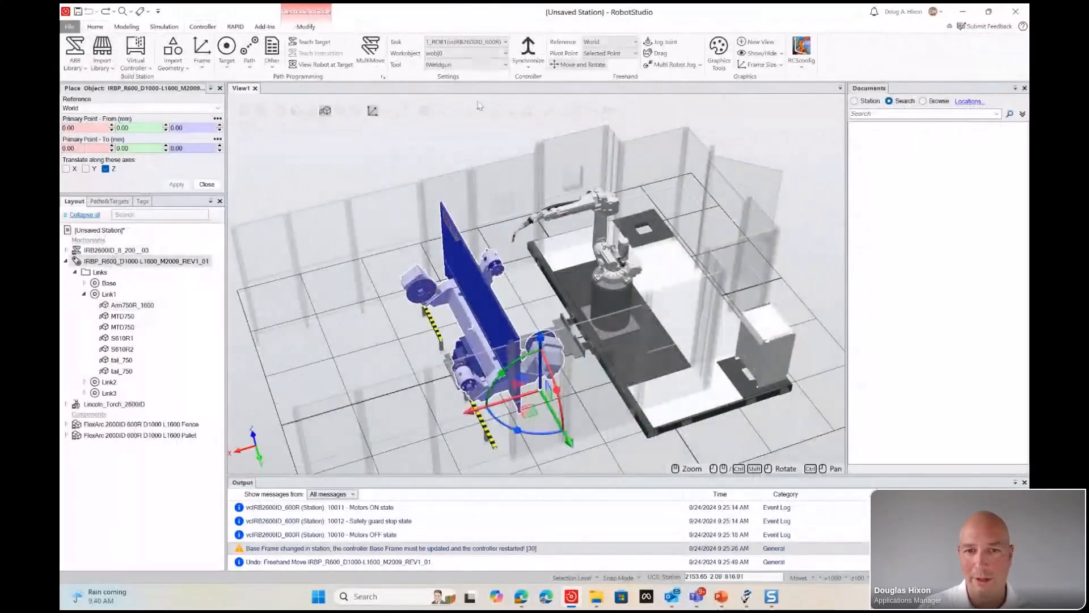
{"action": "left_click", "coordinate": [464, 415]}
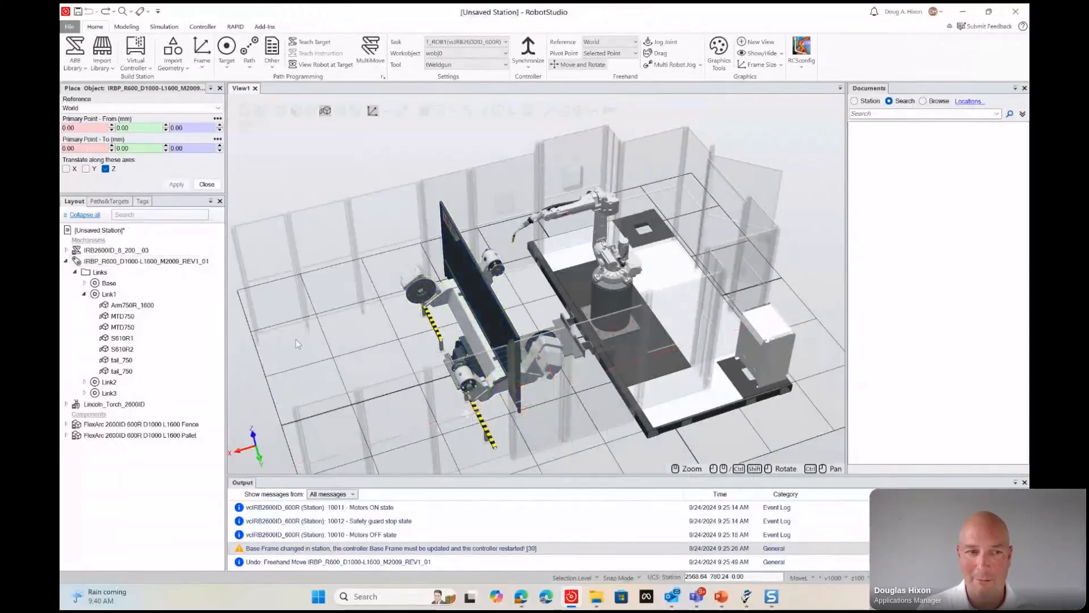
{"action": "left_click", "coordinate": [113, 263]}
{"action": "left_click_drag", "start_coordinate": [457, 410], "coordinate": [422, 434]}
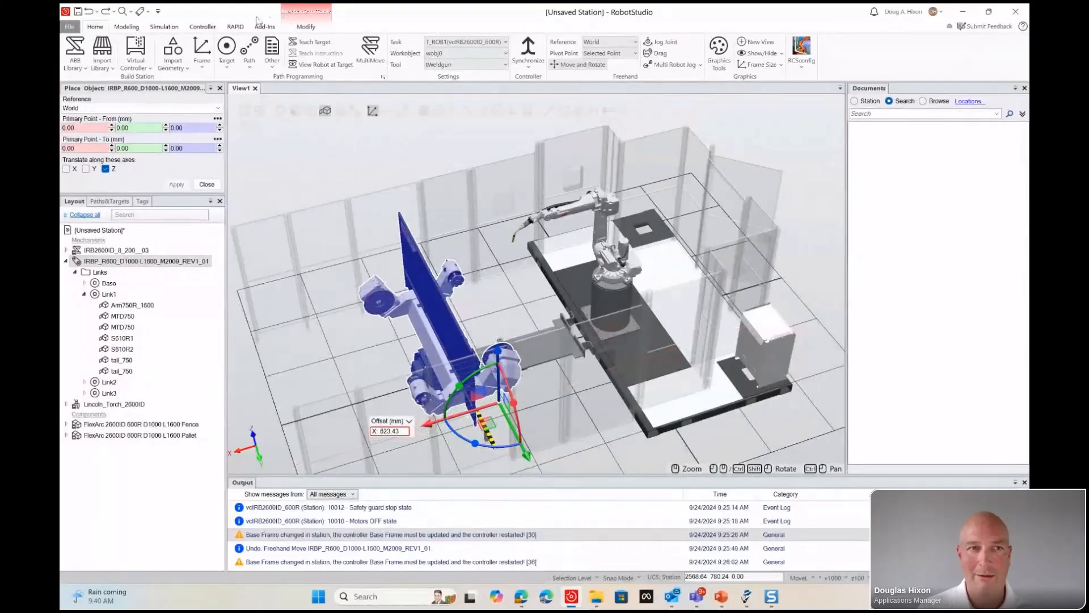
{"action": "left_click", "coordinate": [373, 564]}
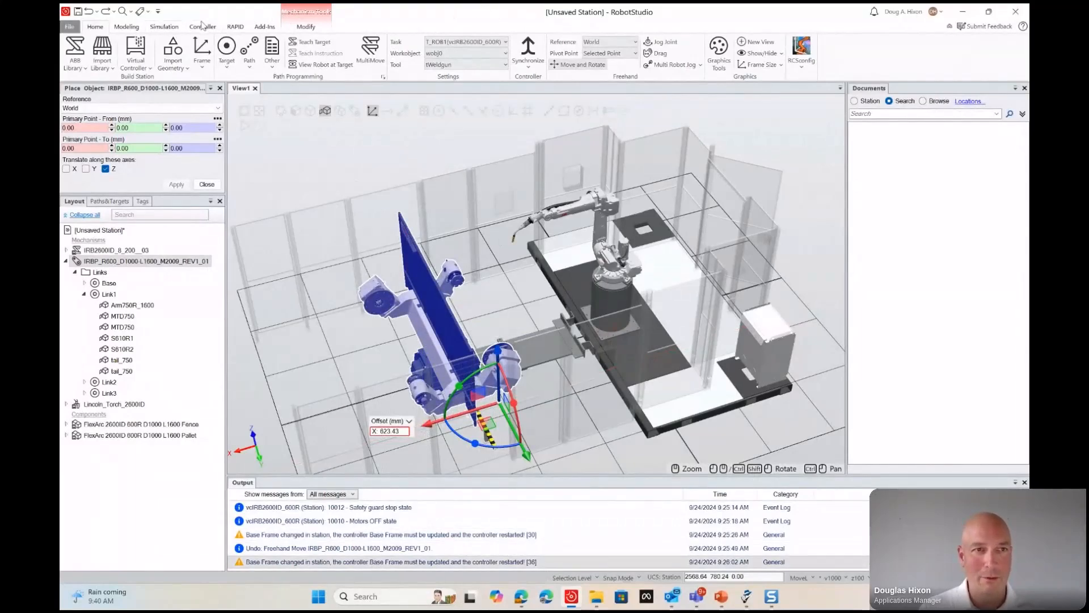
Warmstart the controller and update the positioner's base frame in the station to match the virtual controller.
{"action": "left_click", "coordinate": [202, 27]}
{"action": "left_click", "coordinate": [222, 48]}
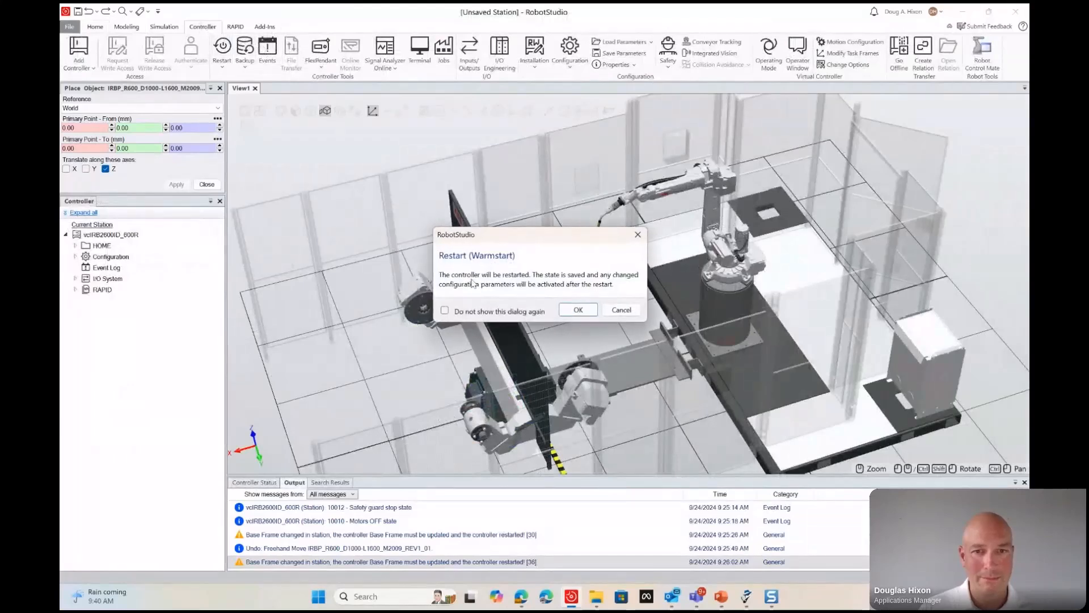
{"action": "left_click", "coordinate": [579, 309]}
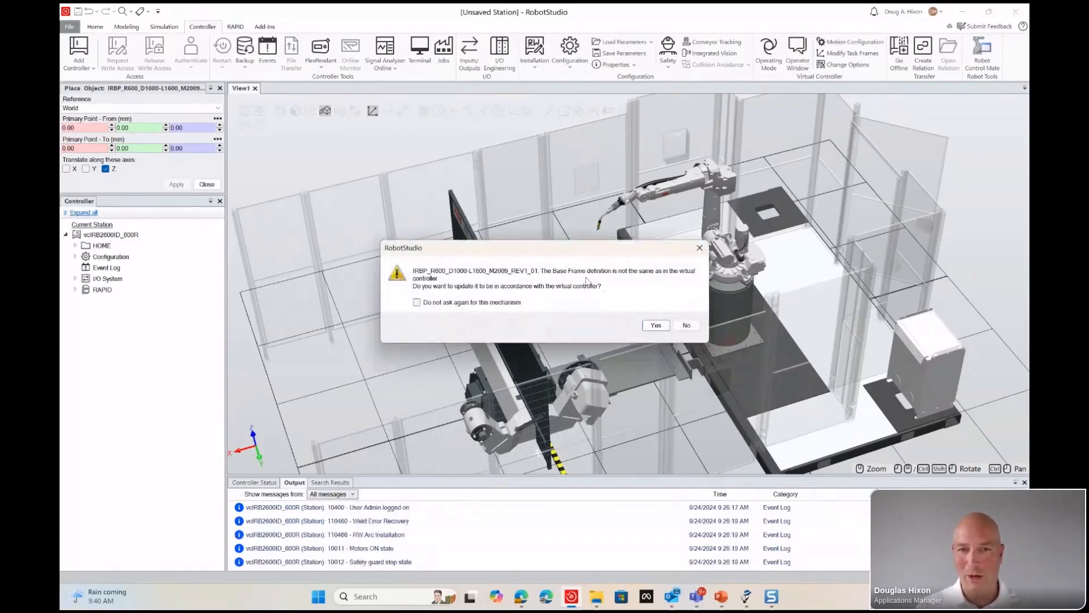
{"action": "left_click", "coordinate": [656, 326]}
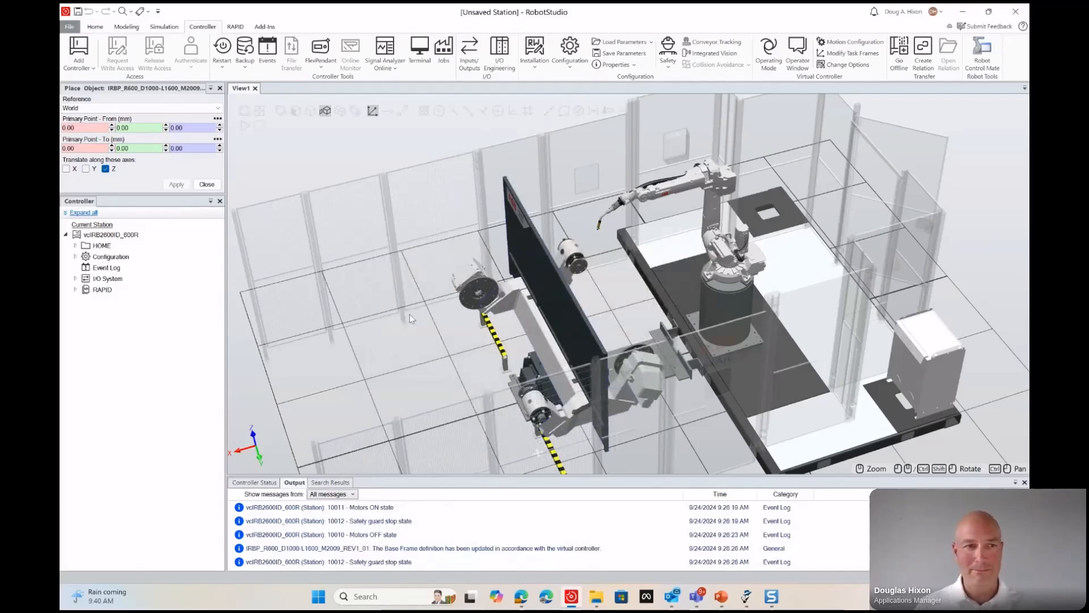
{"action": "left_click_drag", "start_coordinate": [347, 307], "coordinate": [355, 300], "text": "ctrl+shift"}
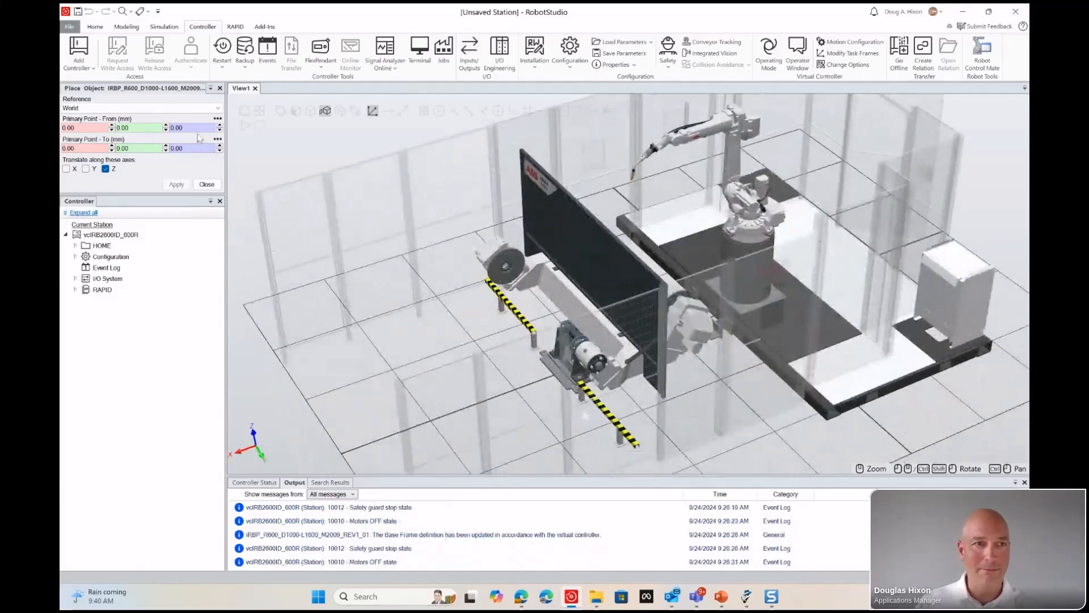
Save the station as AWPP2 Webinar Demo 2024-09-24_0926 in the Stations folder.
{"action": "left_click", "coordinate": [92, 28]}
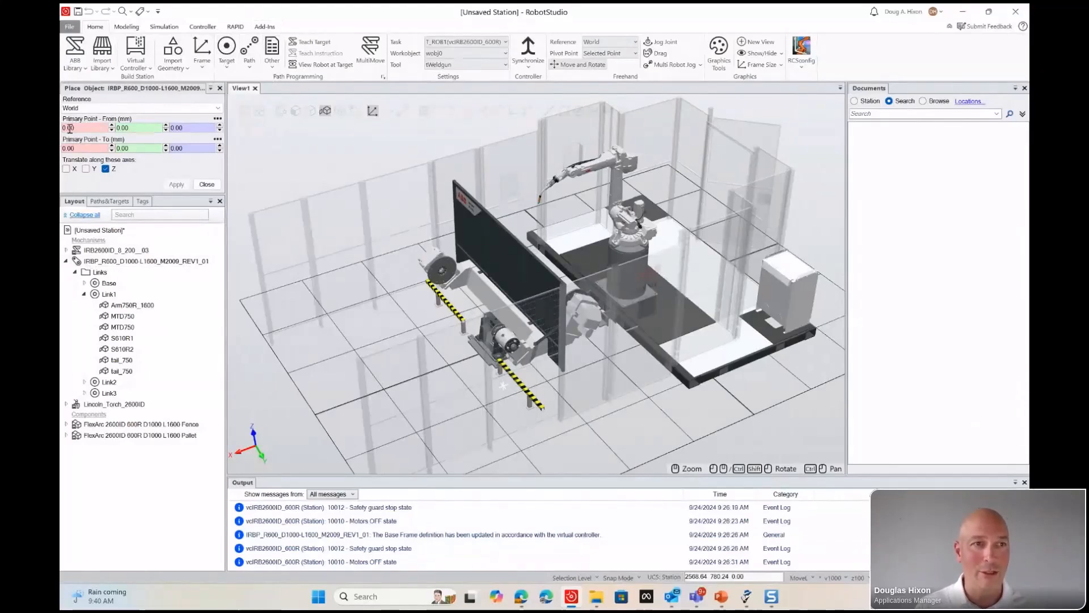
{"action": "left_click", "coordinate": [69, 27]}
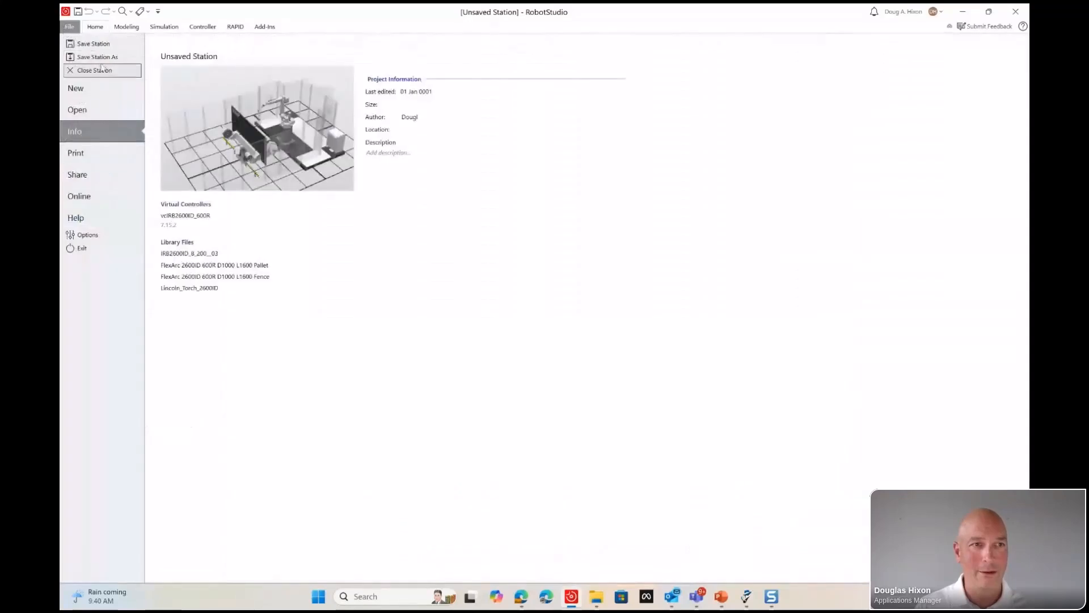
{"action": "left_click", "coordinate": [97, 57]}
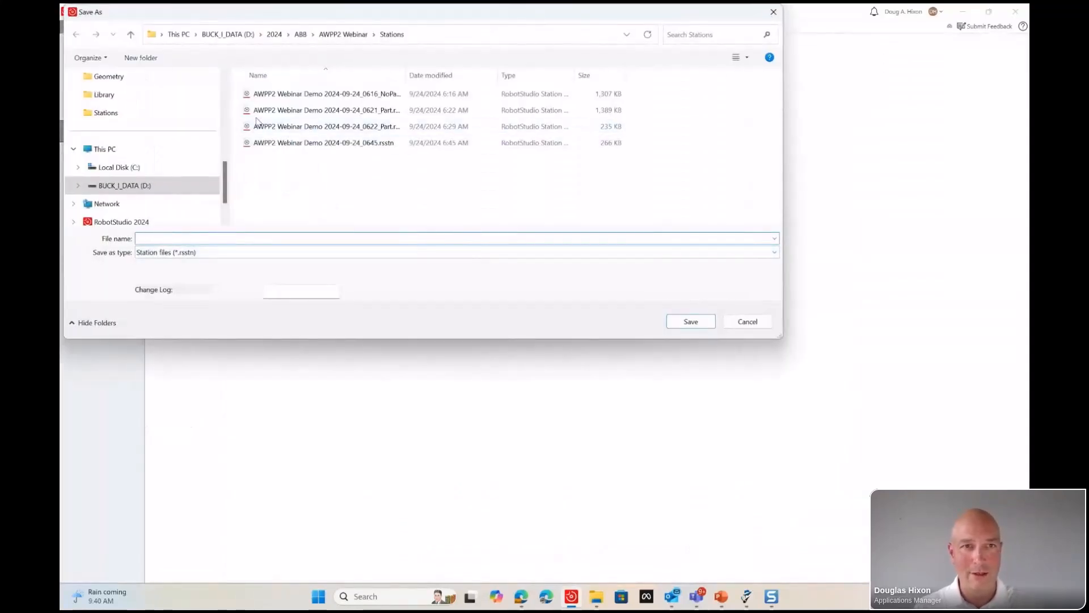
{"action": "left_click", "coordinate": [338, 94]}
{"action": "left_click", "coordinate": [345, 145]}
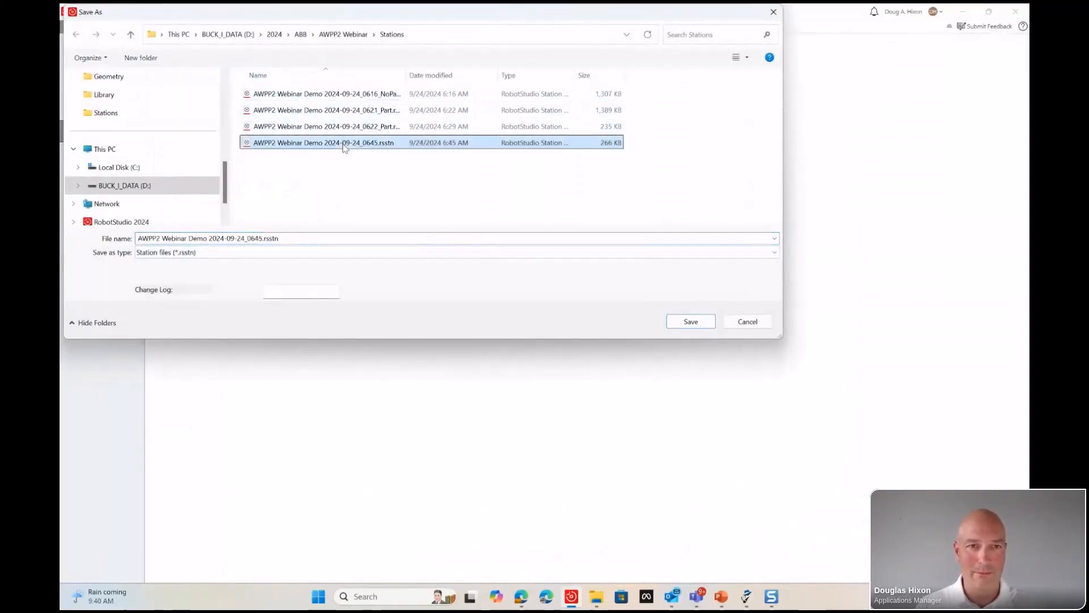
{"action": "left_click", "coordinate": [306, 197]}
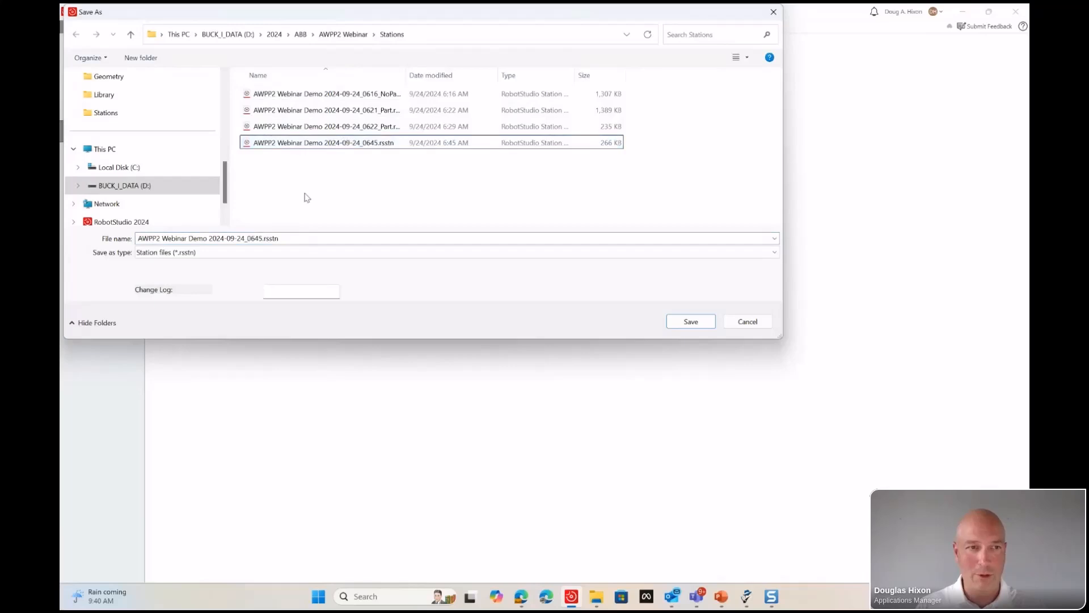
{"action": "triple_click", "coordinate": [253, 238]}
{"action": "left_click", "coordinate": [247, 239]}
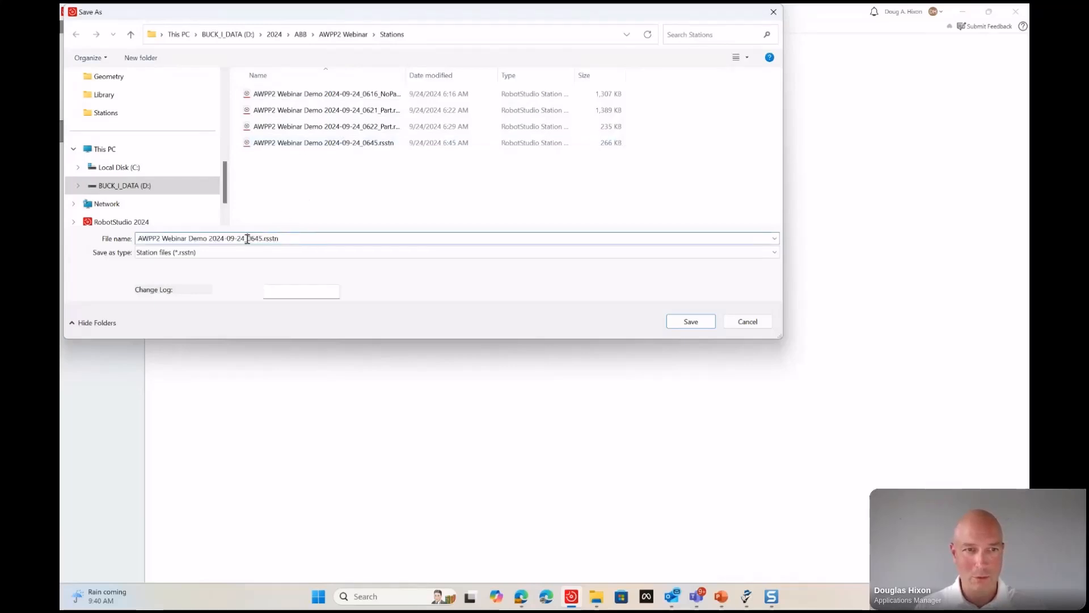
{"action": "type", "text": "092"}
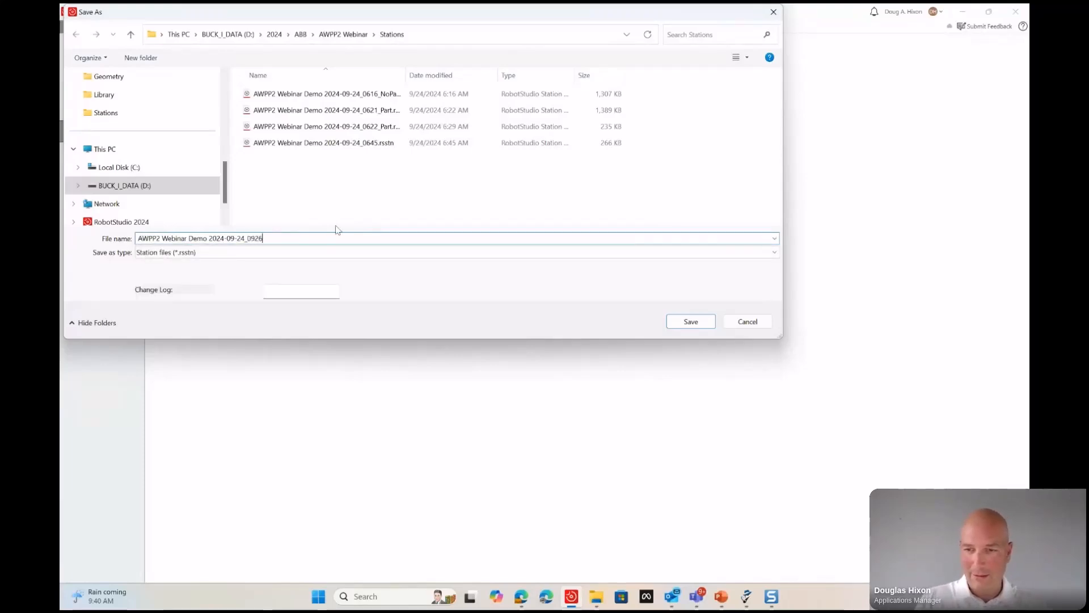
{"action": "left_click", "coordinate": [669, 321]}
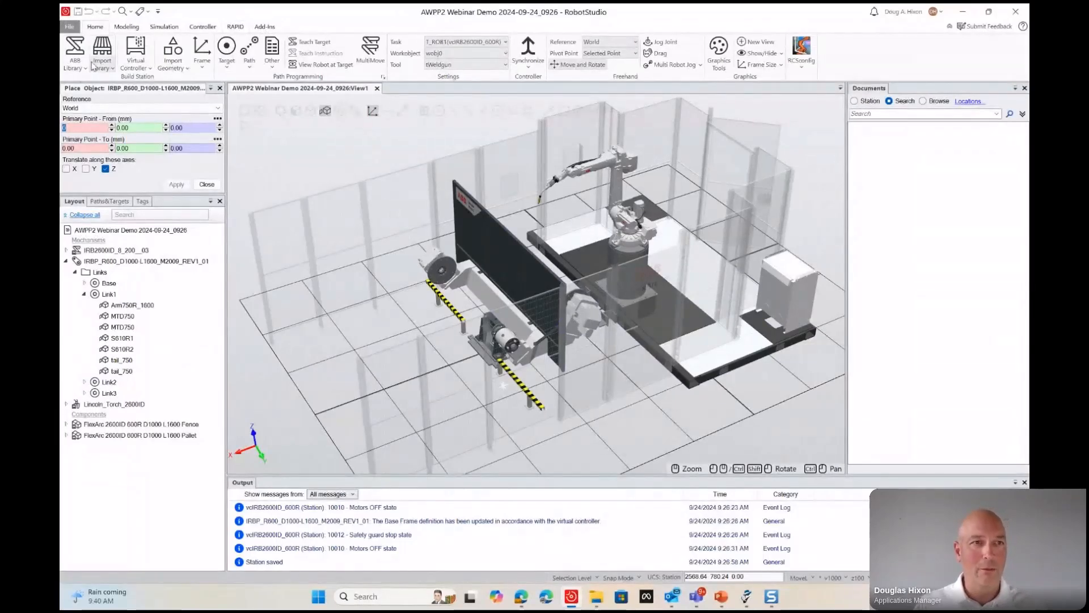
Import the GENERAL_ASSY_JIG_6R.asat geometry into the station and turn off the freehand Move and Rotate tool.
{"action": "left_click", "coordinate": [173, 50]}
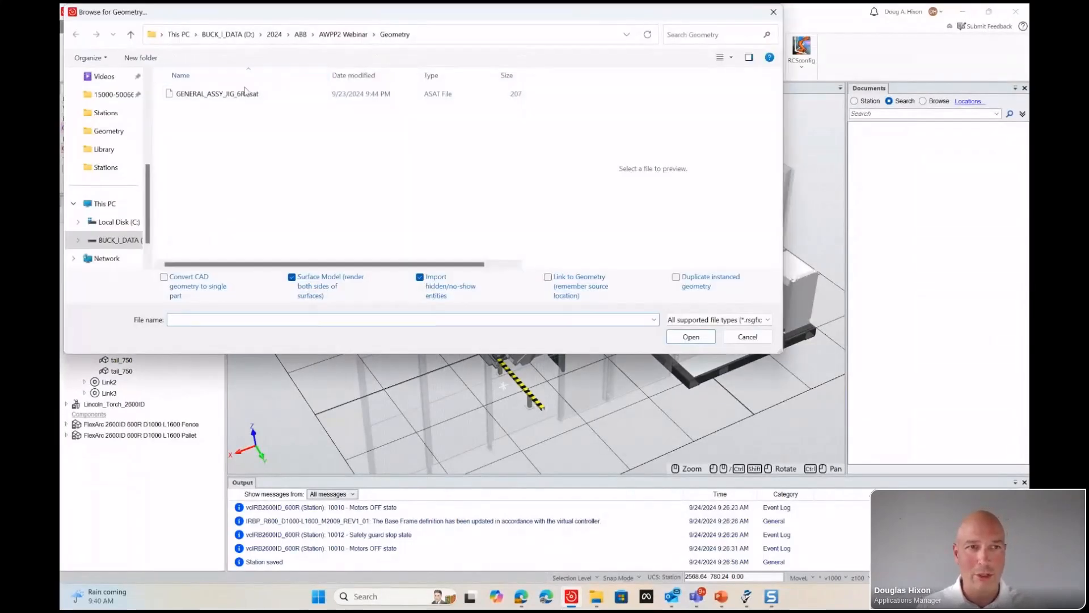
{"action": "left_click", "coordinate": [190, 97]}
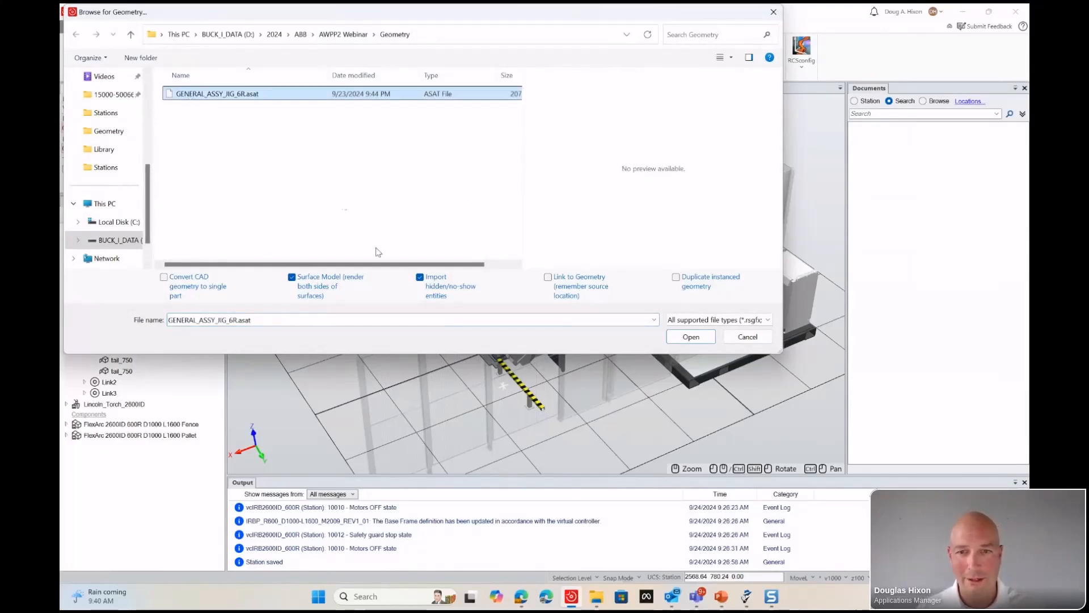
{"action": "left_click", "coordinate": [690, 337]}
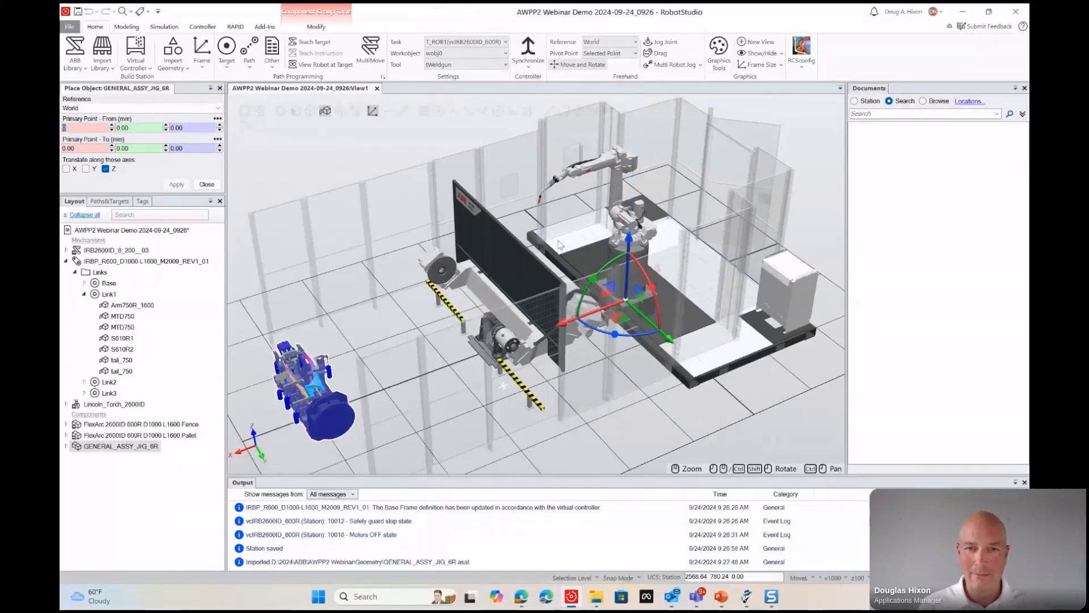
{"action": "left_click", "coordinate": [600, 63]}
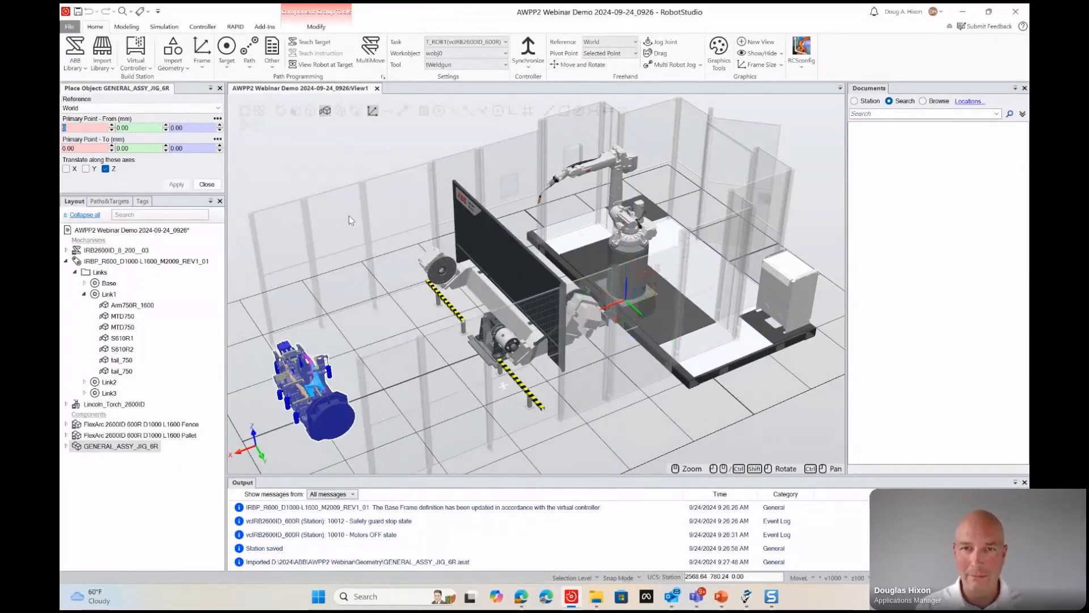
Examine the imported jig and its location relative to the positioner from several angles.
{"action": "left_click_drag", "start_coordinate": [317, 343], "coordinate": [425, 279], "text": "ctrl"}
{"action": "left_click", "coordinate": [499, 319]}
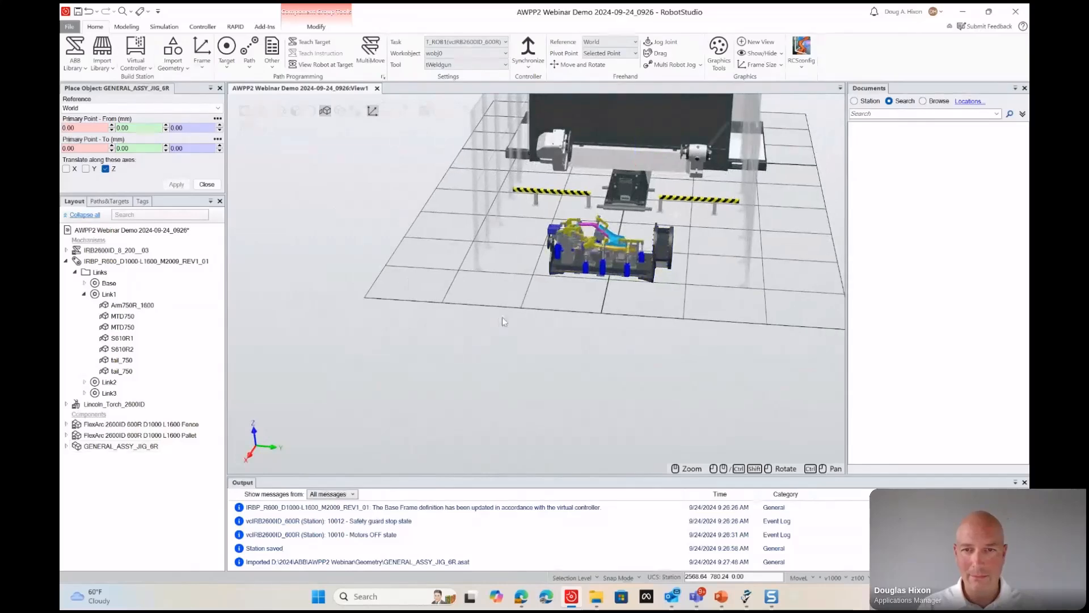
{"action": "left_click_drag", "start_coordinate": [500, 319], "coordinate": [702, 304], "text": "ctrl+shift"}
{"action": "scroll", "coordinate": [491, 373], "scroll_direction": "up", "scroll_amount": 1}
{"action": "scroll", "coordinate": [492, 374], "scroll_direction": "up", "scroll_amount": 4}
{"action": "mouse_move", "coordinate": [500, 369]}
{"action": "left_mouse_down", "text": "ctrl+shift"}
{"action": "mouse_move", "coordinate": [496, 390]}
{"action": "mouse_move", "coordinate": [484, 372]}
{"action": "left_mouse_up", "text": "ctrl+shift"}
{"action": "scroll", "coordinate": [495, 388], "scroll_direction": "down", "scroll_amount": 3}
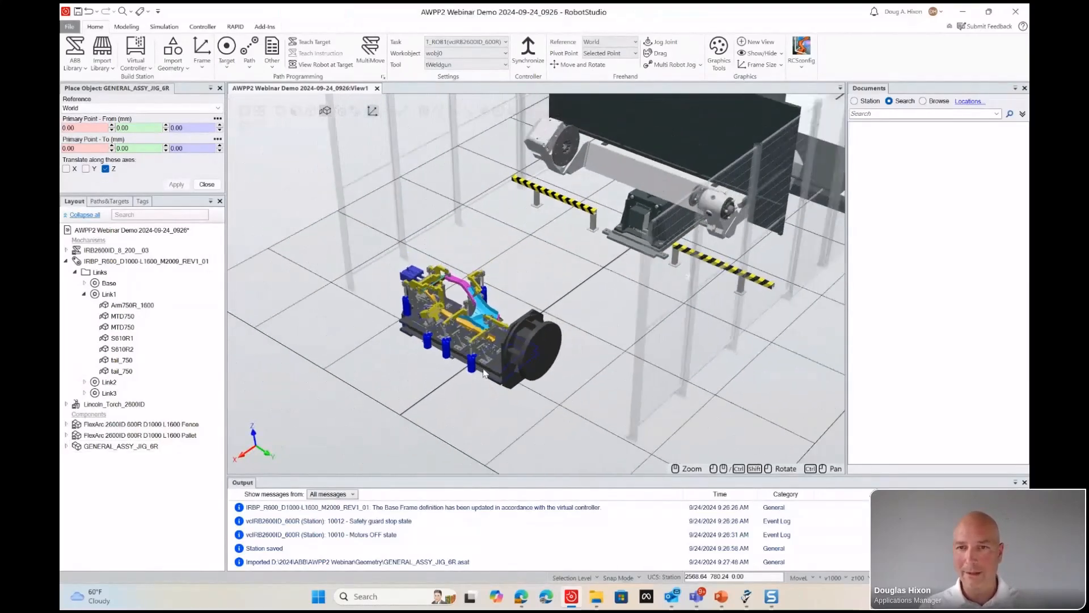
{"action": "mouse_move", "coordinate": [577, 320]}
{"action": "left_mouse_down", "text": "ctrl+shift"}
{"action": "mouse_move", "coordinate": [564, 307]}
{"action": "mouse_move", "coordinate": [579, 298]}
{"action": "mouse_move", "coordinate": [578, 308]}
{"action": "left_mouse_up", "text": "ctrl+shift"}
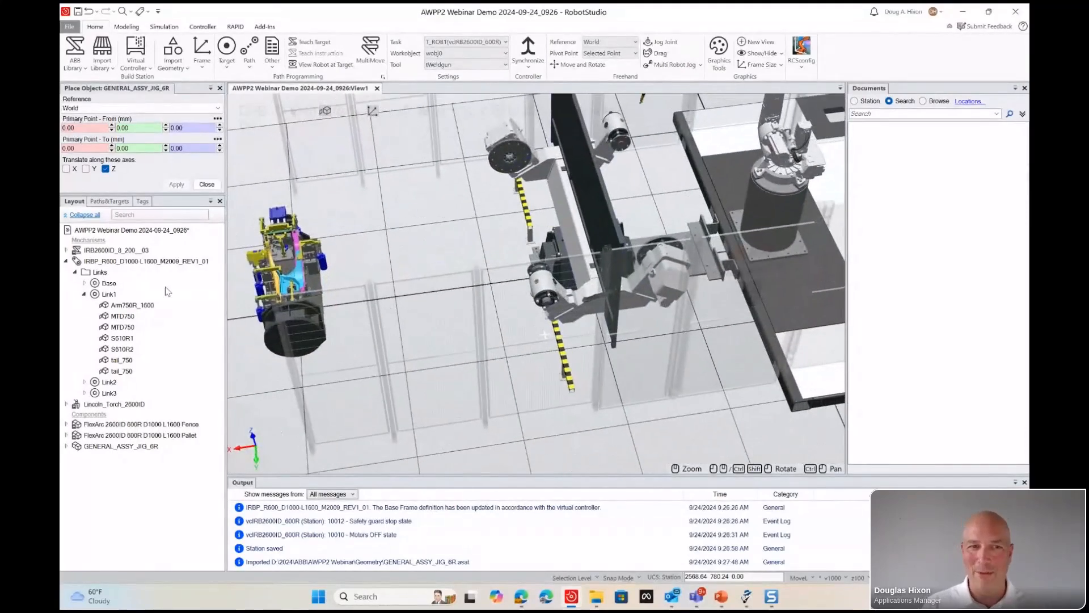
{"action": "left_click_drag", "start_coordinate": [584, 244], "coordinate": [648, 229], "text": "ctrl"}
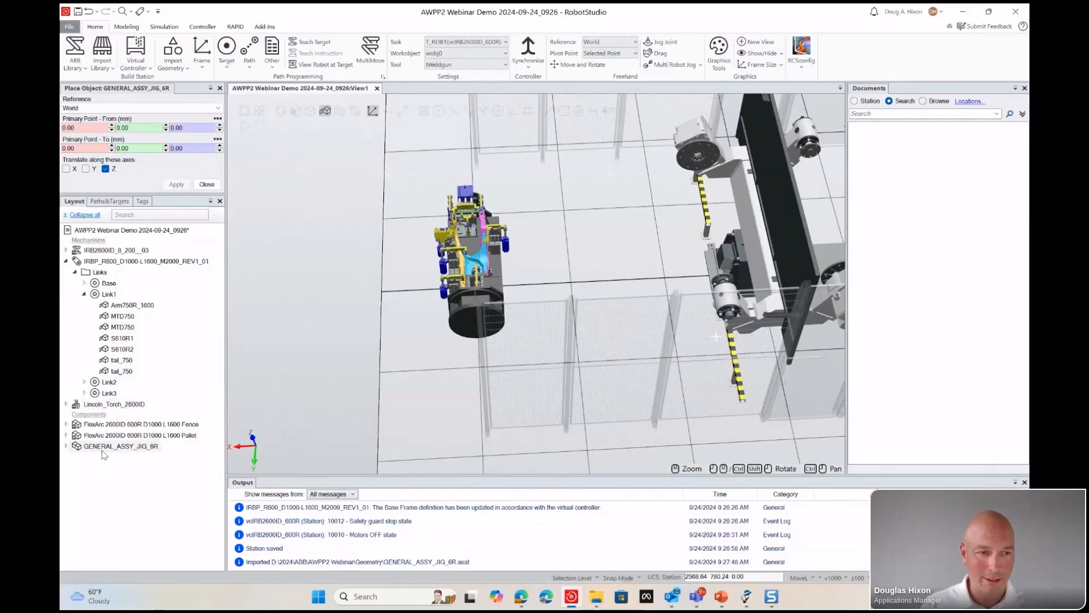
Try attaching GENERAL_ASSY_JIG_6R to the positioner's Irbp610R_1 flange with its position updated, and undo the attachment.
{"action": "left_click", "coordinate": [121, 446]}
{"action": "left_click_drag", "start_coordinate": [112, 268], "coordinate": [114, 268]}
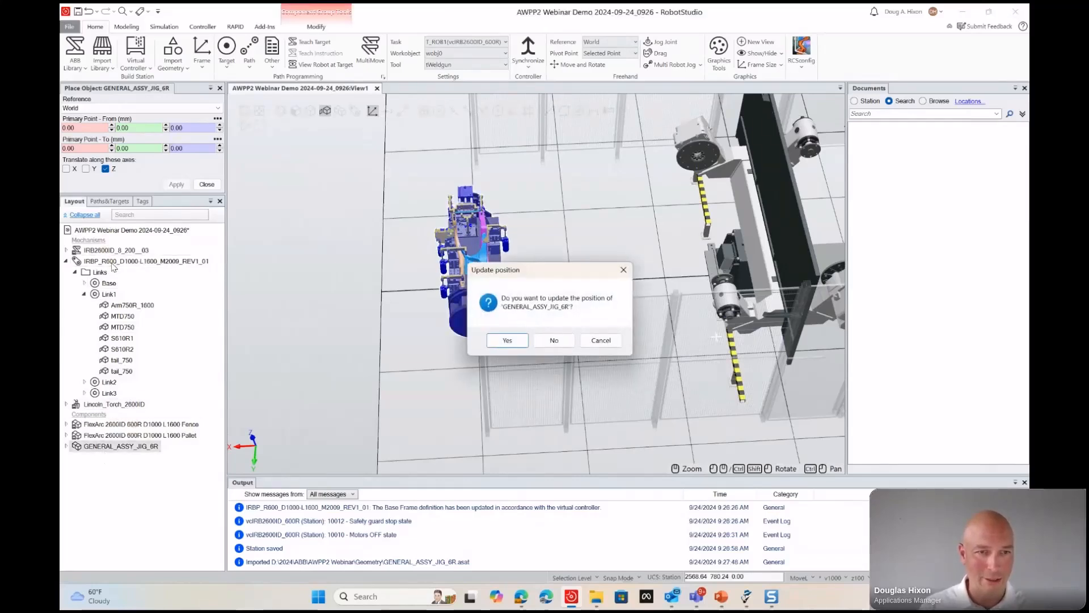
{"action": "left_click", "coordinate": [506, 342]}
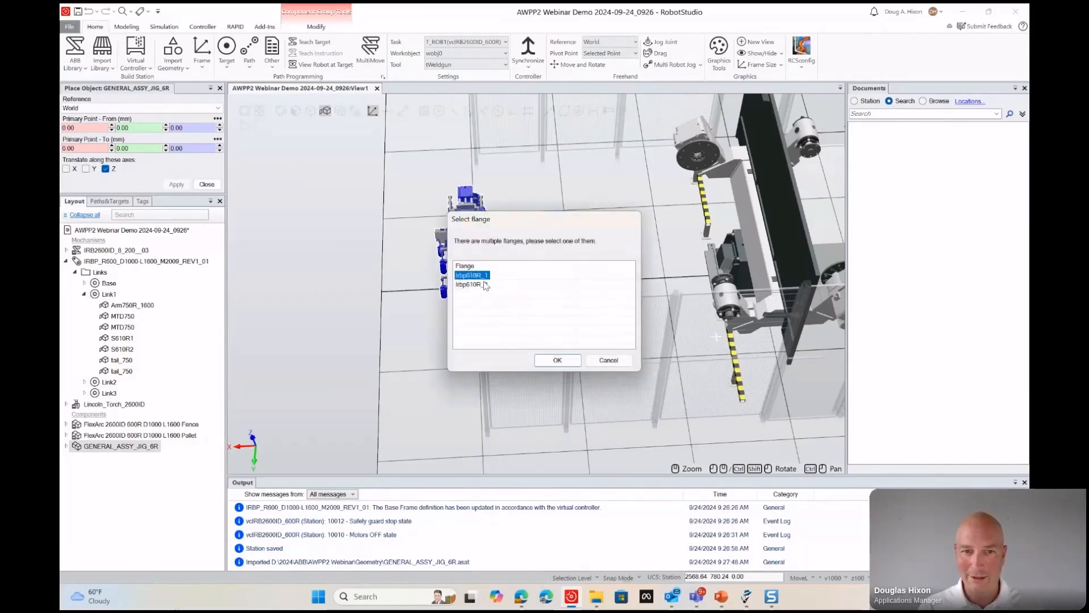
{"action": "left_click", "coordinate": [557, 359]}
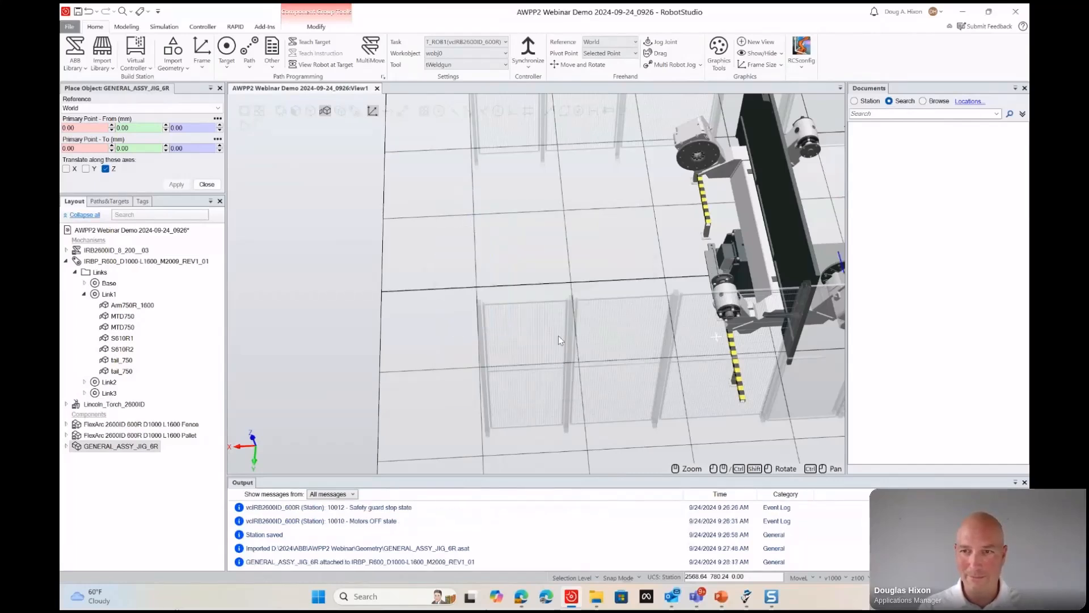
{"action": "scroll", "coordinate": [545, 336], "scroll_direction": "down", "scroll_amount": 3}
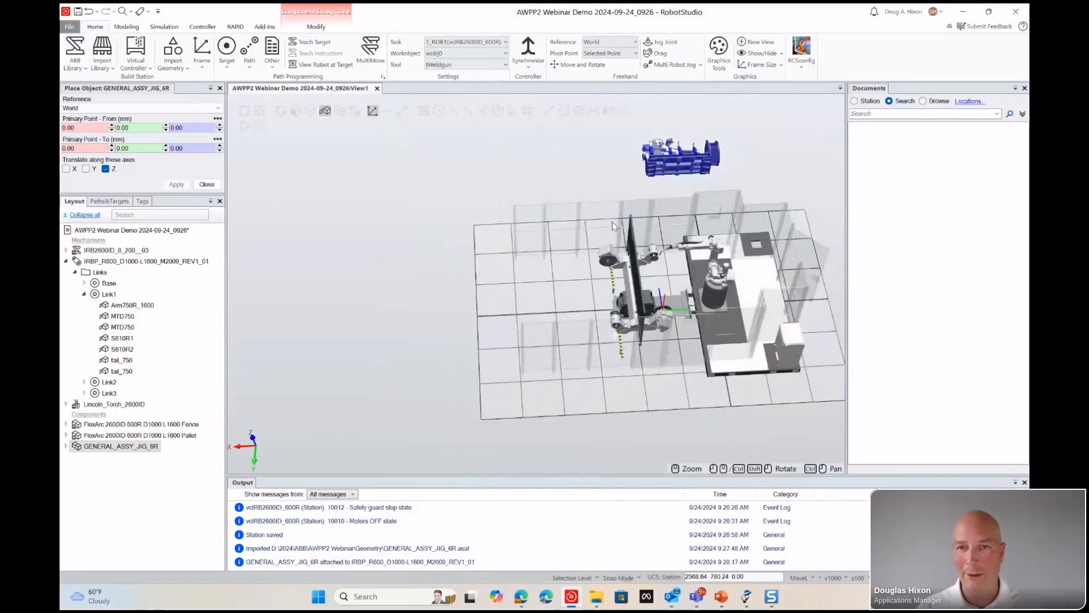
{"action": "left_click", "coordinate": [89, 11]}
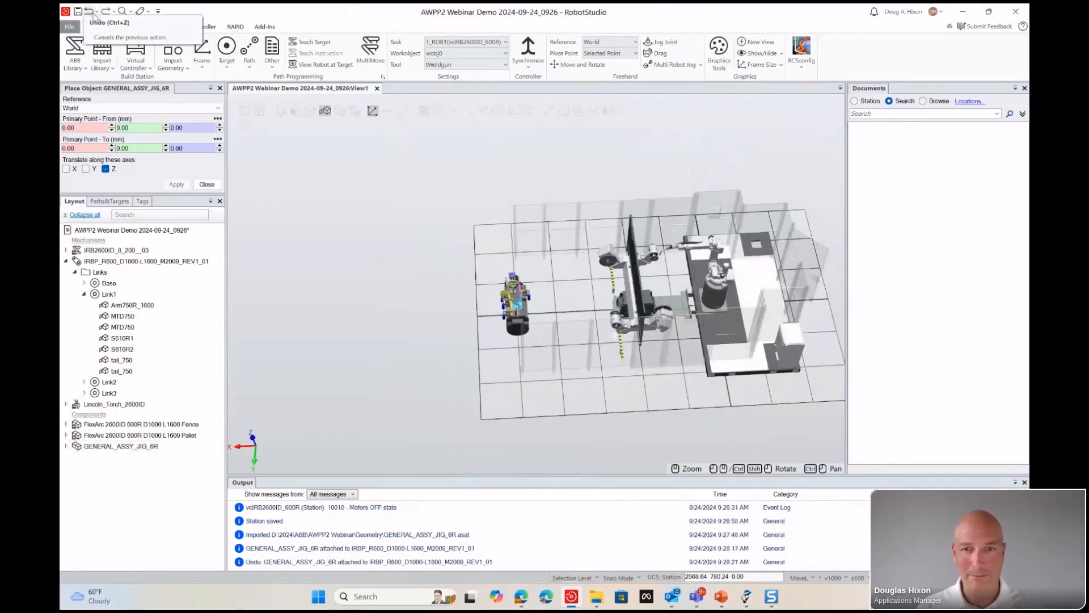
Select the Irbp610R_1 frame at the centre of the positioner's faceplate and set it as the UCS.
{"action": "left_click_drag", "start_coordinate": [590, 361], "coordinate": [456, 264], "text": "ctrl"}
{"action": "left_click_drag", "start_coordinate": [554, 338], "coordinate": [570, 278], "text": "ctrl+shift"}
{"action": "left_click_drag", "start_coordinate": [570, 278], "coordinate": [548, 350], "text": "ctrl"}
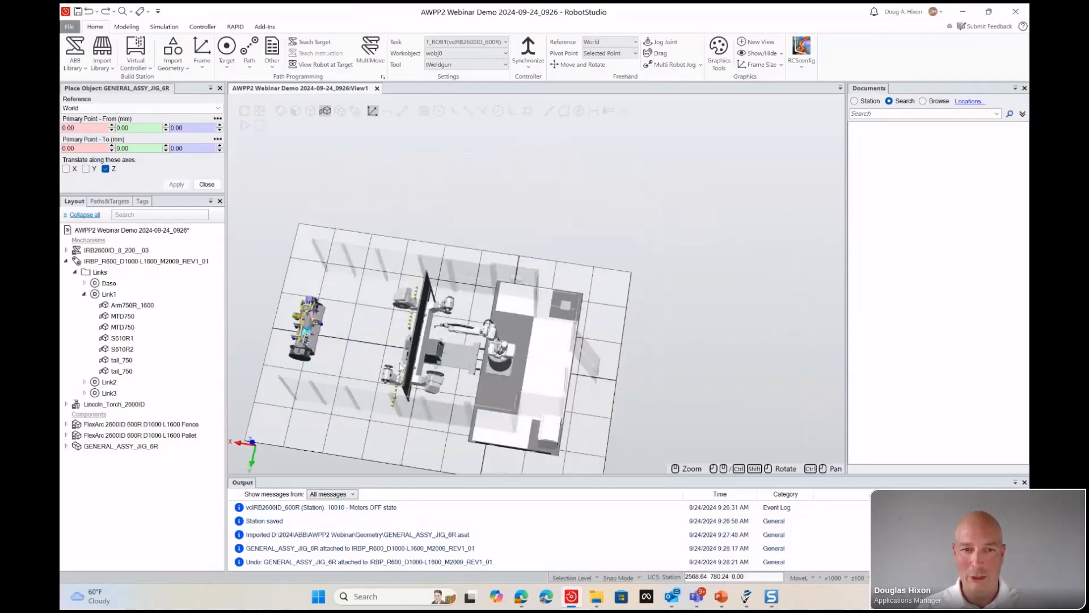
{"action": "scroll", "coordinate": [500, 384], "scroll_direction": "up", "scroll_amount": 8}
{"action": "left_click_drag", "start_coordinate": [573, 402], "coordinate": [475, 392], "text": "ctrl+shift"}
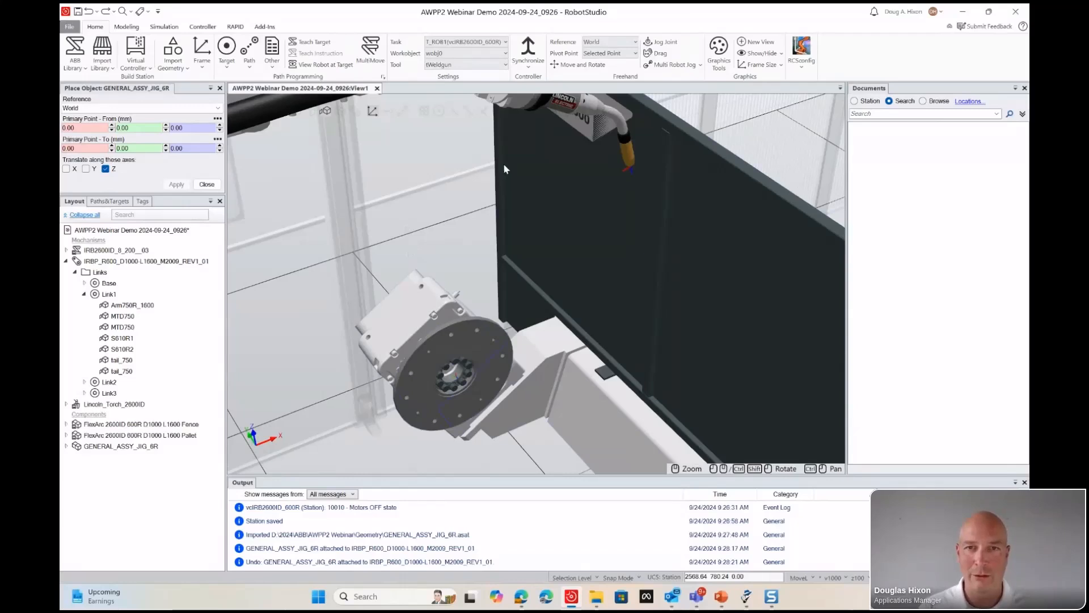
{"action": "left_click", "coordinate": [459, 383]}
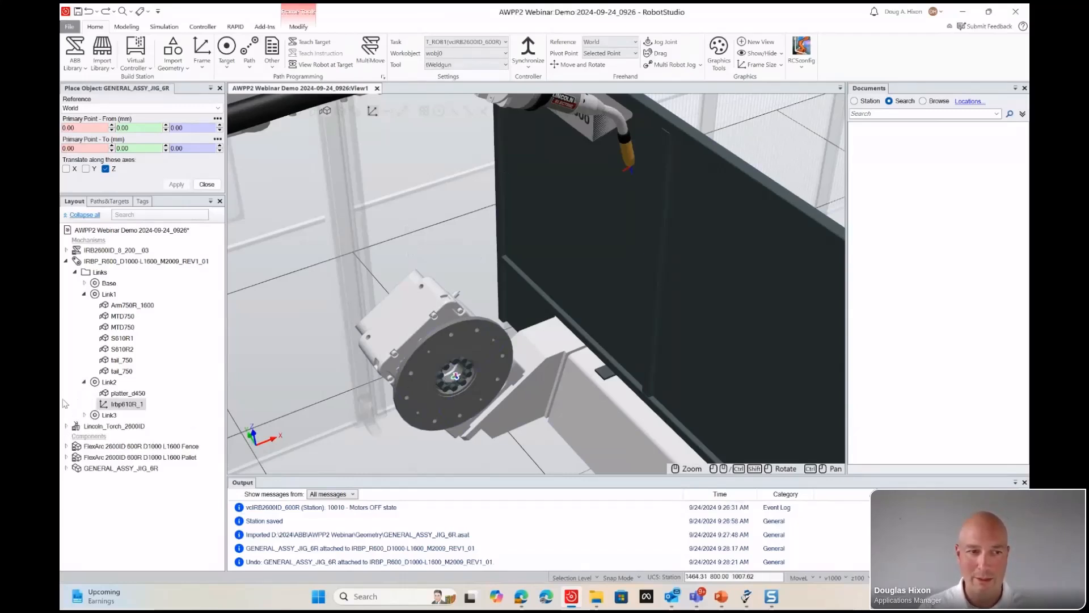
{"action": "left_click", "coordinate": [298, 26]}
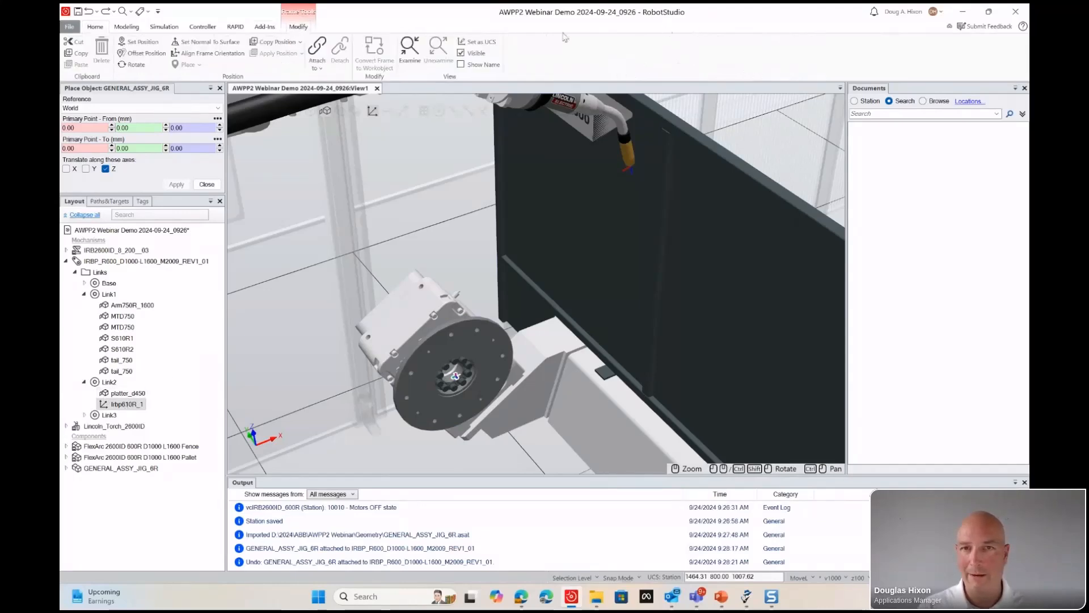
{"action": "left_click", "coordinate": [475, 42]}
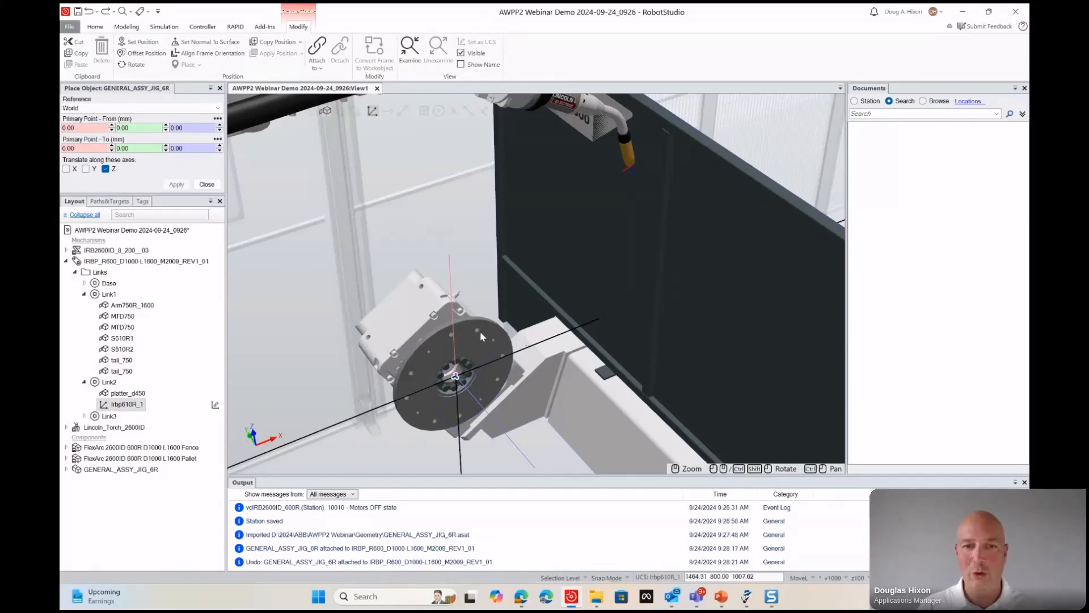
Start a one-point placement of GENERAL_ASSY_JIG_6R with UCS as the reference.
{"action": "scroll", "coordinate": [480, 331], "scroll_direction": "down", "scroll_amount": 5}
{"action": "scroll", "coordinate": [474, 335], "scroll_direction": "down", "scroll_amount": 3}
{"action": "left_click_drag", "start_coordinate": [475, 336], "coordinate": [513, 356], "text": "ctrl+shift"}
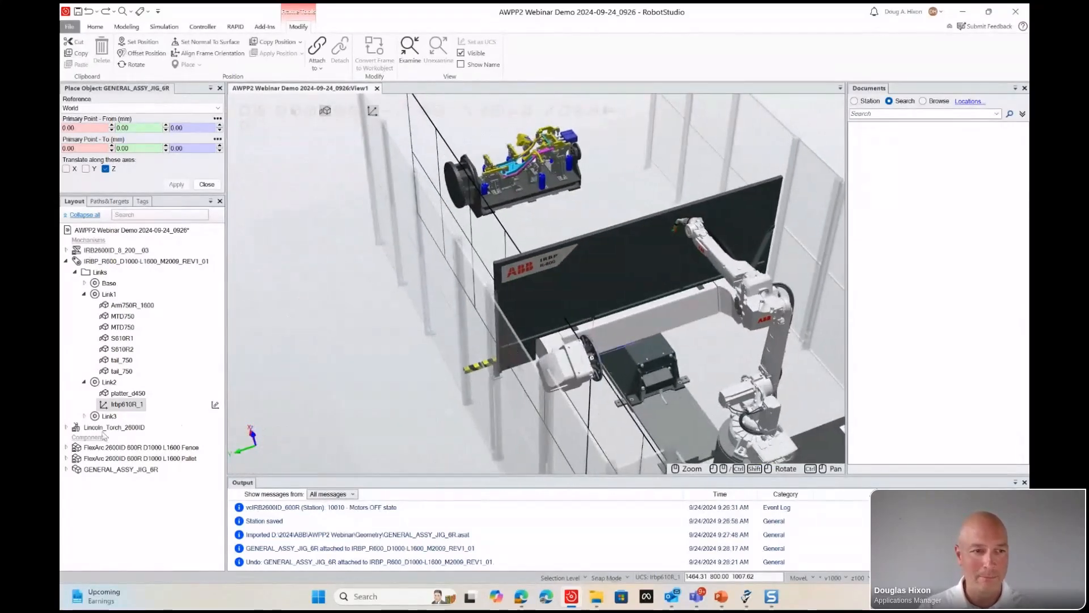
{"action": "left_click", "coordinate": [104, 470]}
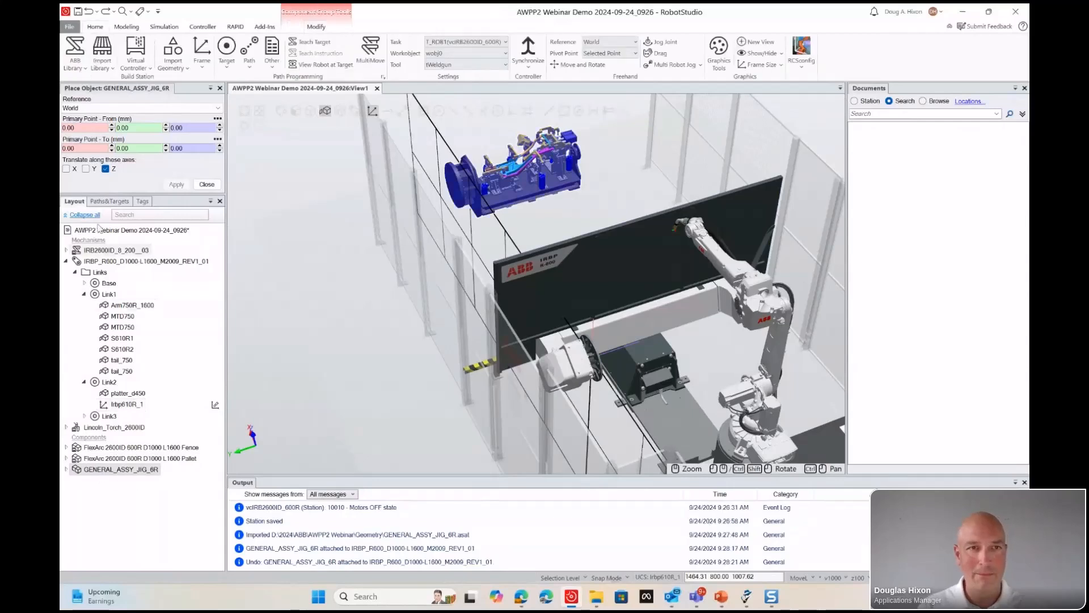
{"action": "left_click", "coordinate": [311, 28]}
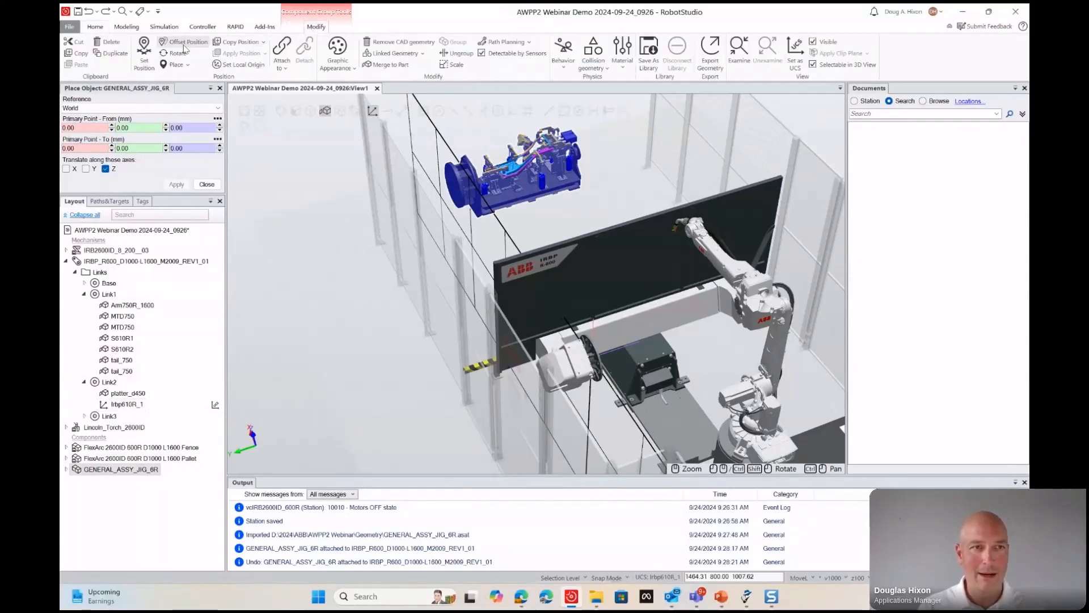
{"action": "left_click", "coordinate": [176, 64]}
{"action": "left_click", "coordinate": [186, 78]}
{"action": "left_click", "coordinate": [85, 108]}
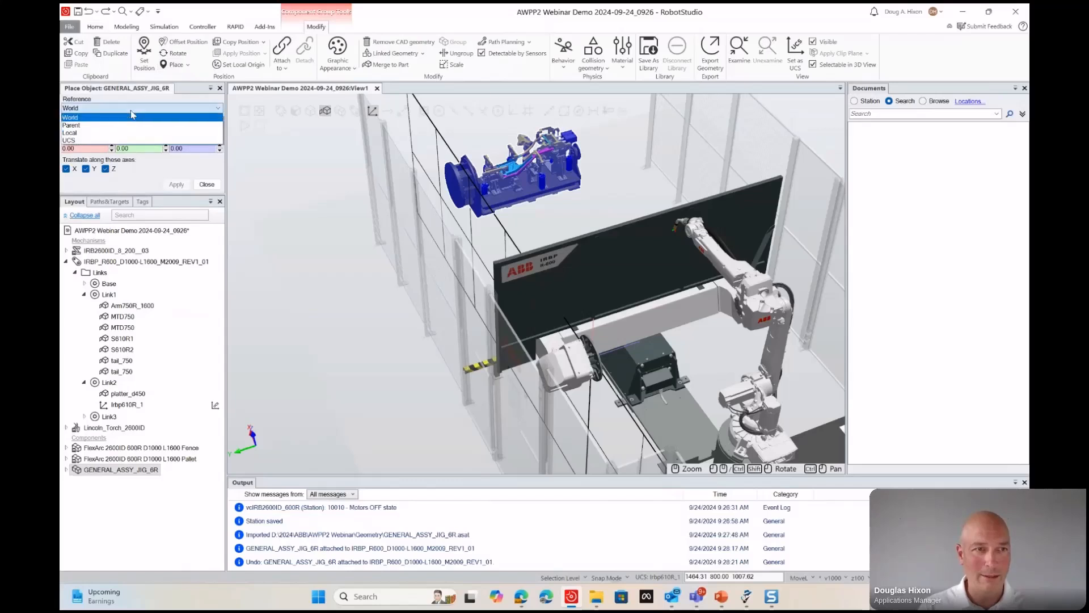
{"action": "left_click", "coordinate": [79, 141]}
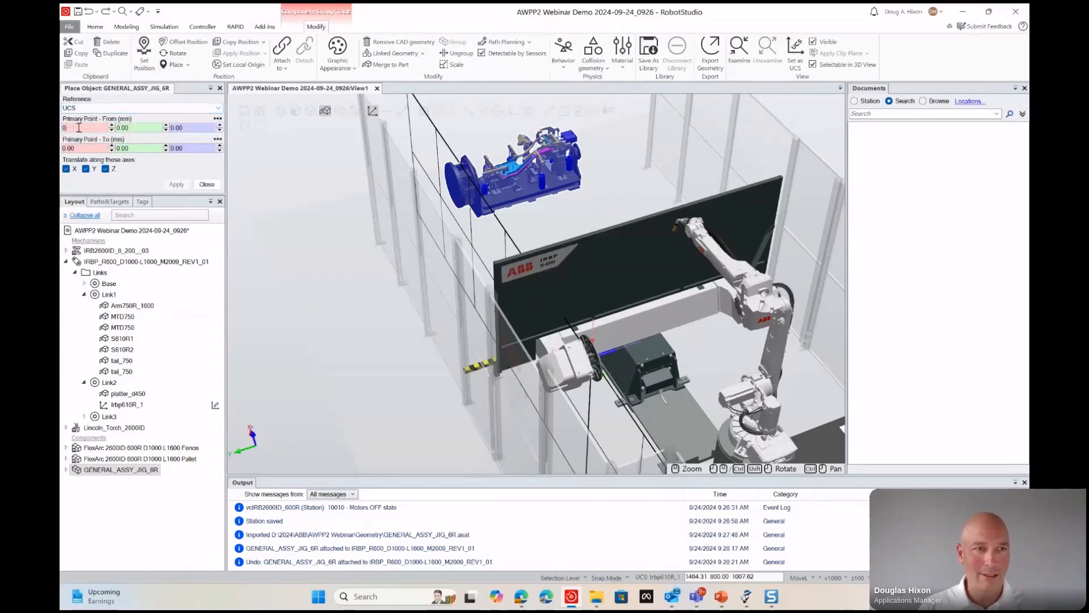
Place the jig from the centre of its round end plate (-507.62, -3535.69, 0.00 mm) to the UCS origin 0, 0, 0.
{"action": "left_click", "coordinate": [439, 112]}
{"action": "left_click", "coordinate": [158, 129]}
{"action": "left_click", "coordinate": [452, 179]}
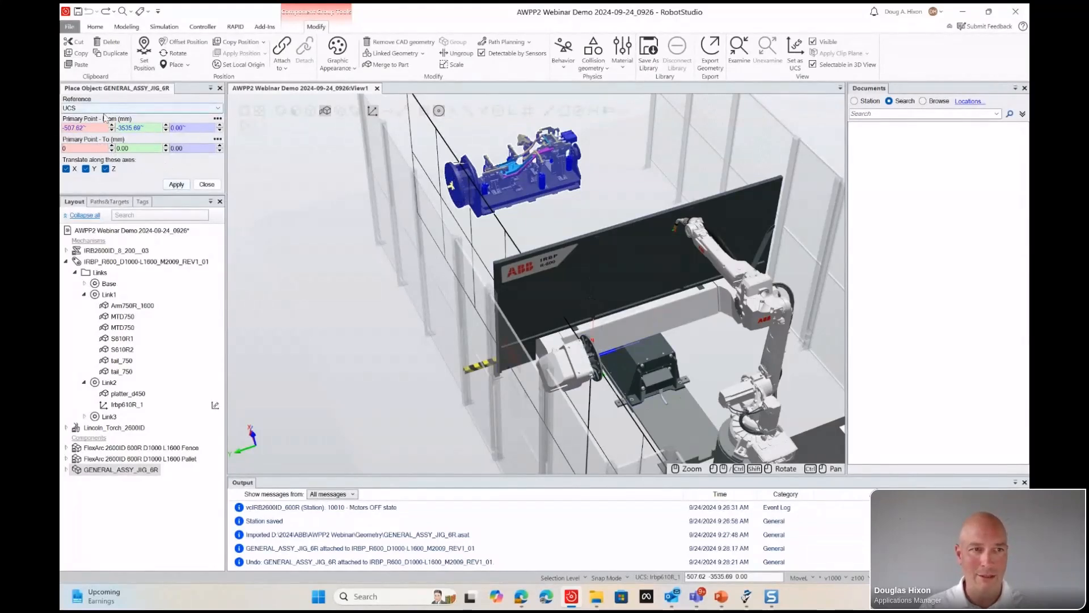
{"action": "left_click", "coordinate": [180, 187]}
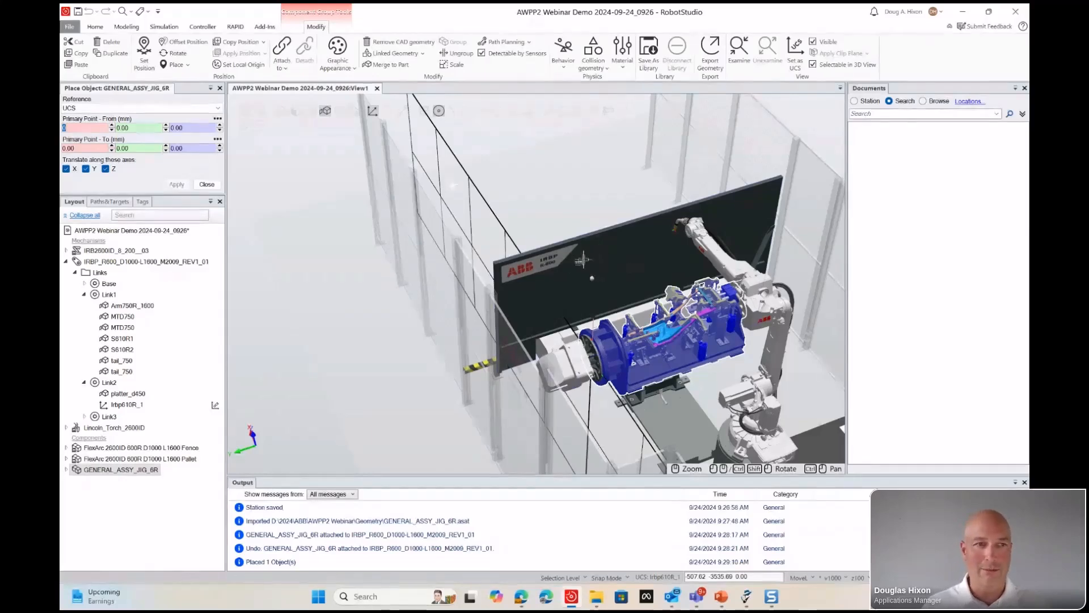
{"action": "left_click", "coordinate": [207, 185]}
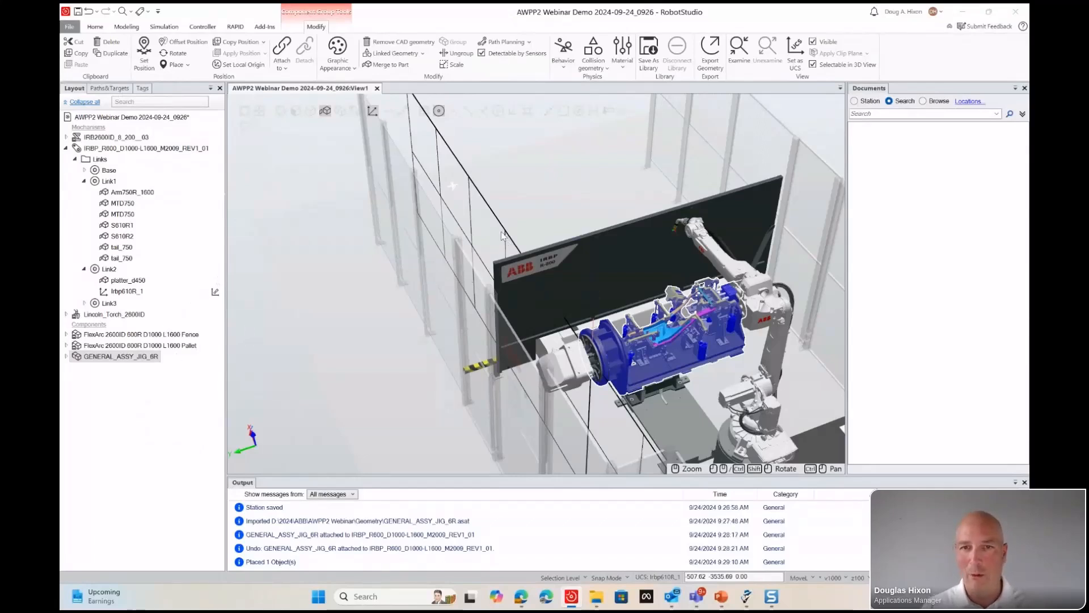
{"action": "scroll", "coordinate": [506, 239], "scroll_direction": "down", "scroll_amount": 5}
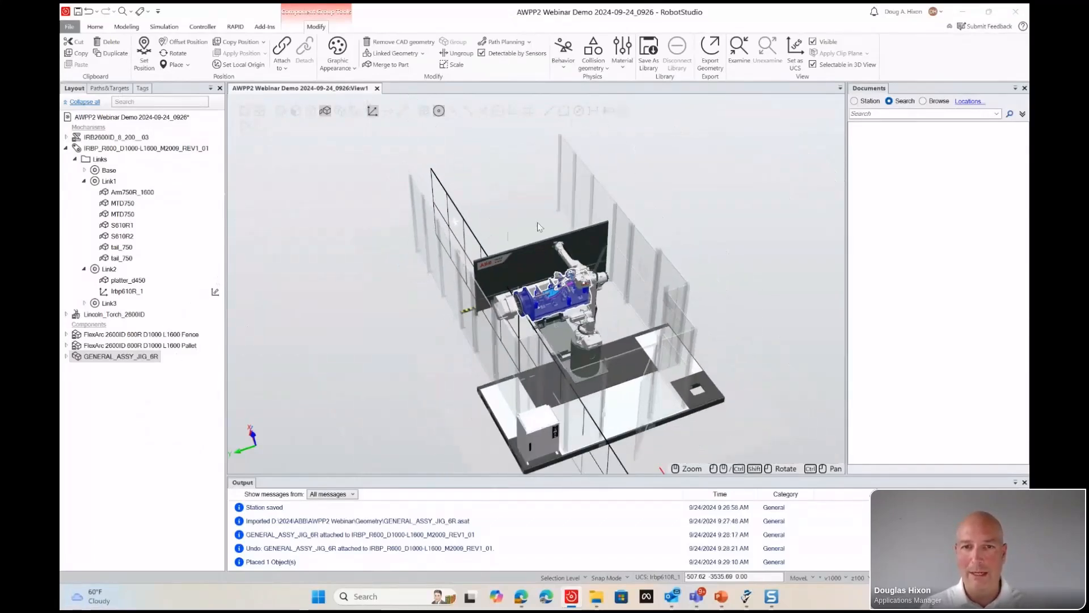
Set the local origin position of GENERAL_ASSY_JIG_6R to 0, 0, 0 mm with UCS as the reference.
{"action": "scroll", "coordinate": [466, 276], "scroll_direction": "up", "scroll_amount": 3}
{"action": "scroll", "coordinate": [522, 340], "scroll_direction": "up", "scroll_amount": 3}
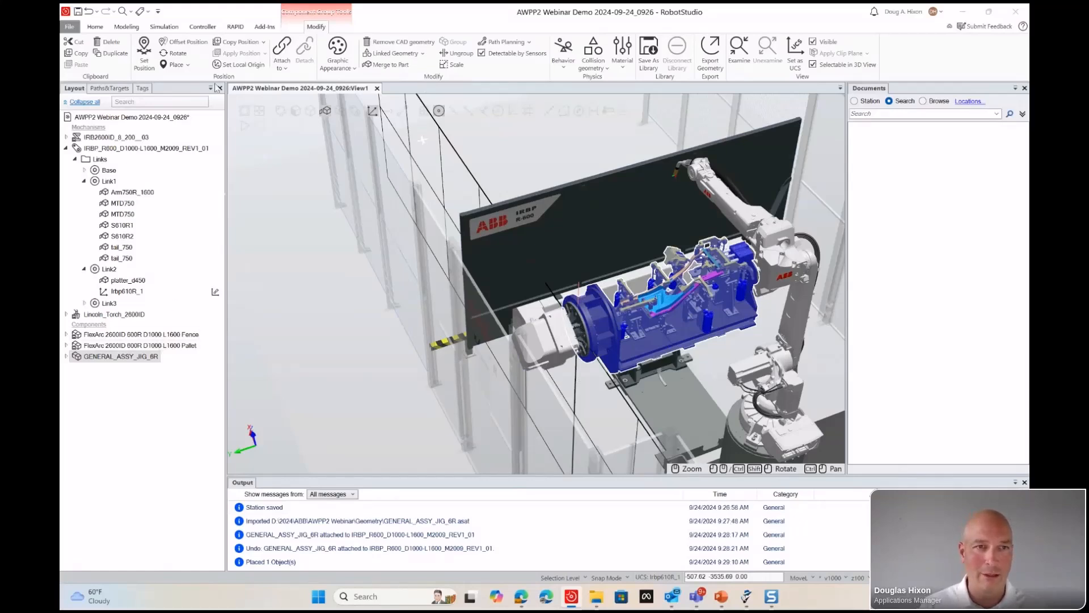
{"action": "left_click", "coordinate": [239, 66]}
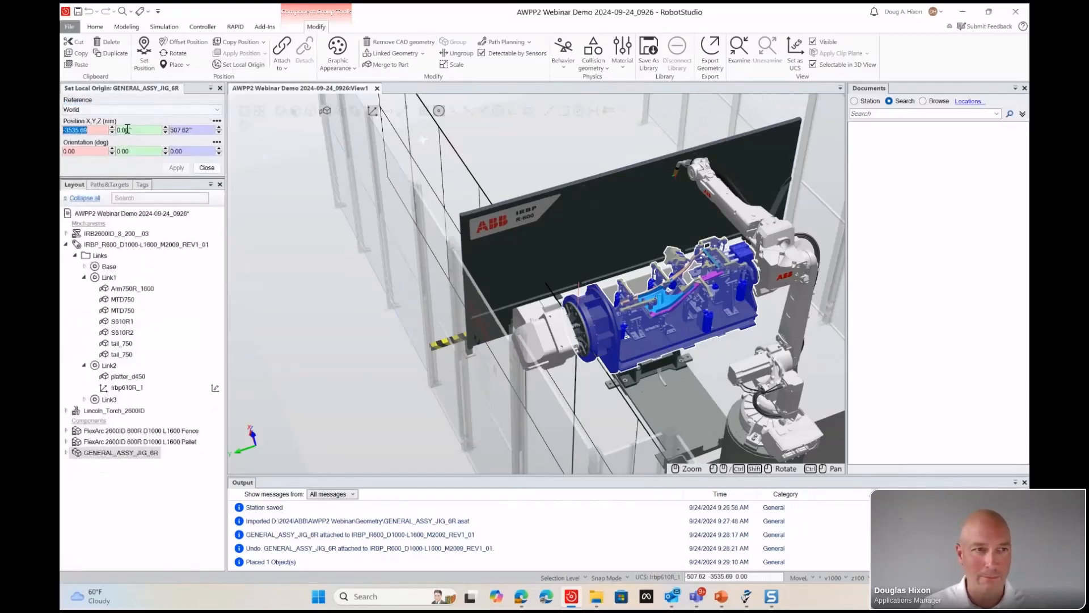
{"action": "left_click", "coordinate": [123, 111]}
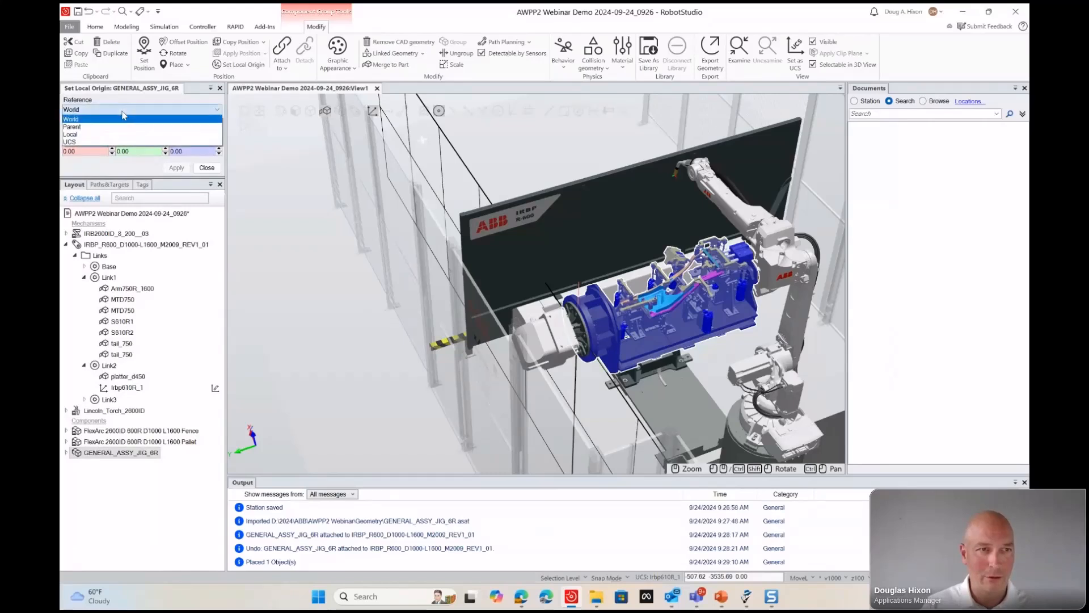
{"action": "left_click", "coordinate": [108, 142]}
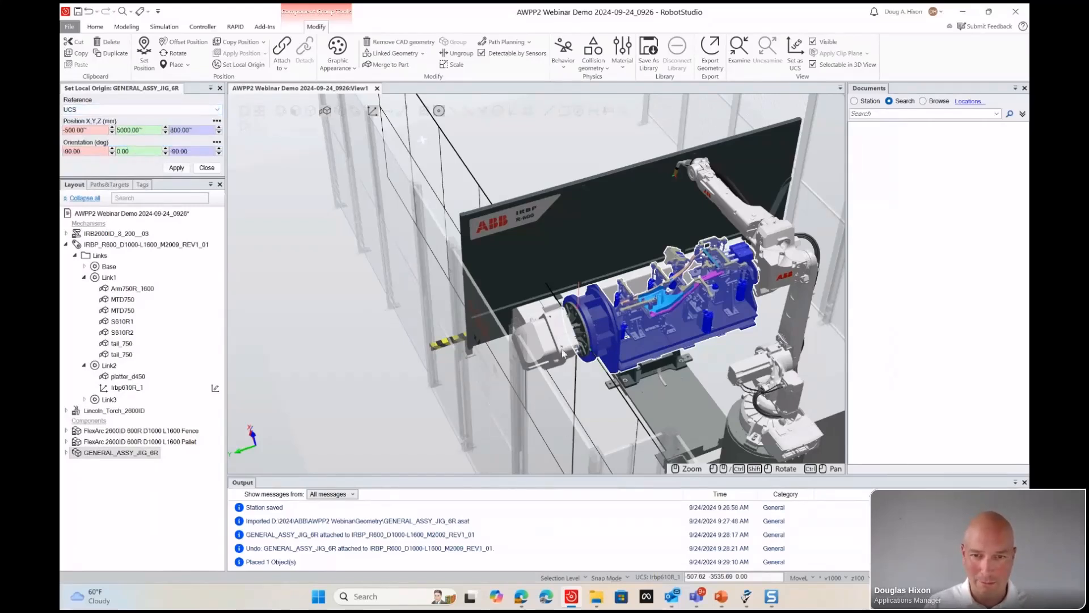
{"action": "left_click_drag", "start_coordinate": [614, 335], "coordinate": [576, 323], "text": "ctrl+shift"}
{"action": "left_click", "coordinate": [85, 130]}
{"action": "type", "text": "0"}
{"action": "key", "text": "Caps_Lock"}
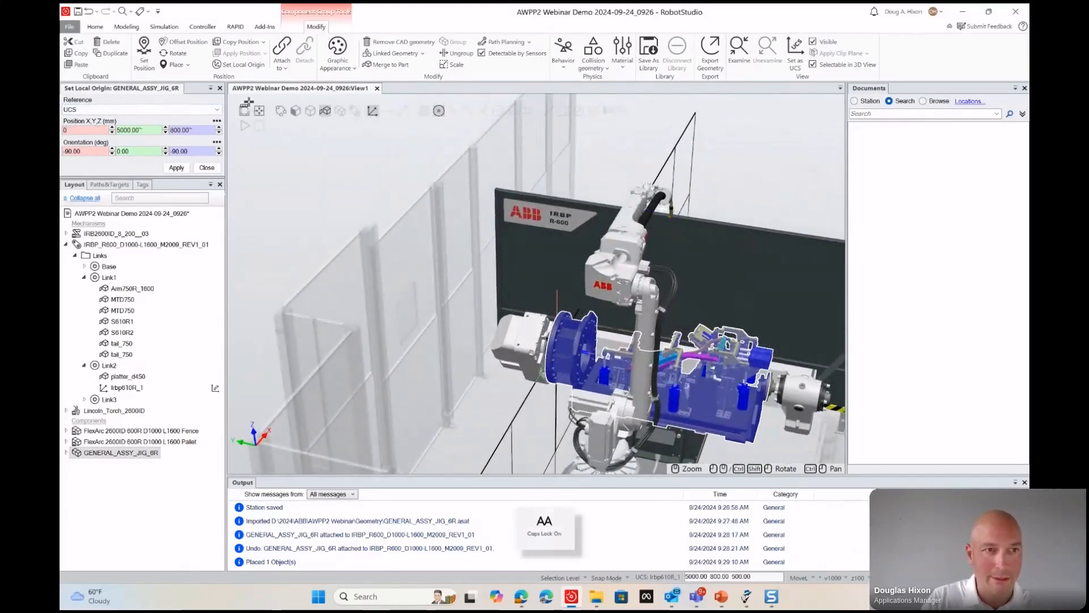
{"action": "key", "text": "Tab"}
{"action": "type", "text": "0"}
{"action": "key", "text": "Tab"}
{"action": "type", "text": "0"}
Set the jig's local origin orientation to 0, 0, 0 degrees and apply the new local origin.
{"action": "key", "text": "Tab"}
{"action": "type", "text": "0"}
{"action": "key", "text": "Tab"}
{"action": "type", "text": "0"}
{"action": "key", "text": "Tab"}
{"action": "type", "text": "0"}
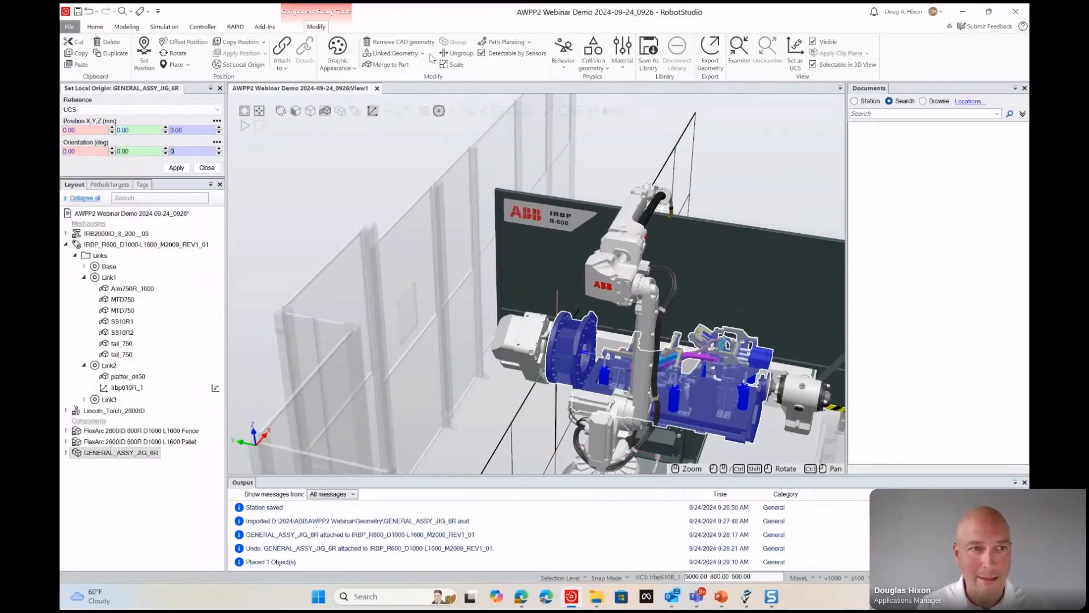
{"action": "left_click", "coordinate": [175, 168]}
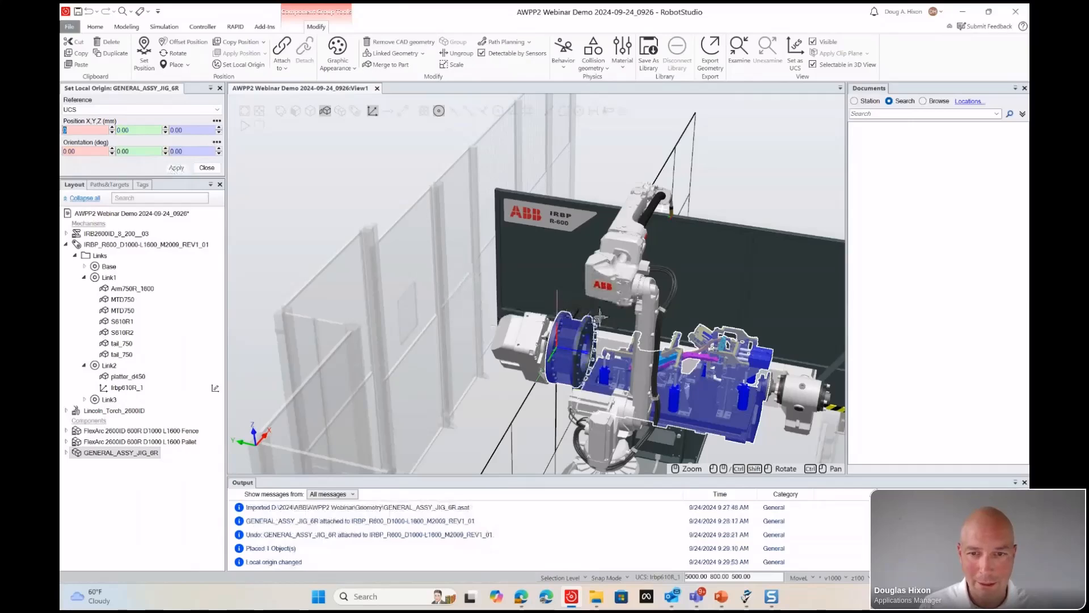
Save the jig as the library file GENERAL_ASSY_JIG_6R.rslib in the AWPP2 Webinar Library folder.
{"action": "left_click_drag", "start_coordinate": [550, 344], "coordinate": [564, 358], "text": "ctrl+shift"}
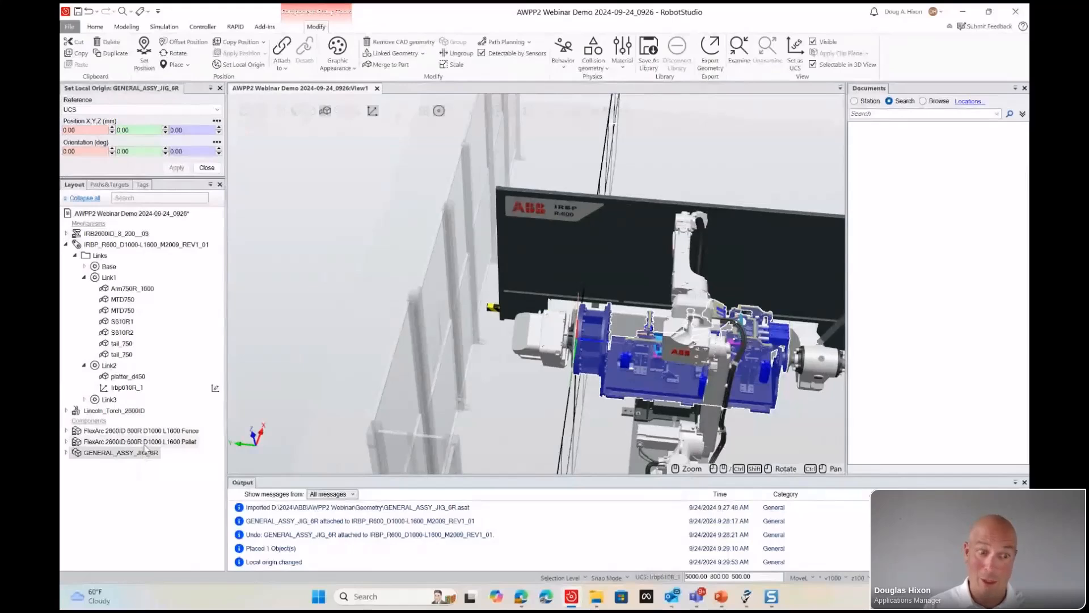
{"action": "right_click", "coordinate": [146, 453]}
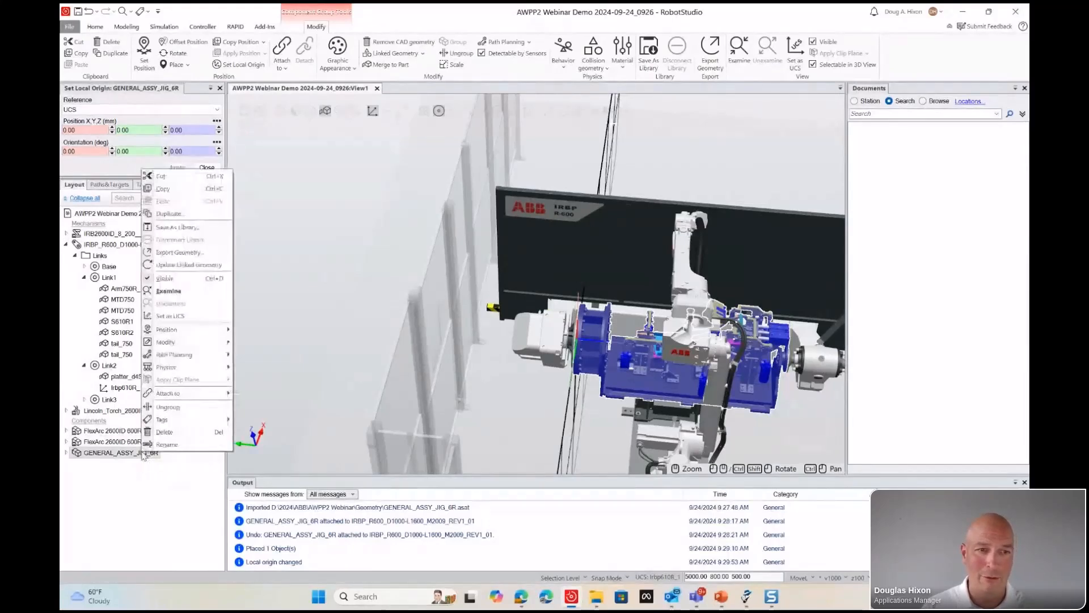
{"action": "left_click", "coordinate": [178, 227]}
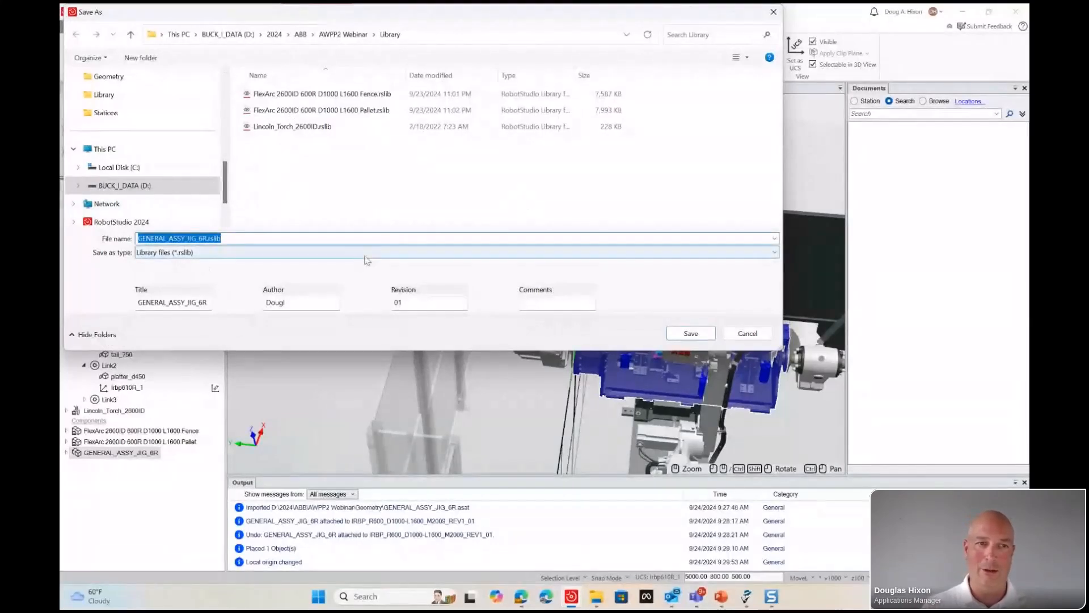
{"action": "left_click", "coordinate": [690, 334]}
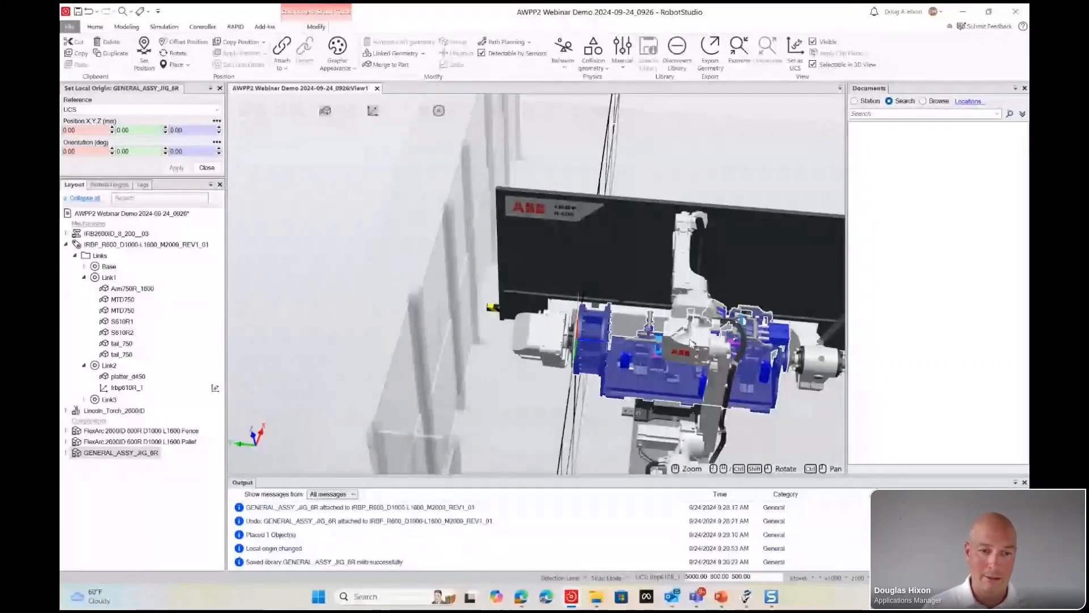
Try attaching GENERAL_ASSY_JIG_6R to the positioner's Irbp610R_2 flange with its position updated, and undo the attachment.
{"action": "left_click_drag", "start_coordinate": [691, 343], "coordinate": [437, 316], "text": "ctrl+shift"}
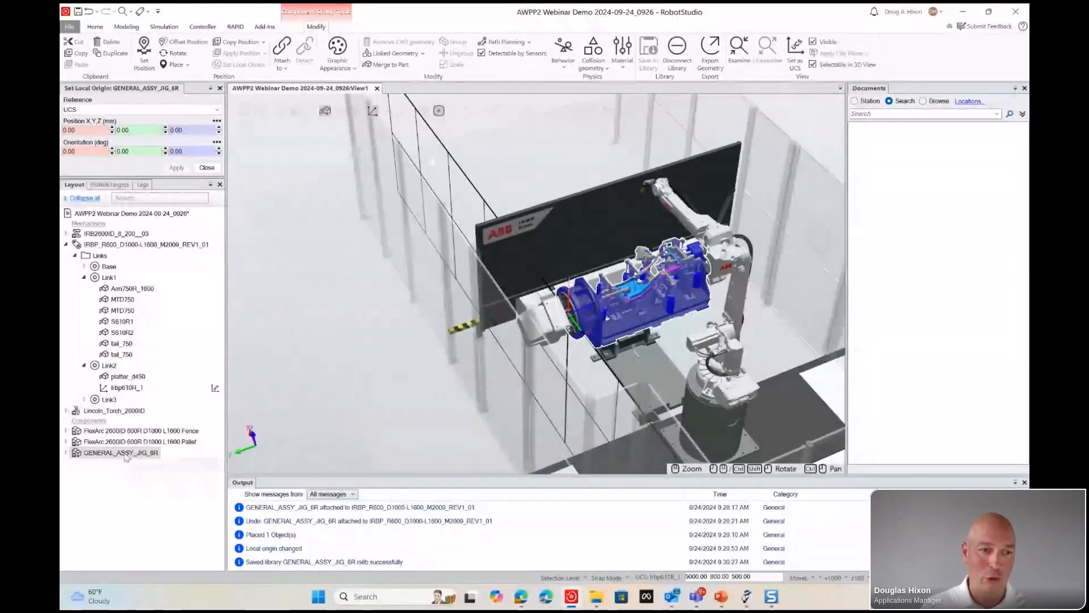
{"action": "left_click_drag", "start_coordinate": [130, 448], "coordinate": [153, 246]}
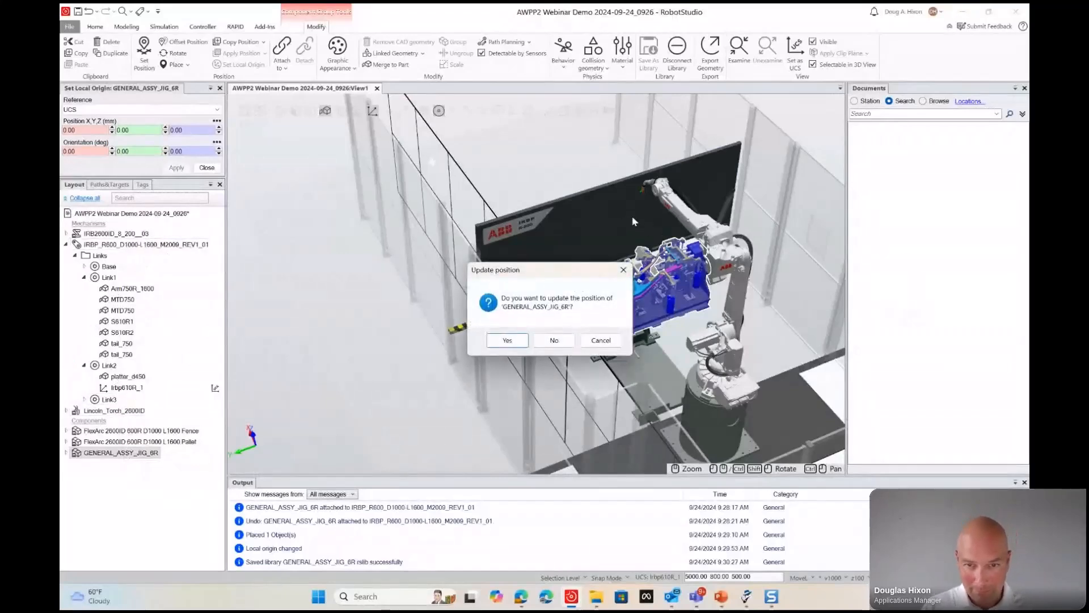
{"action": "left_click", "coordinate": [509, 340]}
{"action": "left_click_drag", "start_coordinate": [537, 222], "coordinate": [332, 216]}
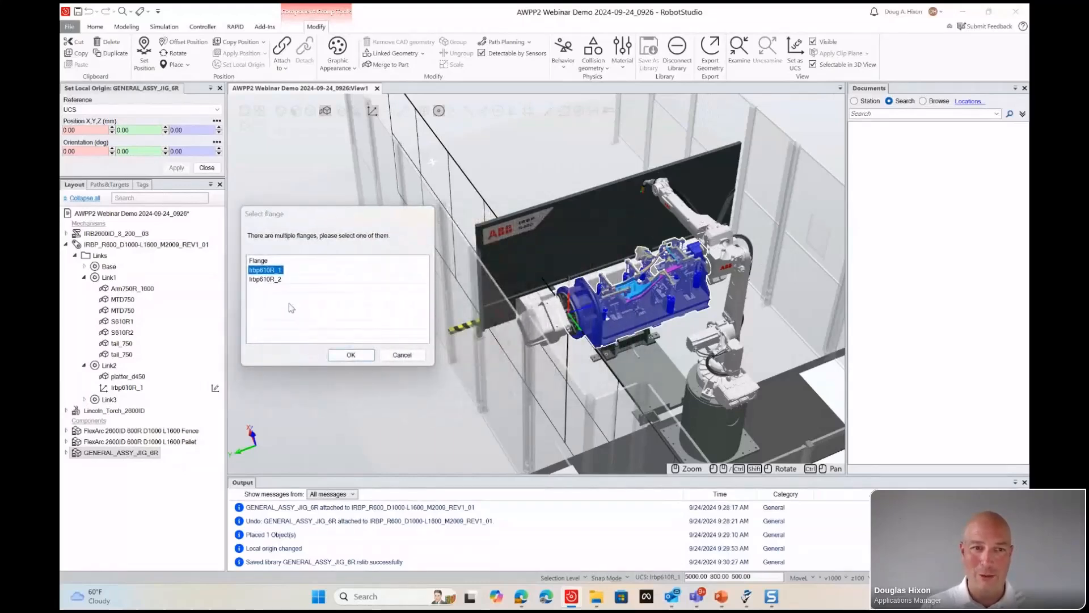
{"action": "left_click", "coordinate": [266, 279]}
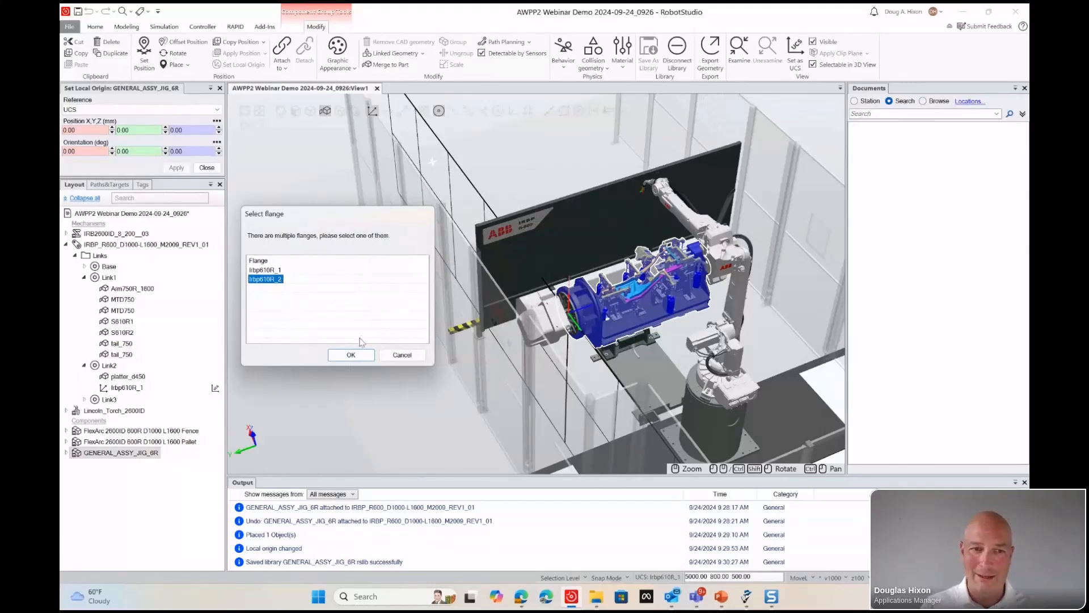
{"action": "left_click", "coordinate": [351, 354]}
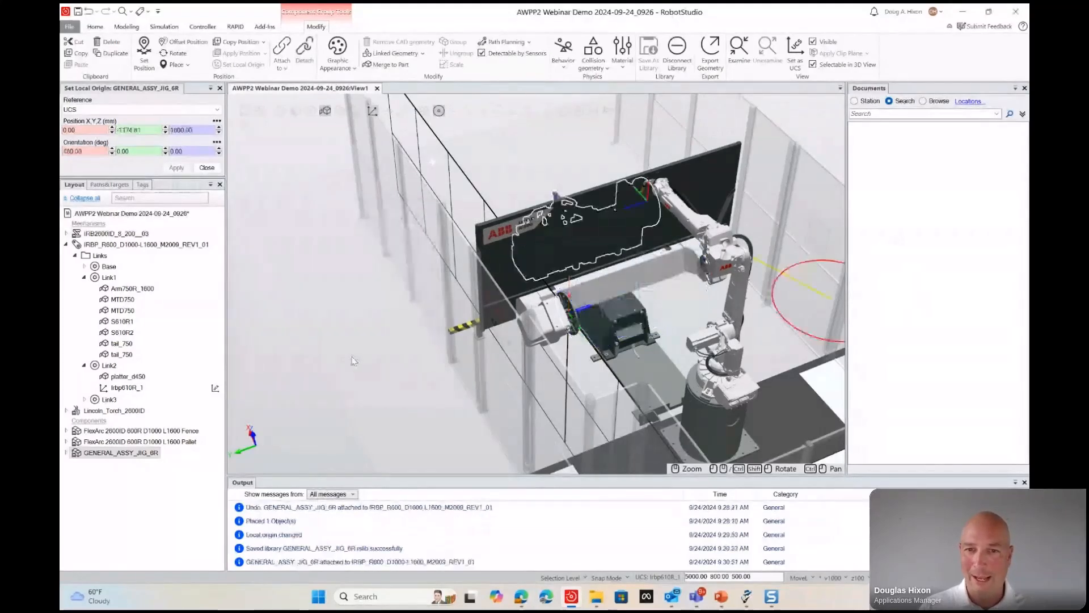
{"action": "left_click_drag", "start_coordinate": [639, 276], "coordinate": [685, 273], "text": "ctrl+shift"}
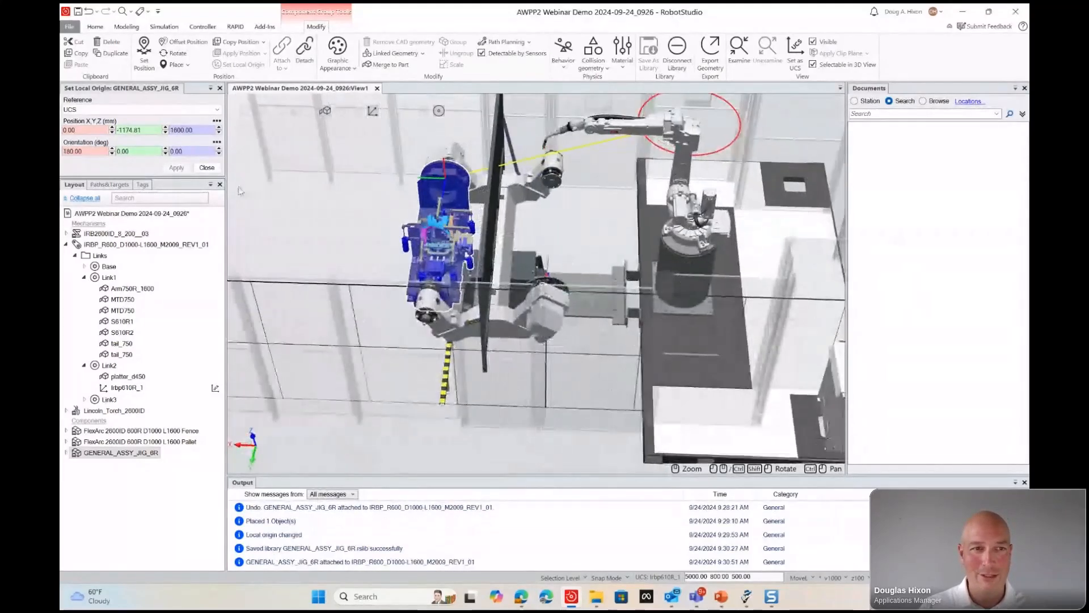
{"action": "left_click", "coordinate": [208, 169]}
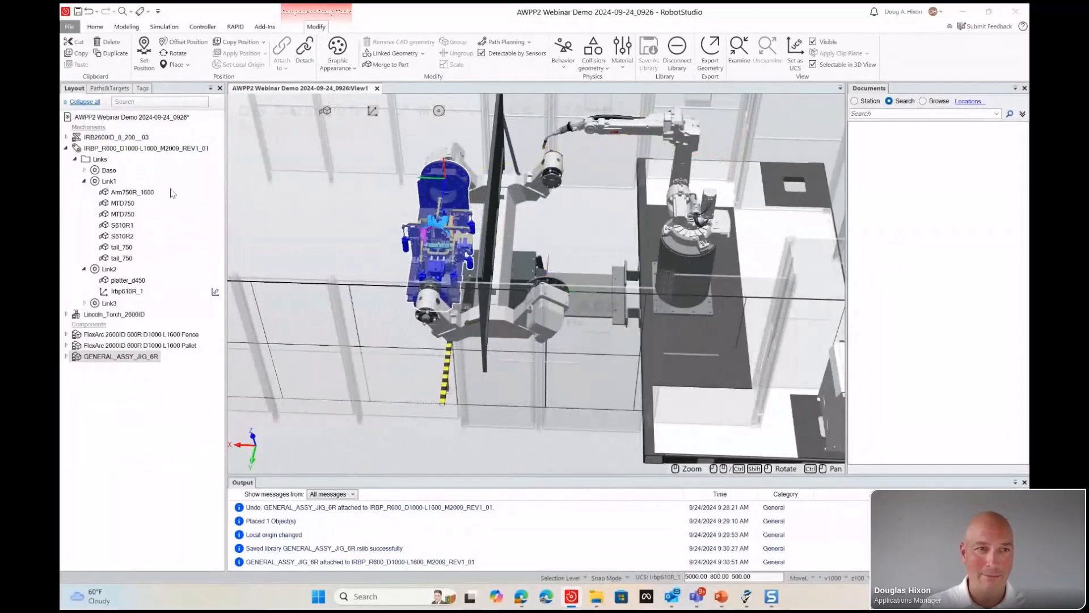
{"action": "left_click", "coordinate": [89, 12]}
Attach GENERAL_ASSY_JIG_6R to the IRBP_R600 positioner's Irbp610R_1 flange with its position updated.
{"action": "left_click_drag", "start_coordinate": [152, 365], "coordinate": [137, 149]}
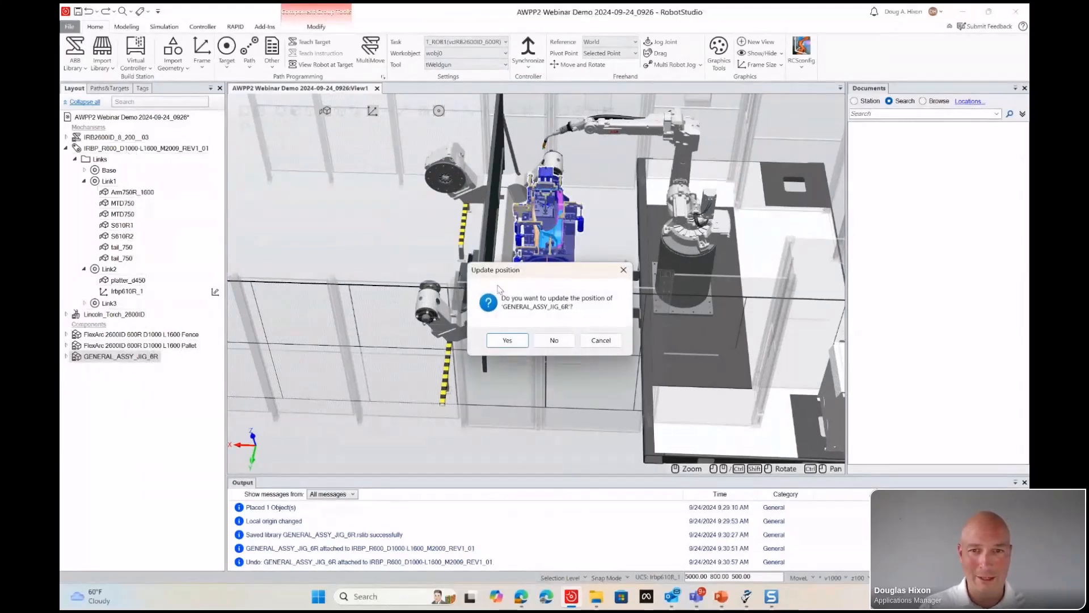
{"action": "left_click", "coordinate": [507, 340]}
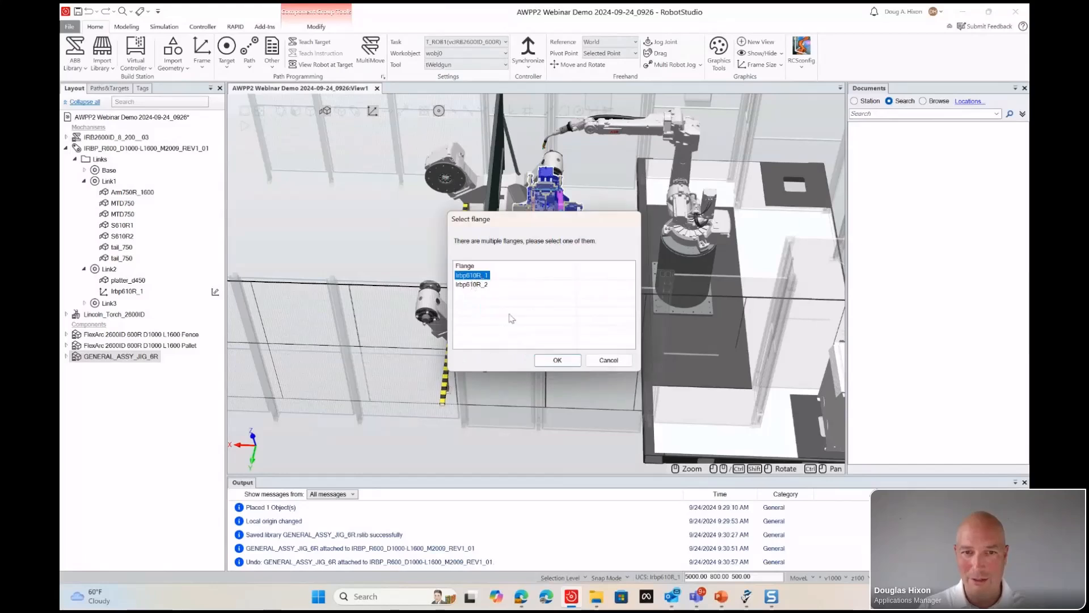
{"action": "left_click", "coordinate": [559, 364]}
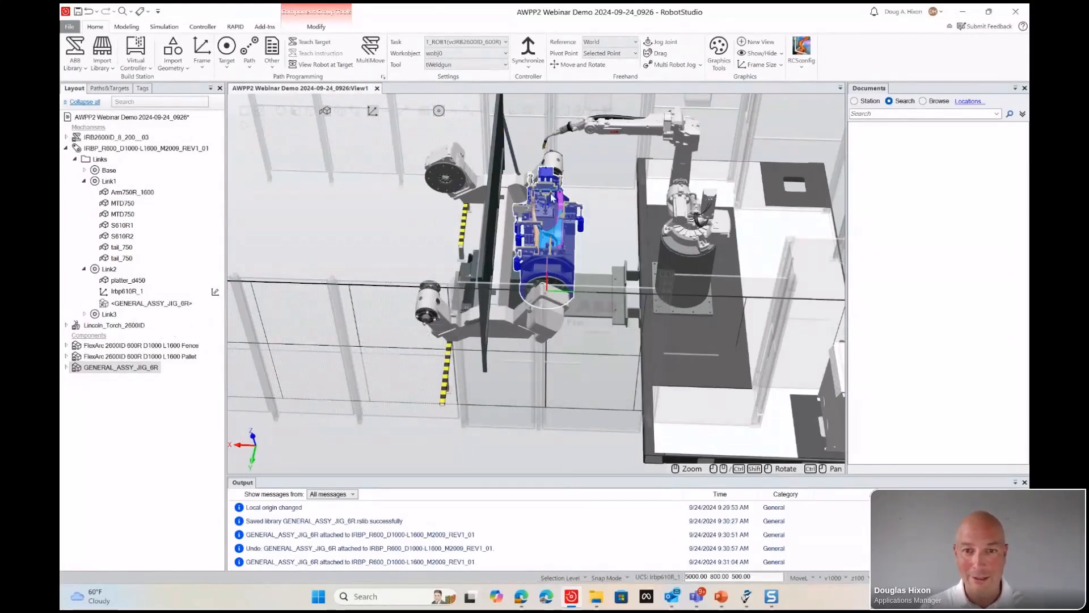
Jog the joint of the positioner's platter_d450 faceplate to check how the attached jig moves with it.
{"action": "left_click_drag", "start_coordinate": [570, 306], "coordinate": [576, 131], "text": "ctrl+shift"}
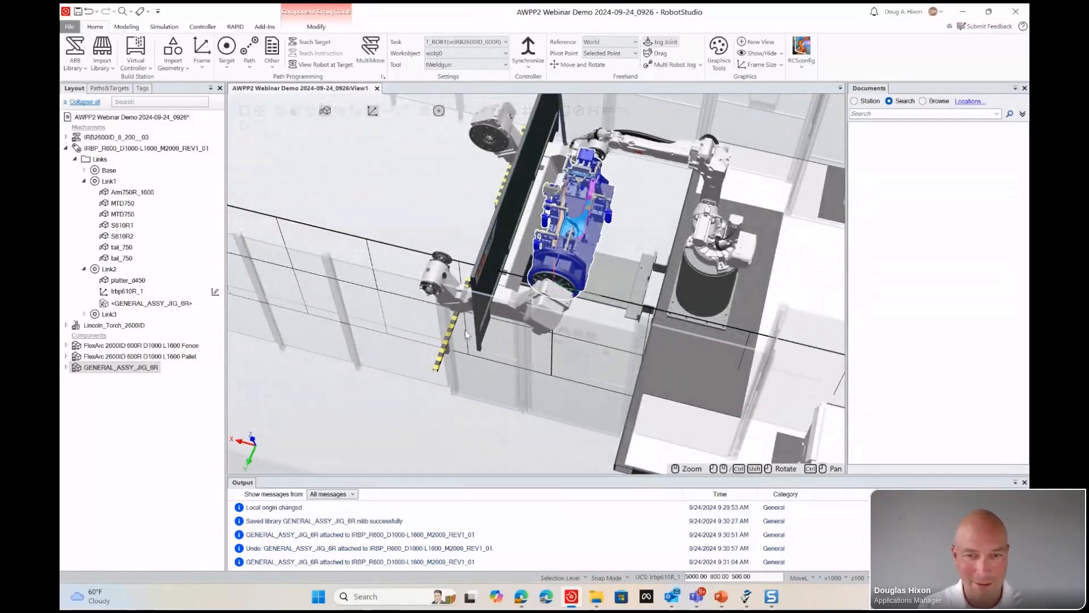
{"action": "scroll", "coordinate": [559, 291], "scroll_direction": "up", "scroll_amount": 4}
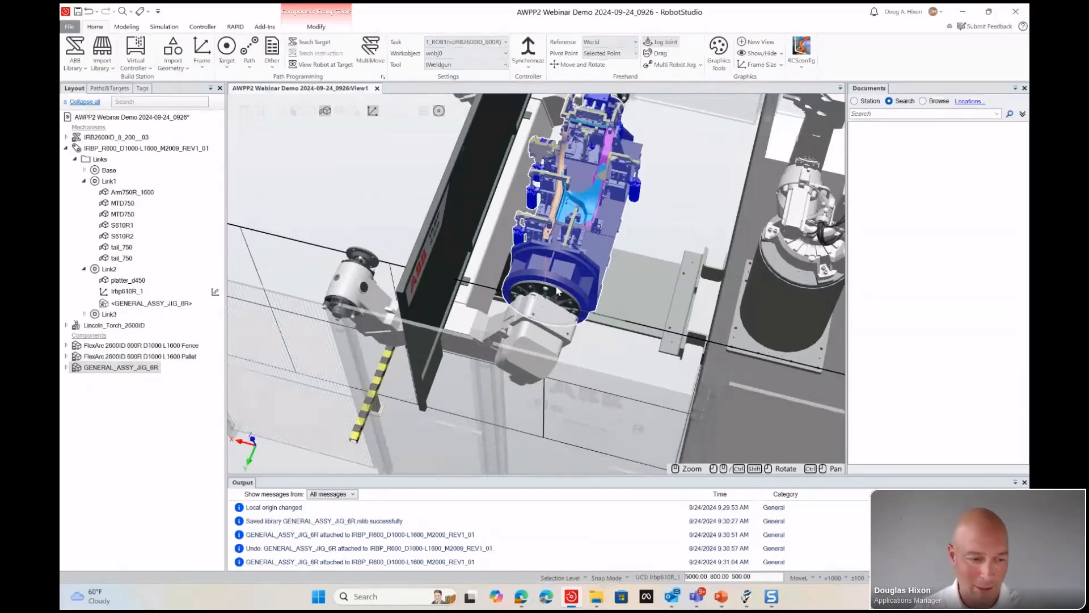
{"action": "mouse_move", "coordinate": [559, 301]}
{"action": "left_mouse_down"}
{"action": "mouse_move", "coordinate": [554, 290]}
{"action": "mouse_move", "coordinate": [561, 298]}
{"action": "left_mouse_up"}
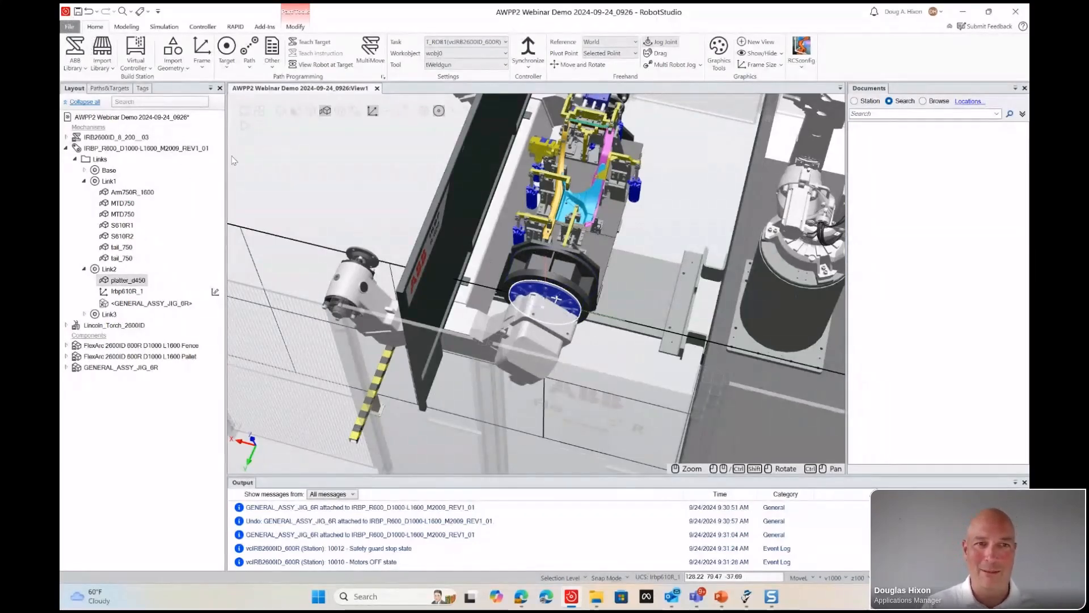
{"action": "scroll", "coordinate": [338, 206], "scroll_direction": "down", "scroll_amount": 5}
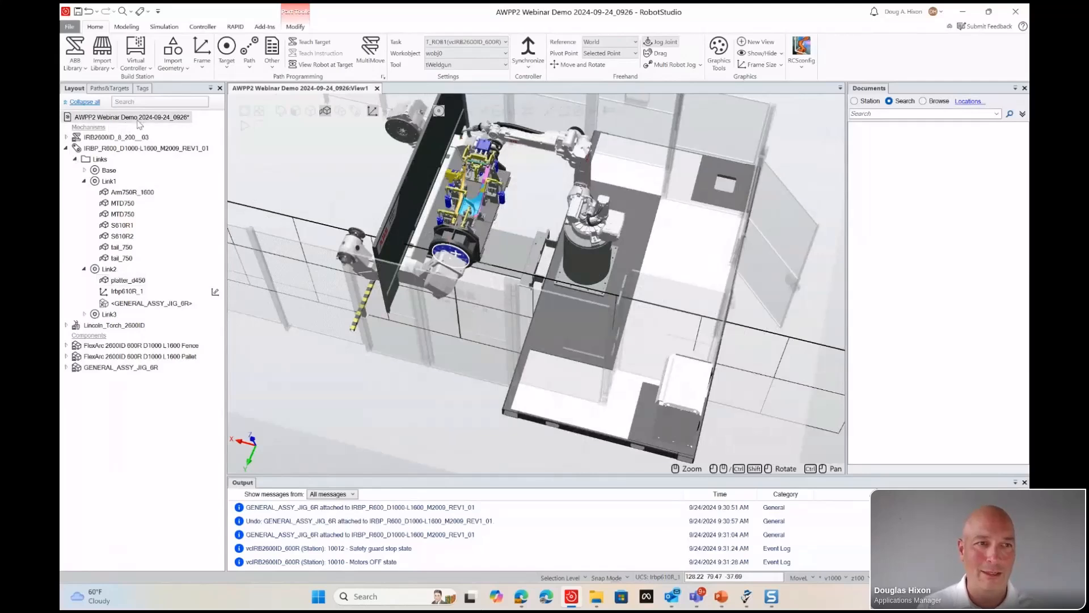
Set the station itself as the UCS and clear the selection.
{"action": "left_click", "coordinate": [138, 118]}
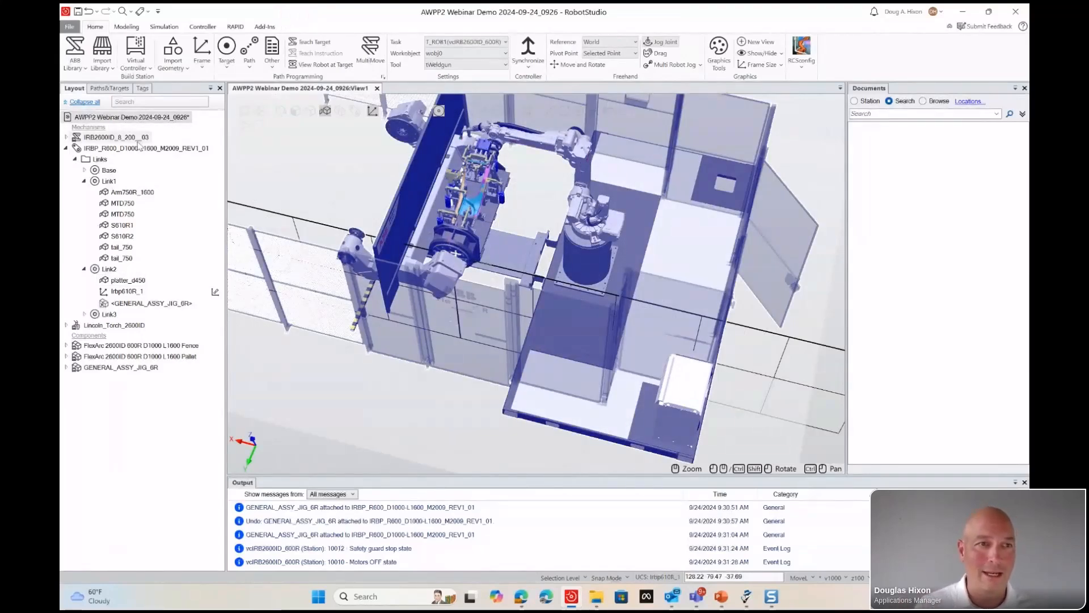
{"action": "left_click_drag", "start_coordinate": [332, 190], "coordinate": [422, 198], "text": "ctrl"}
{"action": "mouse_move", "coordinate": [422, 199]}
{"action": "left_mouse_down", "text": "ctrl"}
{"action": "mouse_move", "coordinate": [473, 196]}
{"action": "mouse_move", "coordinate": [445, 194]}
{"action": "mouse_move", "coordinate": [411, 213]}
{"action": "left_mouse_up", "text": "ctrl"}
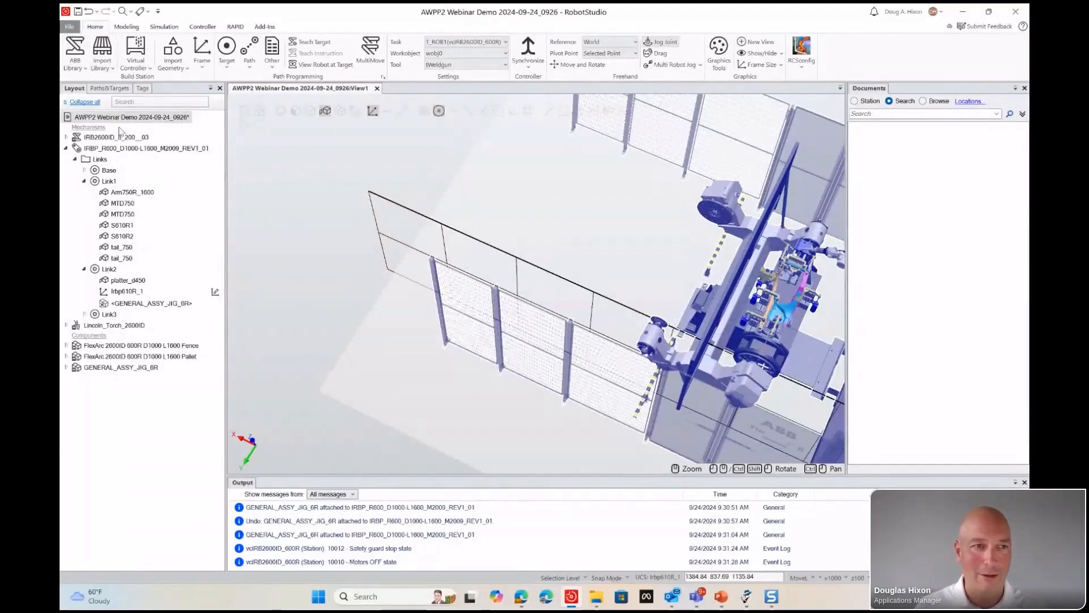
{"action": "right_click", "coordinate": [126, 119]}
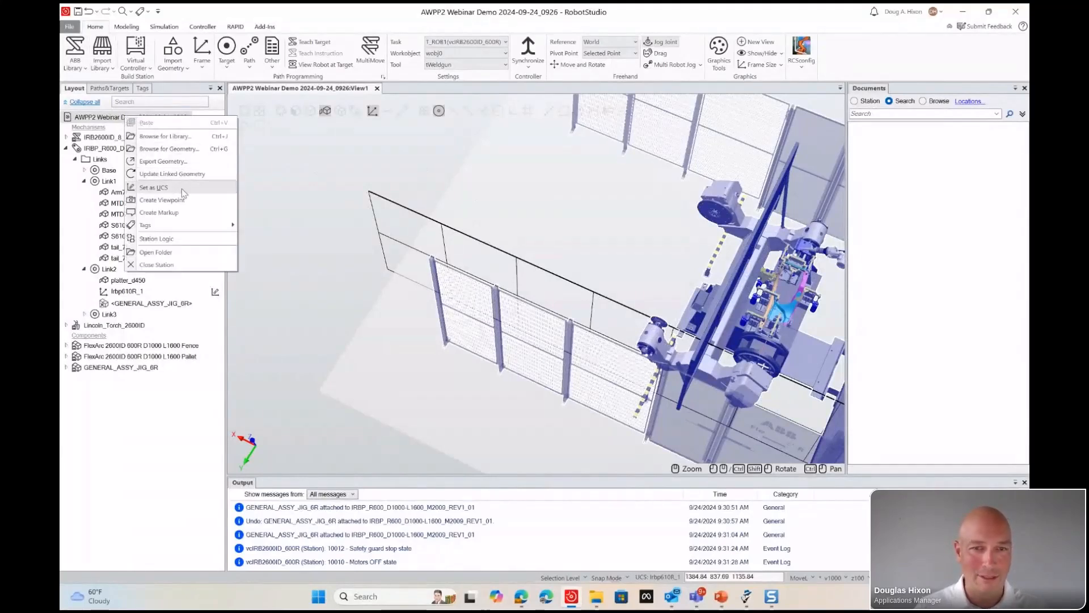
{"action": "left_click", "coordinate": [183, 187]}
{"action": "left_click_drag", "start_coordinate": [416, 187], "coordinate": [477, 161], "text": "ctrl+shift"}
{"action": "left_click_drag", "start_coordinate": [477, 162], "coordinate": [419, 254], "text": "ctrl"}
{"action": "left_click", "coordinate": [392, 178]}
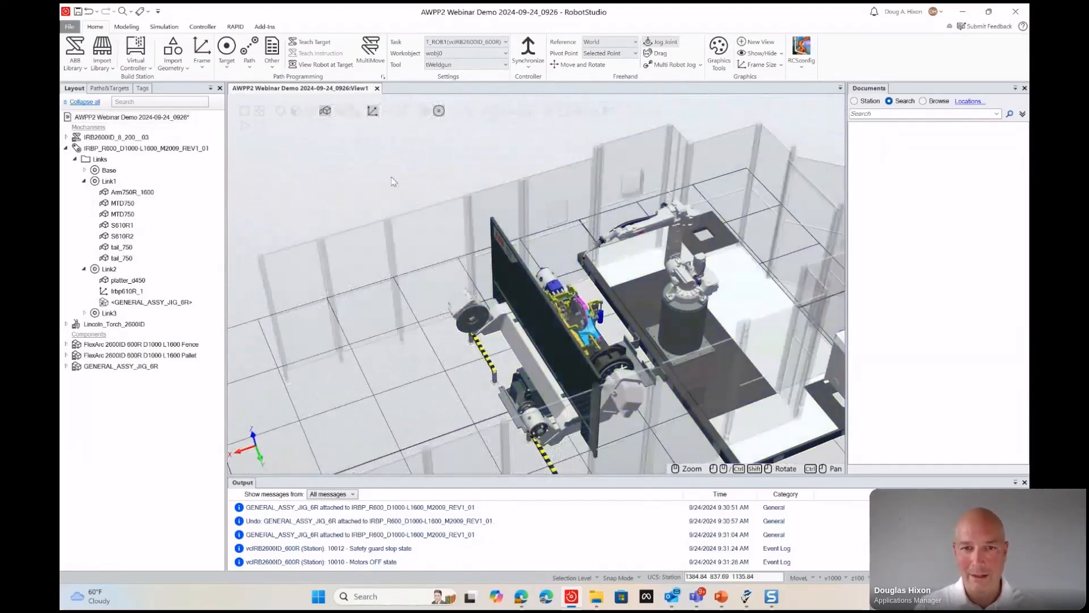
Start a new workobject for the jig on the positioner and name it obPartSTN1.
{"action": "left_click_drag", "start_coordinate": [505, 211], "coordinate": [407, 161], "text": "ctrl+shift"}
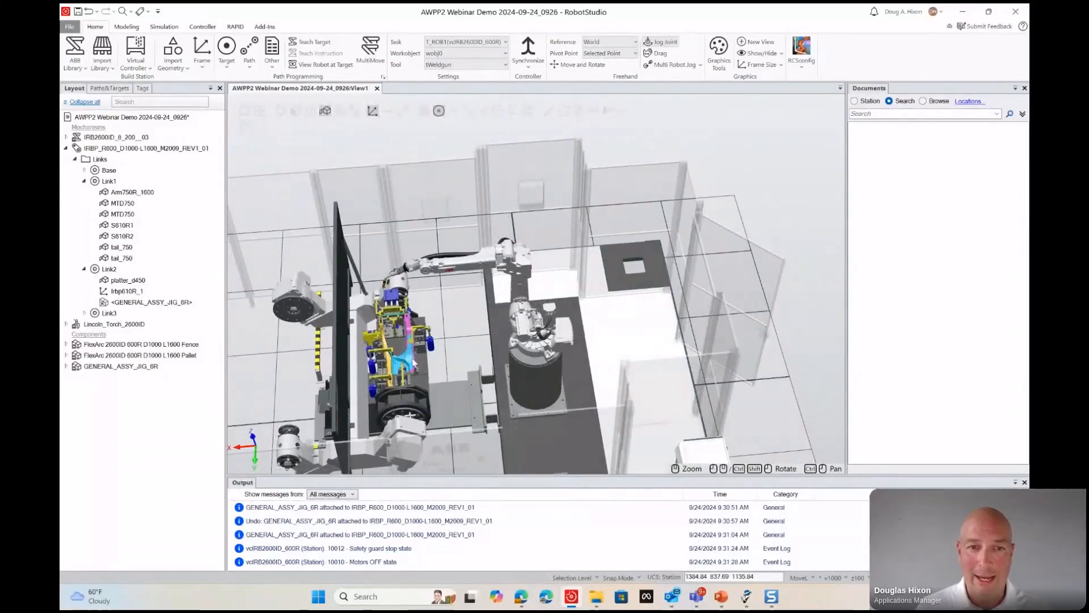
{"action": "scroll", "coordinate": [391, 306], "scroll_direction": "up", "scroll_amount": 5}
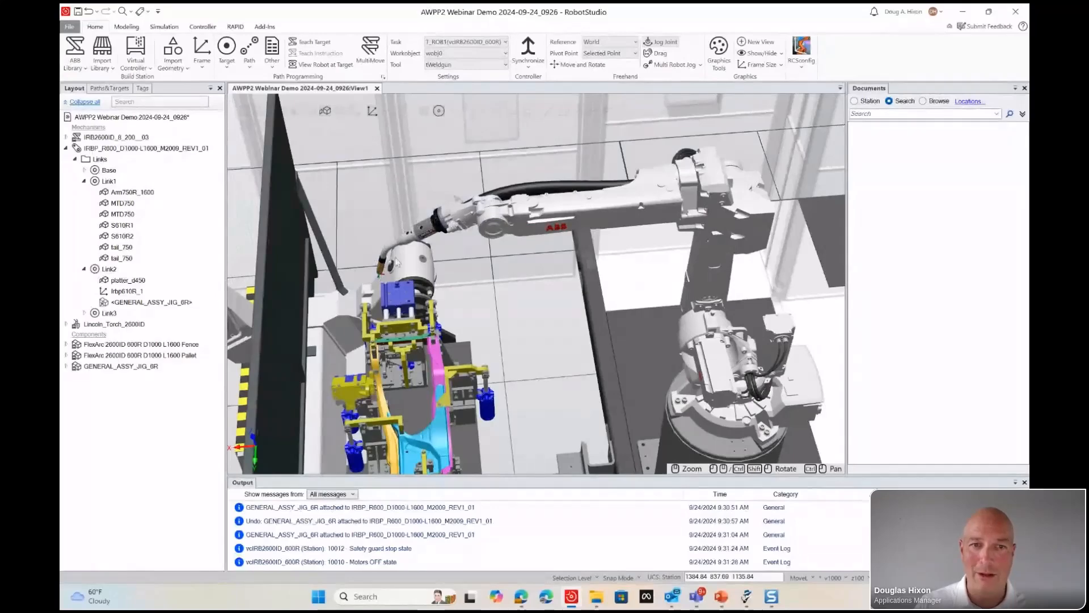
{"action": "scroll", "coordinate": [376, 274], "scroll_direction": "up", "scroll_amount": 3}
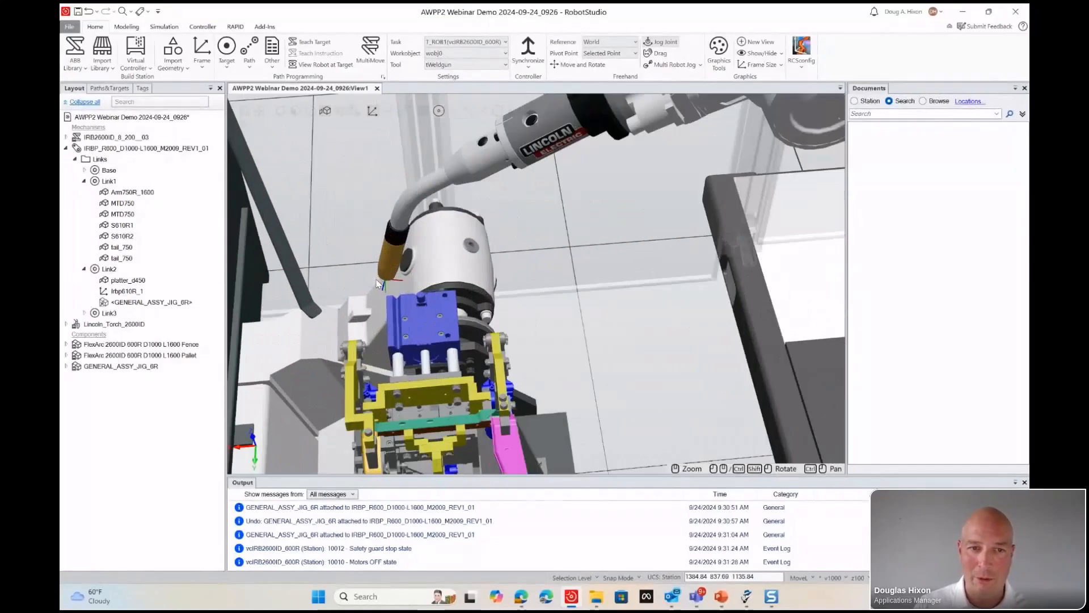
{"action": "scroll", "coordinate": [481, 372], "scroll_direction": "down", "scroll_amount": 5}
{"action": "mouse_move", "coordinate": [556, 379]}
{"action": "left_mouse_down", "text": "ctrl+shift"}
{"action": "mouse_move", "coordinate": [479, 374]}
{"action": "mouse_move", "coordinate": [536, 384]}
{"action": "left_mouse_up", "text": "ctrl+shift"}
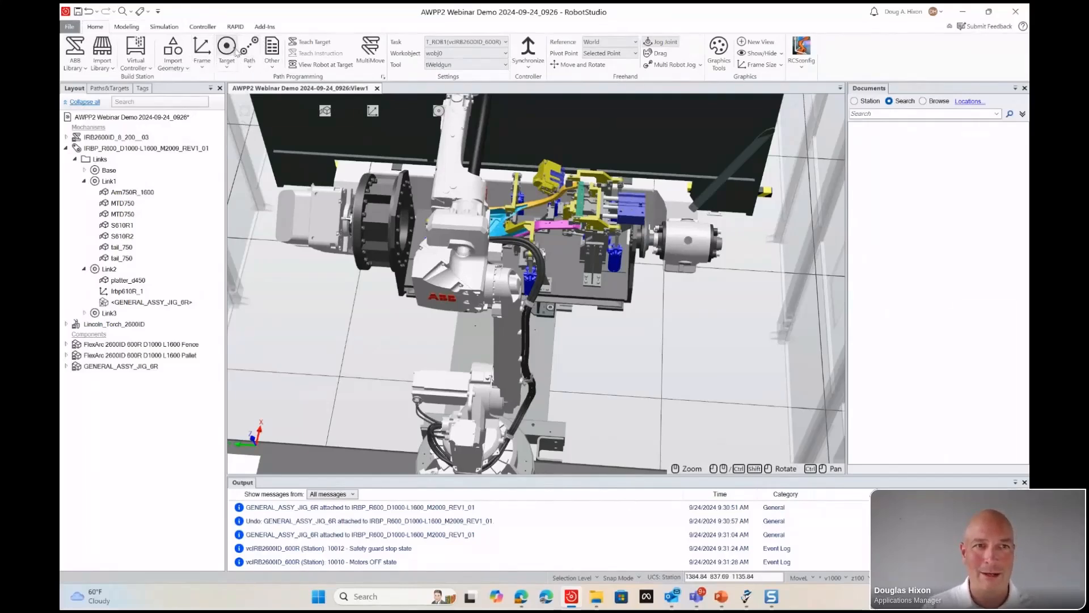
{"action": "left_click", "coordinate": [272, 54]}
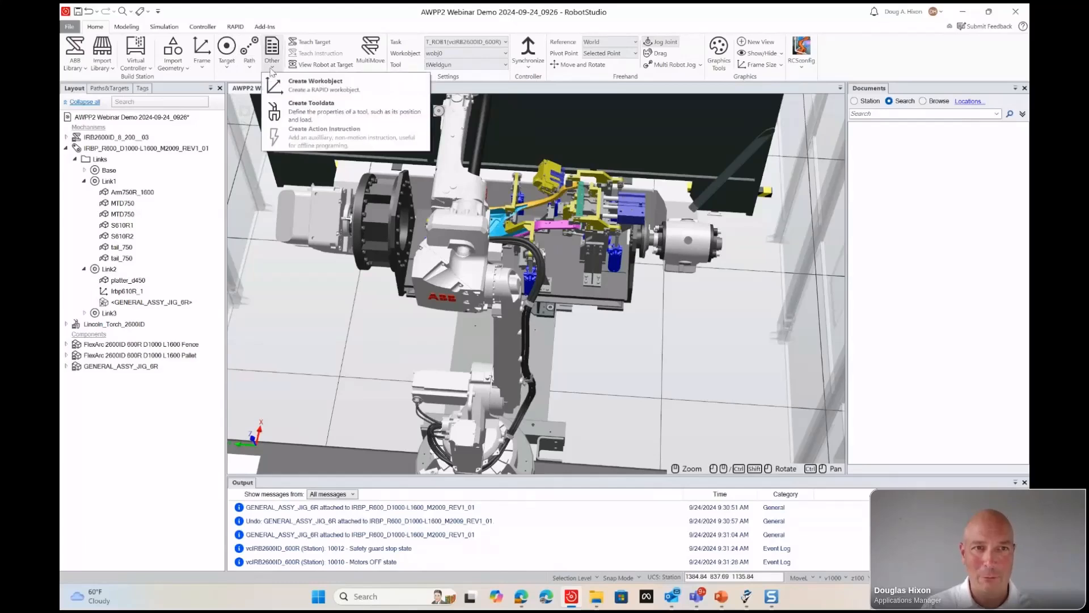
{"action": "left_click", "coordinate": [316, 84]}
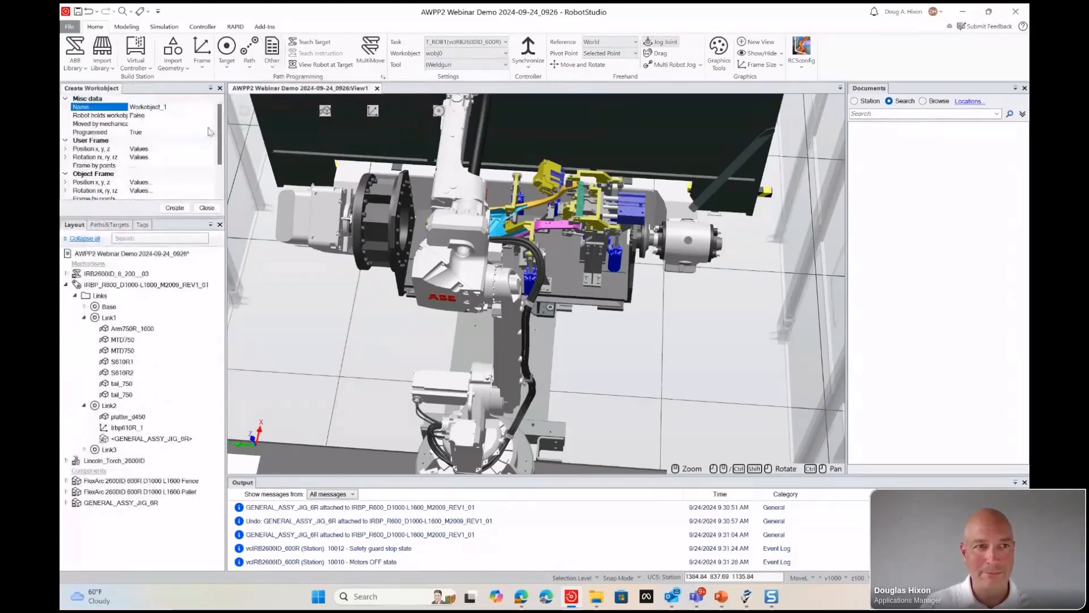
{"action": "left_click", "coordinate": [171, 107]}
{"action": "type", "text": "obPartSTN1"}
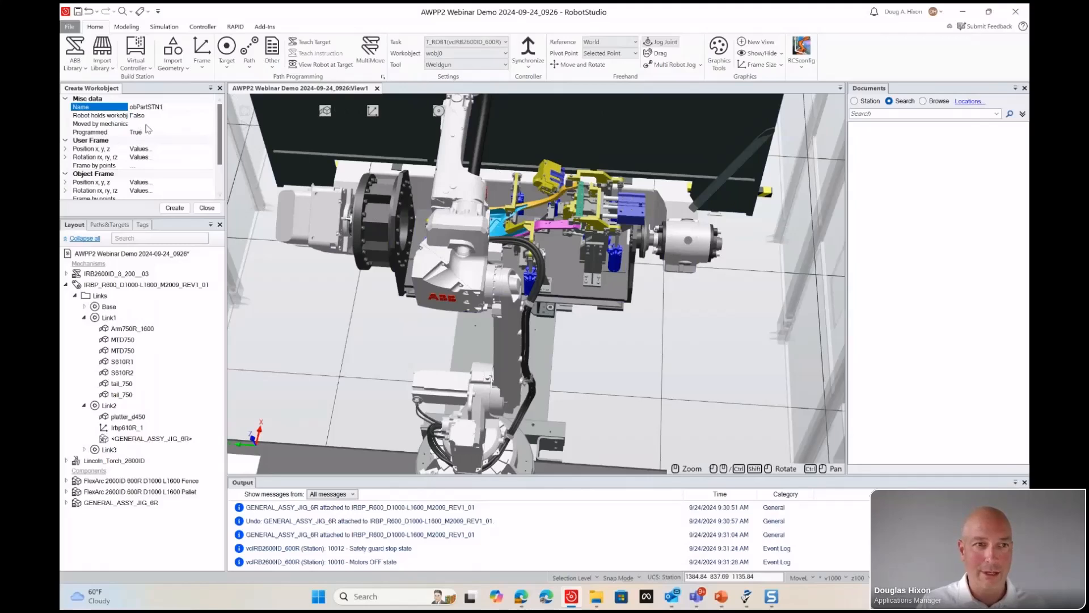
Set the workobject to be moved by mechanical unit STN1 and its Programmed property to False.
{"action": "left_click", "coordinate": [175, 124]}
{"action": "left_click", "coordinate": [209, 123]}
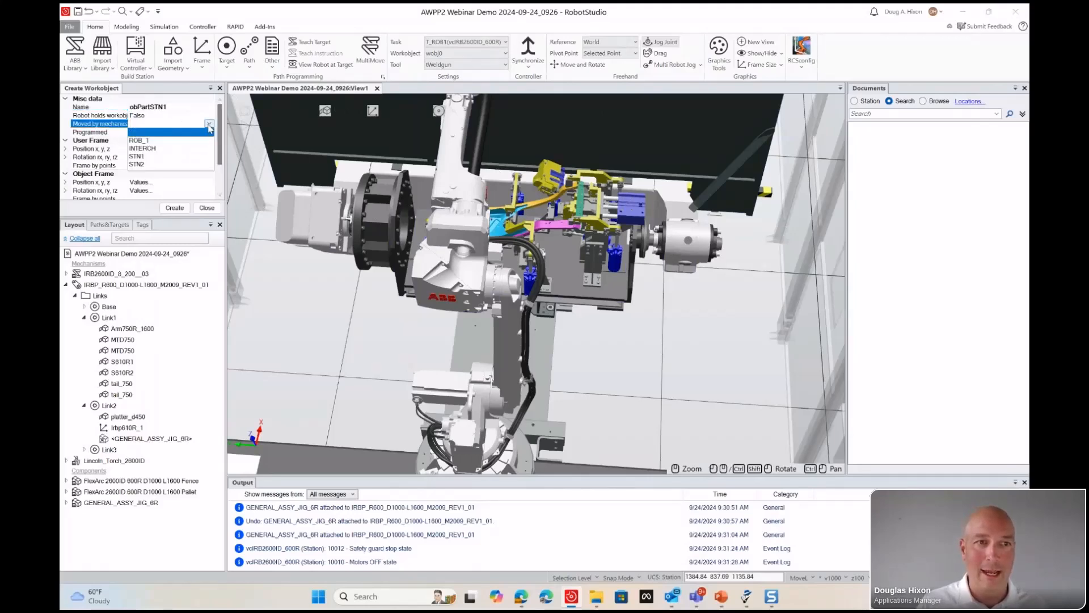
{"action": "left_click", "coordinate": [137, 157]}
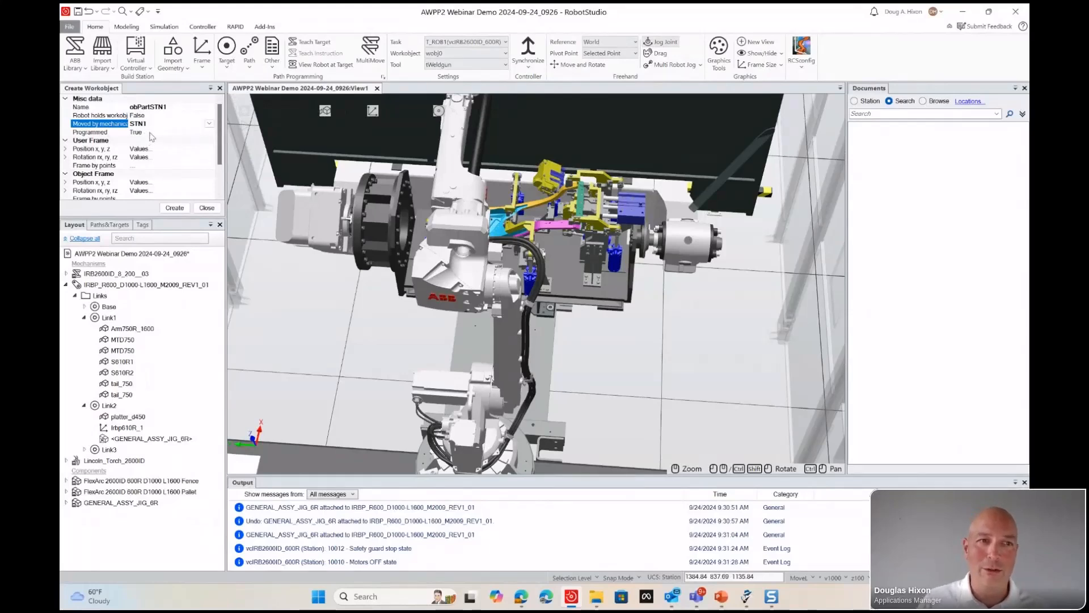
{"action": "left_click", "coordinate": [151, 132]}
{"action": "left_click", "coordinate": [209, 133]}
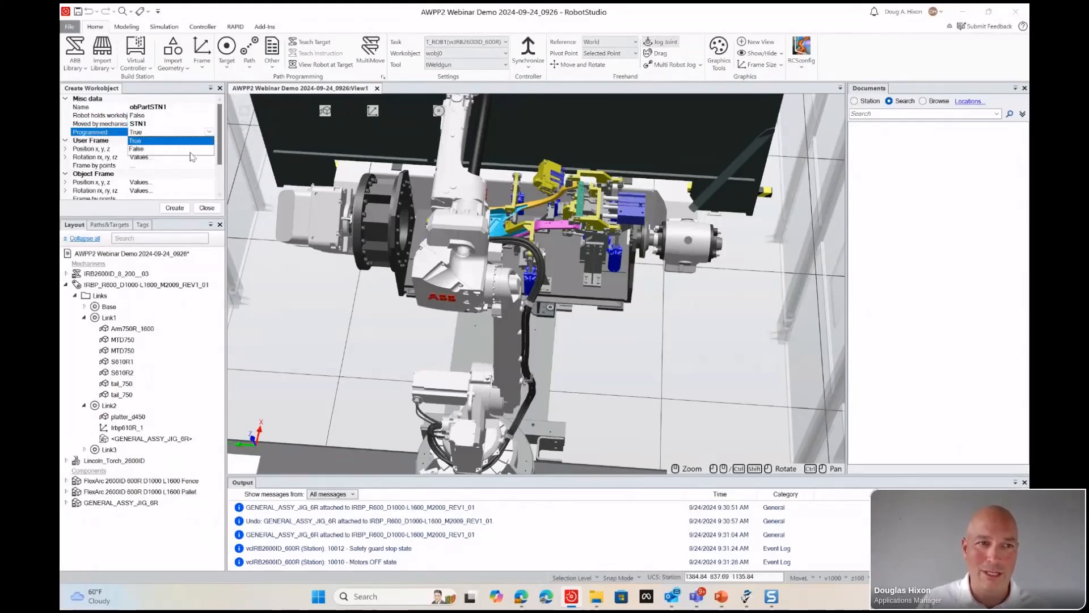
{"action": "left_click", "coordinate": [192, 148]}
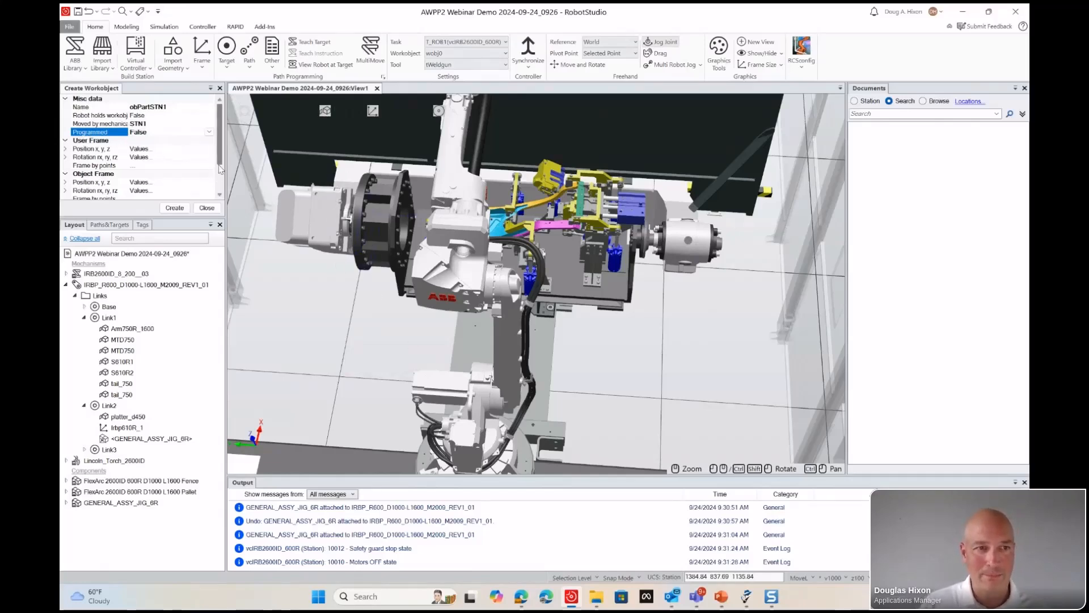
Define the object frame by three points at the jig base plate's corner, first point about (-212, 245, 1516) mm, and create the workobject.
{"action": "left_click_drag", "start_coordinate": [219, 159], "coordinate": [220, 175]}
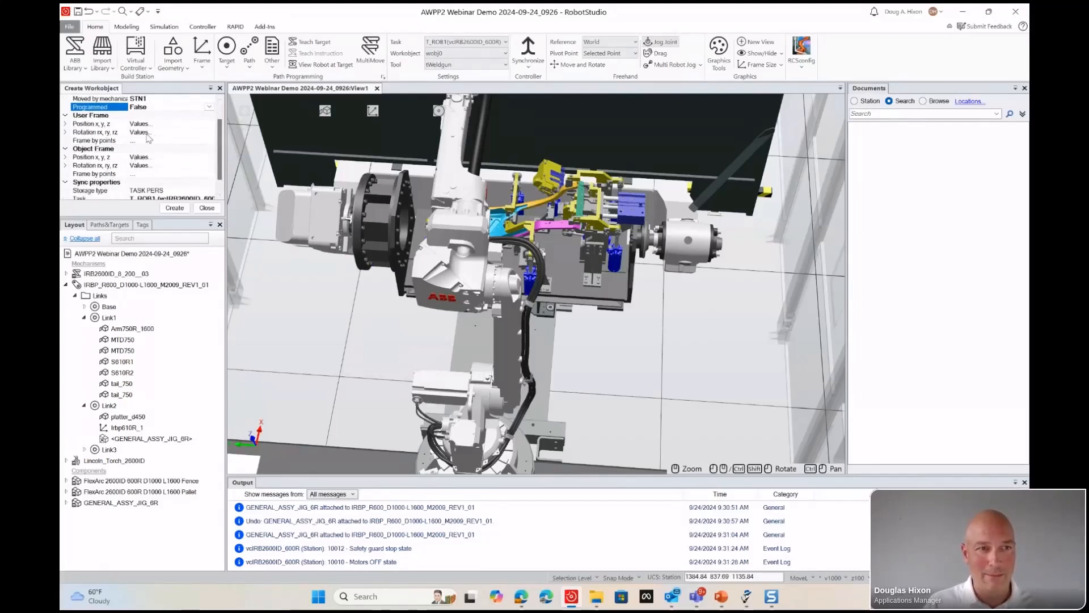
{"action": "left_click", "coordinate": [144, 176]}
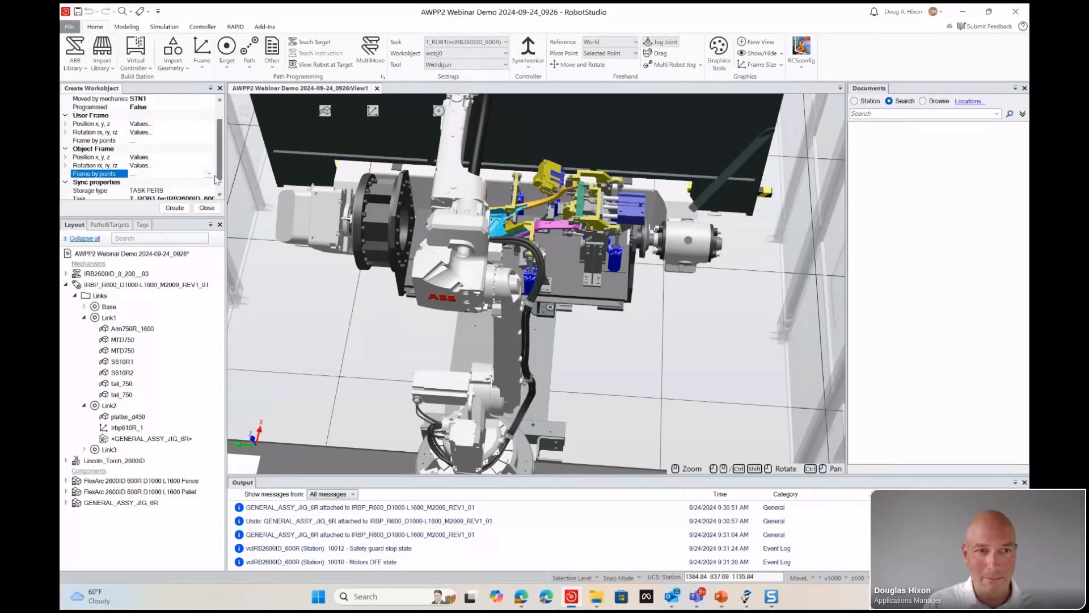
{"action": "left_click", "coordinate": [209, 178]}
{"action": "left_click", "coordinate": [168, 185]}
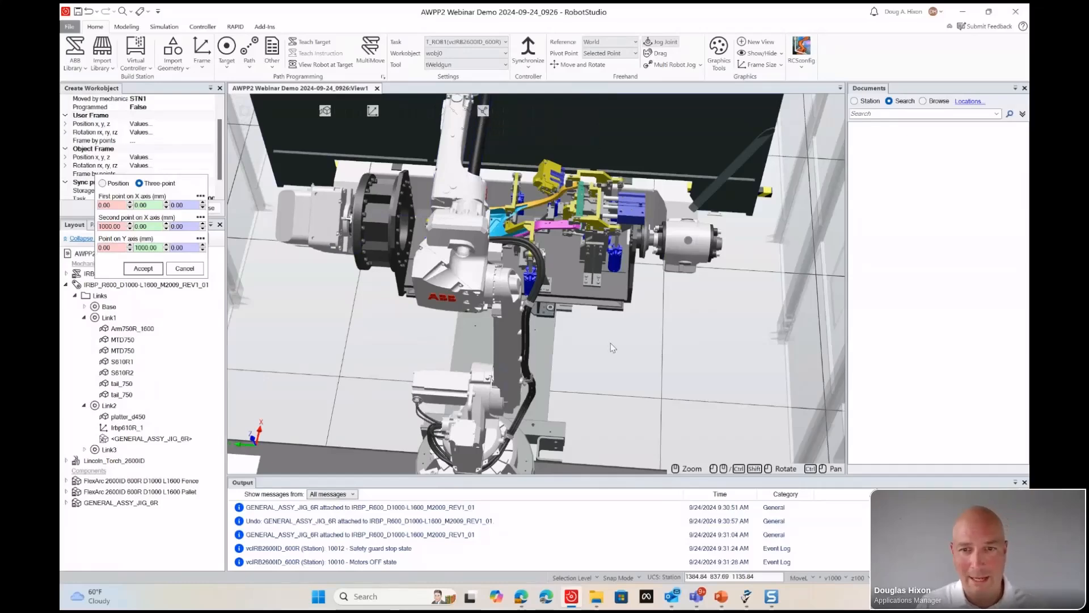
{"action": "scroll", "coordinate": [614, 311], "scroll_direction": "up", "scroll_amount": 5}
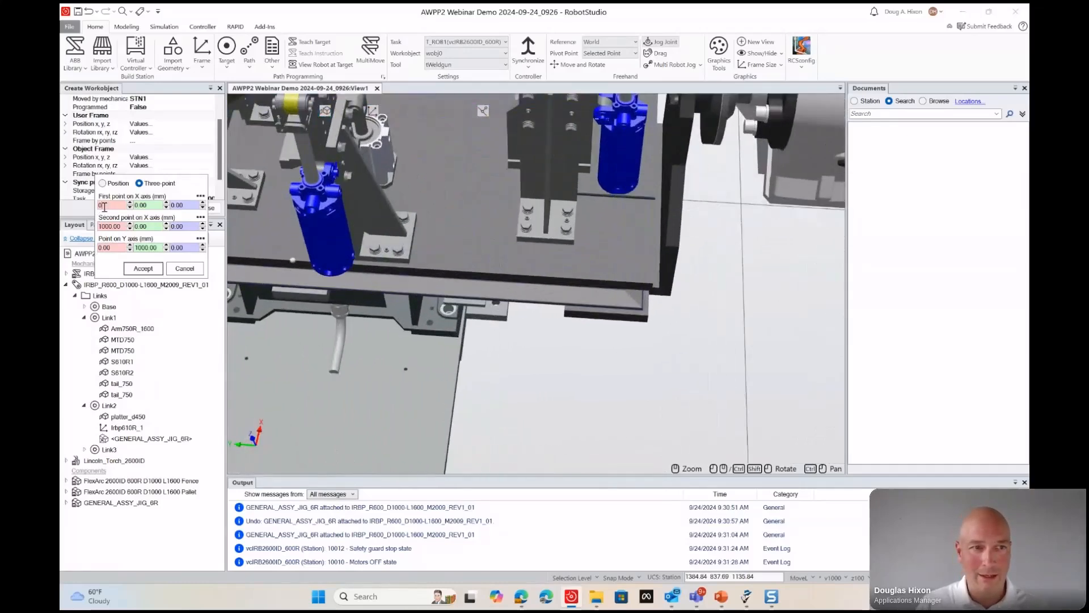
{"action": "left_click", "coordinate": [640, 268]}
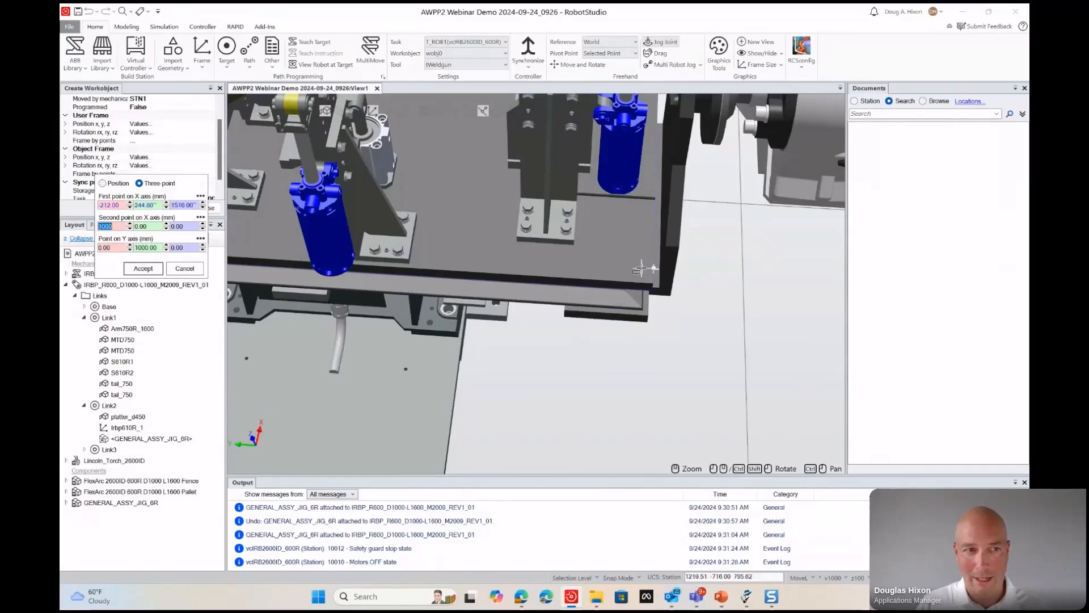
{"action": "left_click", "coordinate": [642, 244]}
{"action": "left_click", "coordinate": [604, 262]}
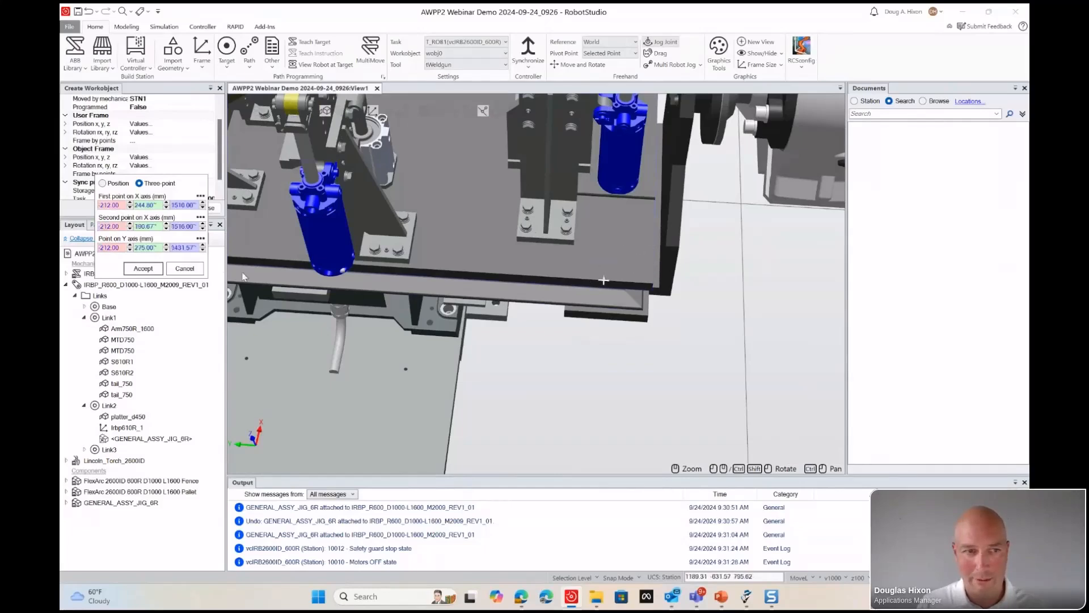
{"action": "left_click", "coordinate": [143, 269]}
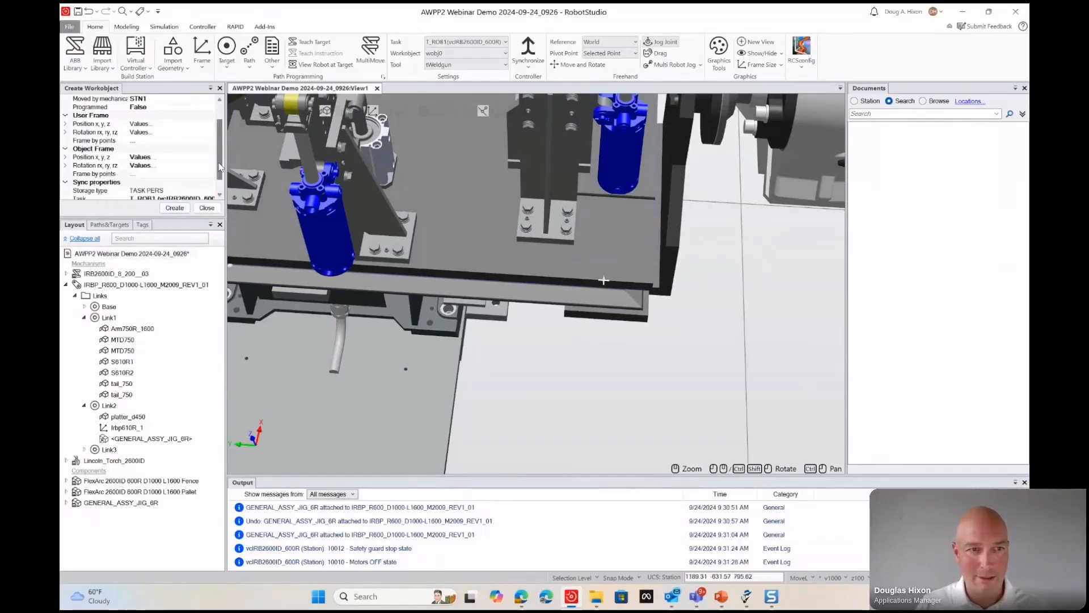
{"action": "left_click_drag", "start_coordinate": [217, 172], "coordinate": [215, 184]}
{"action": "left_click", "coordinate": [175, 208]}
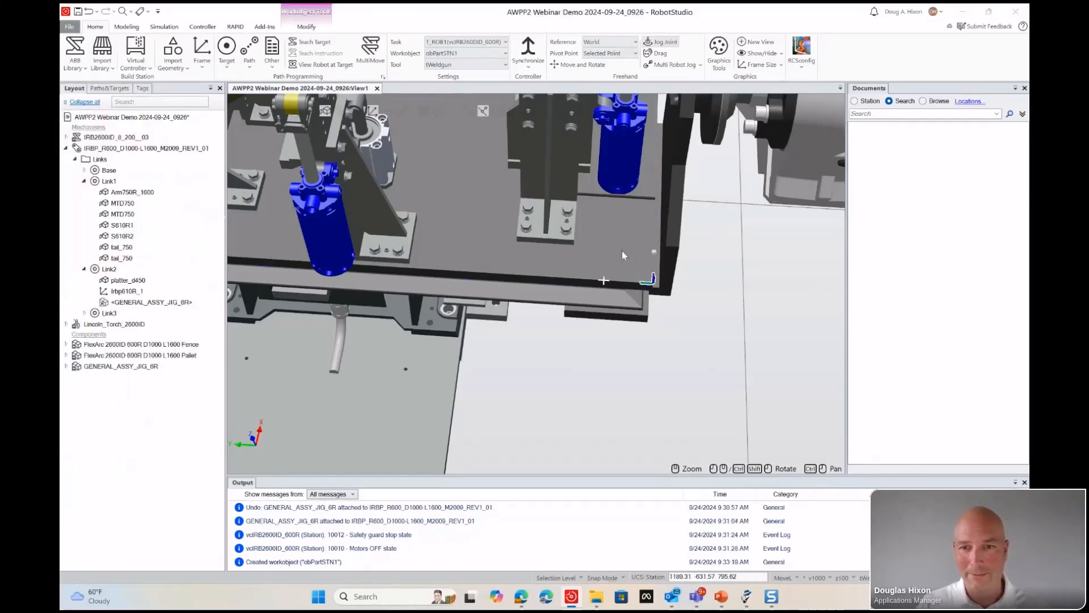
Jog the positioner's platter_d450 faceplate to check how the jig and its workobject frame move together, and end joint jogging.
{"action": "scroll", "coordinate": [604, 280], "scroll_direction": "down", "scroll_amount": 5}
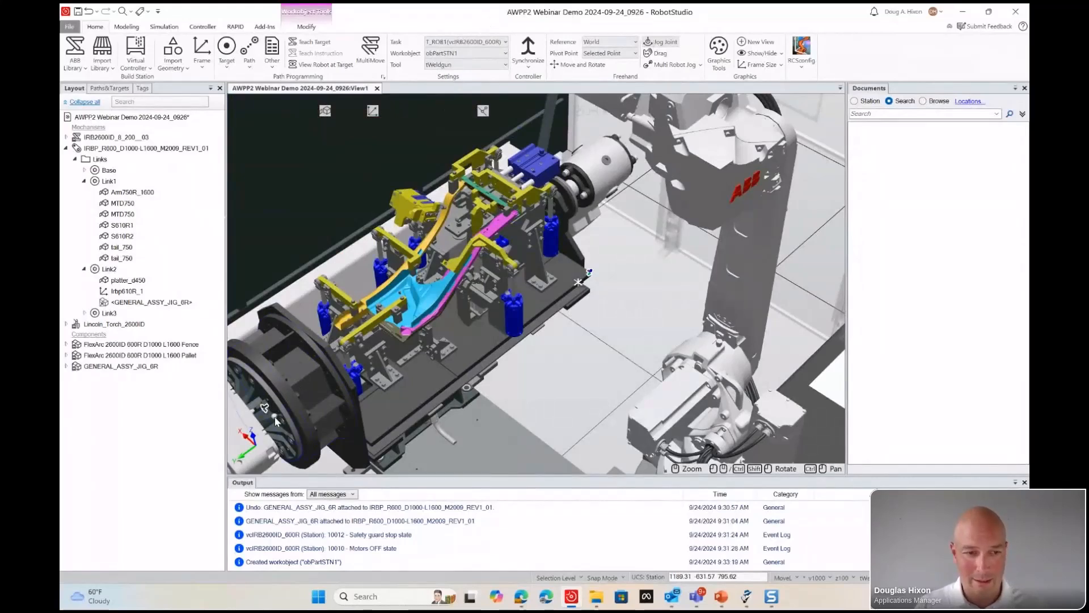
{"action": "mouse_move", "coordinate": [274, 417]}
{"action": "left_mouse_down"}
{"action": "mouse_move", "coordinate": [282, 394]}
{"action": "mouse_move", "coordinate": [285, 423]}
{"action": "left_mouse_up"}
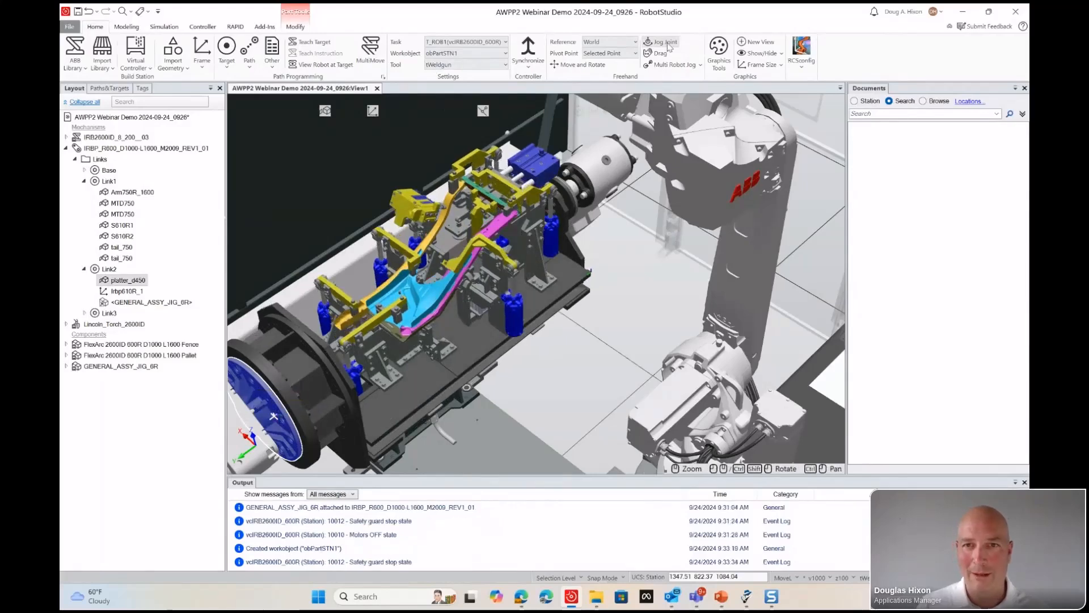
{"action": "mouse_move", "coordinate": [603, 241]}
{"action": "left_mouse_down", "text": "ctrl+shift"}
{"action": "mouse_move", "coordinate": [601, 254]}
{"action": "mouse_move", "coordinate": [561, 255]}
{"action": "mouse_move", "coordinate": [610, 241]}
{"action": "left_mouse_up", "text": "ctrl+shift"}
{"action": "scroll", "coordinate": [607, 243], "scroll_direction": "down", "scroll_amount": 4}
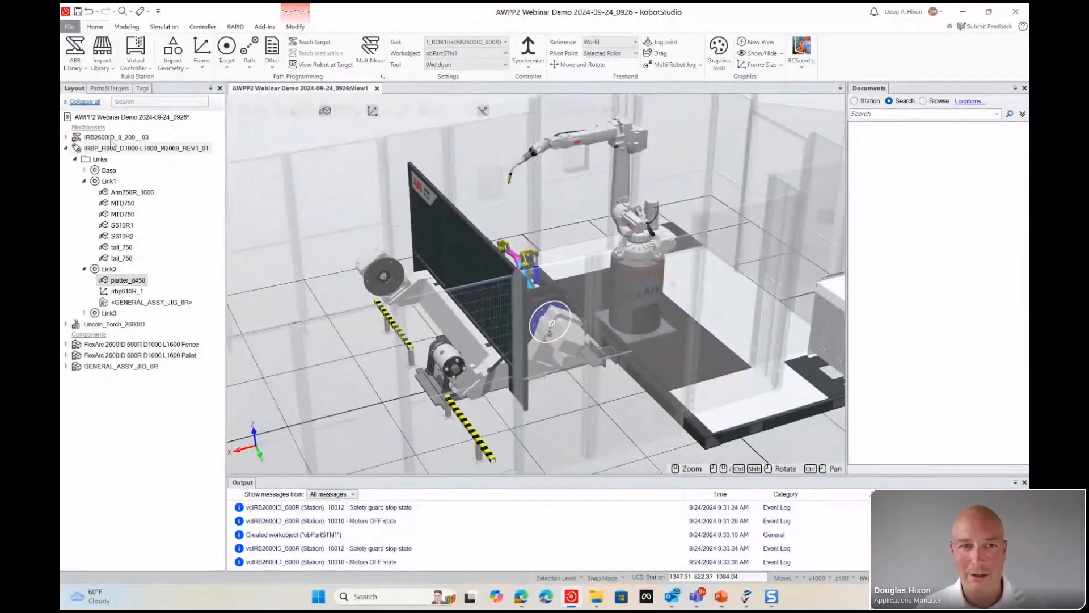
{"action": "scroll", "coordinate": [366, 216], "scroll_direction": "down", "scroll_amount": 1}
{"action": "left_click_drag", "start_coordinate": [420, 250], "coordinate": [485, 242], "text": "ctrl"}
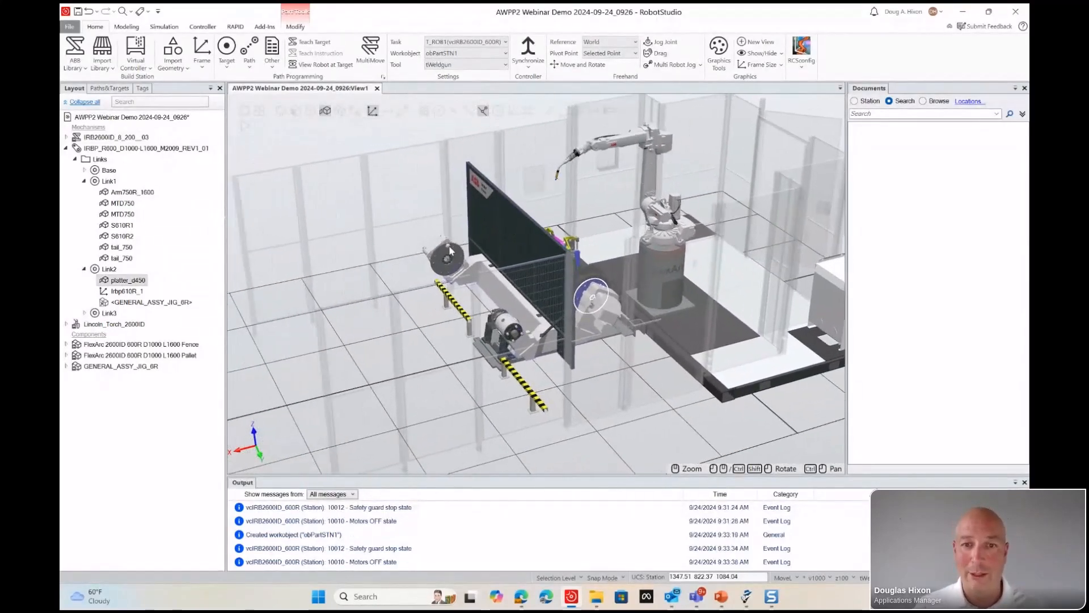
{"action": "scroll", "coordinate": [445, 246], "scroll_direction": "down", "scroll_amount": 2}
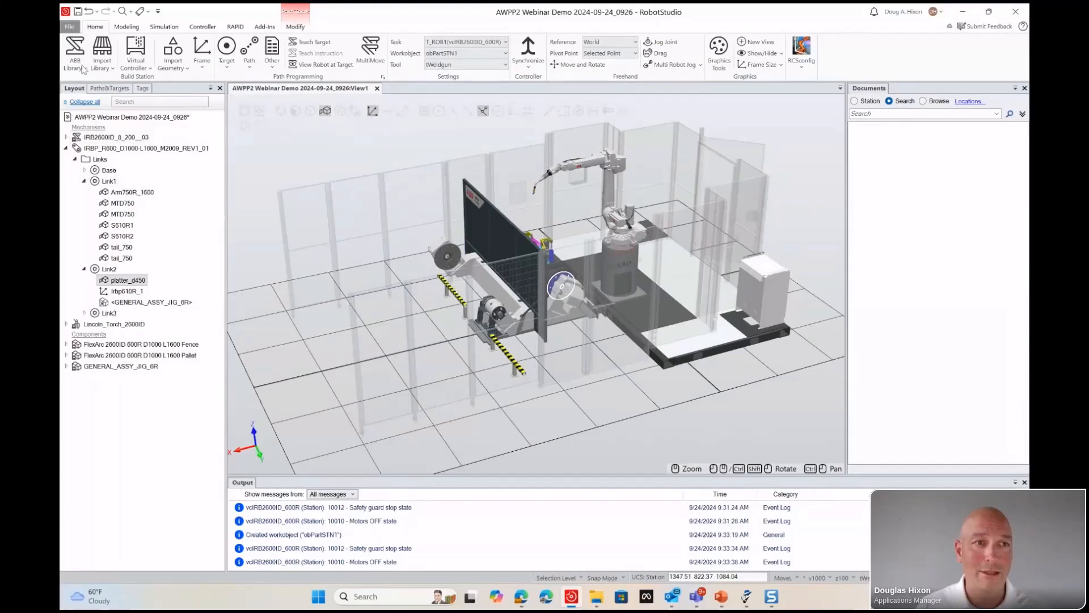
Save the station under the new name AWPP2 Webinar Demo 2024-09-24_0933.
{"action": "left_click", "coordinate": [67, 27]}
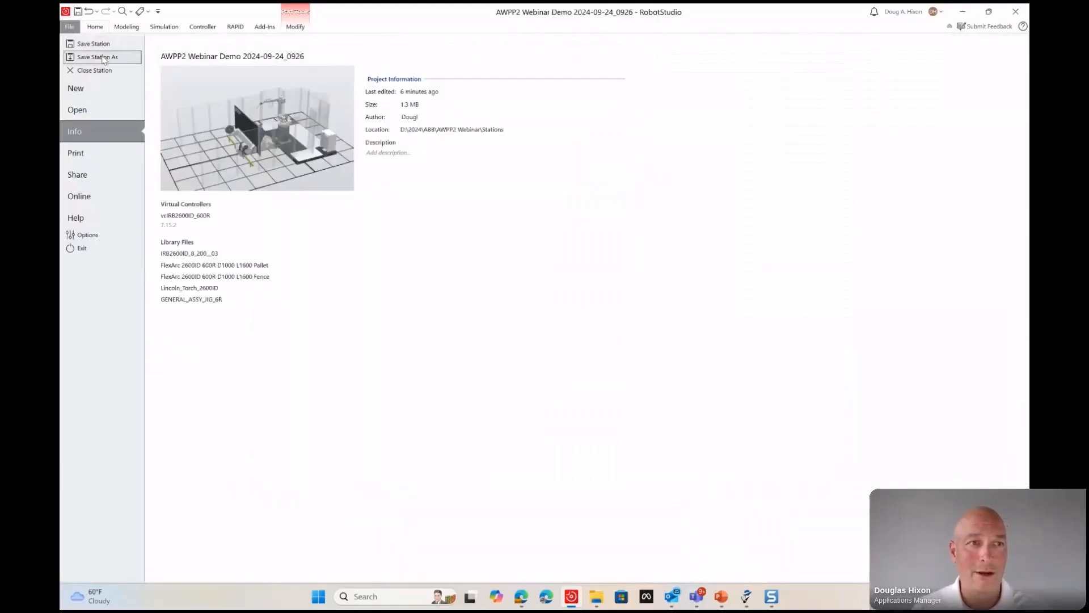
{"action": "left_click", "coordinate": [79, 58]}
{"action": "left_click", "coordinate": [209, 242]}
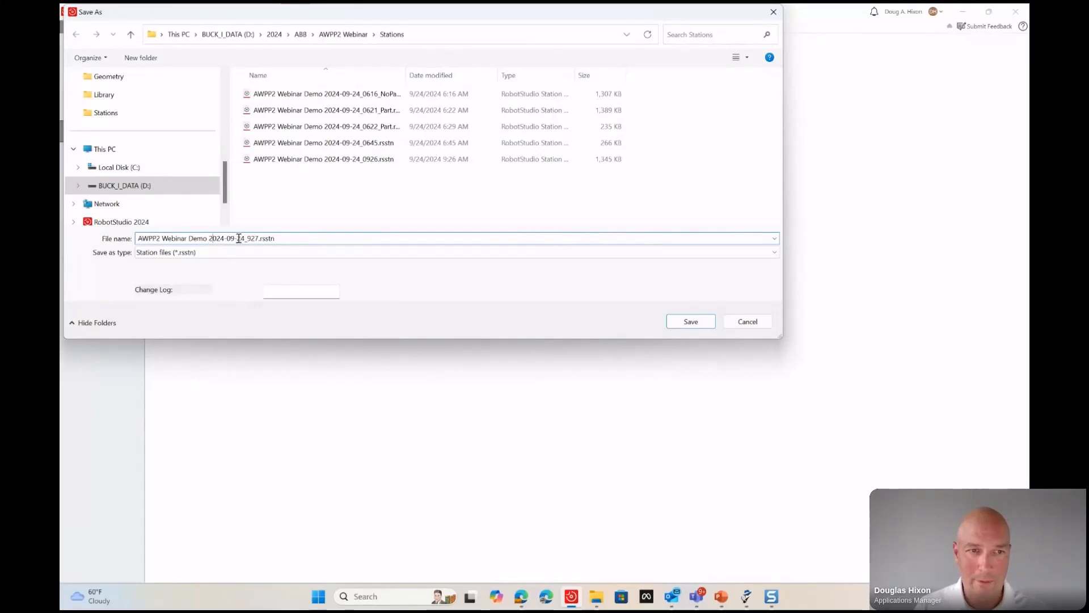
{"action": "left_click_drag", "start_coordinate": [247, 238], "coordinate": [287, 239]}
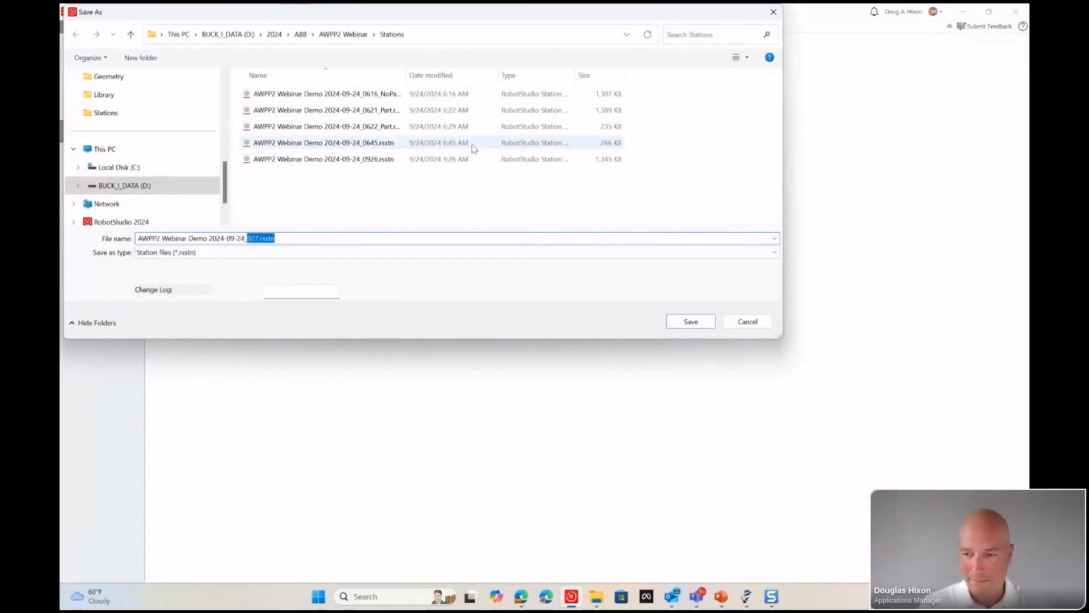
{"action": "type", "text": "0933"}
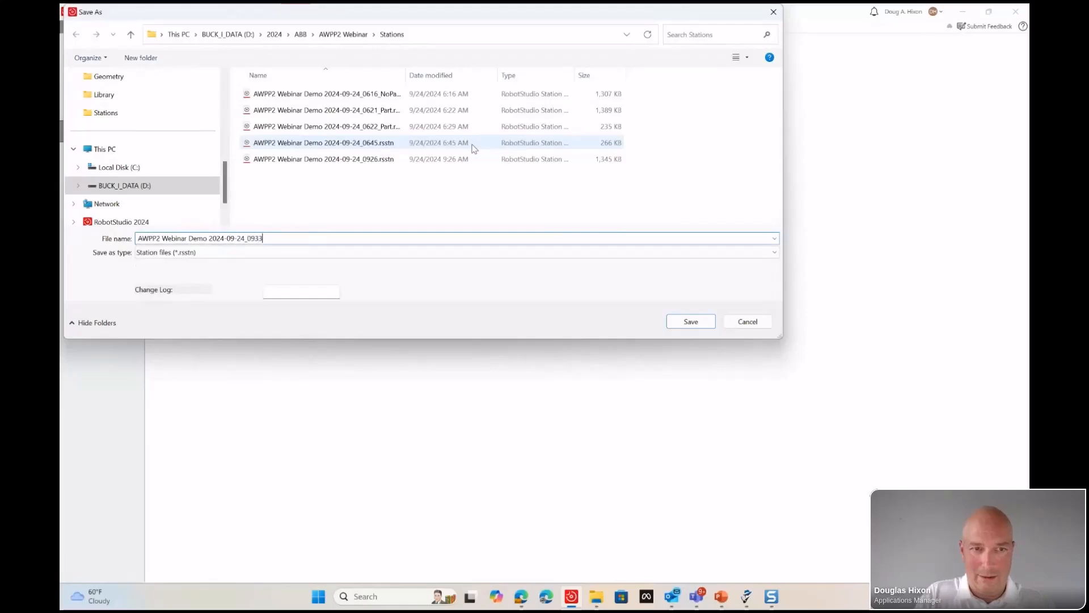
{"action": "key", "text": "Return"}
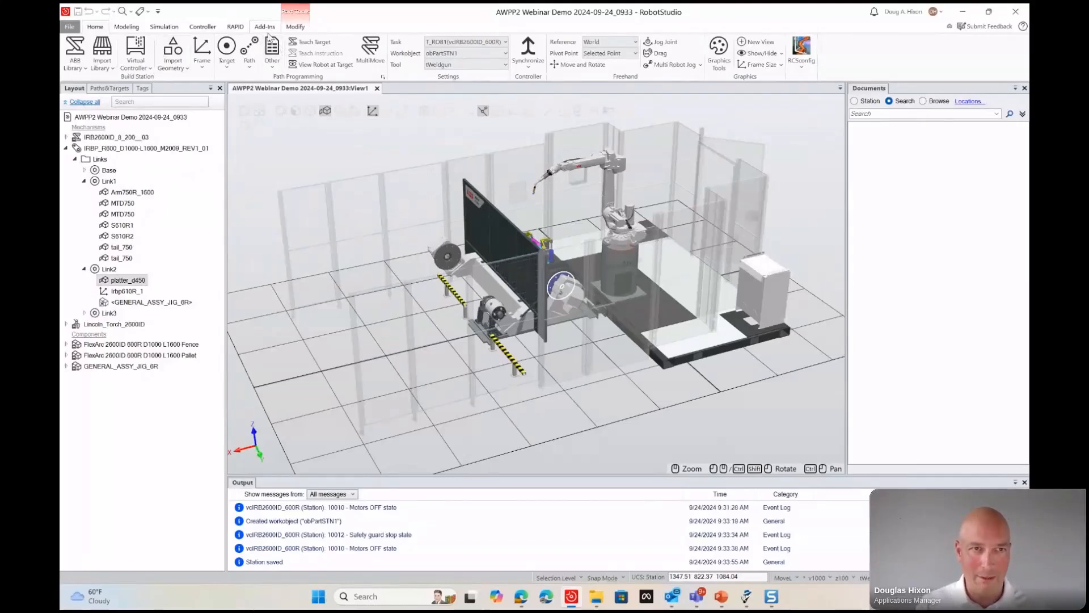
Load the ArcWelding2 PowerPac and dismiss its warning about the missing controller option.
{"action": "left_click", "coordinate": [265, 27]}
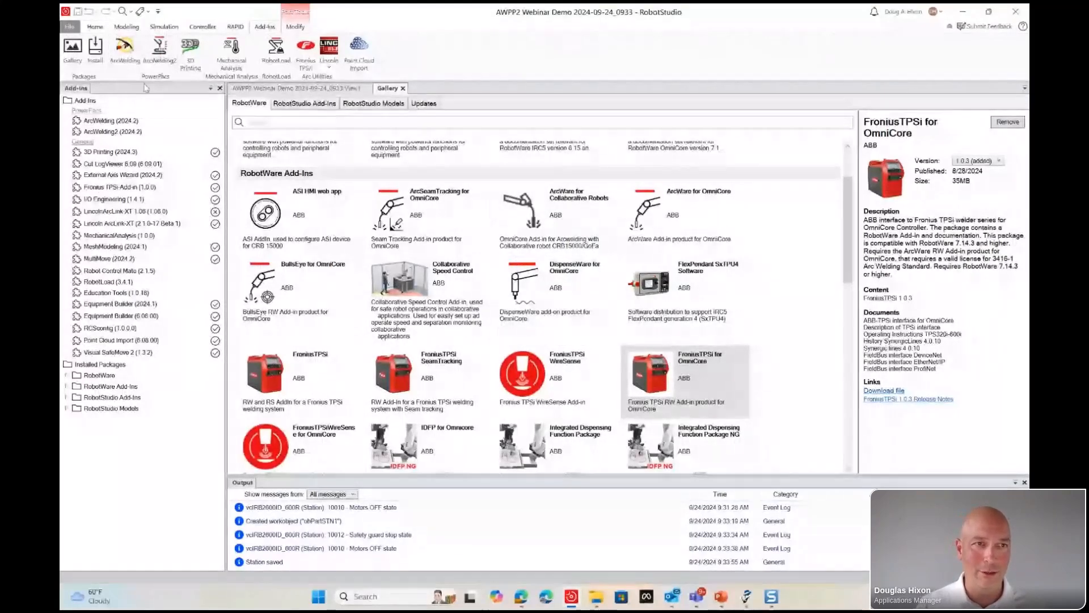
{"action": "left_click", "coordinate": [160, 51]}
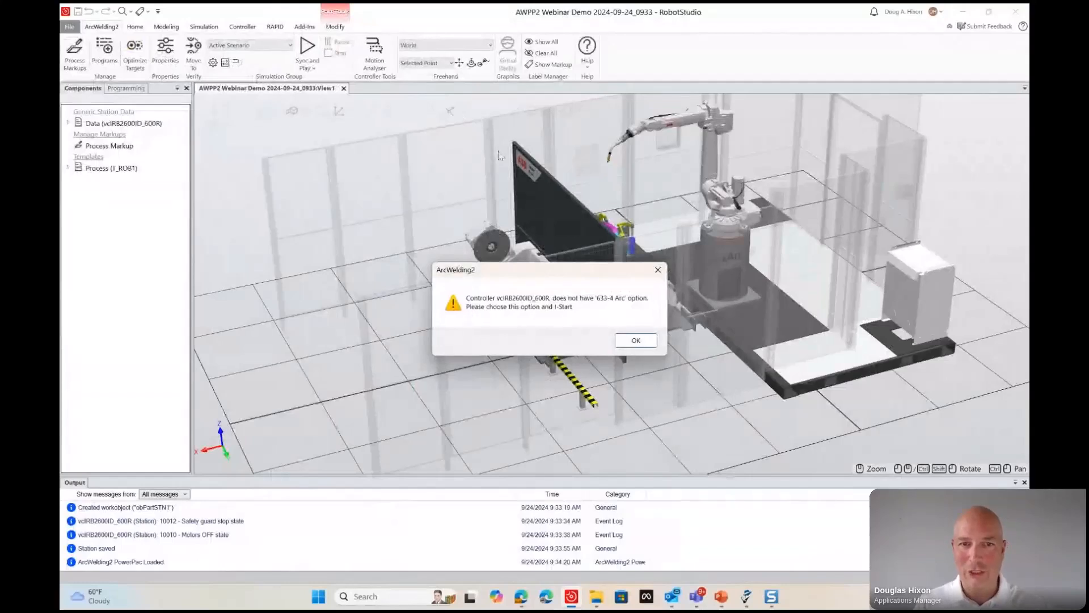
{"action": "left_click_drag", "start_coordinate": [568, 269], "coordinate": [519, 221]}
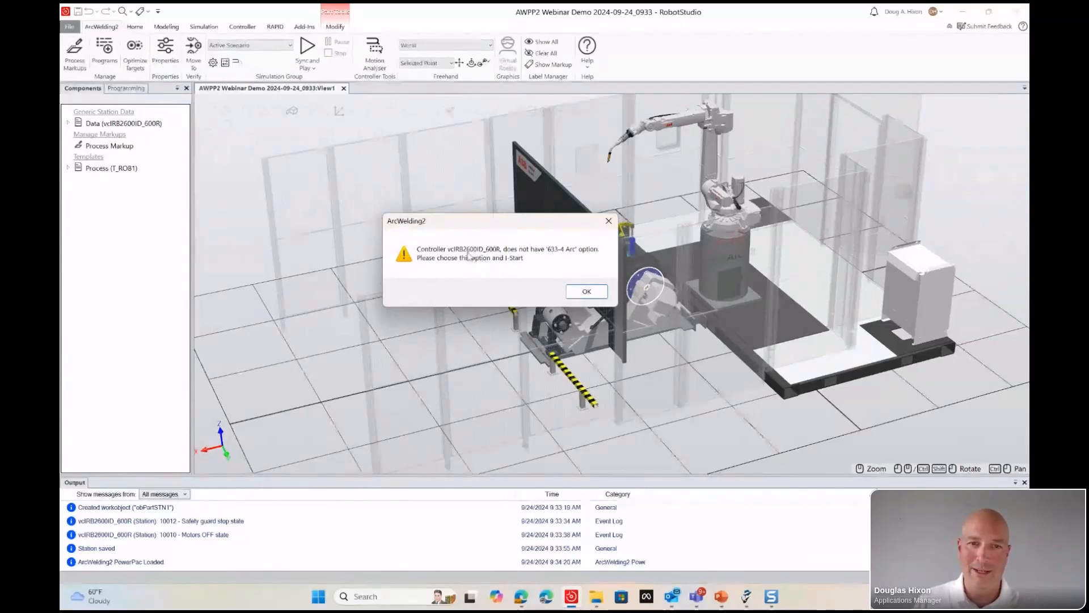
{"action": "left_click", "coordinate": [586, 292]}
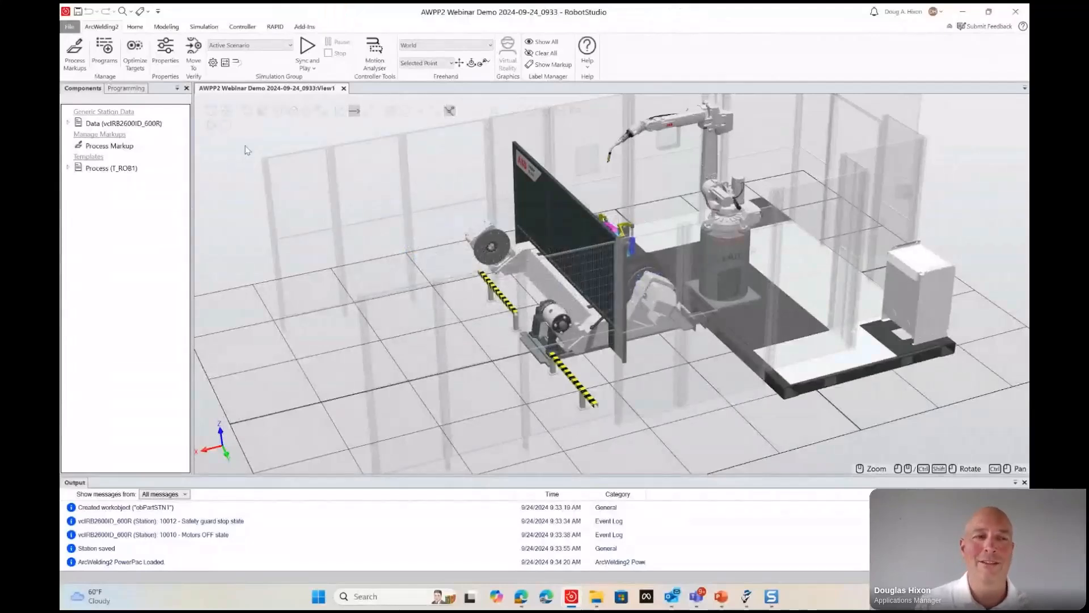
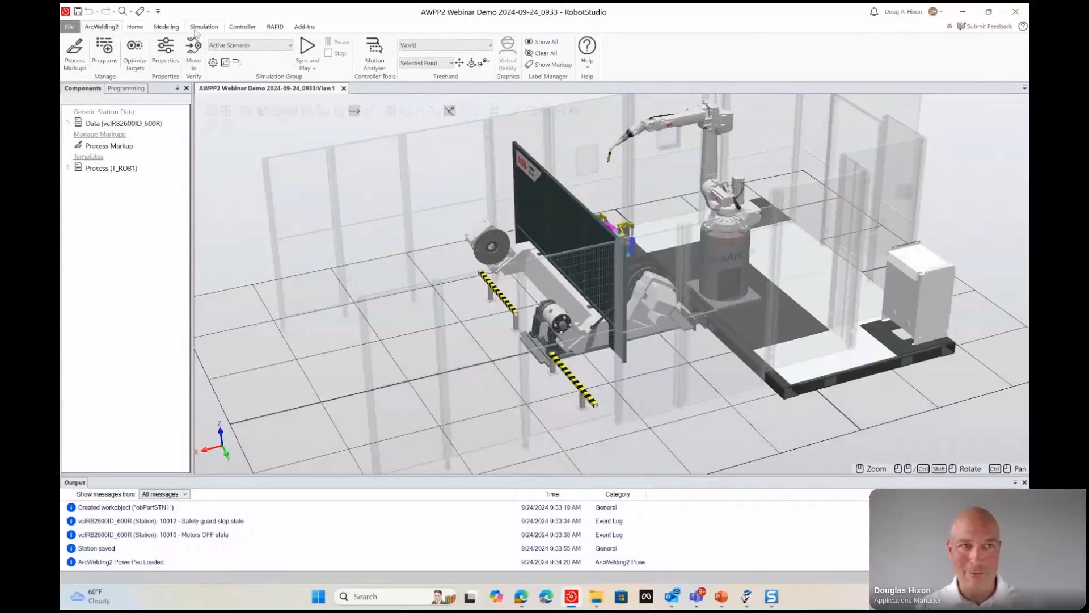
Load the ArcWelding2 PowerPac again from the installed add-ins and dismiss its warning about the missing 633-4 Arc option.
{"action": "left_click", "coordinate": [305, 27]}
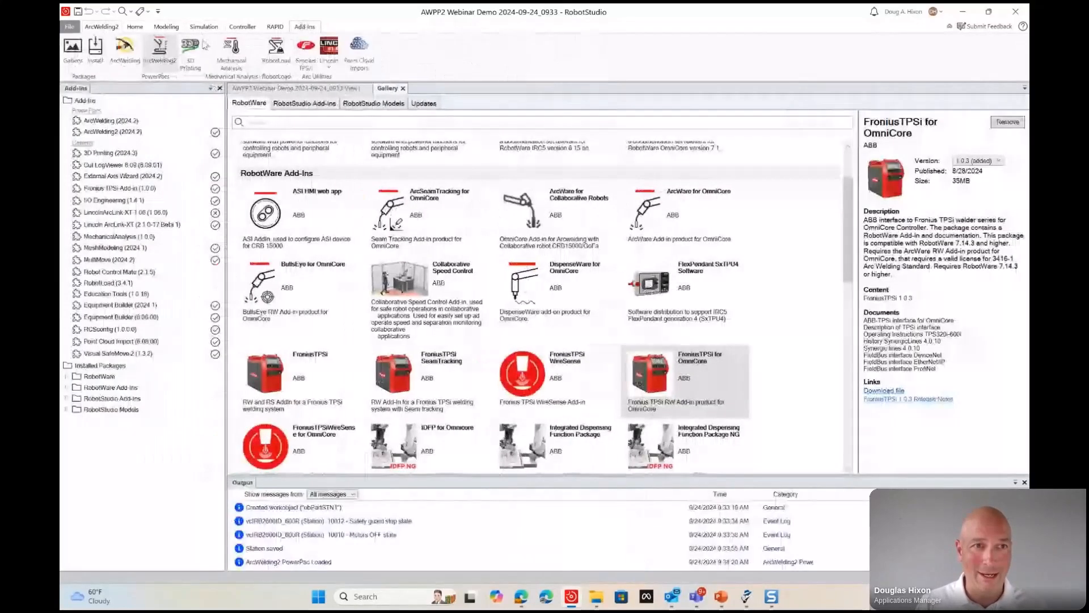
{"action": "left_click", "coordinate": [162, 51]}
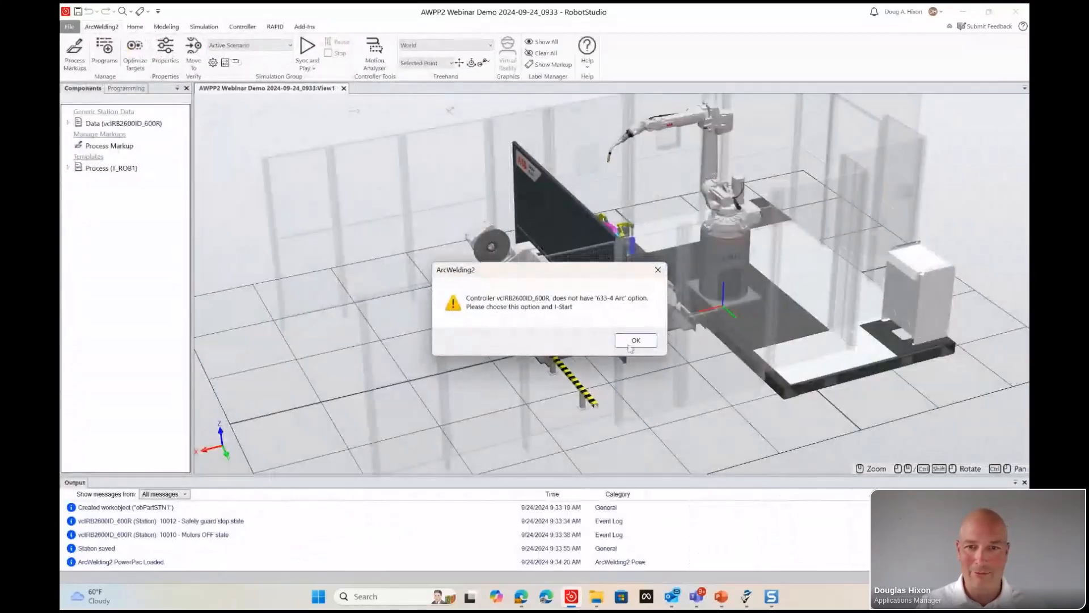
{"action": "left_click", "coordinate": [631, 342]}
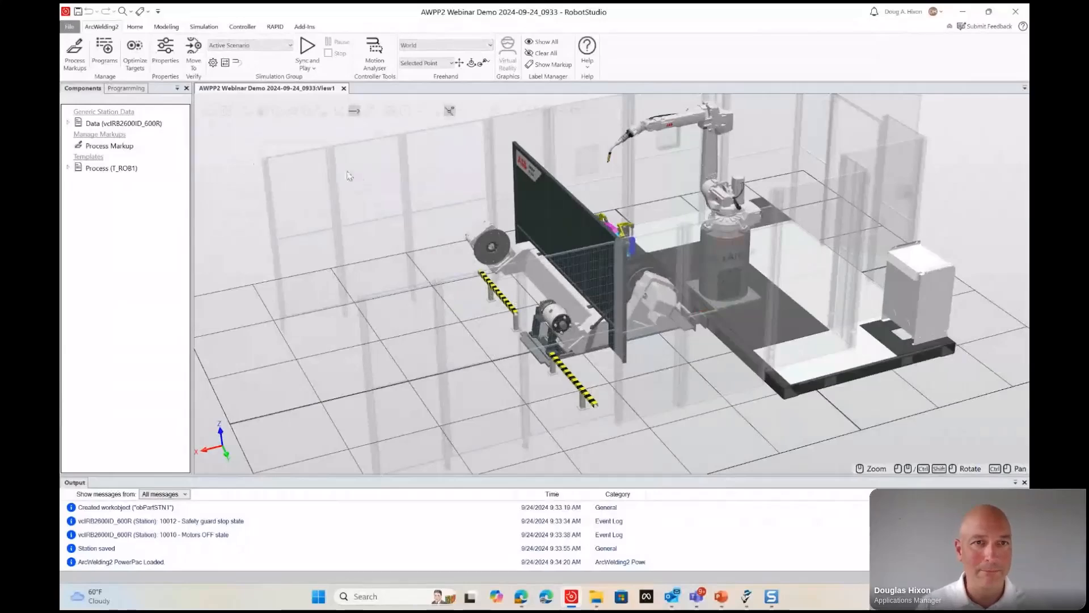
Start a process markup and pick the lower edge of the blue tab where it meets the pink part as its weld edge.
{"action": "left_click_drag", "start_coordinate": [349, 180], "coordinate": [299, 177], "text": "ctrl+shift"}
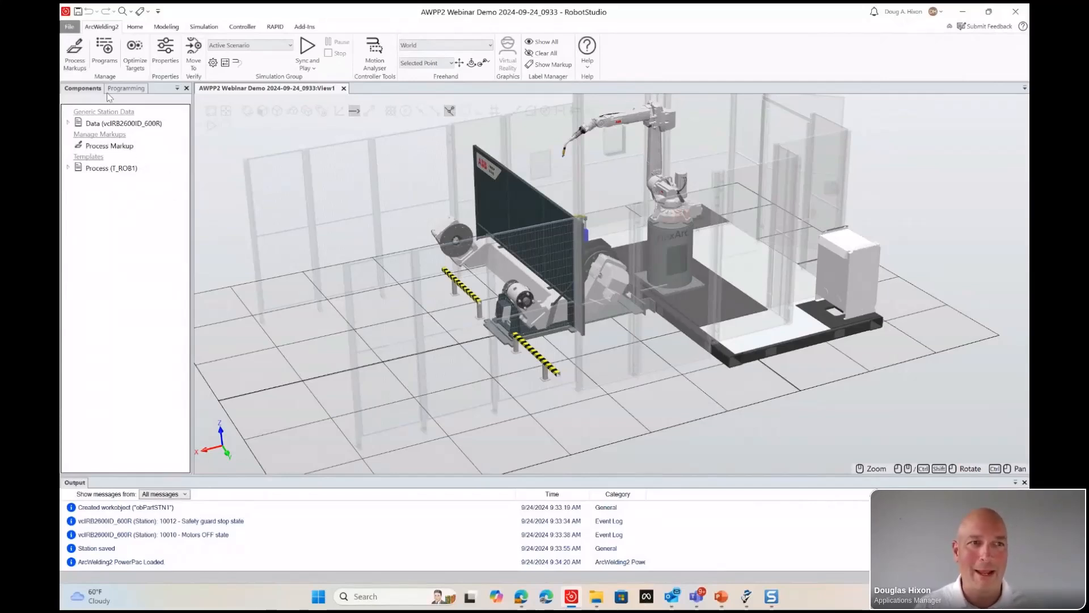
{"action": "left_click", "coordinate": [79, 57]}
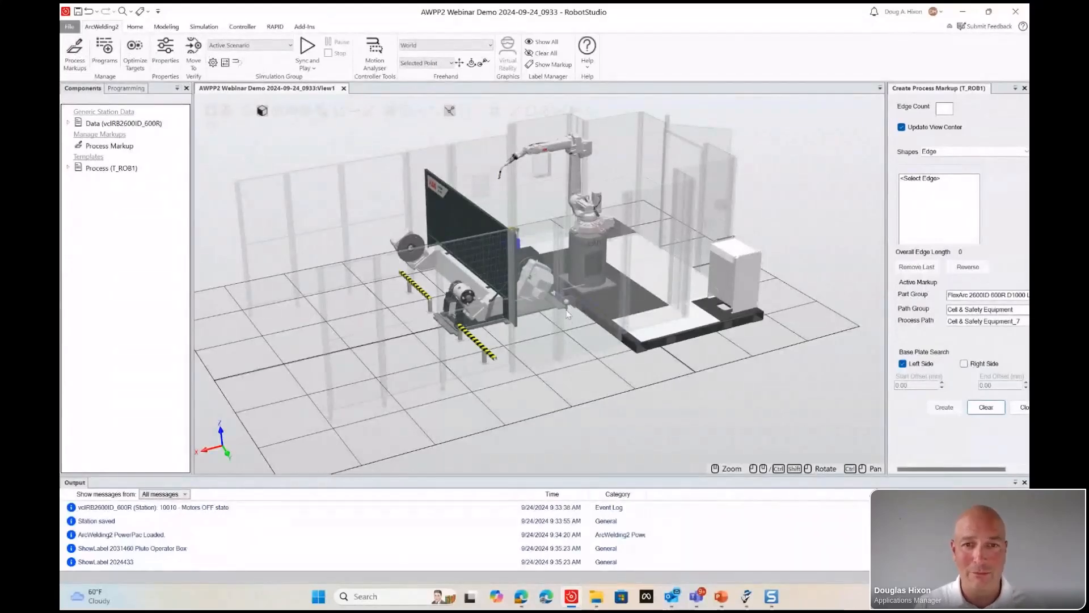
{"action": "left_click_drag", "start_coordinate": [583, 333], "coordinate": [562, 353], "text": "ctrl+shift"}
{"action": "left_click_drag", "start_coordinate": [626, 172], "coordinate": [511, 236], "text": "ctrl"}
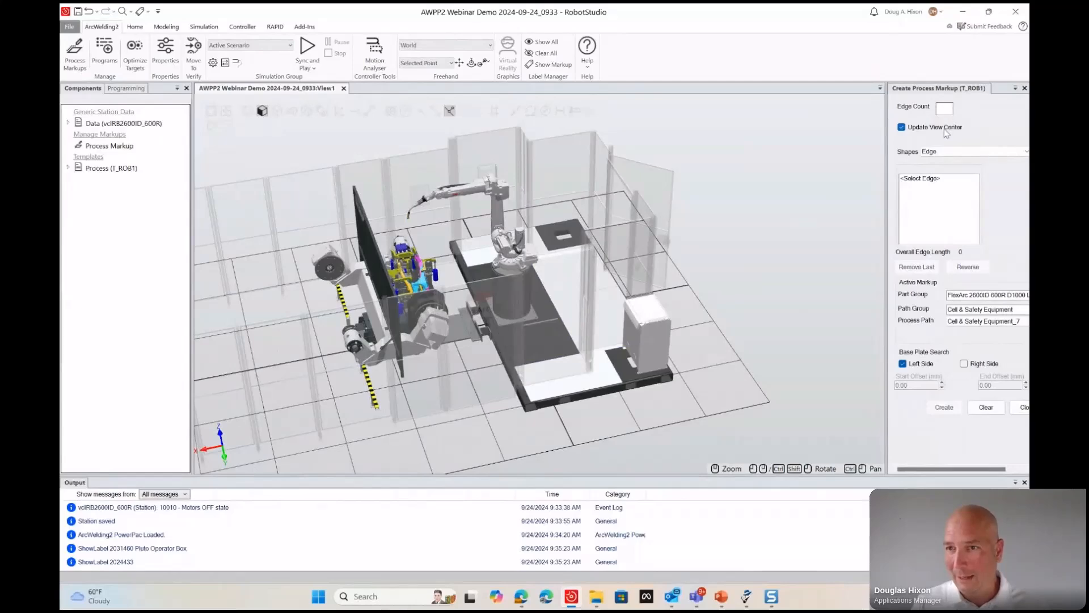
{"action": "left_click_drag", "start_coordinate": [598, 256], "coordinate": [559, 275], "text": "ctrl+shift"}
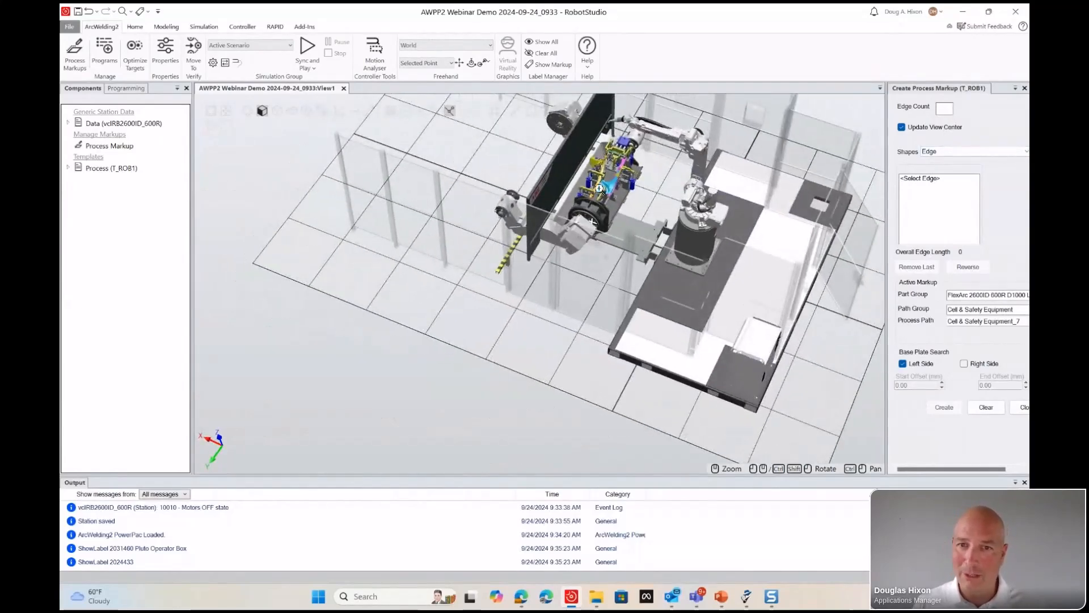
{"action": "scroll", "coordinate": [604, 199], "scroll_direction": "up", "scroll_amount": 10}
{"action": "left_click_drag", "start_coordinate": [566, 294], "coordinate": [417, 280], "text": "ctrl+shift"}
{"action": "scroll", "coordinate": [528, 181], "scroll_direction": "up", "scroll_amount": 5}
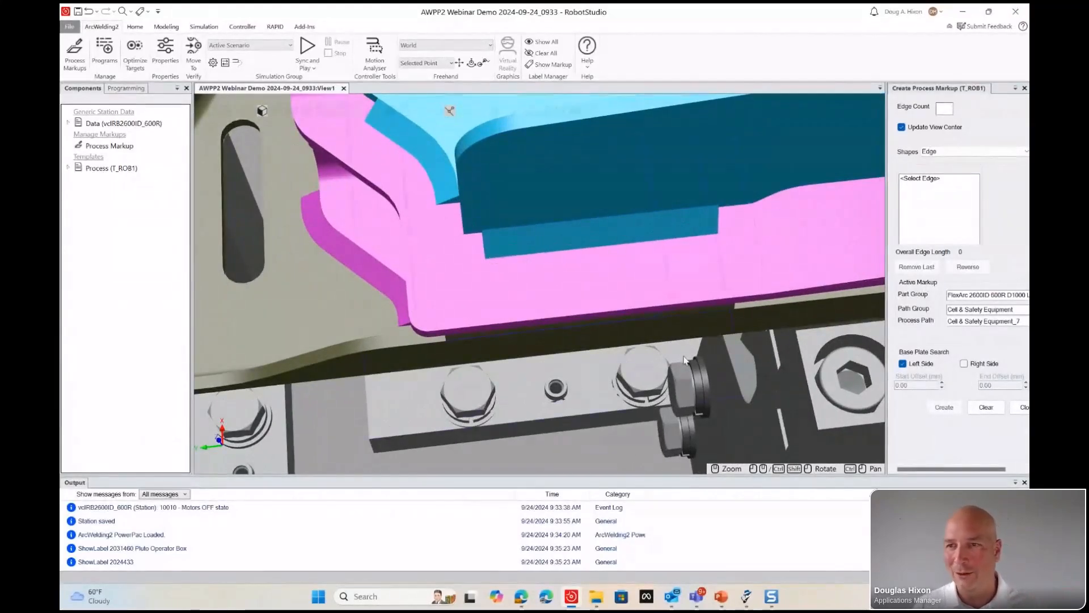
{"action": "left_click_drag", "start_coordinate": [601, 202], "coordinate": [545, 239], "text": "ctrl+shift"}
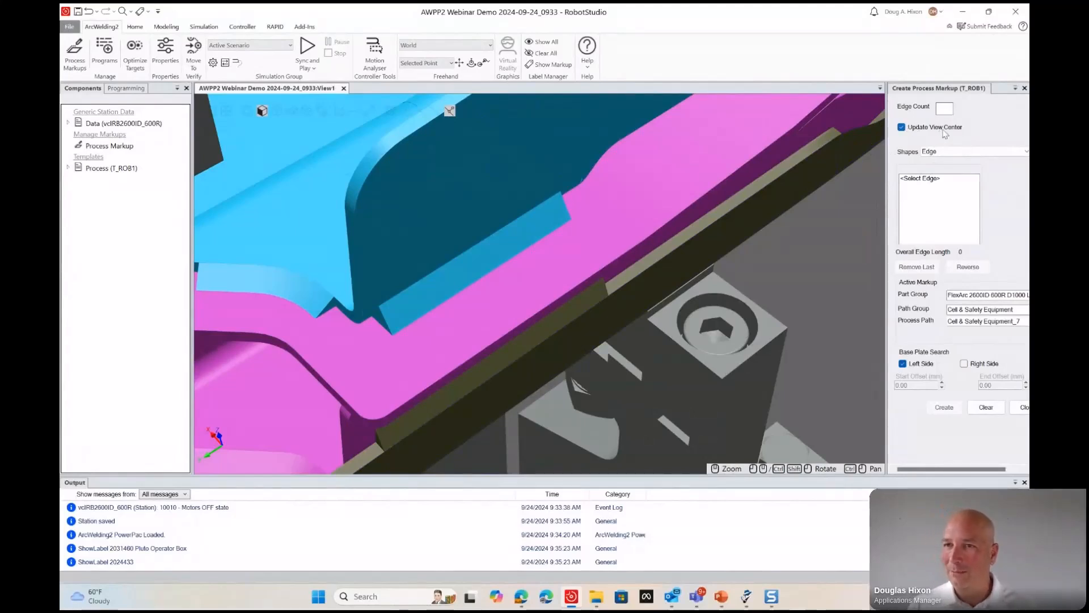
{"action": "left_click", "coordinate": [931, 179]}
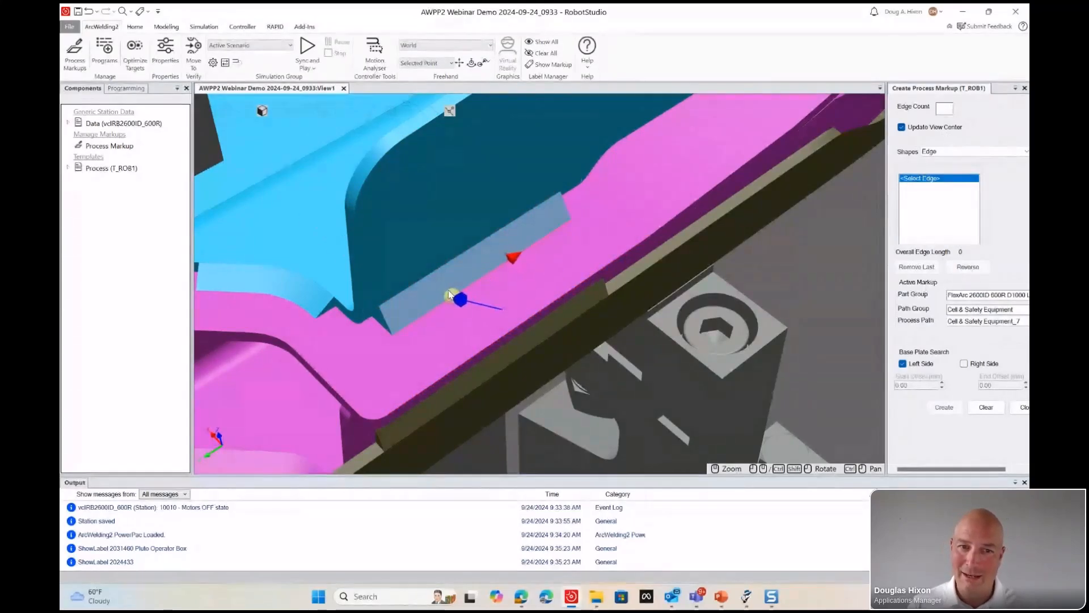
{"action": "left_click", "coordinate": [511, 260]}
{"action": "scroll", "coordinate": [578, 276], "scroll_direction": "down", "scroll_amount": 5}
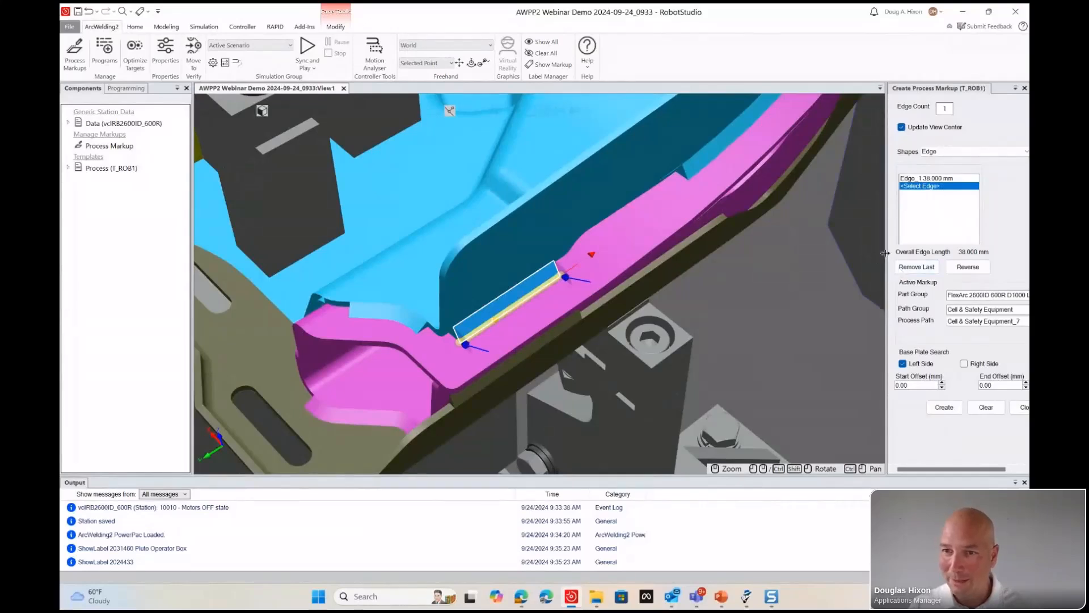
Create the markup in part group GENERAL_ASSY_JIG_6R and path group Part1, with the base plate search on the right side.
{"action": "left_click_drag", "start_coordinate": [887, 265], "coordinate": [841, 265]}
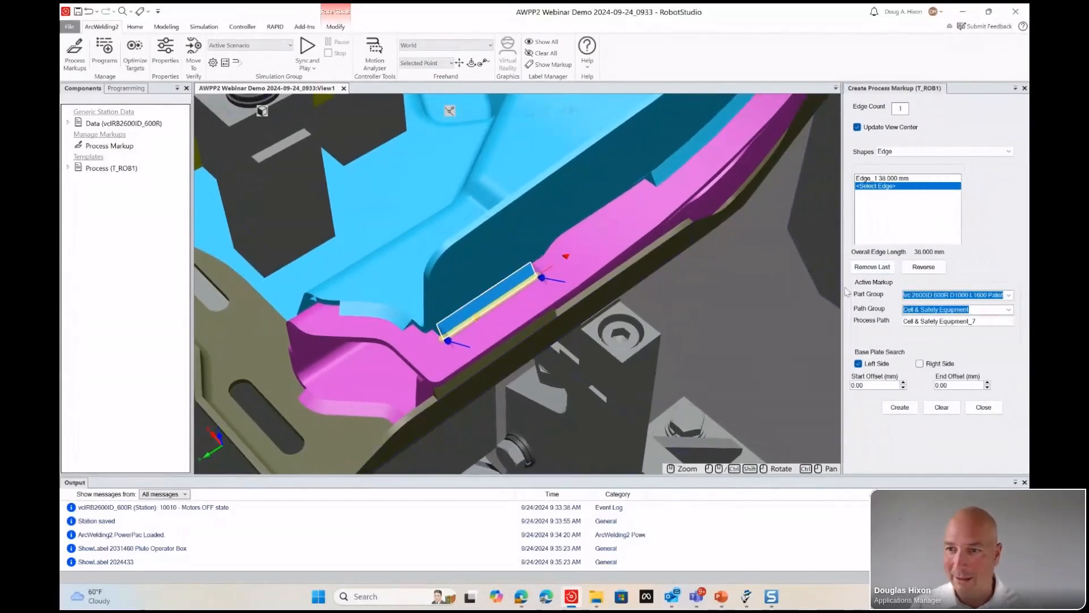
{"action": "left_click", "coordinate": [1008, 296]}
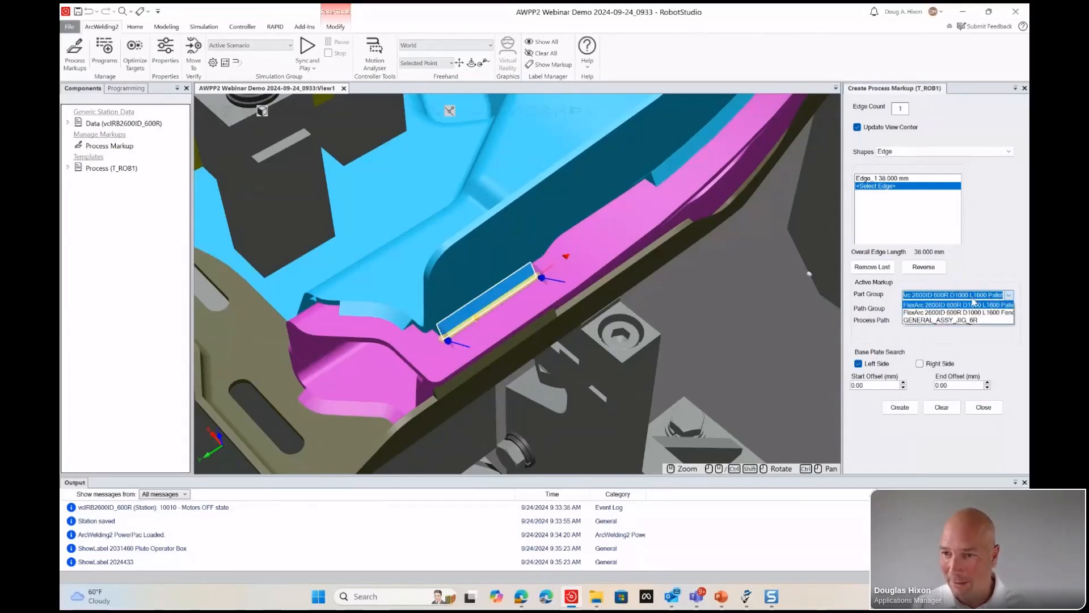
{"action": "left_click", "coordinate": [965, 321]}
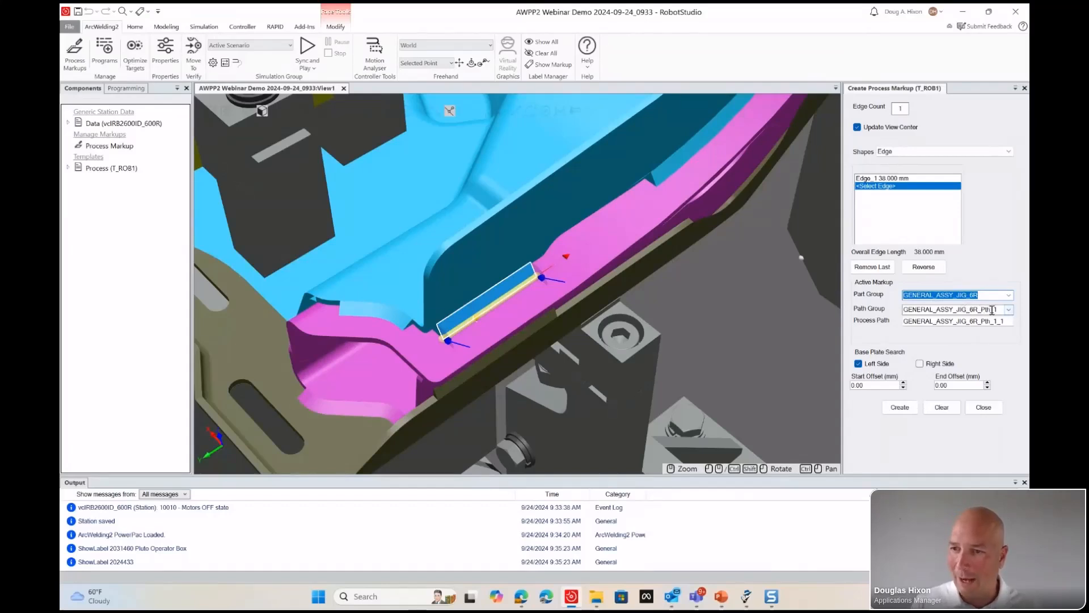
{"action": "key", "text": "Tab"}
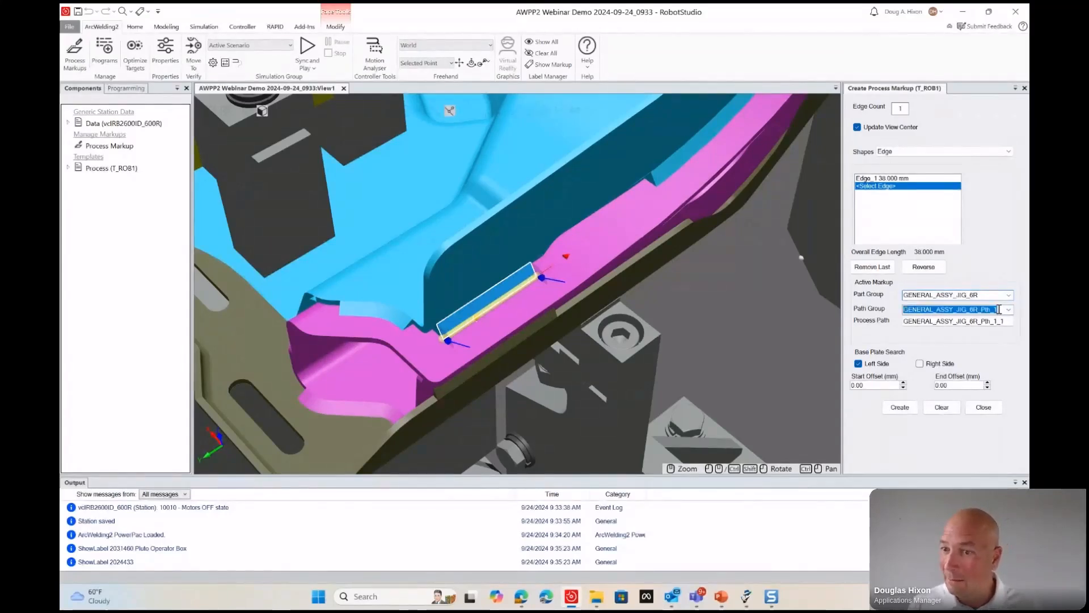
{"action": "type", "text": "Par"}
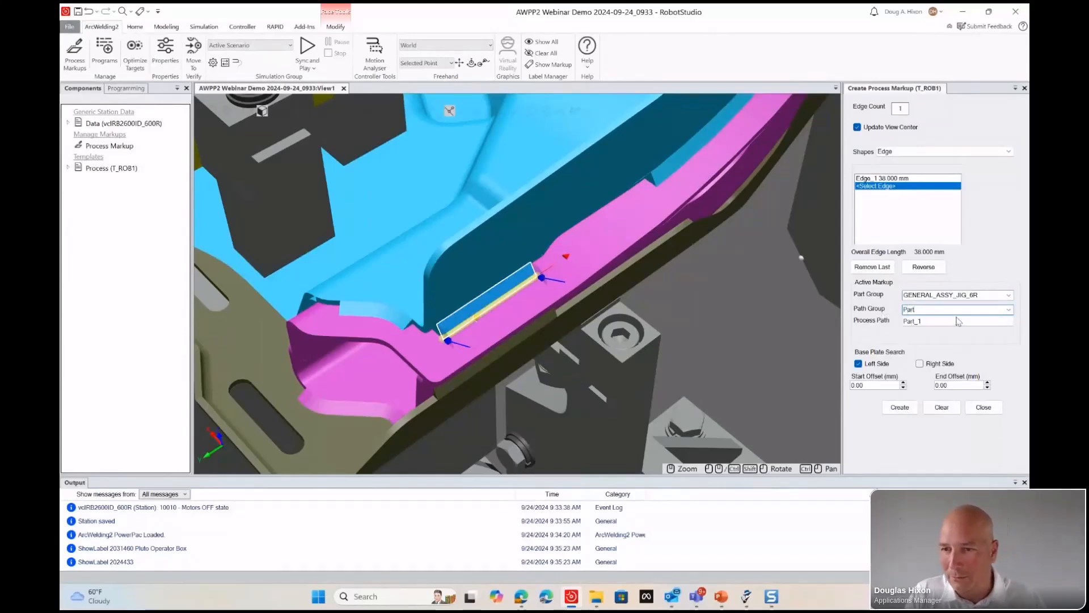
{"action": "type", "text": "t1"}
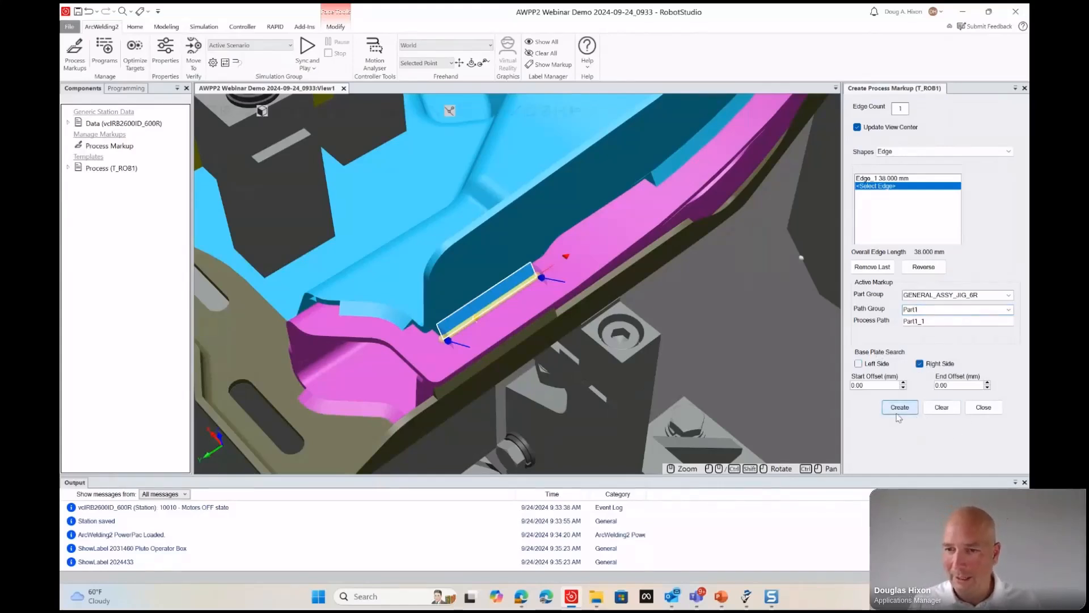
{"action": "left_click", "coordinate": [901, 407]}
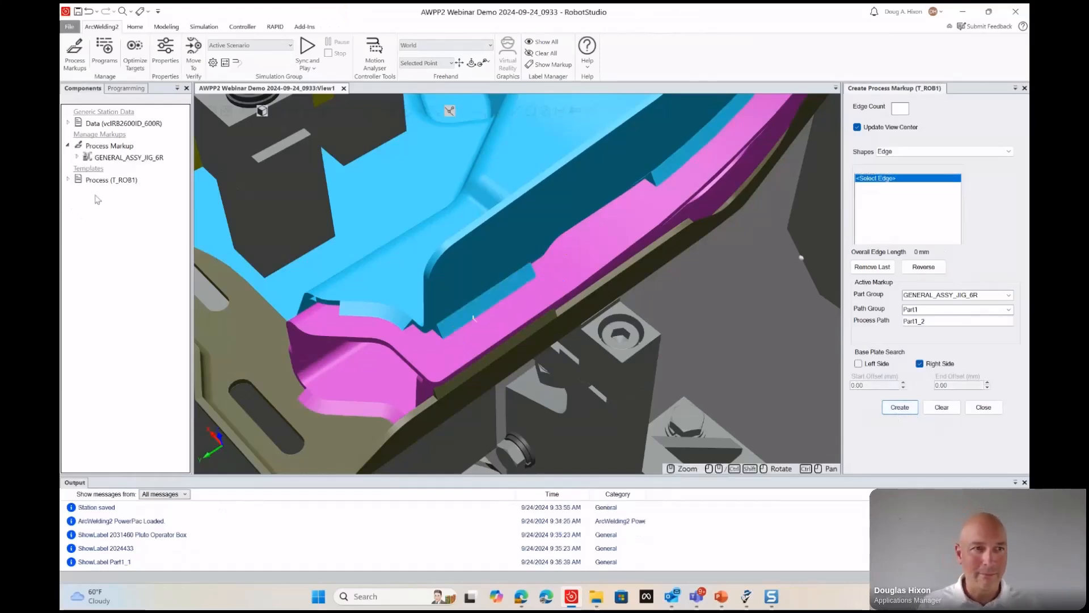
Expand the GENERAL_ASSY_JIG_6R markup down to its Part1 group and highlight the Part1_1 process path in the model.
{"action": "left_click", "coordinate": [77, 159]}
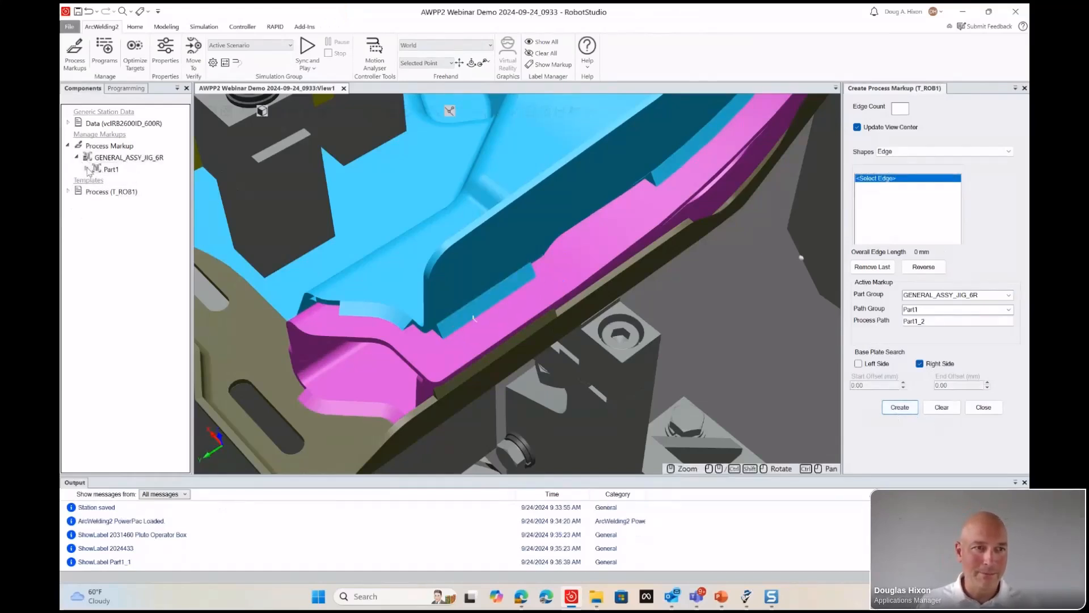
{"action": "left_click", "coordinate": [109, 184]}
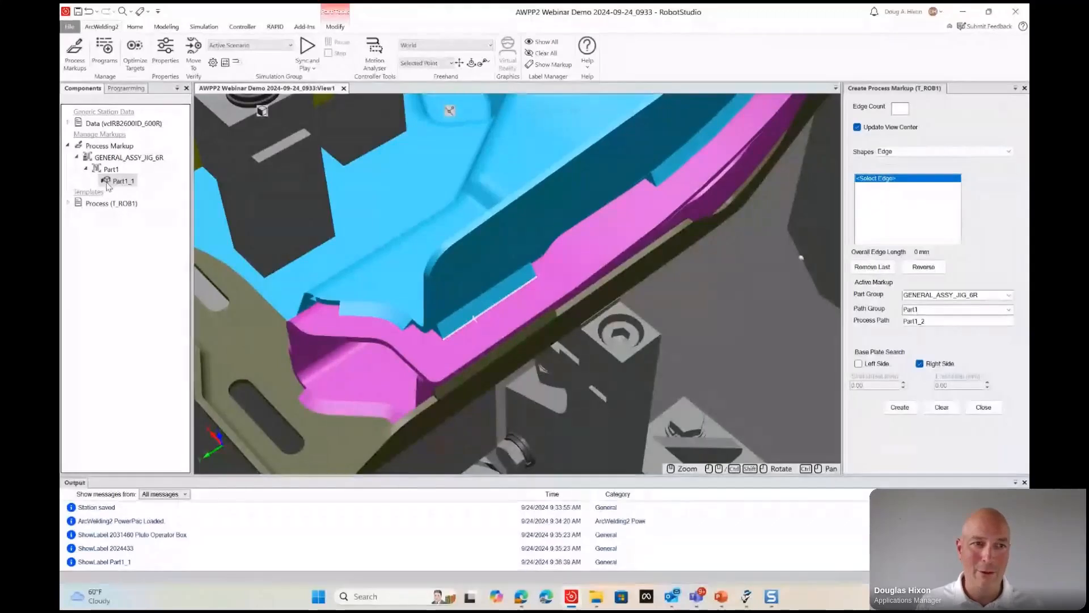
{"action": "left_click_drag", "start_coordinate": [560, 270], "coordinate": [505, 318], "text": "ctrl"}
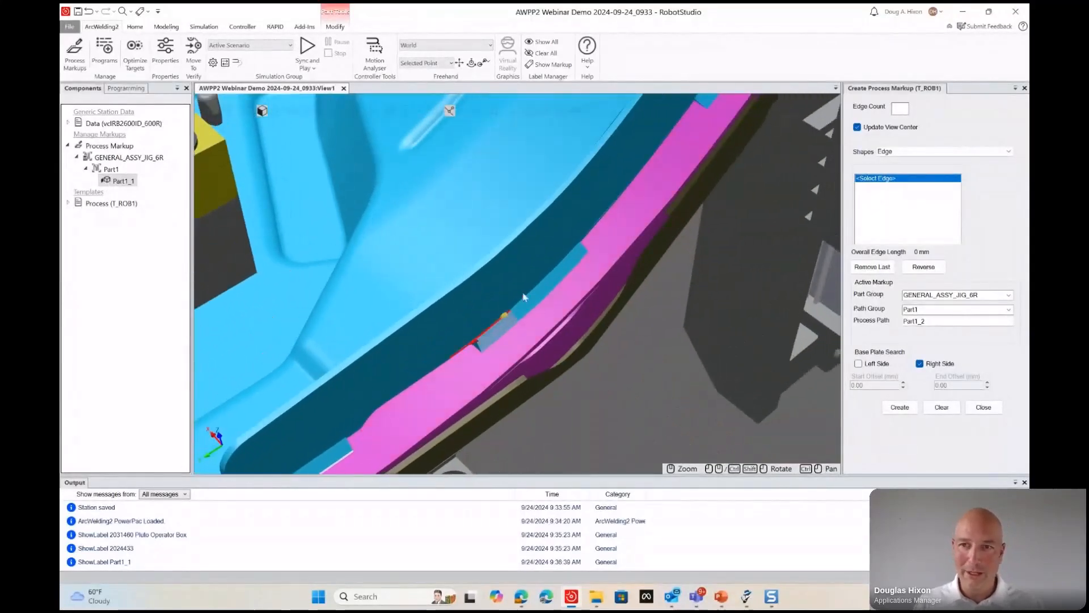
{"action": "left_click", "coordinate": [936, 151]}
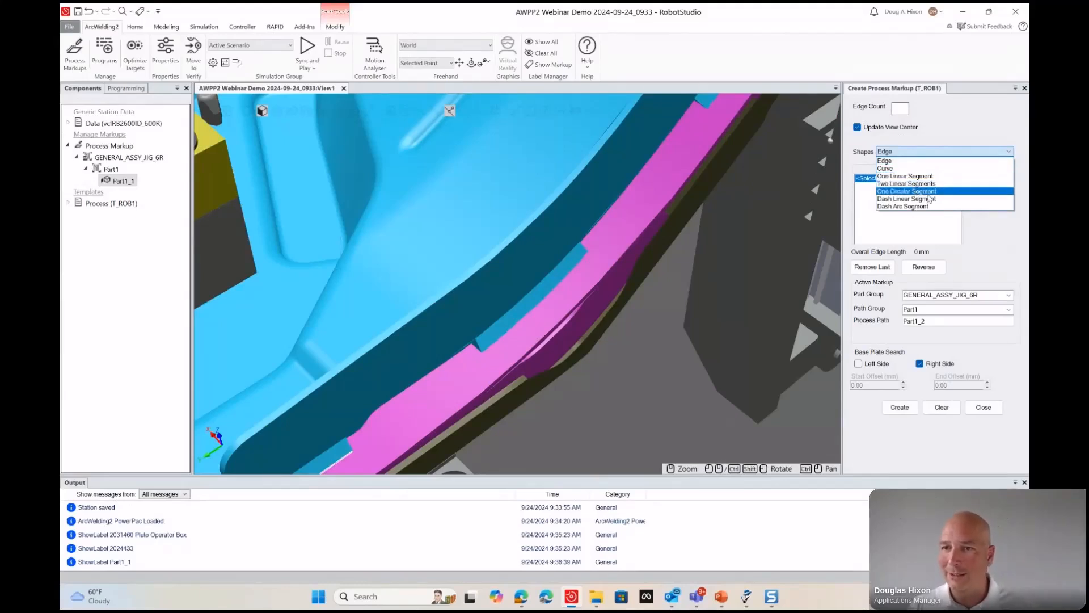
{"action": "left_click", "coordinate": [906, 162]}
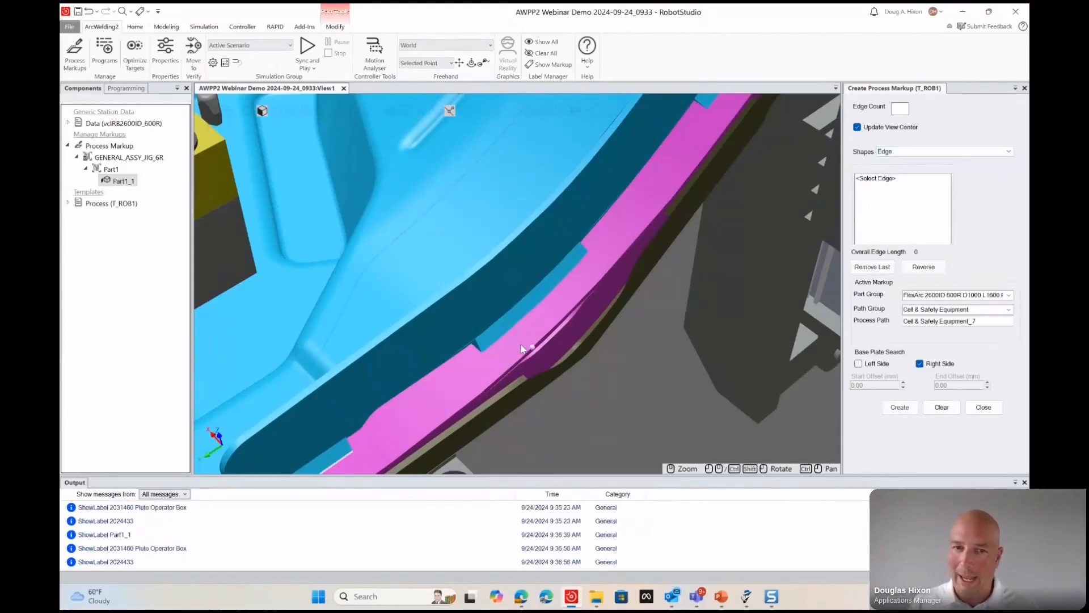
{"action": "left_click", "coordinate": [894, 179]}
{"action": "left_click", "coordinate": [902, 153]}
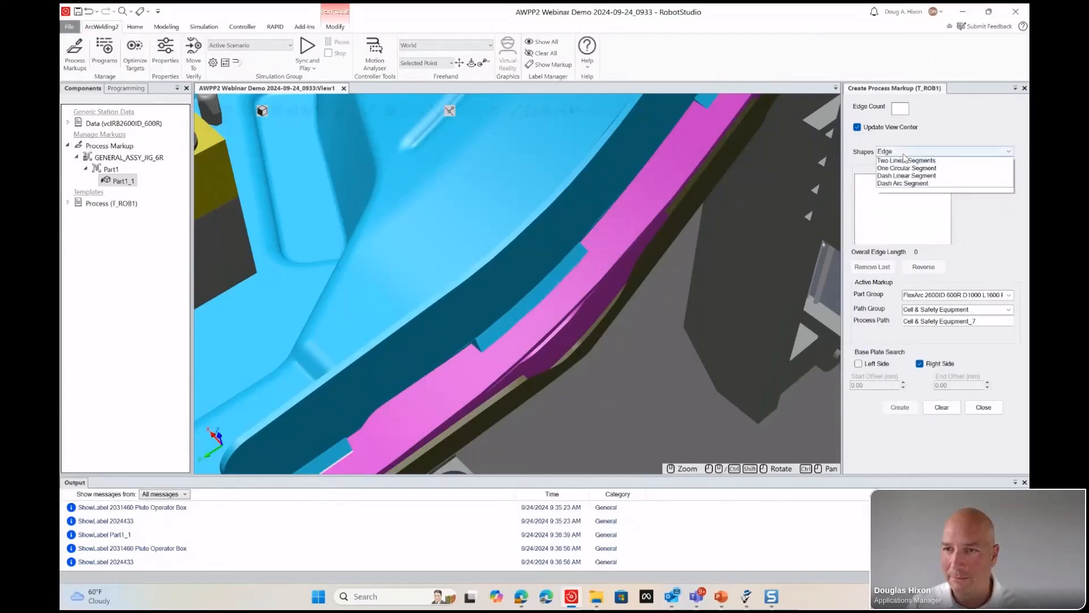
{"action": "left_click", "coordinate": [899, 170]}
{"action": "left_click", "coordinate": [894, 180]}
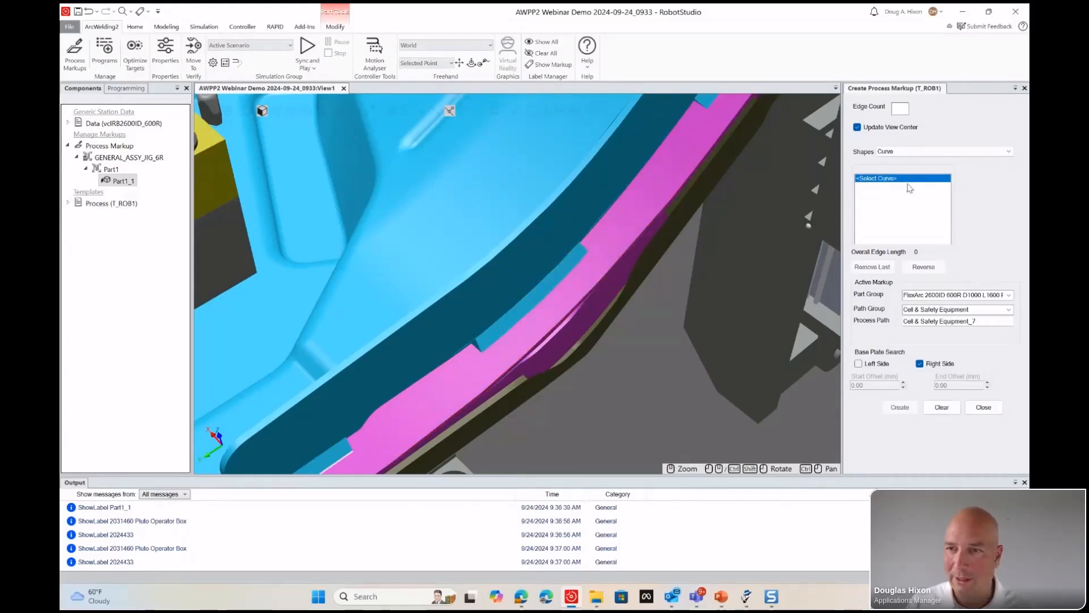
Set the markup shape to Edge and select the three consecutive edges where the second blue tab meets the magenta rail.
{"action": "left_click", "coordinate": [897, 153]}
{"action": "left_click", "coordinate": [897, 161]}
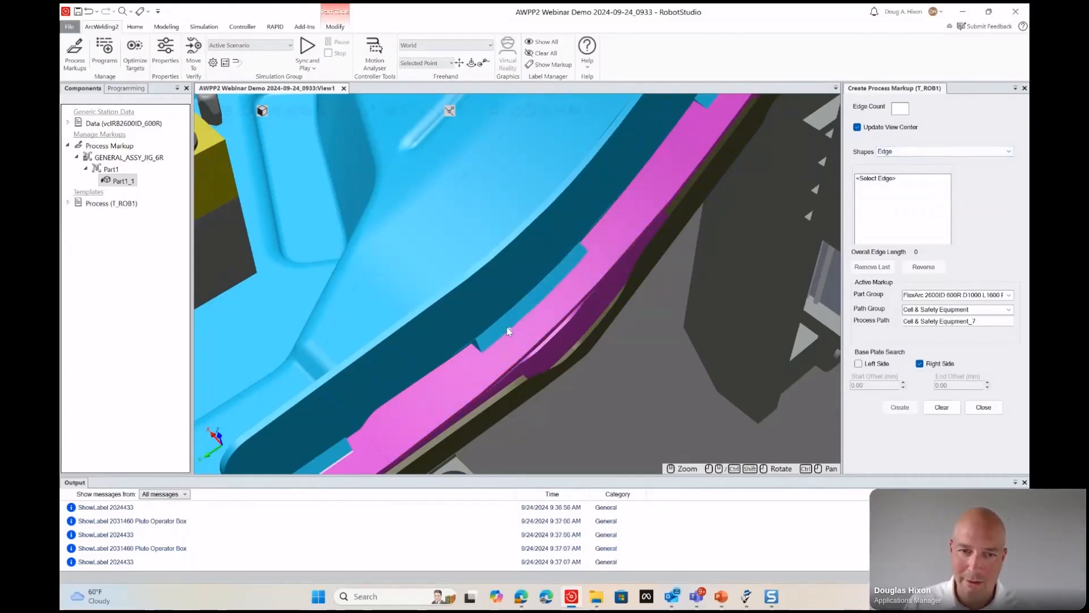
{"action": "left_click", "coordinate": [878, 181]}
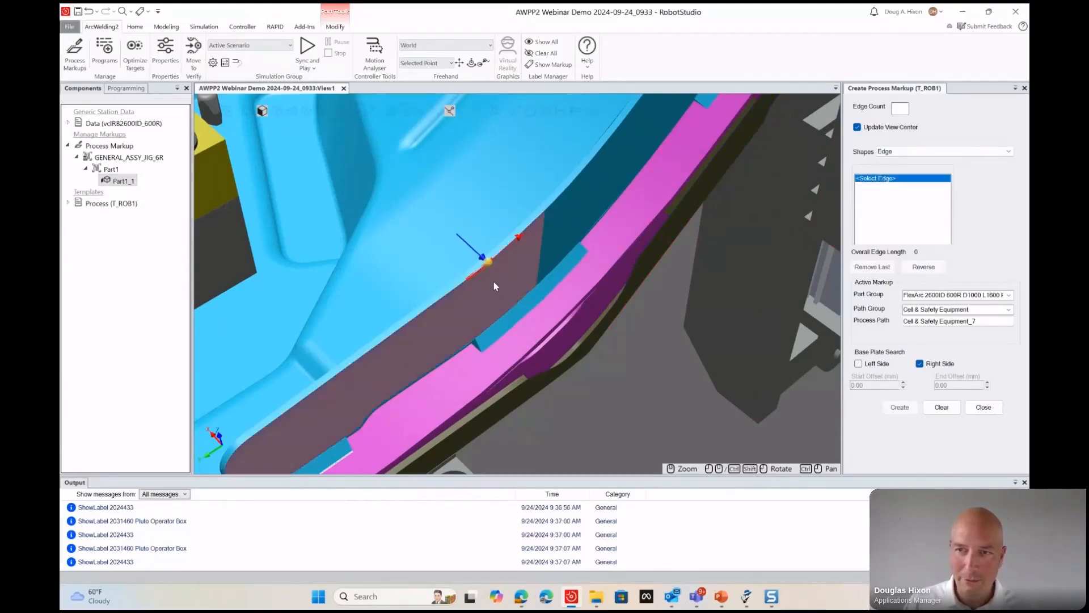
{"action": "left_click", "coordinate": [500, 339]}
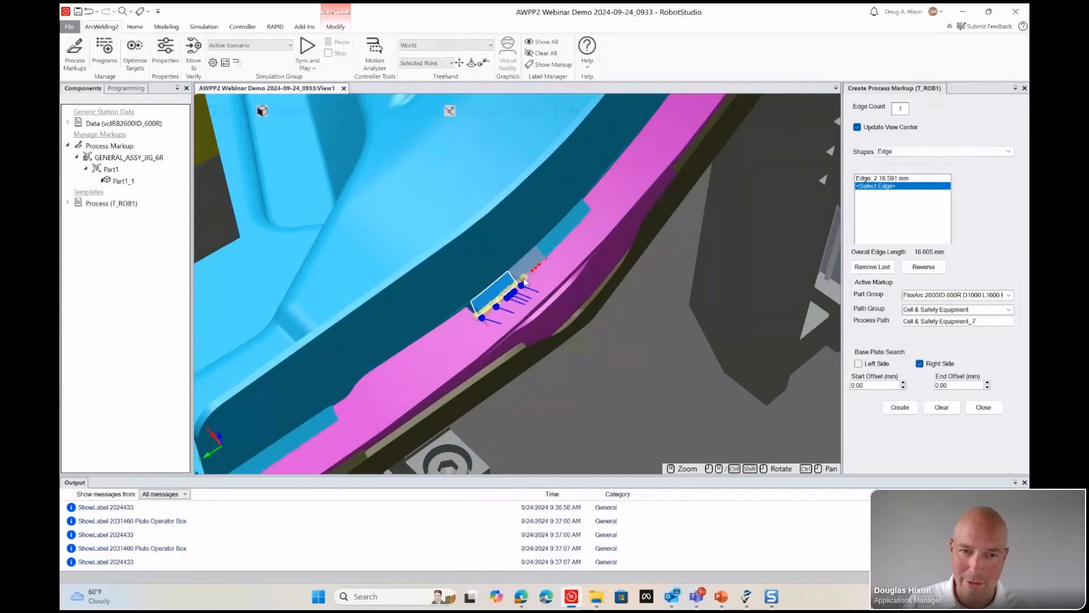
{"action": "scroll", "coordinate": [523, 281], "scroll_direction": "up", "scroll_amount": 5}
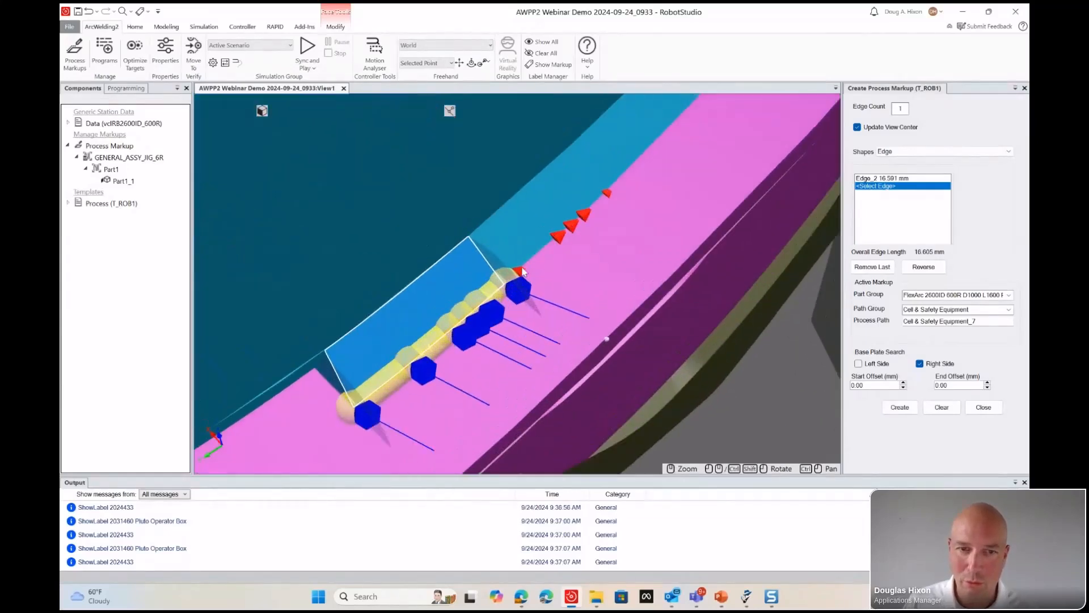
{"action": "left_click", "coordinate": [529, 254]}
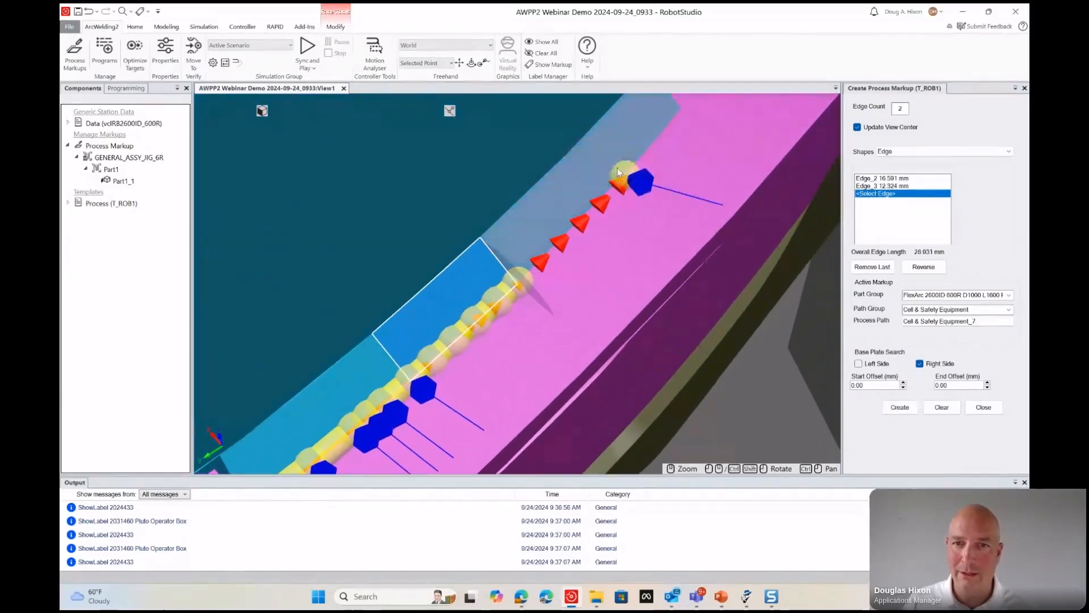
{"action": "left_click", "coordinate": [617, 168]}
{"action": "scroll", "coordinate": [617, 177], "scroll_direction": "down", "scroll_amount": 6}
{"action": "mouse_move", "coordinate": [554, 333]}
{"action": "left_mouse_down", "text": "ctrl+shift"}
{"action": "mouse_move", "coordinate": [554, 311]}
{"action": "mouse_move", "coordinate": [564, 327]}
{"action": "left_mouse_up", "text": "ctrl+shift"}
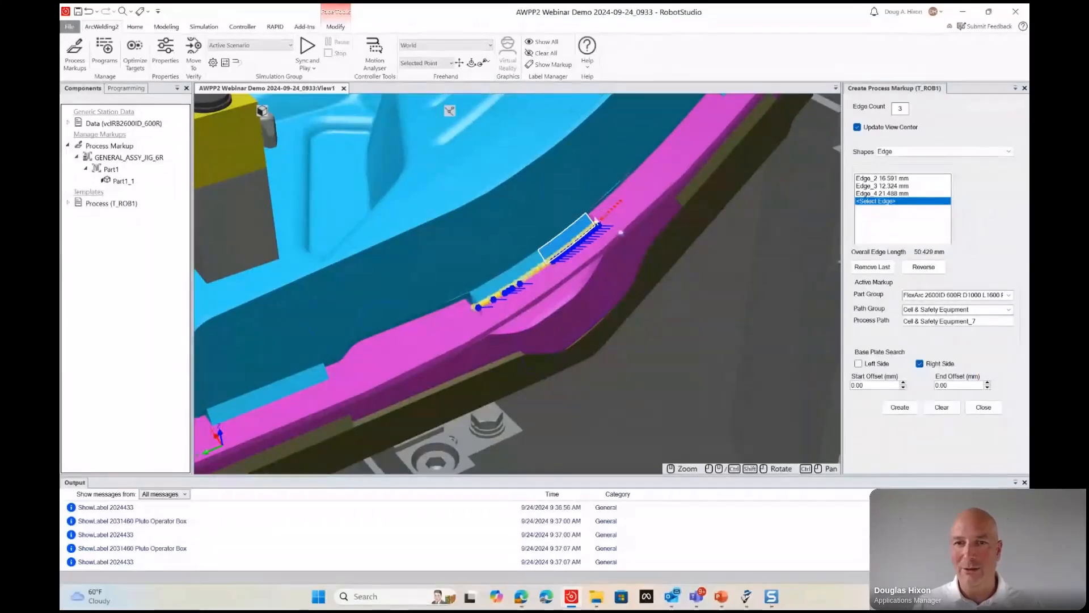
{"action": "scroll", "coordinate": [589, 214], "scroll_direction": "down", "scroll_amount": 4}
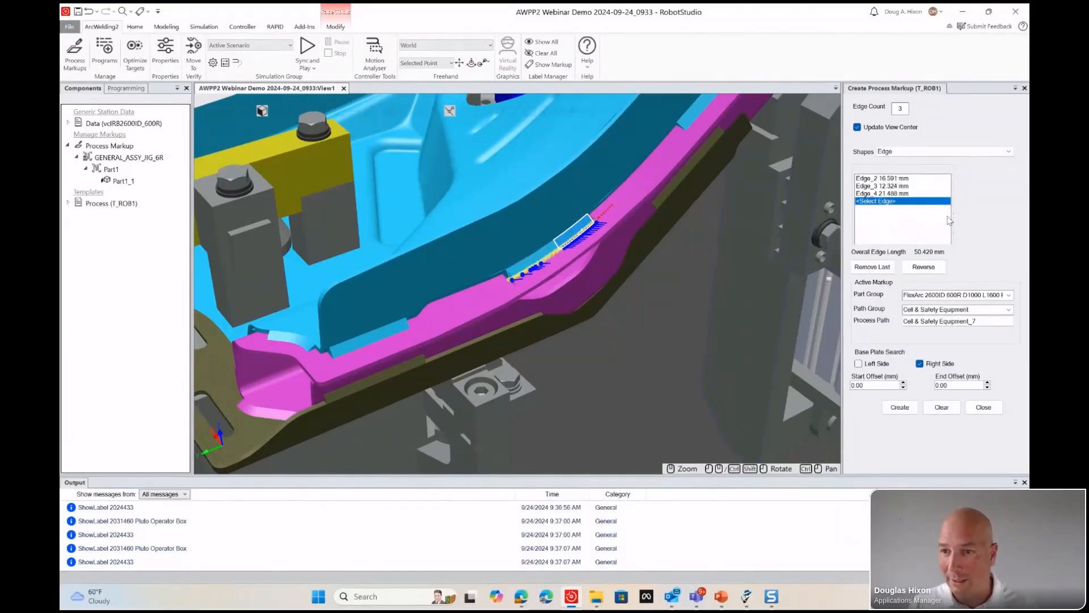
Assign the selected edges to the GENERAL_ASSY_JIG_6R part group and create the process markup.
{"action": "left_click", "coordinate": [990, 295]}
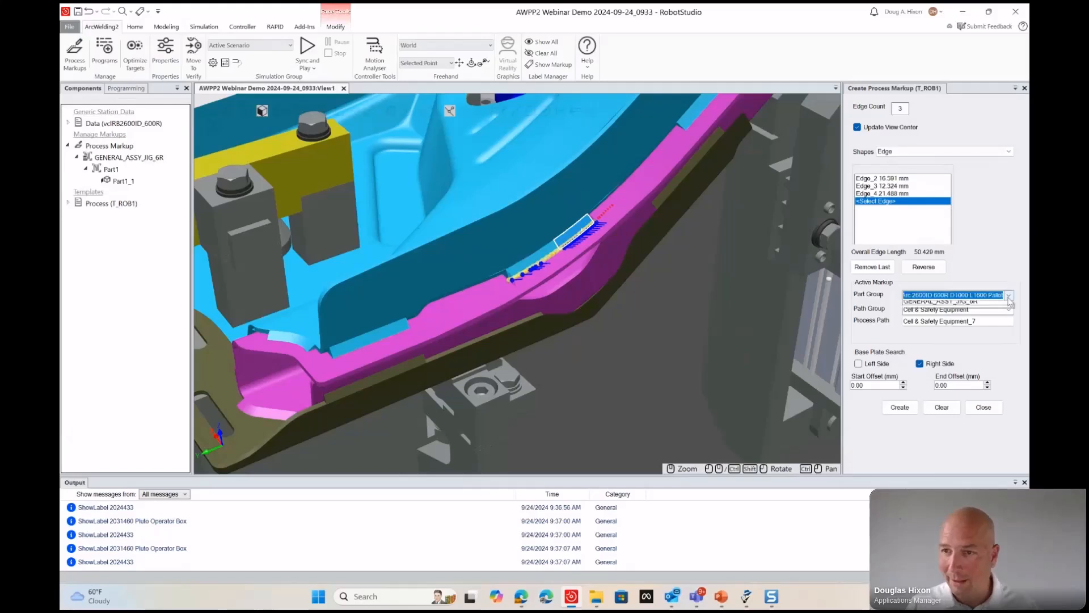
{"action": "left_click", "coordinate": [931, 320]}
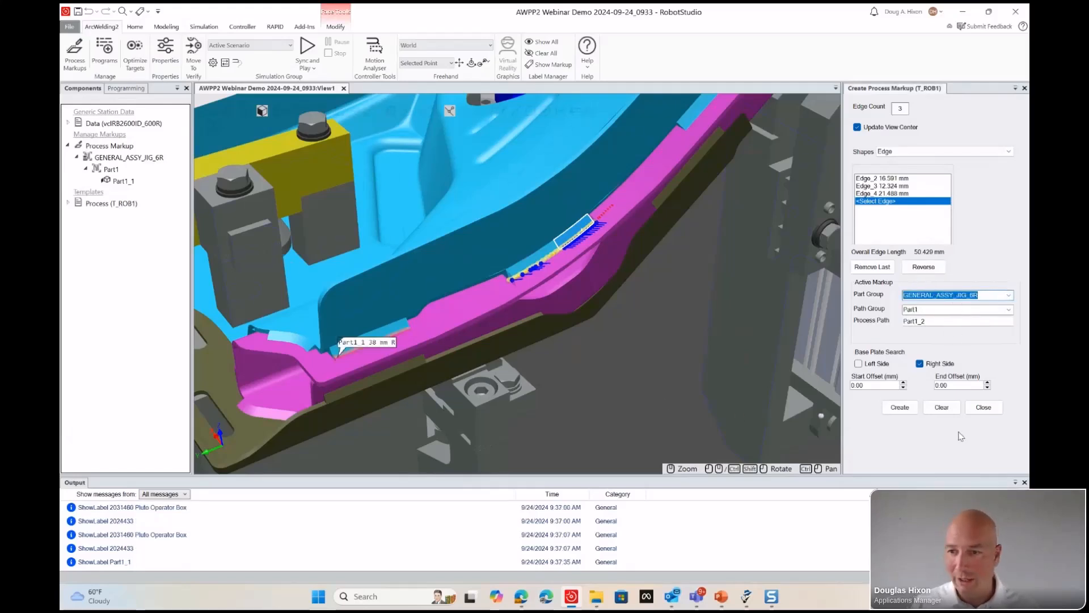
{"action": "left_click", "coordinate": [898, 406]}
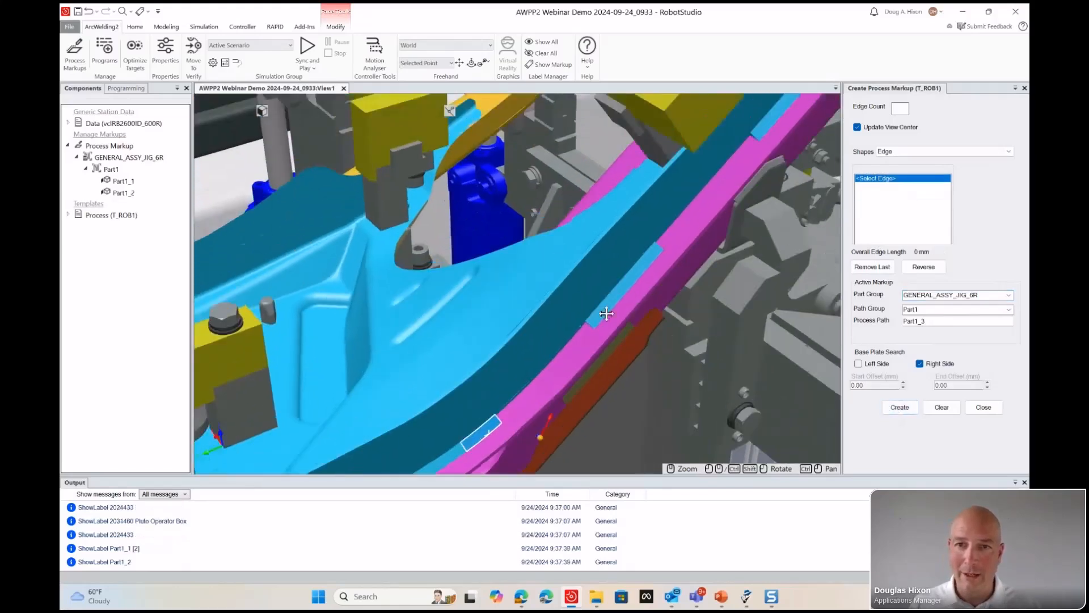
Set the markup shape to One Linear Segment and pick the weld start and end at the third tab's lower and upper outer corners.
{"action": "left_click", "coordinate": [931, 152]}
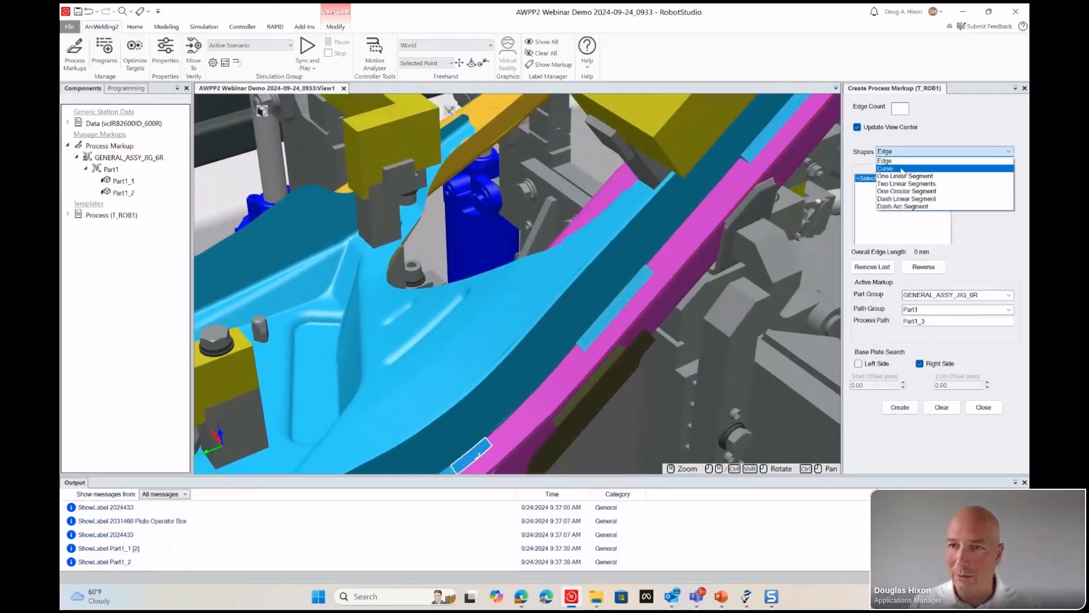
{"action": "left_click", "coordinate": [902, 170]}
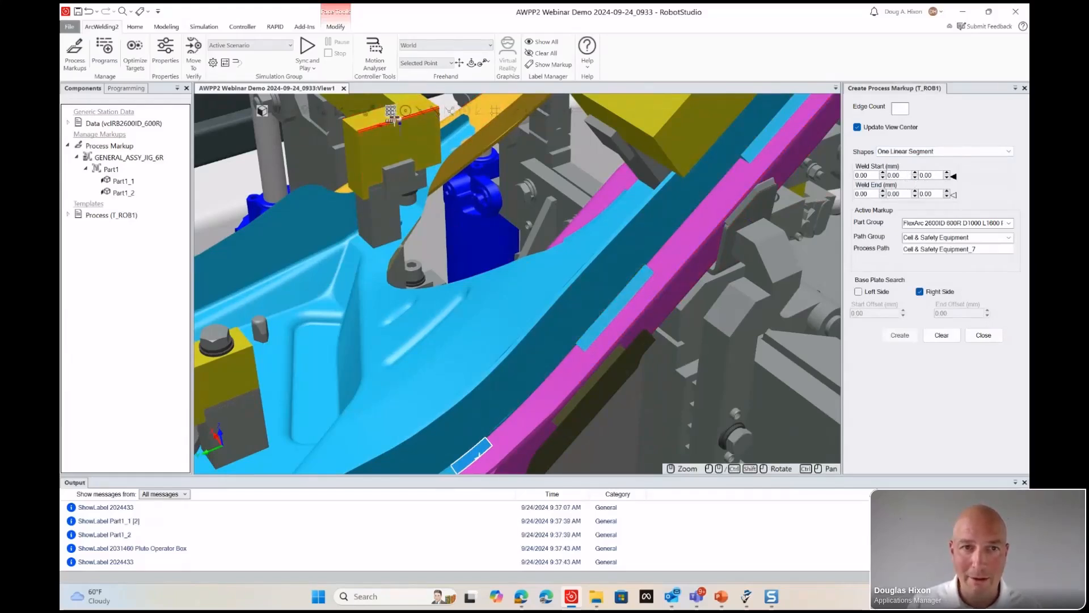
{"action": "scroll", "coordinate": [602, 372], "scroll_direction": "up", "scroll_amount": 1}
{"action": "scroll", "coordinate": [601, 373], "scroll_direction": "up", "scroll_amount": 1}
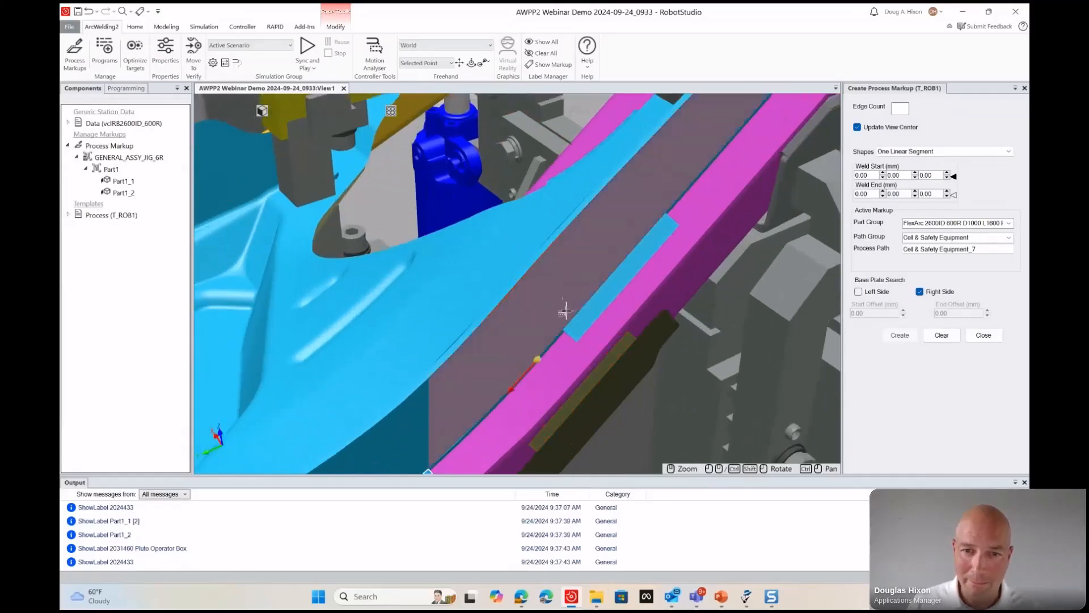
{"action": "left_click", "coordinate": [576, 339]}
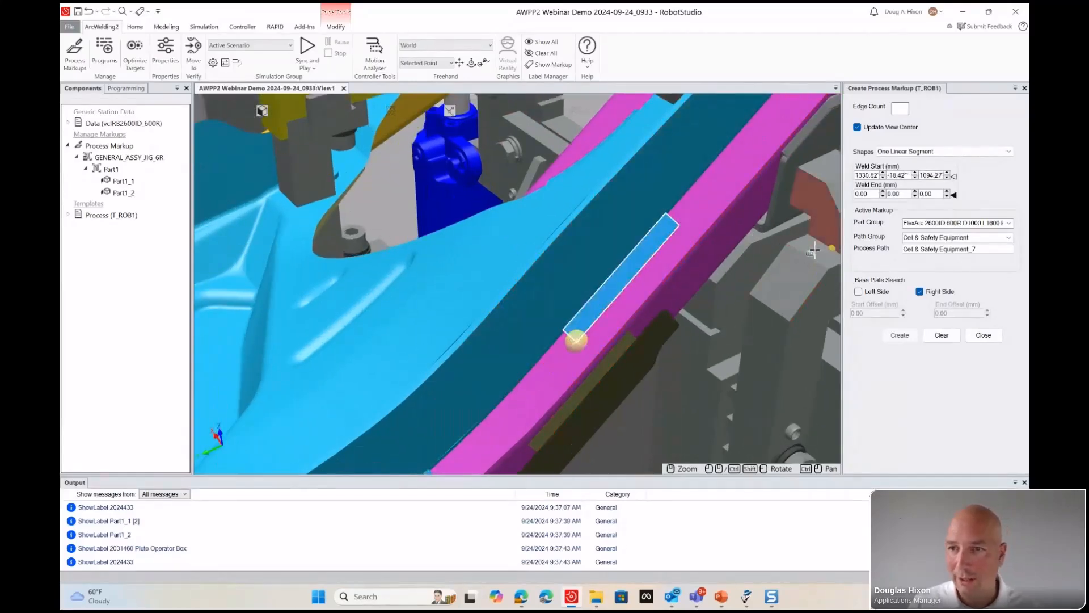
{"action": "left_click", "coordinate": [665, 230]}
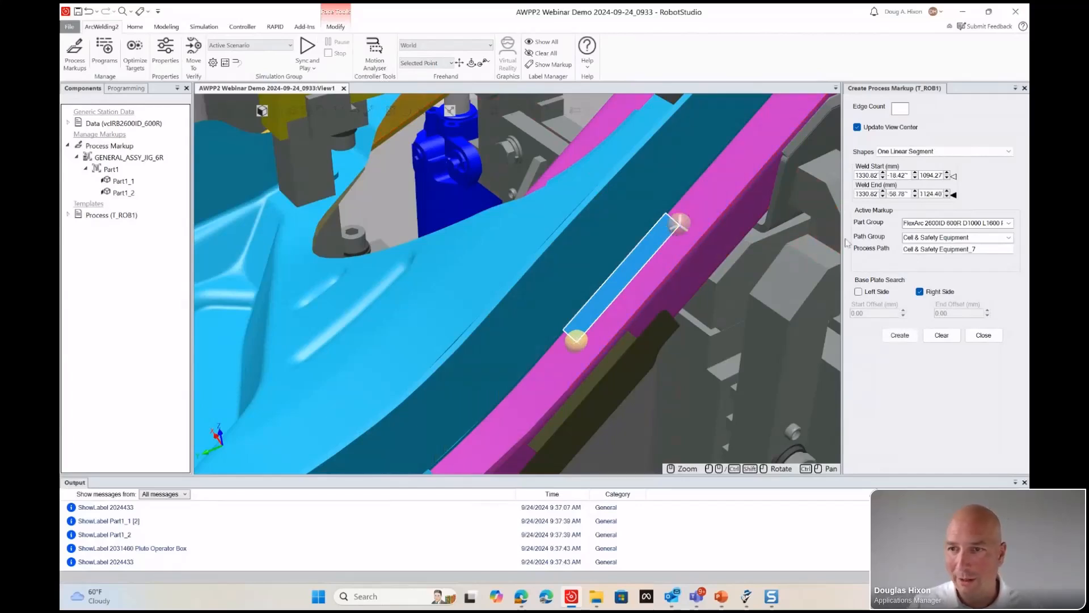
Assign the linear segment to the GENERAL_ASSY_JIG_6R part group and create its process markup.
{"action": "left_click", "coordinate": [1009, 223]}
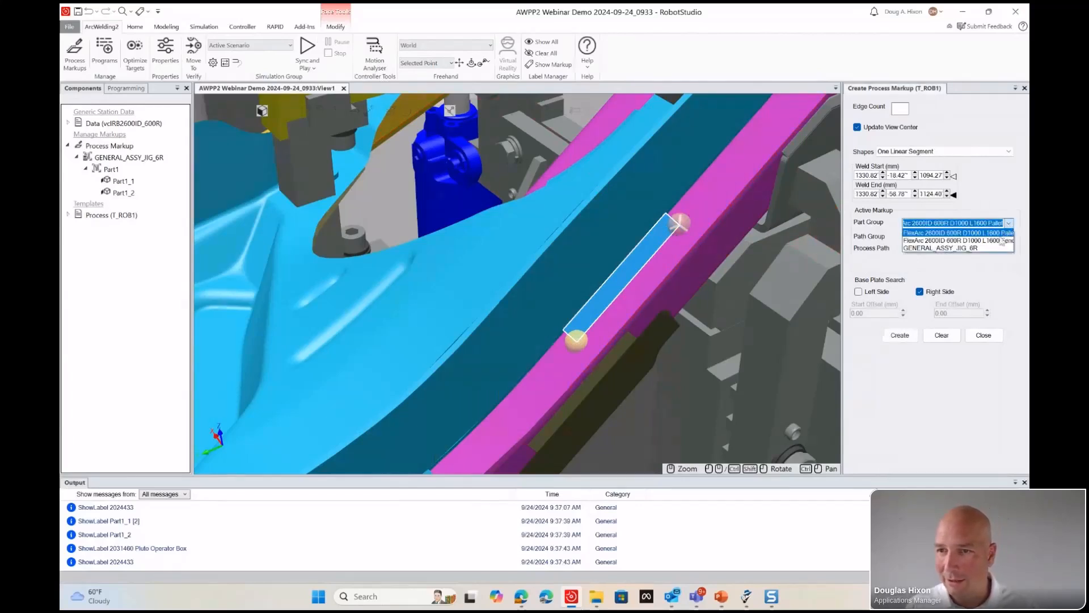
{"action": "left_click", "coordinate": [941, 248]}
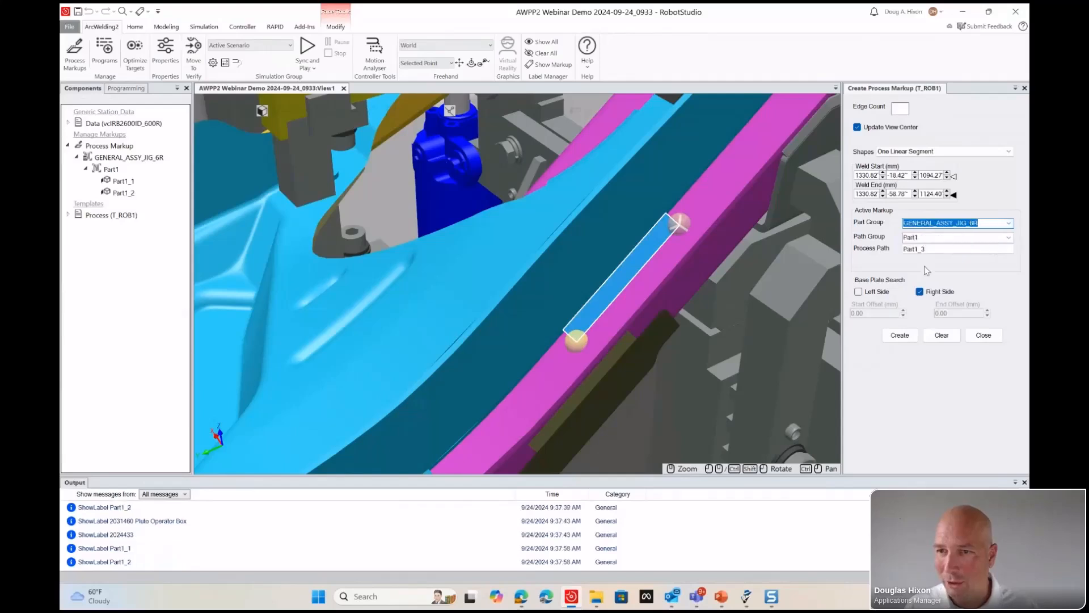
{"action": "left_click", "coordinate": [900, 335]}
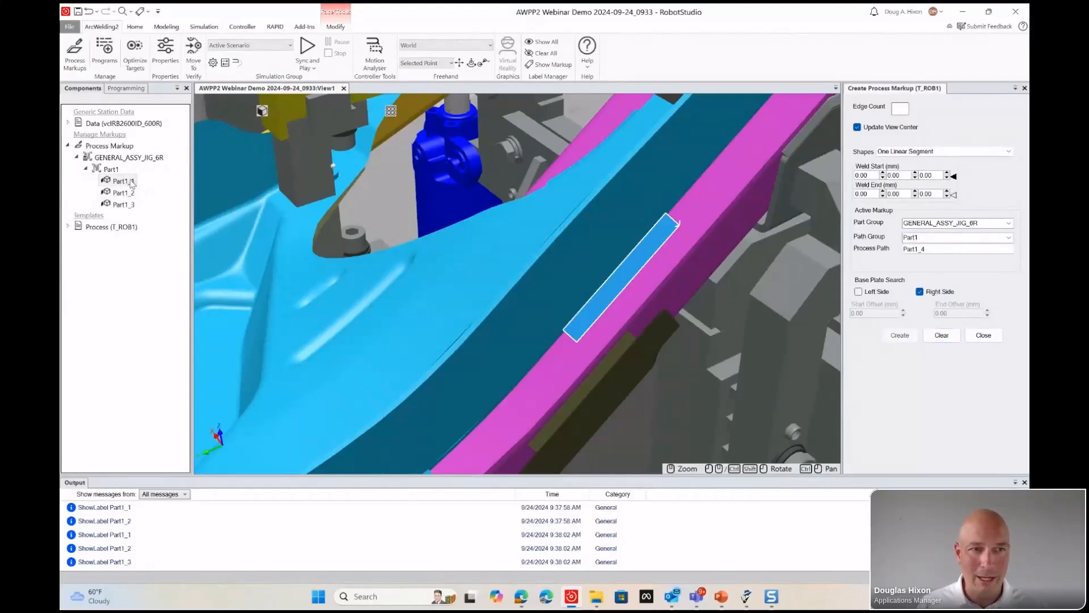
Review the process paths under Part1 and inspect the blue plate's tabs along the orange rail.
{"action": "left_click", "coordinate": [121, 204]}
{"action": "left_click", "coordinate": [121, 181]}
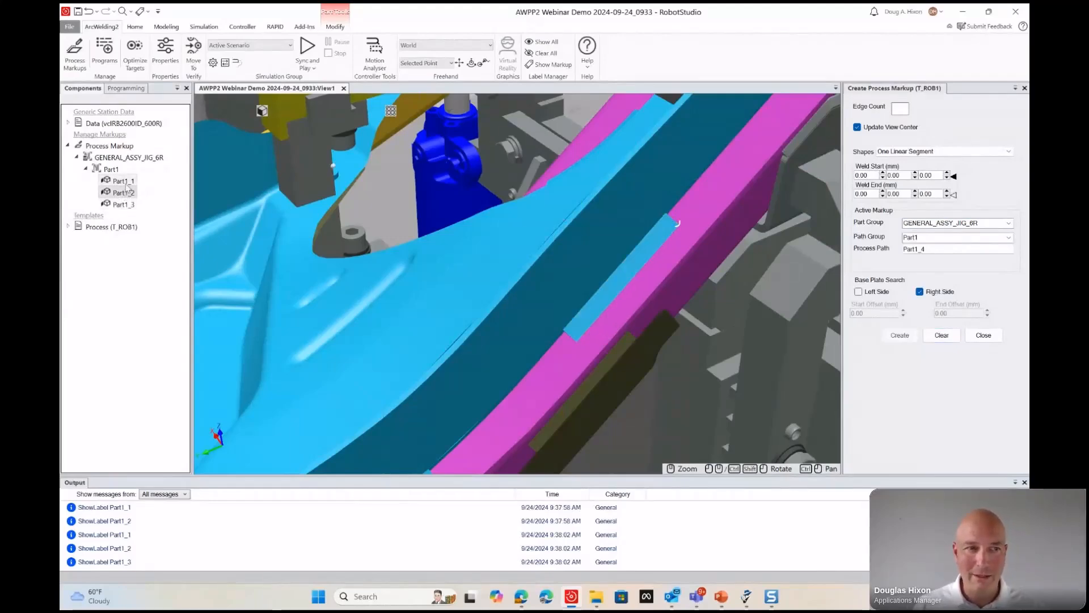
{"action": "scroll", "coordinate": [559, 264], "scroll_direction": "down", "scroll_amount": 5}
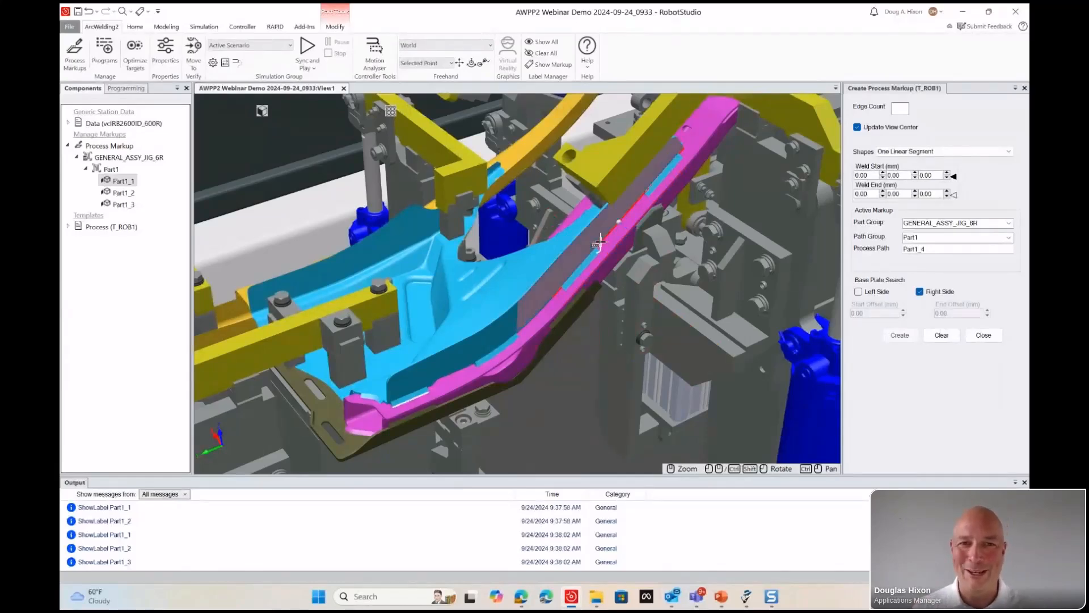
{"action": "scroll", "coordinate": [622, 326], "scroll_direction": "down", "scroll_amount": 10}
{"action": "mouse_move", "coordinate": [681, 429]}
{"action": "left_mouse_down", "text": "ctrl+shift"}
{"action": "mouse_move", "coordinate": [688, 435]}
{"action": "mouse_move", "coordinate": [679, 424]}
{"action": "left_mouse_up", "text": "ctrl+shift"}
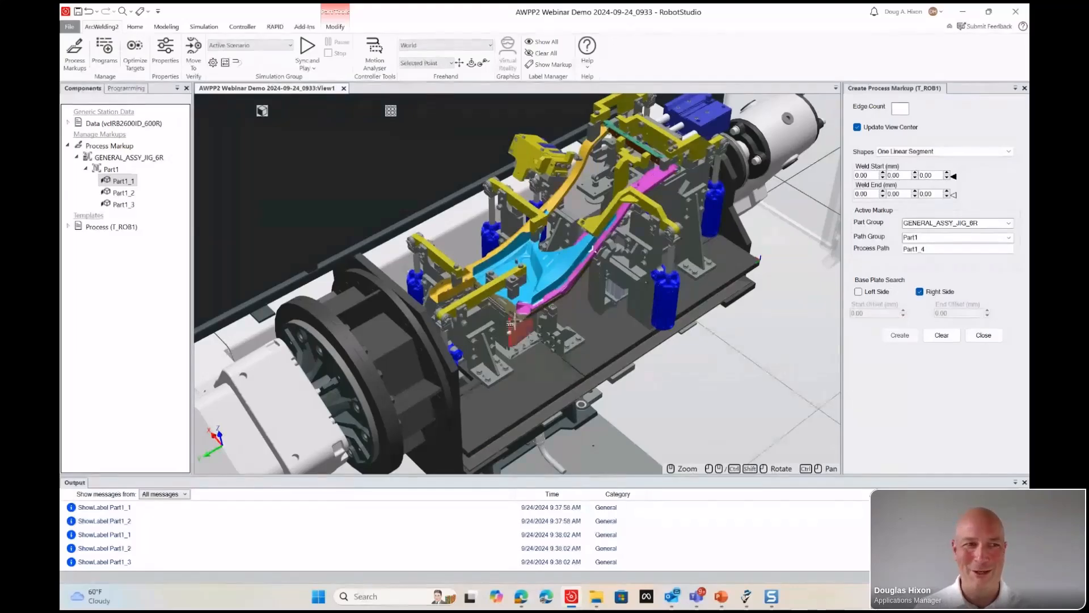
{"action": "left_click_drag", "start_coordinate": [509, 220], "coordinate": [485, 274], "text": "ctrl+shift"}
{"action": "scroll", "coordinate": [486, 272], "scroll_direction": "up", "scroll_amount": 10}
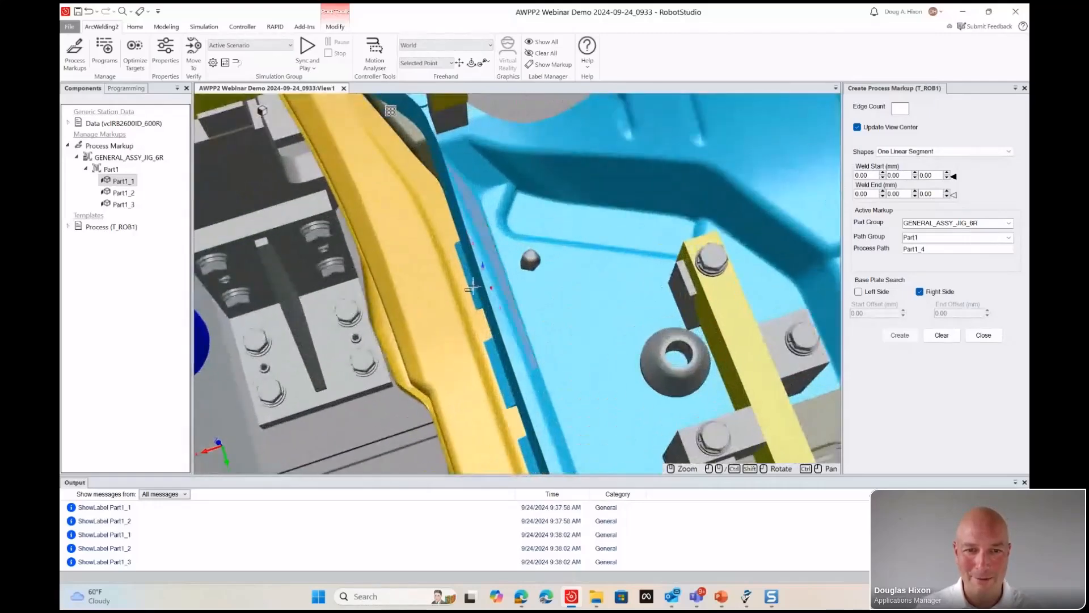
Jog the positioner joint at its faceplate to tilt the welding fixture.
{"action": "mouse_move", "coordinate": [479, 337]}
{"action": "left_mouse_down", "text": "ctrl+shift"}
{"action": "mouse_move", "coordinate": [477, 287]}
{"action": "mouse_move", "coordinate": [673, 253]}
{"action": "mouse_move", "coordinate": [678, 231]}
{"action": "mouse_move", "coordinate": [481, 341]}
{"action": "mouse_move", "coordinate": [539, 204]}
{"action": "left_mouse_up", "text": "ctrl+shift"}
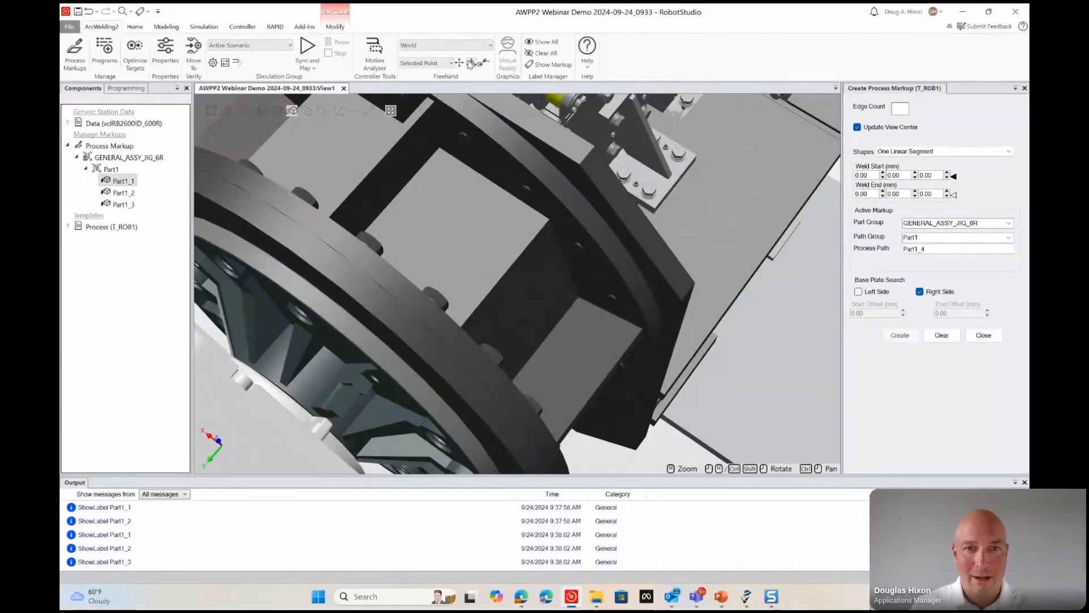
{"action": "left_click", "coordinate": [347, 353]}
{"action": "mouse_move", "coordinate": [349, 354]}
{"action": "left_mouse_down"}
{"action": "mouse_move", "coordinate": [396, 419]}
{"action": "mouse_move", "coordinate": [339, 345]}
{"action": "left_mouse_up"}
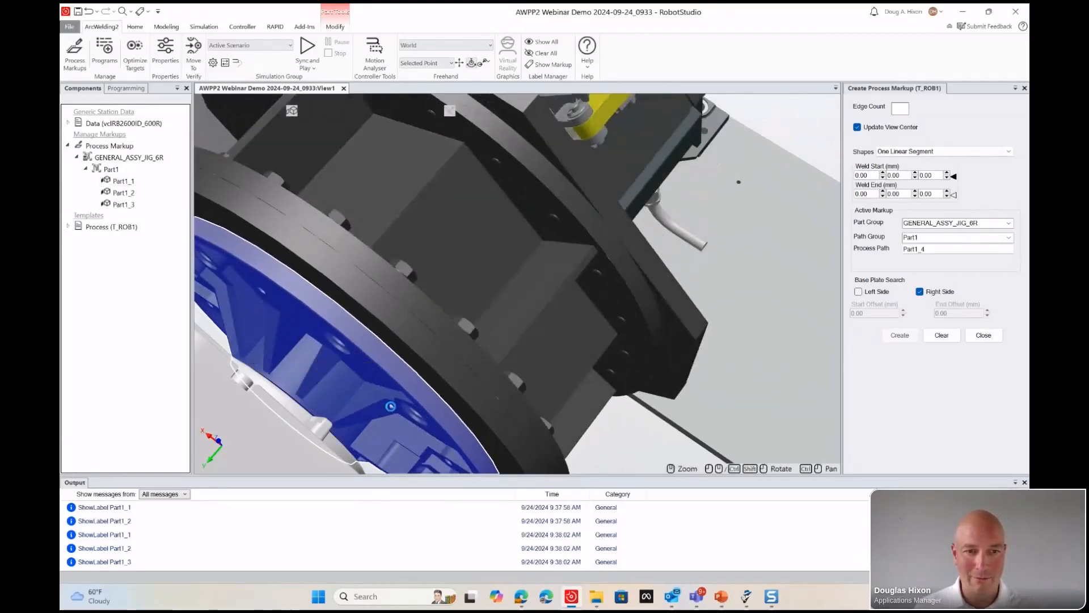
{"action": "scroll", "coordinate": [374, 288], "scroll_direction": "down", "scroll_amount": 5}
{"action": "left_click_drag", "start_coordinate": [423, 216], "coordinate": [354, 357], "text": "ctrl"}
{"action": "left_click_drag", "start_coordinate": [399, 282], "coordinate": [497, 252], "text": "ctrl+shift"}
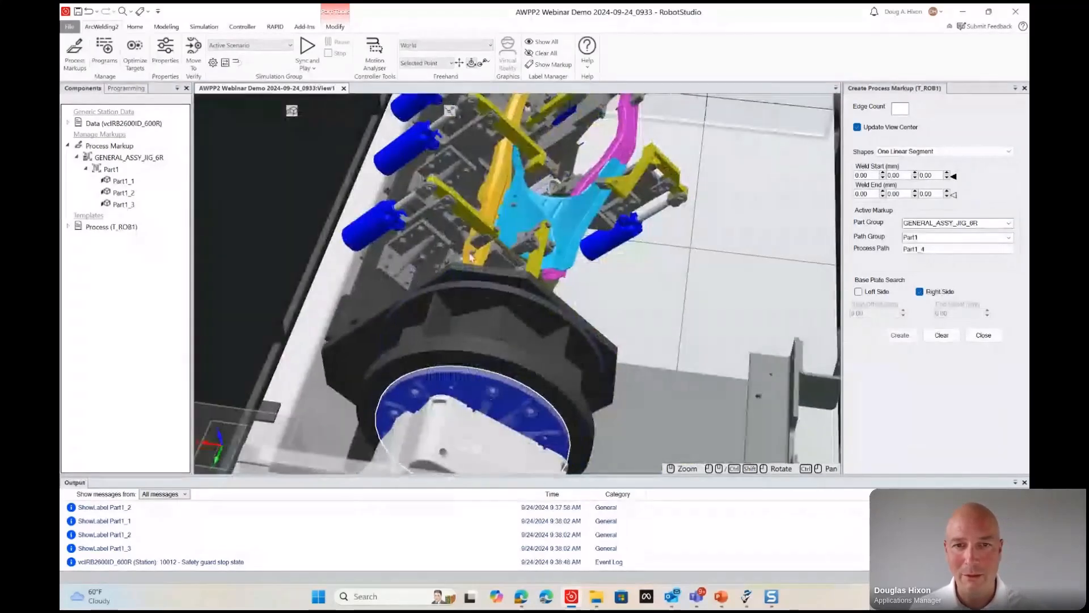
Set the markup shape to Edge for the blue plate's tabs along the orange rail.
{"action": "scroll", "coordinate": [555, 241], "scroll_direction": "up", "scroll_amount": 5}
{"action": "left_click_drag", "start_coordinate": [554, 218], "coordinate": [345, 317], "text": "ctrl+shift"}
{"action": "scroll", "coordinate": [467, 341], "scroll_direction": "up", "scroll_amount": 4}
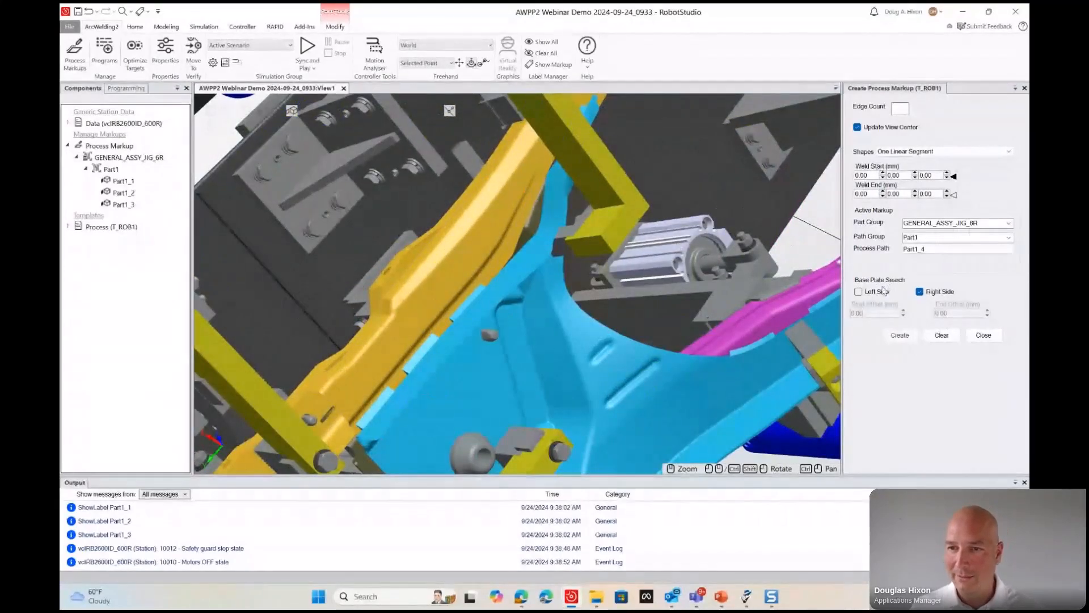
{"action": "left_click", "coordinate": [898, 153]}
{"action": "left_click", "coordinate": [898, 161]}
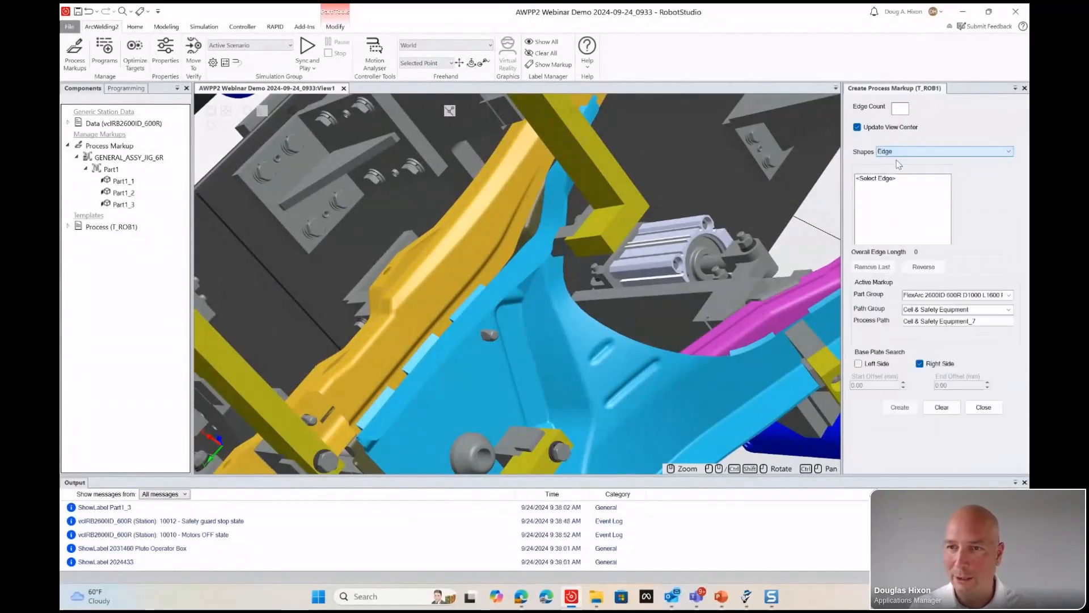
{"action": "scroll", "coordinate": [475, 291], "scroll_direction": "up", "scroll_amount": 3}
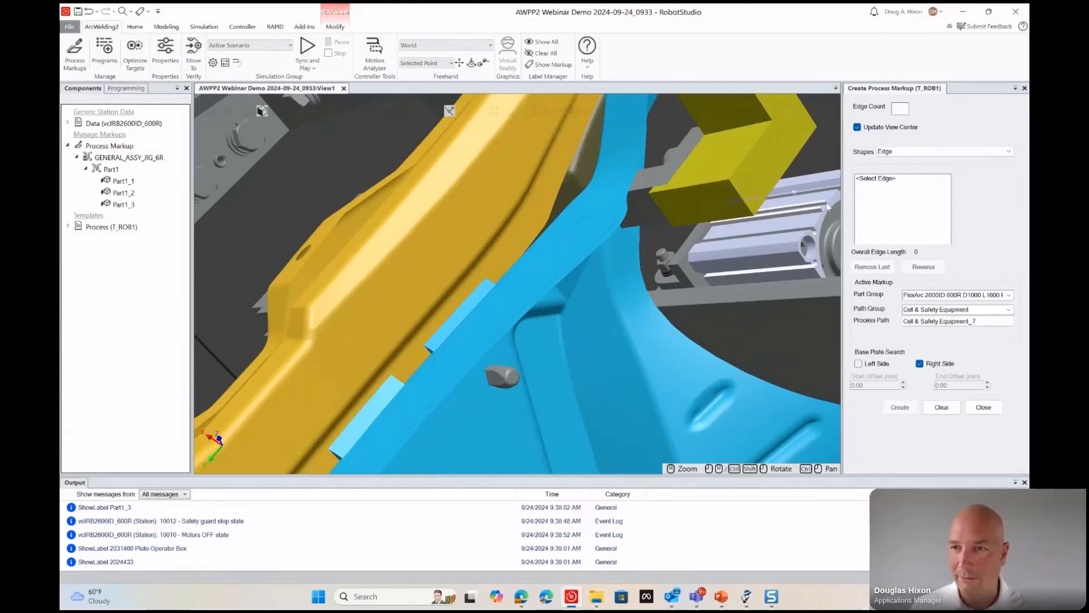
{"action": "left_click", "coordinate": [875, 179]}
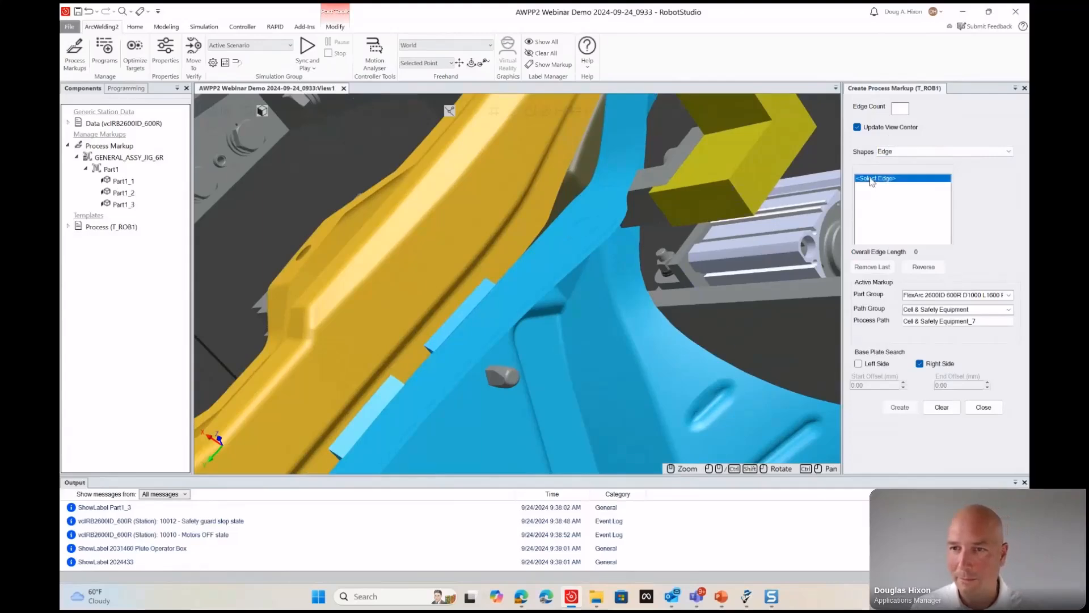
{"action": "left_click", "coordinate": [475, 292]}
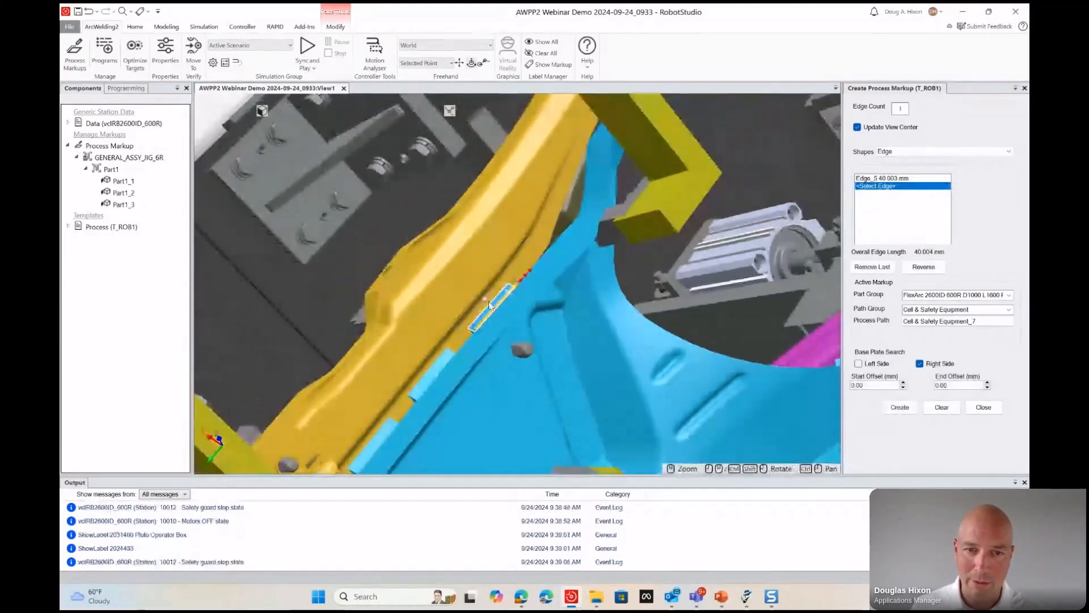
{"action": "scroll", "coordinate": [470, 321], "scroll_direction": "up", "scroll_amount": 3}
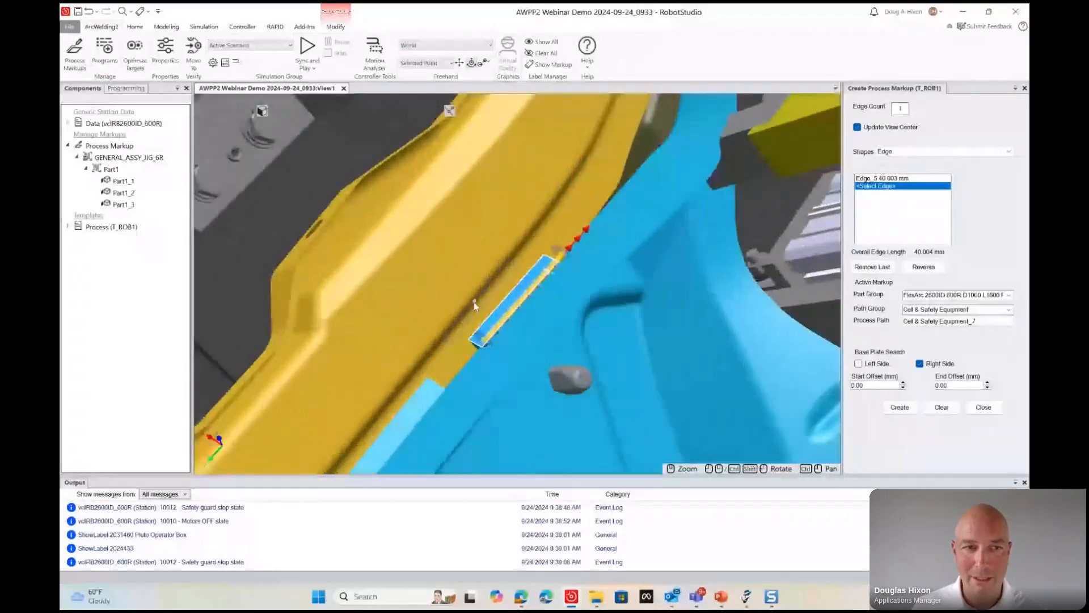
{"action": "scroll", "coordinate": [475, 307], "scroll_direction": "up", "scroll_amount": 2}
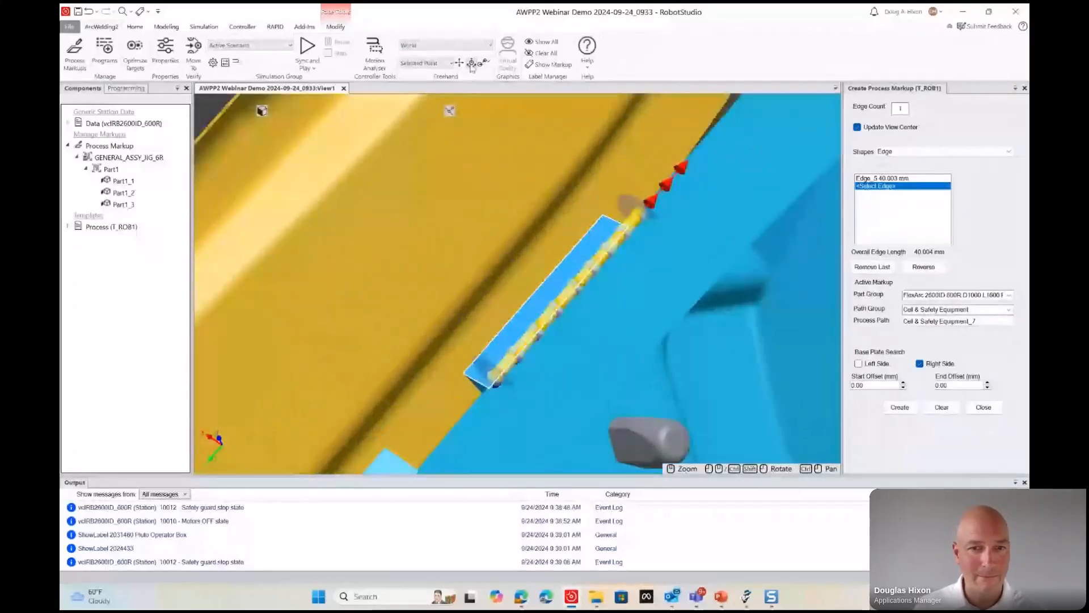
{"action": "scroll", "coordinate": [576, 293], "scroll_direction": "down", "scroll_amount": 4}
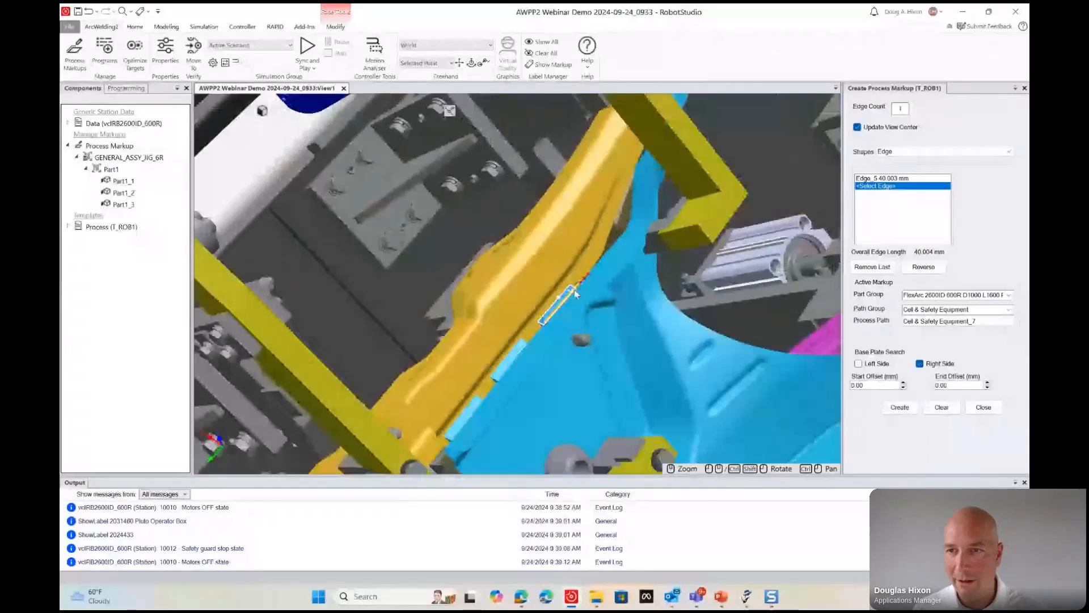
{"action": "left_click", "coordinate": [879, 178]}
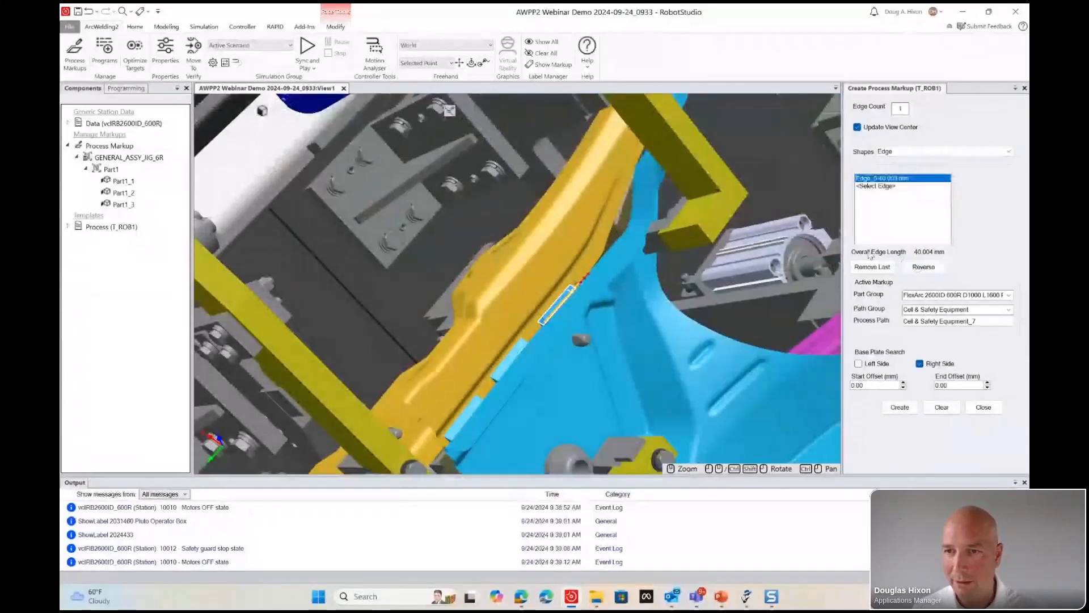
{"action": "left_click", "coordinate": [872, 266]}
Create an edge markup along the uppermost tab's outer edge with the weld direction reversed.
{"action": "scroll", "coordinate": [724, 295], "scroll_direction": "up", "scroll_amount": 3}
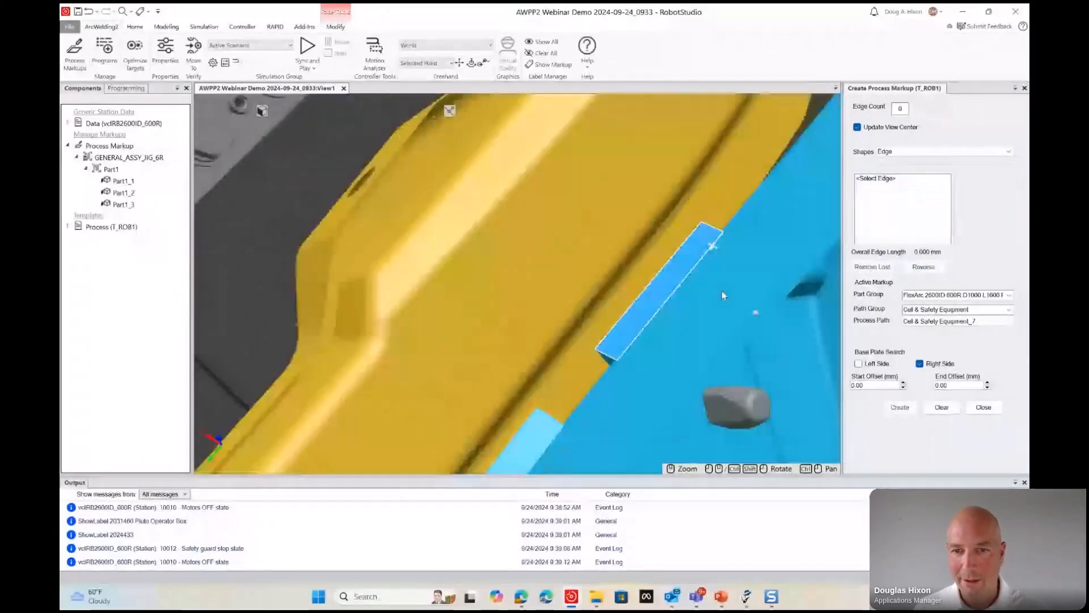
{"action": "left_click", "coordinate": [875, 178]}
{"action": "left_click", "coordinate": [644, 294]}
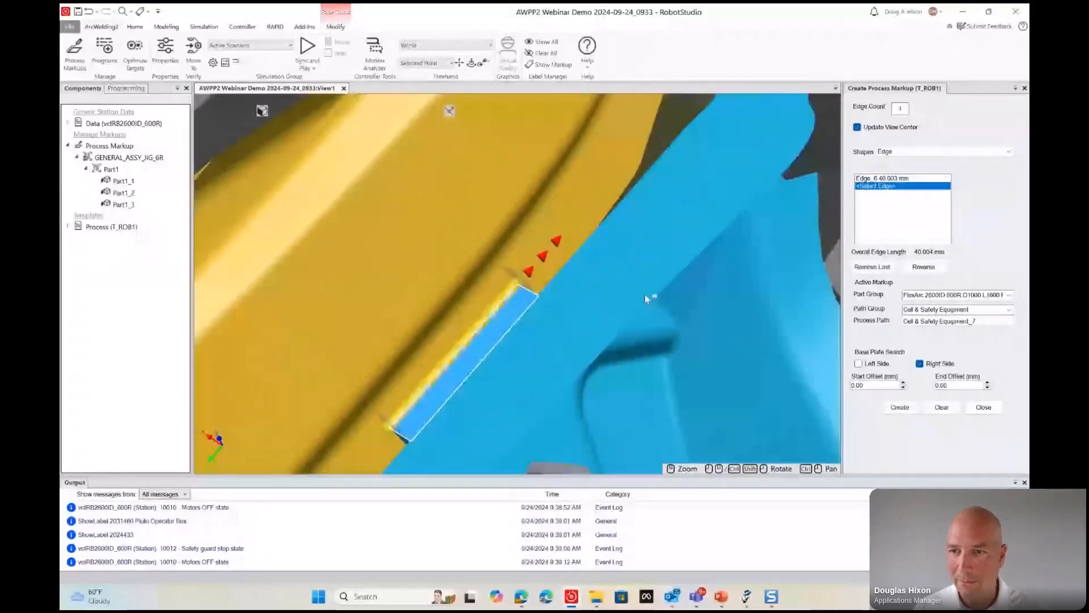
{"action": "left_click", "coordinate": [922, 267]}
{"action": "scroll", "coordinate": [417, 370], "scroll_direction": "down", "scroll_amount": 3}
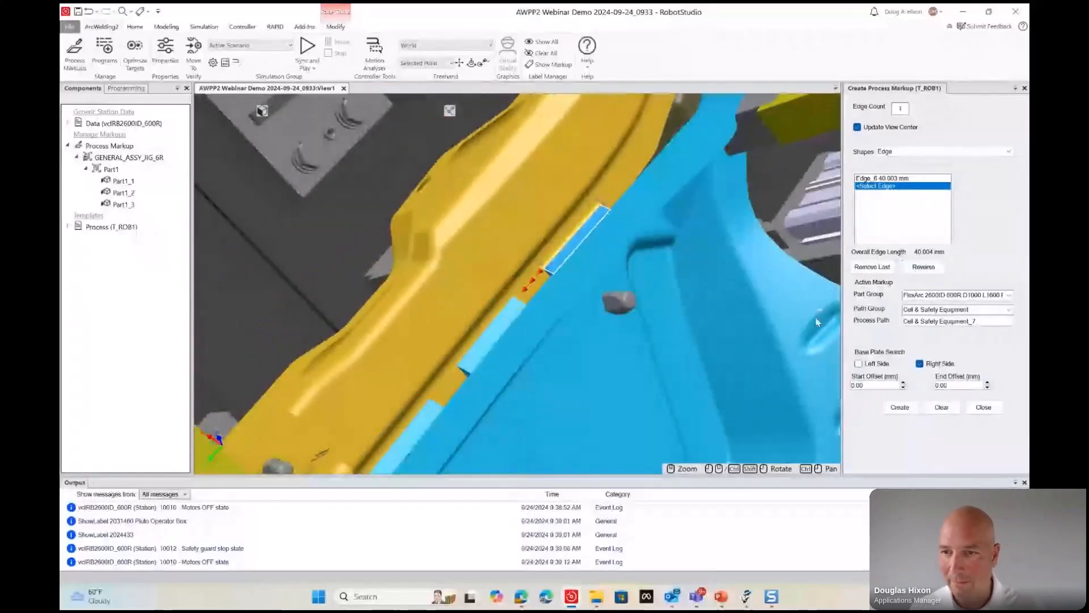
{"action": "left_click", "coordinate": [898, 407]}
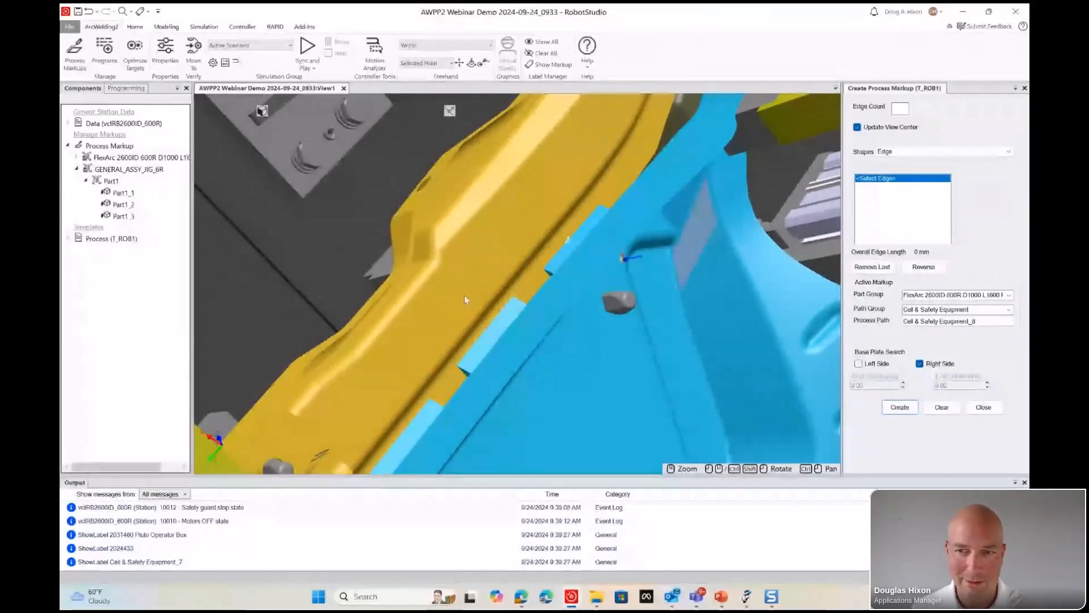
Create an edge markup from both outer edge sections of the middle tab, lower section first, with the direction reversed.
{"action": "left_click", "coordinate": [506, 314]}
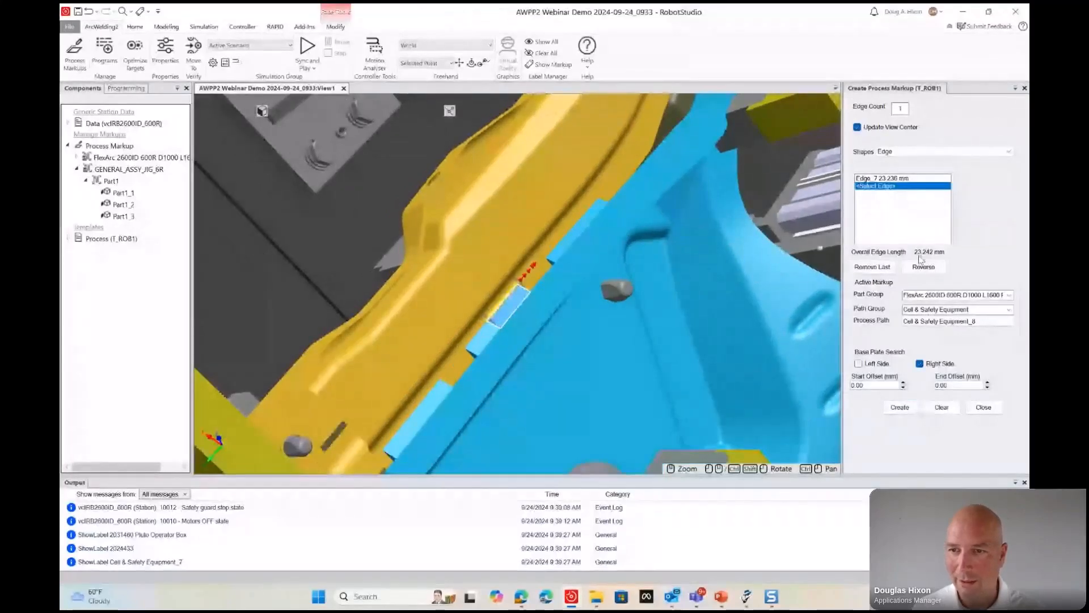
{"action": "left_click", "coordinate": [889, 270]}
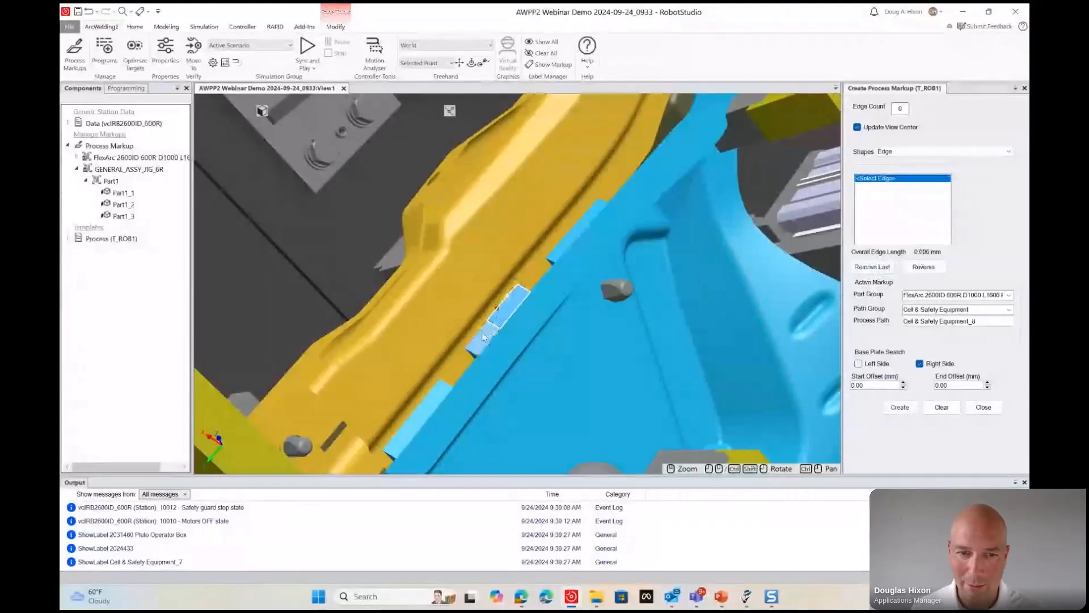
{"action": "left_click", "coordinate": [484, 336]}
{"action": "left_click", "coordinate": [534, 278]}
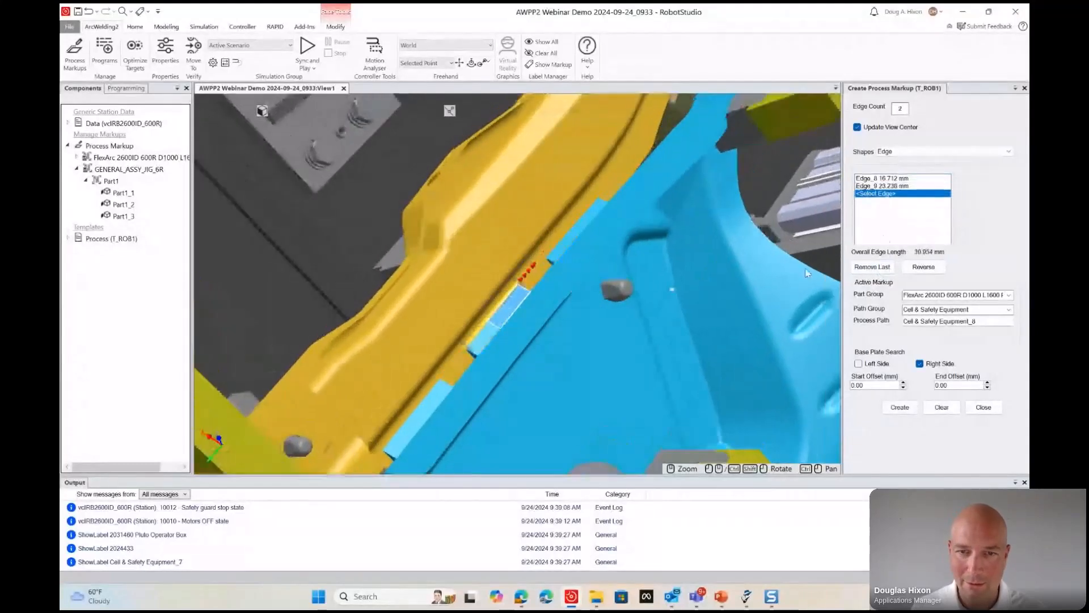
{"action": "left_click", "coordinate": [922, 269]}
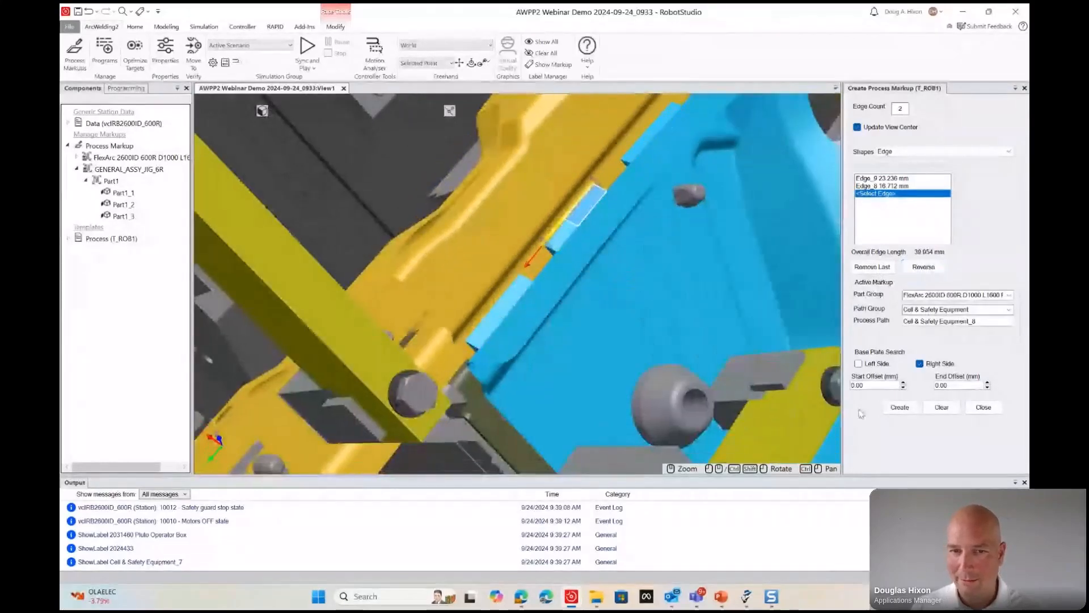
{"action": "left_click", "coordinate": [899, 408]}
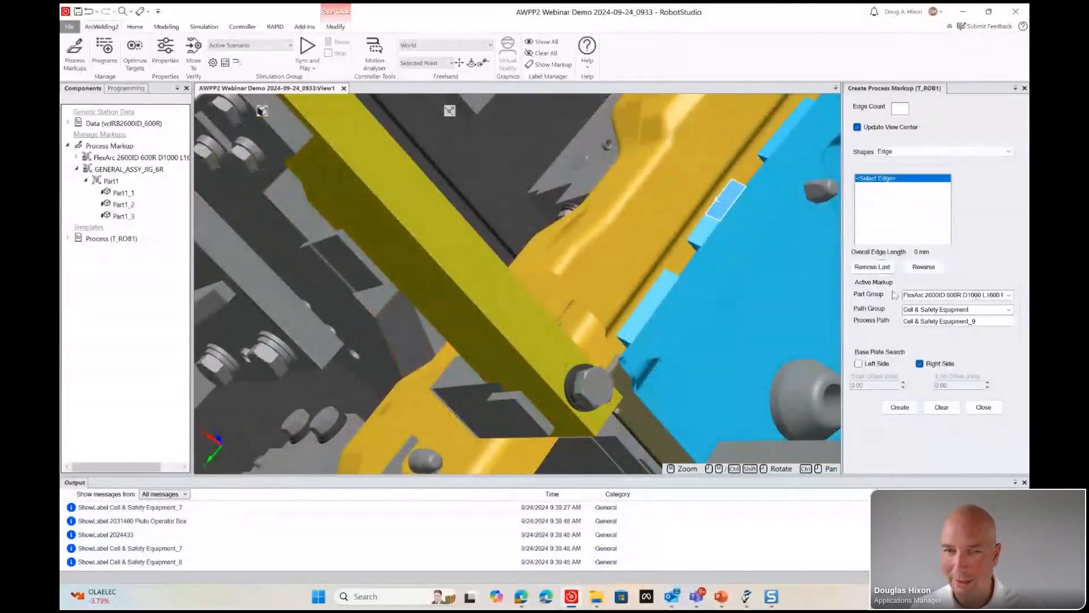
Expand the Cell & Safety Equipment path group and try to move its second markup into Part1 of GENERAL_ASSY_JIG_6R.
{"action": "left_click", "coordinate": [76, 157]}
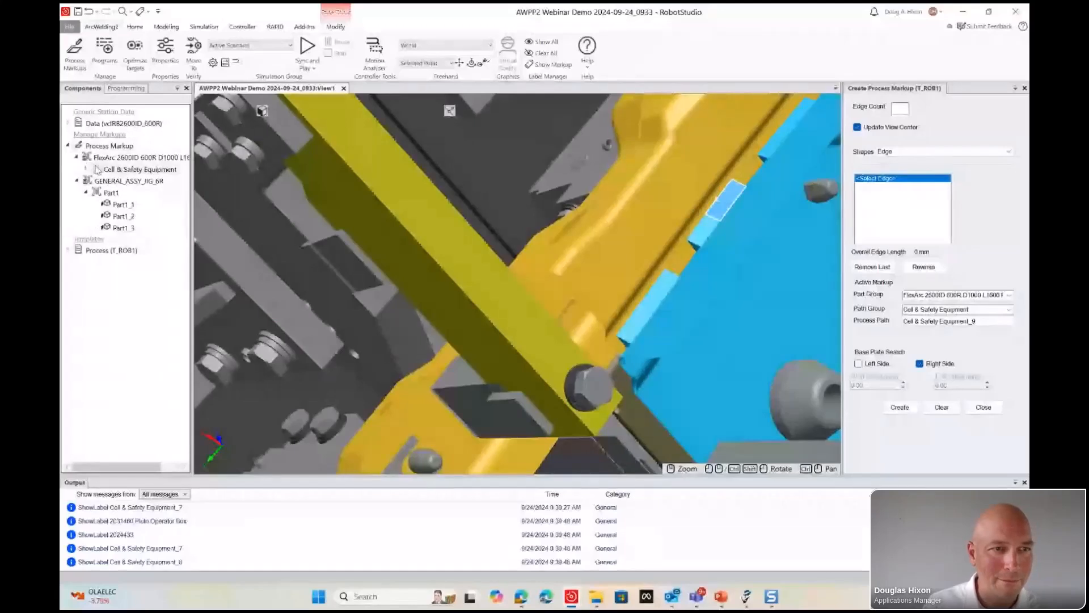
{"action": "left_click", "coordinate": [87, 169]}
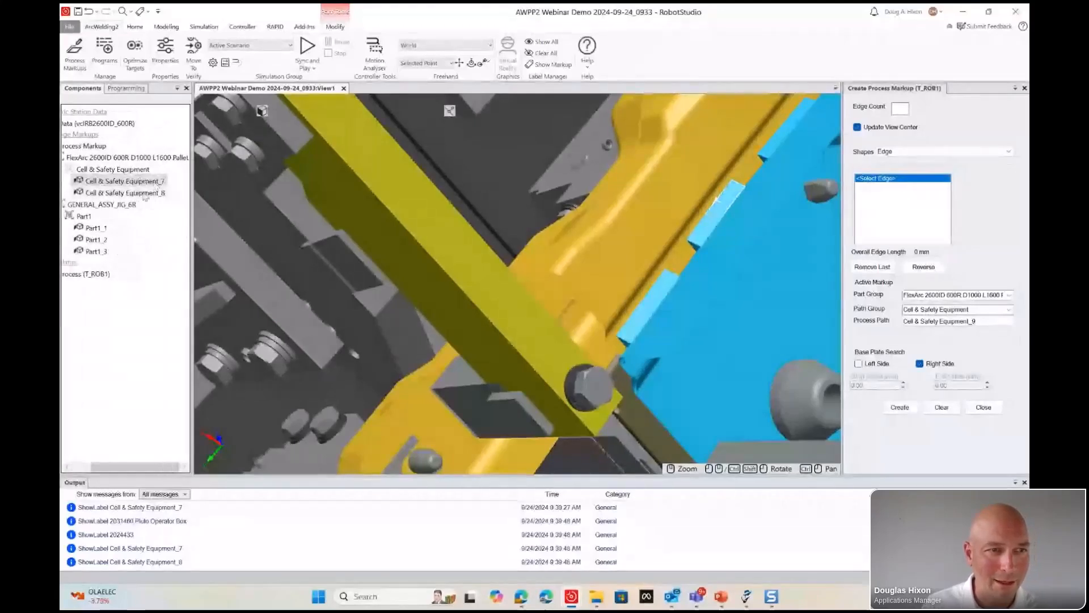
{"action": "key", "text": "Caps_Lock"}
{"action": "left_click_drag", "start_coordinate": [137, 193], "coordinate": [114, 216]}
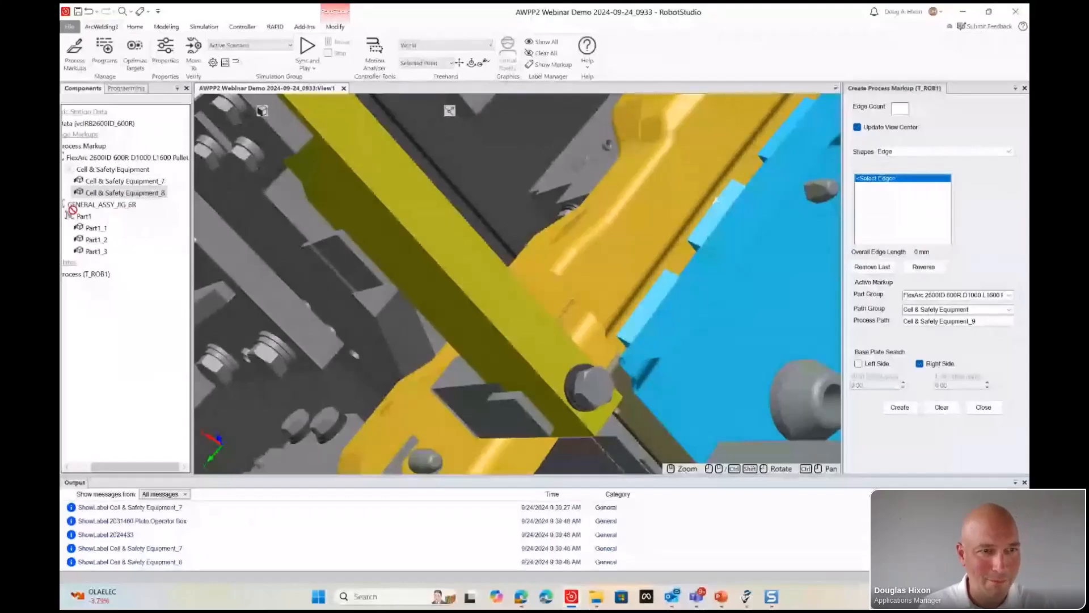
{"action": "left_click_drag", "start_coordinate": [699, 257], "coordinate": [742, 244], "text": "ctrl+shift"}
Delete the two misassigned markups from the Cell & Safety Equipment path group.
{"action": "left_click", "coordinate": [112, 170]}
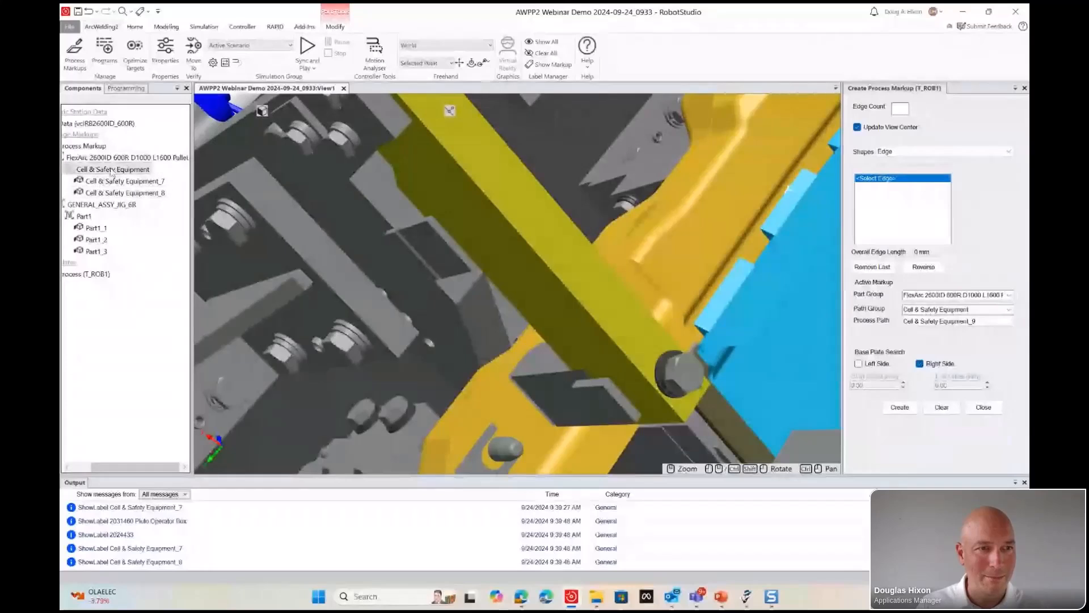
{"action": "left_click", "coordinate": [116, 181]}
{"action": "right_click", "coordinate": [111, 190]}
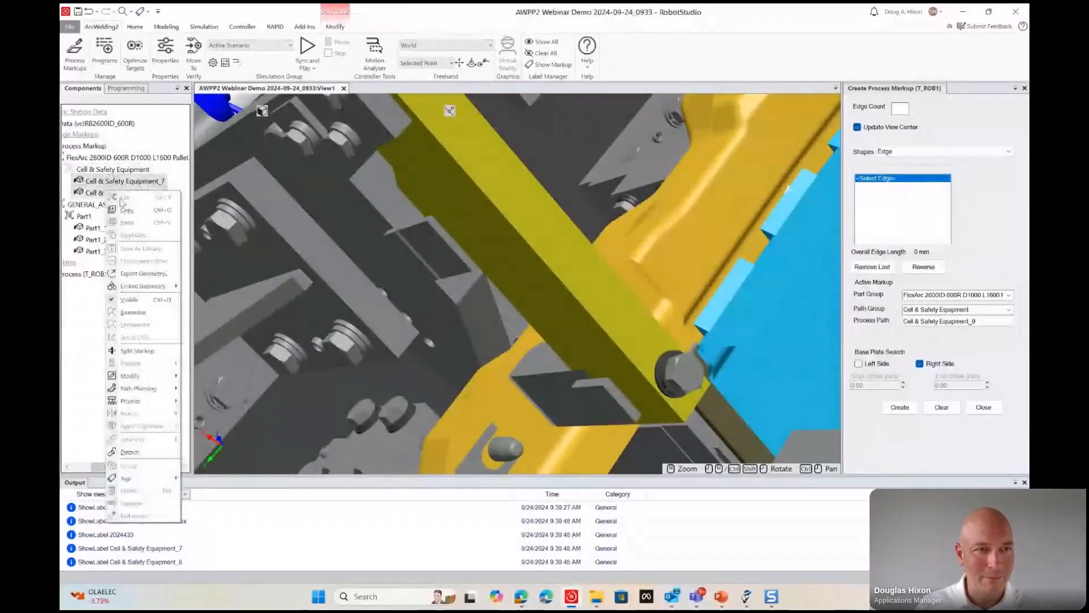
{"action": "left_click", "coordinate": [103, 193]}
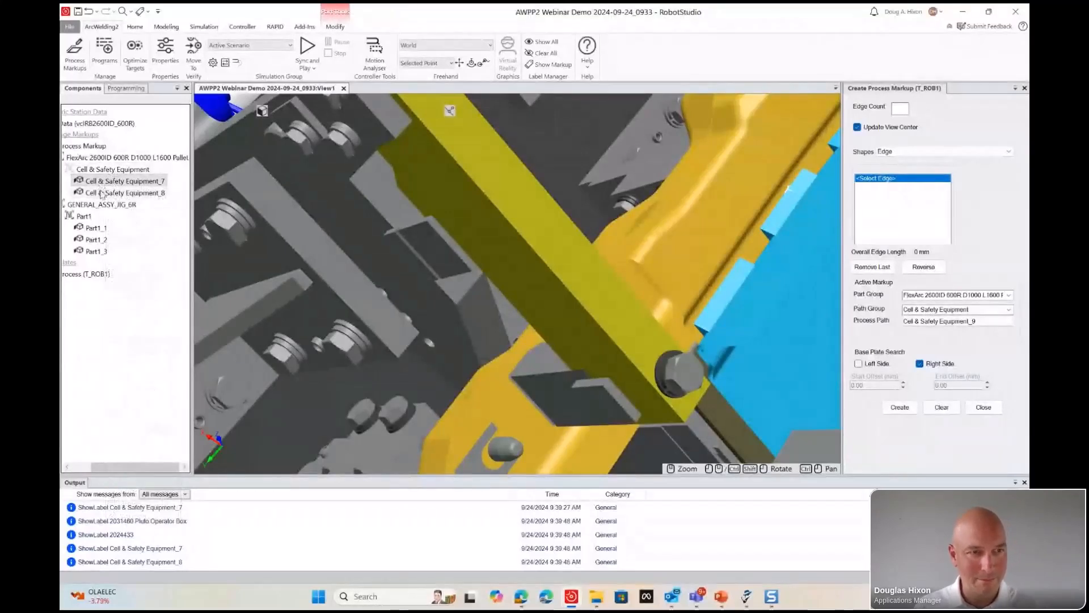
{"action": "left_click", "coordinate": [102, 193]}
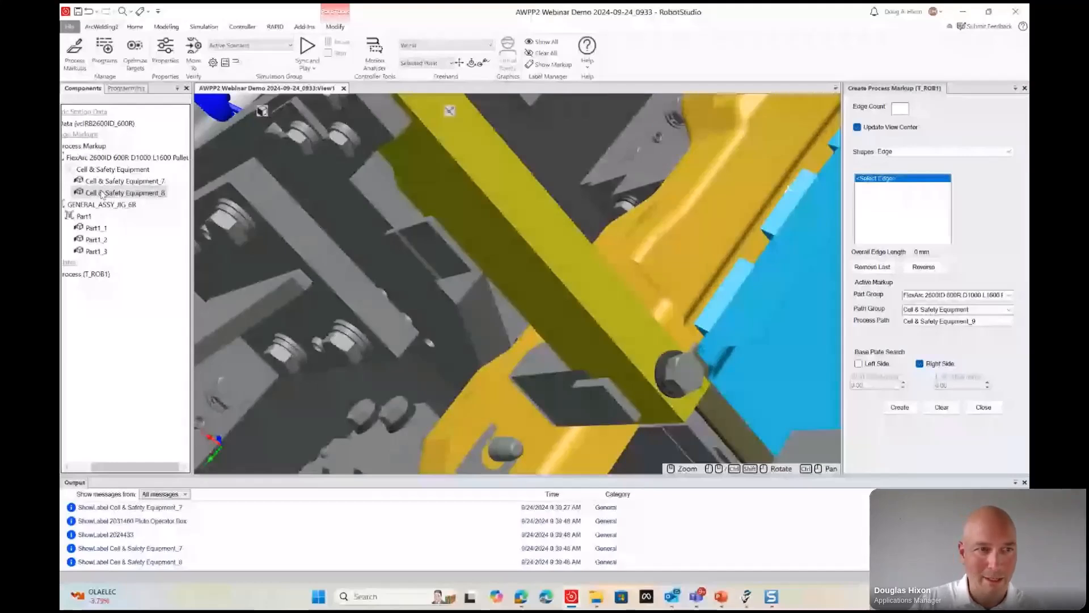
{"action": "key", "text": "Delete"}
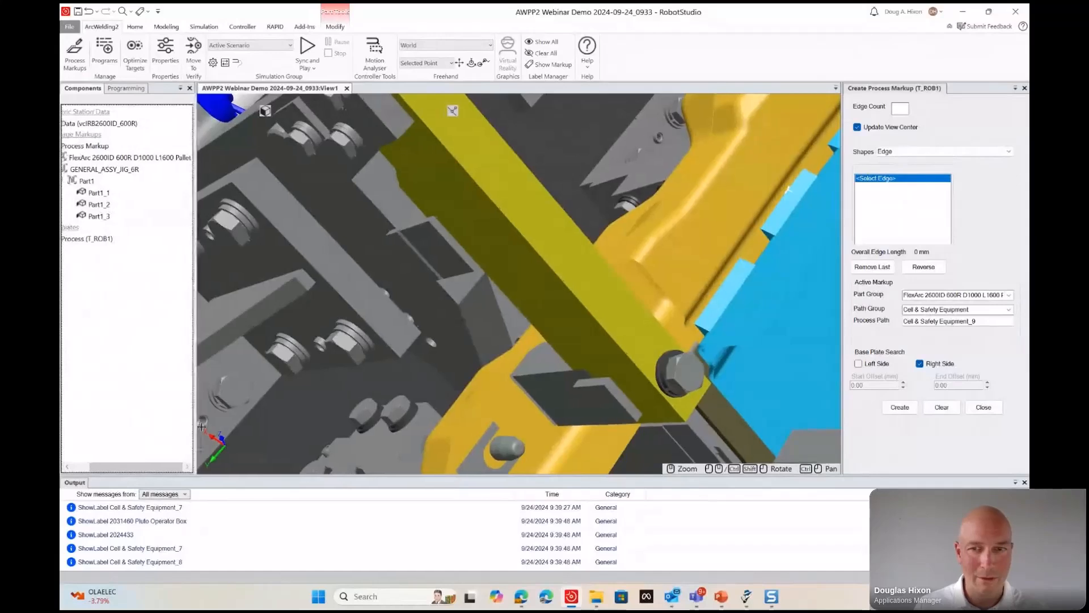
Widen the component browser and set the active markup's part group to GENERAL_ASSY_JIG_6R.
{"action": "left_click_drag", "start_coordinate": [193, 424], "coordinate": [231, 424]}
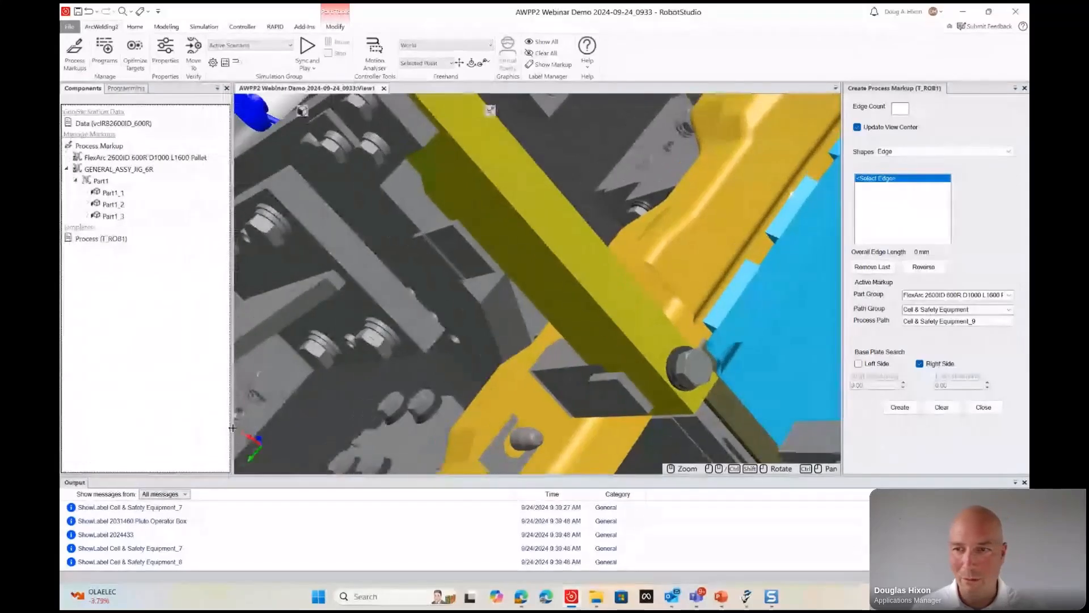
{"action": "left_click", "coordinate": [953, 299]}
{"action": "left_click", "coordinate": [1008, 295]}
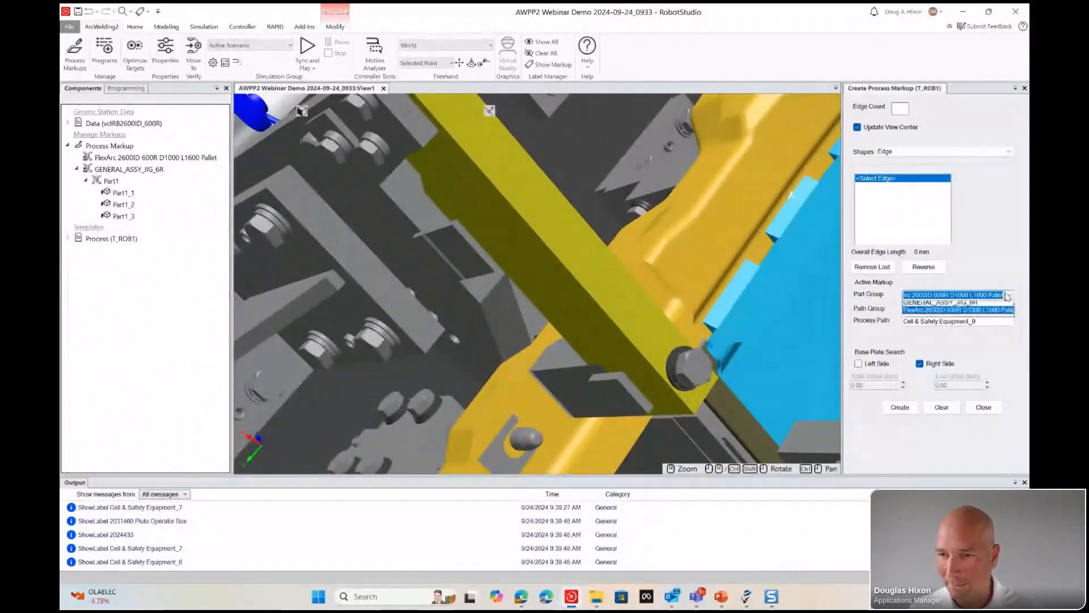
{"action": "left_click", "coordinate": [990, 312]}
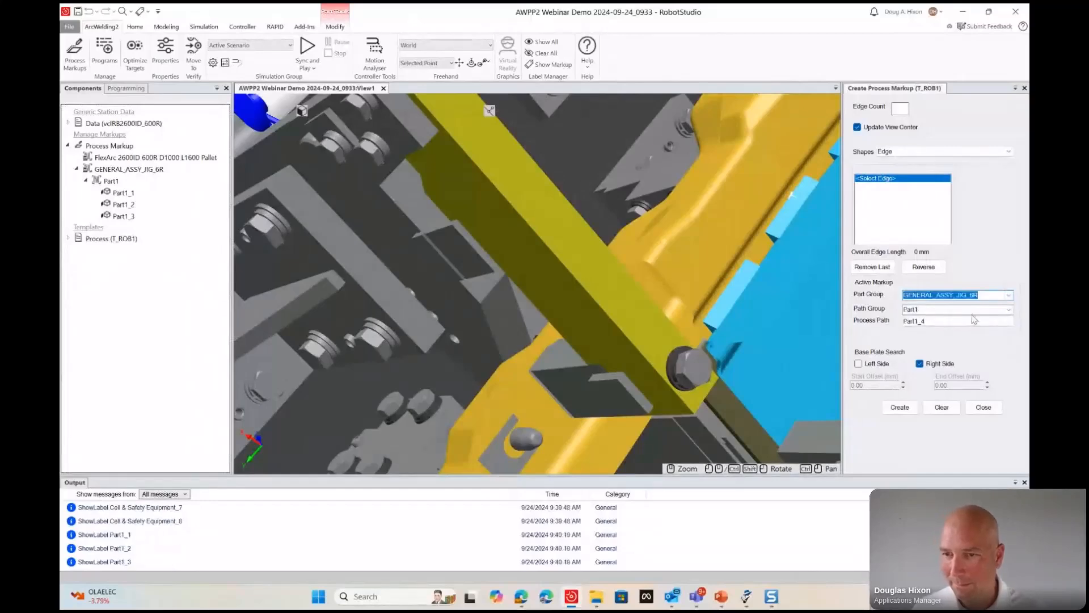
Create a Part1 process markup along the uppermost tab's outer edge with the weld direction reversed.
{"action": "left_click_drag", "start_coordinate": [620, 248], "coordinate": [519, 316], "text": "ctrl"}
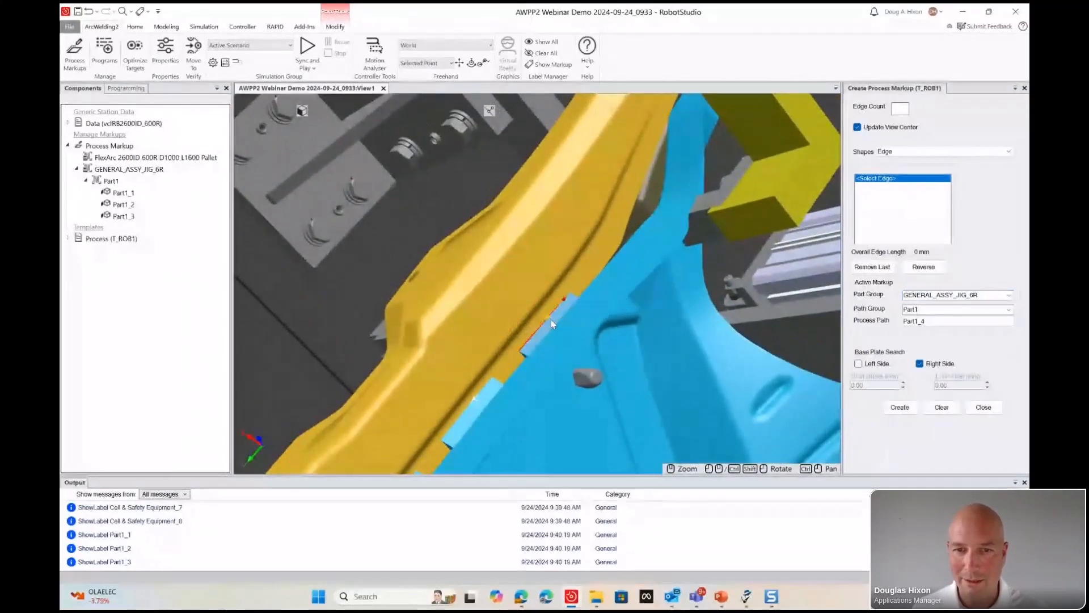
{"action": "left_click", "coordinate": [551, 320]}
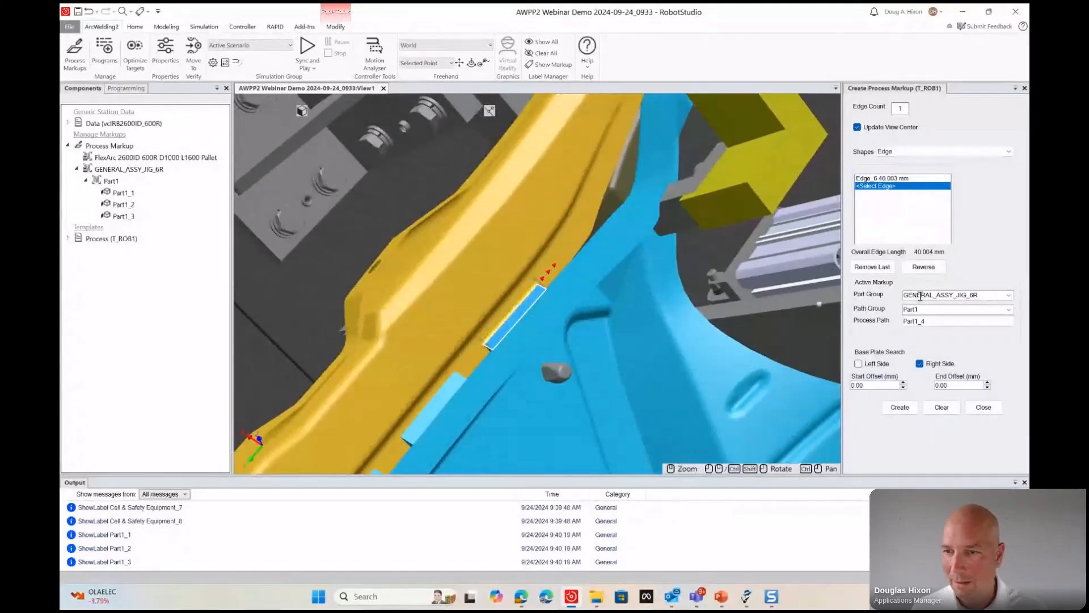
{"action": "left_click", "coordinate": [923, 266]}
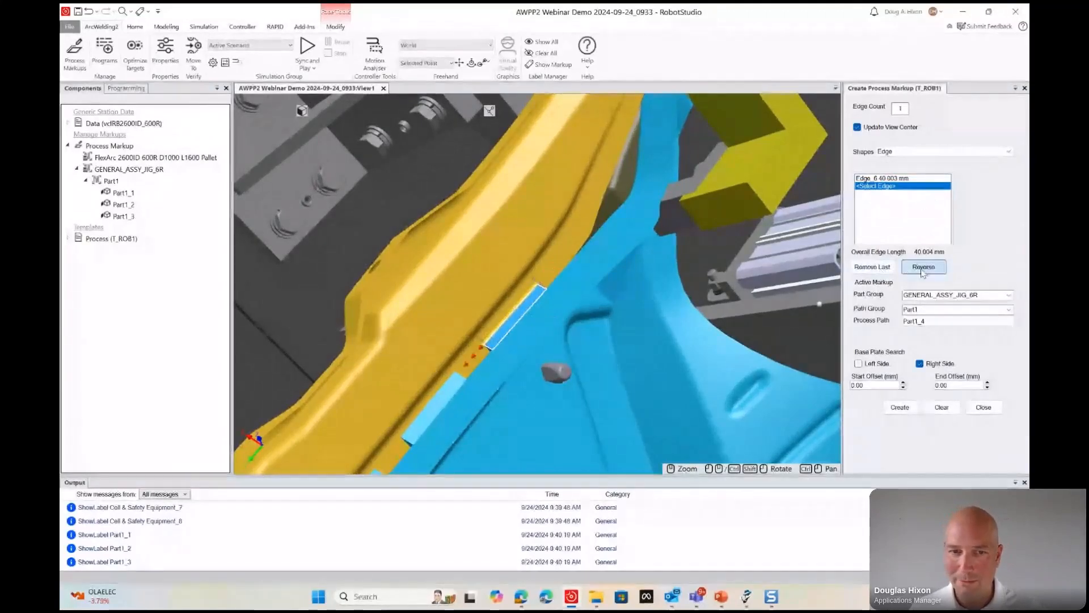
{"action": "left_click", "coordinate": [900, 408]}
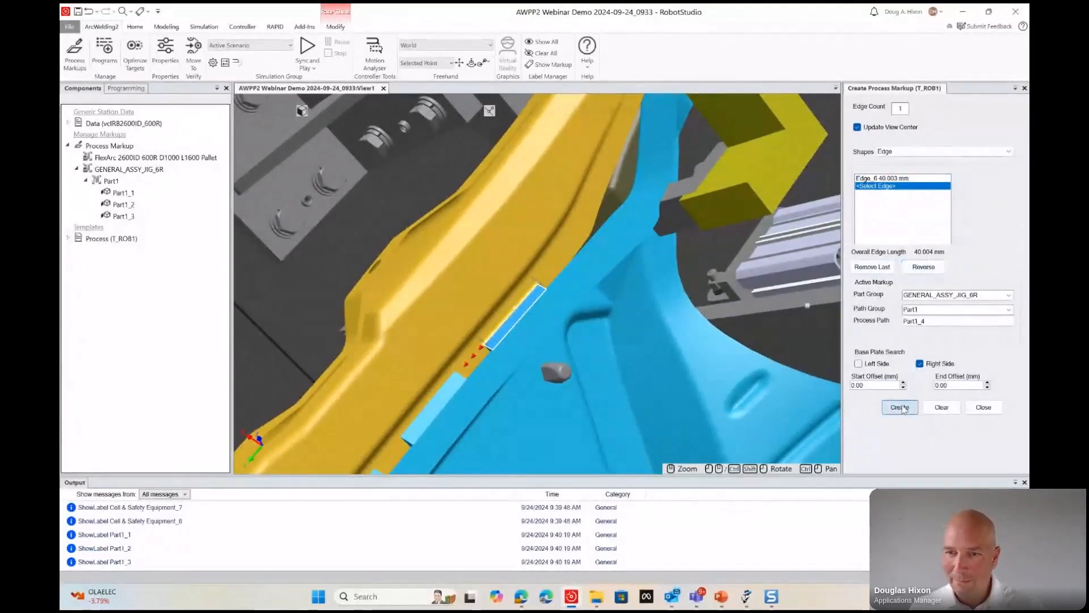
Create a Part1 process markup along the middle tab's outer edge with the weld direction reversed.
{"action": "left_click_drag", "start_coordinate": [476, 365], "coordinate": [529, 298], "text": "ctrl"}
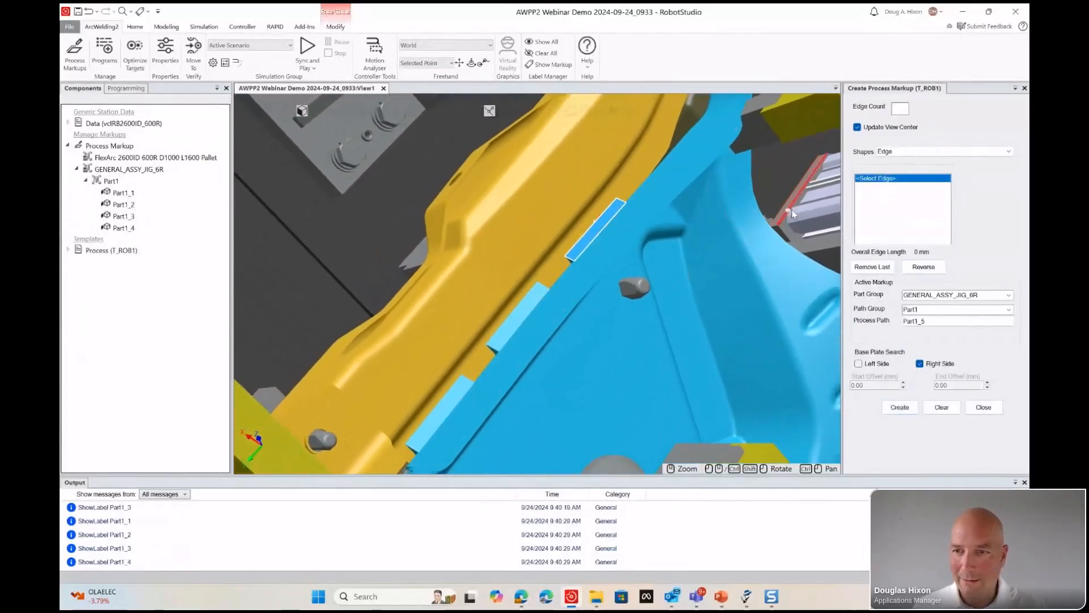
{"action": "left_click", "coordinate": [527, 297]}
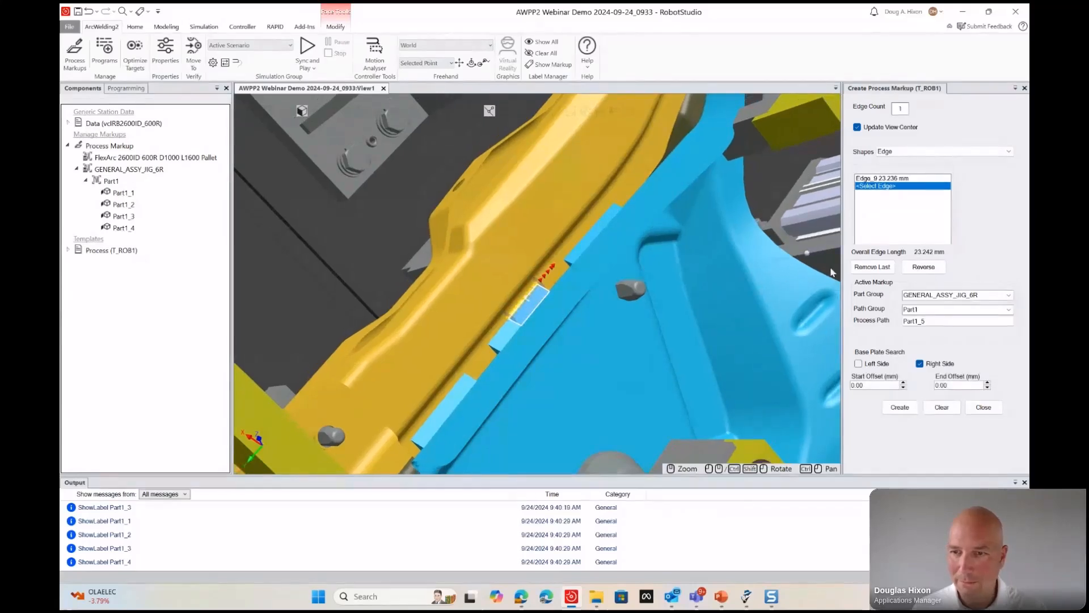
{"action": "left_click", "coordinate": [923, 266]}
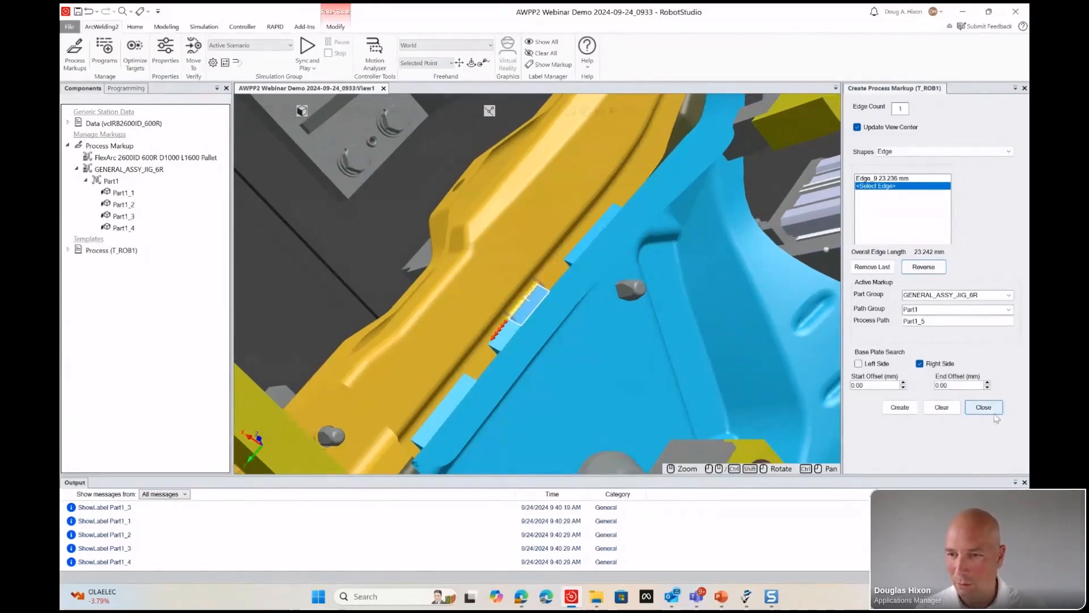
{"action": "left_click", "coordinate": [899, 407]}
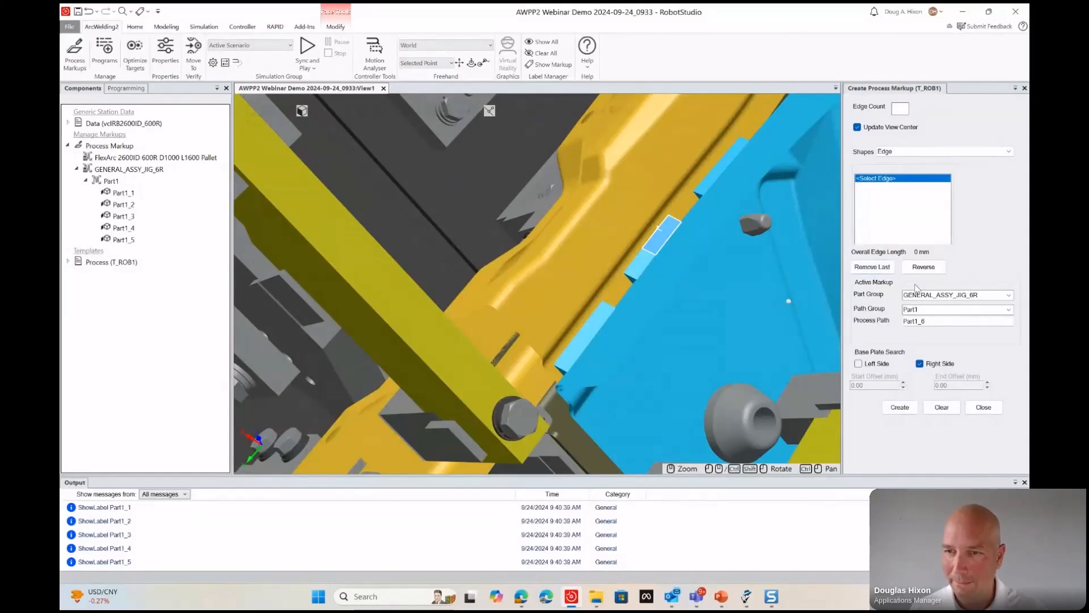
Create a Part1 process markup along the lowermost tab's outer edge with the weld direction reversed.
{"action": "left_click", "coordinate": [590, 322]}
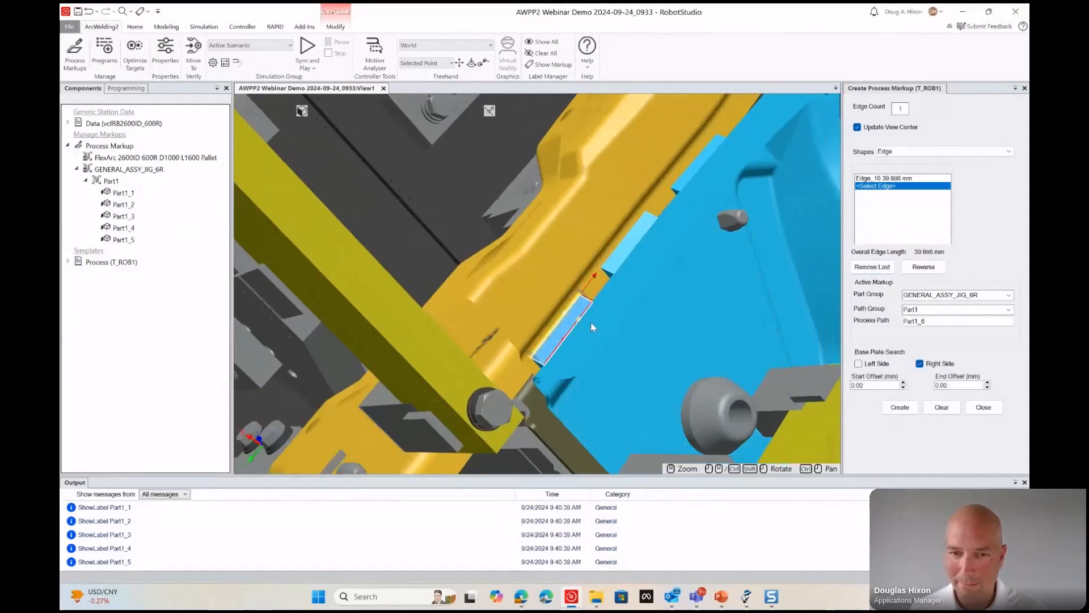
{"action": "left_click", "coordinate": [924, 267]}
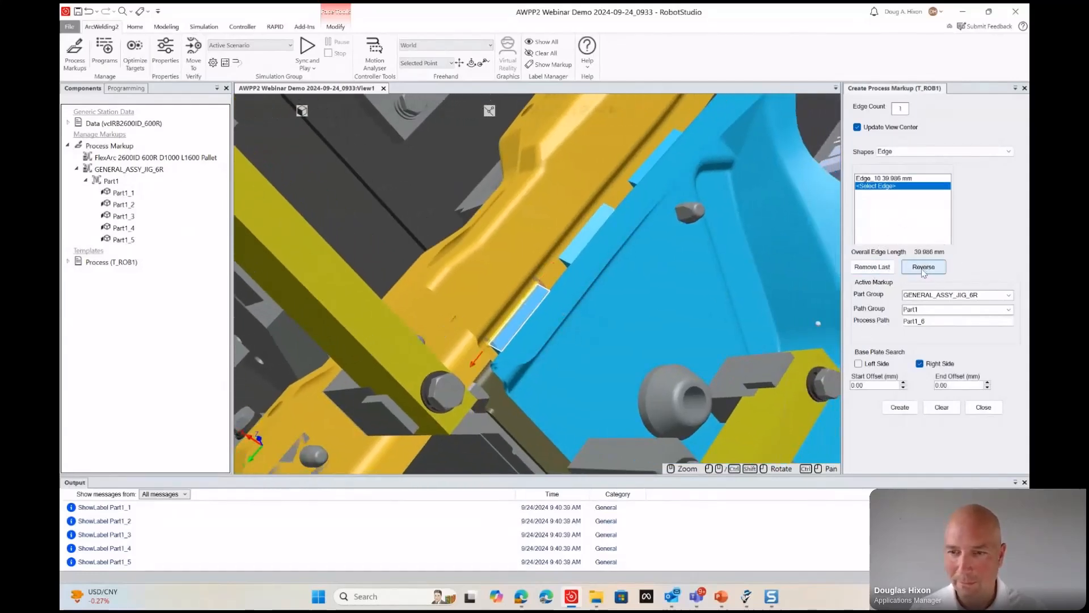
{"action": "left_click", "coordinate": [898, 413]}
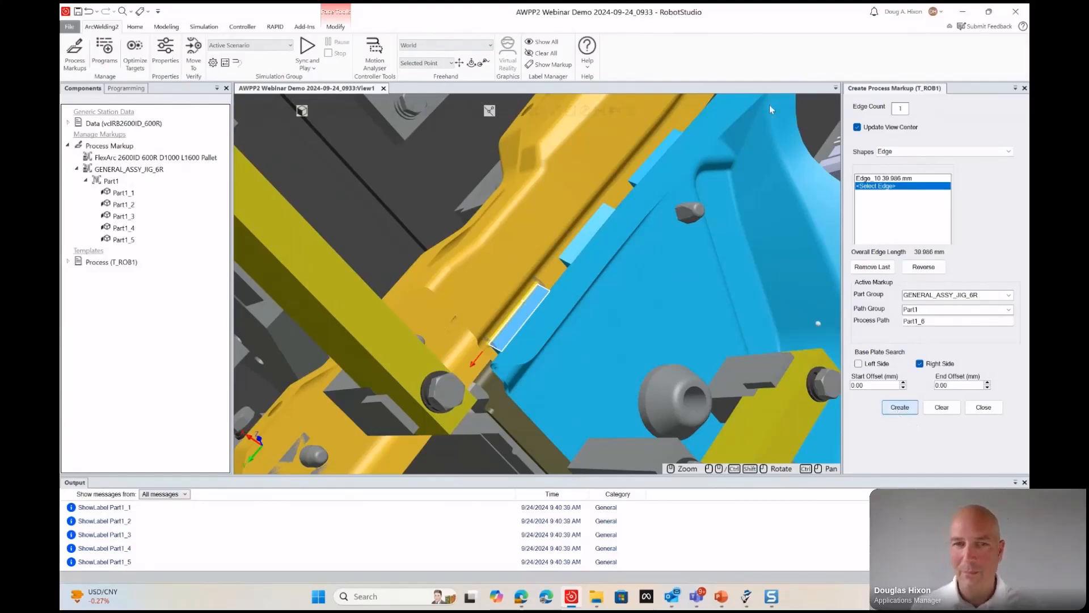
Export the Part1 path group's geometry in ACIS v2024 format to the Geometry folder as GENERAL_ASSY_JIG_6R_WELDS.asat.
{"action": "scroll", "coordinate": [330, 266], "scroll_direction": "down", "scroll_amount": 5}
{"action": "left_click_drag", "start_coordinate": [393, 282], "coordinate": [409, 265], "text": "ctrl+shift"}
{"action": "left_click_drag", "start_coordinate": [410, 265], "coordinate": [417, 291], "text": "ctrl"}
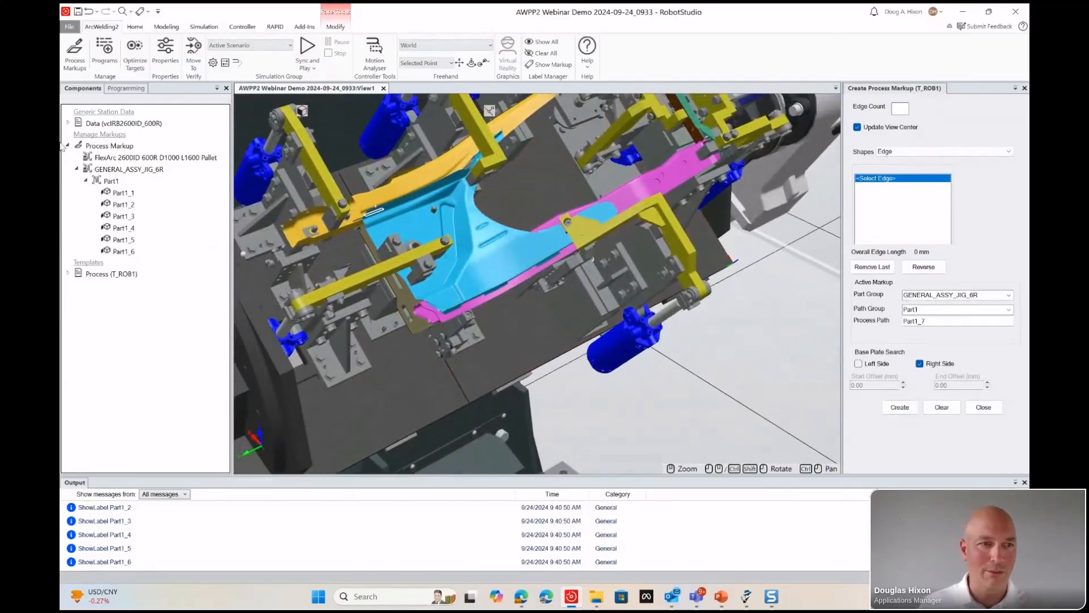
{"action": "right_click", "coordinate": [111, 182]}
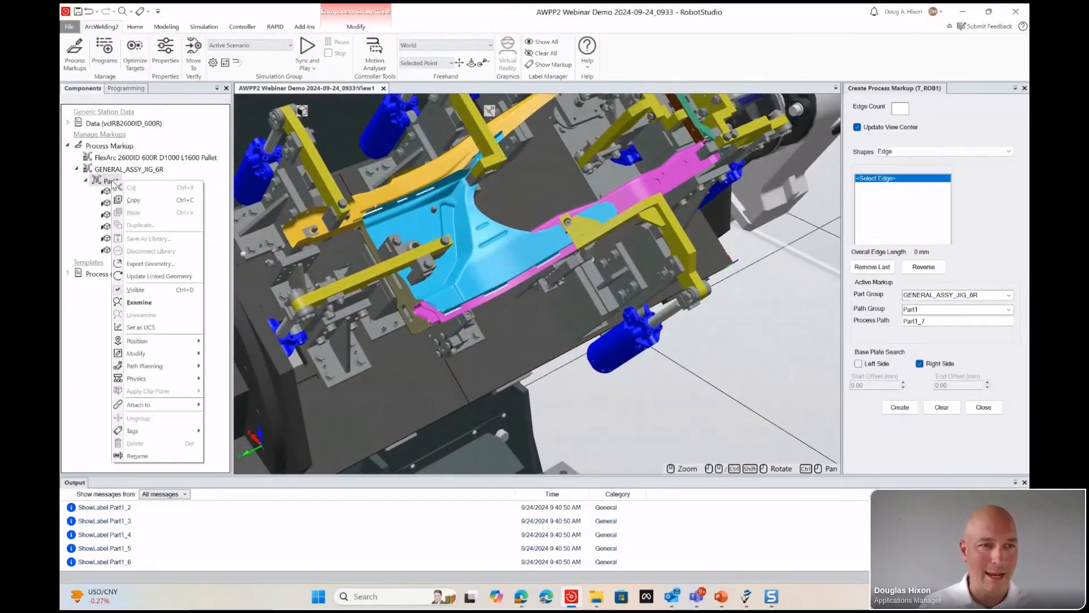
{"action": "left_click", "coordinate": [148, 263]}
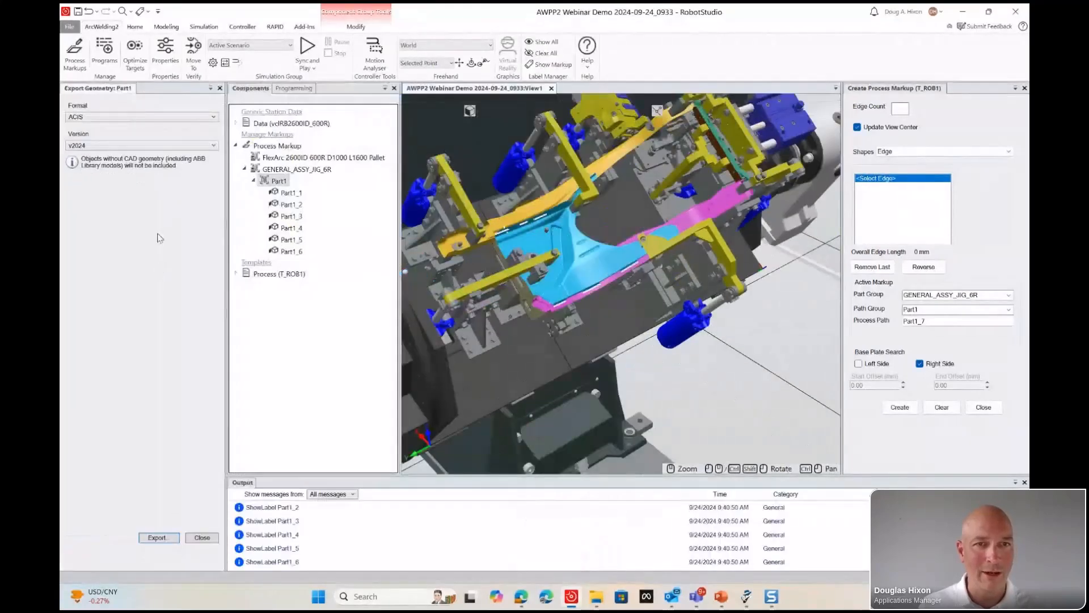
{"action": "left_click", "coordinate": [159, 537]}
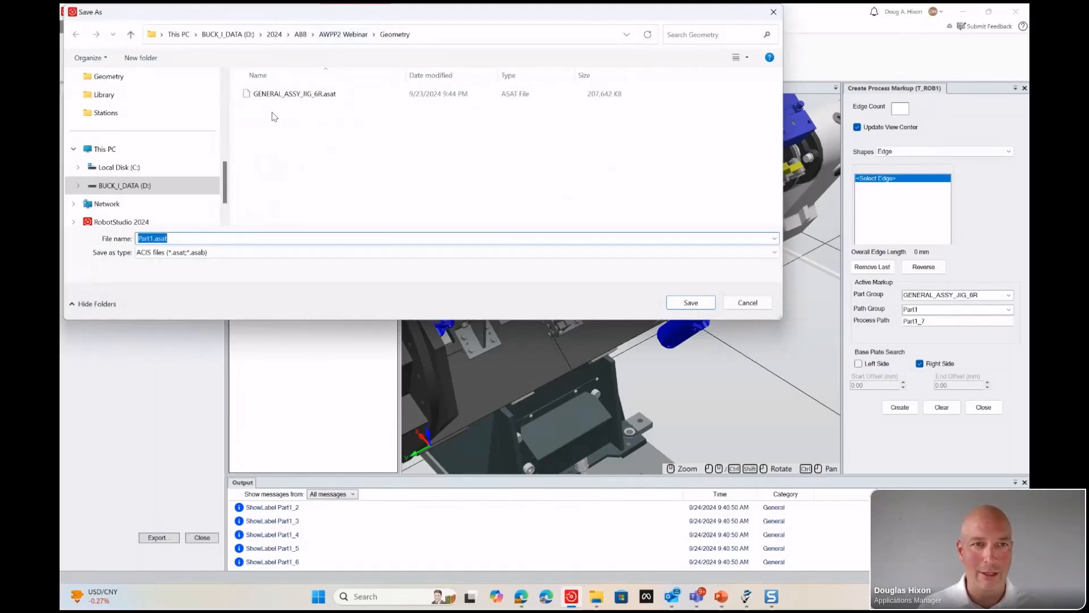
{"action": "left_click", "coordinate": [153, 239]}
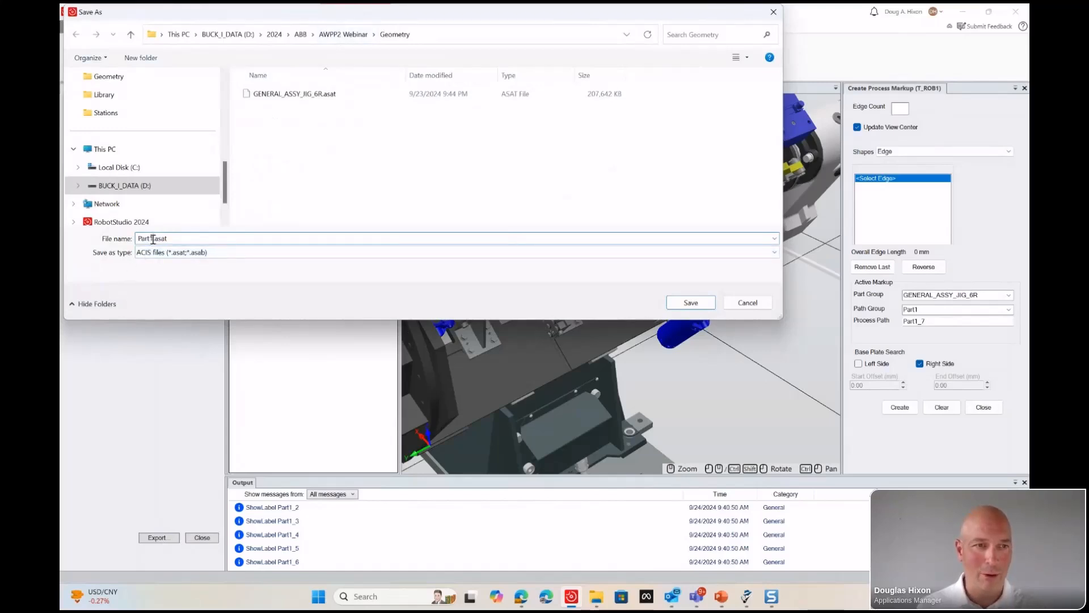
{"action": "left_click", "coordinate": [286, 97]}
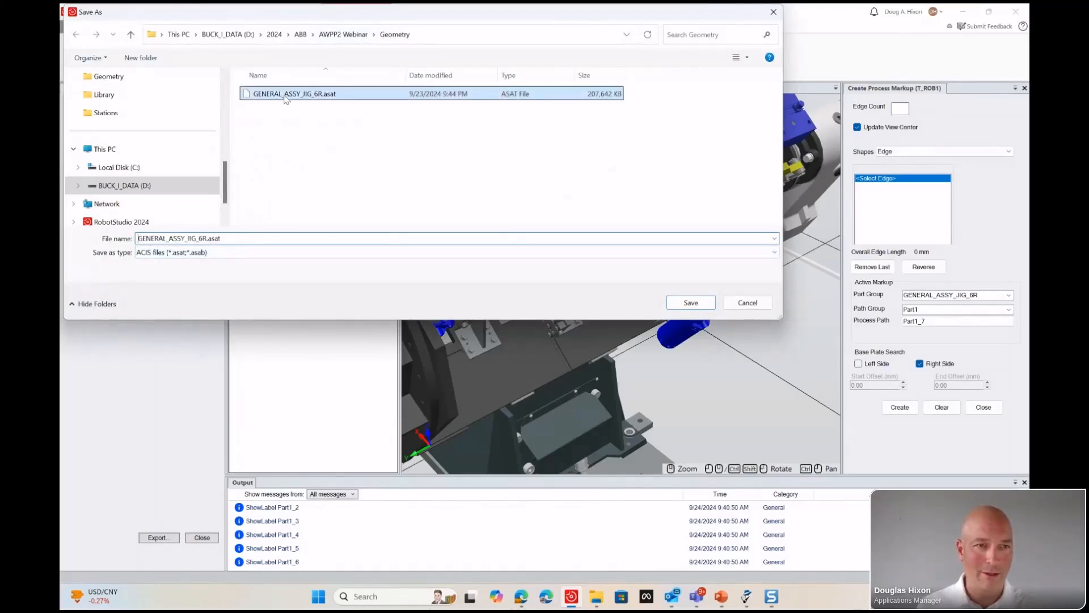
{"action": "left_click", "coordinate": [203, 239]}
{"action": "left_click", "coordinate": [207, 239]}
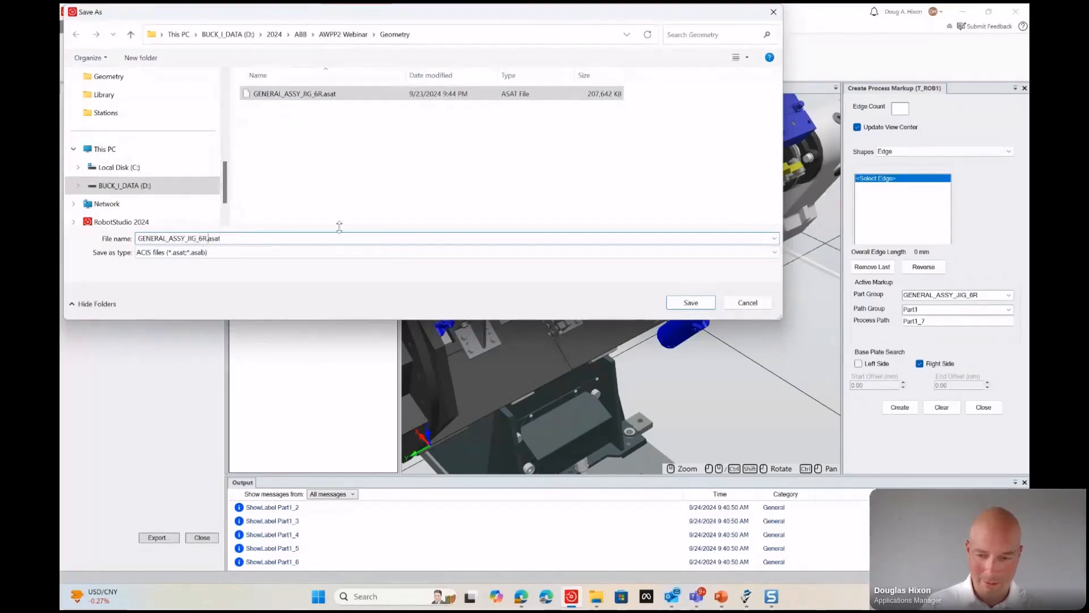
{"action": "type", "text": "_WEL"}
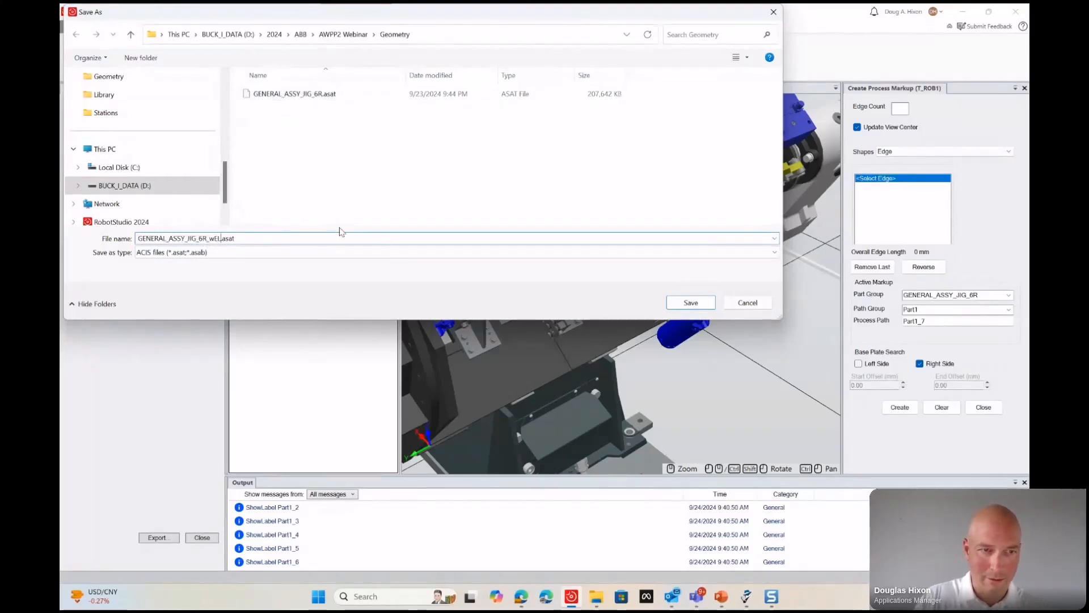
{"action": "type", "text": "DS"}
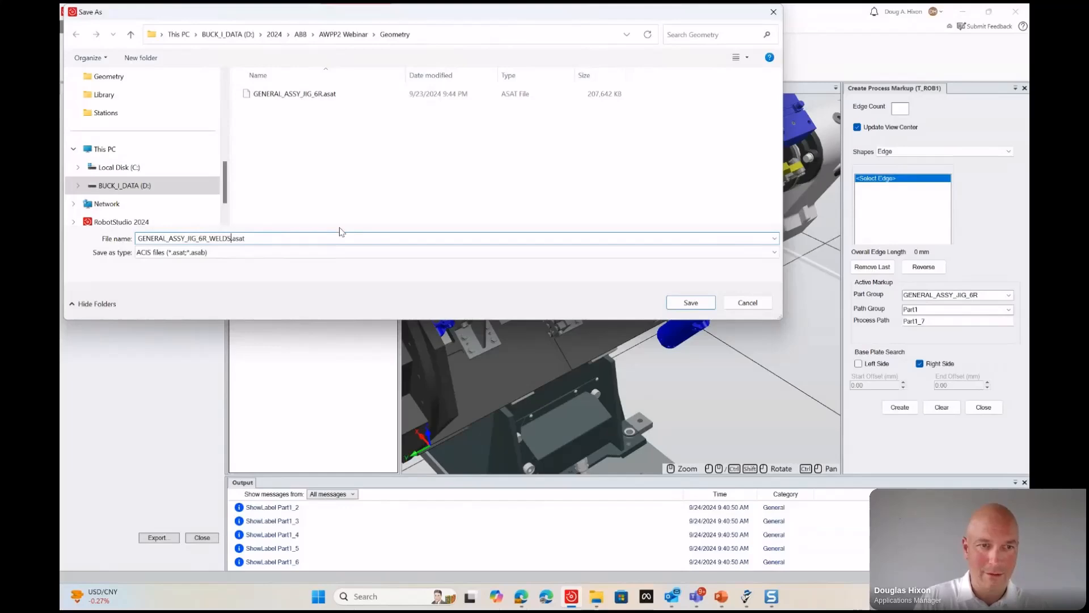
{"action": "left_click", "coordinate": [690, 303]}
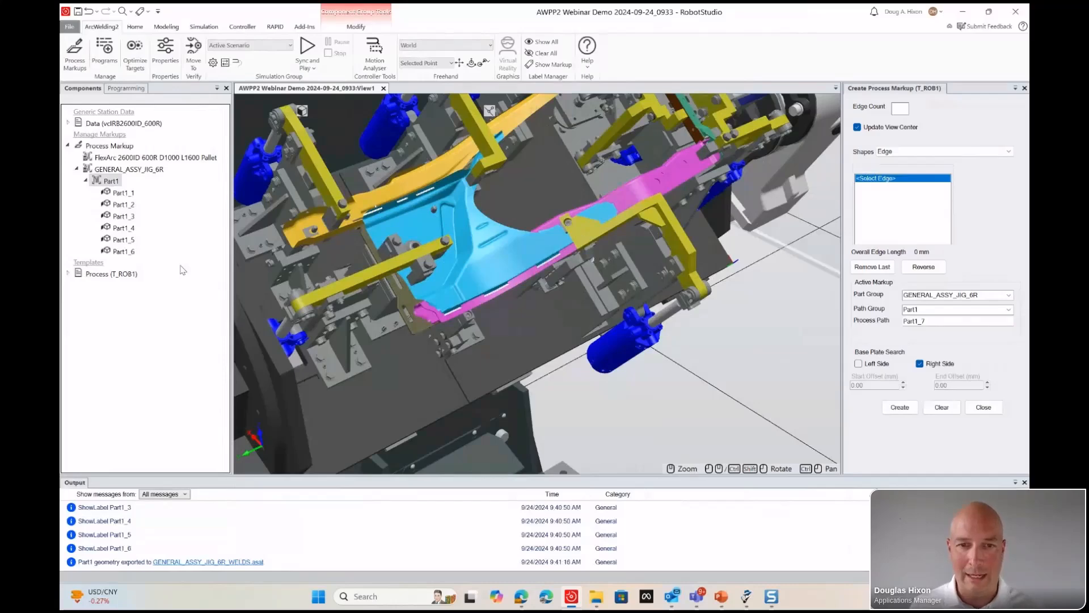
Close the markup creation and create a Part program for workpiece GENERAL_ASSY_JIG_6R containing the Part1 path.
{"action": "mouse_move", "coordinate": [404, 311]}
{"action": "left_mouse_down", "text": "ctrl+shift"}
{"action": "mouse_move", "coordinate": [426, 280]}
{"action": "mouse_move", "coordinate": [407, 308]}
{"action": "left_mouse_up", "text": "ctrl+shift"}
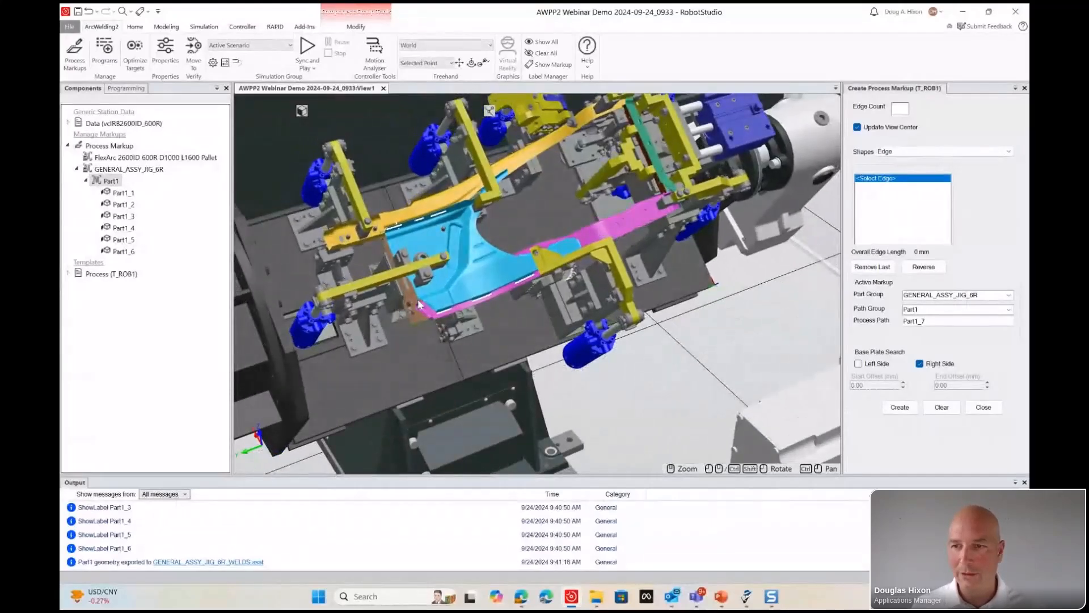
{"action": "left_click", "coordinate": [984, 407]}
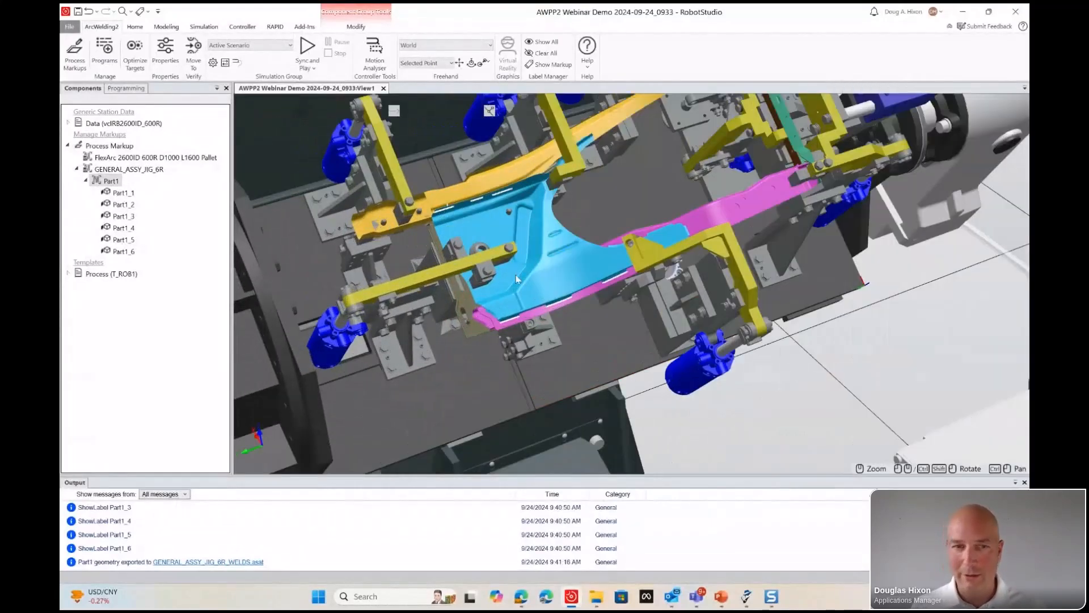
{"action": "left_click_drag", "start_coordinate": [497, 289], "coordinate": [502, 309], "text": "ctrl+shift"}
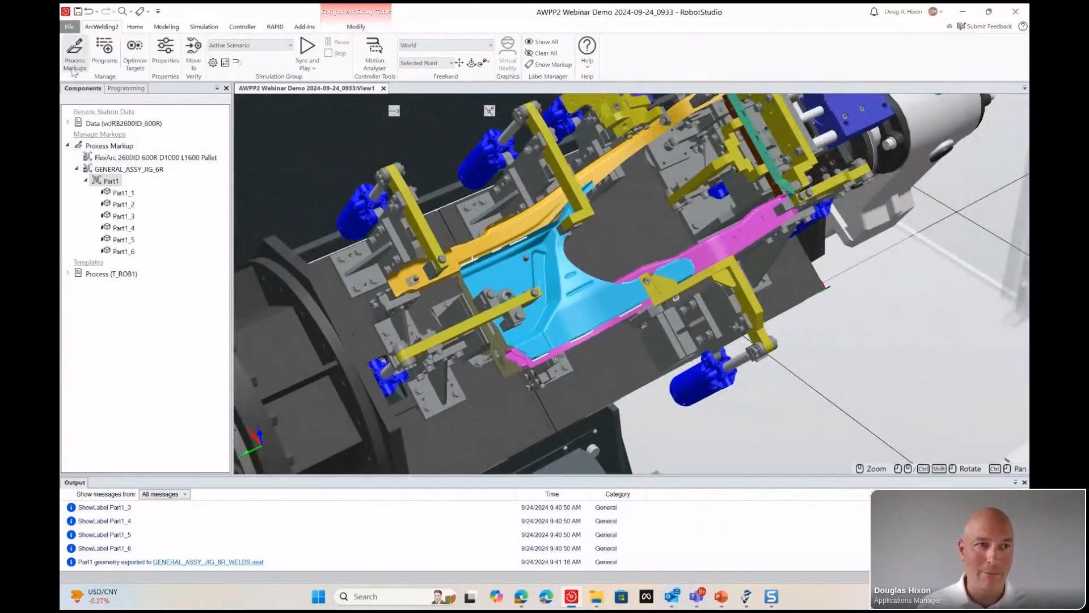
{"action": "left_click", "coordinate": [108, 57]}
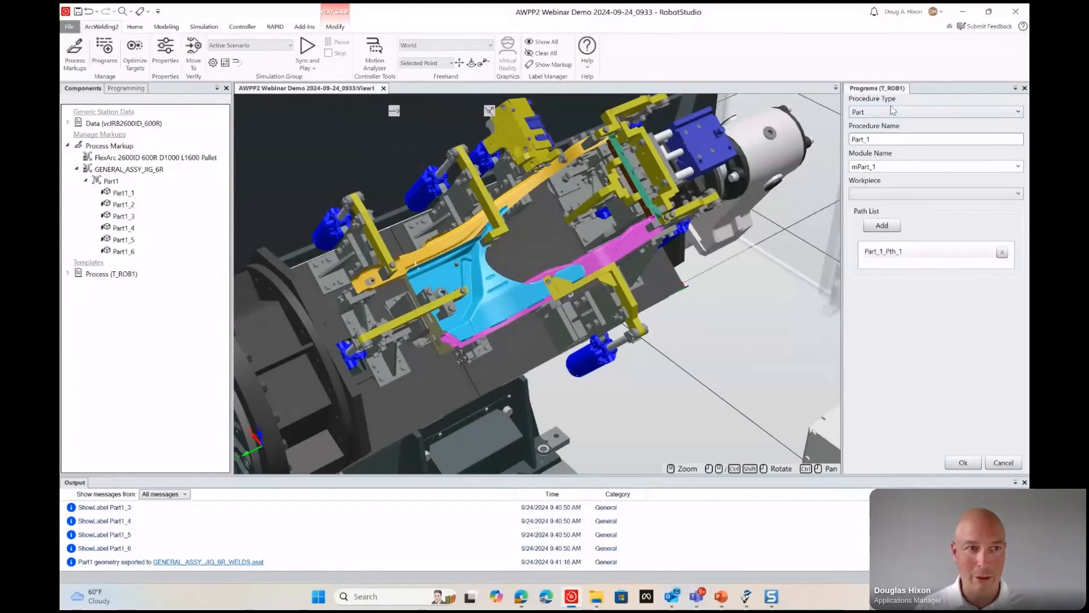
{"action": "left_click", "coordinate": [894, 137]}
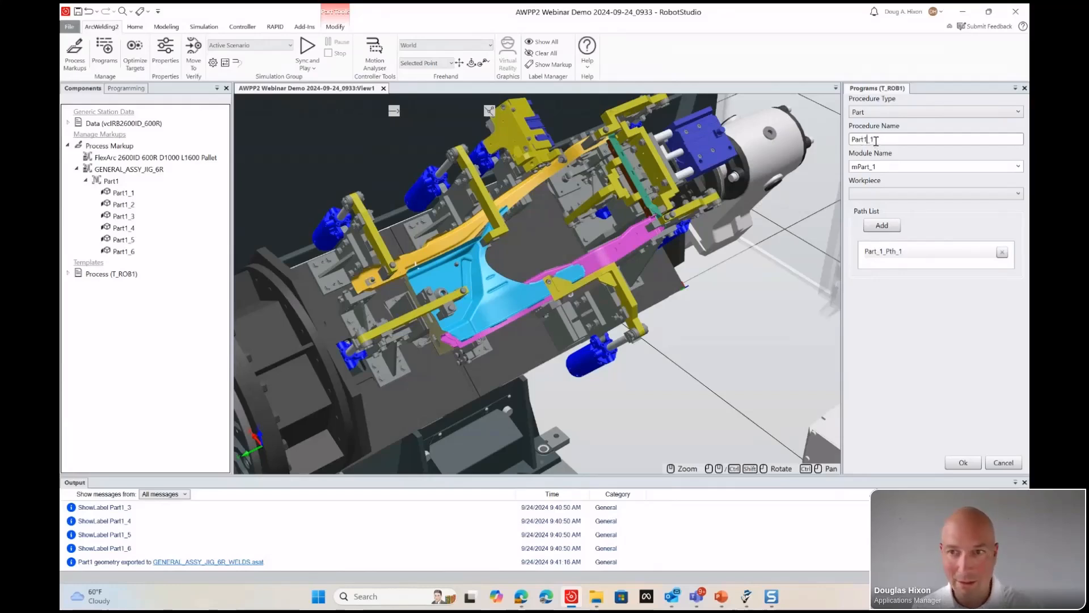
{"action": "left_click", "coordinate": [906, 138]}
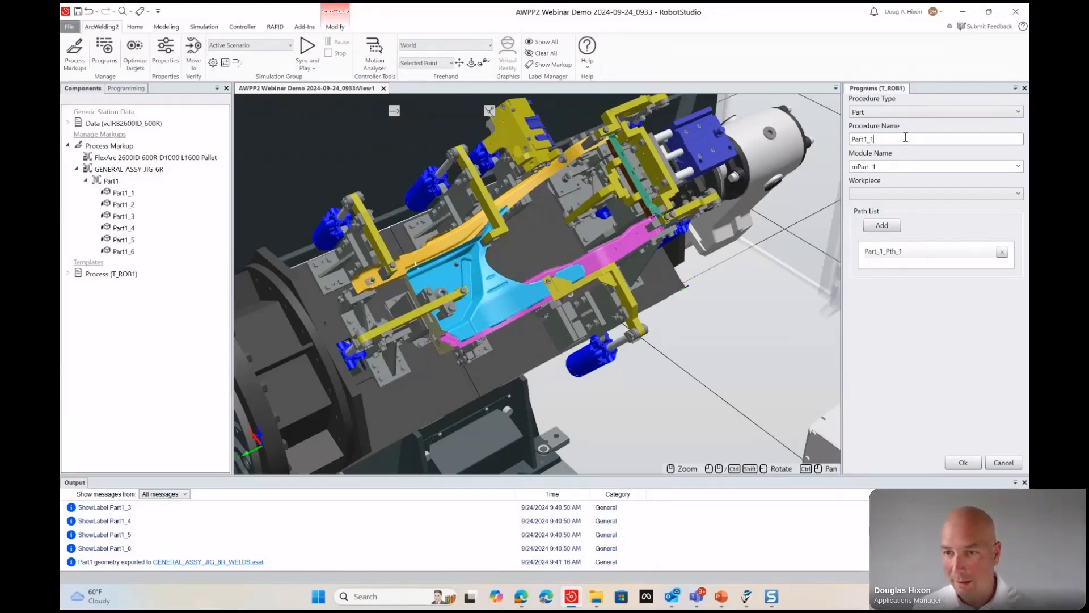
{"action": "left_click", "coordinate": [926, 194]}
{"action": "left_click", "coordinate": [931, 229]}
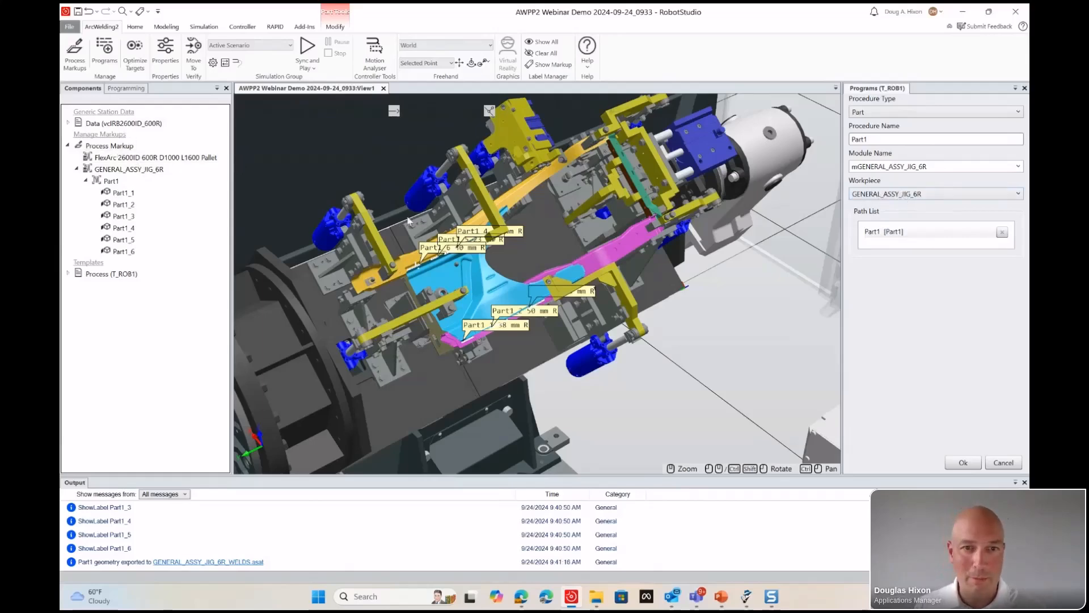
{"action": "scroll", "coordinate": [546, 264], "scroll_direction": "up", "scroll_amount": 3}
{"action": "left_click_drag", "start_coordinate": [471, 274], "coordinate": [557, 290], "text": "ctrl+shift"}
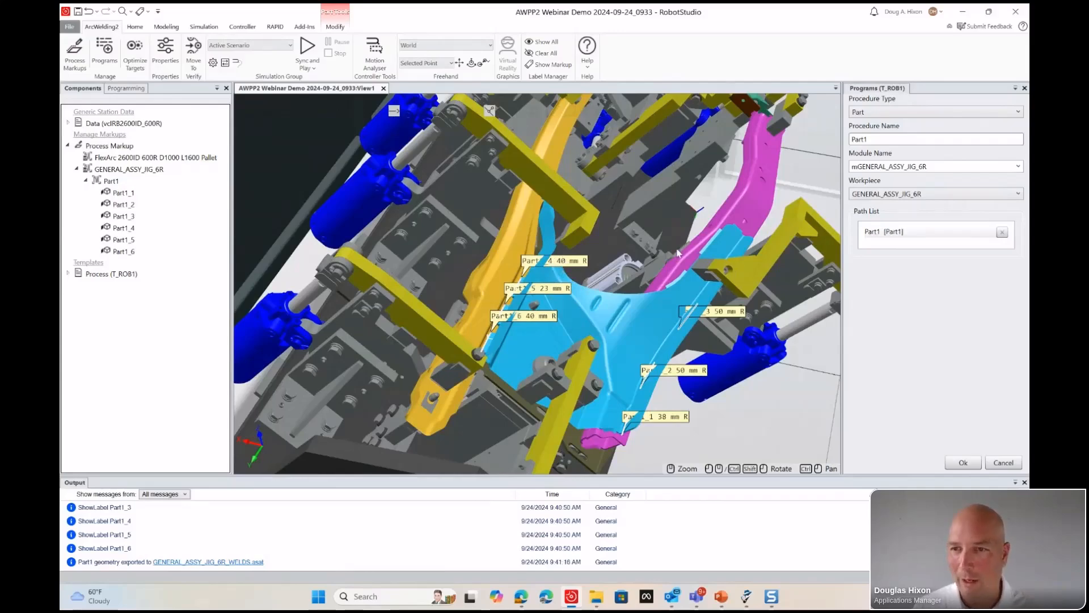
{"action": "left_click_drag", "start_coordinate": [593, 188], "coordinate": [560, 246], "text": "ctrl+shift"}
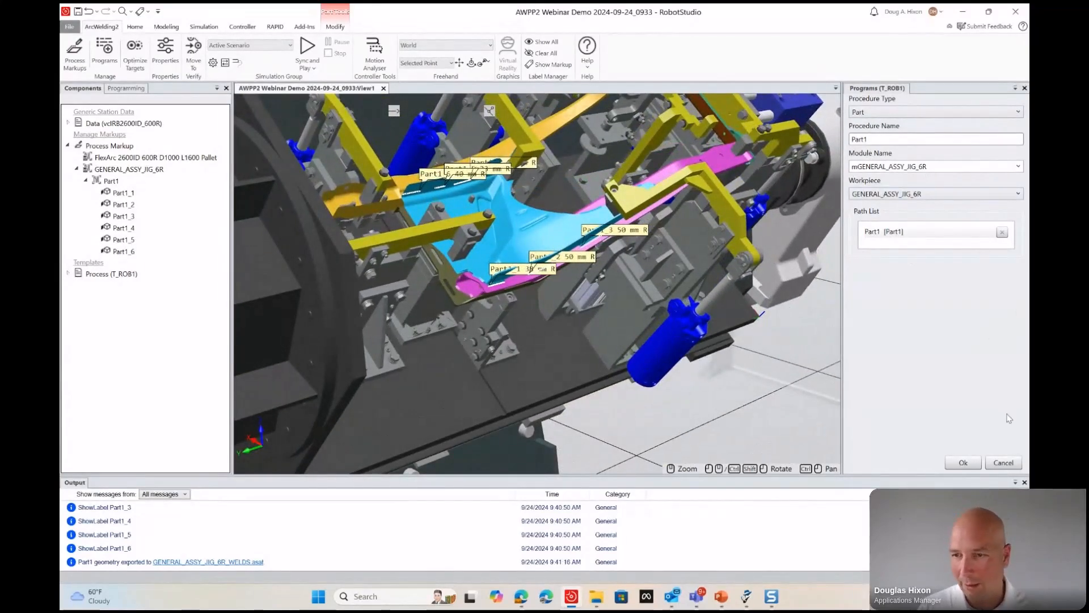
{"action": "left_click", "coordinate": [963, 462]}
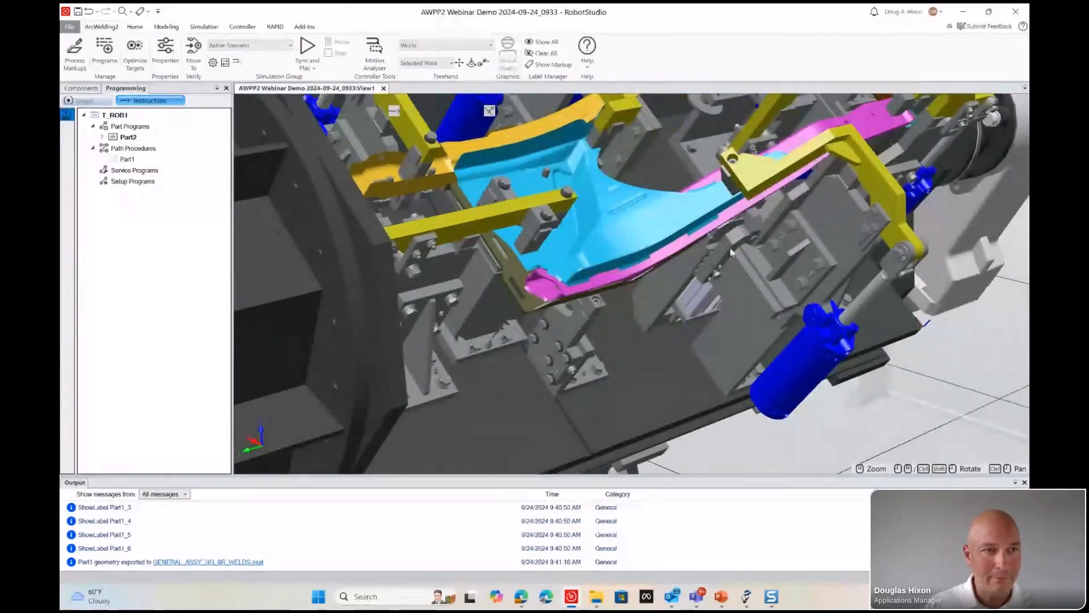
Expand the Part2 program to inspect its path entry and view the jig together with the whole robot cell.
{"action": "left_click", "coordinate": [102, 136]}
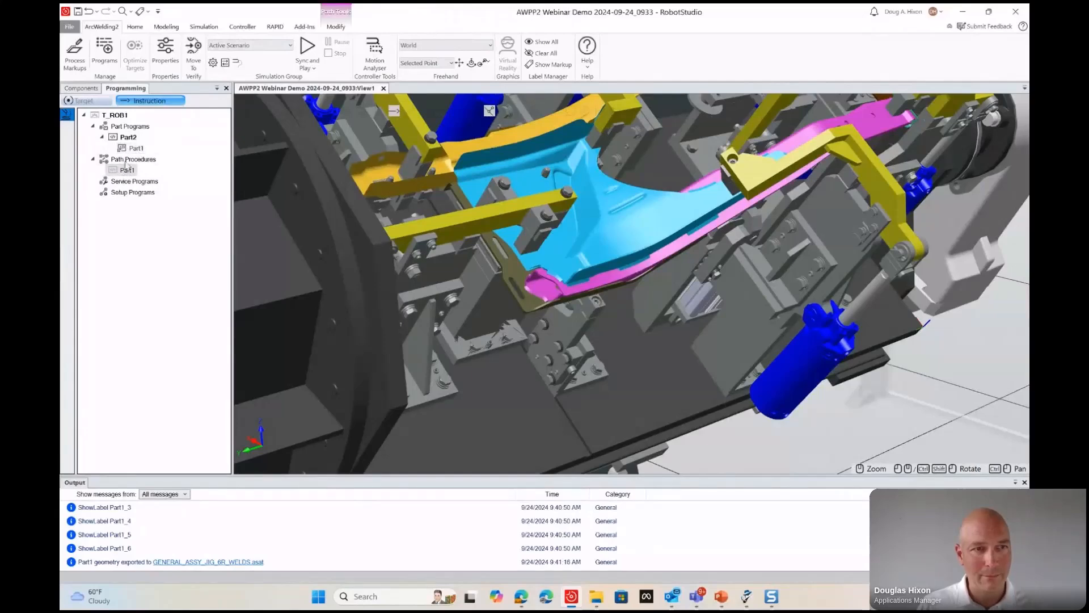
{"action": "scroll", "coordinate": [476, 187], "scroll_direction": "down", "scroll_amount": 5}
{"action": "scroll", "coordinate": [388, 189], "scroll_direction": "up", "scroll_amount": 6}
{"action": "left_click_drag", "start_coordinate": [401, 194], "coordinate": [502, 234], "text": "ctrl+shift"}
{"action": "scroll", "coordinate": [513, 199], "scroll_direction": "down", "scroll_amount": 6}
{"action": "scroll", "coordinate": [491, 241], "scroll_direction": "down", "scroll_amount": 6}
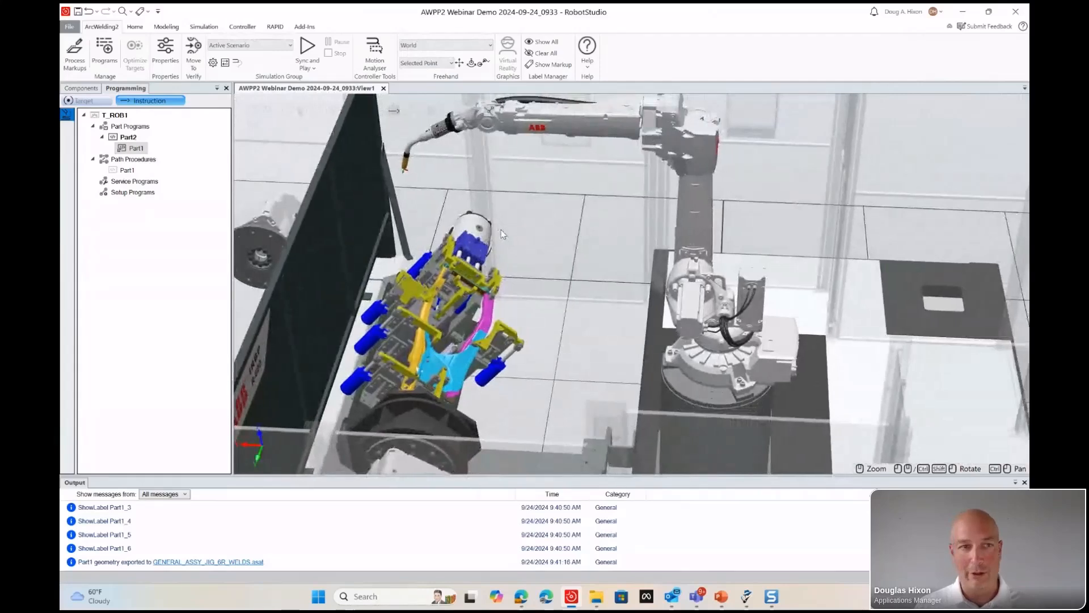
Start a new program procedure of type ServicePath.
{"action": "left_click", "coordinate": [135, 181]}
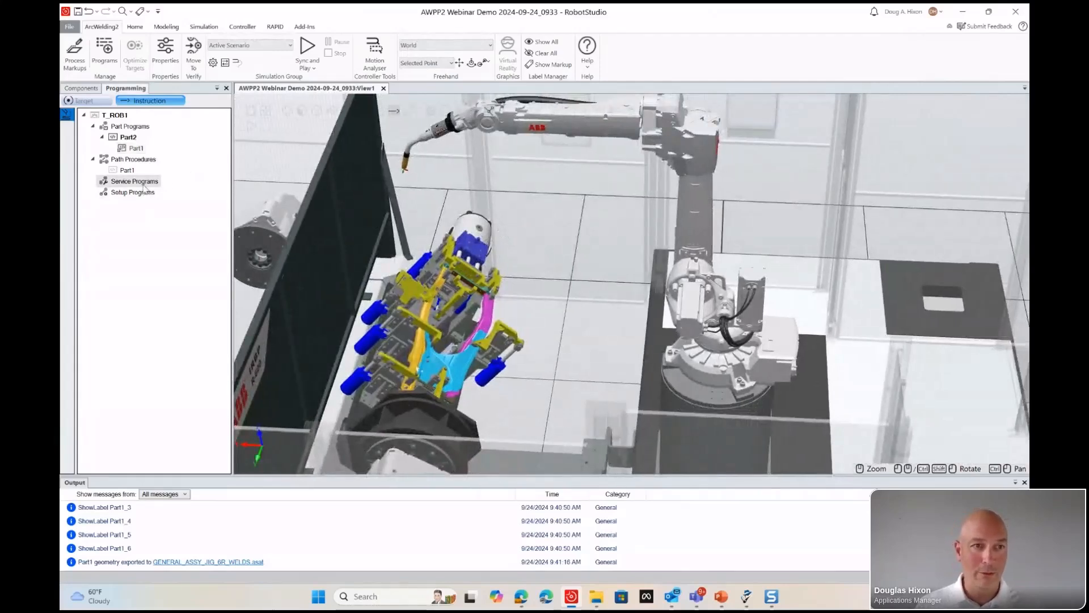
{"action": "left_click", "coordinate": [106, 60]}
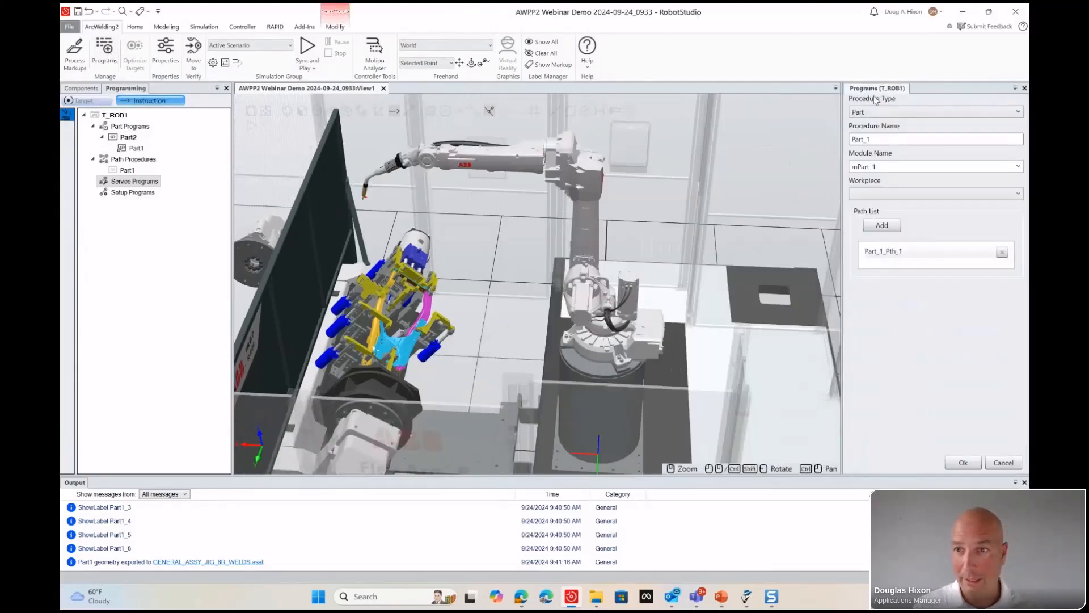
{"action": "left_click", "coordinate": [874, 111]}
{"action": "left_click", "coordinate": [871, 147]}
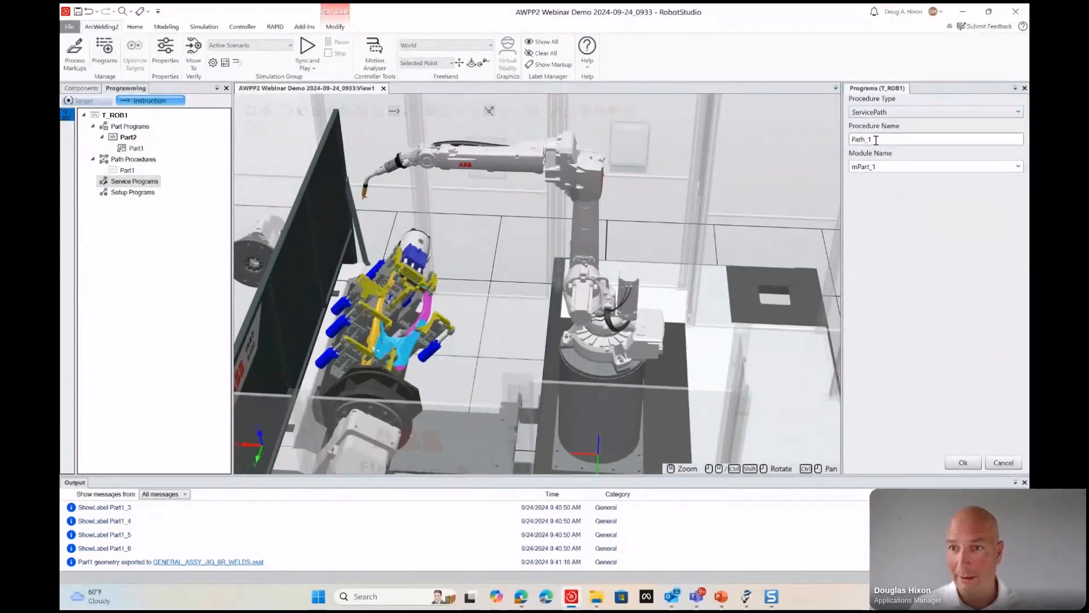
Name the new service procedure Home.
{"action": "double_click", "coordinate": [876, 140]}
{"action": "type", "text": "hOME"}
{"action": "key", "text": "BackSpace"}
{"action": "key", "text": "BackSpace"}
{"action": "key", "text": "BackSpace"}
{"action": "key", "text": "BackSpace"}
{"action": "key", "text": "Caps_Lock"}
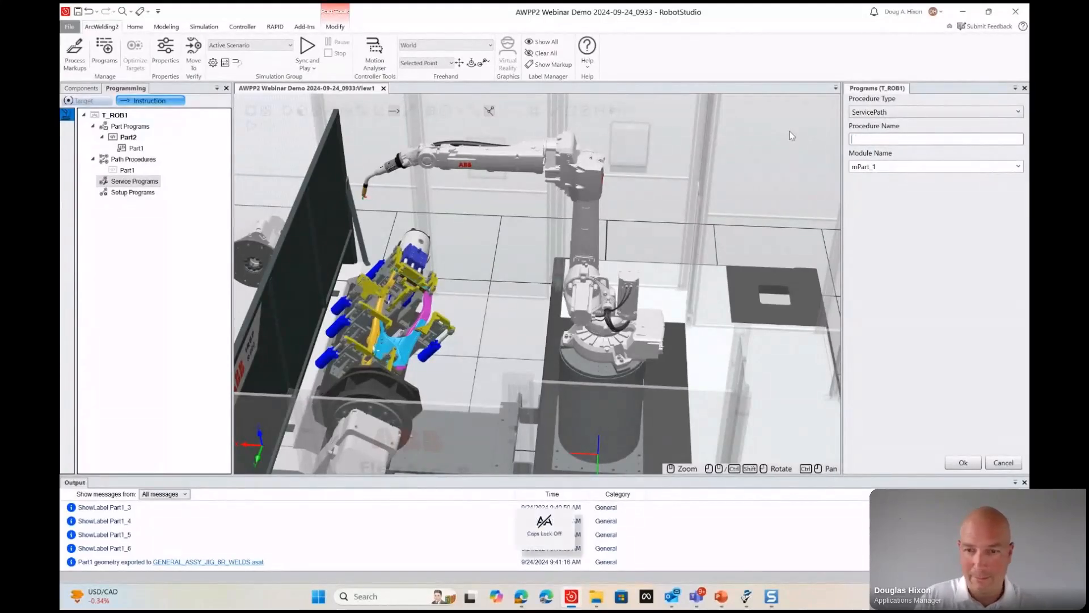
{"action": "type", "text": "Home"}
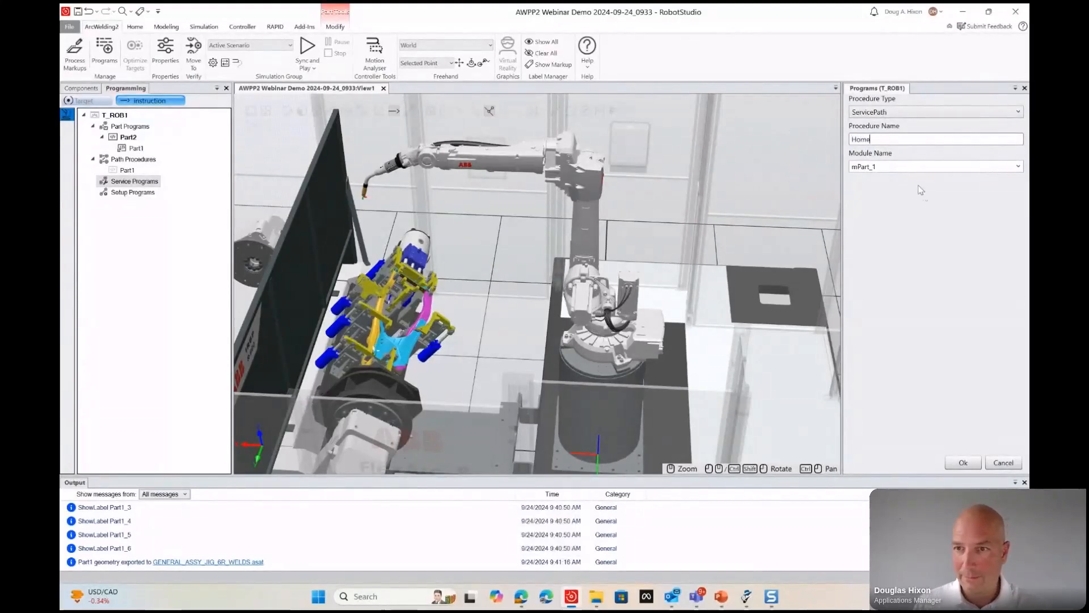
Set the procedure's module name to mService and create the service procedure.
{"action": "left_click", "coordinate": [906, 166]}
{"action": "left_click", "coordinate": [907, 168]}
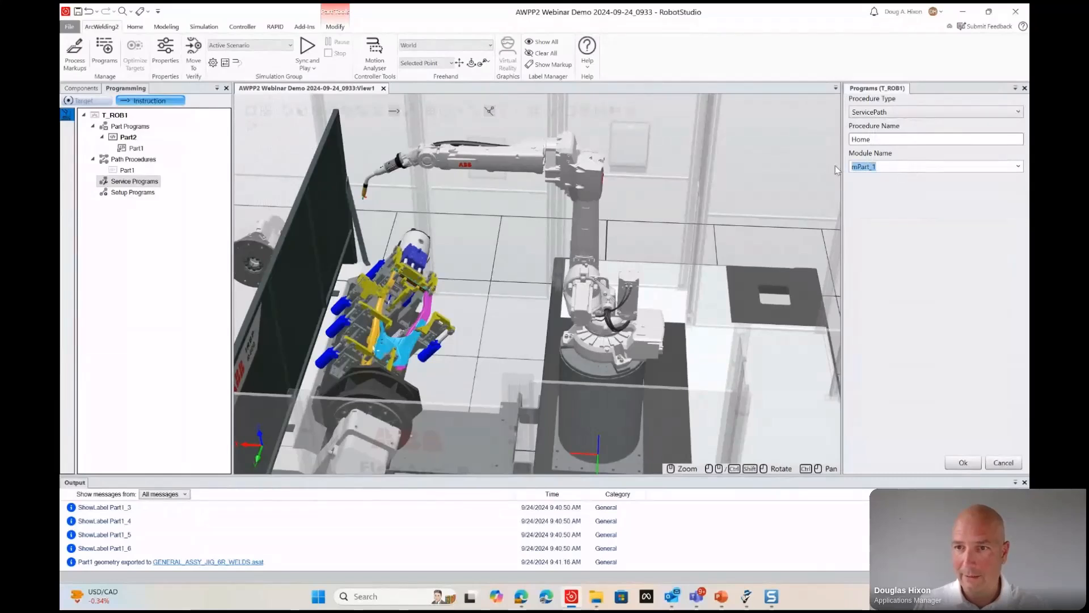
{"action": "type", "text": "Service"}
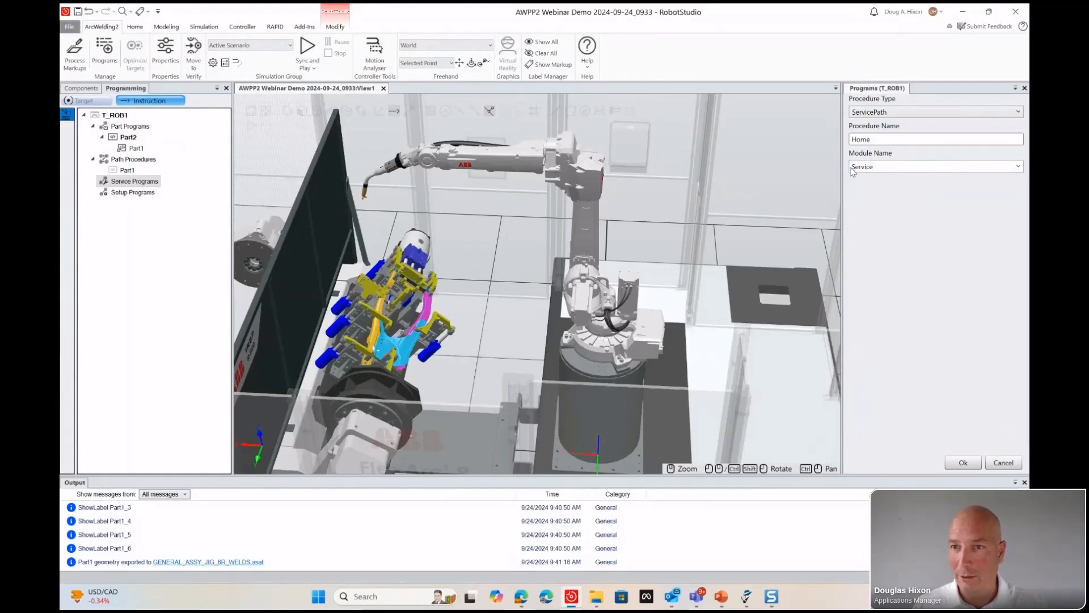
{"action": "left_click", "coordinate": [852, 168]}
{"action": "type", "text": "m"}
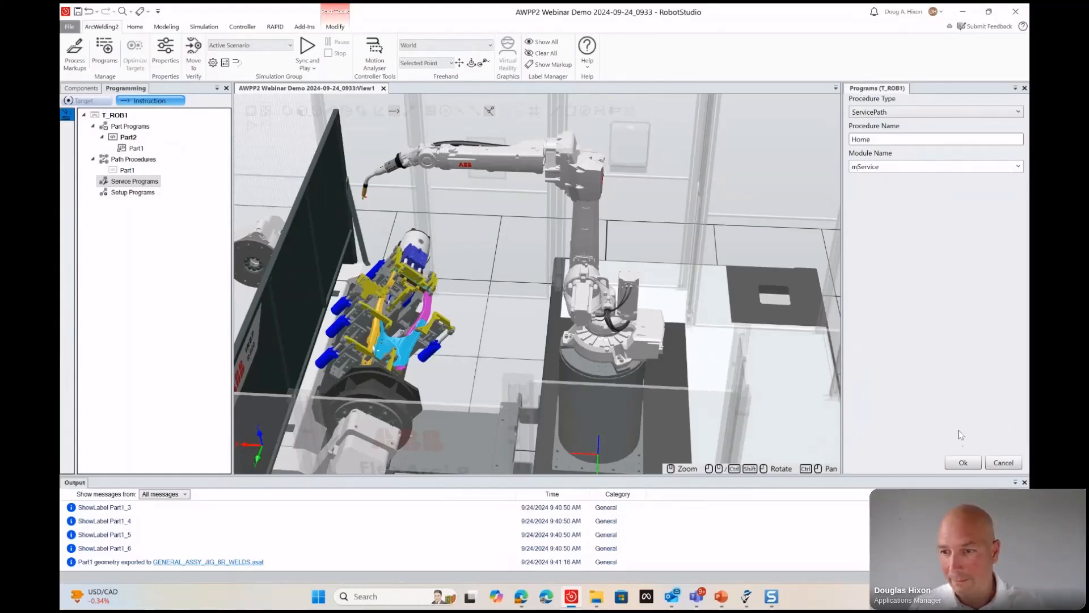
{"action": "left_click", "coordinate": [962, 461]}
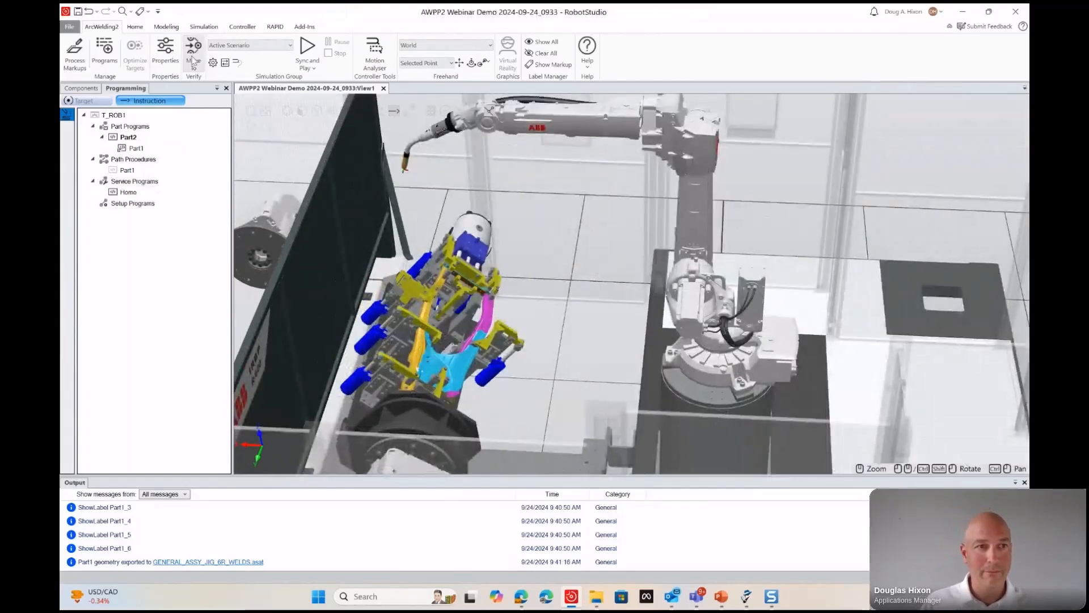
Make the Home service procedure the active procedure.
{"action": "left_click", "coordinate": [132, 171]}
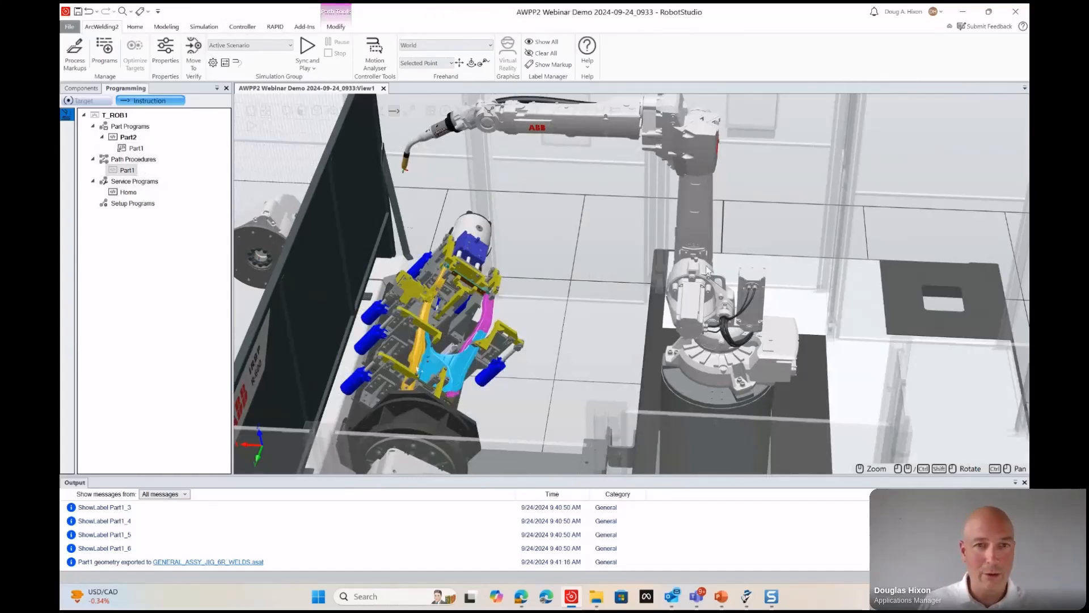
{"action": "left_click", "coordinate": [134, 196]}
{"action": "right_click", "coordinate": [132, 198]}
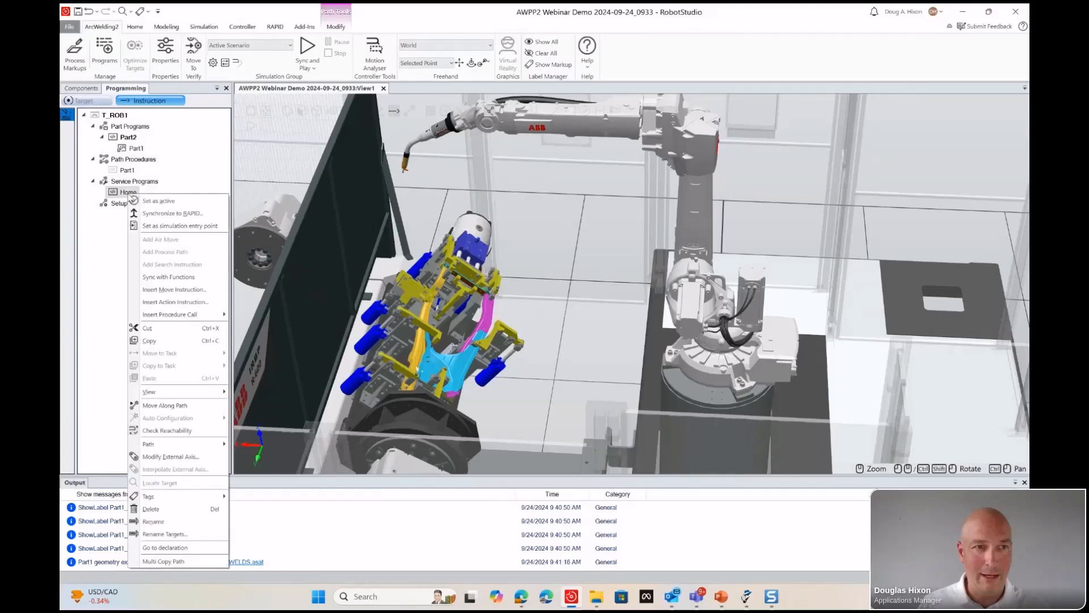
{"action": "left_click", "coordinate": [126, 194]}
{"action": "right_click", "coordinate": [125, 197]}
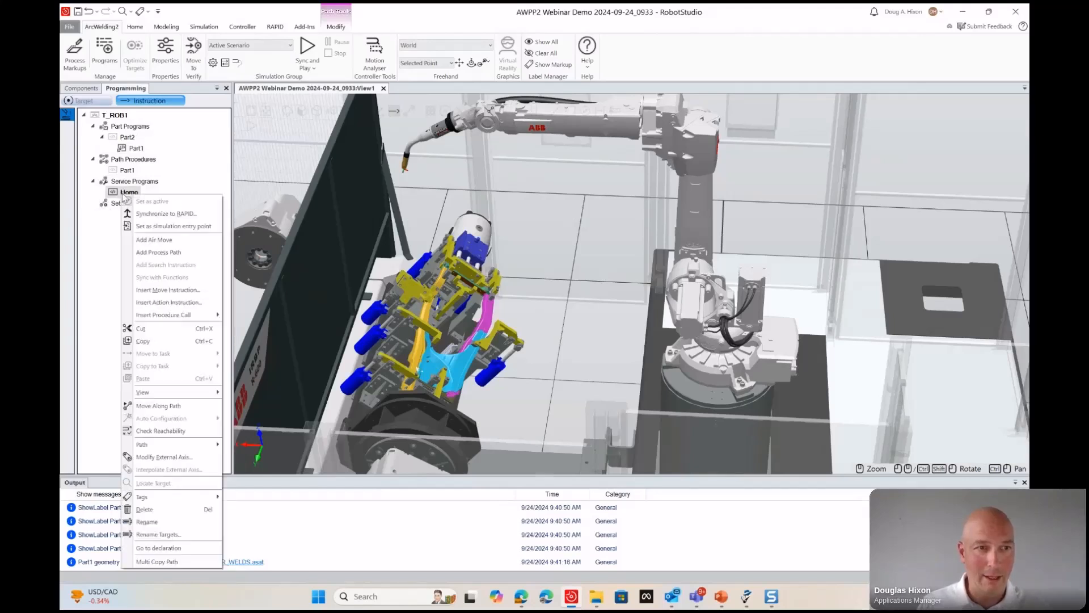
Jog the robot's joints with part-level selection, swinging the lower arm back and tilting the wrist so the torch points down.
{"action": "left_click", "coordinate": [471, 67]}
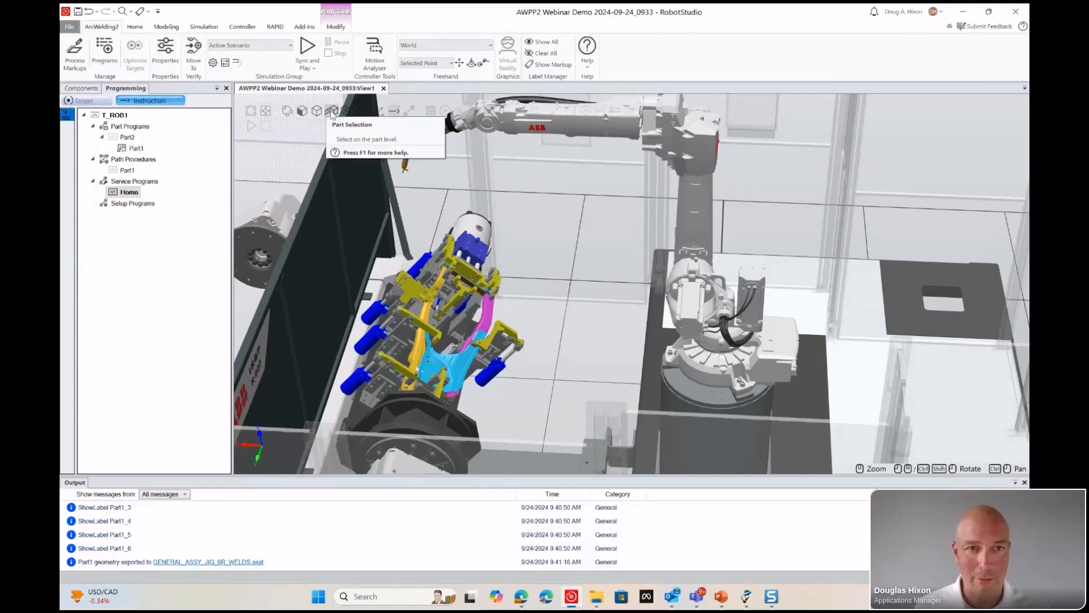
{"action": "left_click", "coordinate": [333, 111]}
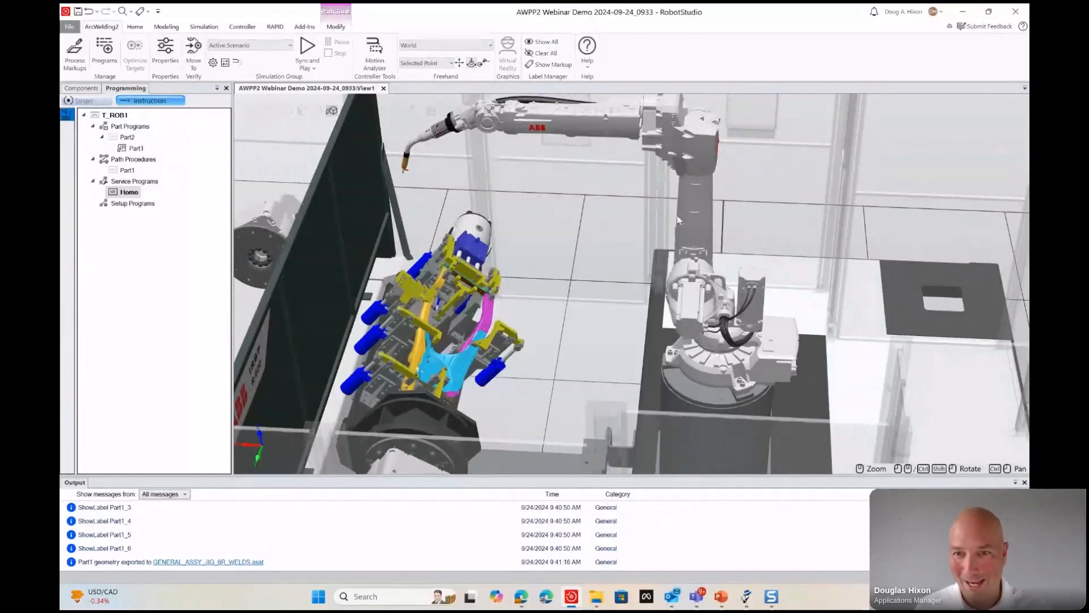
{"action": "left_click_drag", "start_coordinate": [706, 228], "coordinate": [741, 249]}
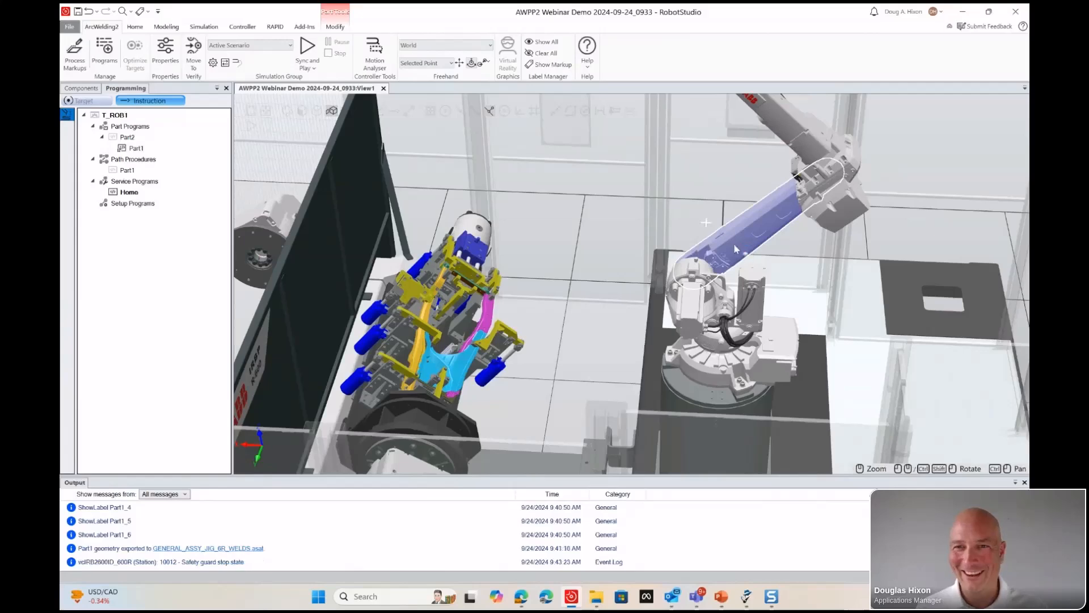
{"action": "scroll", "coordinate": [738, 250], "scroll_direction": "down", "scroll_amount": 5}
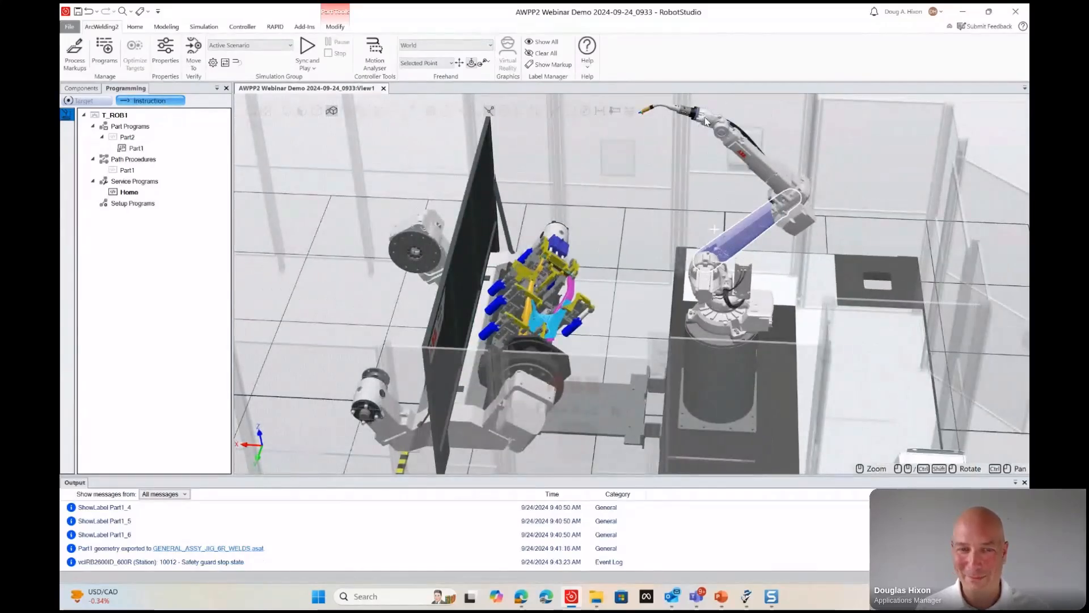
{"action": "left_click_drag", "start_coordinate": [706, 123], "coordinate": [708, 139]}
{"action": "left_click_drag", "start_coordinate": [559, 205], "coordinate": [571, 210], "text": "ctrl+shift"}
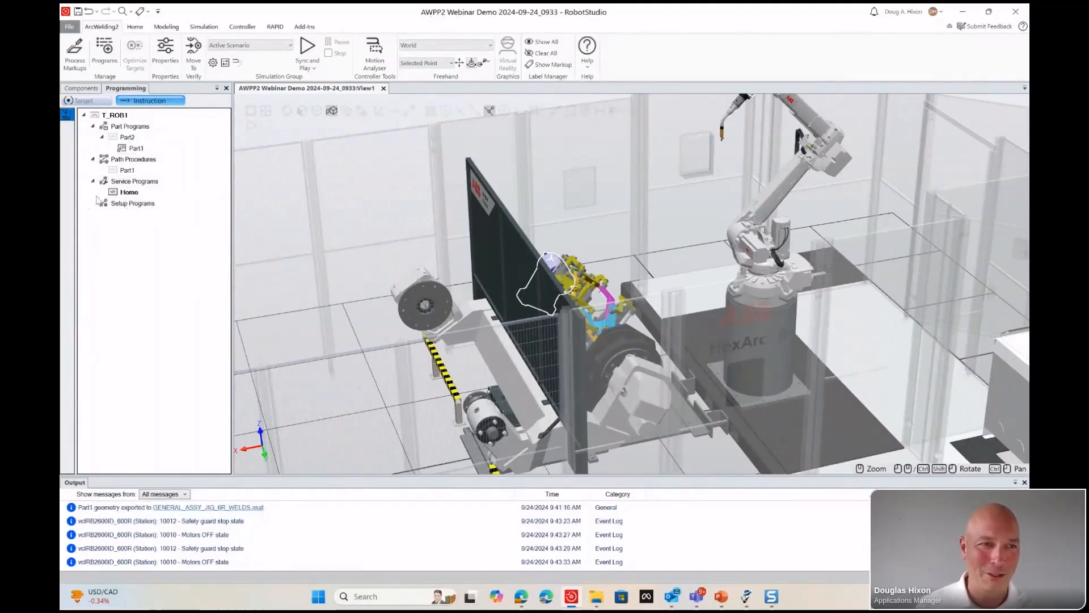
Add an air move to the Home procedure as a MoveAbs JointTarget instruction with target name jtHome and zone fine.
{"action": "right_click", "coordinate": [126, 196]}
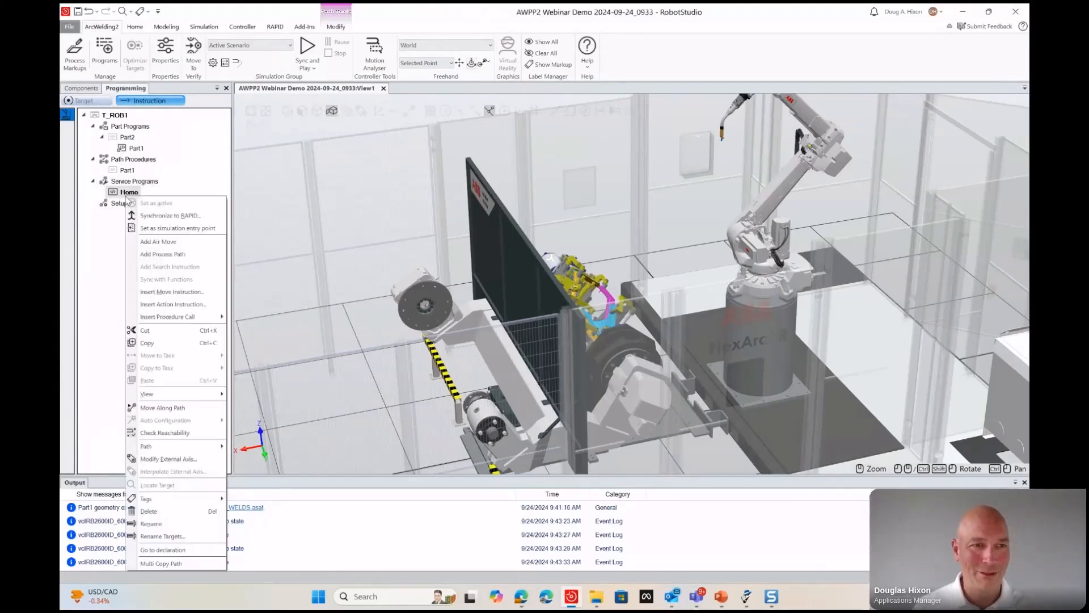
{"action": "left_click", "coordinate": [170, 241]}
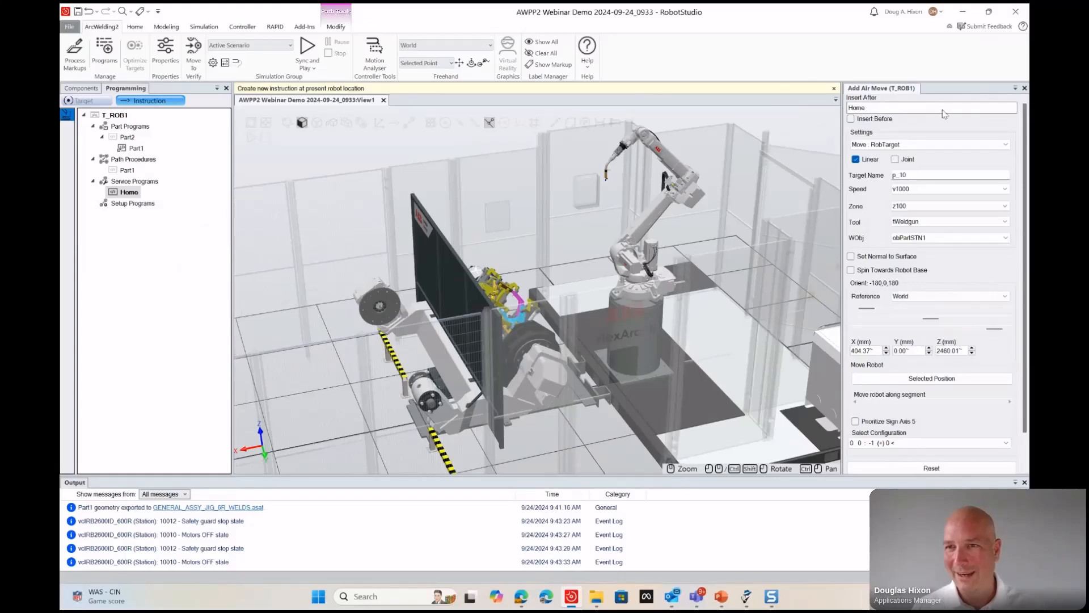
{"action": "left_click", "coordinate": [930, 145]}
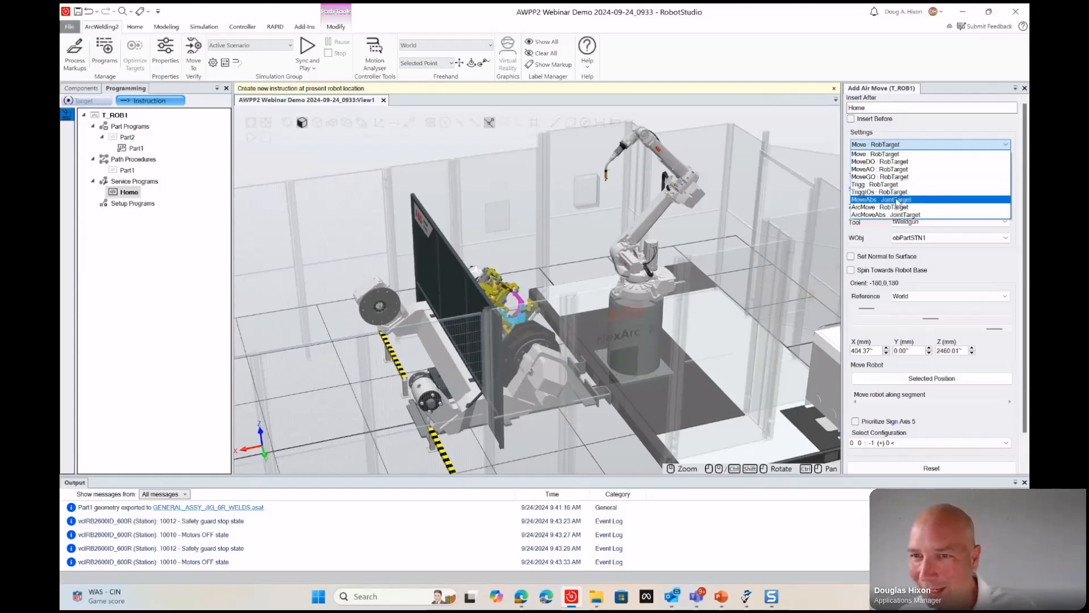
{"action": "left_click", "coordinate": [911, 199]}
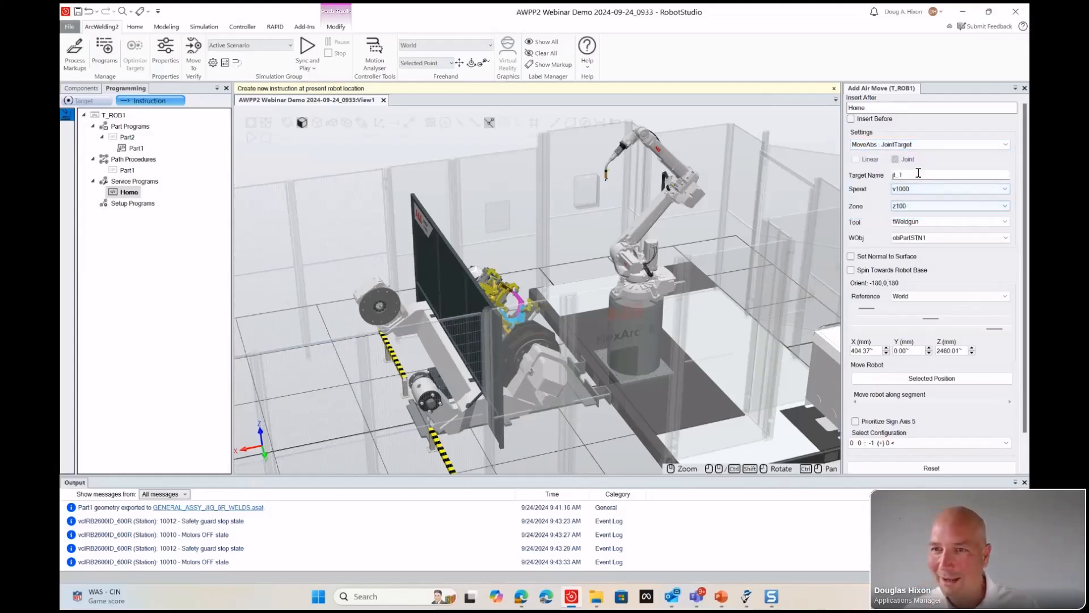
{"action": "type", "text": "jtHome"}
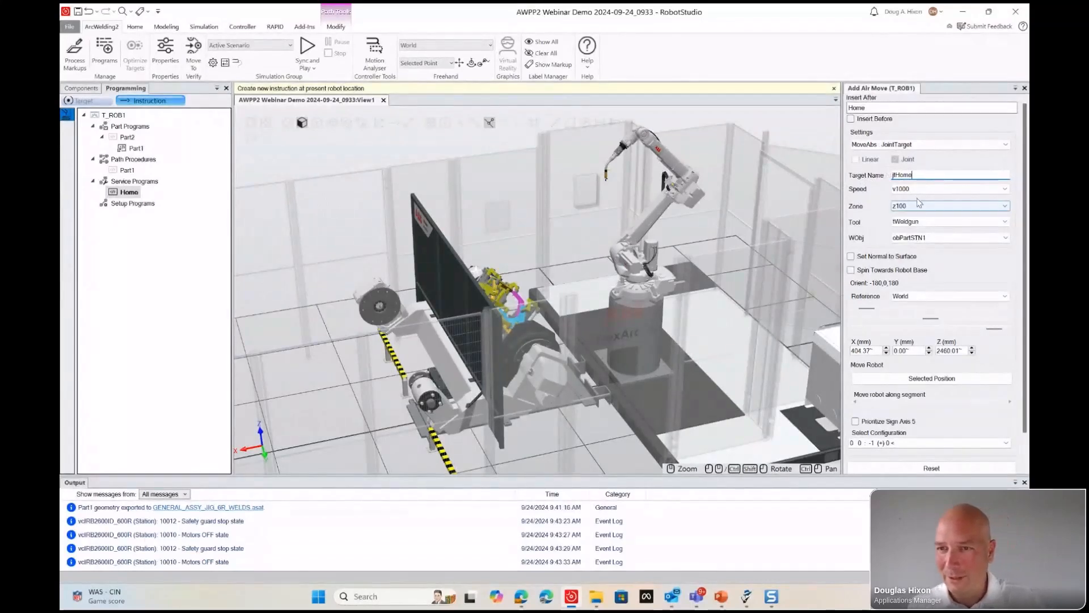
{"action": "left_click", "coordinate": [919, 204]}
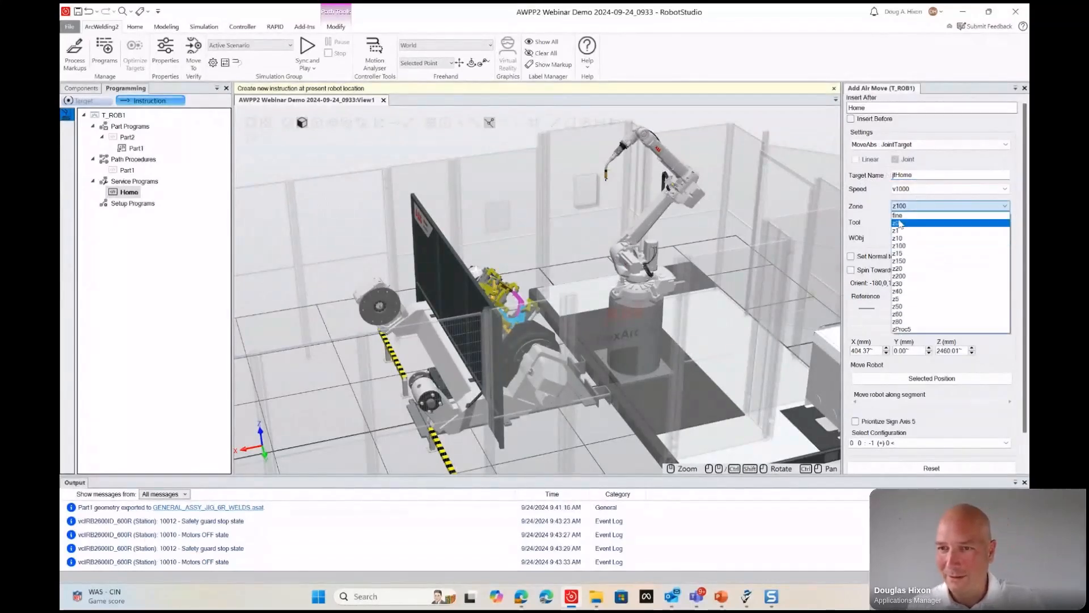
{"action": "left_click", "coordinate": [899, 215]}
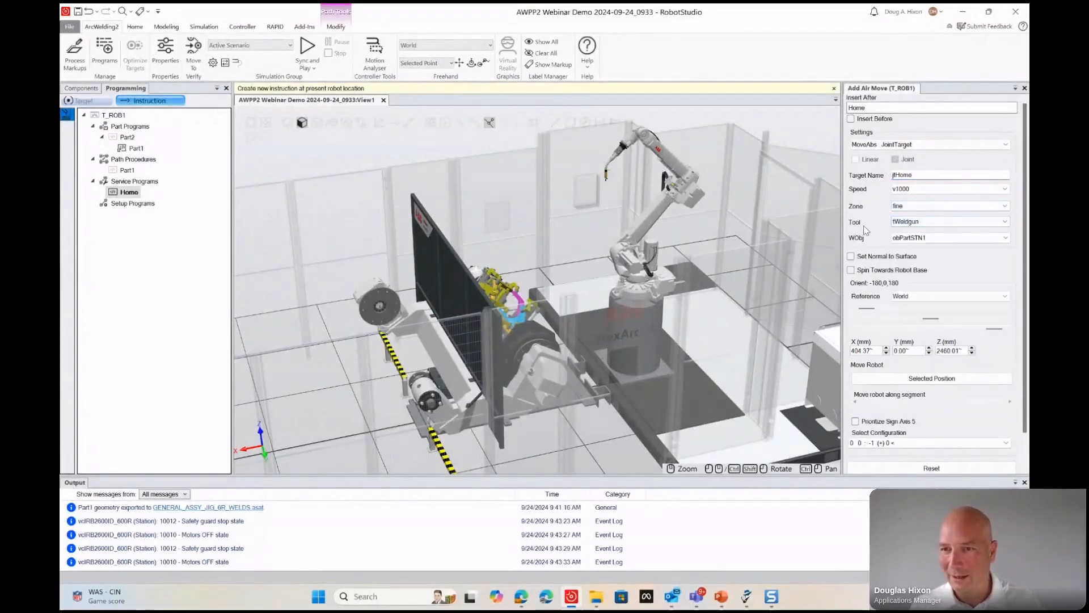
{"action": "scroll", "coordinate": [1021, 370], "scroll_direction": "down", "scroll_amount": 2}
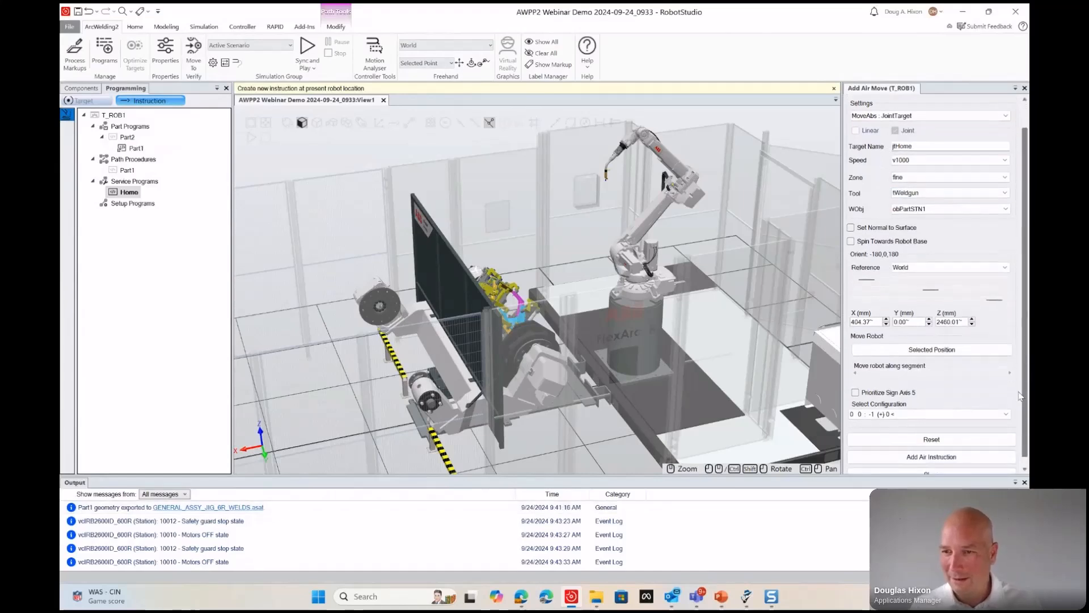
{"action": "left_click", "coordinate": [939, 449]}
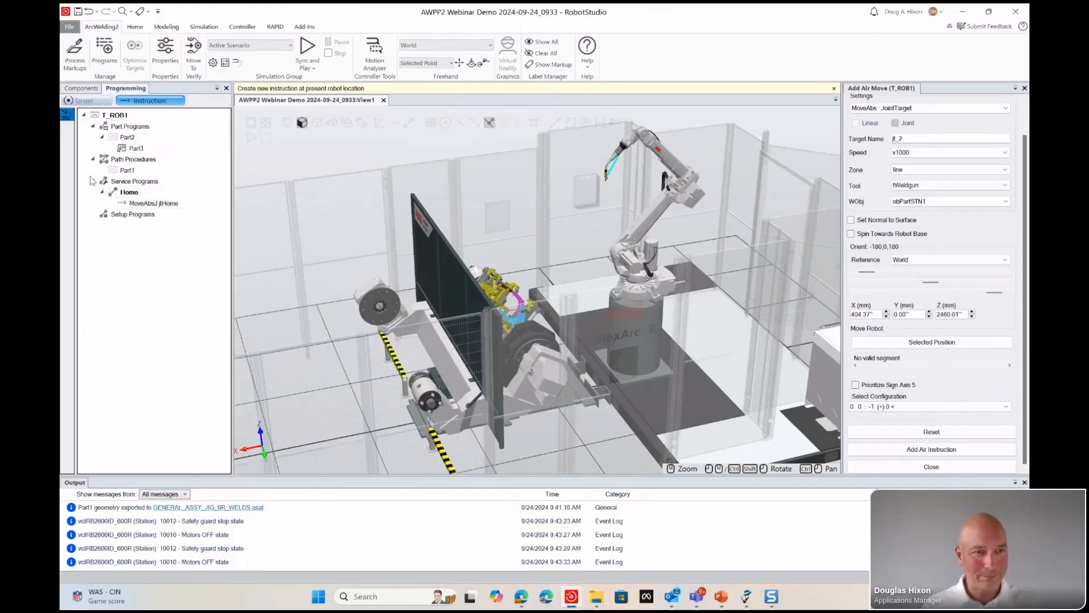
Make the Part1 path procedure active and bring the clamped workpiece on the jig into close view.
{"action": "right_click", "coordinate": [118, 171]}
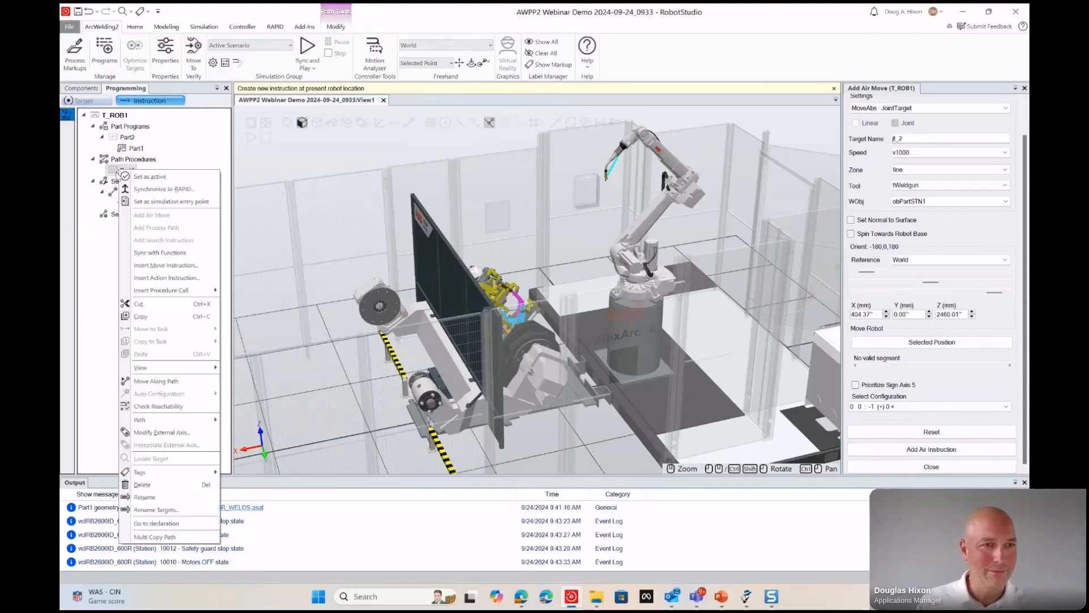
{"action": "left_click", "coordinate": [129, 176]}
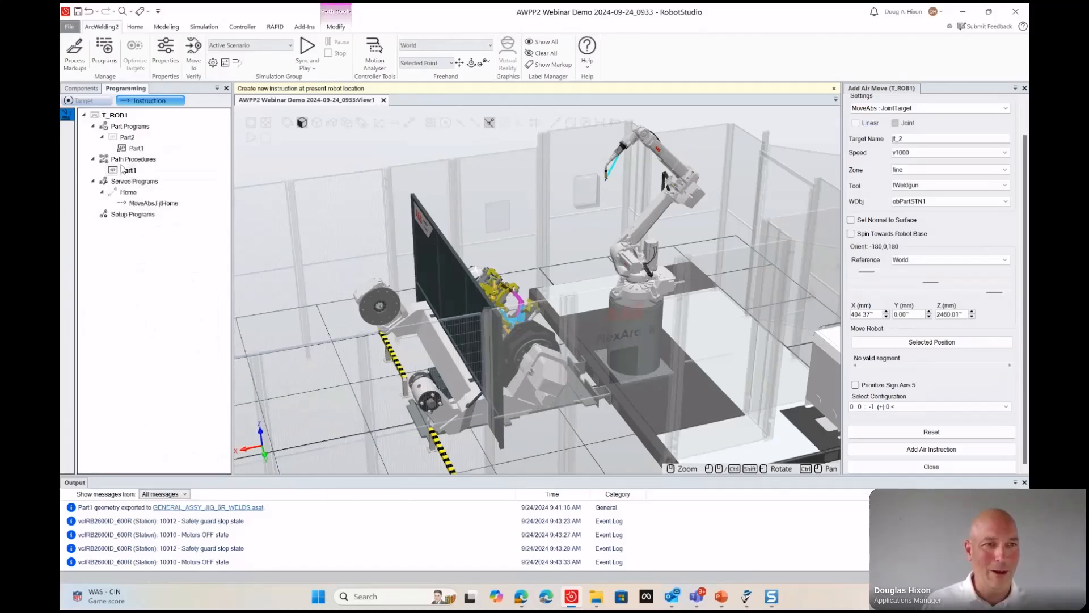
{"action": "scroll", "coordinate": [573, 253], "scroll_direction": "up", "scroll_amount": 10}
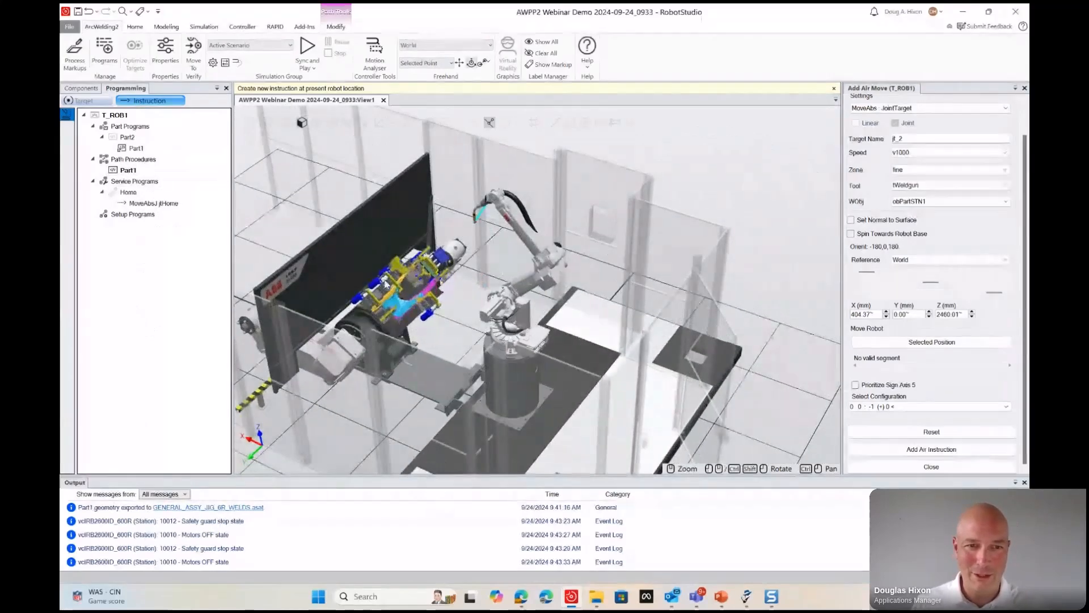
{"action": "left_click_drag", "start_coordinate": [535, 386], "coordinate": [579, 332], "text": "ctrl+shift"}
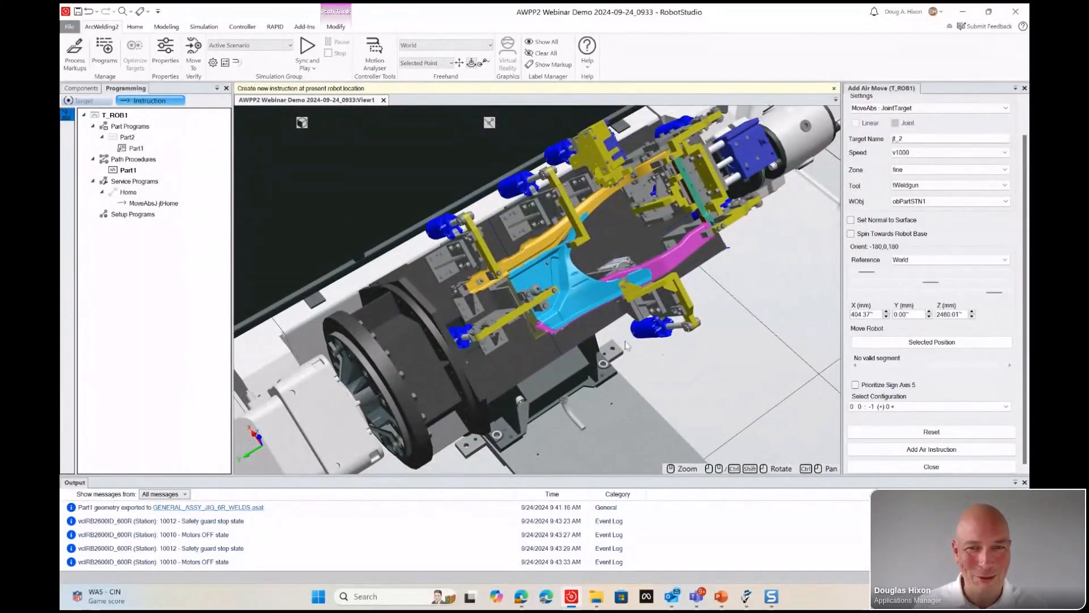
{"action": "scroll", "coordinate": [522, 312], "scroll_direction": "up", "scroll_amount": 5}
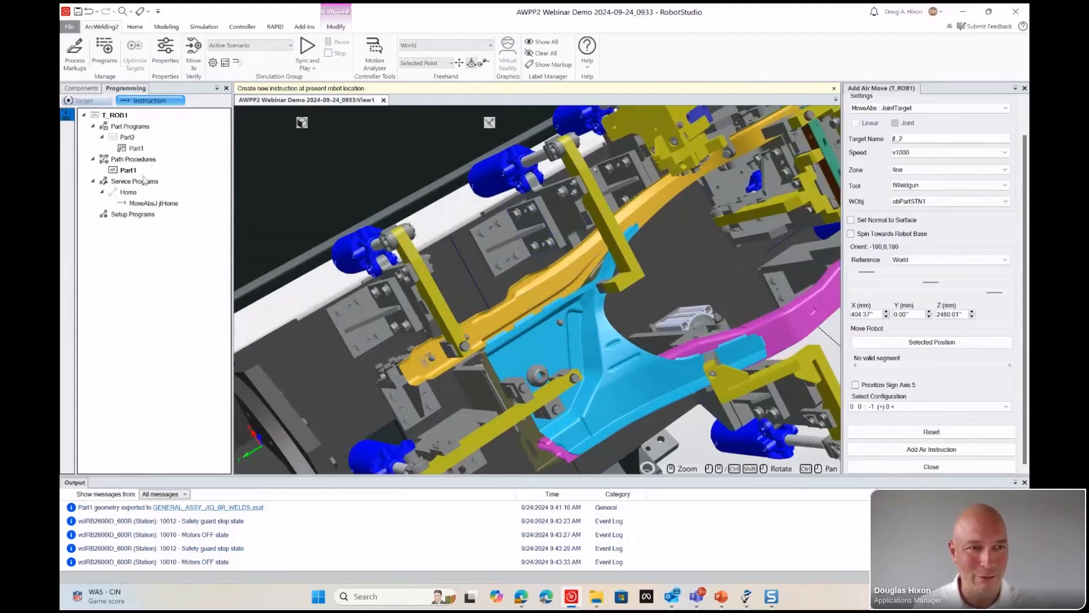
{"action": "right_click", "coordinate": [146, 204]}
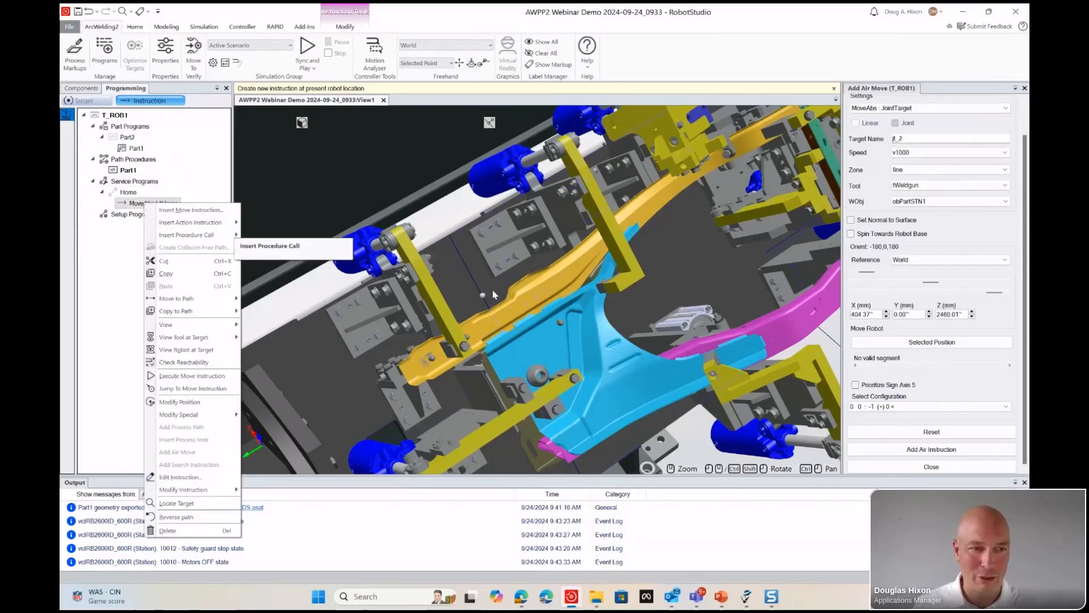
{"action": "left_click", "coordinate": [97, 219]}
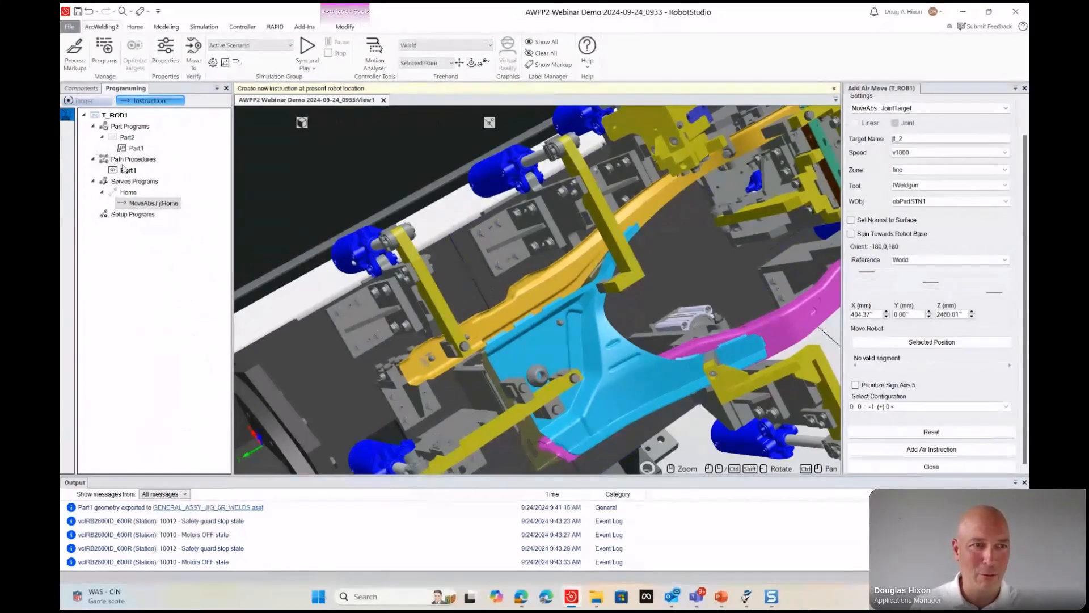
{"action": "left_click", "coordinate": [123, 170]}
{"action": "right_click", "coordinate": [122, 170]}
{"action": "left_click", "coordinate": [93, 190]}
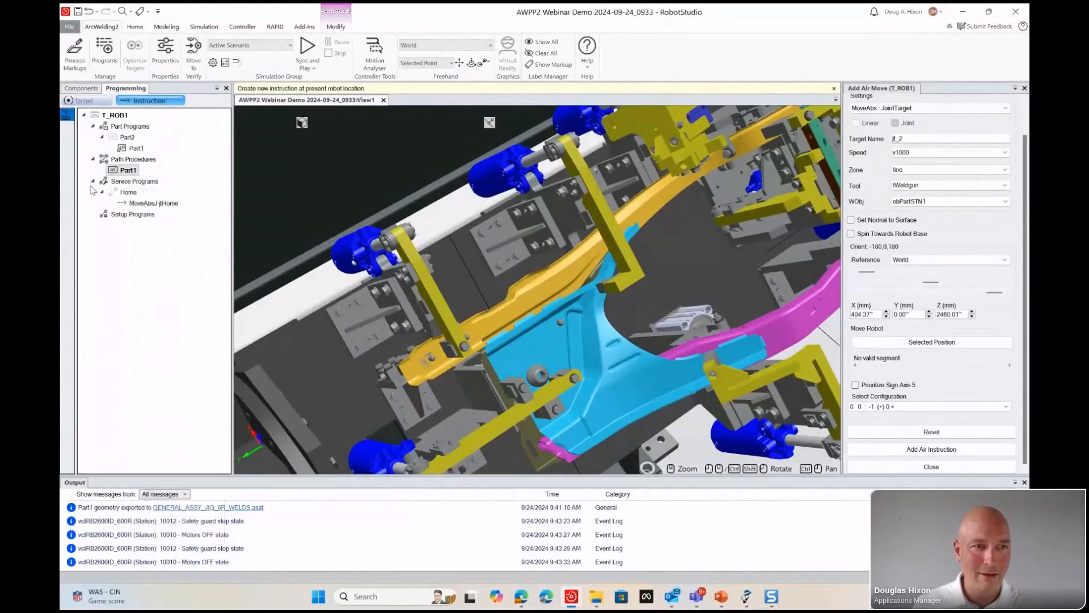
Select the Home joint move and set the air move's work object to wobj0.
{"action": "left_click", "coordinate": [153, 203]}
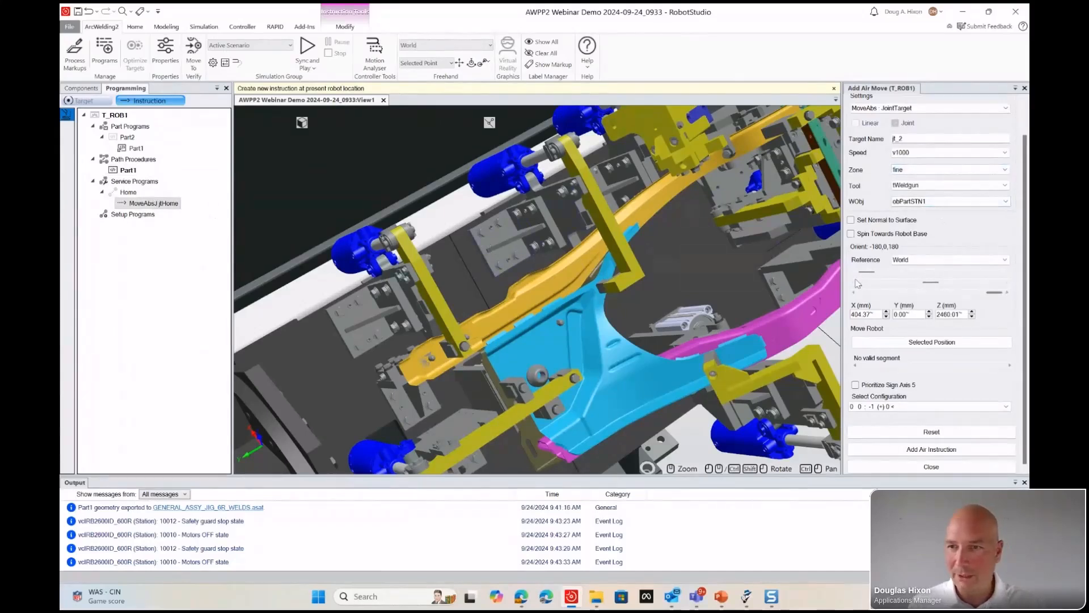
{"action": "left_click", "coordinate": [987, 202]}
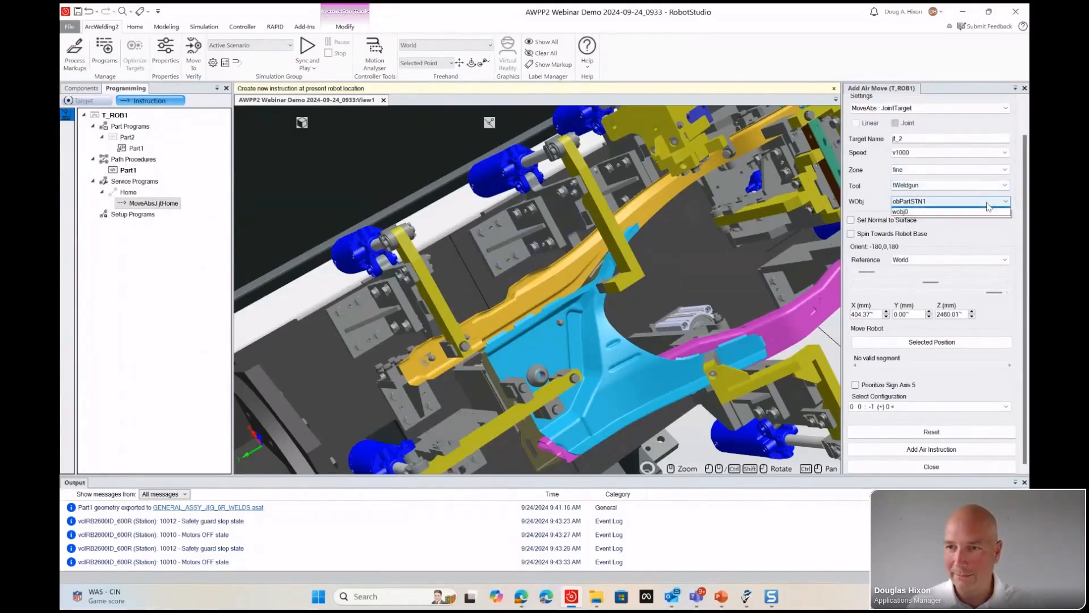
{"action": "left_click", "coordinate": [950, 225]}
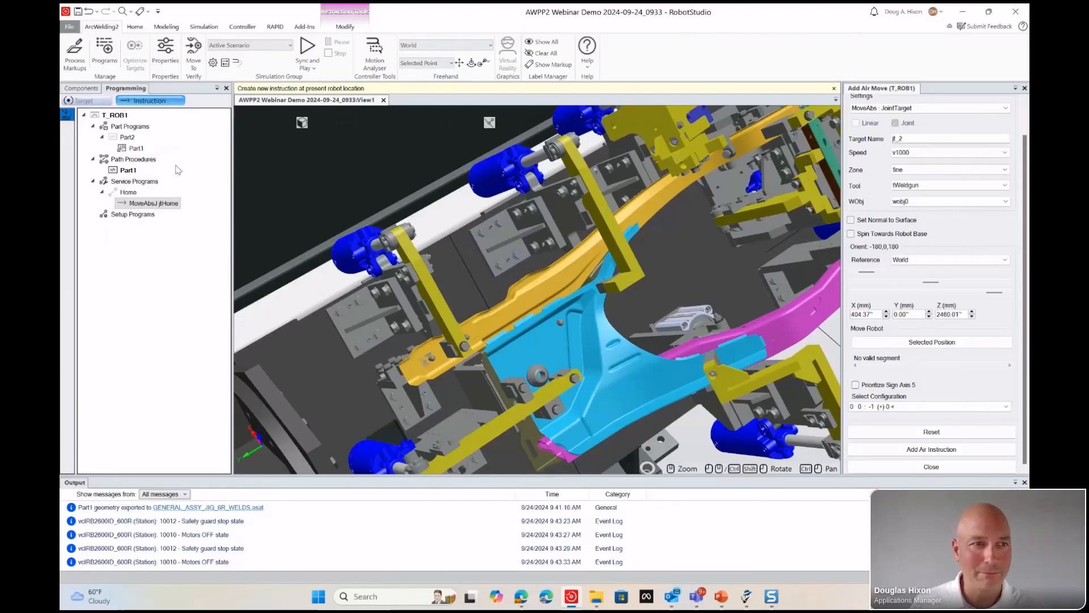
Start an Arc process path in the Part1 procedure with work object obPartSTN1 and pick weld markup Part1_4 on the blue bracket's flange.
{"action": "right_click", "coordinate": [131, 171]}
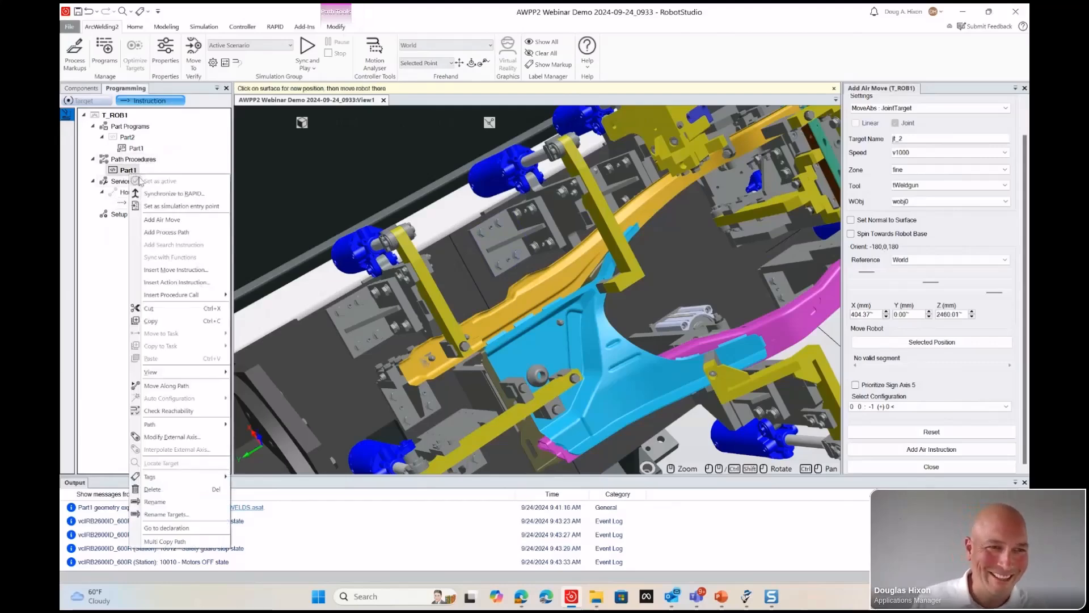
{"action": "left_click", "coordinate": [170, 233]}
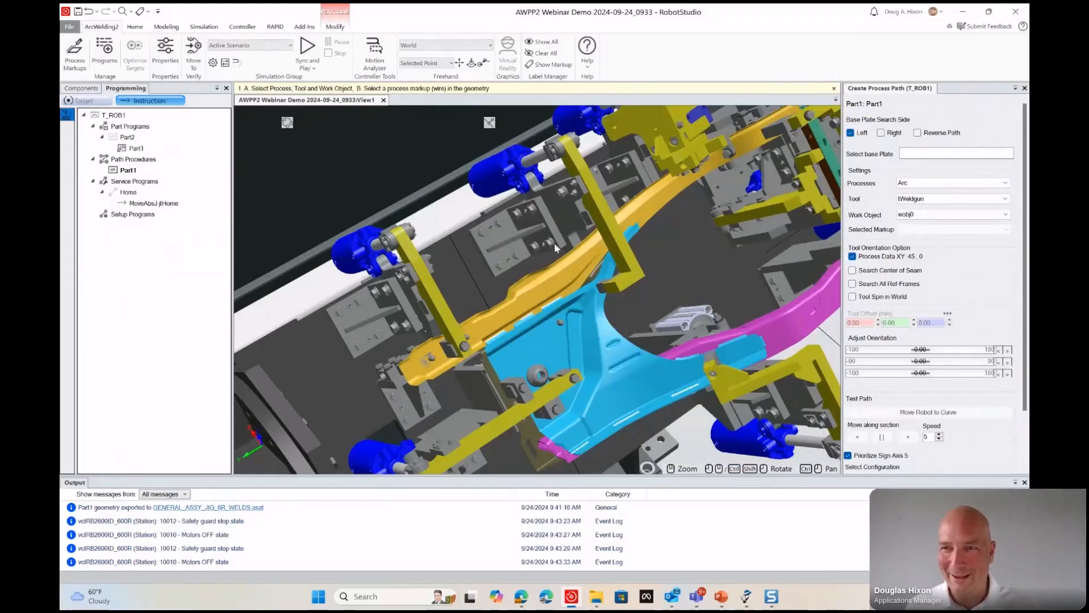
{"action": "scroll", "coordinate": [556, 307], "scroll_direction": "up", "scroll_amount": 5}
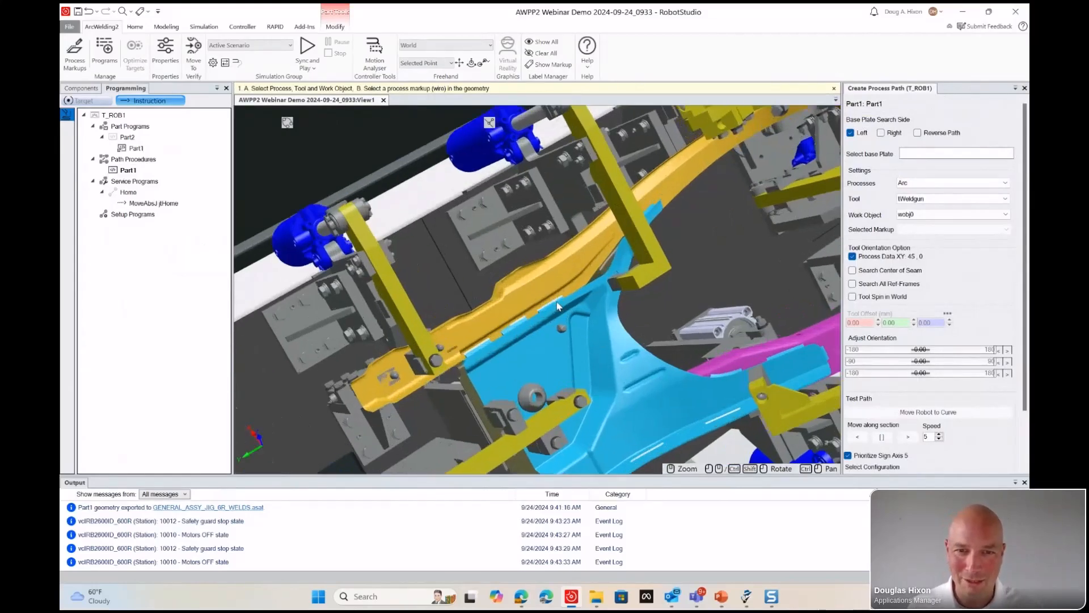
{"action": "scroll", "coordinate": [557, 297], "scroll_direction": "up", "scroll_amount": 2}
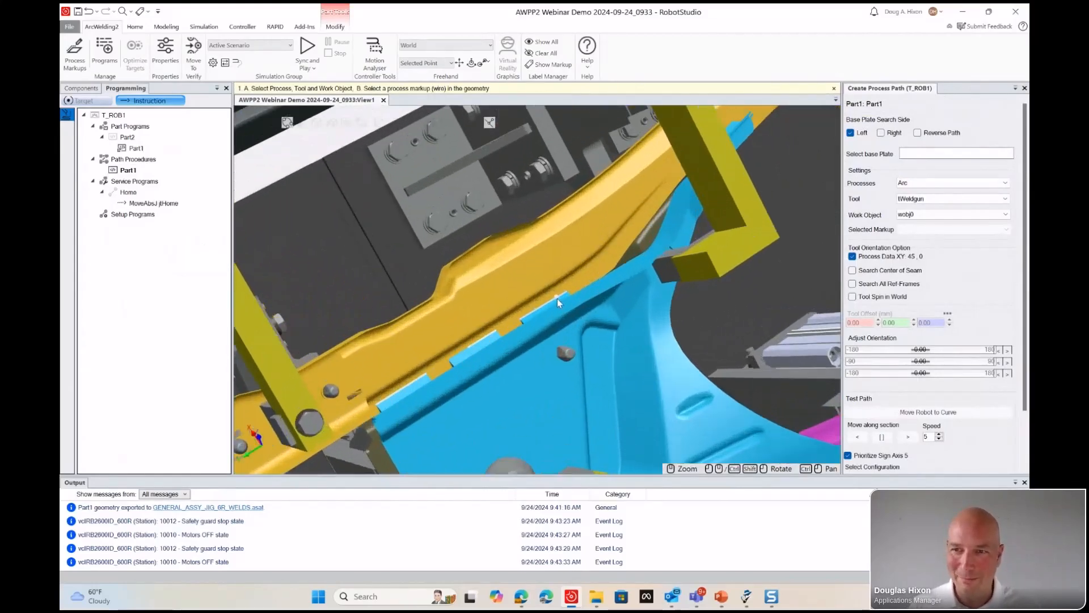
{"action": "left_click", "coordinate": [930, 214]}
{"action": "left_click", "coordinate": [924, 224]}
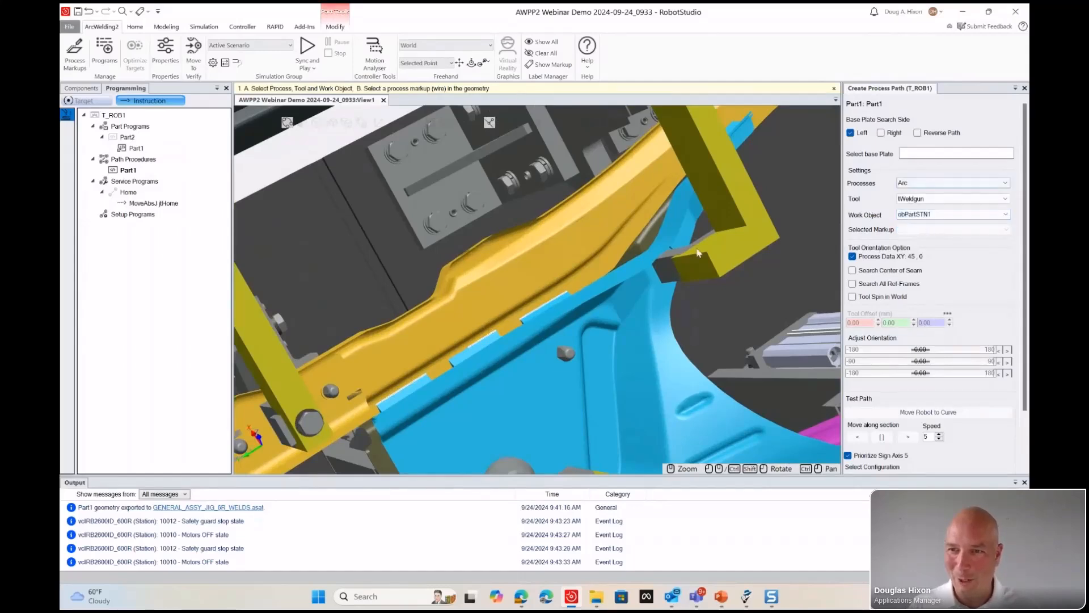
{"action": "left_click", "coordinate": [556, 297]}
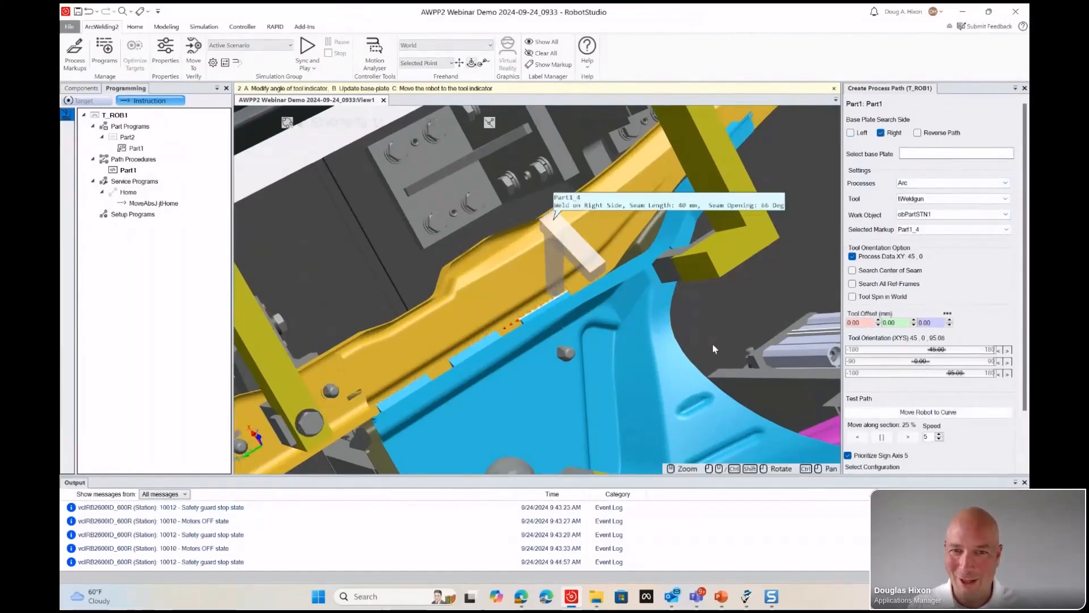
Set the Y tool orientation angle for weld Part1_4 to -10.
{"action": "scroll", "coordinate": [698, 327], "scroll_direction": "down", "scroll_amount": 4}
{"action": "left_click_drag", "start_coordinate": [687, 326], "coordinate": [712, 283], "text": "ctrl+shift"}
{"action": "left_click_drag", "start_coordinate": [712, 283], "coordinate": [674, 292], "text": "ctrl"}
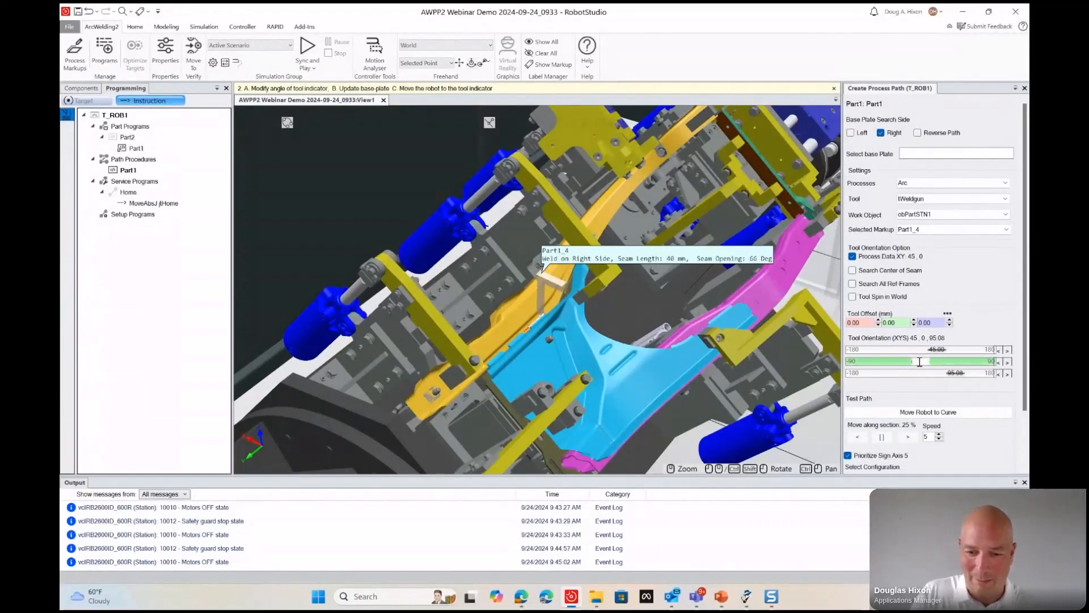
{"action": "left_click_drag", "start_coordinate": [920, 365], "coordinate": [920, 365]}
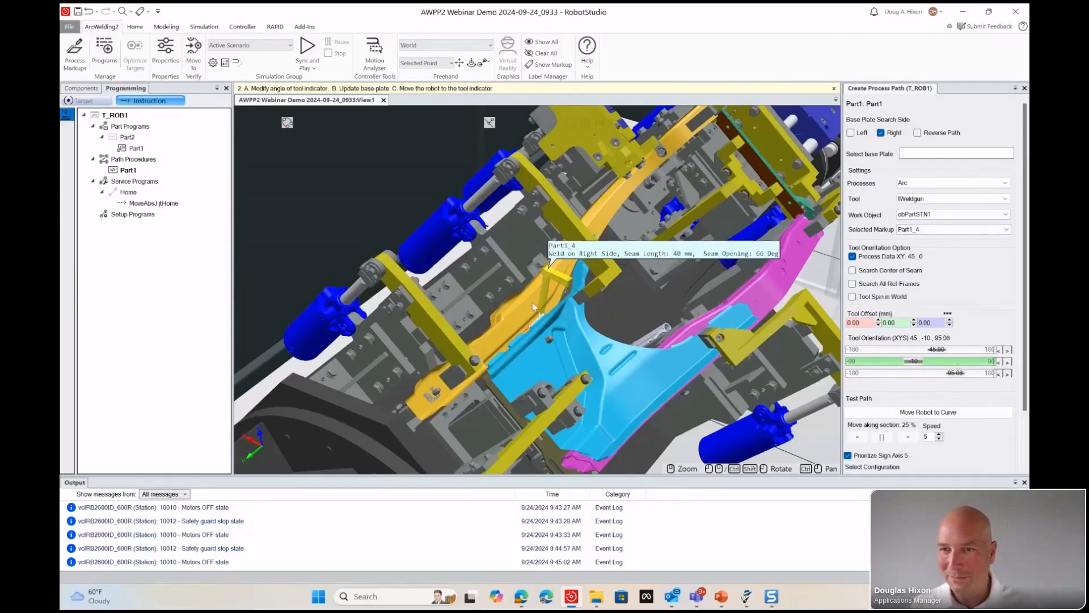
Move the robot to the Part1_4 weld curve and view the torch on the seam.
{"action": "scroll", "coordinate": [549, 287], "scroll_direction": "down", "scroll_amount": 3}
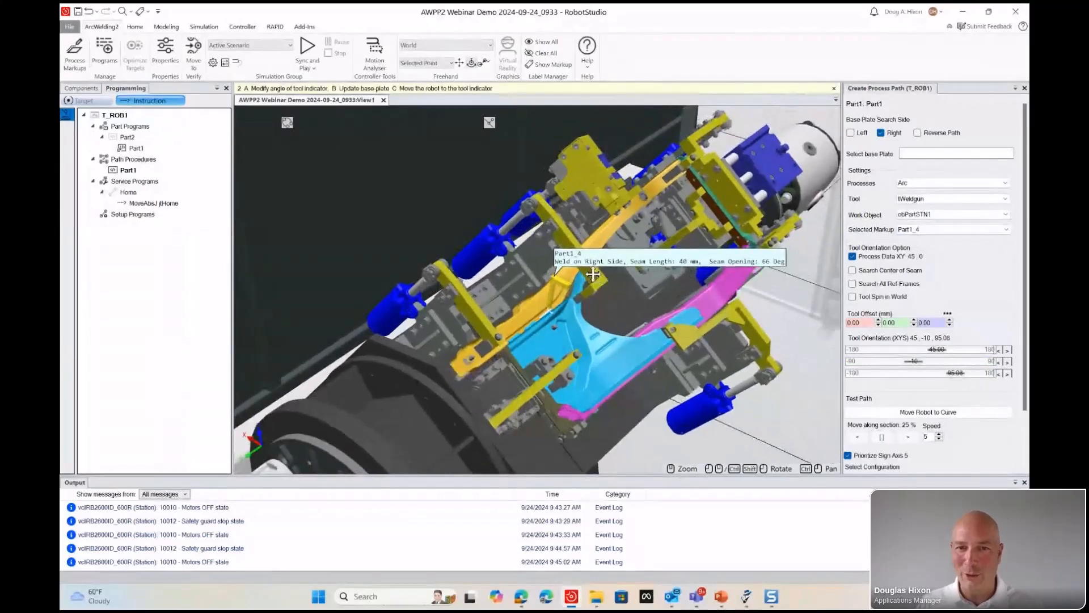
{"action": "left_click_drag", "start_coordinate": [592, 272], "coordinate": [581, 273], "text": "ctrl+shift"}
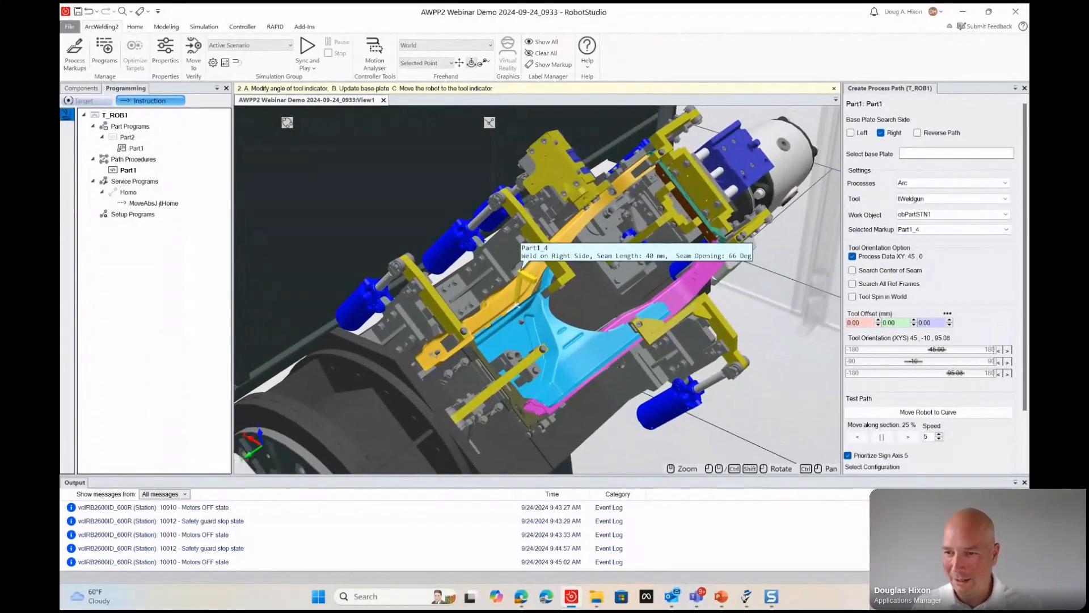
{"action": "left_click_drag", "start_coordinate": [1022, 383], "coordinate": [1023, 436]}
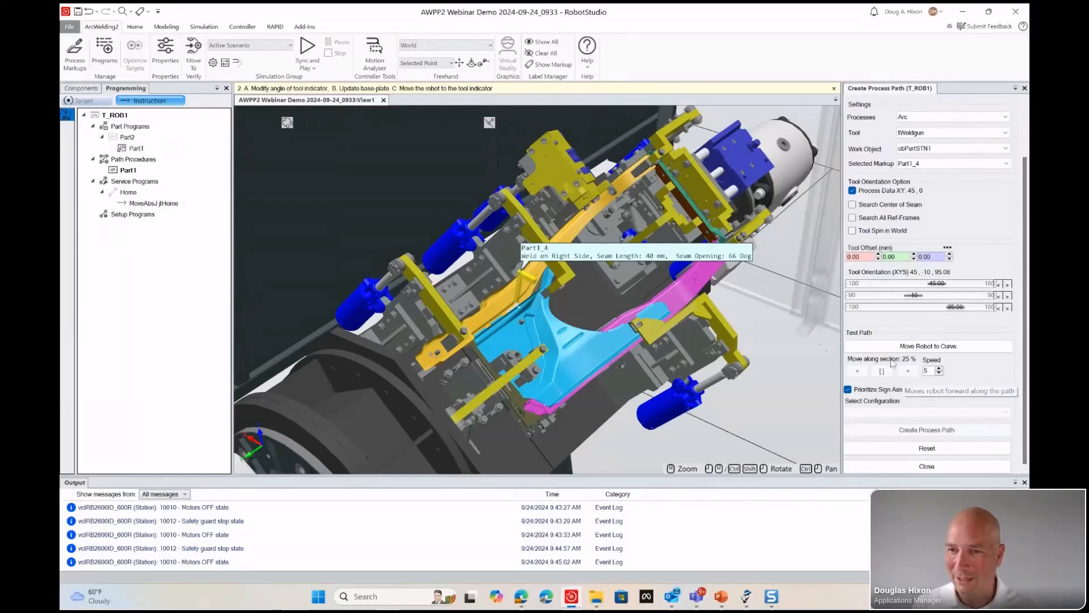
{"action": "left_click_drag", "start_coordinate": [582, 262], "coordinate": [581, 290], "text": "ctrl+shift"}
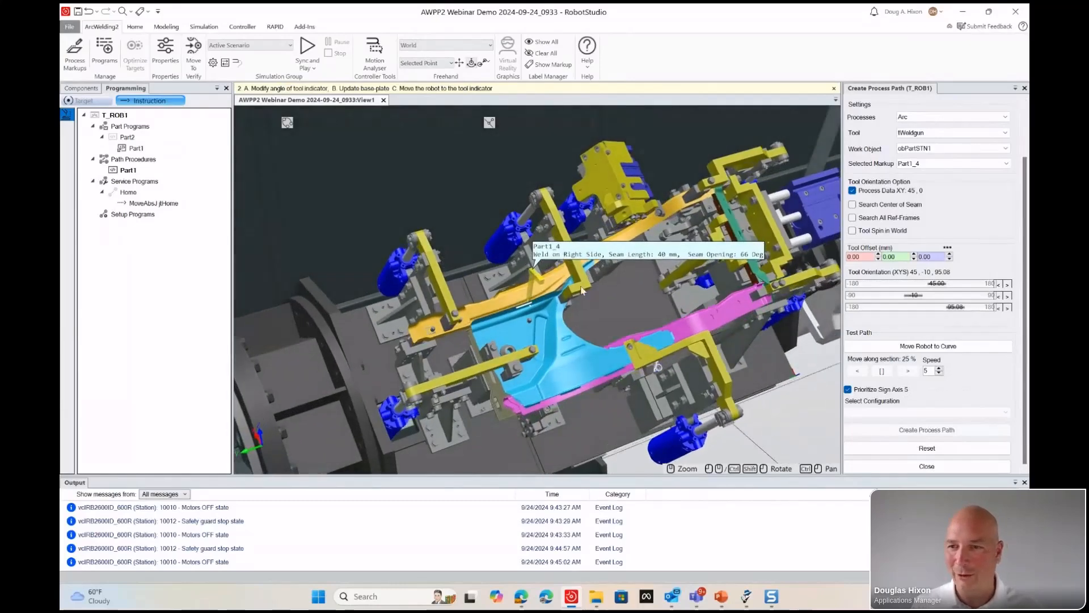
{"action": "left_click", "coordinate": [919, 347]}
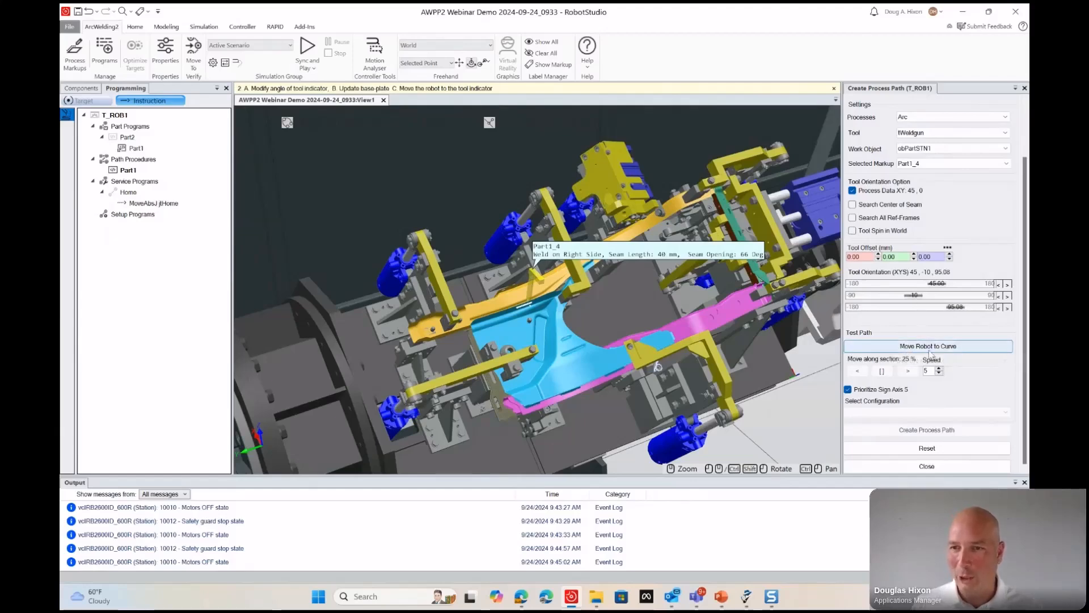
{"action": "left_click_drag", "start_coordinate": [567, 245], "coordinate": [619, 253], "text": "ctrl+shift"}
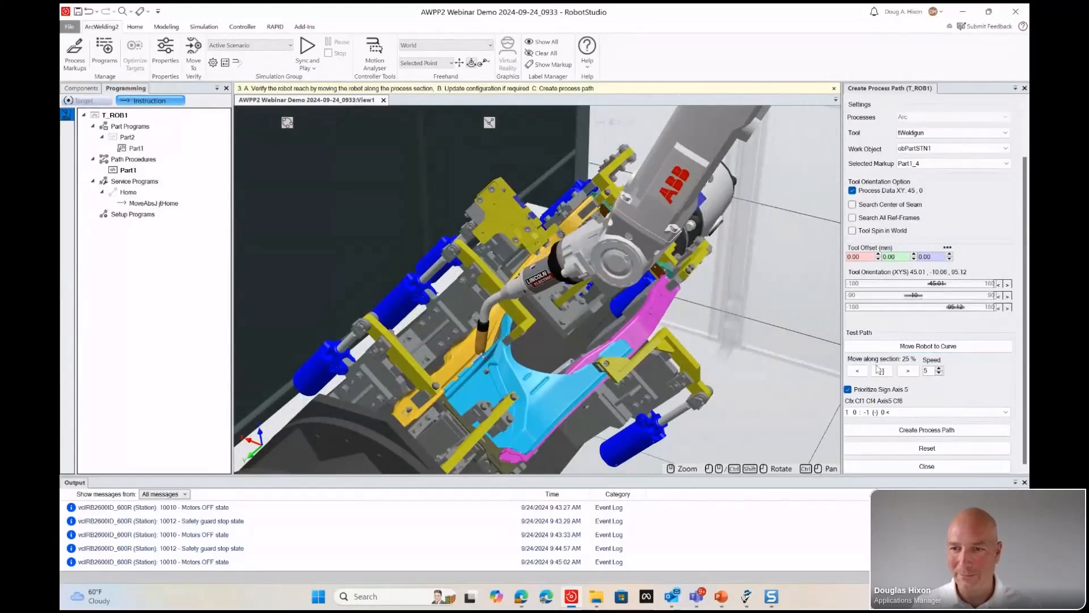
Run the robot back and forth along the Part1_4 section to verify its reach, and create the process path.
{"action": "left_click", "coordinate": [908, 372]}
{"action": "left_click", "coordinate": [858, 371]}
{"action": "left_click", "coordinate": [908, 371]}
{"action": "left_click", "coordinate": [949, 433]}
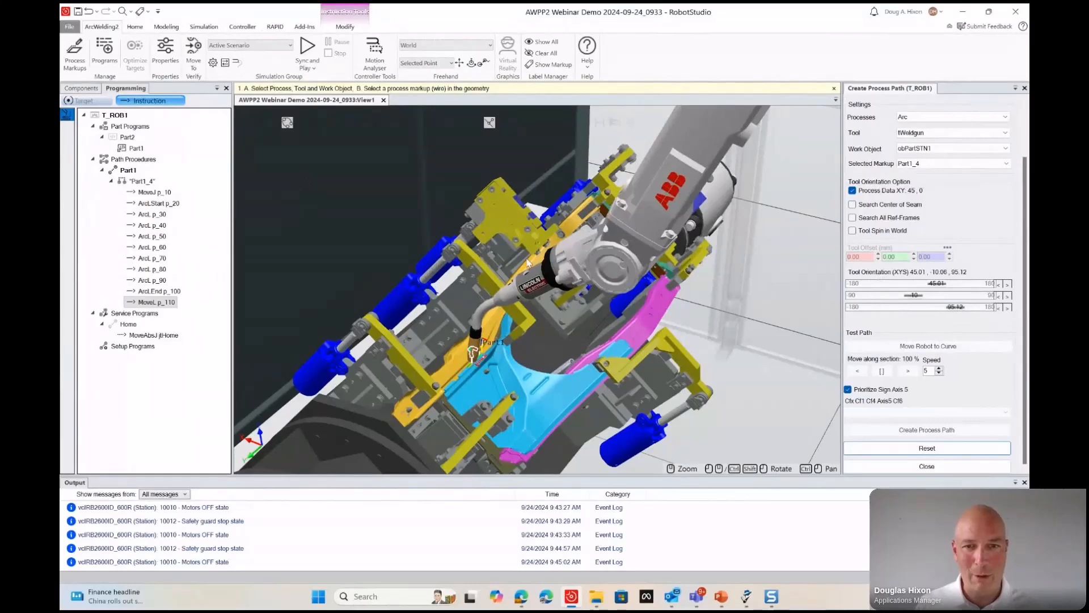
Pick the adjacent weld markup Part1_5 on the bracket's flange for another process path.
{"action": "scroll", "coordinate": [527, 262], "scroll_direction": "down", "scroll_amount": 3}
{"action": "left_click_drag", "start_coordinate": [491, 258], "coordinate": [468, 296], "text": "ctrl+shift"}
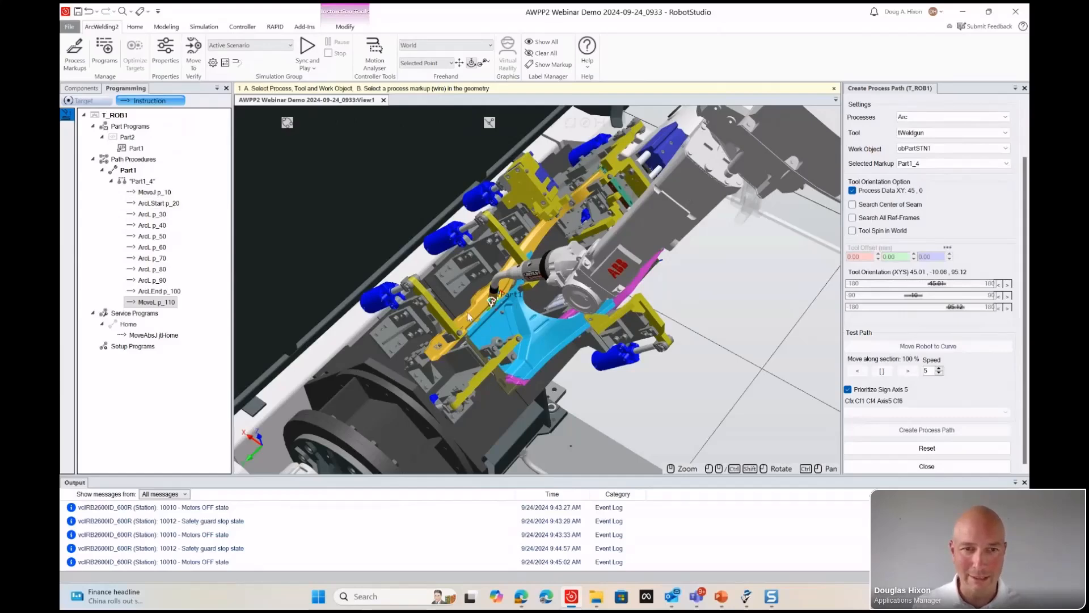
{"action": "scroll", "coordinate": [471, 319], "scroll_direction": "up", "scroll_amount": 3}
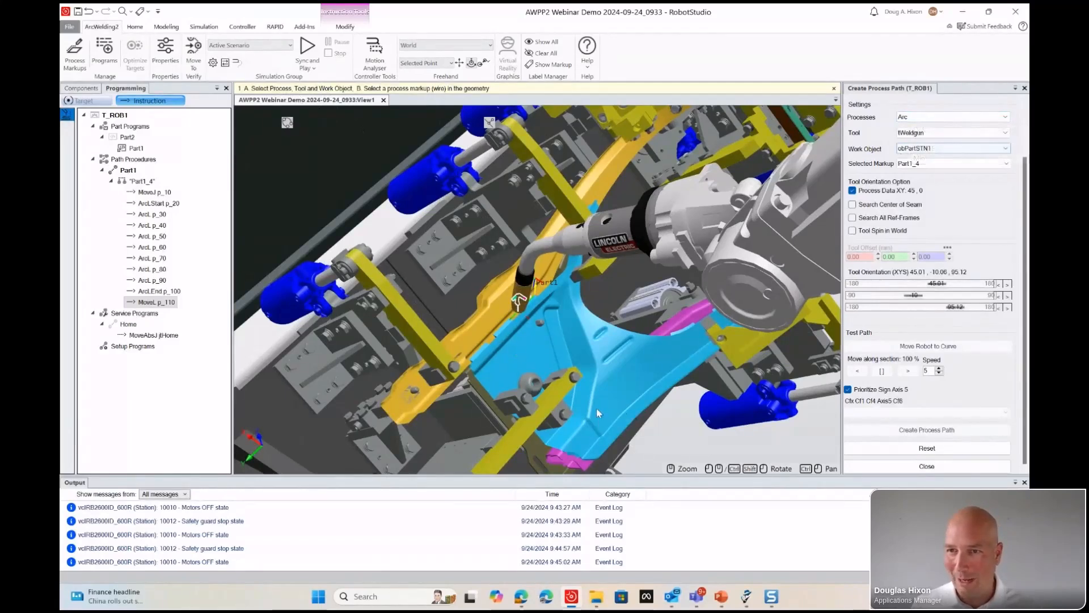
{"action": "scroll", "coordinate": [501, 326], "scroll_direction": "up", "scroll_amount": 5}
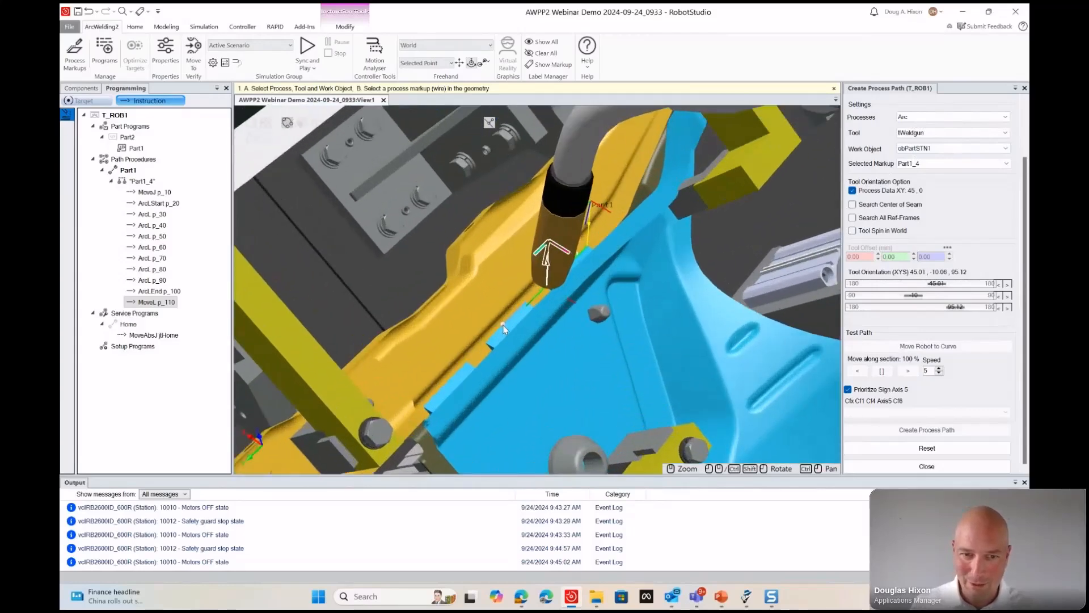
{"action": "left_click", "coordinate": [502, 326]}
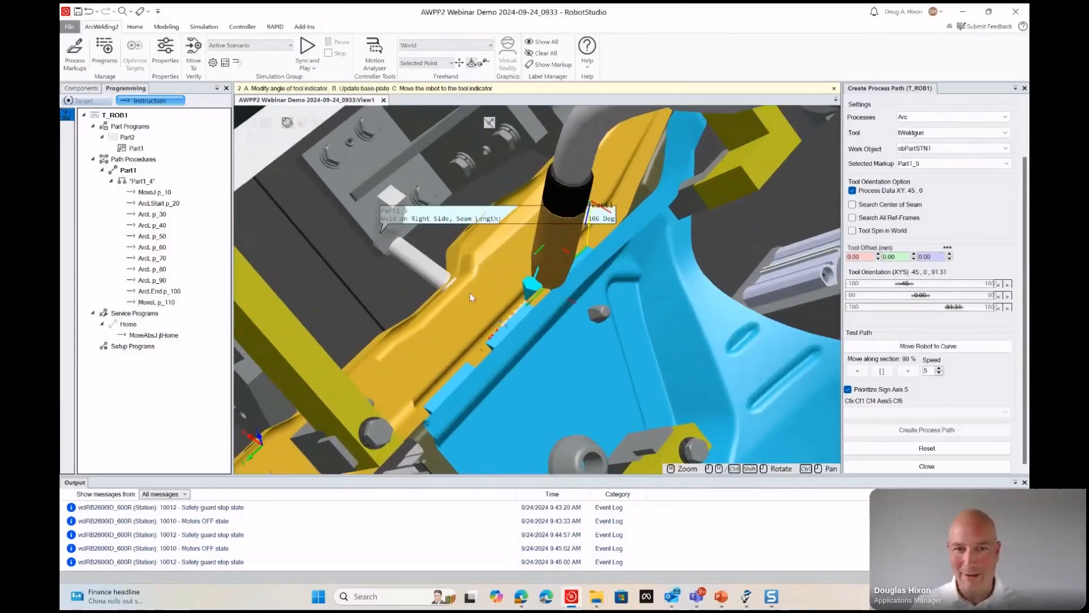
Set the tool orientation for weld Part1_5 to about -131 in X and -10 in Y.
{"action": "left_click_drag", "start_coordinate": [906, 284], "coordinate": [874, 285]}
{"action": "left_click_drag", "start_coordinate": [681, 313], "coordinate": [711, 289], "text": "ctrl+shift"}
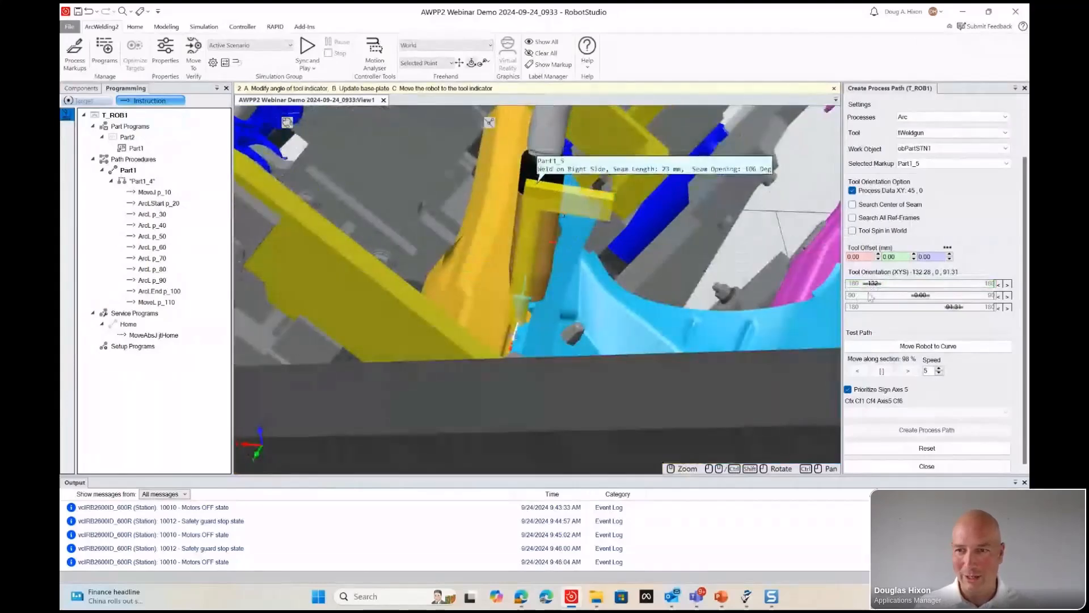
{"action": "left_click_drag", "start_coordinate": [873, 286], "coordinate": [917, 299]}
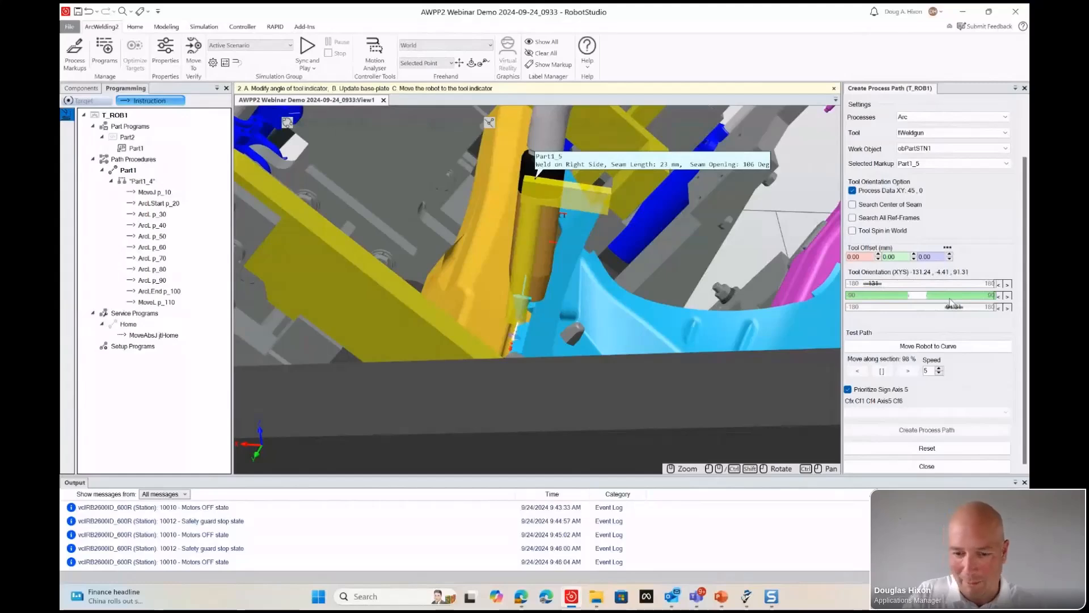
{"action": "key", "text": "Return"}
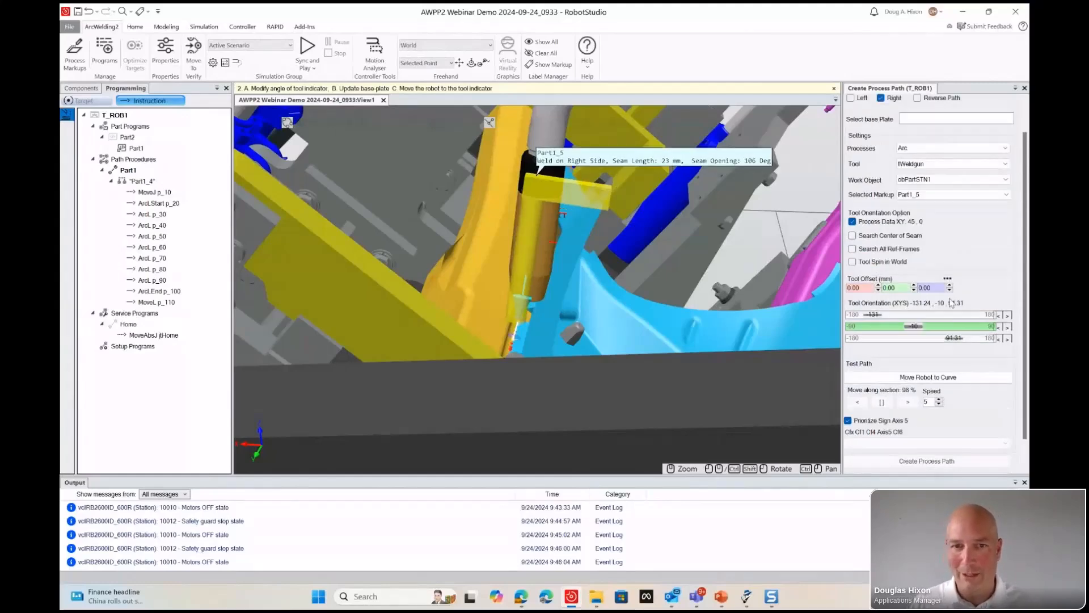
Move the robot to the Part1_5 curve and test its reach backward and forward along the section.
{"action": "left_click", "coordinate": [917, 376]}
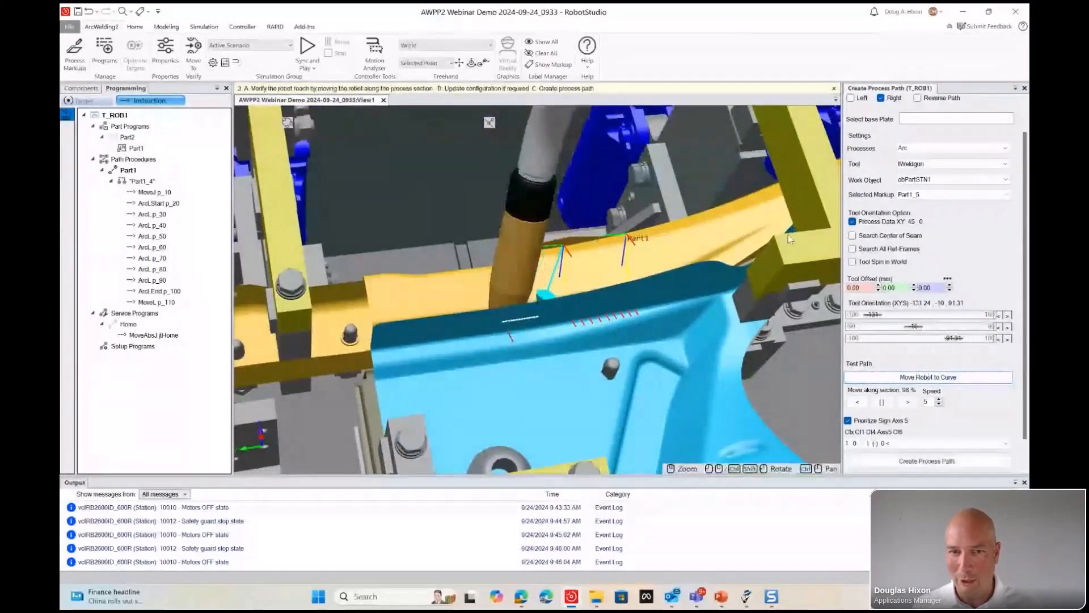
{"action": "scroll", "coordinate": [636, 224], "scroll_direction": "down", "scroll_amount": 6}
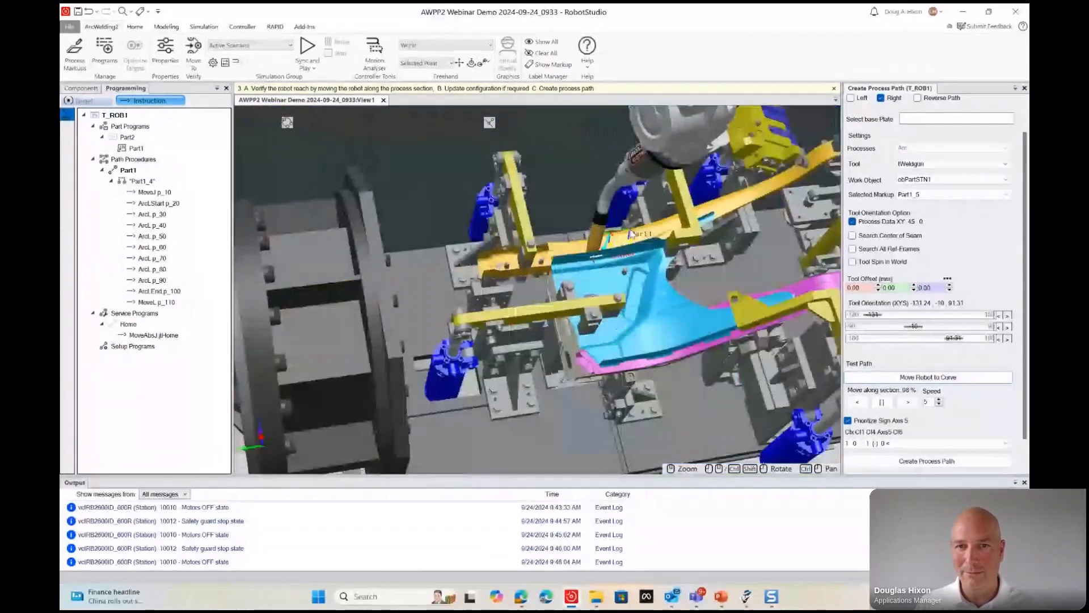
{"action": "scroll", "coordinate": [636, 224], "scroll_direction": "down", "scroll_amount": 3}
{"action": "left_click", "coordinate": [858, 402]}
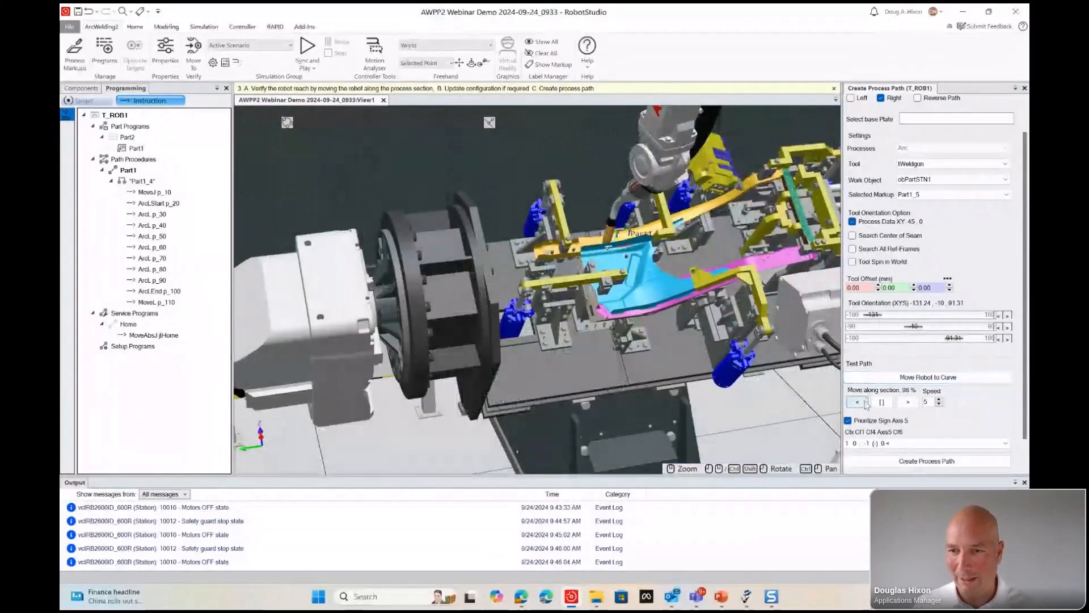
{"action": "left_click", "coordinate": [906, 403]}
Pick weld markup Part1_6 at the end of the bracket's flange and bring its tool indicator into view.
{"action": "left_click_drag", "start_coordinate": [613, 244], "coordinate": [672, 281], "text": "ctrl+shift"}
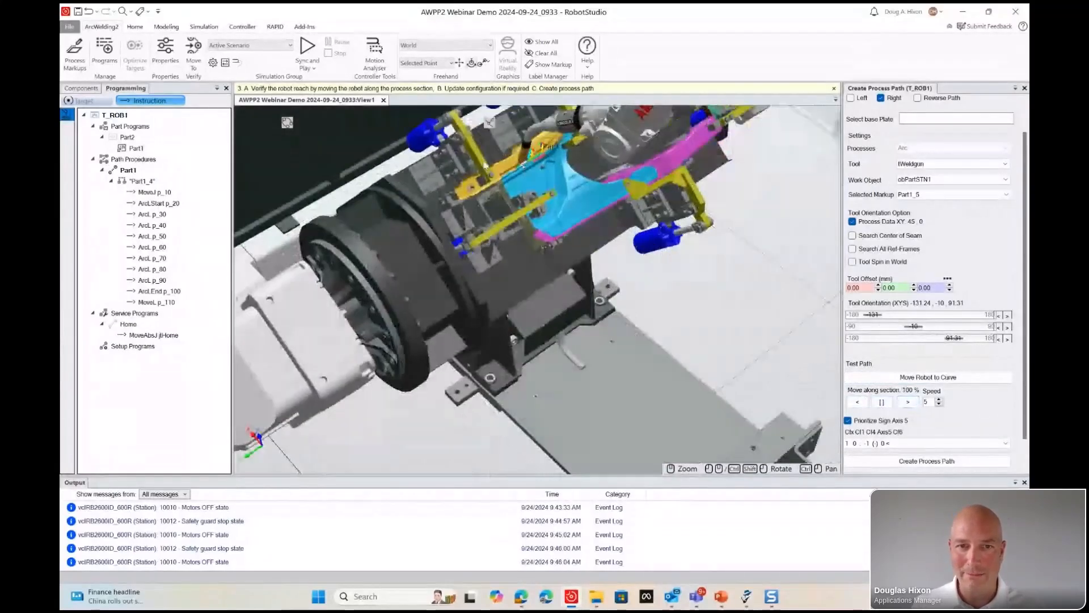
{"action": "scroll", "coordinate": [496, 175], "scroll_direction": "up", "scroll_amount": 3}
{"action": "scroll", "coordinate": [496, 174], "scroll_direction": "up", "scroll_amount": 3}
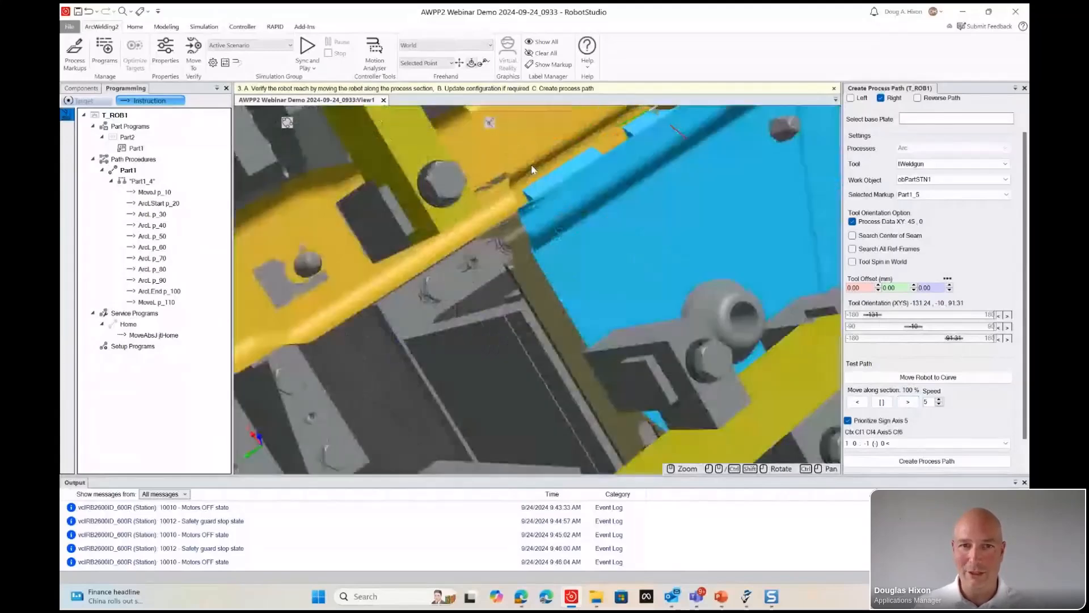
{"action": "left_click", "coordinate": [567, 162]}
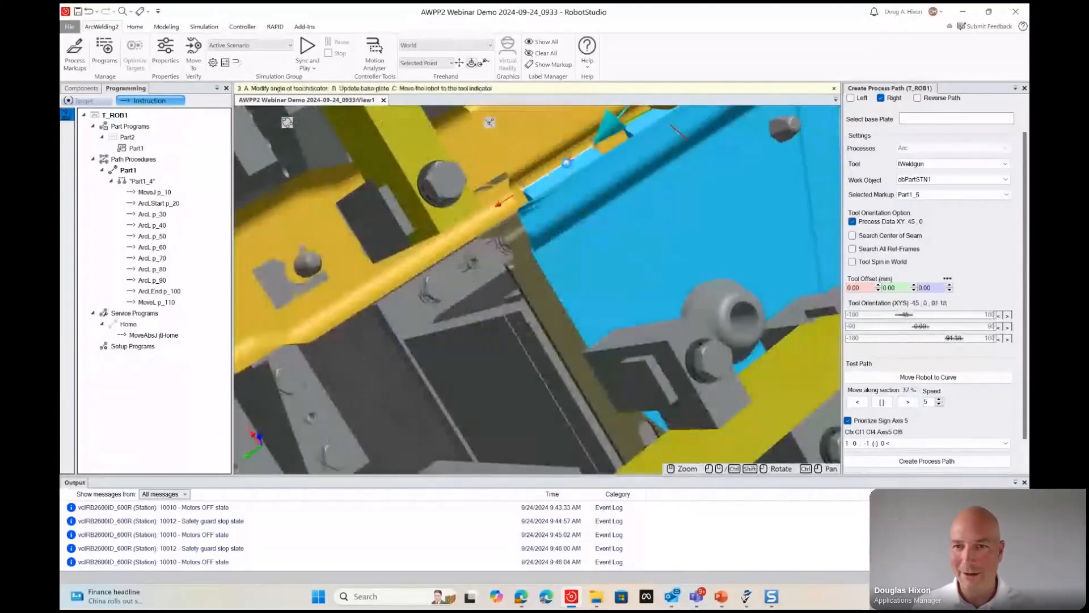
{"action": "scroll", "coordinate": [706, 220], "scroll_direction": "down", "scroll_amount": 2}
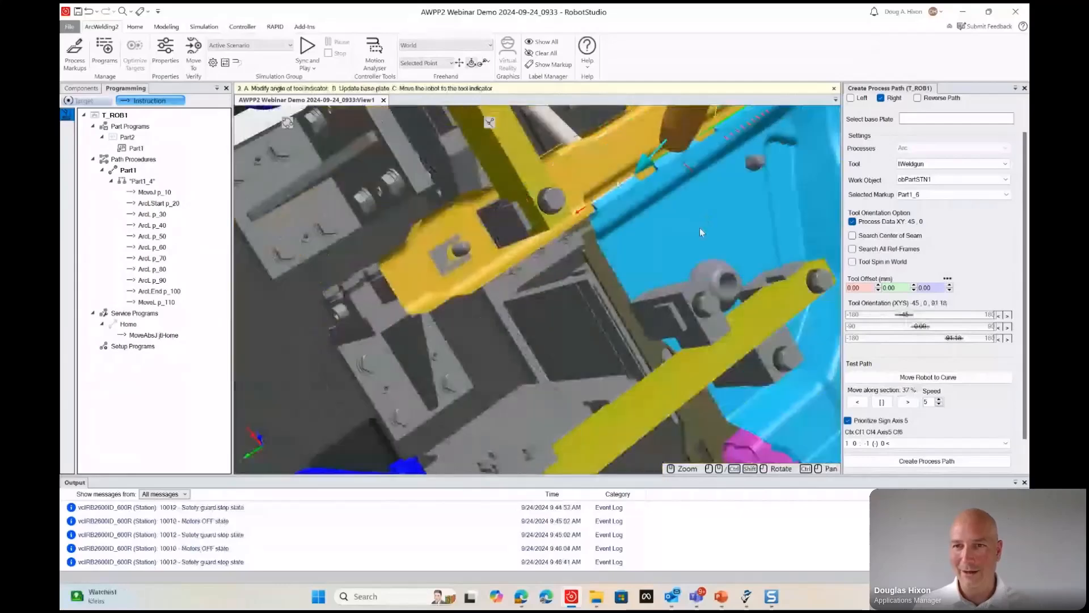
{"action": "left_click_drag", "start_coordinate": [699, 228], "coordinate": [688, 380], "text": "ctrl"}
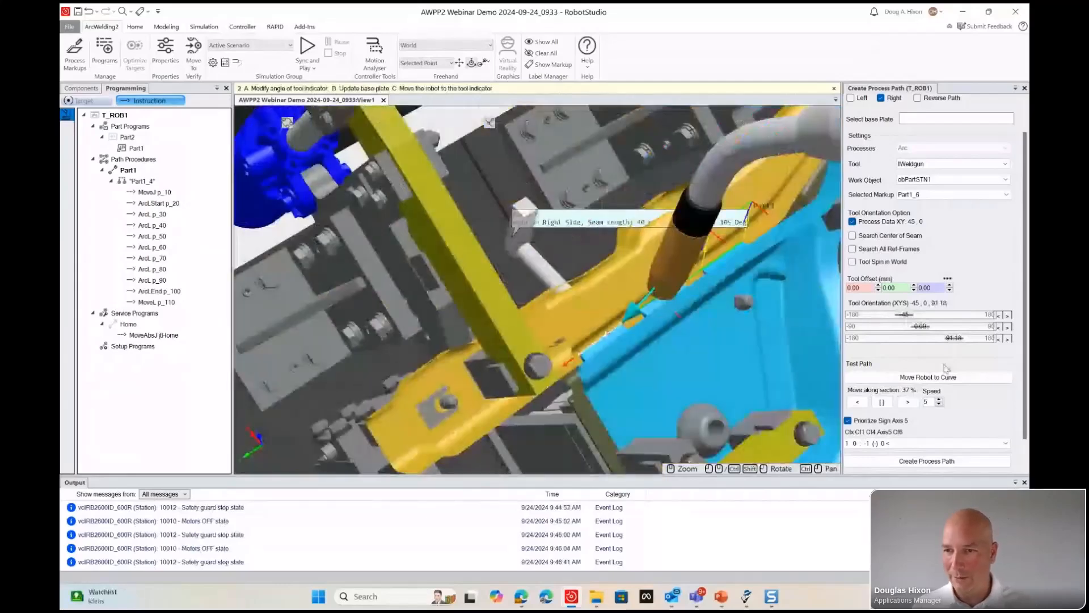
Set the tool orientation for weld Part1_6 to -135 in X and -10 in Y.
{"action": "left_click_drag", "start_coordinate": [904, 314], "coordinate": [879, 326]}
{"action": "left_click_drag", "start_coordinate": [655, 300], "coordinate": [590, 325], "text": "ctrl+shift"}
{"action": "mouse_move", "coordinate": [879, 316]}
{"action": "left_mouse_down"}
{"action": "mouse_move", "coordinate": [860, 319]}
{"action": "mouse_move", "coordinate": [892, 319]}
{"action": "left_mouse_up"}
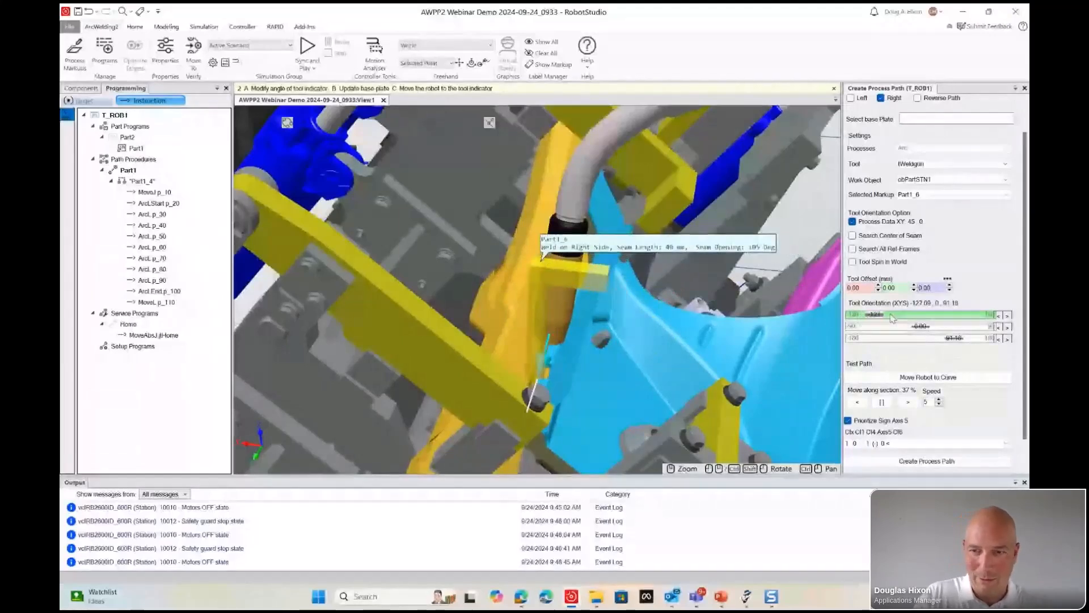
{"action": "type", "text": "-135"}
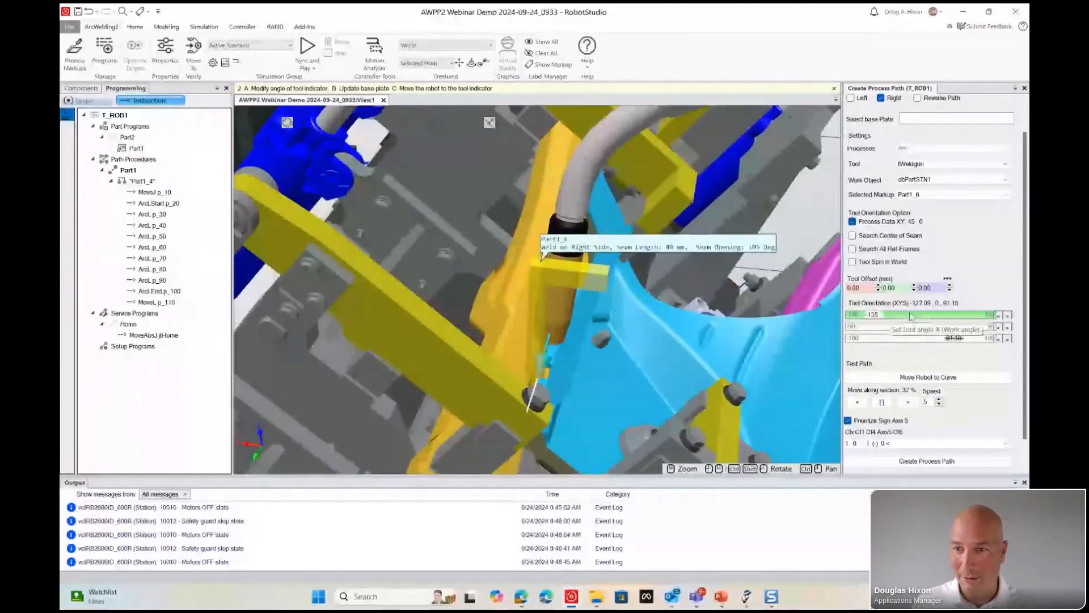
{"action": "key", "text": "Return"}
{"action": "left_click", "coordinate": [923, 327]}
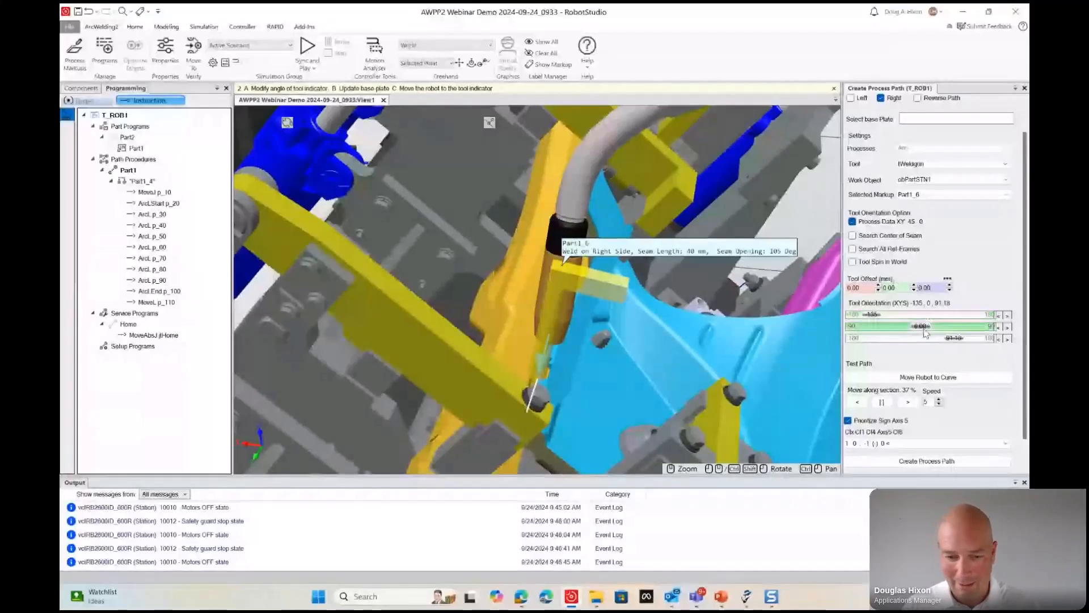
{"action": "double_click", "coordinate": [924, 328]}
{"action": "type", "text": "-10"}
{"action": "key", "text": "Return"}
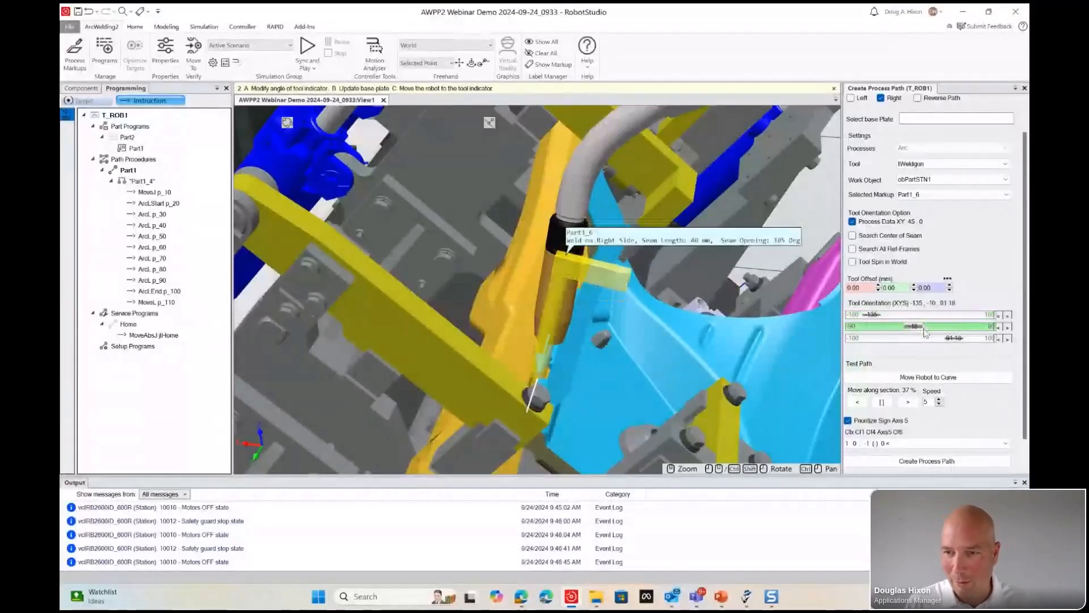
Move the robot to the Part1_6 curve and create the process path for that weld.
{"action": "left_click_drag", "start_coordinate": [608, 272], "coordinate": [547, 264], "text": "ctrl+shift"}
{"action": "scroll", "coordinate": [925, 352], "scroll_direction": "down", "scroll_amount": 1}
{"action": "left_click", "coordinate": [915, 346]}
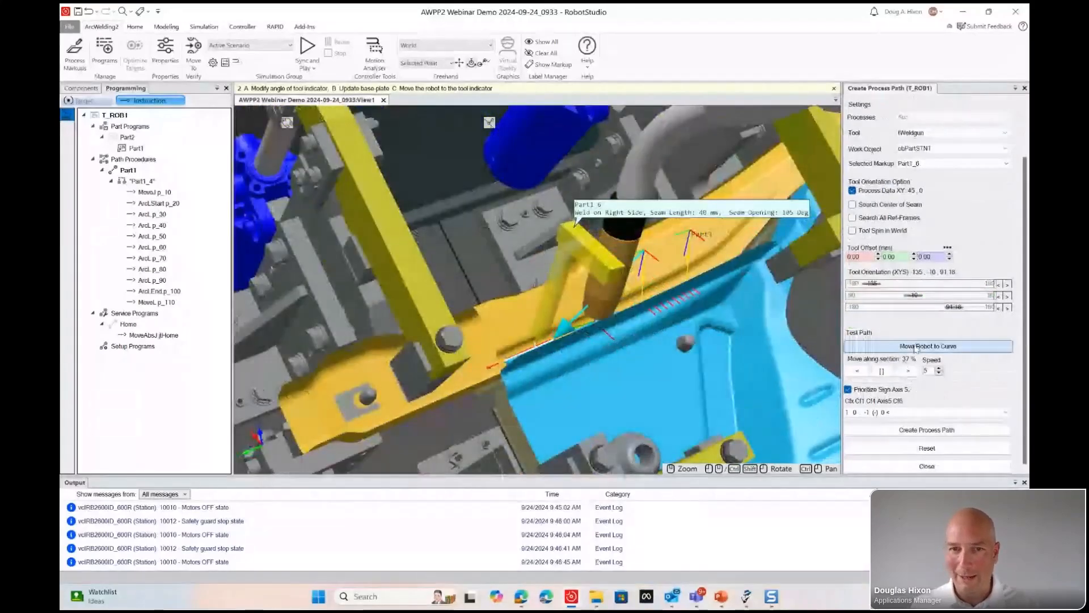
{"action": "left_click", "coordinate": [926, 429]}
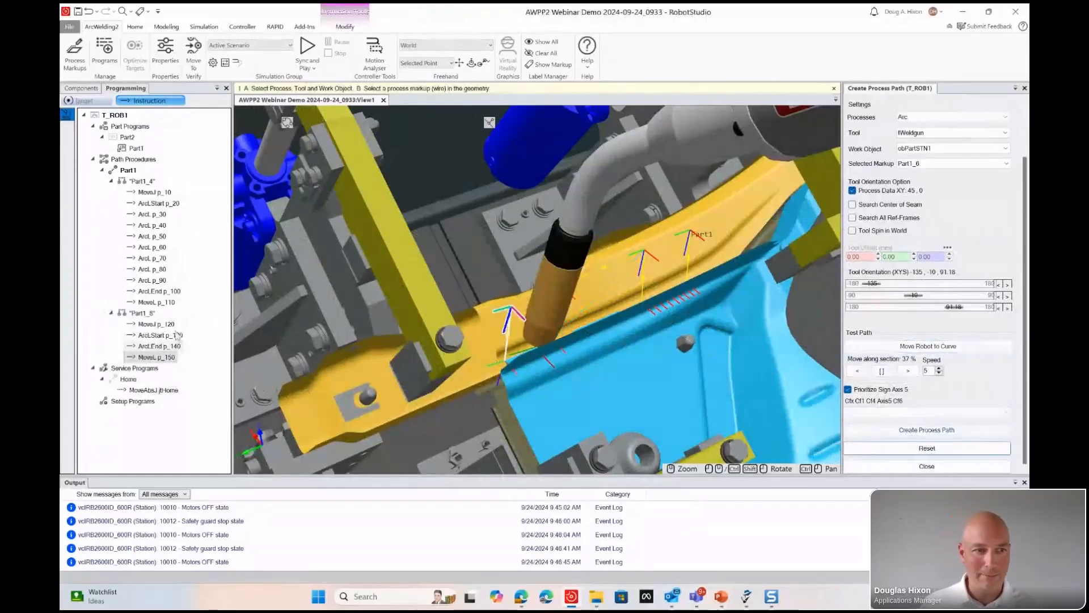
{"action": "left_click", "coordinate": [95, 305]}
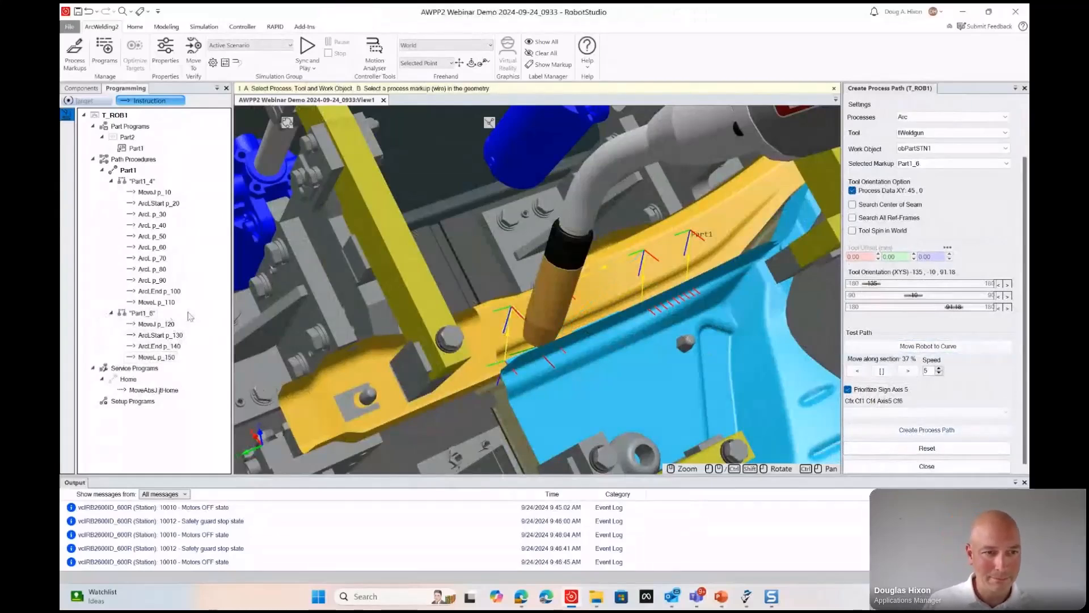
{"action": "left_click", "coordinate": [149, 313]}
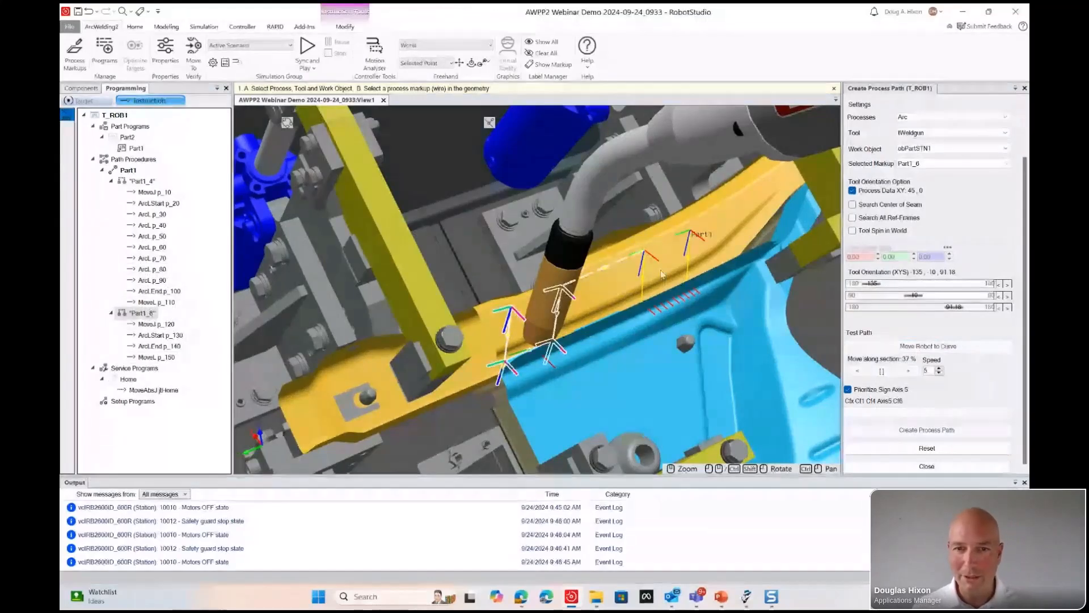
Add calls to the Home procedure before and after the Part1 call in the Part2 part program.
{"action": "left_click_drag", "start_coordinate": [661, 275], "coordinate": [584, 275], "text": "ctrl+shift"}
{"action": "scroll", "coordinate": [537, 189], "scroll_direction": "down", "scroll_amount": 3}
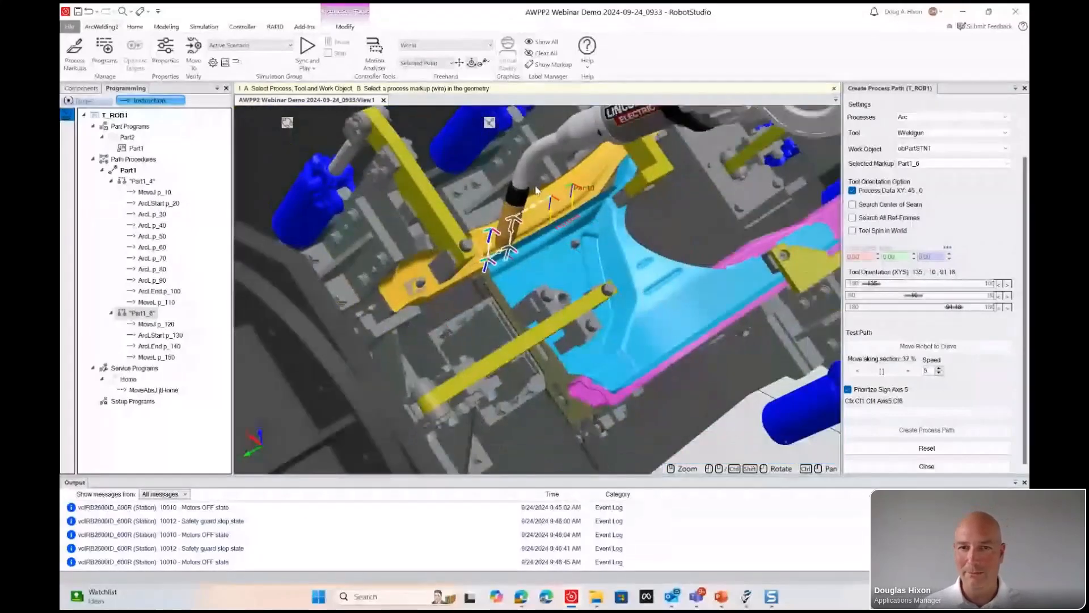
{"action": "left_click_drag", "start_coordinate": [669, 189], "coordinate": [602, 334], "text": "ctrl"}
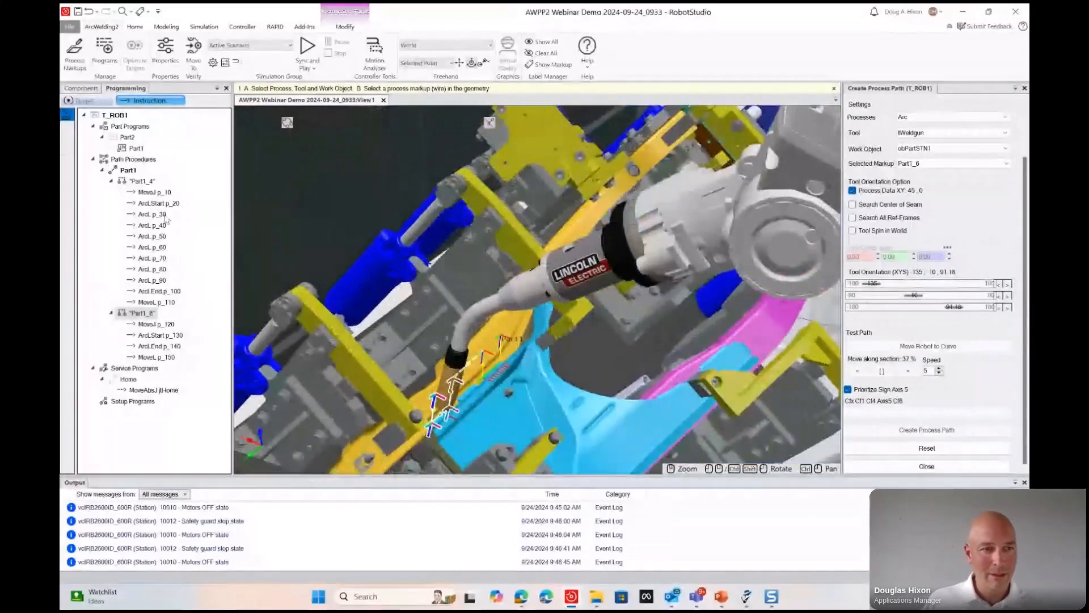
{"action": "left_click", "coordinate": [111, 181]}
{"action": "left_click", "coordinate": [110, 193]}
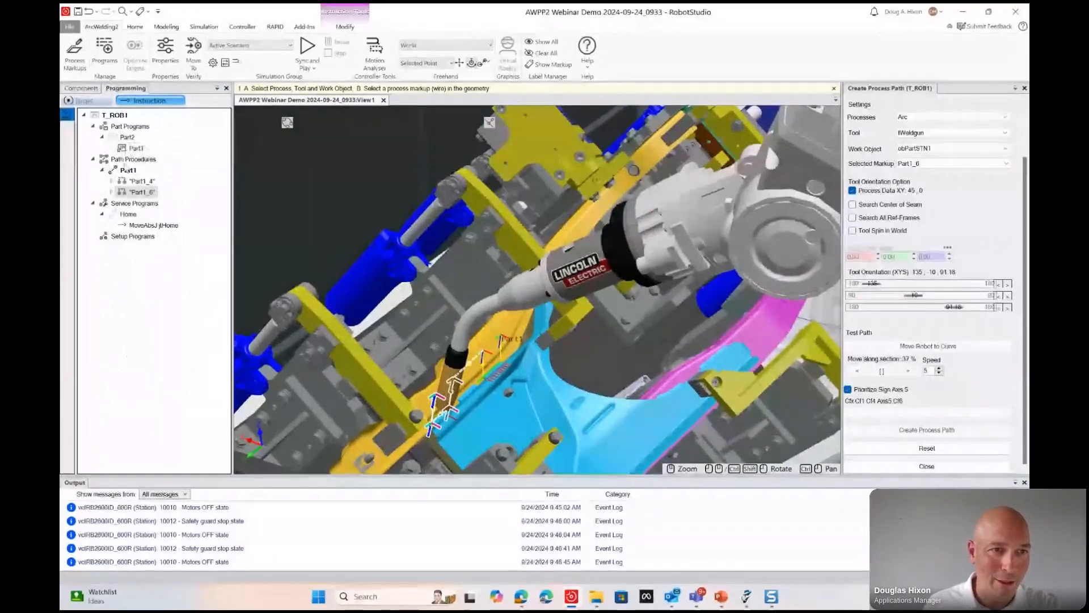
{"action": "left_click", "coordinate": [134, 149]}
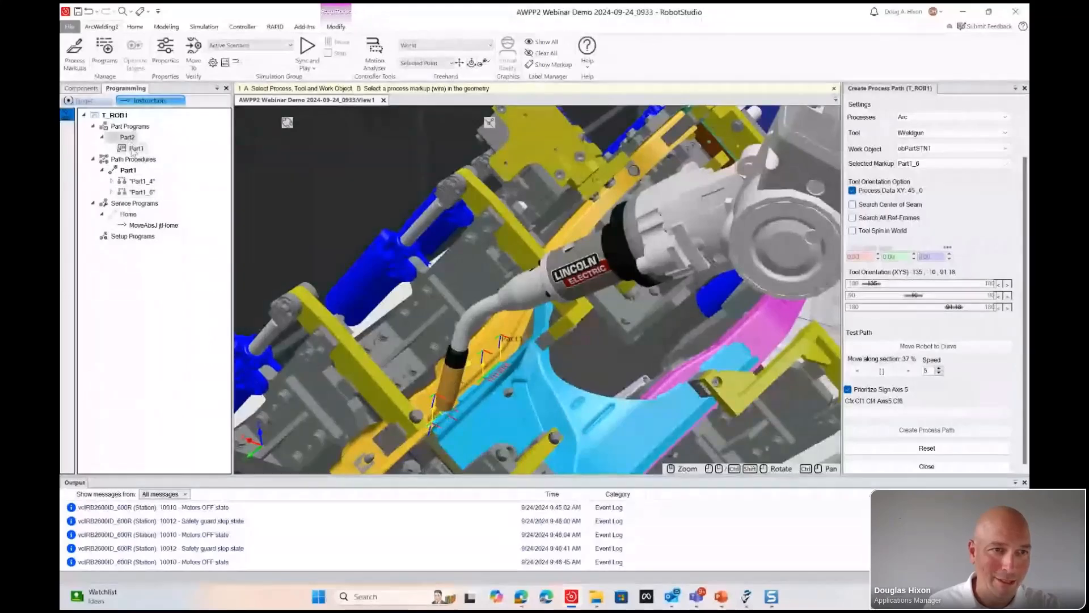
{"action": "left_click", "coordinate": [133, 152]}
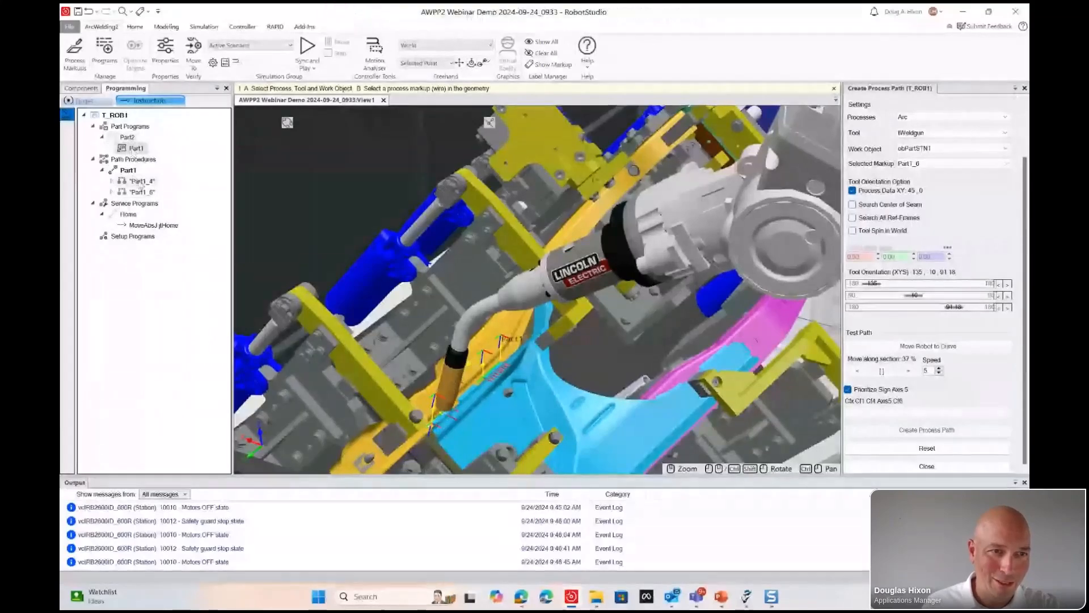
{"action": "left_click", "coordinate": [142, 215]}
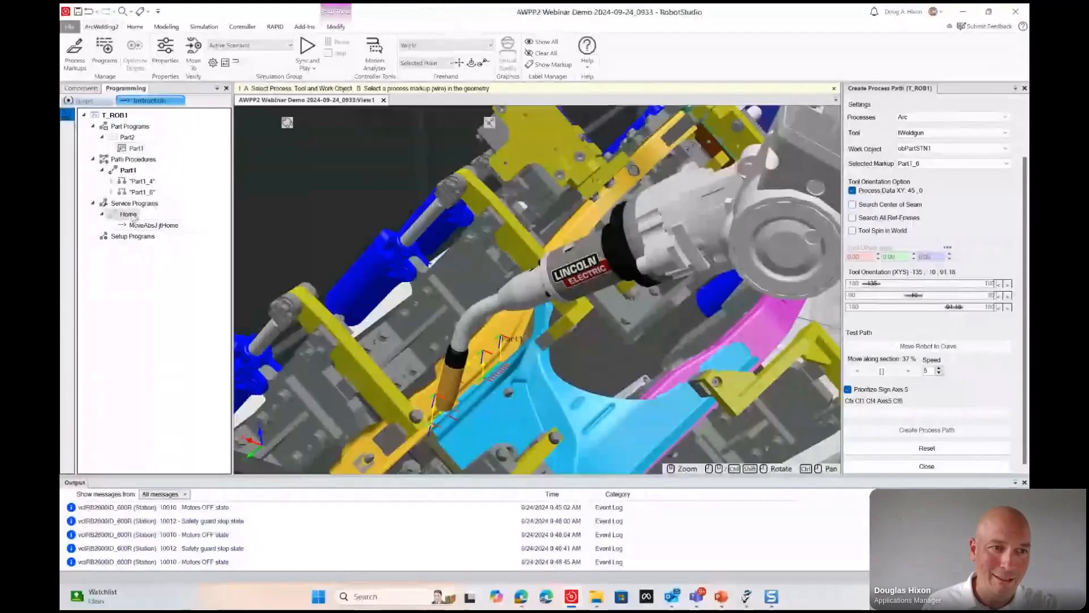
{"action": "left_click_drag", "start_coordinate": [152, 225], "coordinate": [126, 138]}
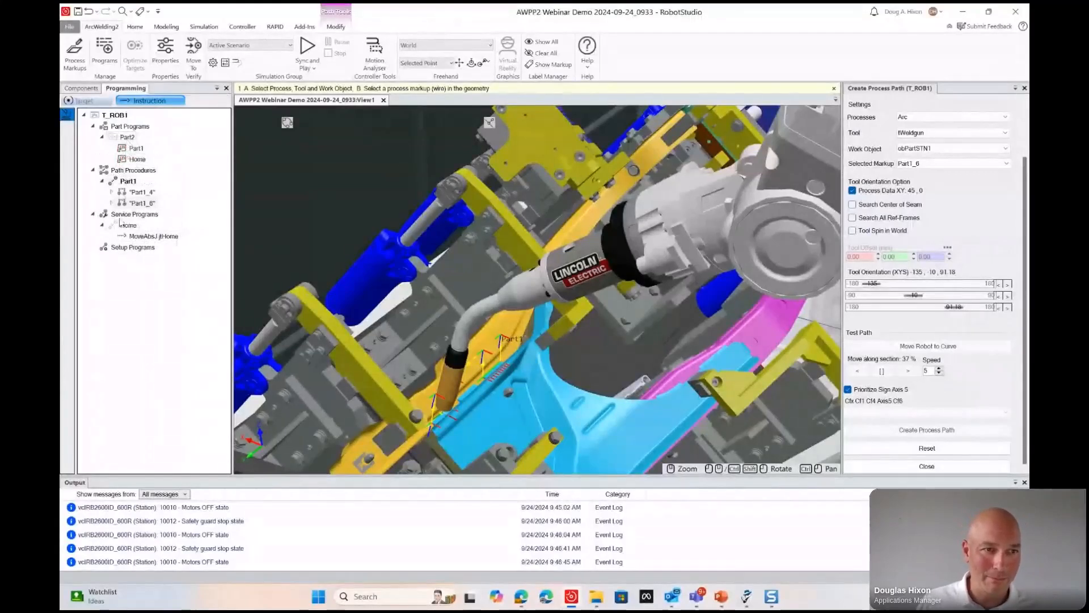
{"action": "mouse_move", "coordinate": [125, 231]}
{"action": "left_mouse_down"}
{"action": "mouse_move", "coordinate": [127, 140]}
{"action": "mouse_move", "coordinate": [136, 163]}
{"action": "left_mouse_up"}
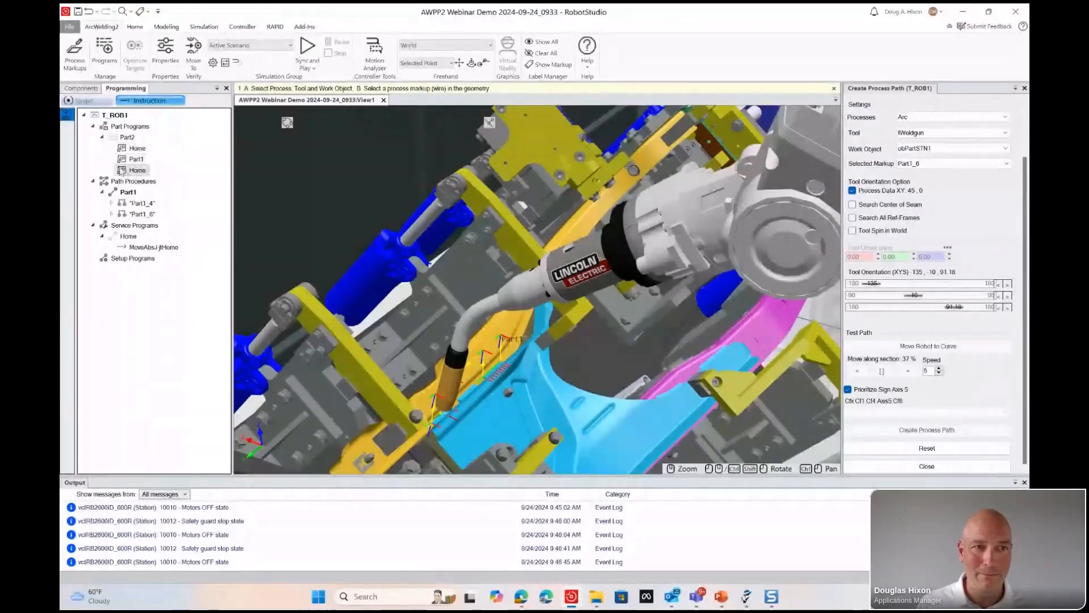
Make Part2 the active procedure and move the robot through it to verify the motion.
{"action": "right_click", "coordinate": [135, 137]}
{"action": "left_click", "coordinate": [168, 144]}
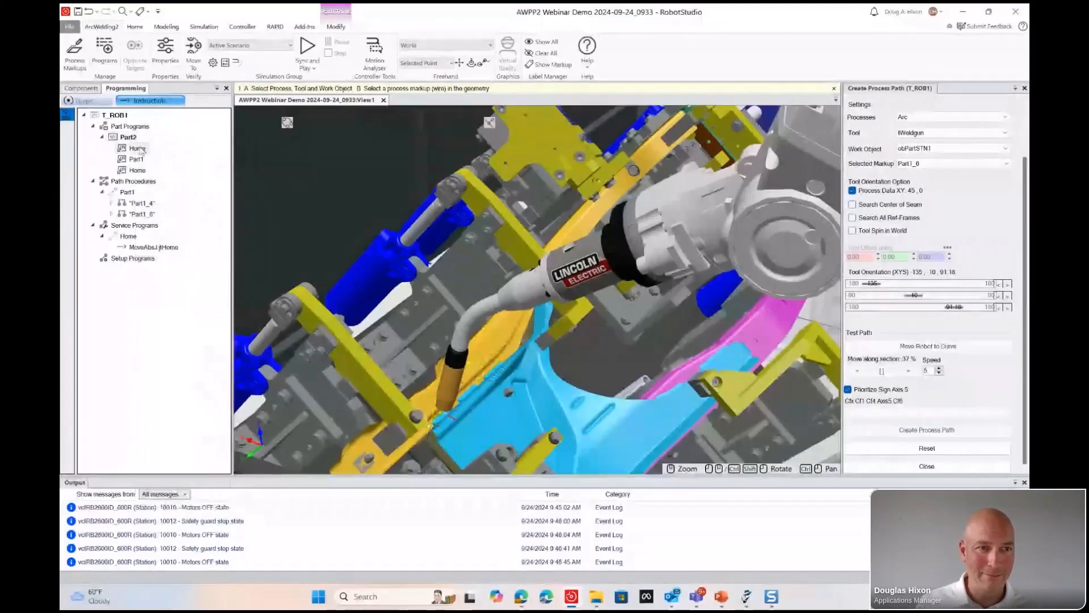
{"action": "scroll", "coordinate": [527, 308], "scroll_direction": "down", "scroll_amount": 6}
{"action": "mouse_move", "coordinate": [527, 308]}
{"action": "left_mouse_down", "text": "ctrl+shift"}
{"action": "mouse_move", "coordinate": [539, 297]}
{"action": "mouse_move", "coordinate": [537, 311]}
{"action": "mouse_move", "coordinate": [511, 318]}
{"action": "left_mouse_up", "text": "ctrl+shift"}
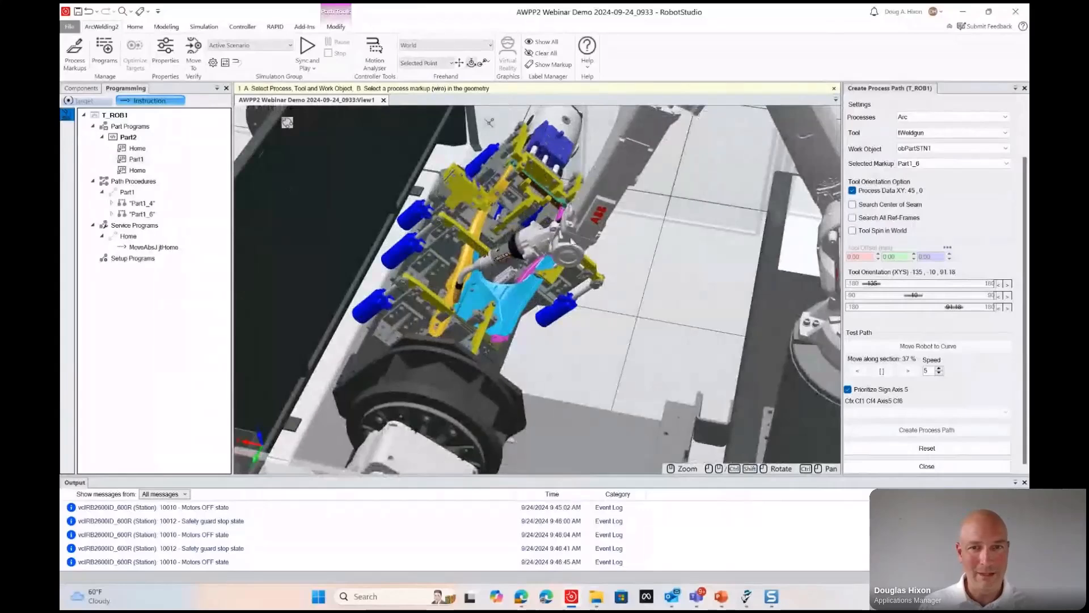
{"action": "scroll", "coordinate": [537, 289], "scroll_direction": "down", "scroll_amount": 5}
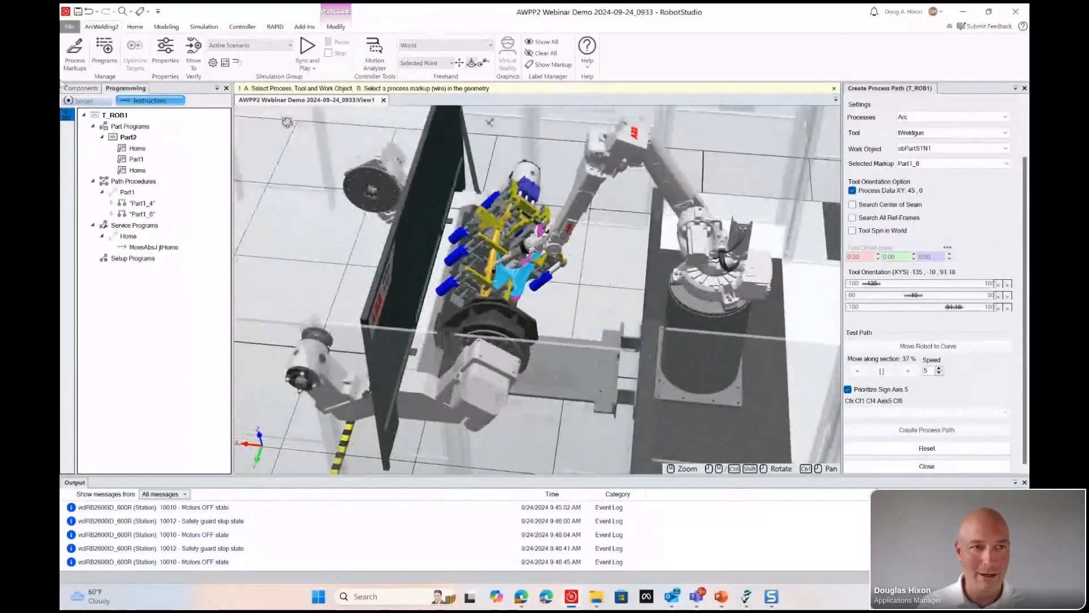
{"action": "left_click", "coordinate": [125, 137]}
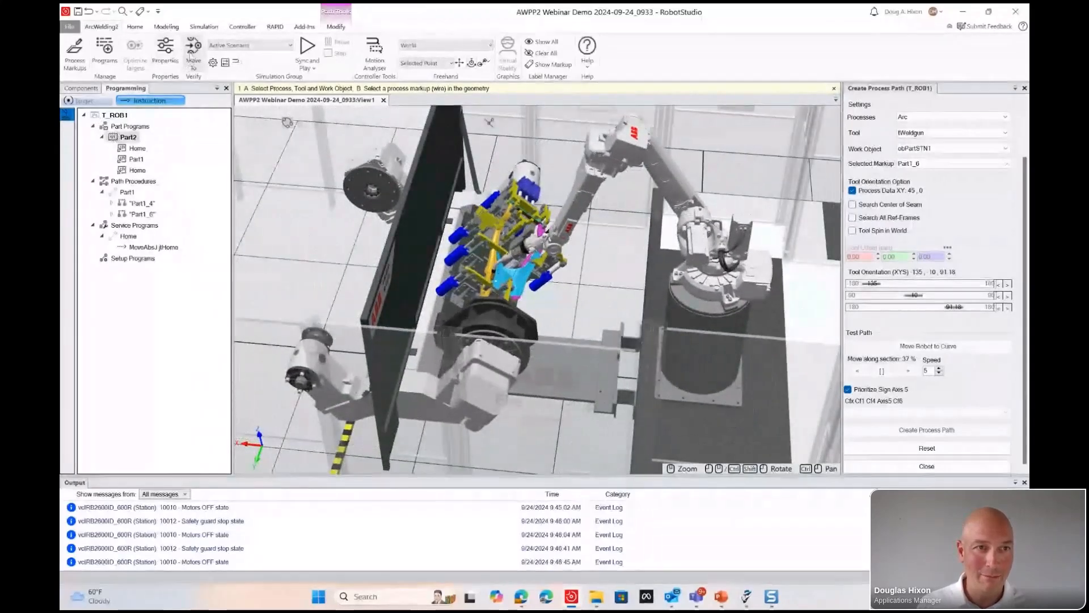
{"action": "left_click", "coordinate": [193, 52]}
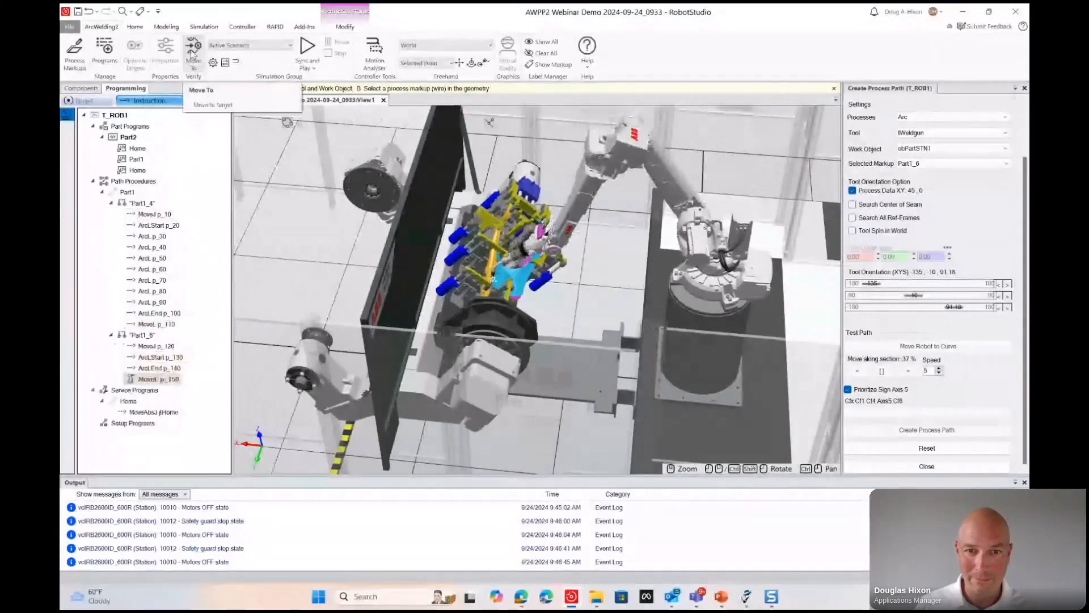
Set the fifth external axis value of the MoveAbsJ jtHome instruction to 0, apply it, and bring that positioner joint to the same value.
{"action": "right_click", "coordinate": [161, 414]}
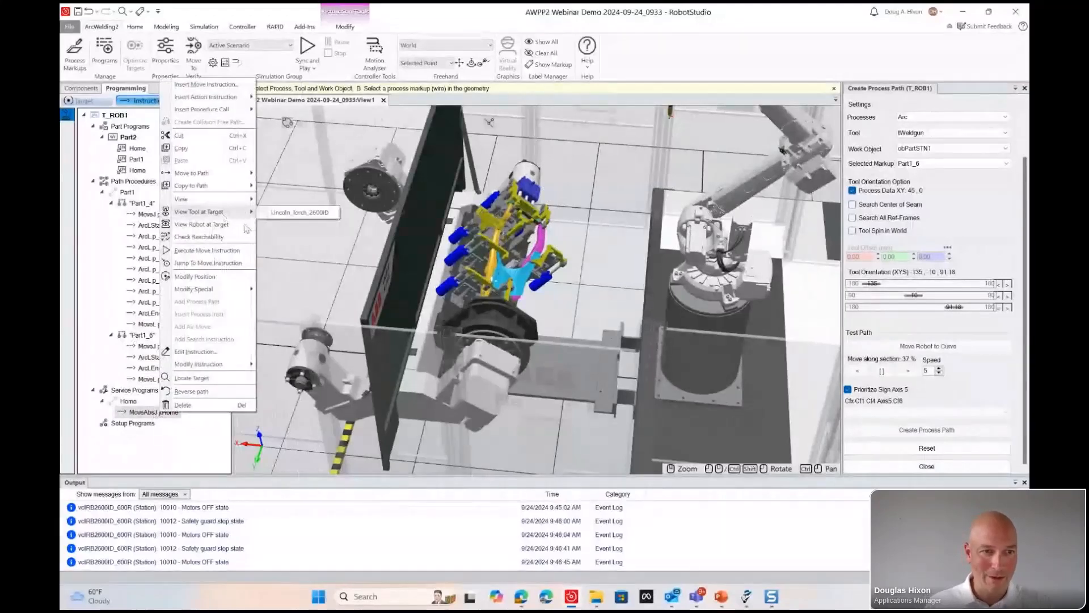
{"action": "mouse_move", "coordinate": [218, 365]}
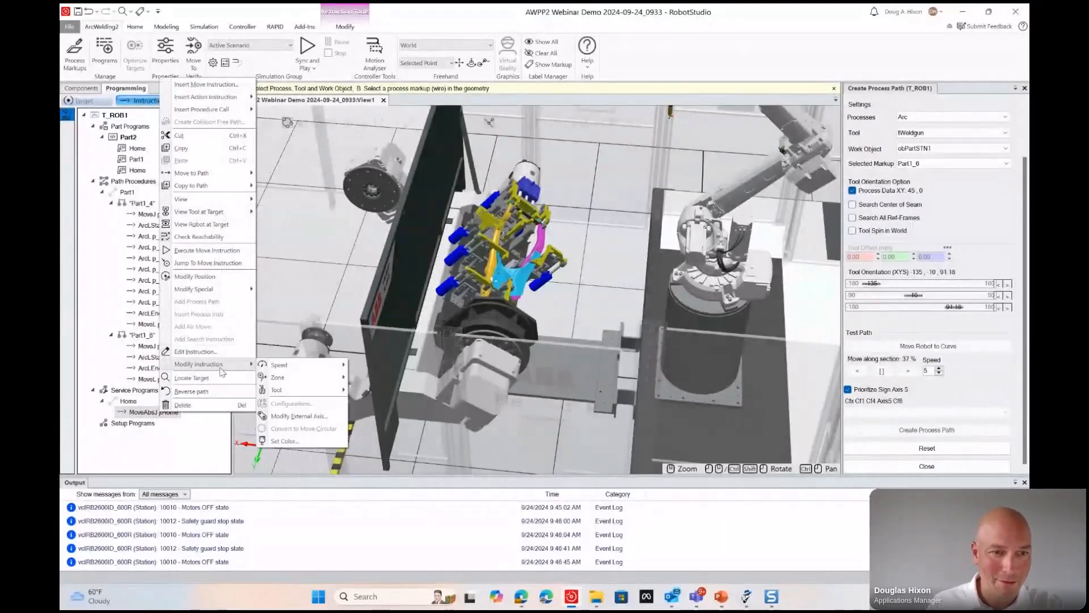
{"action": "left_click", "coordinate": [299, 415]}
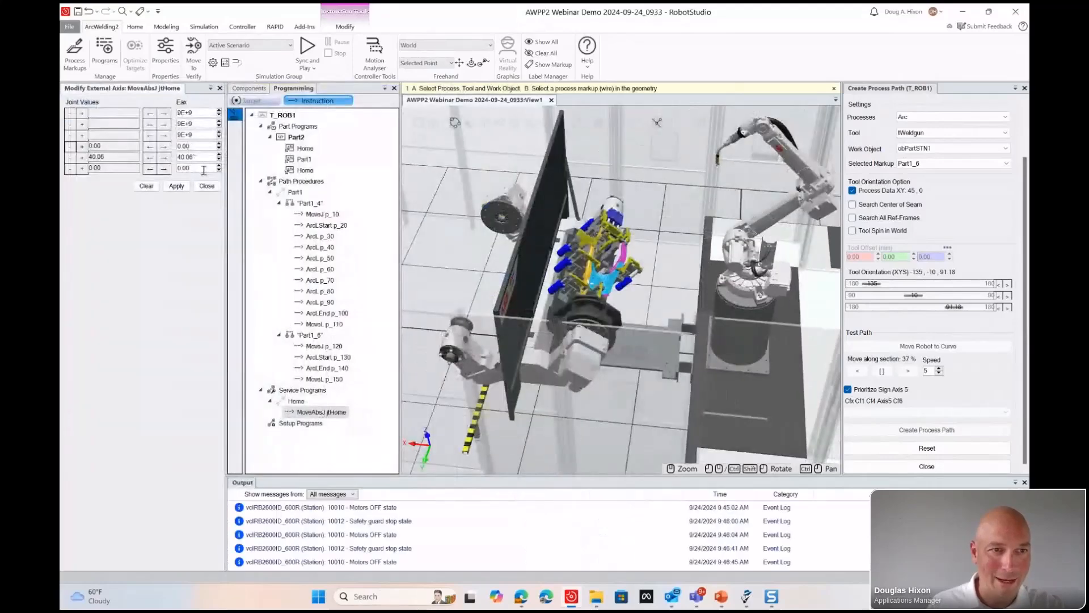
{"action": "double_click", "coordinate": [206, 159]}
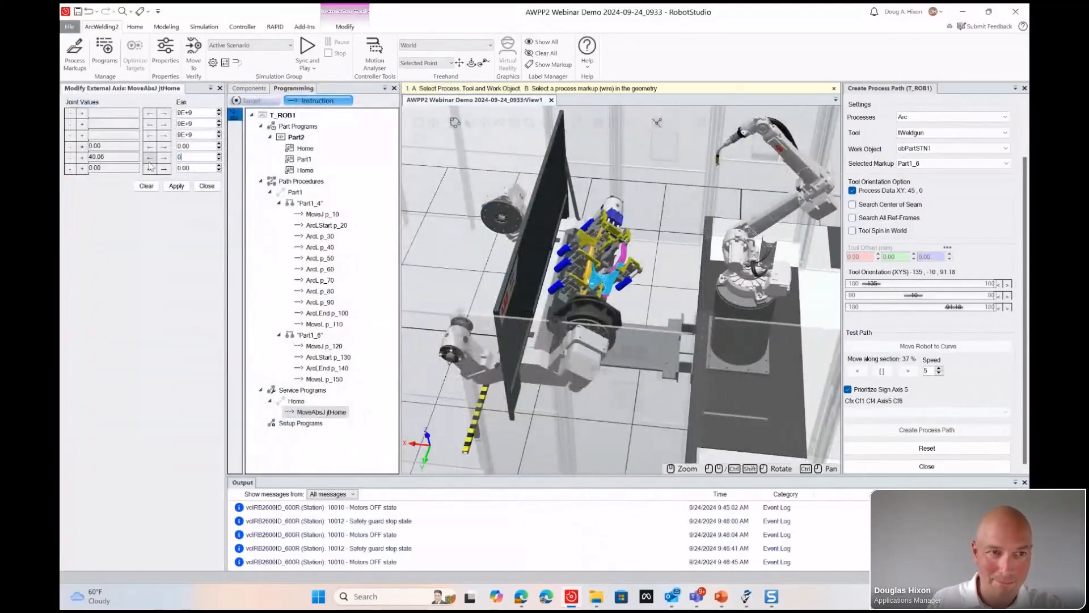
{"action": "type", "text": "0"}
{"action": "left_click", "coordinate": [177, 187]}
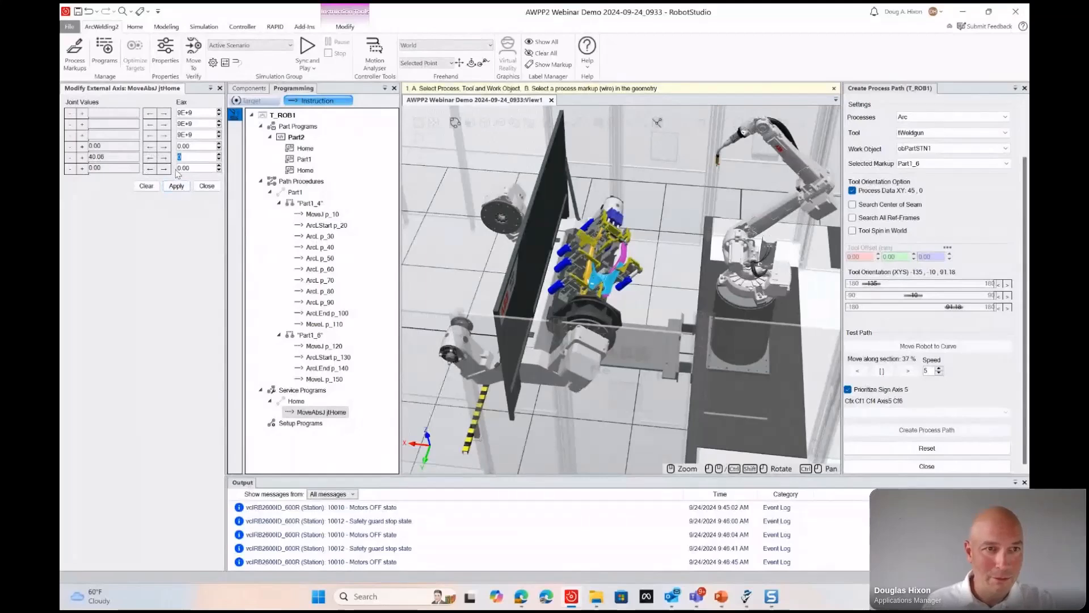
{"action": "left_click", "coordinate": [150, 159]}
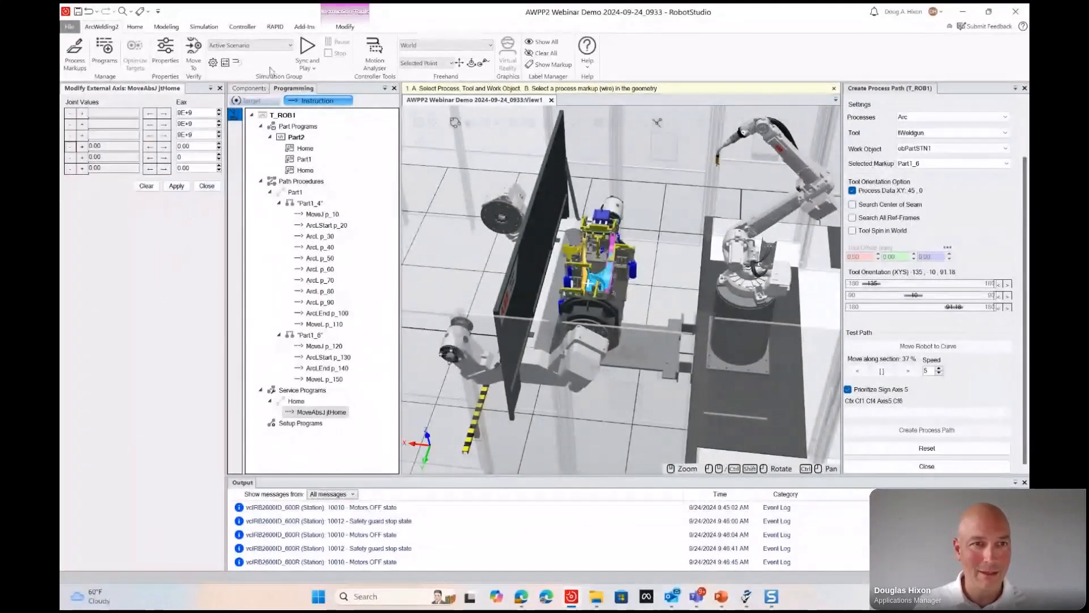
{"action": "left_click", "coordinate": [263, 87]}
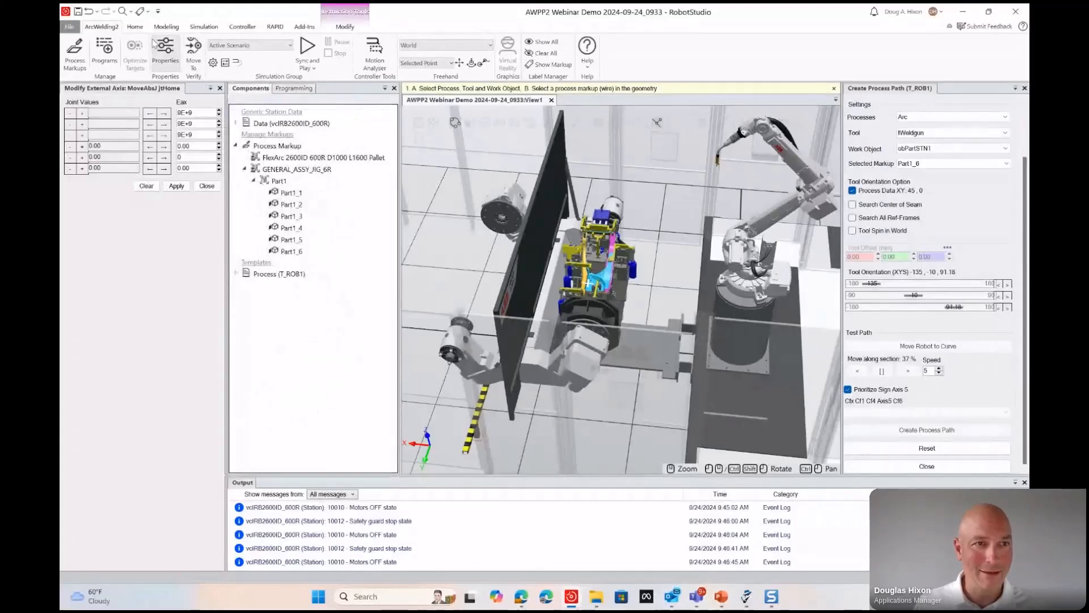
{"action": "left_click", "coordinate": [294, 89]}
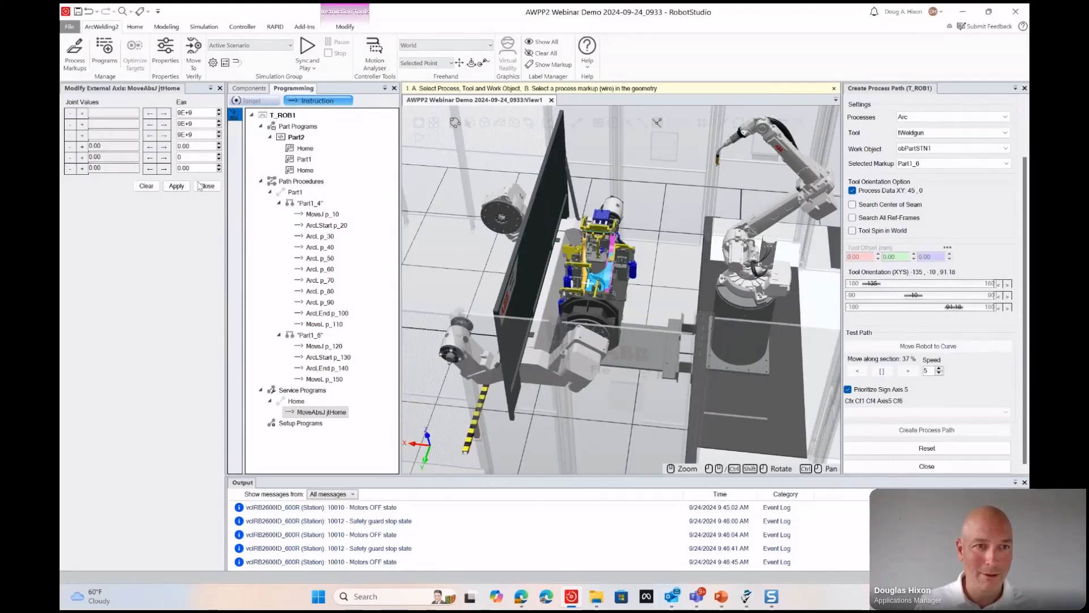
{"action": "left_click", "coordinate": [221, 88]}
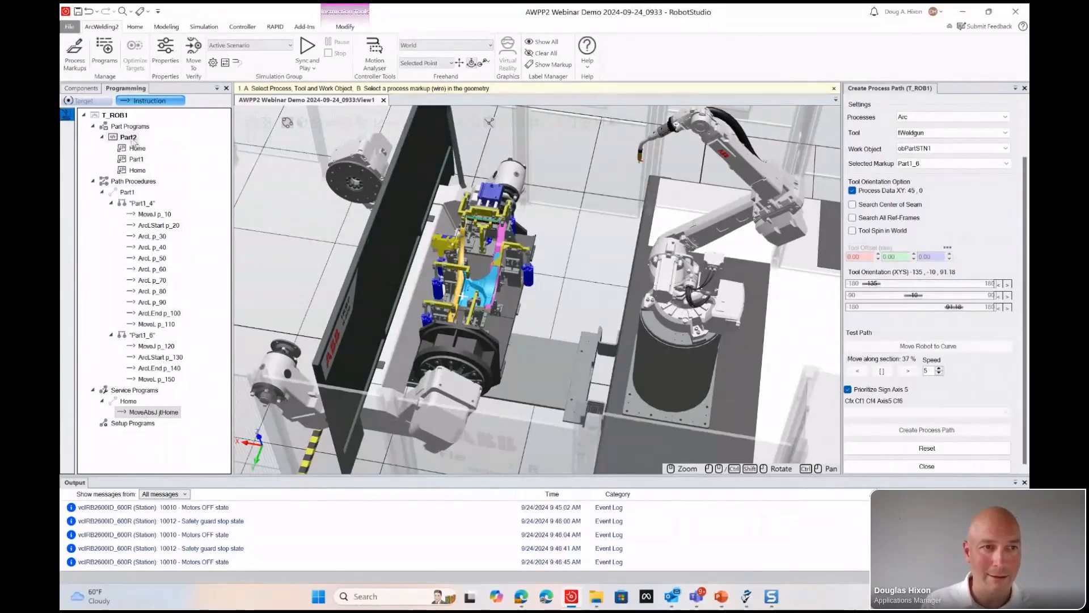
Run the robot move again to check the home position and the positioner's tilt.
{"action": "left_click", "coordinate": [148, 213]}
{"action": "left_click", "coordinate": [194, 51]}
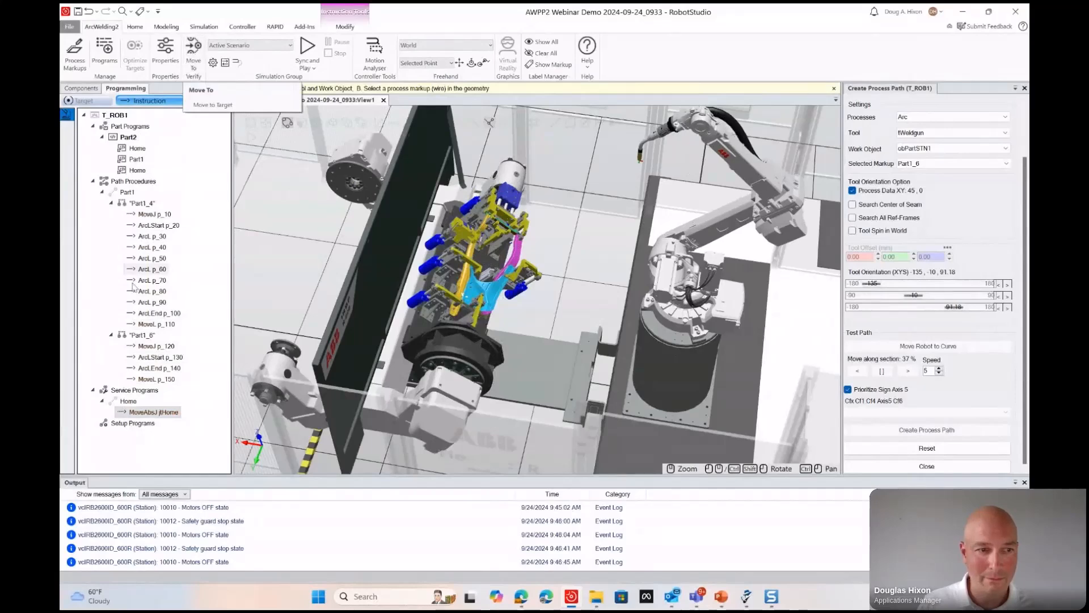
{"action": "left_click_drag", "start_coordinate": [517, 230], "coordinate": [502, 242], "text": "ctrl+shift"}
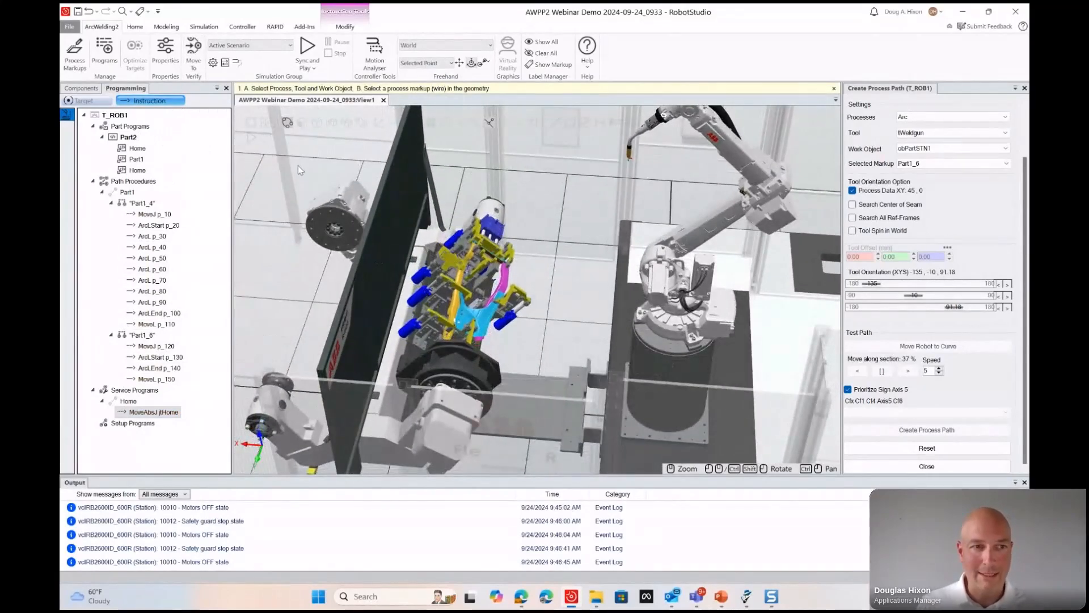
Try to synchronize the Part2 part program to RAPID without any elements ticked for synchronization.
{"action": "left_click", "coordinate": [135, 148]}
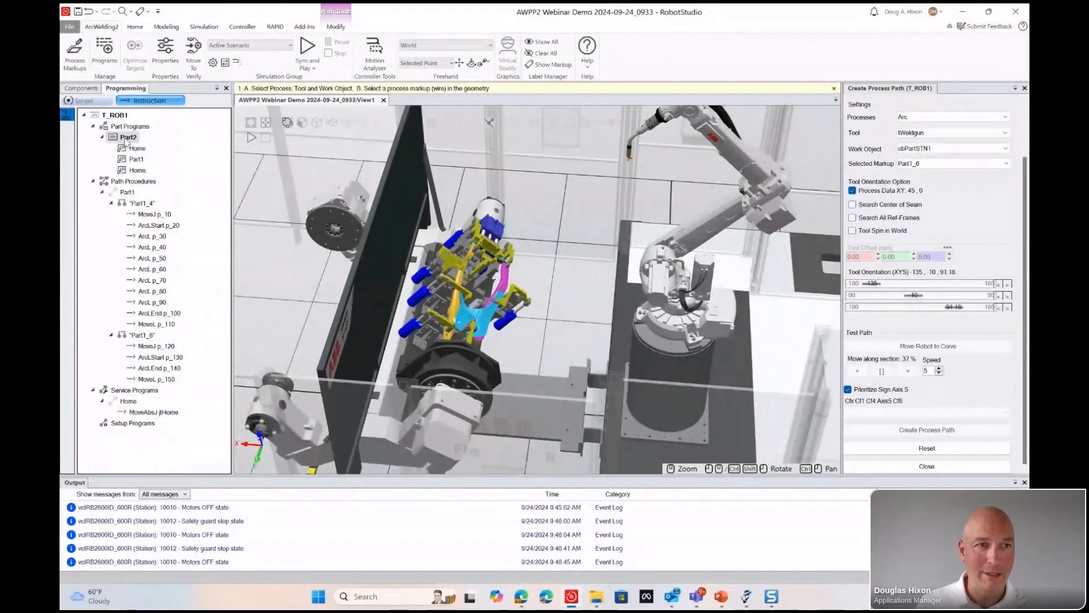
{"action": "left_click", "coordinate": [308, 59]}
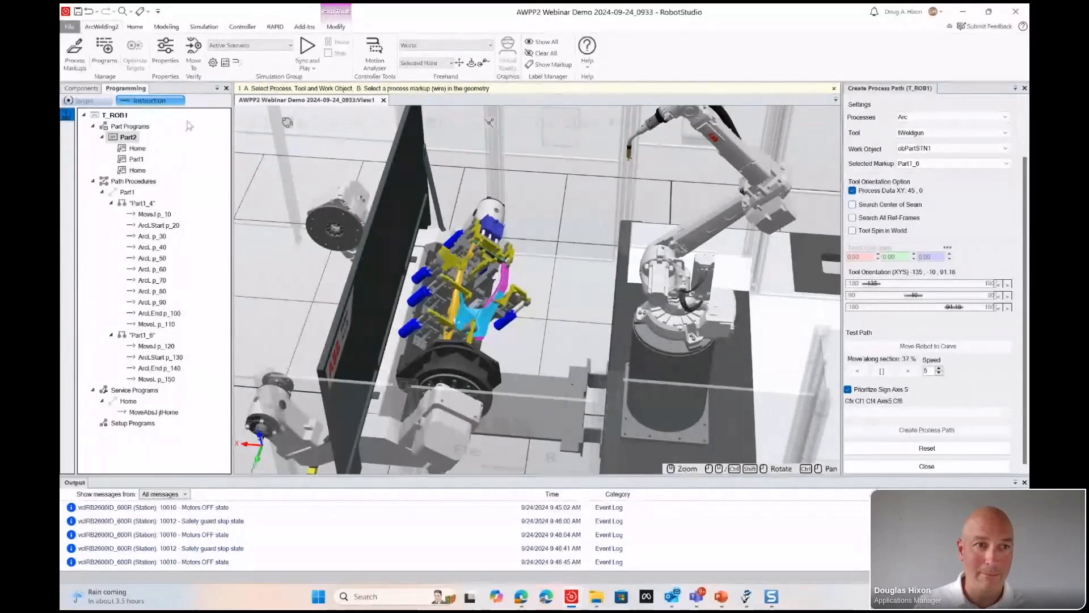
{"action": "right_click", "coordinate": [125, 139]}
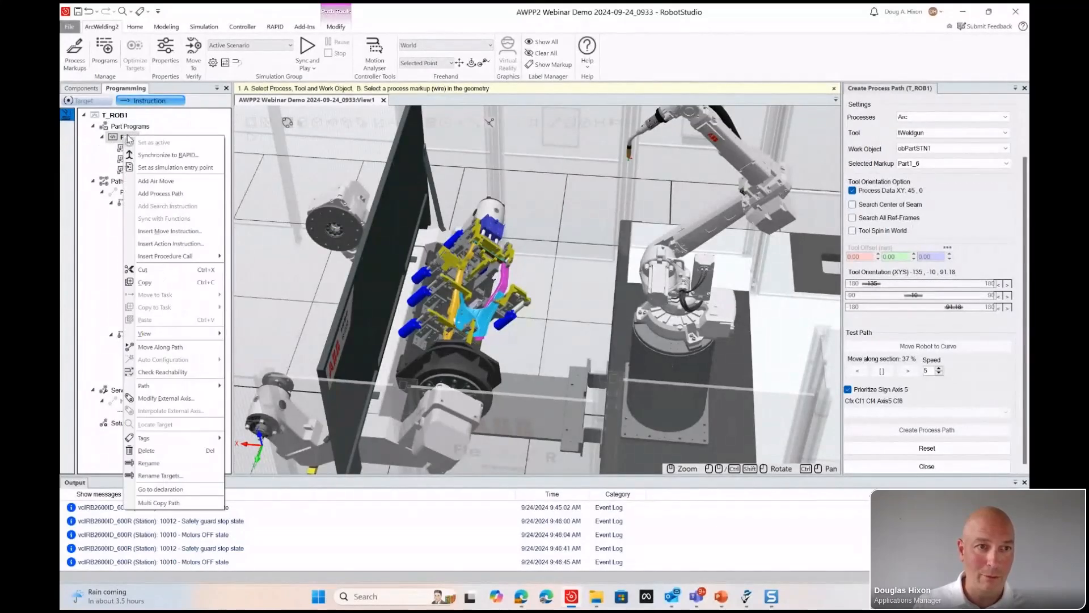
{"action": "left_click", "coordinate": [169, 155]}
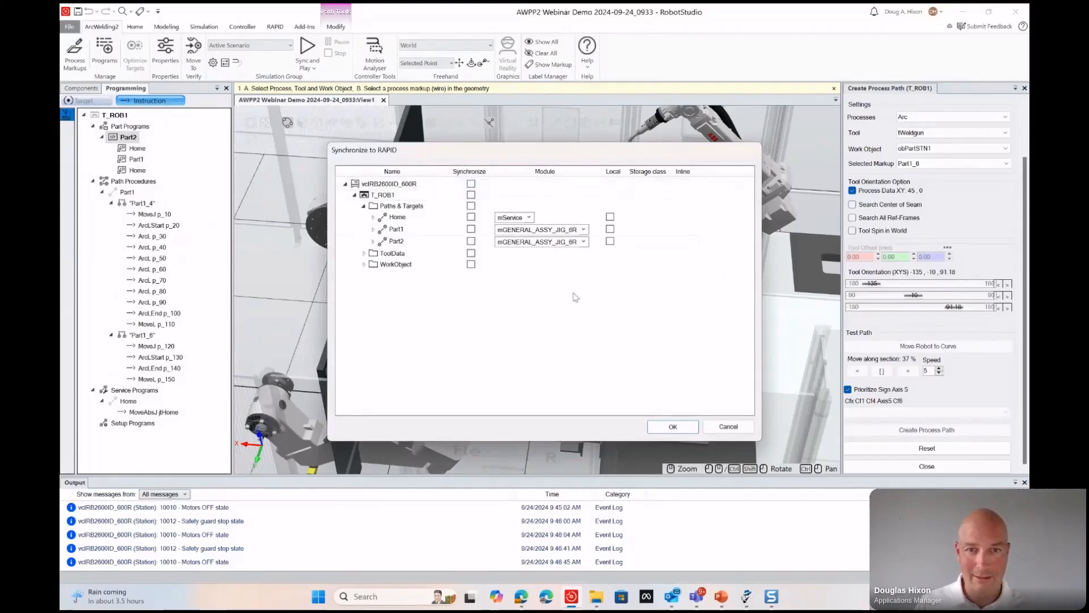
{"action": "left_click", "coordinate": [668, 429]}
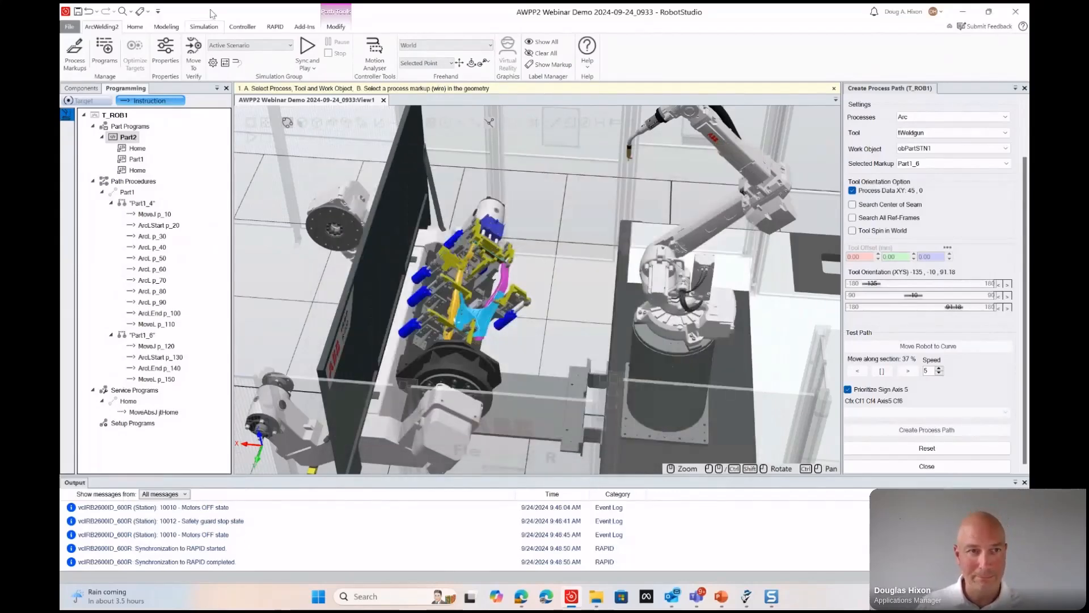
Check the RAPID program for errors and inspect Module1 and its main routine under T_ROB1.
{"action": "scroll", "coordinate": [382, 547], "scroll_direction": "up", "scroll_amount": 1}
{"action": "scroll", "coordinate": [380, 545], "scroll_direction": "down", "scroll_amount": 1}
{"action": "left_click", "coordinate": [276, 28]}
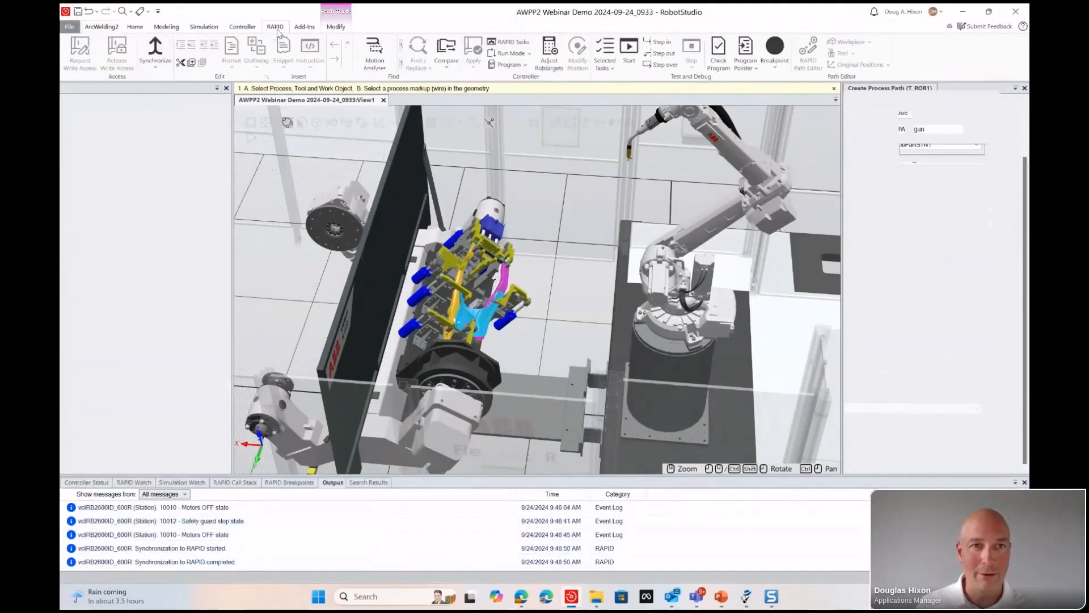
{"action": "left_click", "coordinate": [719, 54]}
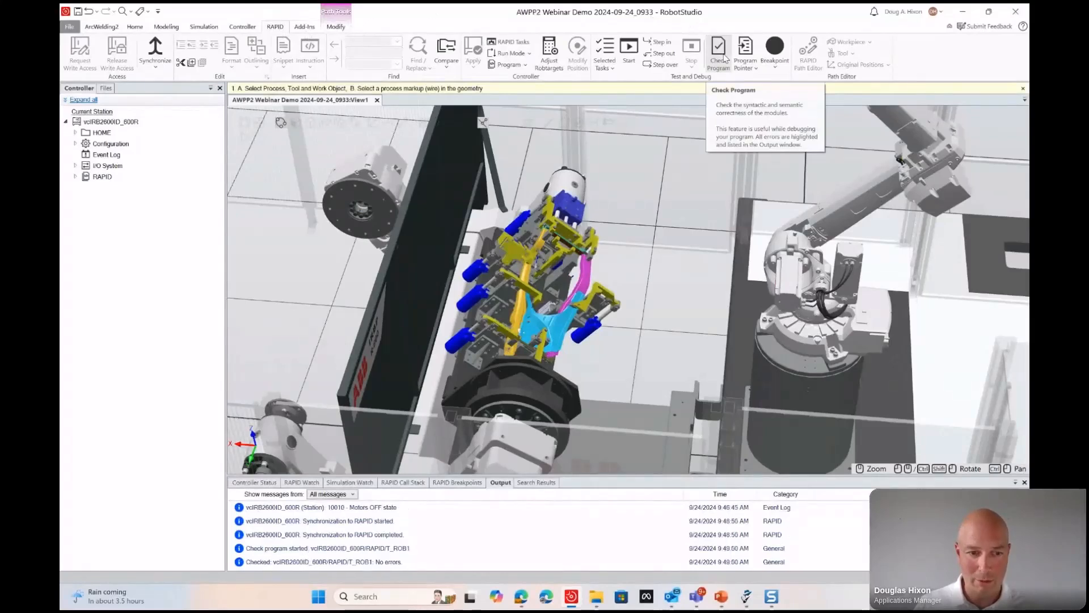
{"action": "left_click", "coordinate": [83, 188]}
{"action": "left_click", "coordinate": [93, 209]}
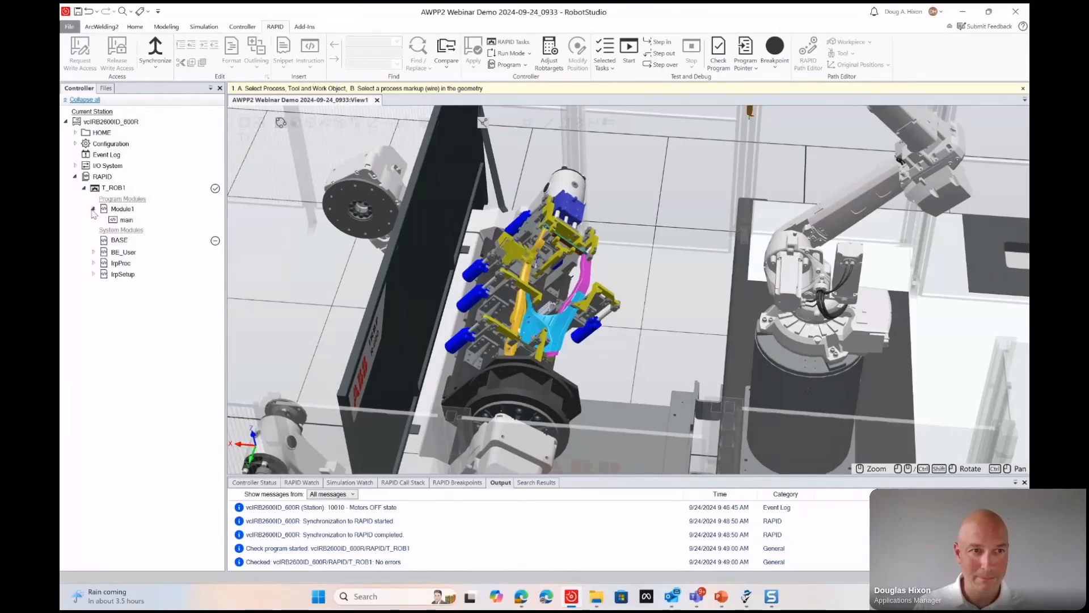
{"action": "left_click", "coordinate": [122, 220]}
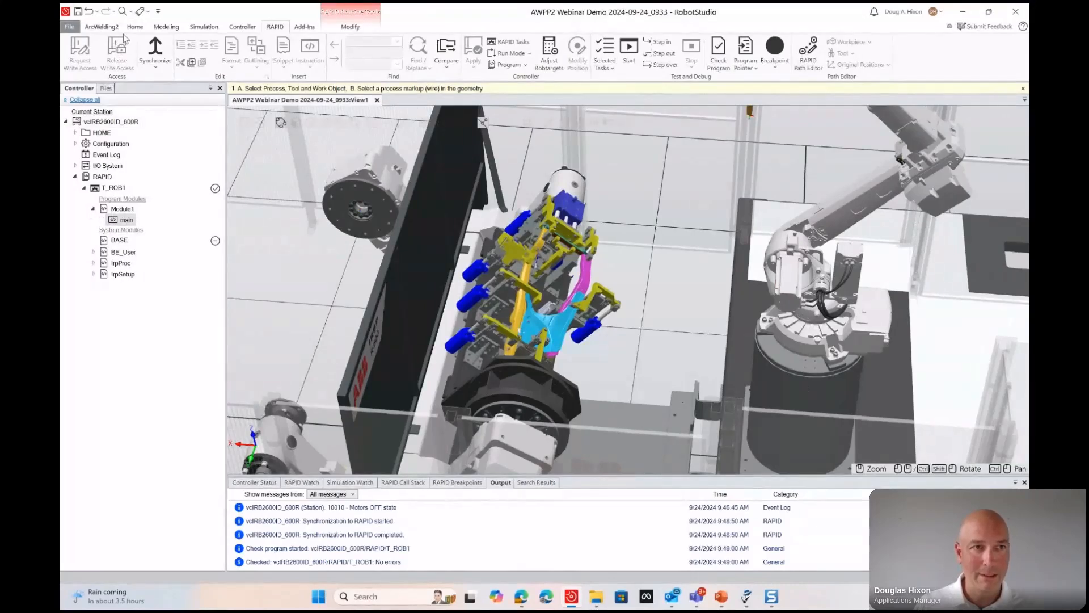
{"action": "left_click", "coordinate": [102, 27]}
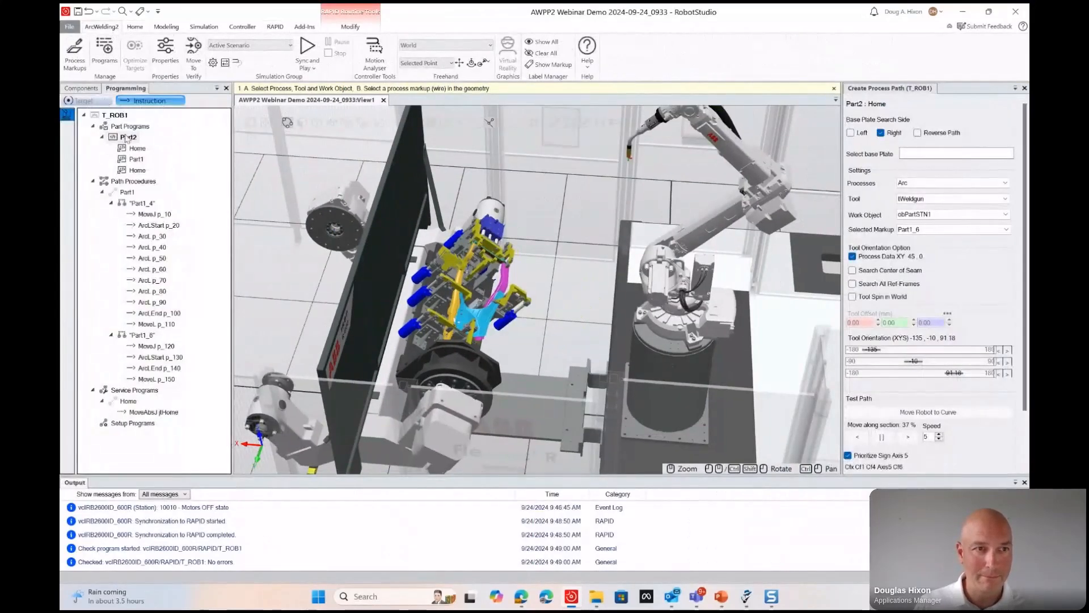
{"action": "left_click", "coordinate": [127, 138]}
{"action": "right_click", "coordinate": [127, 139]}
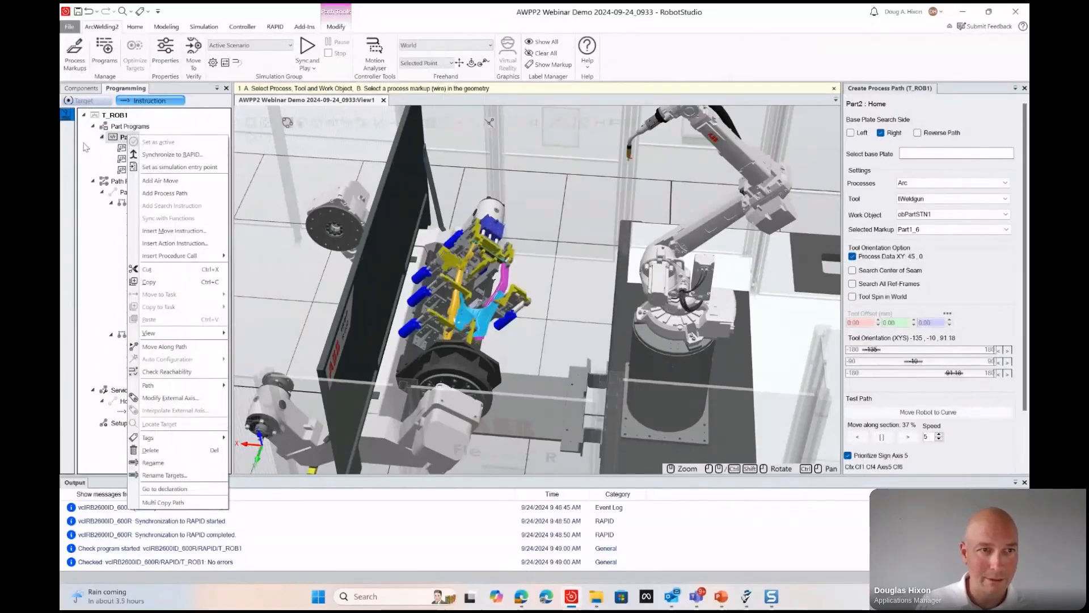
{"action": "left_click", "coordinate": [123, 161]}
{"action": "left_click", "coordinate": [146, 205]}
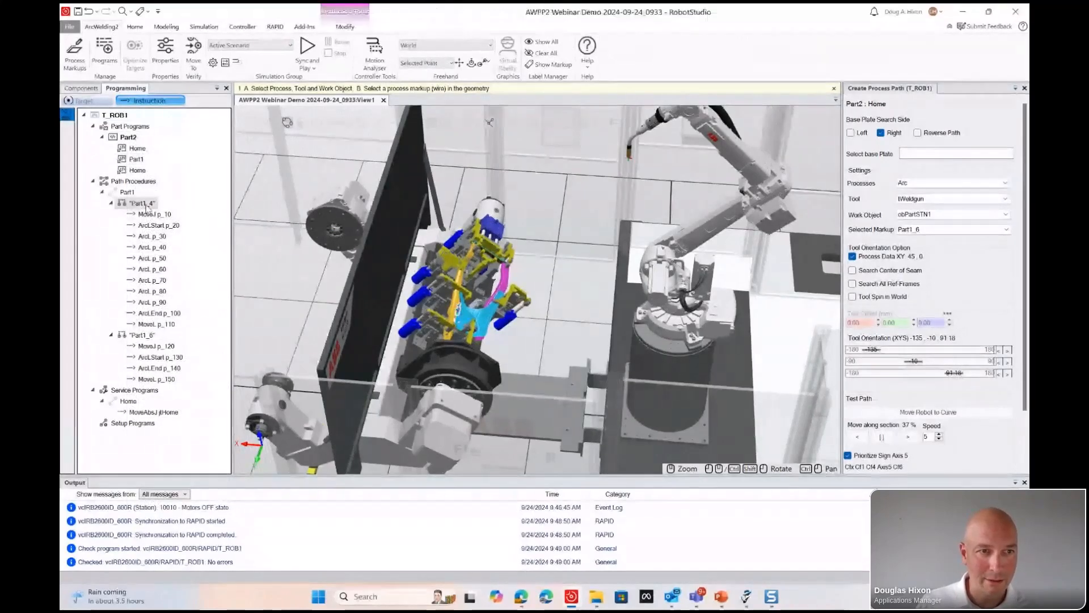
{"action": "left_click", "coordinate": [120, 137]}
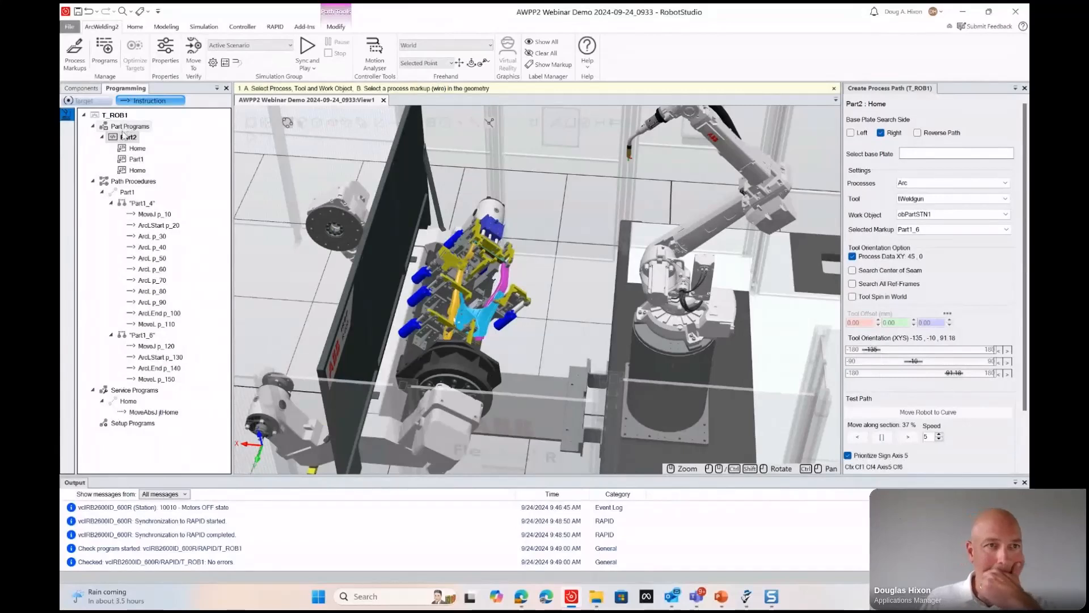
{"action": "left_click", "coordinate": [306, 62]}
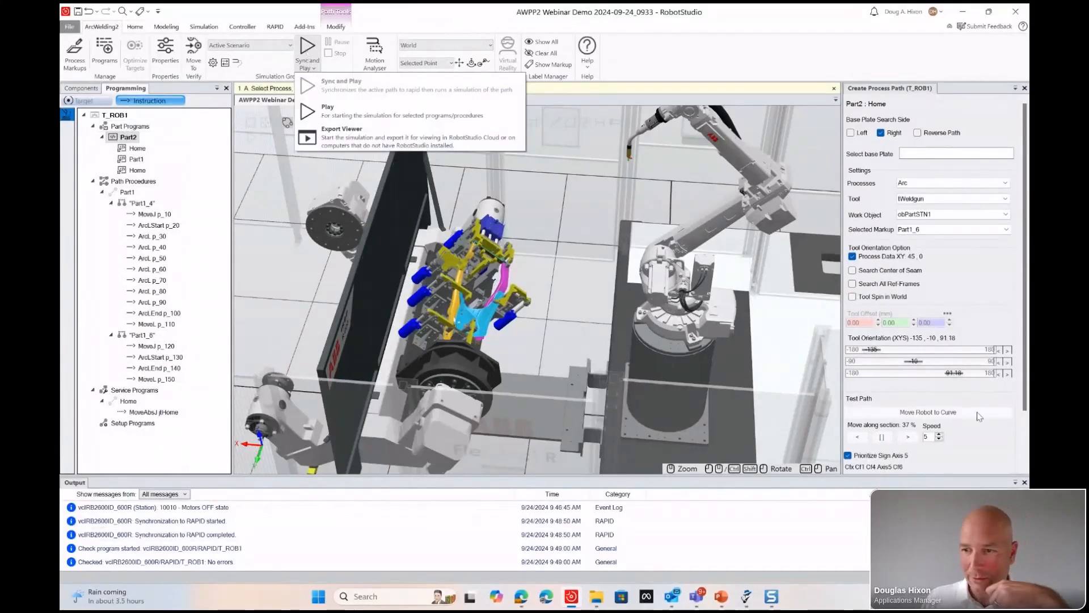
{"action": "left_click", "coordinate": [300, 191]}
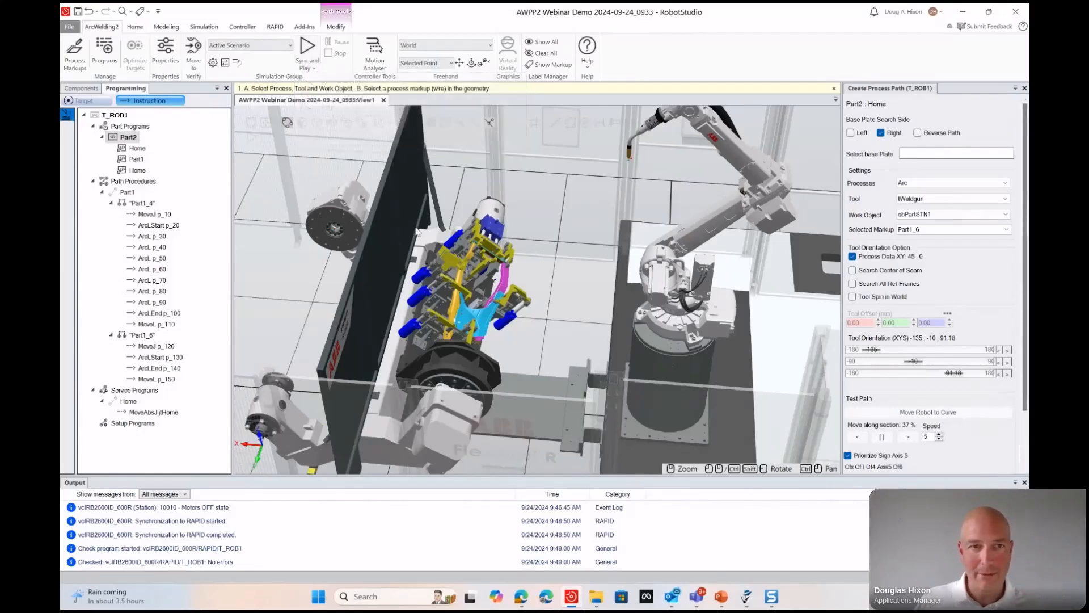
Close the Create Process Path tool and synchronize all paths, targets, tool data and work objects of the controller to RAPID.
{"action": "scroll", "coordinate": [1018, 353], "scroll_direction": "down", "scroll_amount": 3}
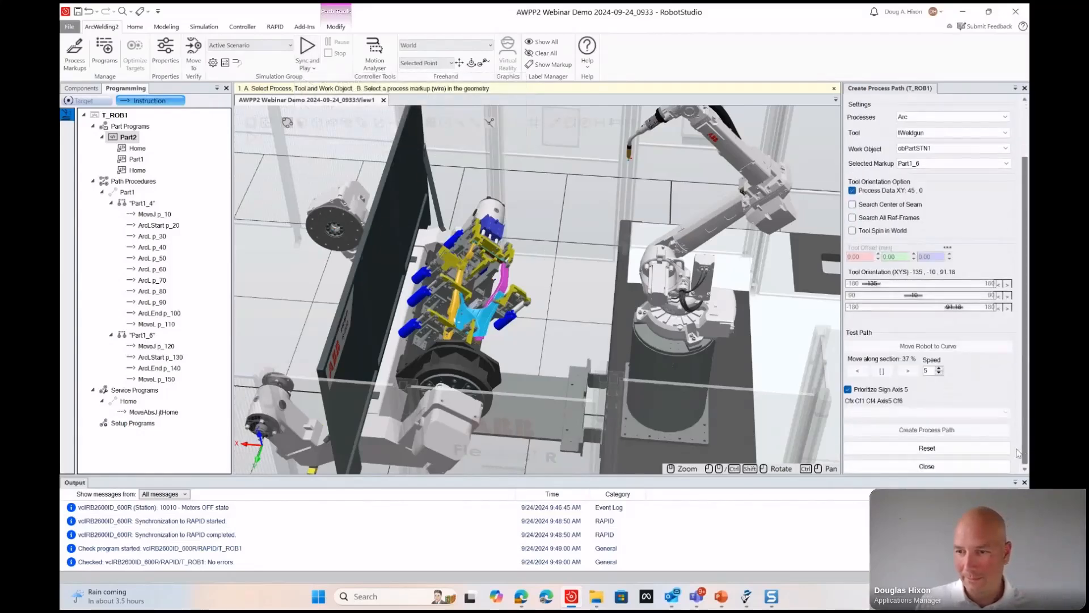
{"action": "left_click", "coordinate": [961, 468]}
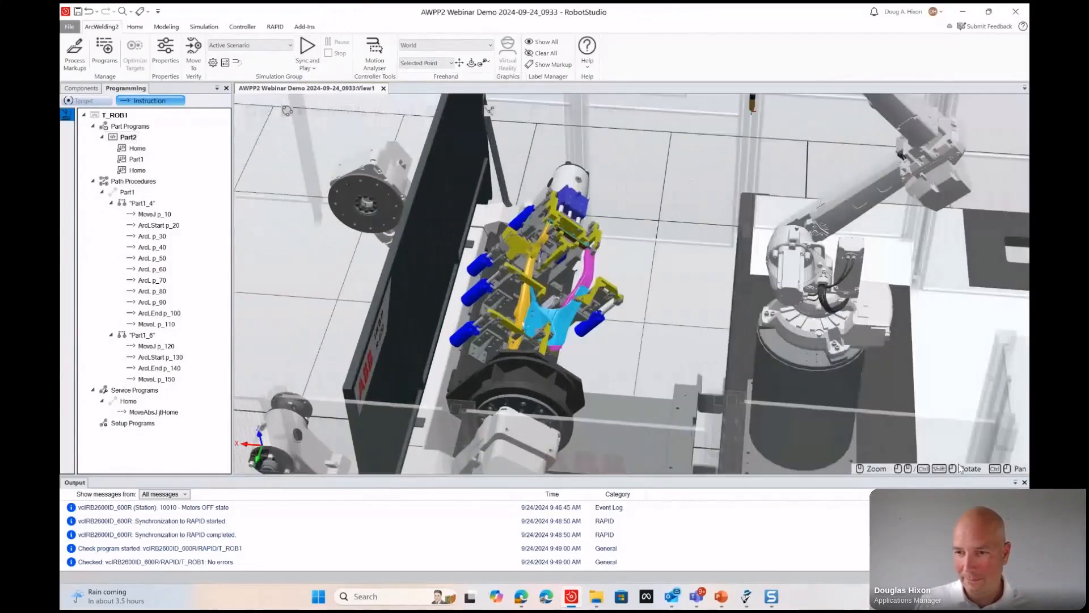
{"action": "right_click", "coordinate": [129, 137]}
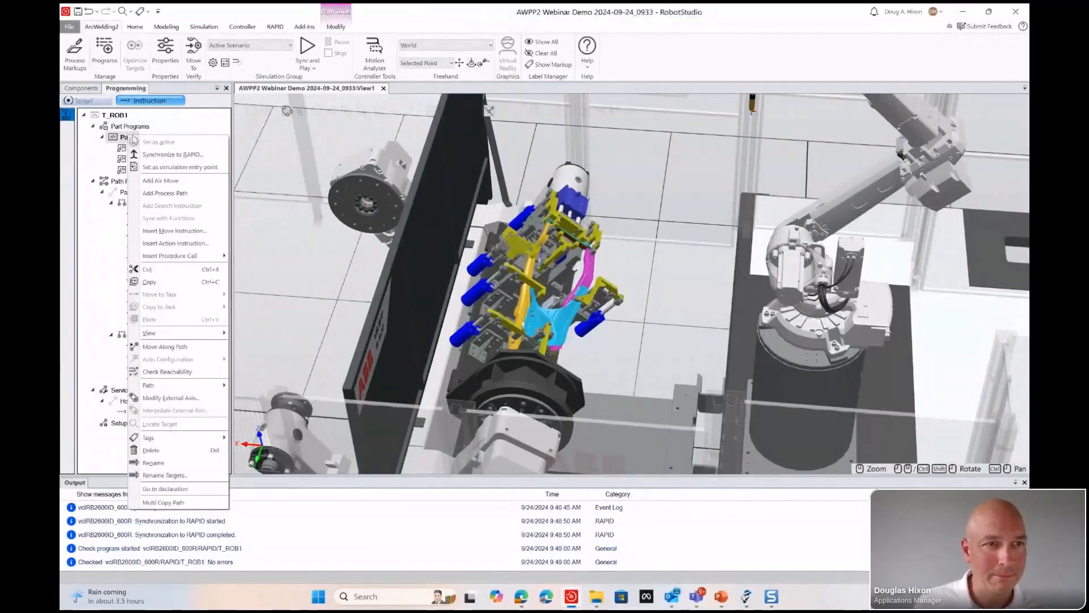
{"action": "left_click", "coordinate": [151, 154]}
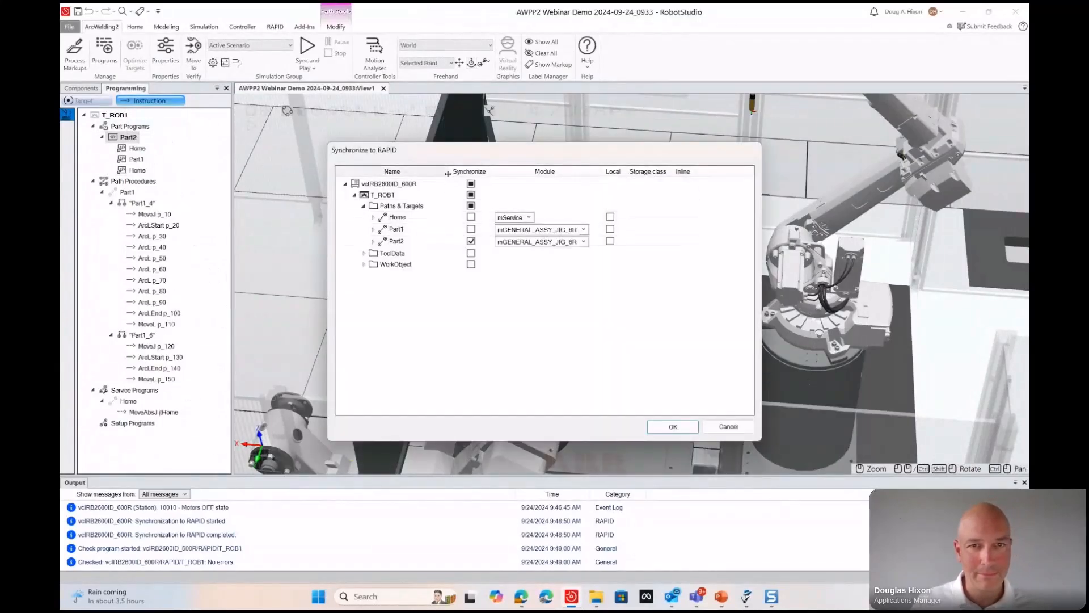
{"action": "left_click", "coordinate": [471, 184]}
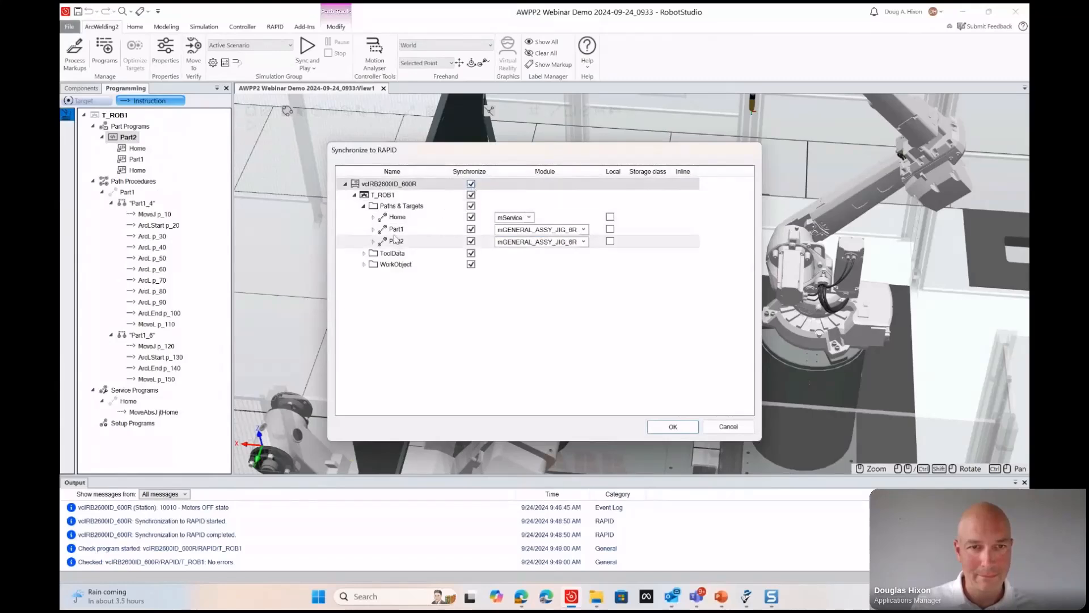
{"action": "left_click", "coordinate": [373, 229]}
{"action": "left_click", "coordinate": [373, 229]}
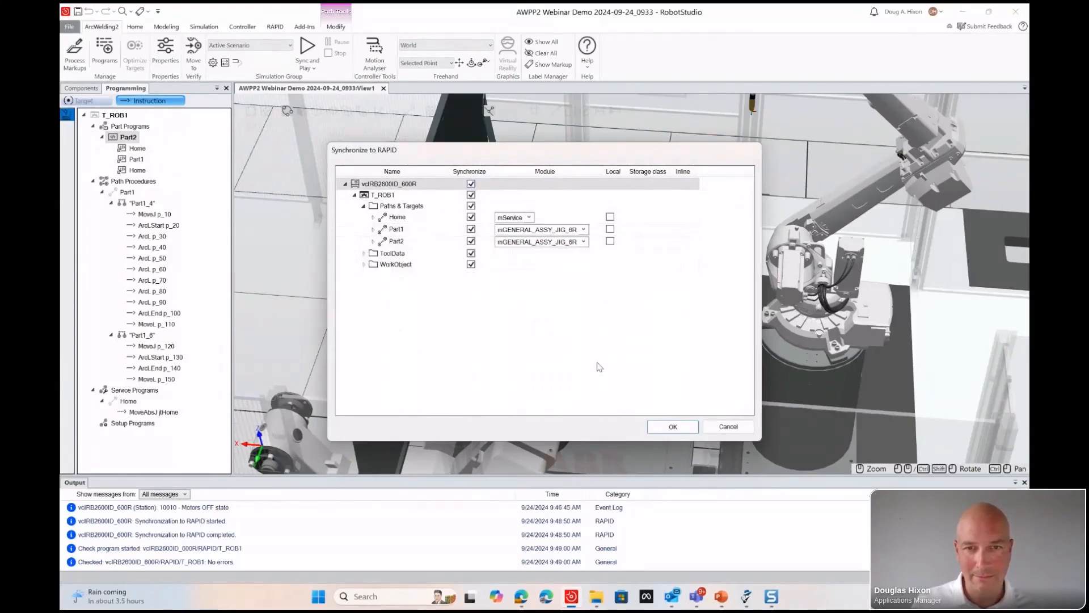
{"action": "left_click", "coordinate": [674, 428]}
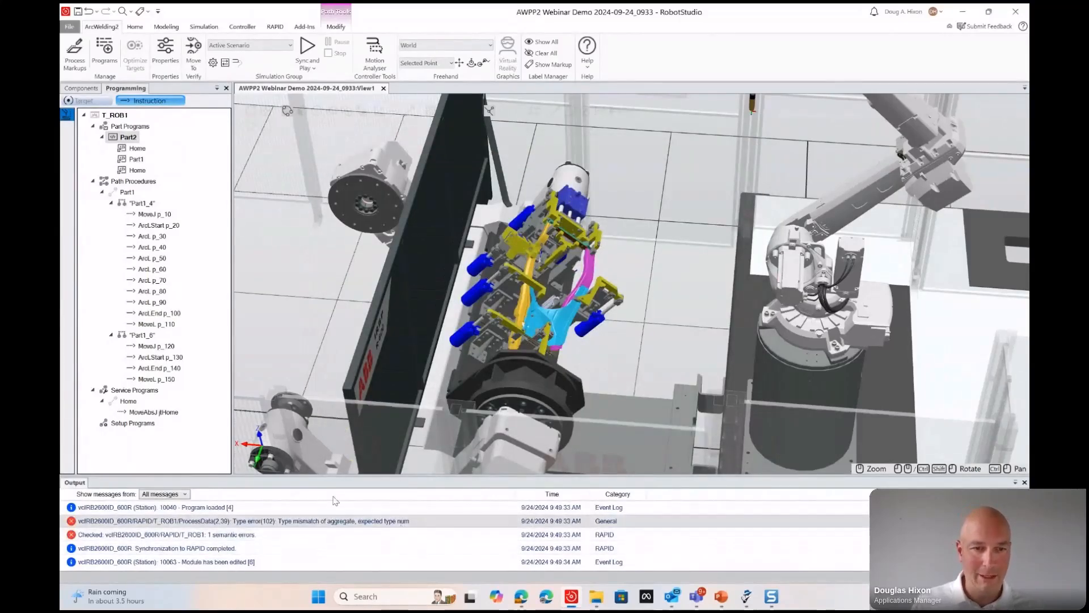
Look through the synchronized program modules of T_ROB1 and open the ProcessData module's RAPID code.
{"action": "left_click", "coordinate": [275, 27]}
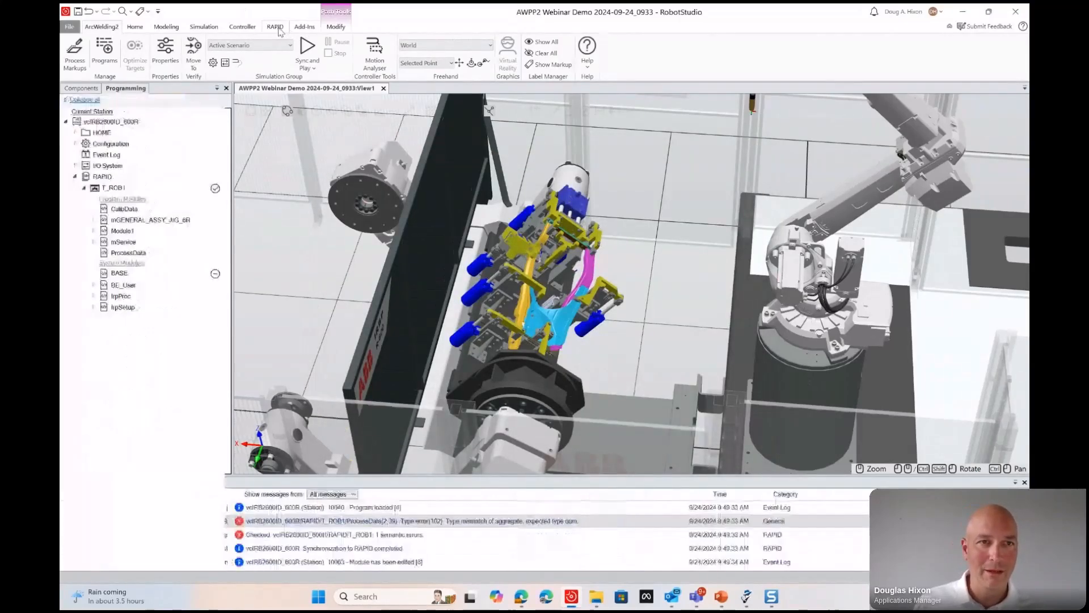
{"action": "left_click", "coordinate": [93, 242]}
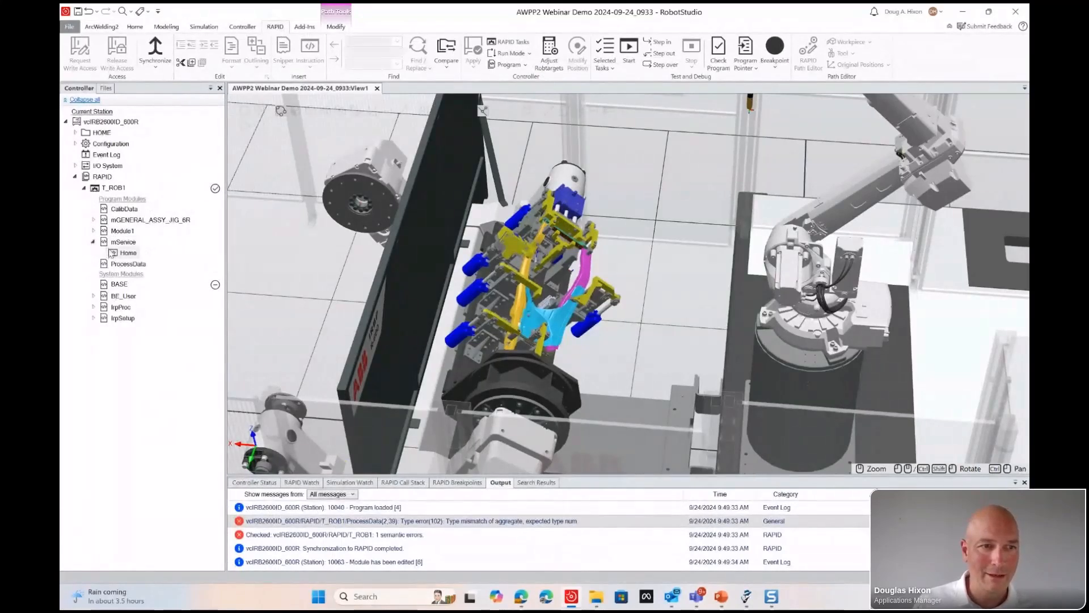
{"action": "left_click", "coordinate": [93, 242]}
{"action": "left_click", "coordinate": [93, 231]}
{"action": "left_click", "coordinate": [93, 231]}
{"action": "left_click", "coordinate": [93, 220]}
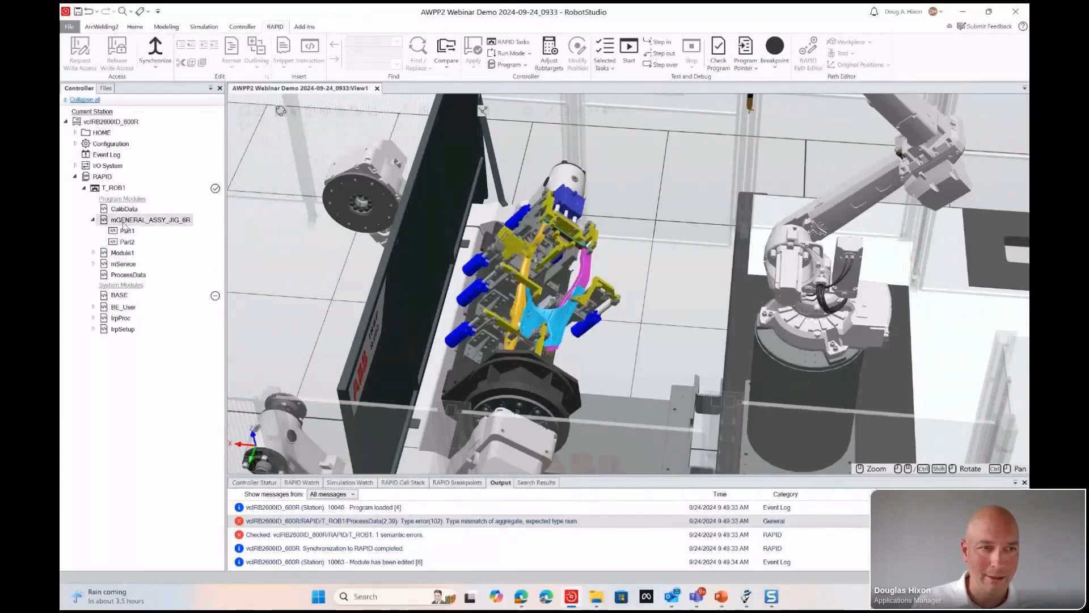
{"action": "double_click", "coordinate": [127, 275]}
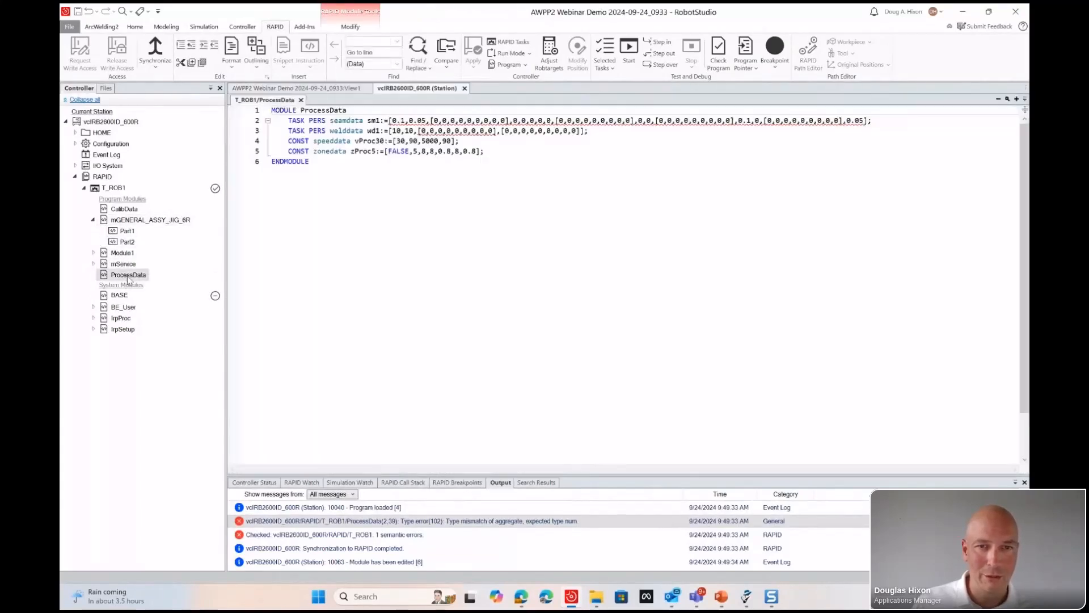
Delete the sm1 seamdata and wd1 welddata declarations from the ProcessData module, leaving an empty line in their place.
{"action": "left_click_drag", "start_coordinate": [290, 124], "coordinate": [290, 142]}
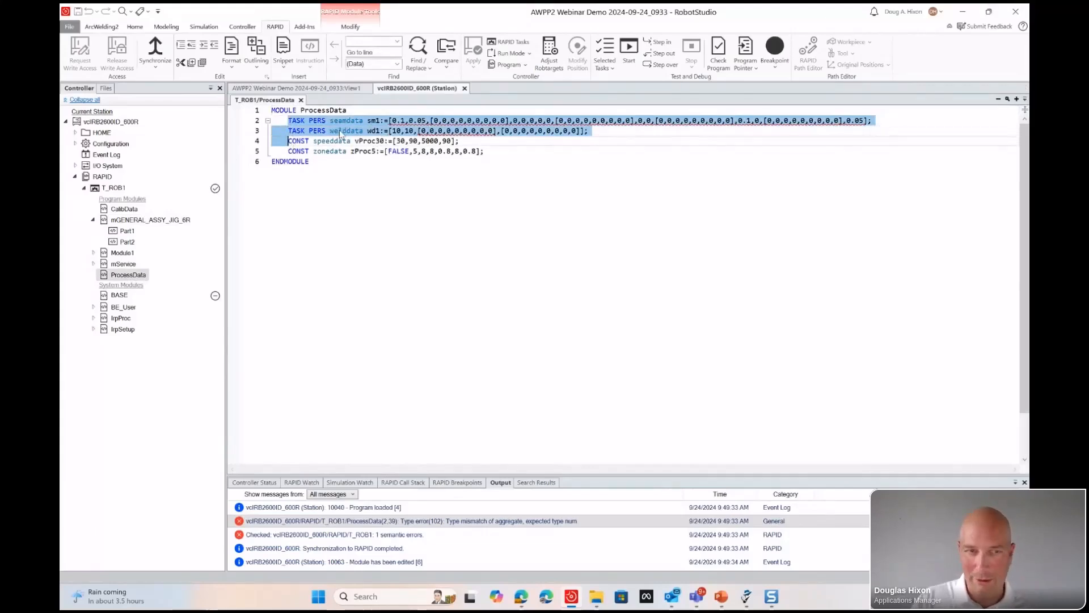
{"action": "key", "text": "Delete"}
{"action": "key", "text": "Return"}
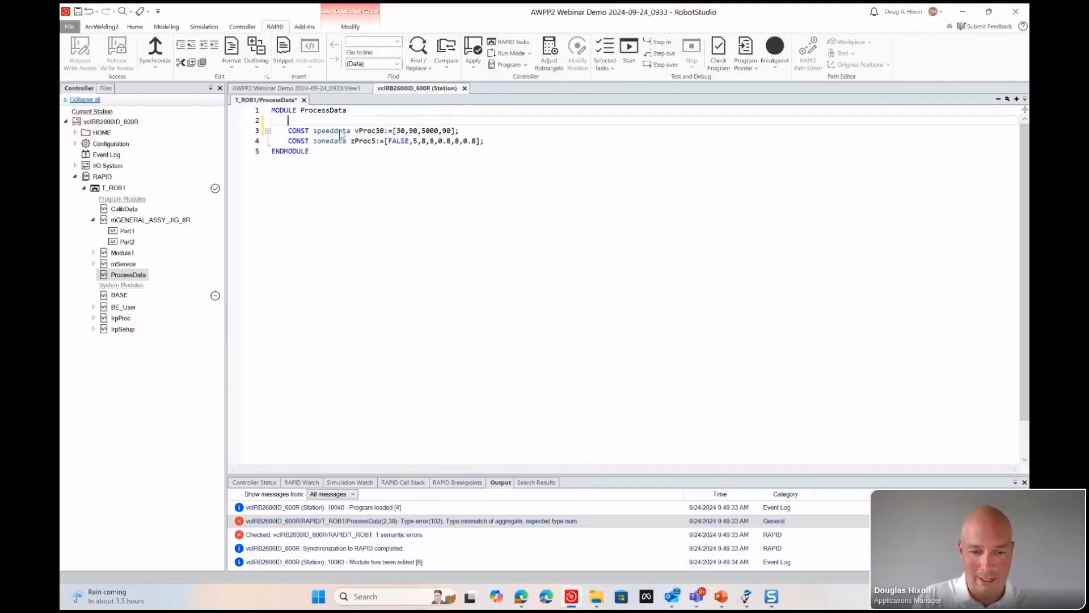
Declare a TASK PERS seamdata named sm1 in ProcessData, using the autocompleted default structure of zeros.
{"action": "type", "text": "TASK "}
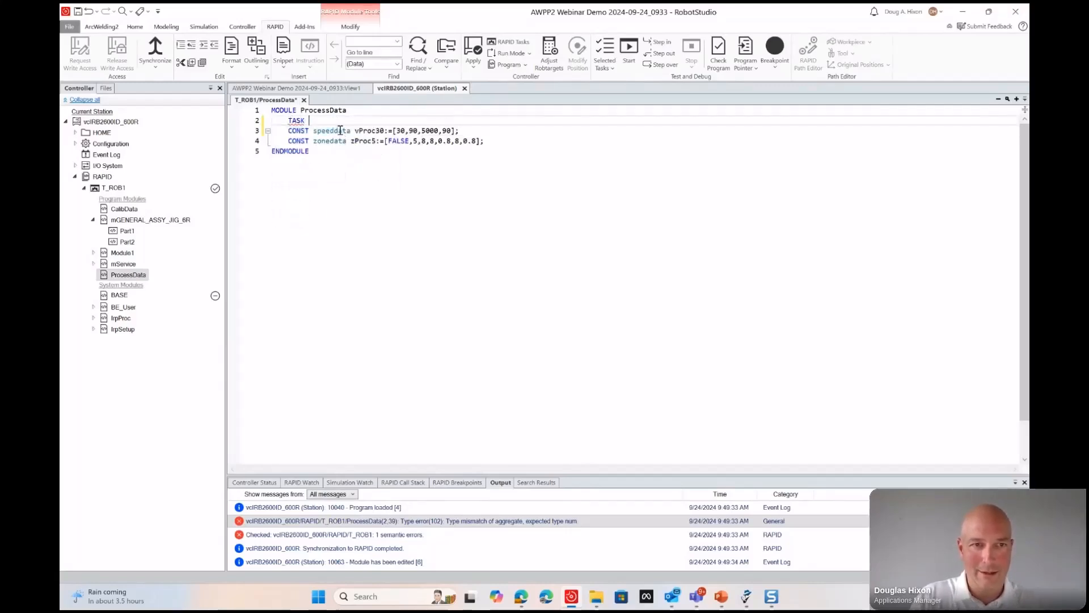
{"action": "type", "text": "PERS se"}
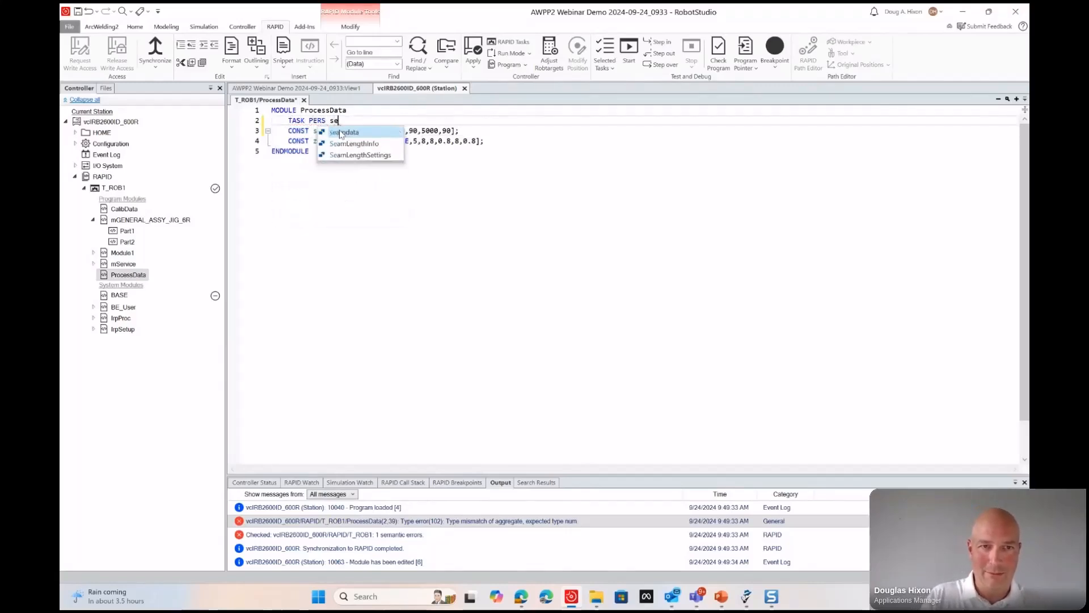
{"action": "type", "text": "am"}
{"action": "key", "text": "Tab"}
{"action": "key", "text": "Tab"}
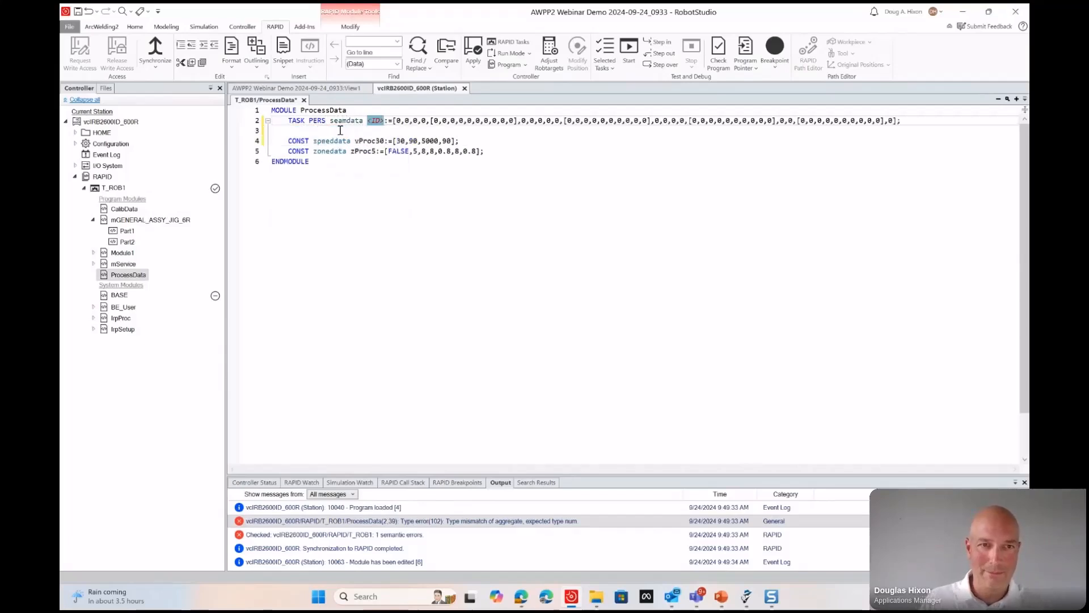
{"action": "type", "text": "sm1"}
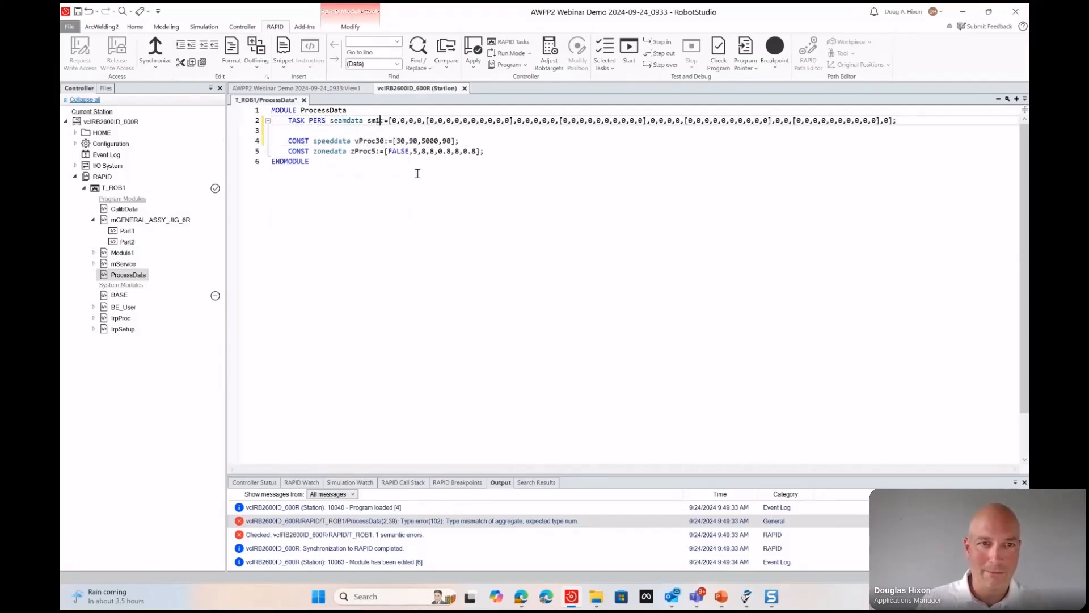
Declare a TASK PERS welddata named wd1 below sm1, using the autocompleted default structure of zeros.
{"action": "left_click", "coordinate": [308, 129]}
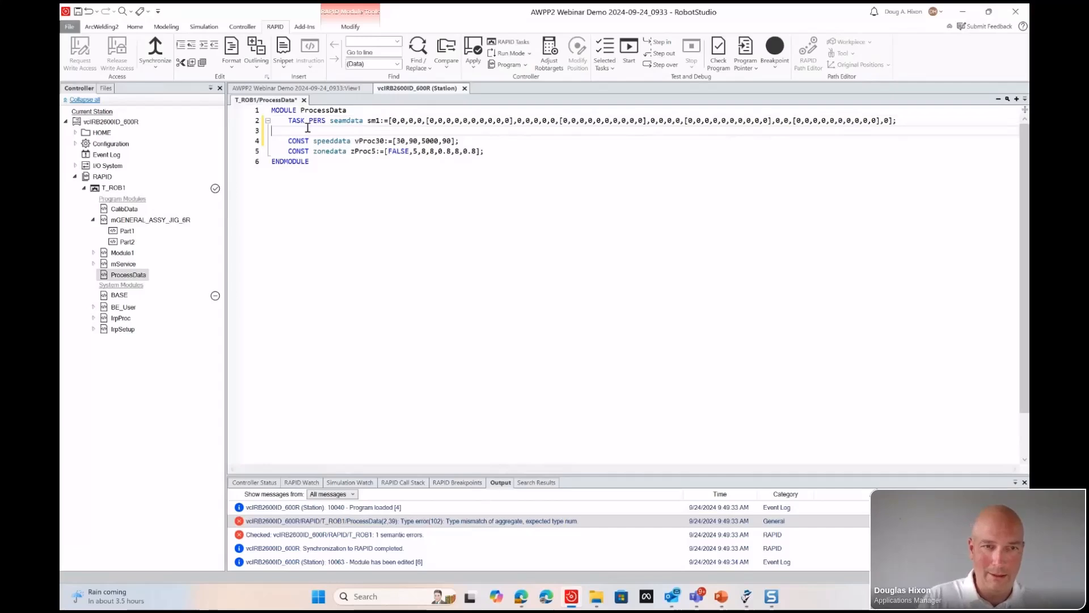
{"action": "type", "text": "TASK PERS We"}
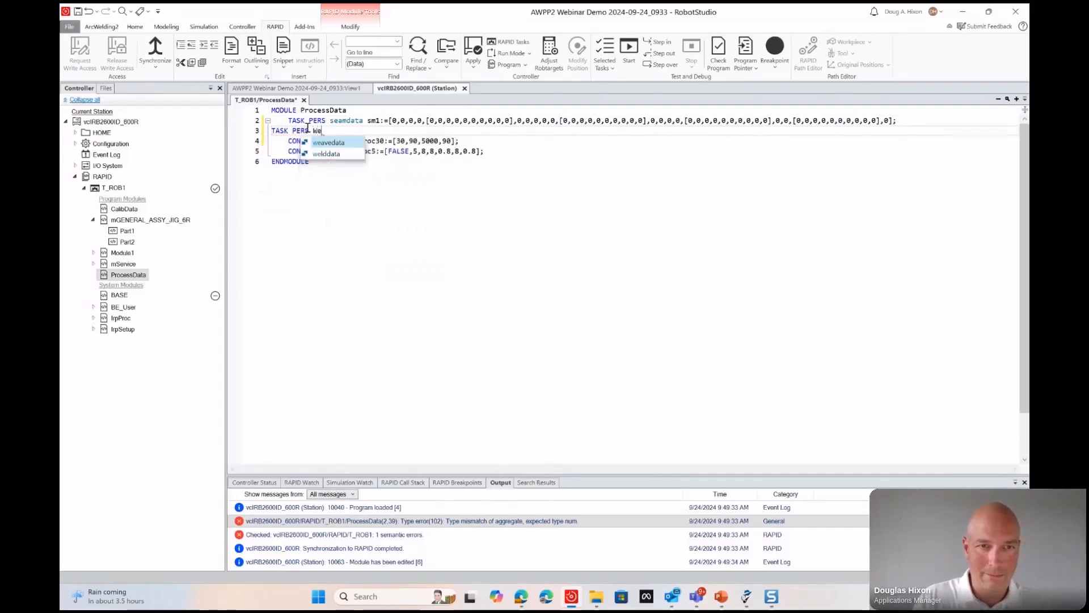
{"action": "key", "text": "Down"}
{"action": "key", "text": "Return"}
{"action": "type", "text": "wd1:=["}
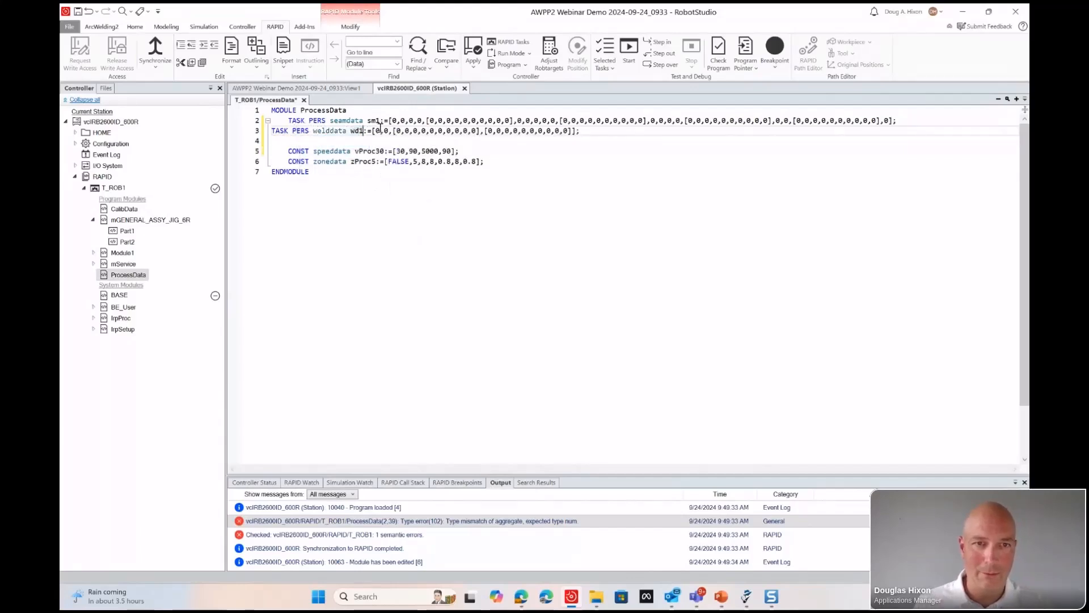
Set the first value of the wd1 welddata to 10 and apply the ProcessData module changes to the controller.
{"action": "type", "text": "1"}
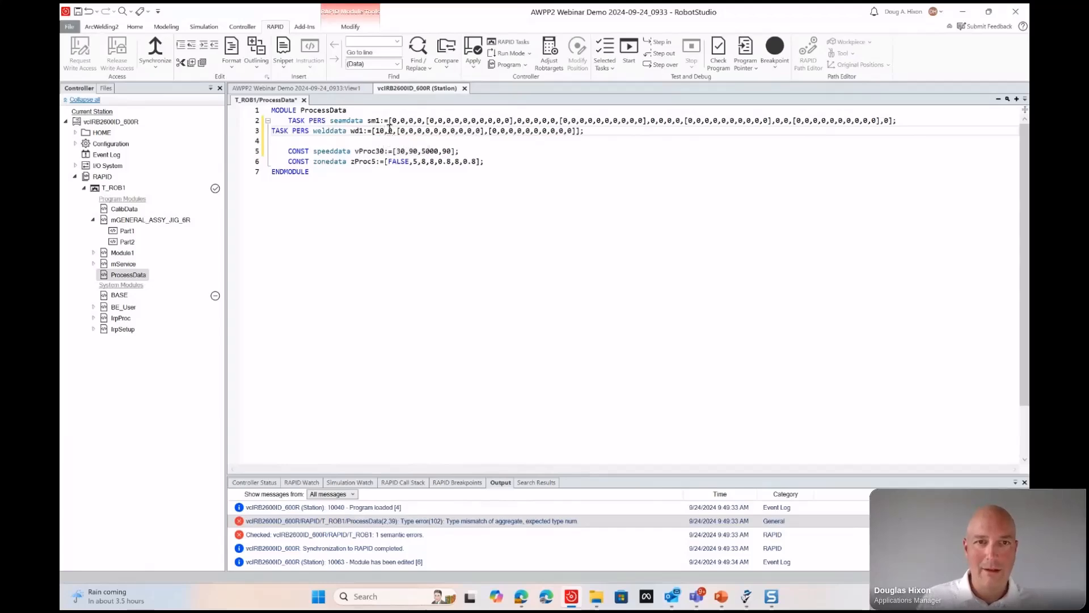
{"action": "left_click", "coordinate": [476, 56]}
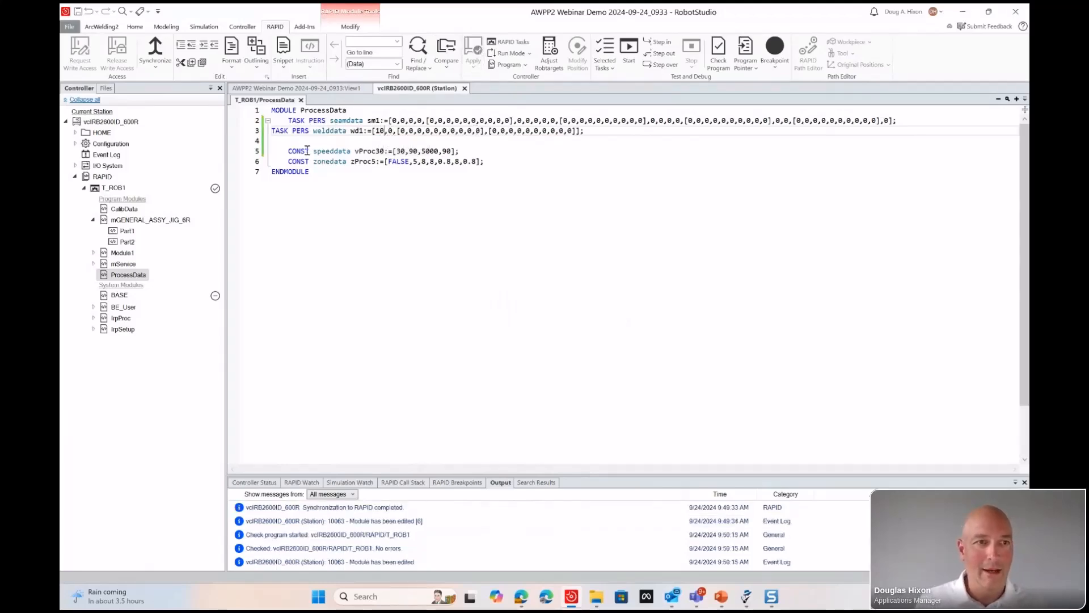
Synchronize the welddata and seamdata of T_ROB1 from RAPID to the station.
{"action": "left_click", "coordinate": [110, 29]}
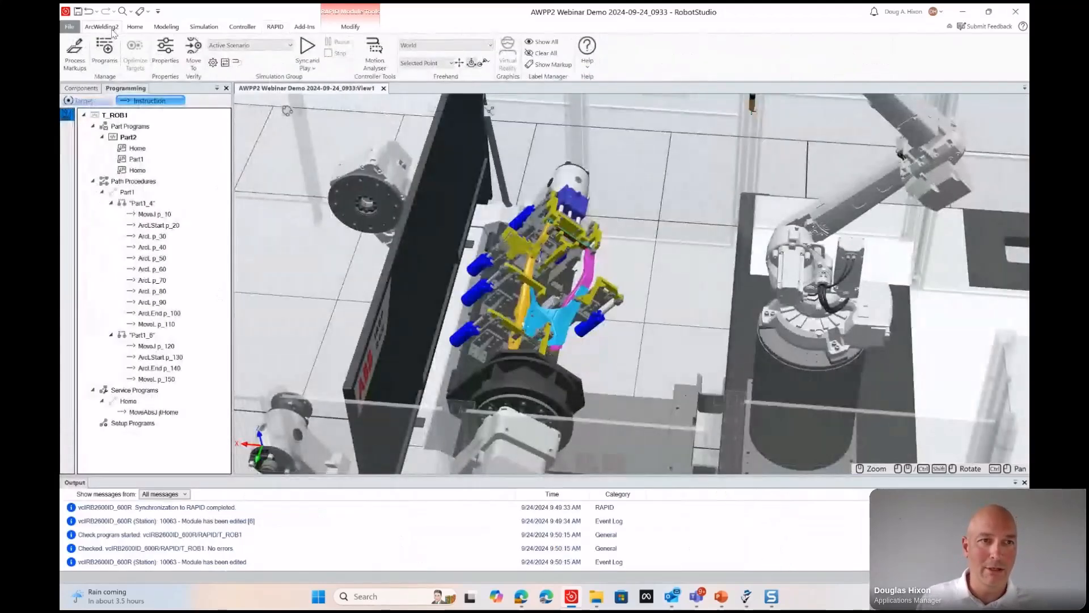
{"action": "left_click", "coordinate": [81, 89]}
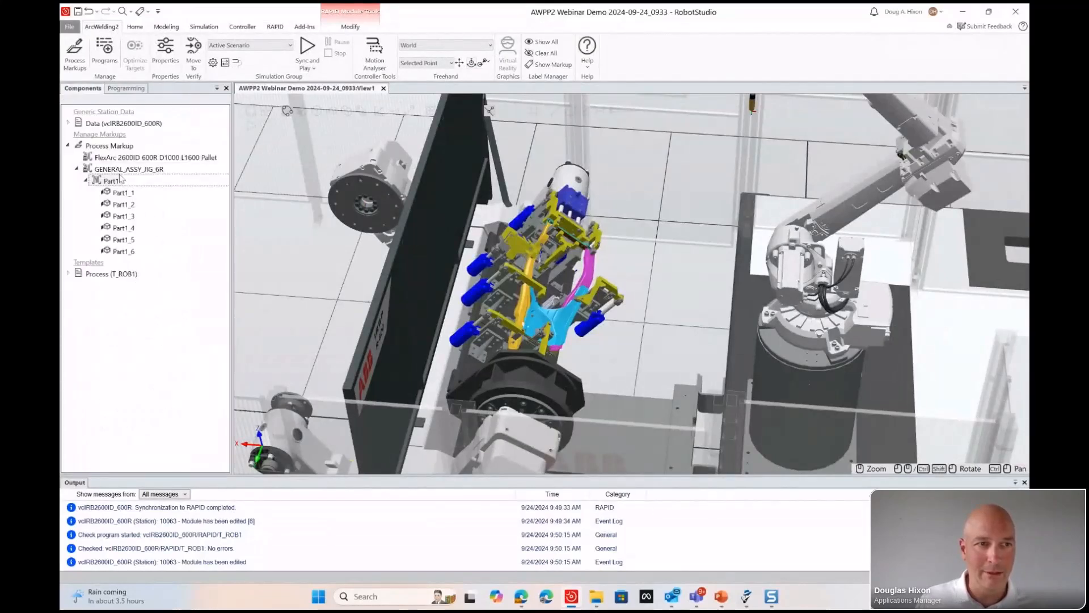
{"action": "left_click", "coordinate": [67, 123]}
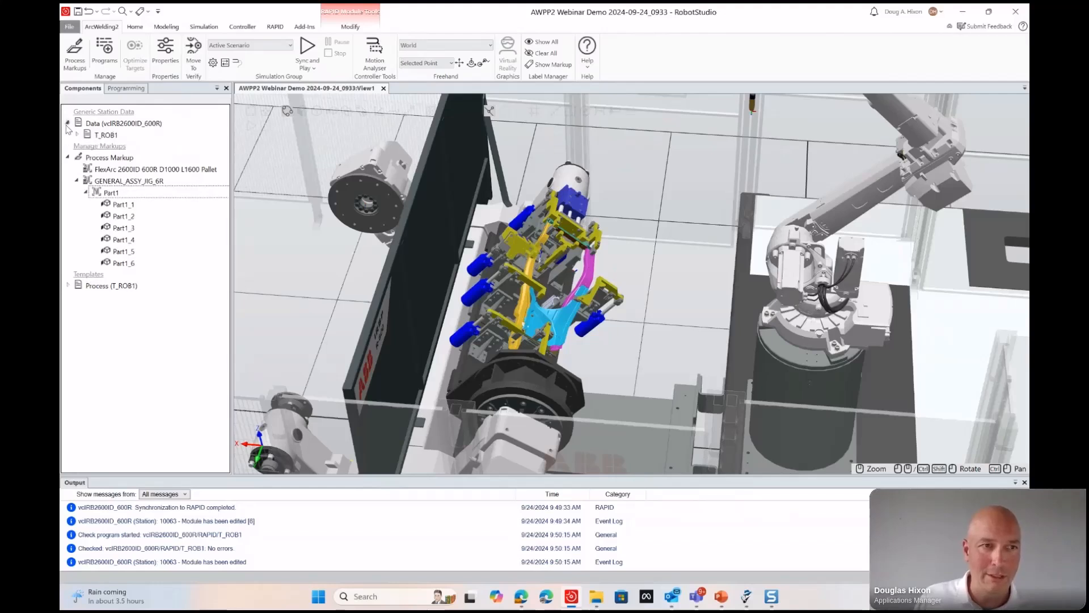
{"action": "left_click", "coordinate": [76, 134]}
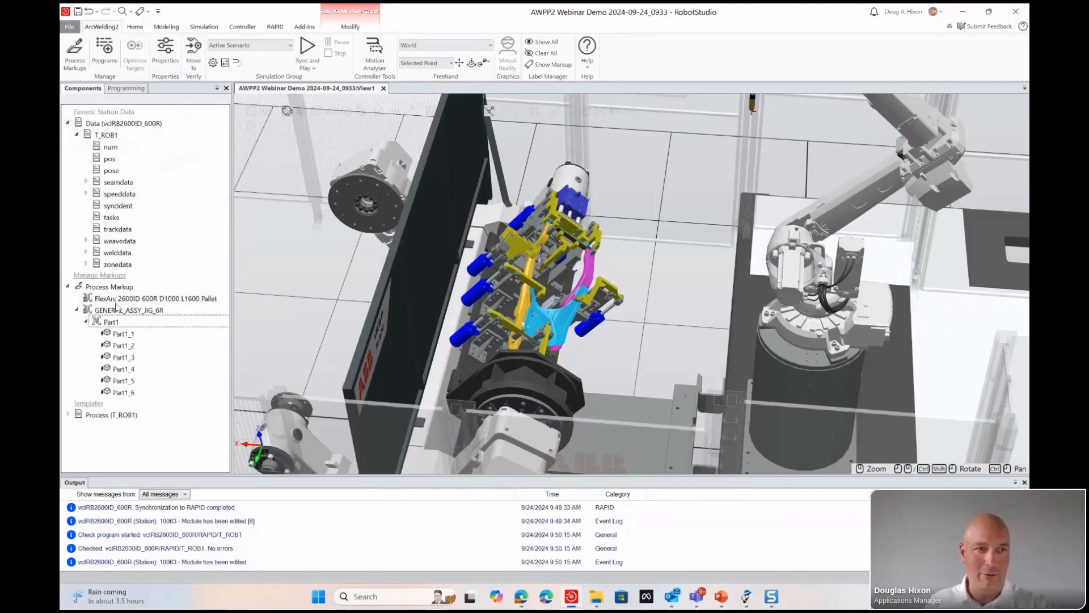
{"action": "right_click", "coordinate": [121, 253]}
{"action": "left_click", "coordinate": [185, 275]}
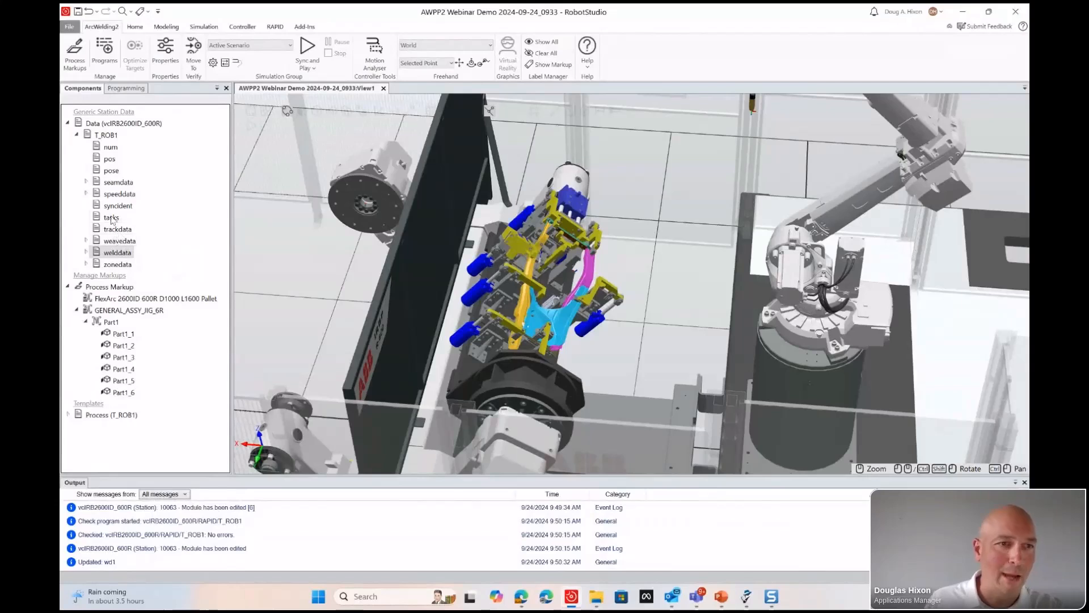
{"action": "right_click", "coordinate": [127, 185]}
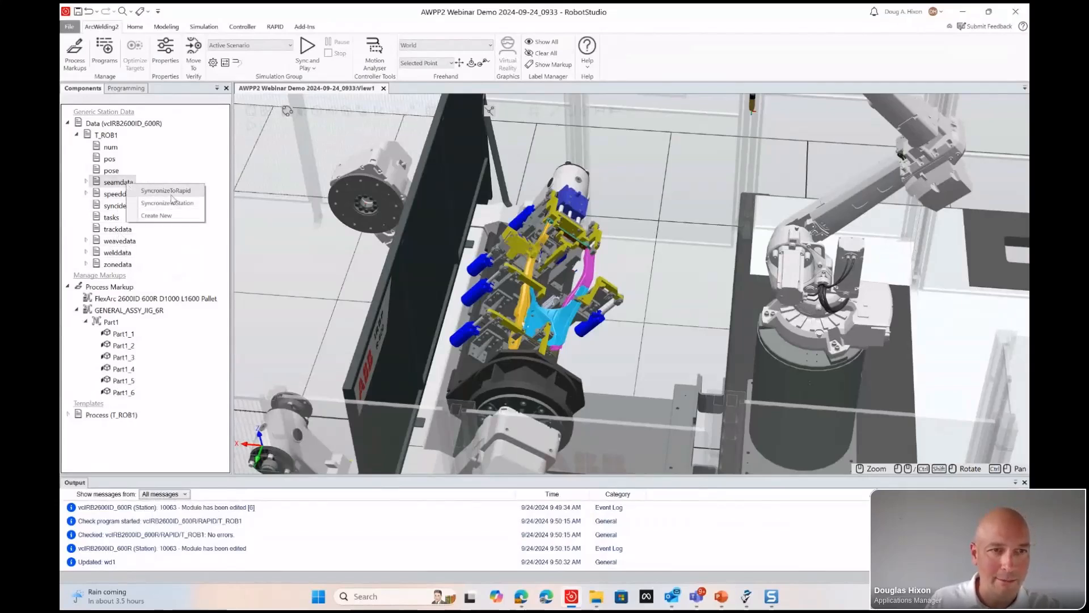
{"action": "left_click", "coordinate": [178, 207]}
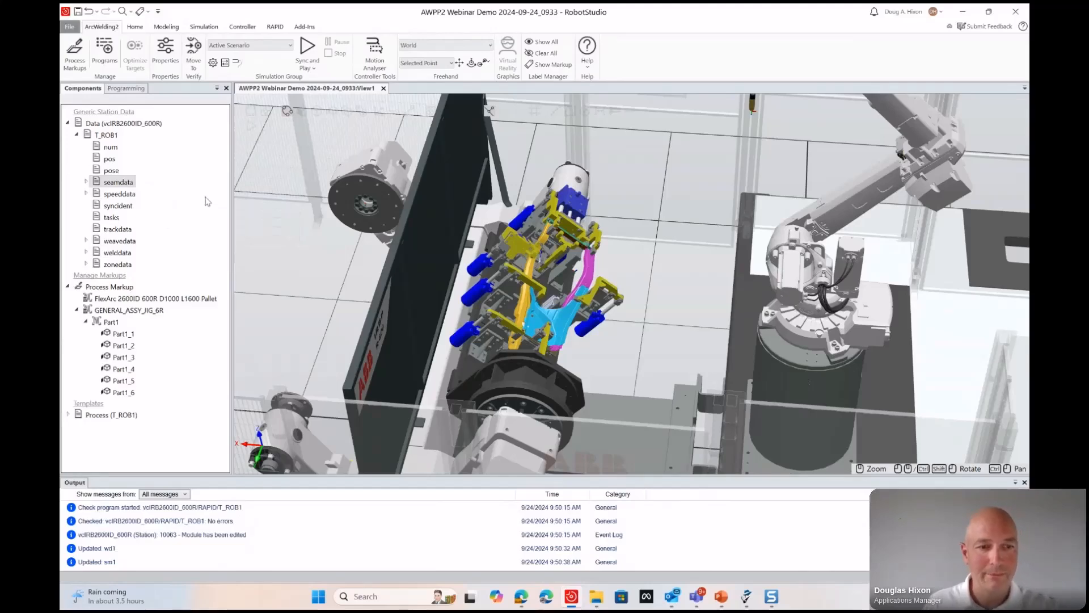
Check the RAPID program of T_ROB1 for errors.
{"action": "mouse_move", "coordinate": [419, 232]}
{"action": "left_mouse_down", "text": "ctrl+shift"}
{"action": "mouse_move", "coordinate": [437, 219]}
{"action": "mouse_move", "coordinate": [421, 216]}
{"action": "left_mouse_up", "text": "ctrl+shift"}
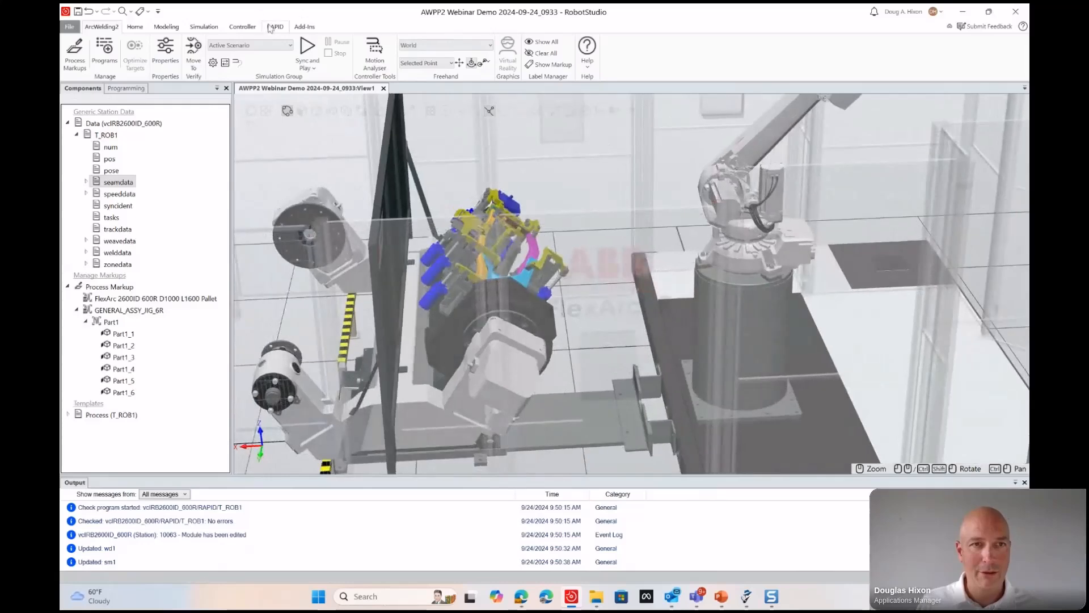
{"action": "left_click", "coordinate": [275, 27]}
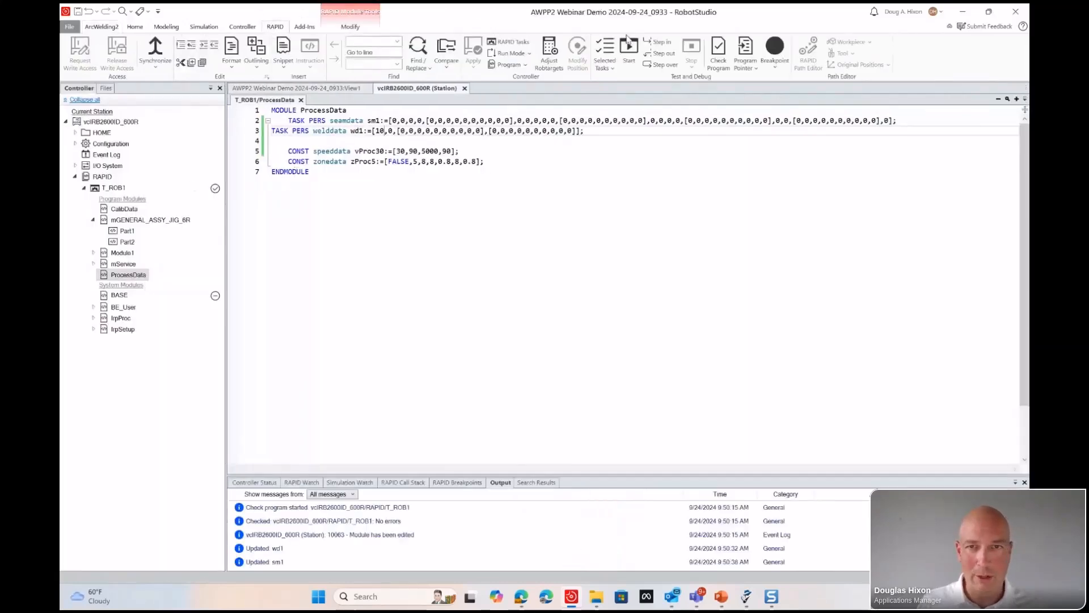
{"action": "left_click", "coordinate": [718, 54]}
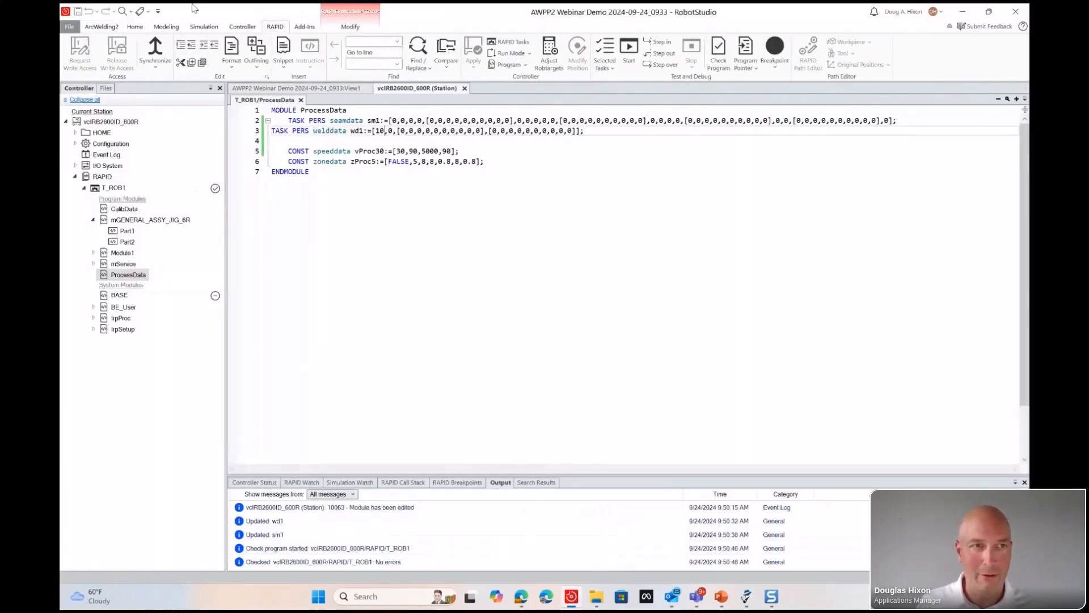
Select the Part2 part program and play its simulation without synchronizing it to RAPID again.
{"action": "left_click", "coordinate": [135, 27]}
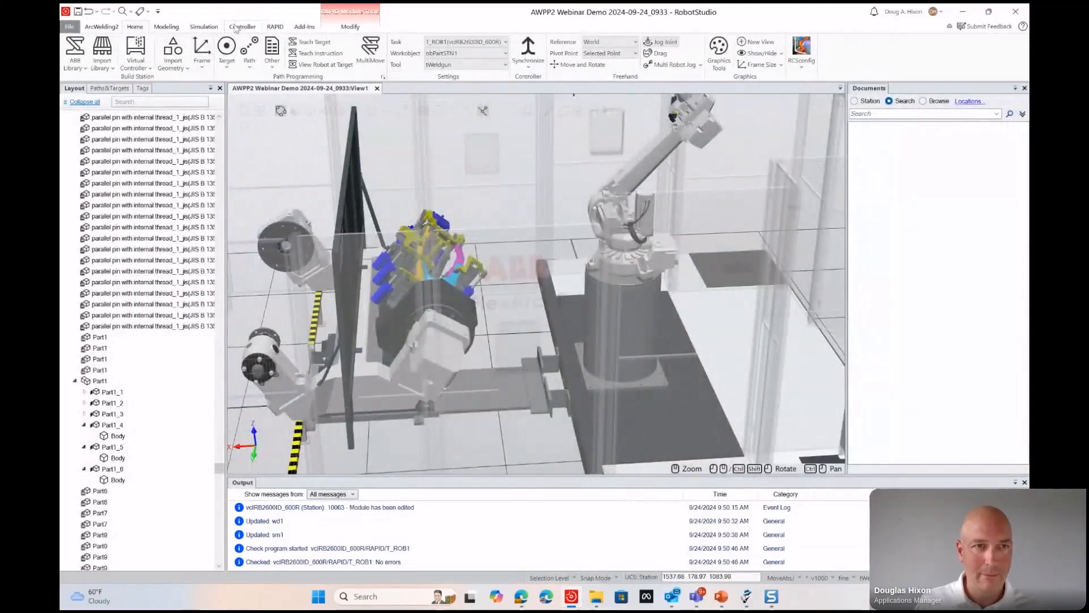
{"action": "left_click", "coordinate": [109, 28]}
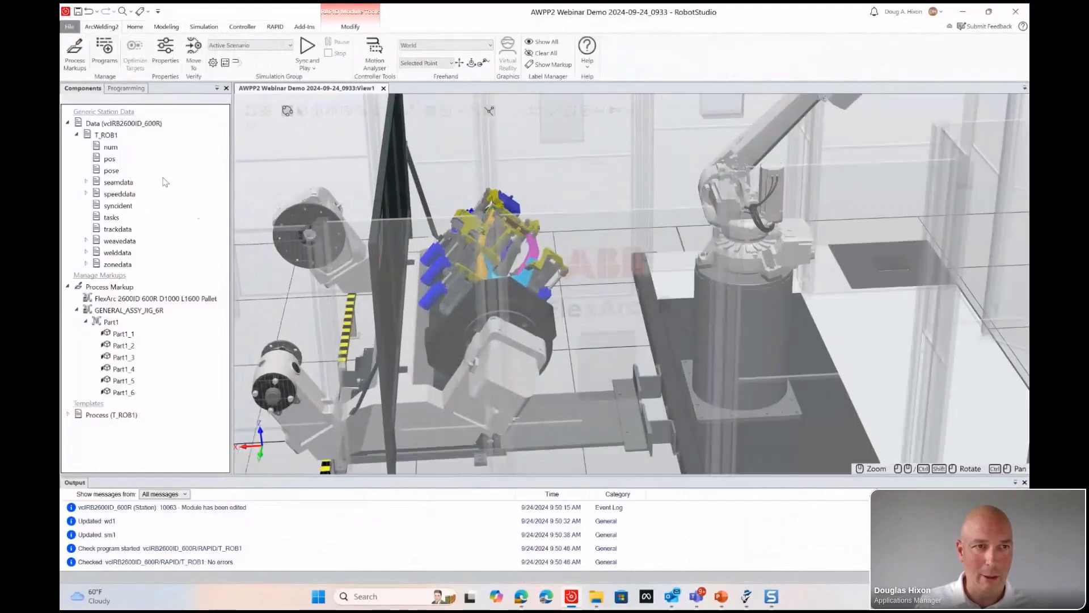
{"action": "left_click", "coordinate": [126, 89]}
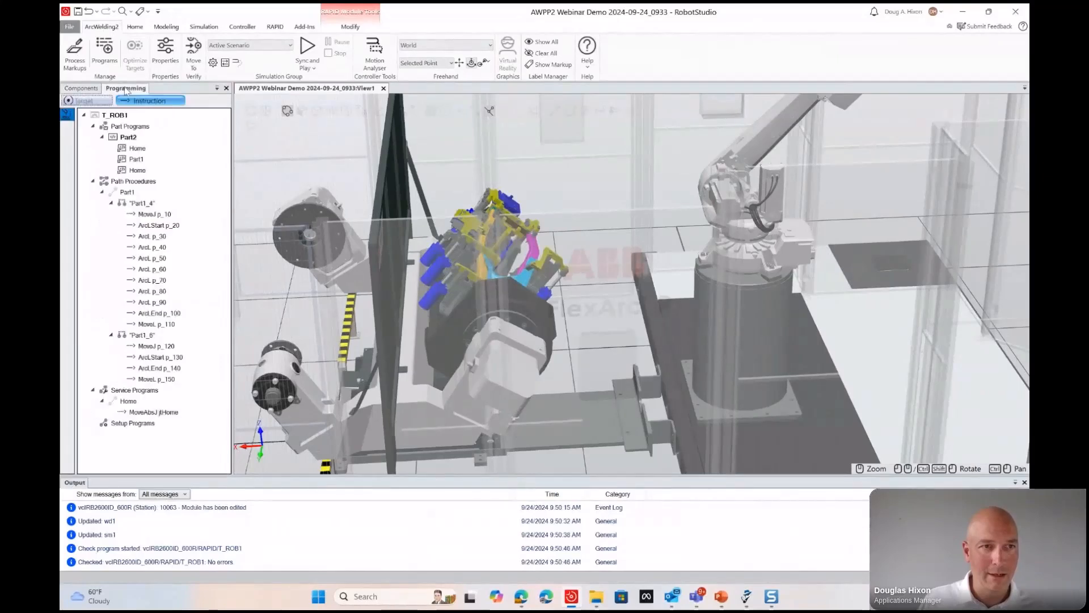
{"action": "right_click", "coordinate": [122, 138]}
{"action": "left_click", "coordinate": [149, 172]}
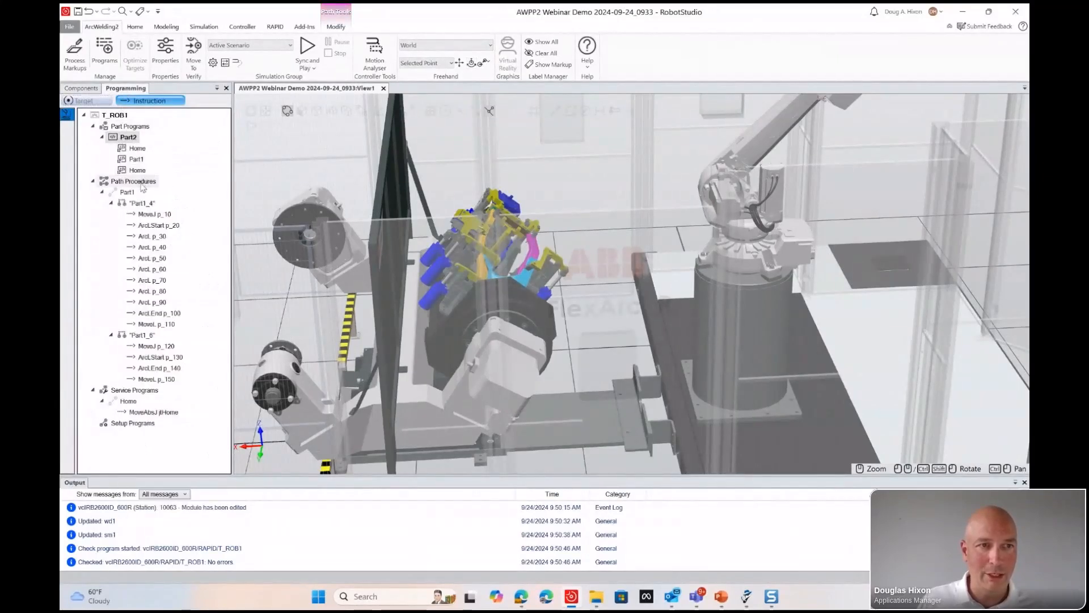
{"action": "left_click", "coordinate": [309, 67]}
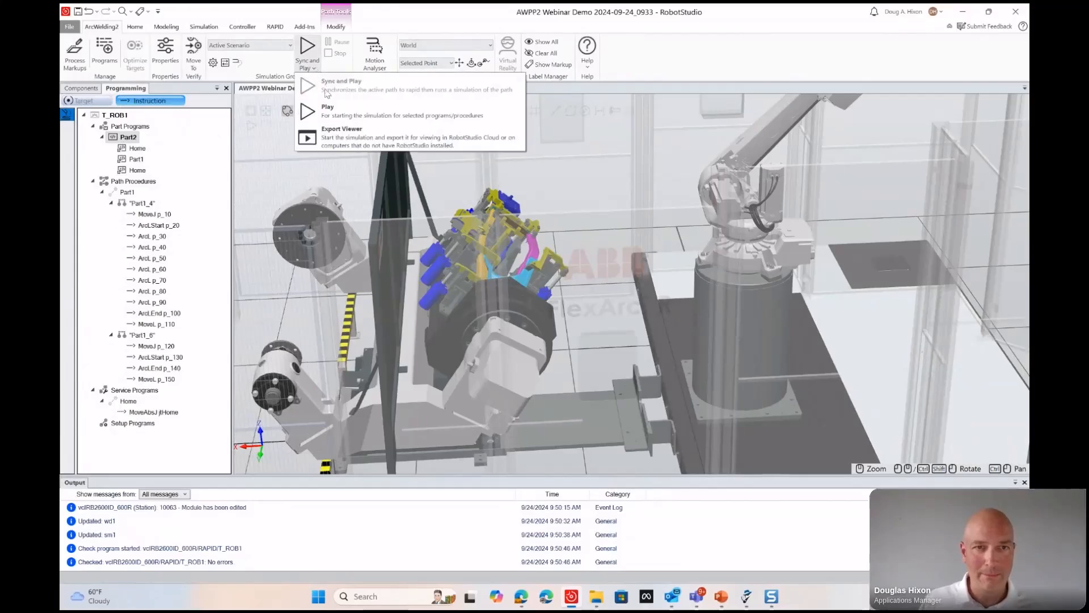
{"action": "left_click", "coordinate": [345, 112]}
Watch the running simulation up close at the jig's welds, and view the whole cell as the robot finishes.
{"action": "scroll", "coordinate": [518, 288], "scroll_direction": "down", "scroll_amount": 3}
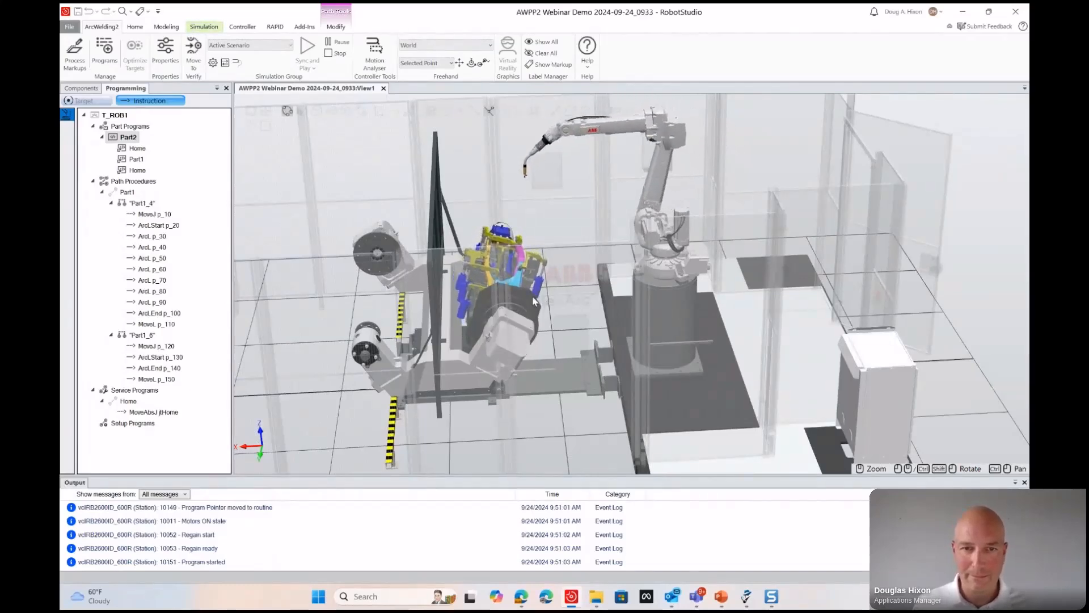
{"action": "scroll", "coordinate": [533, 298], "scroll_direction": "up", "scroll_amount": 3}
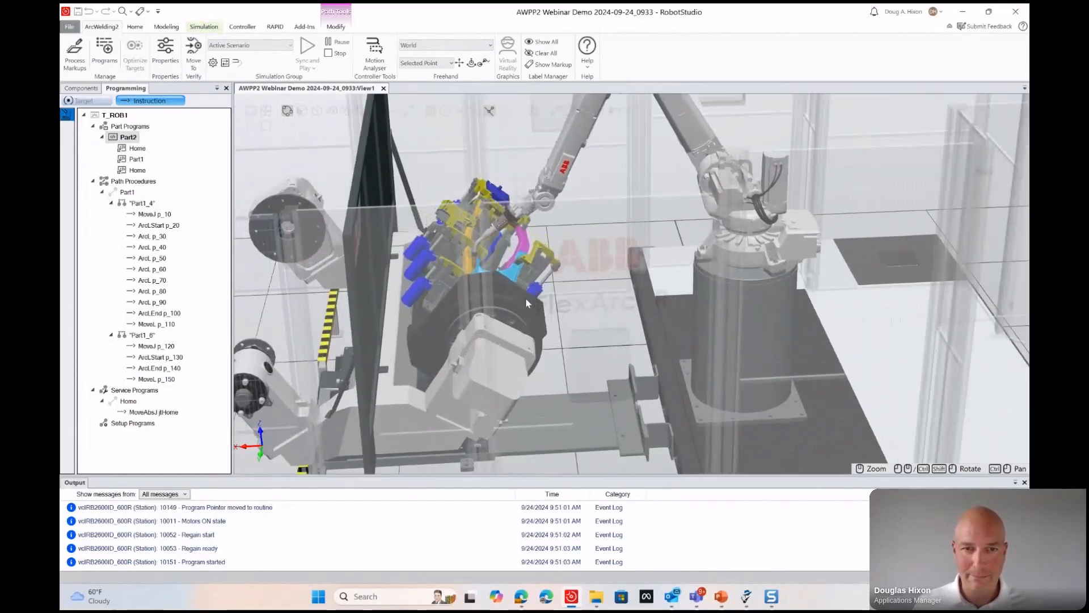
{"action": "left_click_drag", "start_coordinate": [490, 259], "coordinate": [479, 282], "text": "ctrl+shift"}
{"action": "scroll", "coordinate": [513, 219], "scroll_direction": "up", "scroll_amount": 3}
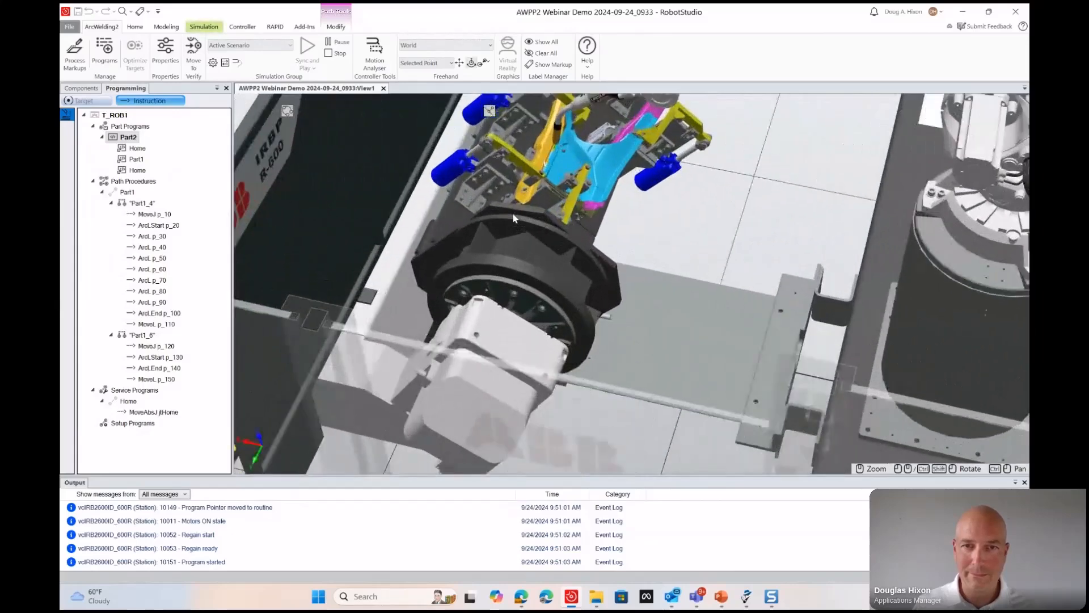
{"action": "left_click_drag", "start_coordinate": [513, 219], "coordinate": [505, 244], "text": "ctrl"}
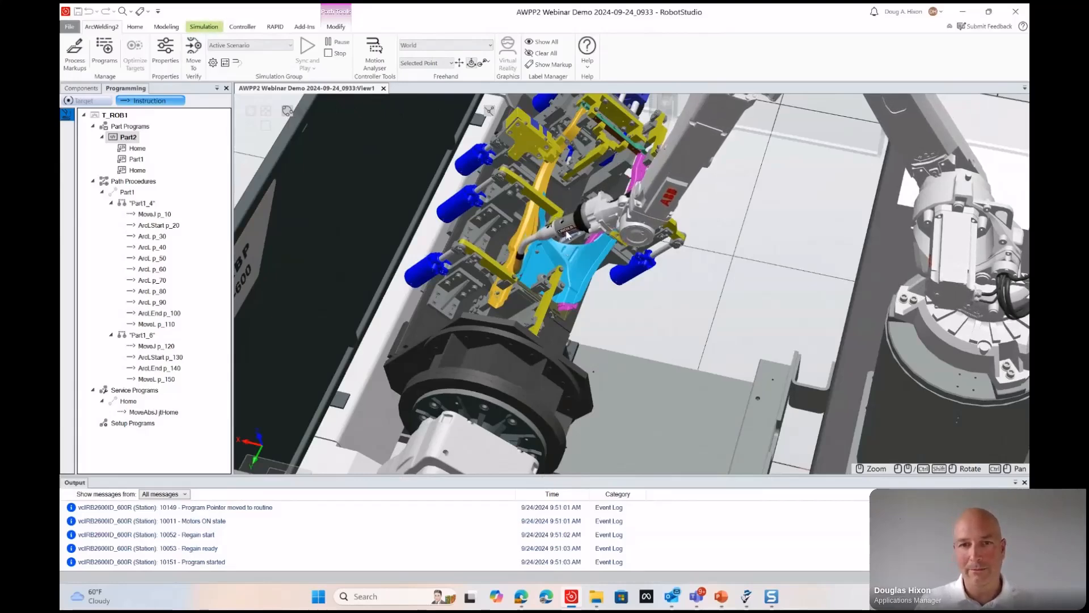
{"action": "scroll", "coordinate": [543, 247], "scroll_direction": "down", "scroll_amount": 6}
{"action": "left_click_drag", "start_coordinate": [543, 248], "coordinate": [594, 235], "text": "ctrl+shift"}
{"action": "scroll", "coordinate": [595, 245], "scroll_direction": "down", "scroll_amount": 2}
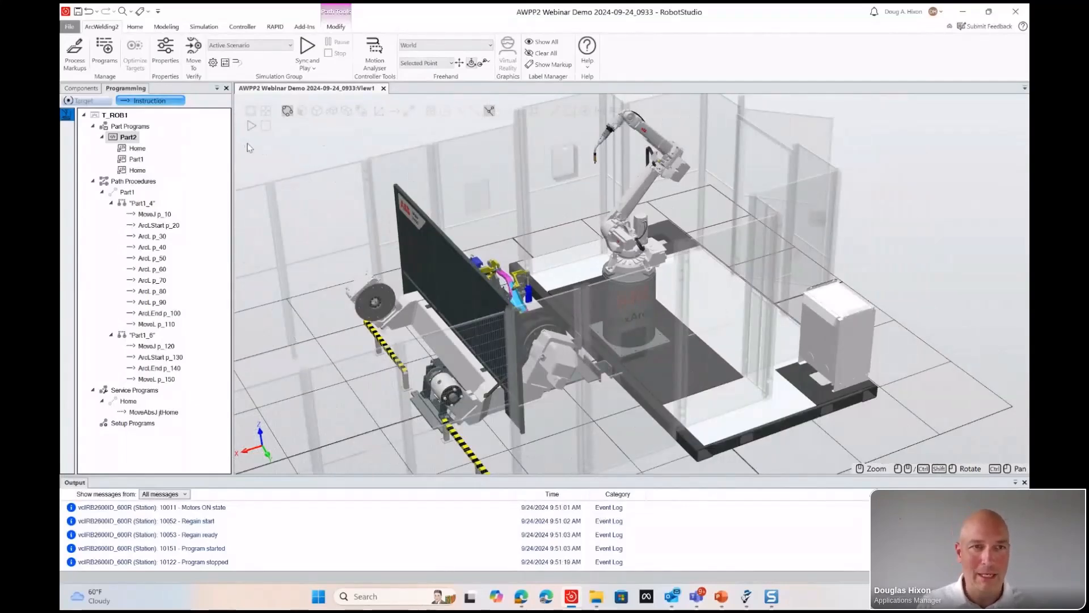
Review the mService and ProcessData code, and open ProcessData in the RAPID Data Editor.
{"action": "left_click", "coordinate": [274, 27]}
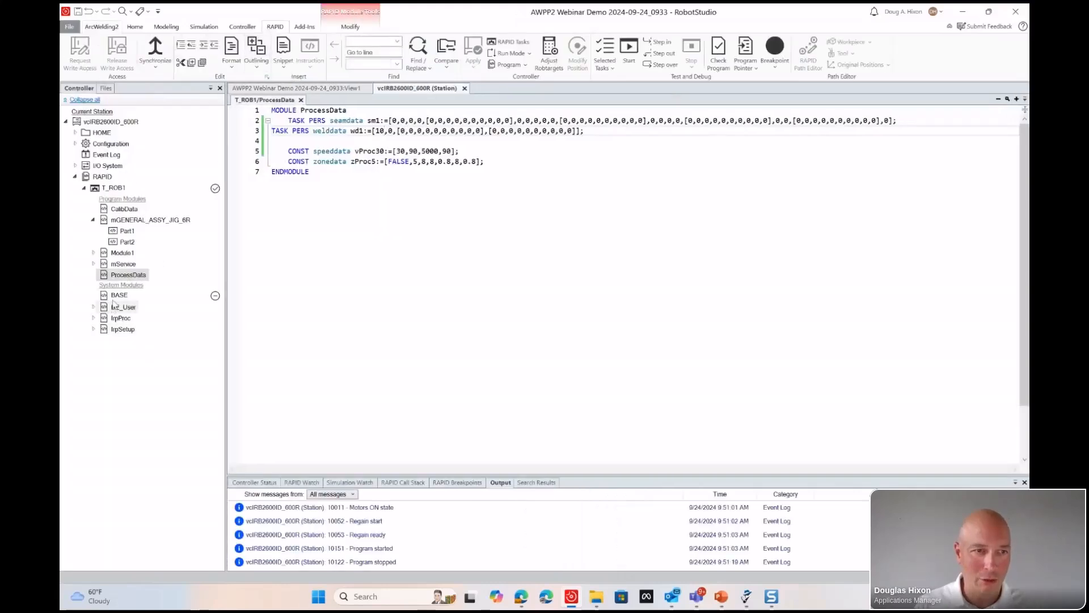
{"action": "double_click", "coordinate": [120, 266]}
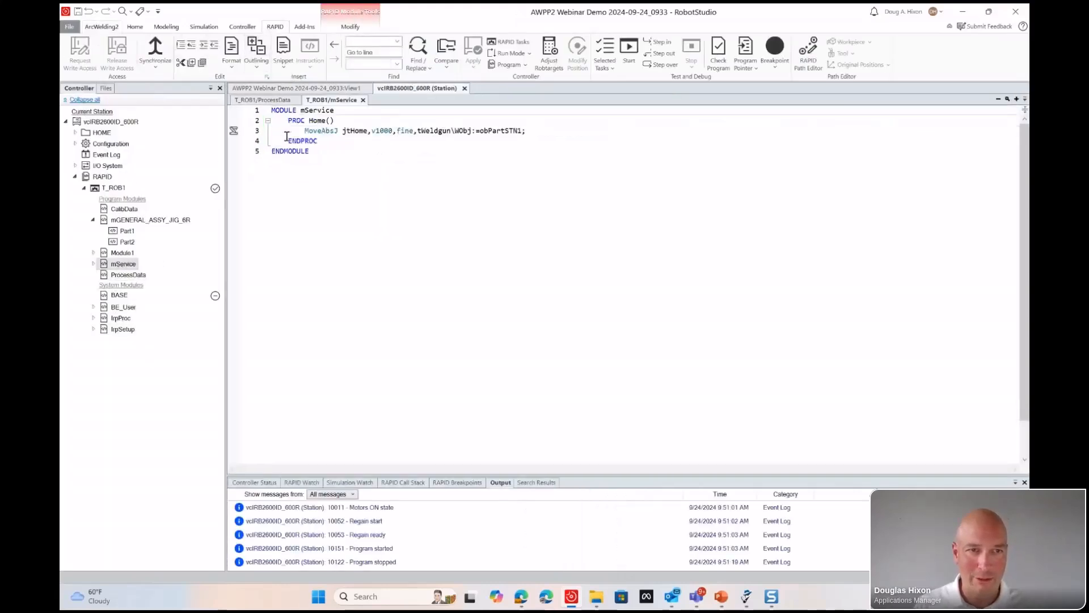
{"action": "double_click", "coordinate": [129, 275]}
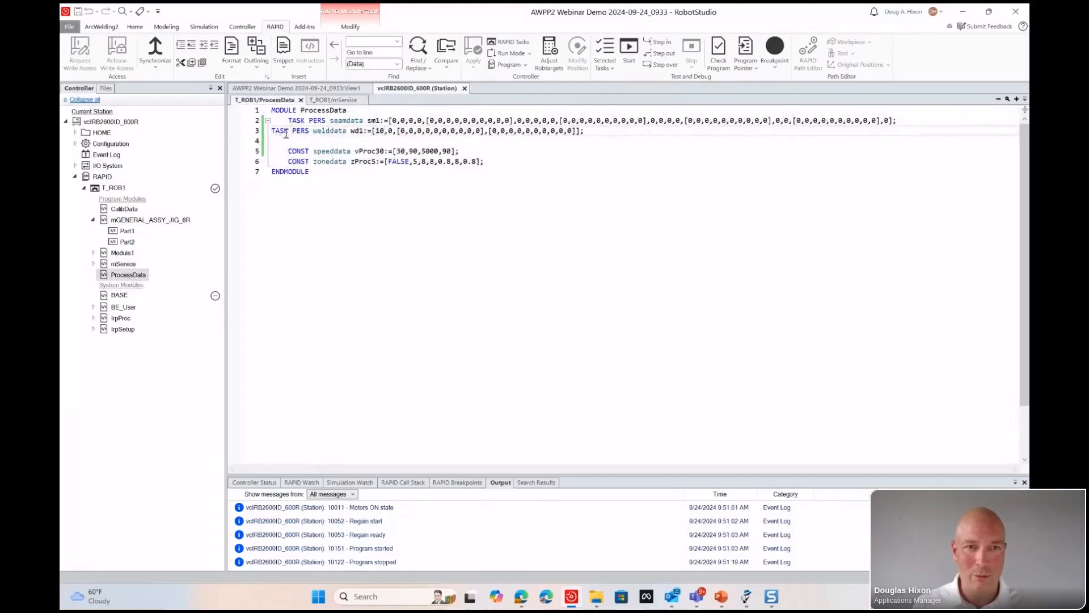
{"action": "right_click", "coordinate": [141, 281]}
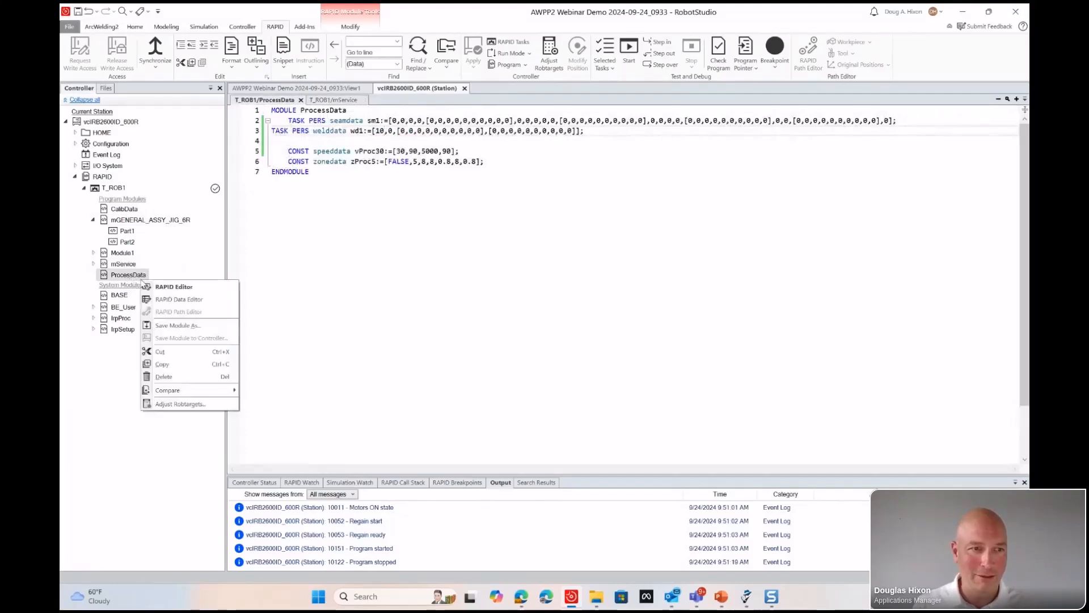
{"action": "left_click", "coordinate": [179, 299]}
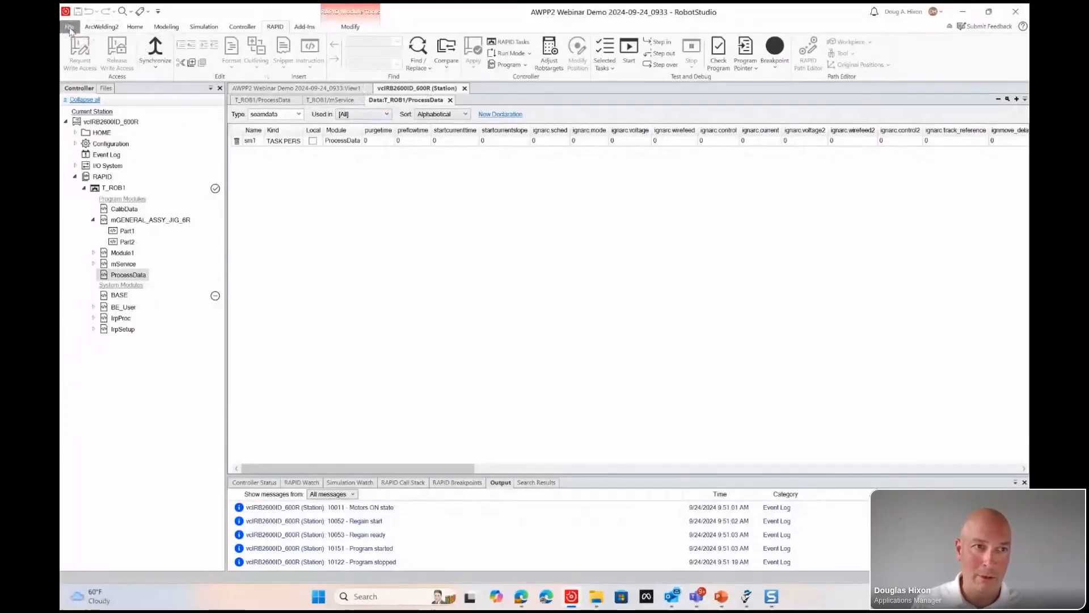
Look through the add-ins documentation, opening the ArcWare for OmniCore entry and browsing on to the Lincoln ArcLink entries.
{"action": "left_click", "coordinate": [70, 28]}
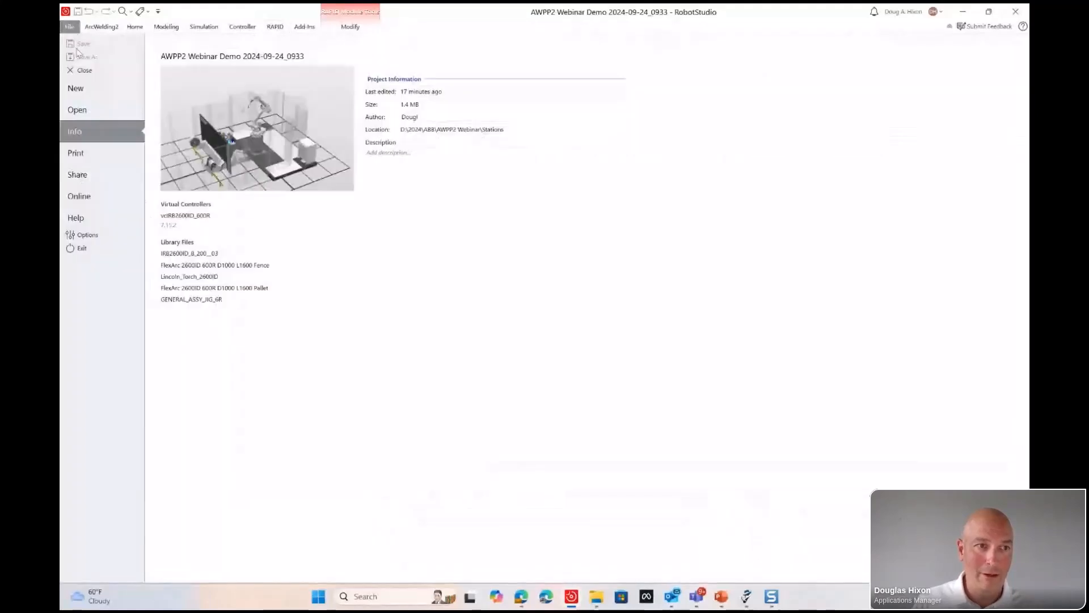
{"action": "left_click", "coordinate": [80, 217]}
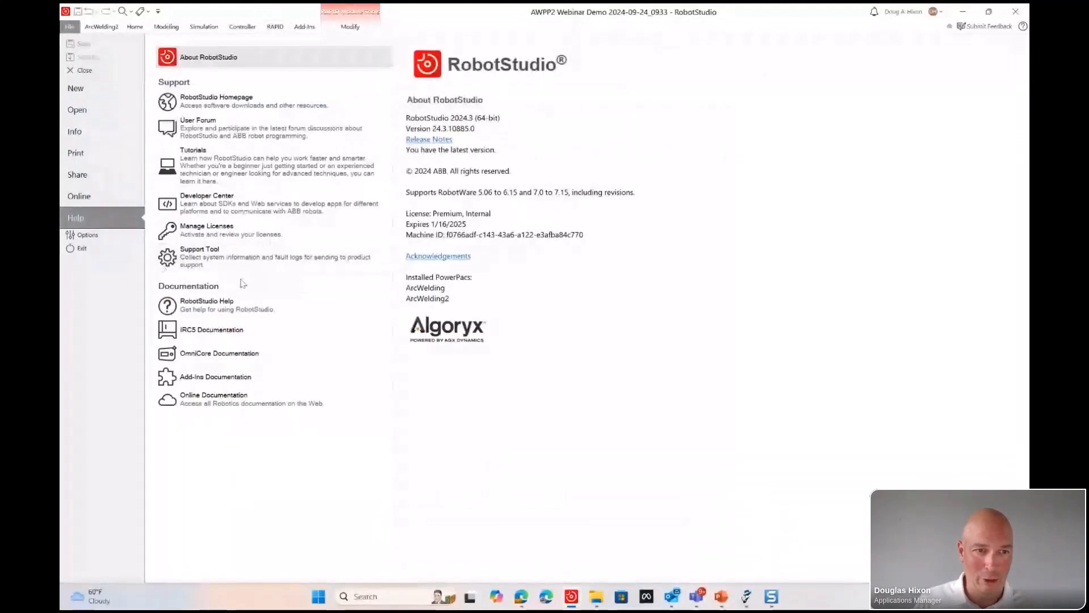
{"action": "left_click", "coordinate": [238, 381]}
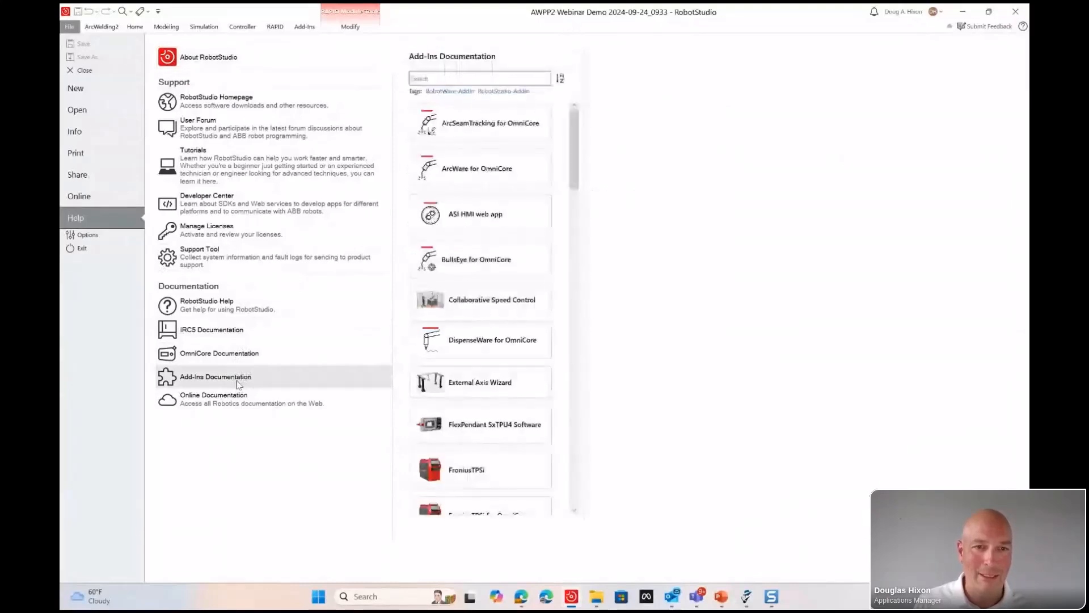
{"action": "left_click", "coordinate": [508, 178]}
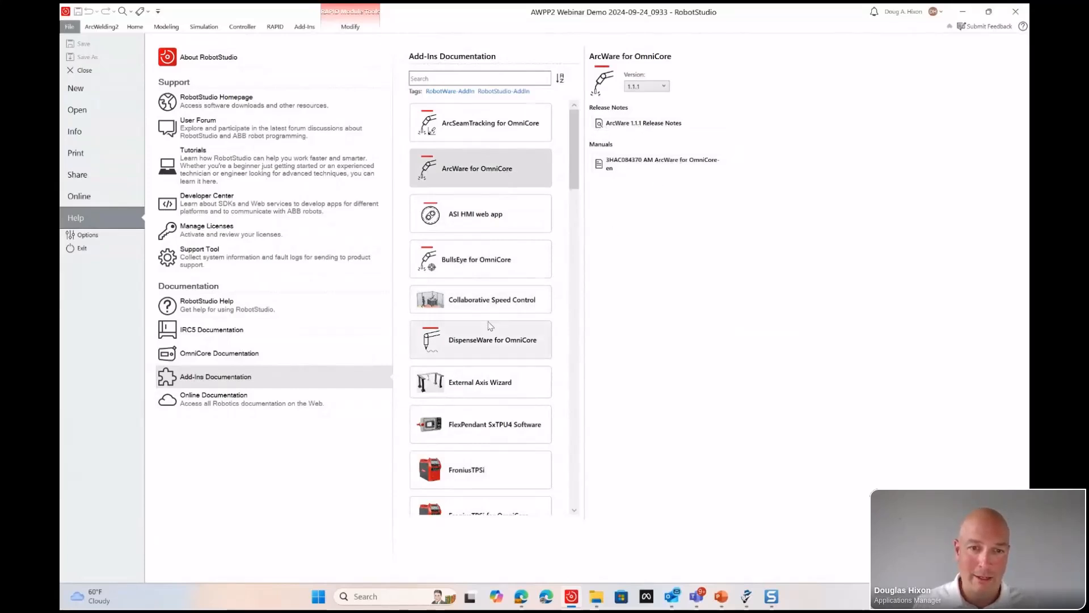
{"action": "scroll", "coordinate": [482, 340], "scroll_direction": "down", "scroll_amount": 3}
{"action": "scroll", "coordinate": [480, 370], "scroll_direction": "down", "scroll_amount": 6}
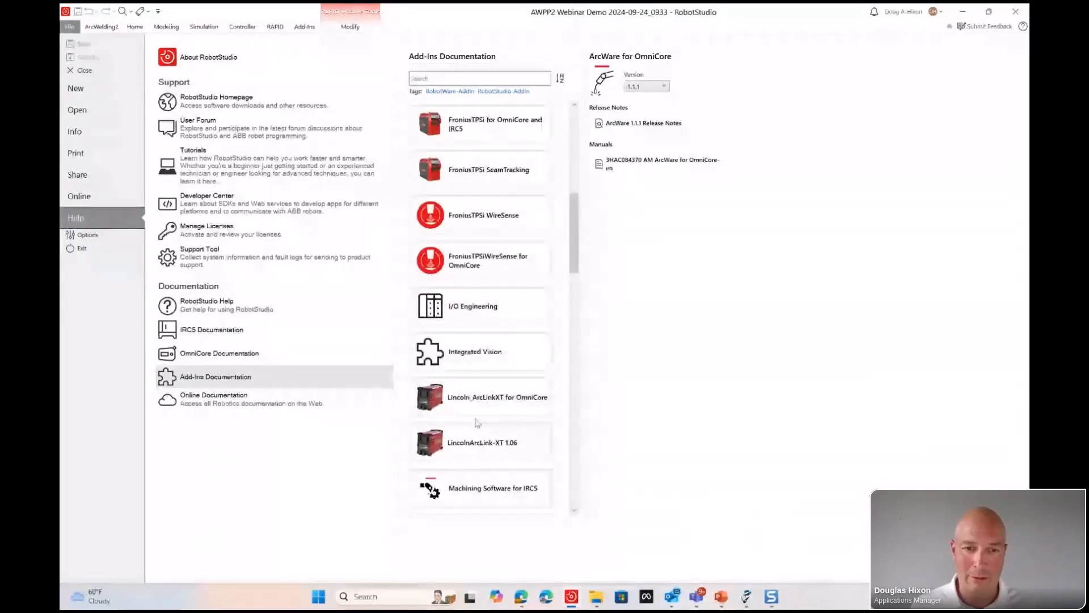
{"action": "scroll", "coordinate": [476, 419], "scroll_direction": "down", "scroll_amount": 3}
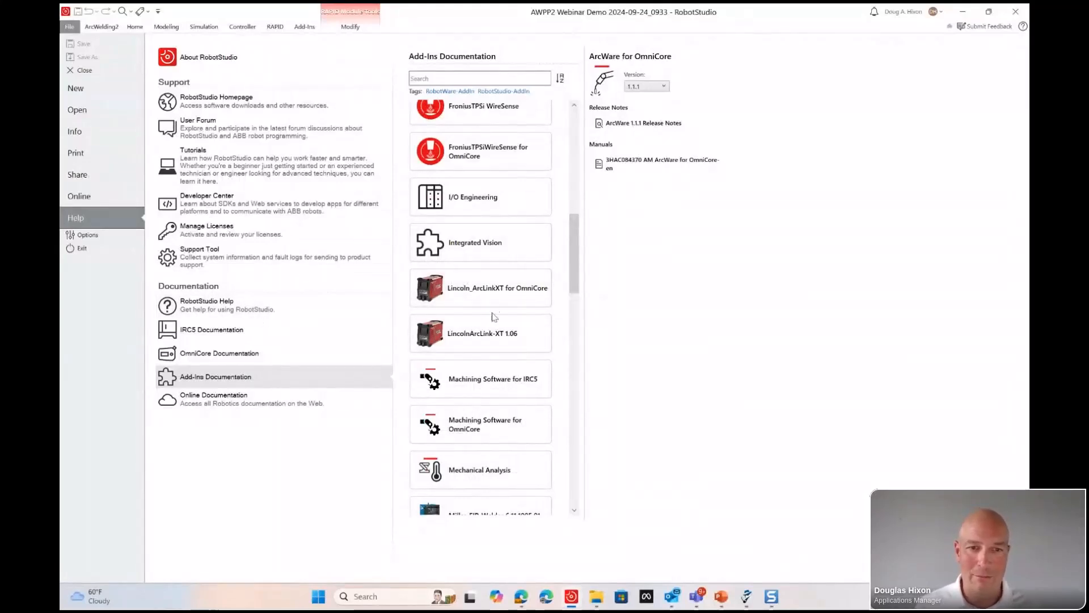
Return to the ArcWelding2 station view and enlarge the Output window so it shows more messages.
{"action": "left_click", "coordinate": [101, 27]}
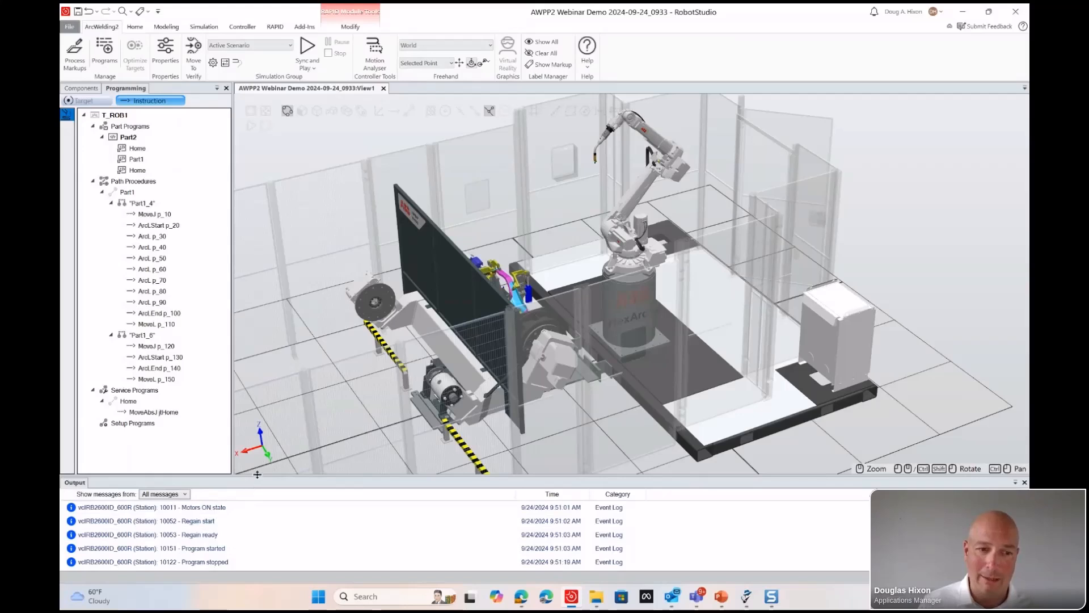
{"action": "left_click_drag", "start_coordinate": [257, 474], "coordinate": [257, 449]}
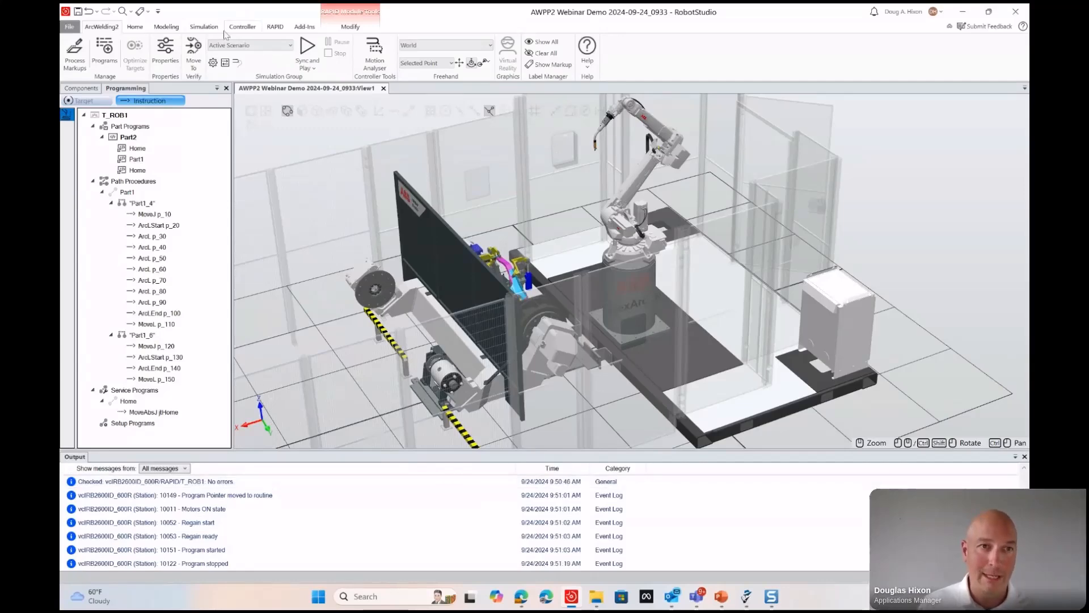
Start creating a relation named ABB for the vcIRB2600ID_600R station controller, view the choices for the second controller or backup, and cancel.
{"action": "left_click", "coordinate": [134, 26]}
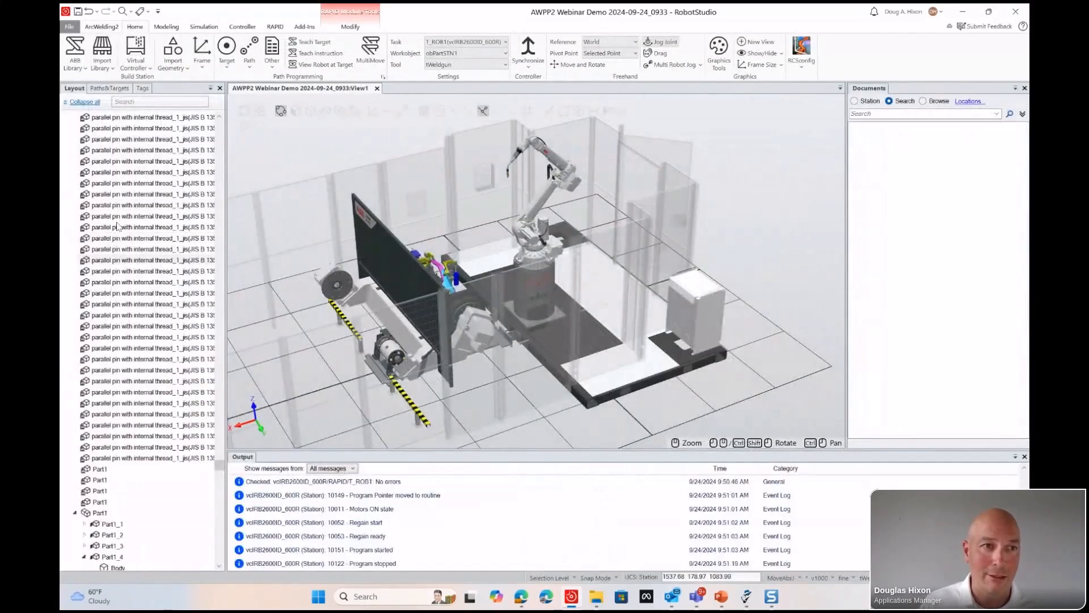
{"action": "left_click", "coordinate": [242, 28]}
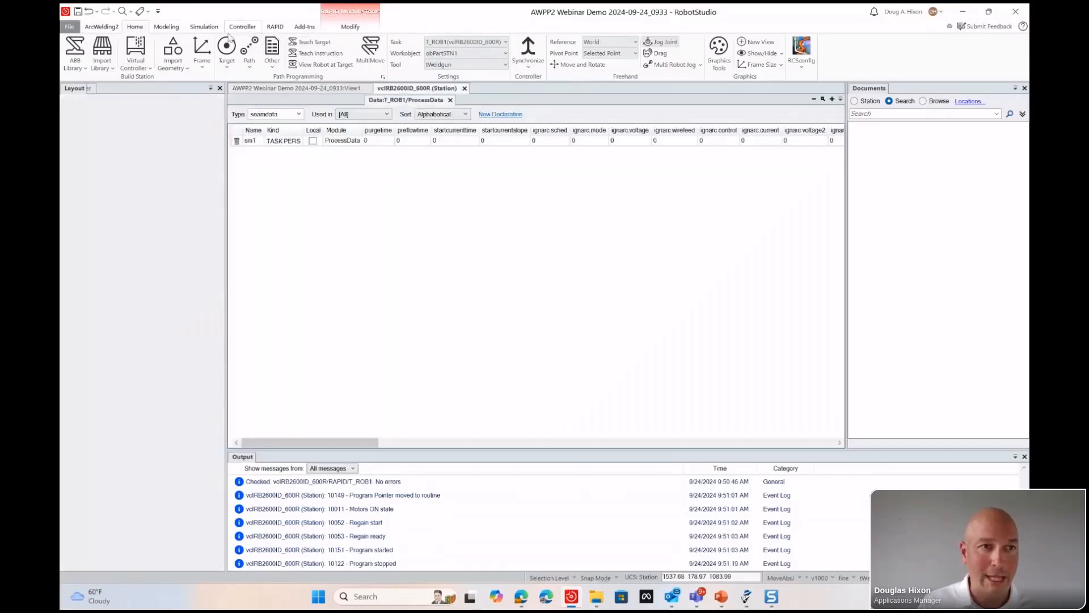
{"action": "left_click", "coordinate": [66, 121]}
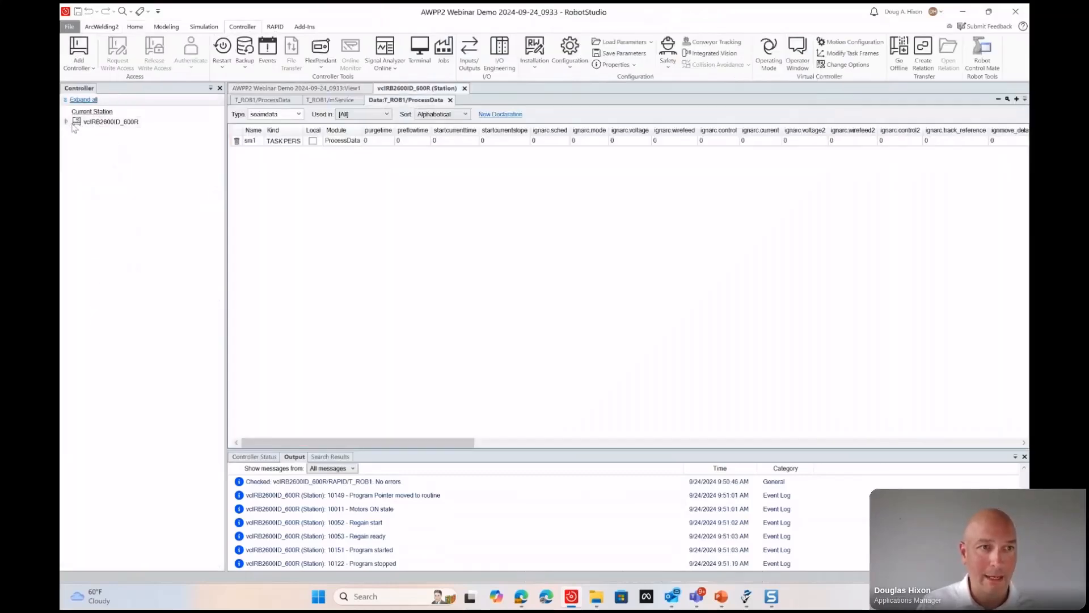
{"action": "right_click", "coordinate": [77, 123]}
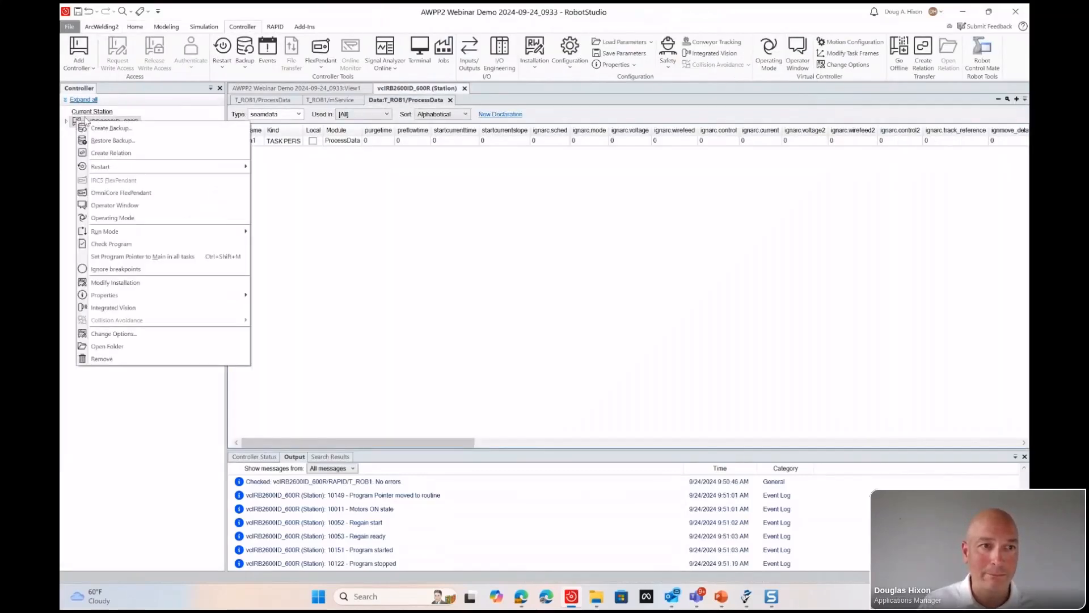
{"action": "left_click", "coordinate": [114, 155]}
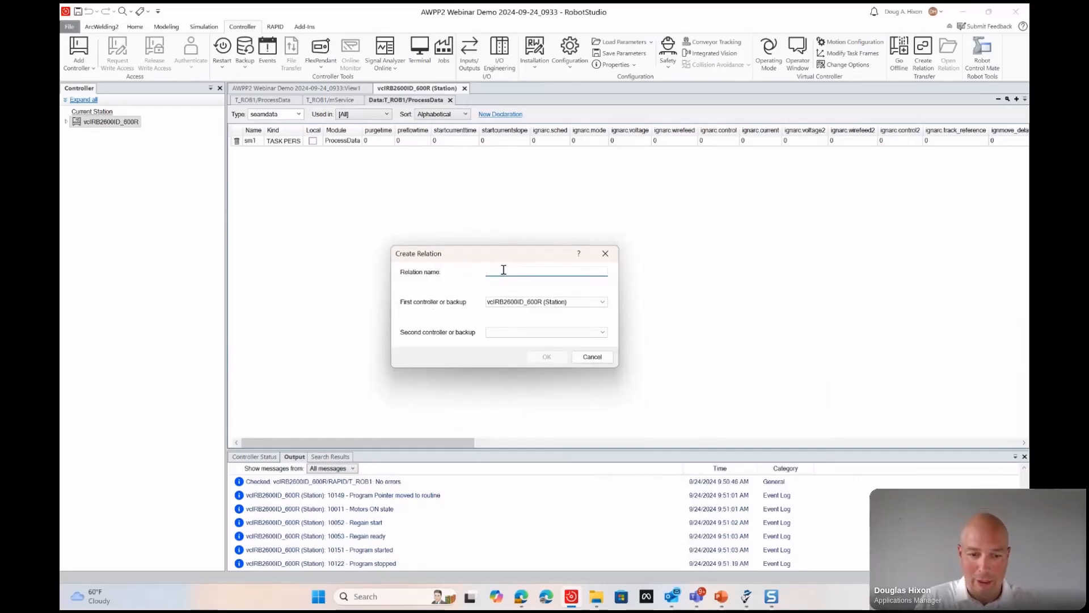
{"action": "type", "text": "ABB"}
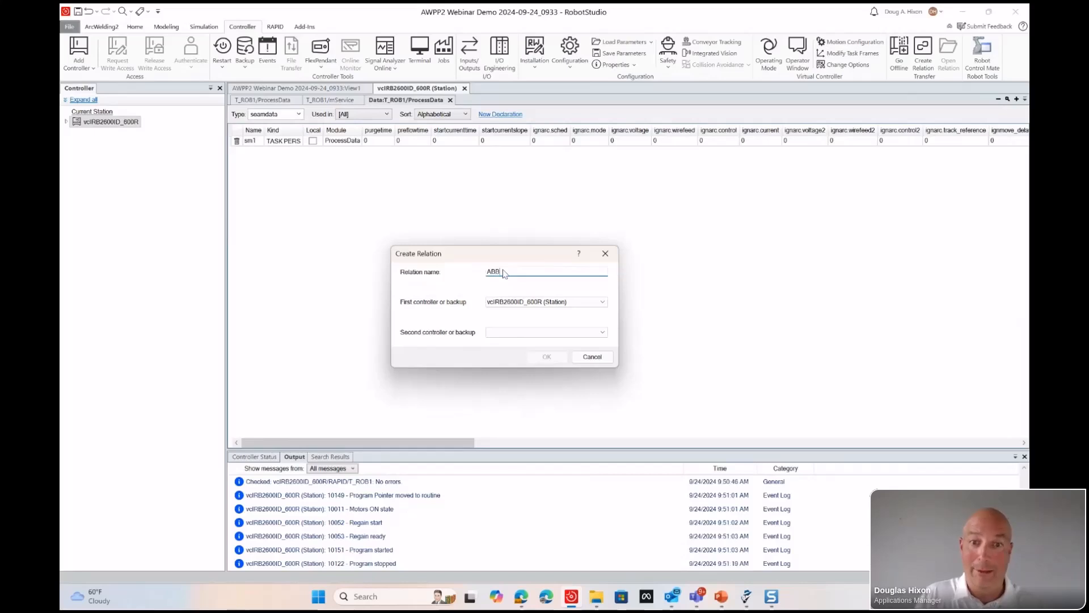
{"action": "left_click", "coordinate": [524, 334]}
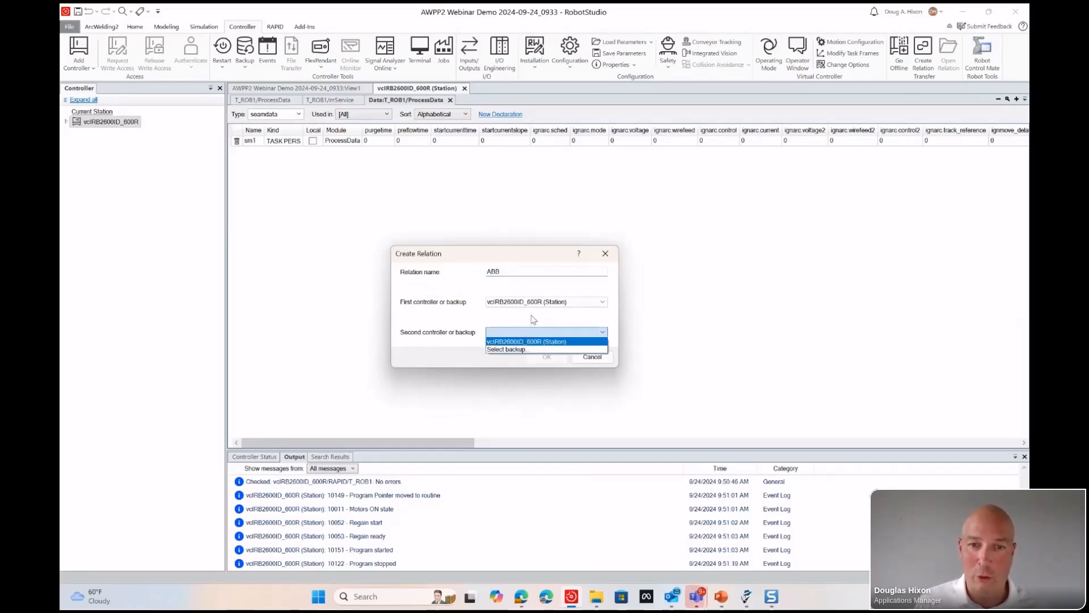
{"action": "left_click", "coordinate": [532, 329]}
{"action": "left_click", "coordinate": [593, 357]}
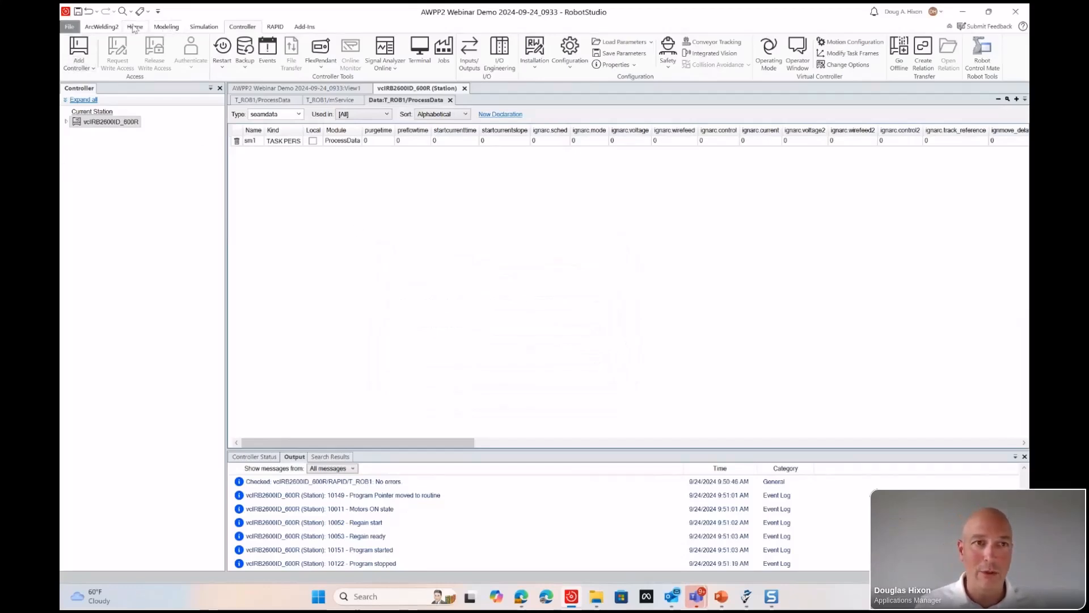
Return to the ArcWelding2 station view and open the Motion Analyser.
{"action": "left_click", "coordinate": [101, 27]}
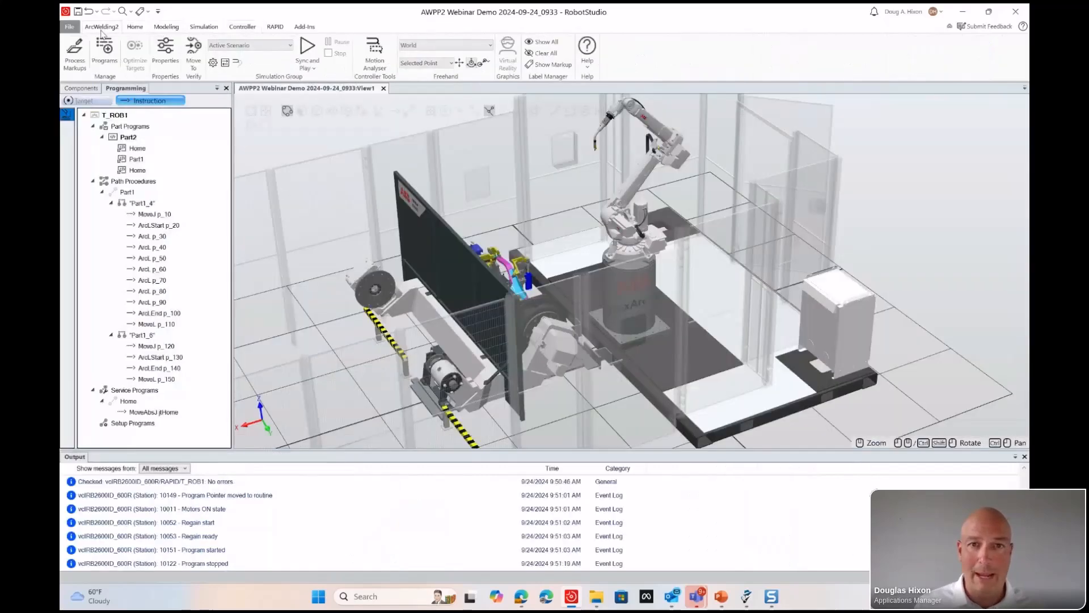
{"action": "left_click", "coordinate": [383, 64]}
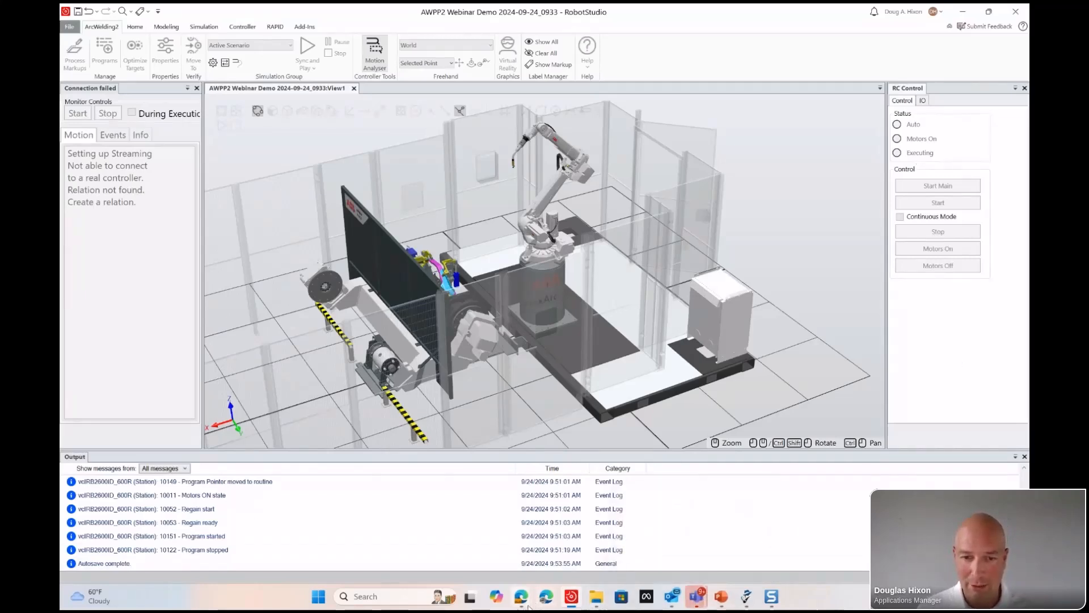
{"action": "mouse_move", "coordinate": [548, 596]}
{"action": "mouse_move", "coordinate": [551, 551]}
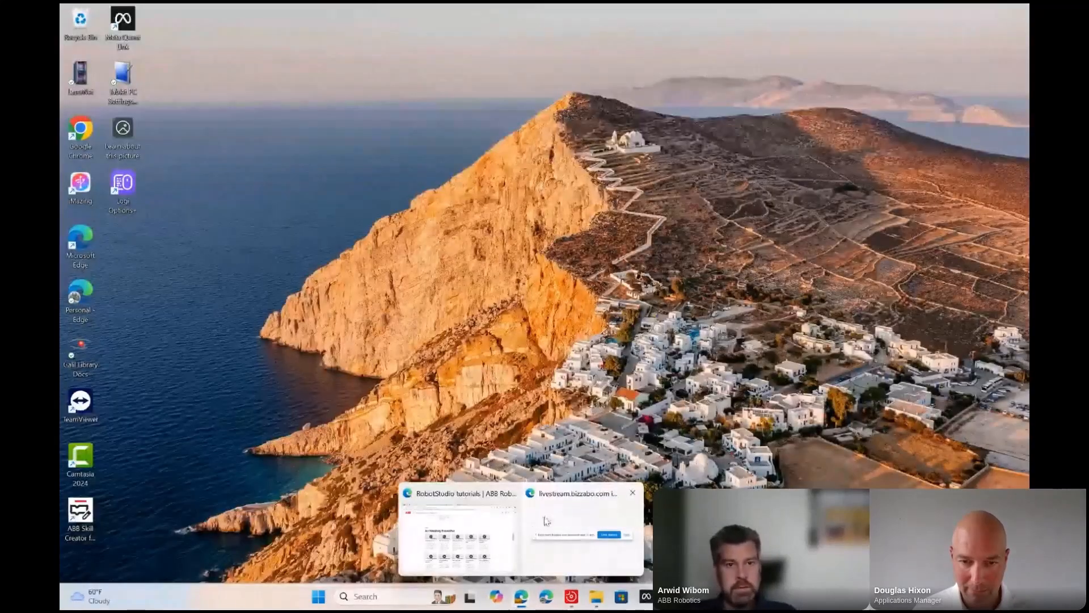
{"action": "mouse_move", "coordinate": [481, 533]}
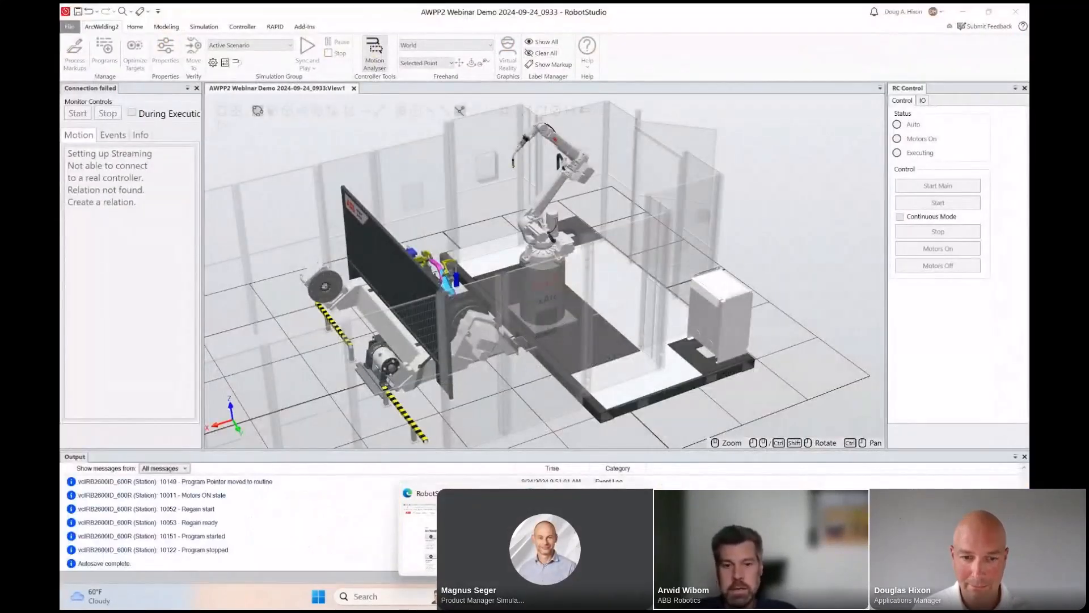
{"action": "left_click", "coordinate": [481, 533]}
{"action": "left_click", "coordinate": [562, 14]}
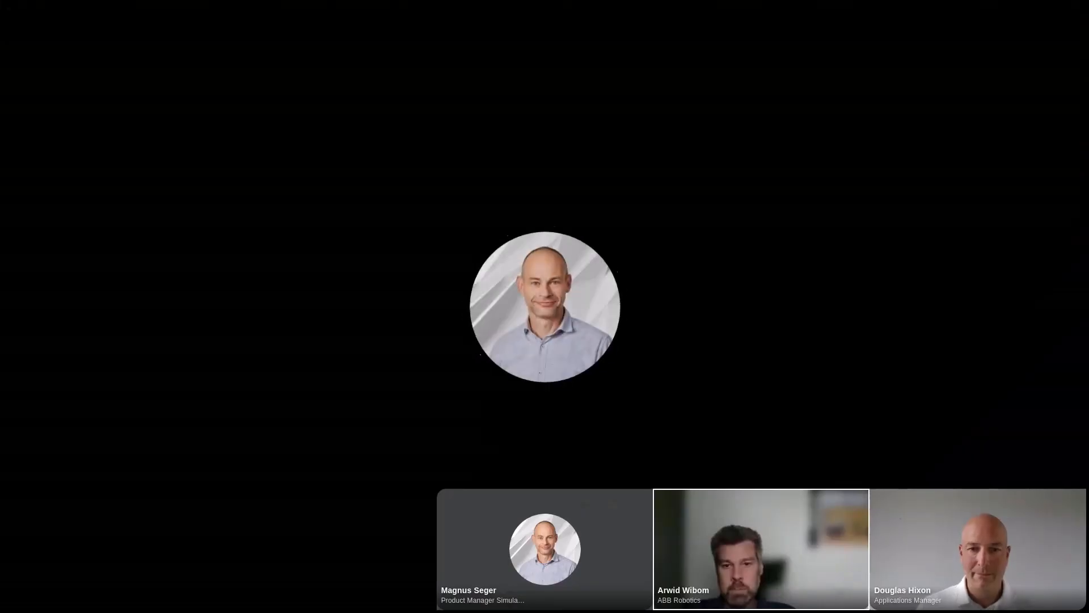
Switch to the PowerPoint webinar deck, present from the Licenses and offers slide, and advance to the Questions and answers slide.
{"action": "key", "text": "alt+Tab"}
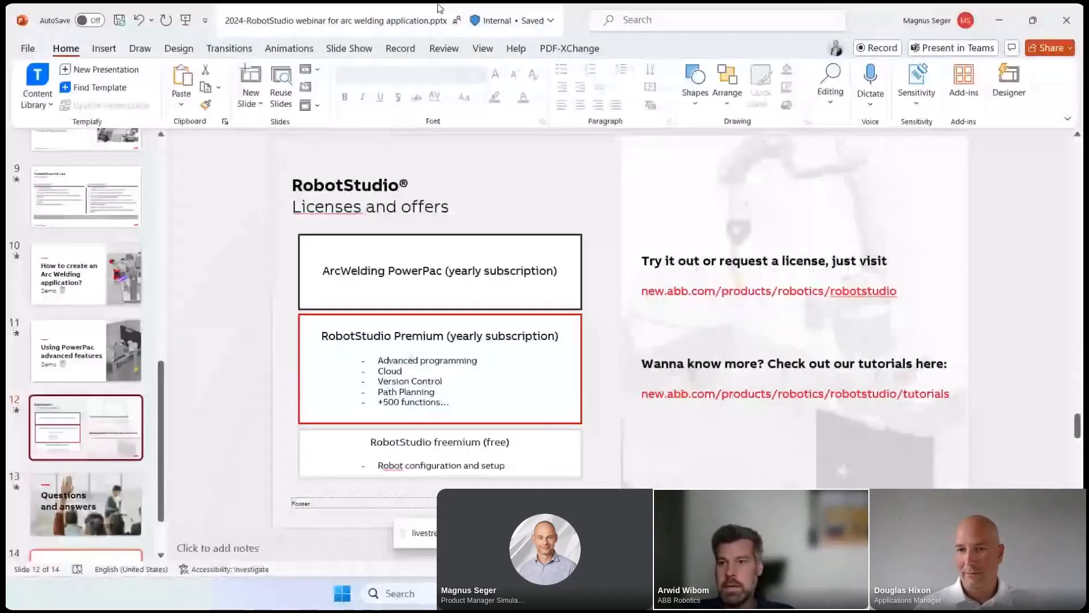
{"action": "key", "text": "shift+F5"}
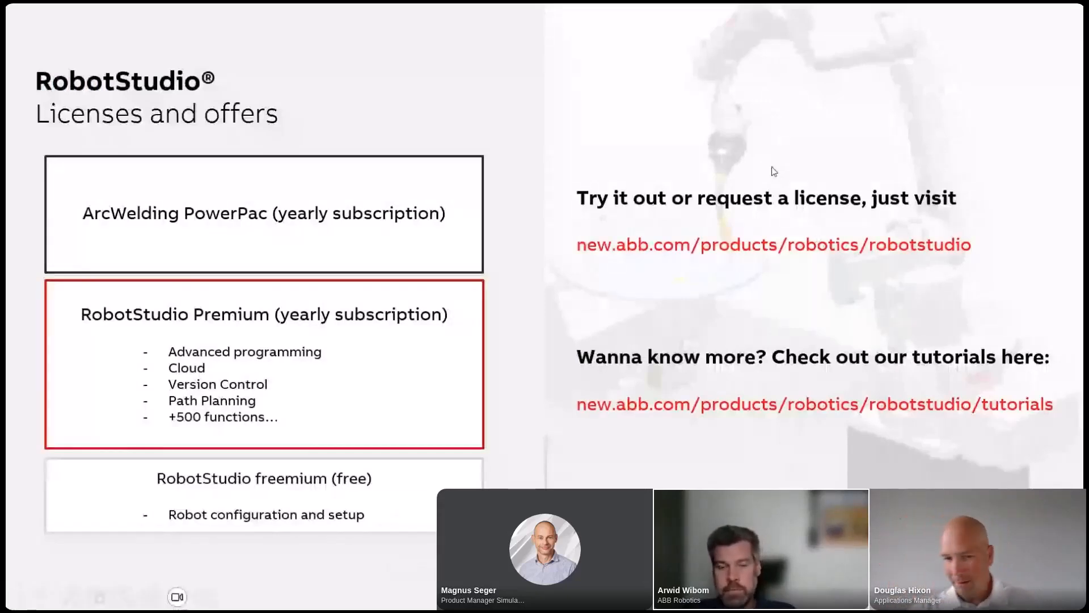
{"action": "left_click", "coordinate": [814, 129]}
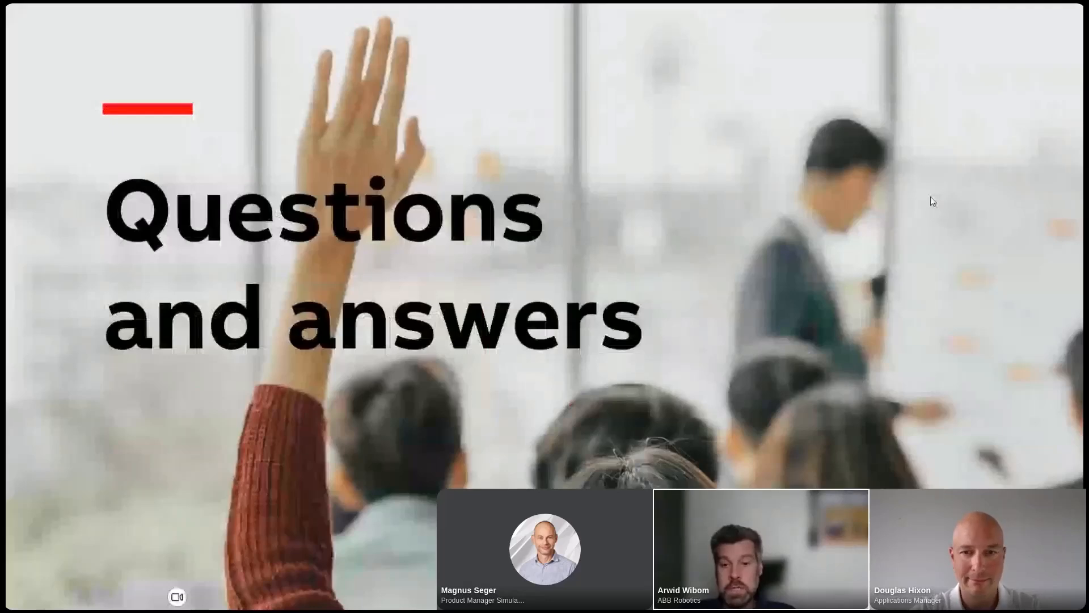